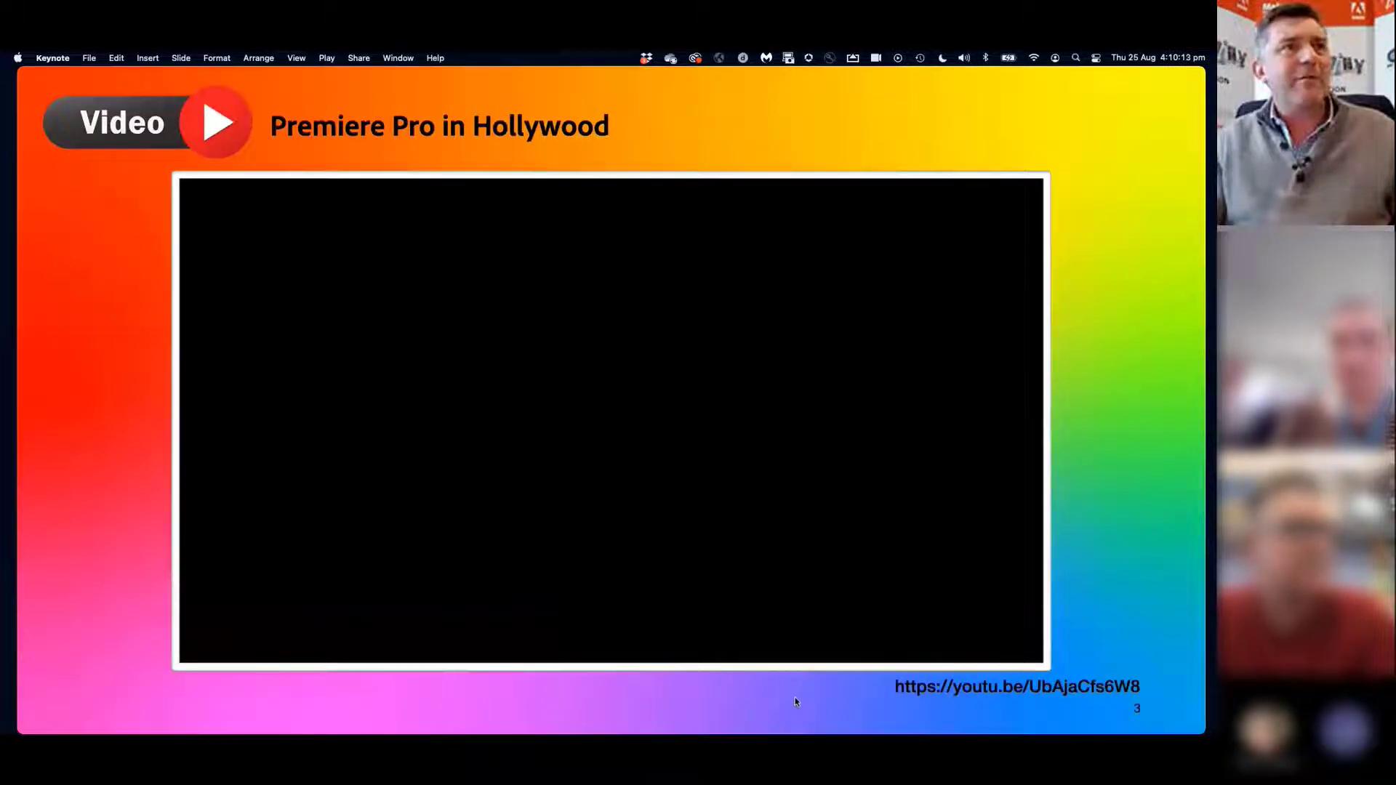
Advance the slideshow to the Spensley Street Primary 'THE POWER OF 5!' slide
key(Right)
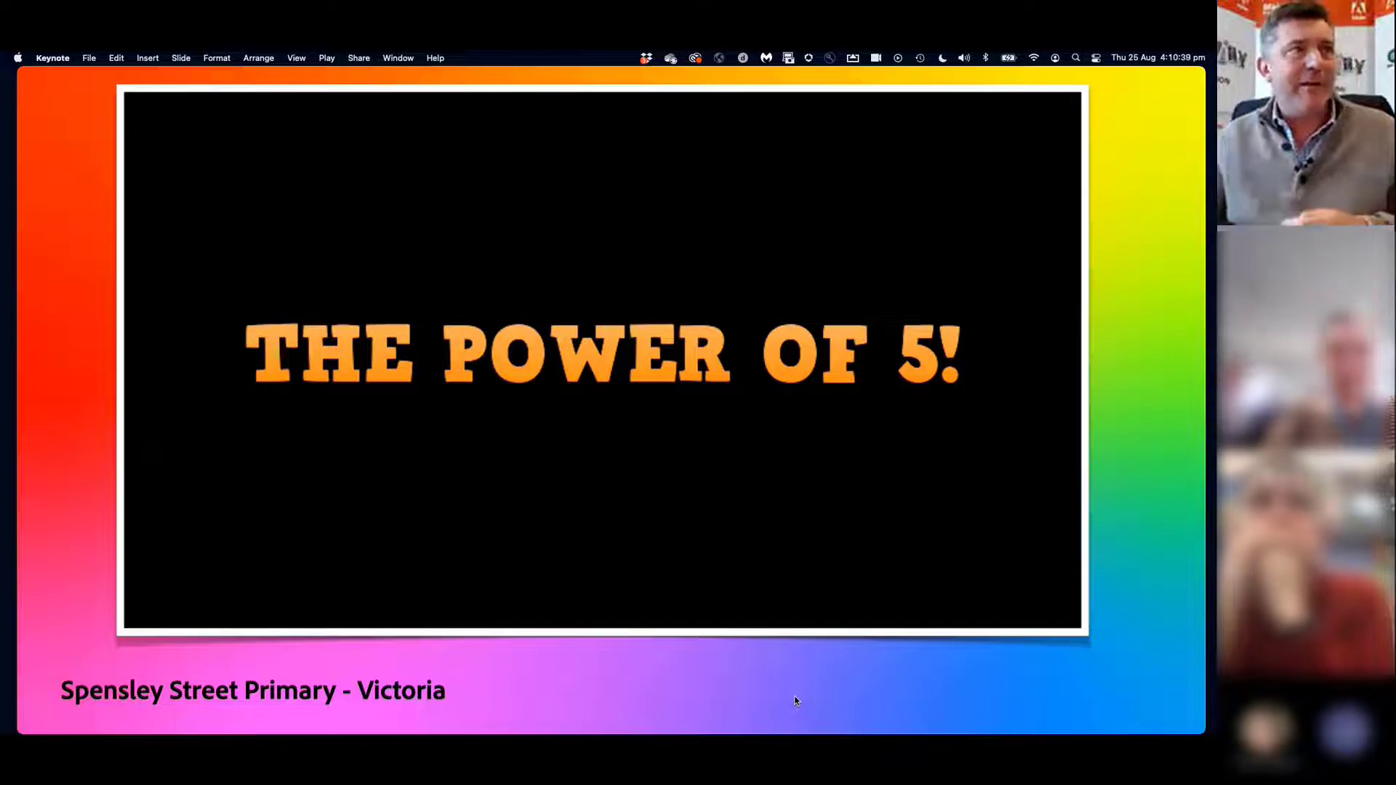
Play part of the Spensley Street Primary video, pause it, and go to the 'Premiere Pro in Hollywood' slide
click(573, 438)
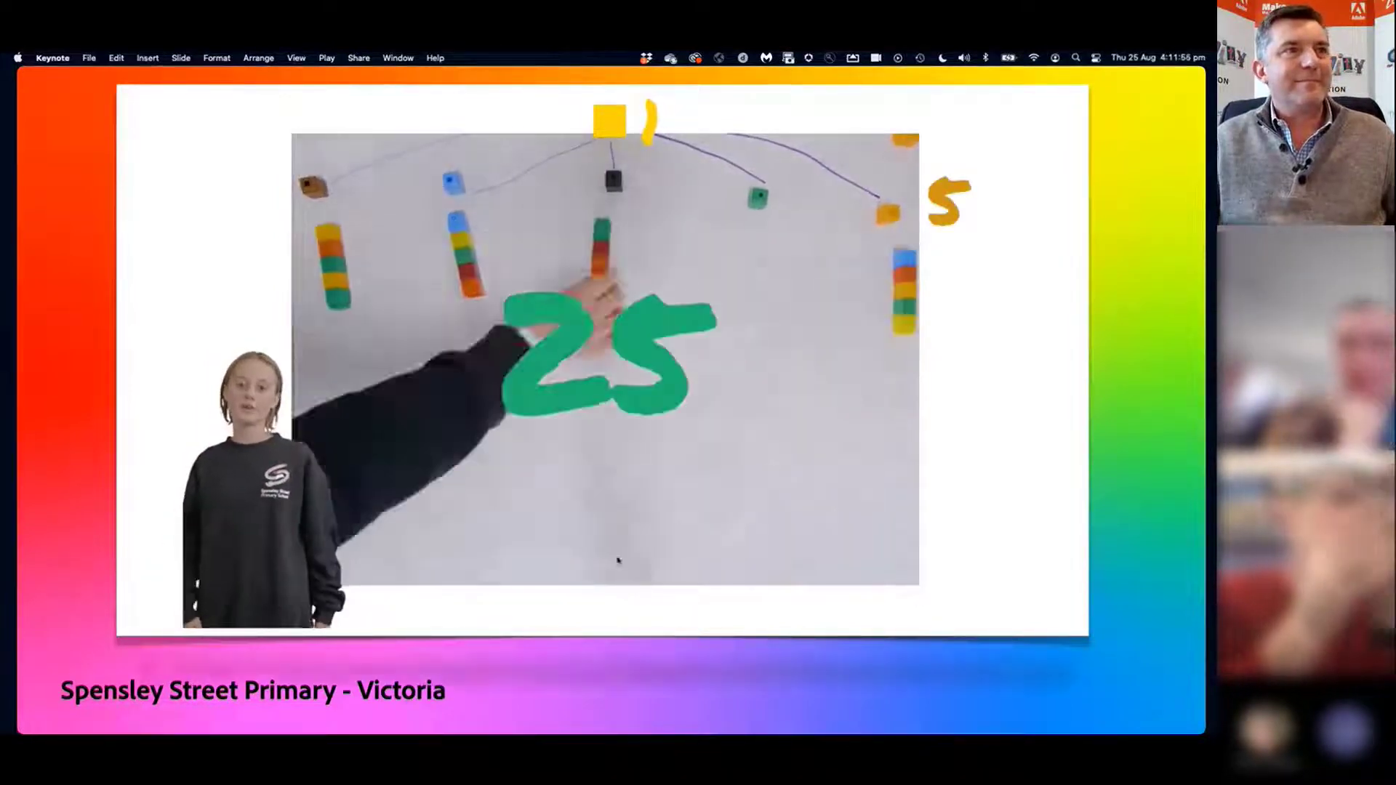
mouse_move(110, 690)
click(586, 674)
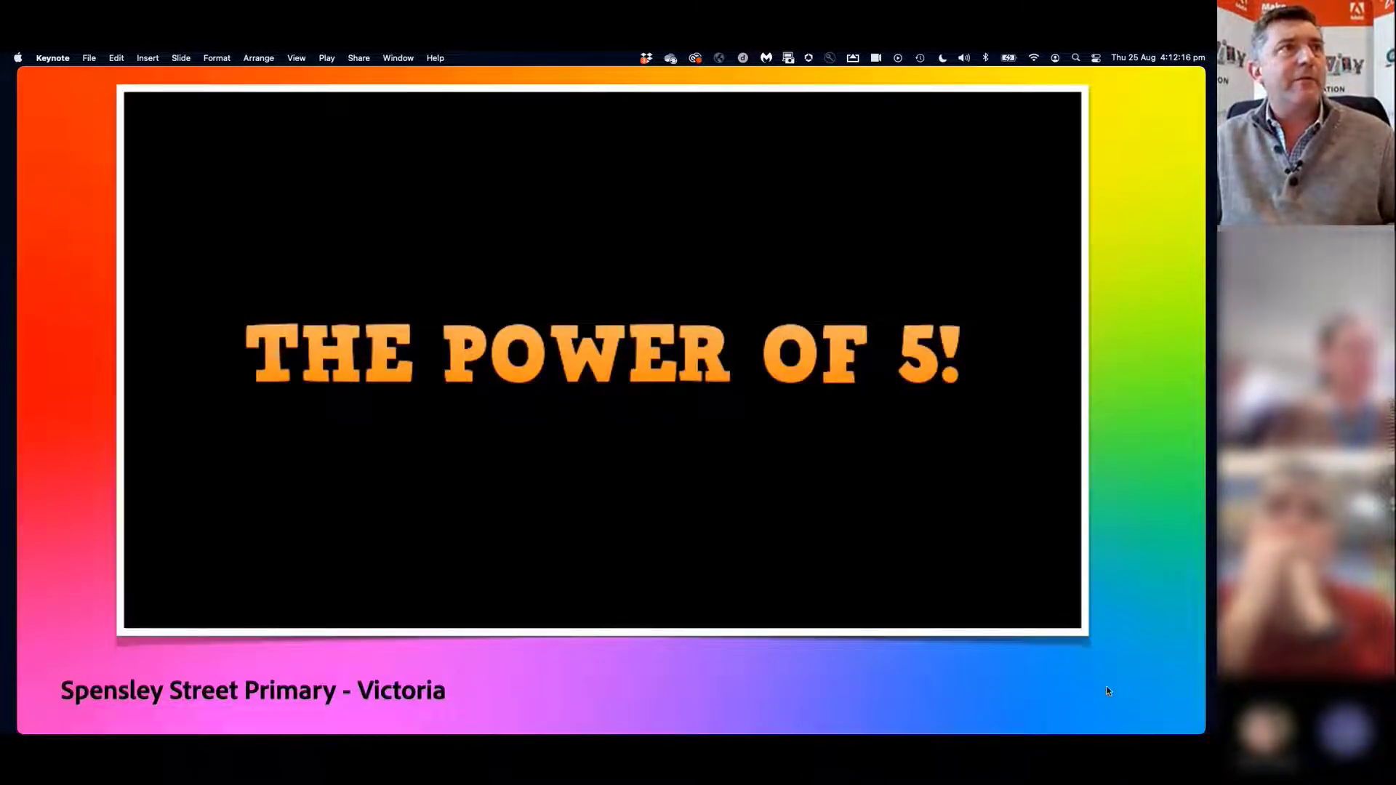
key(Right)
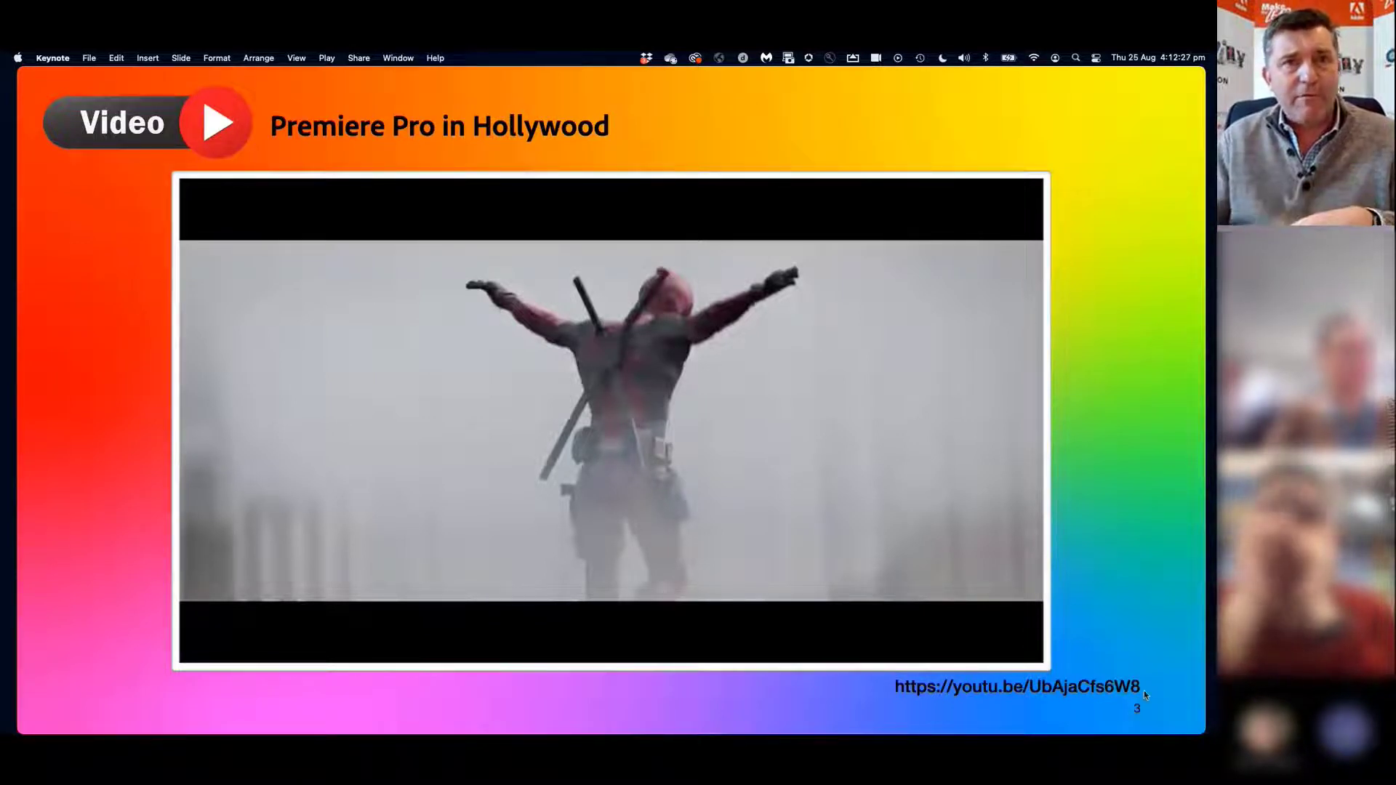
Play the Hollywood clip to 00:40, pause it, and return to the Spensley Street Primary slide
click(938, 617)
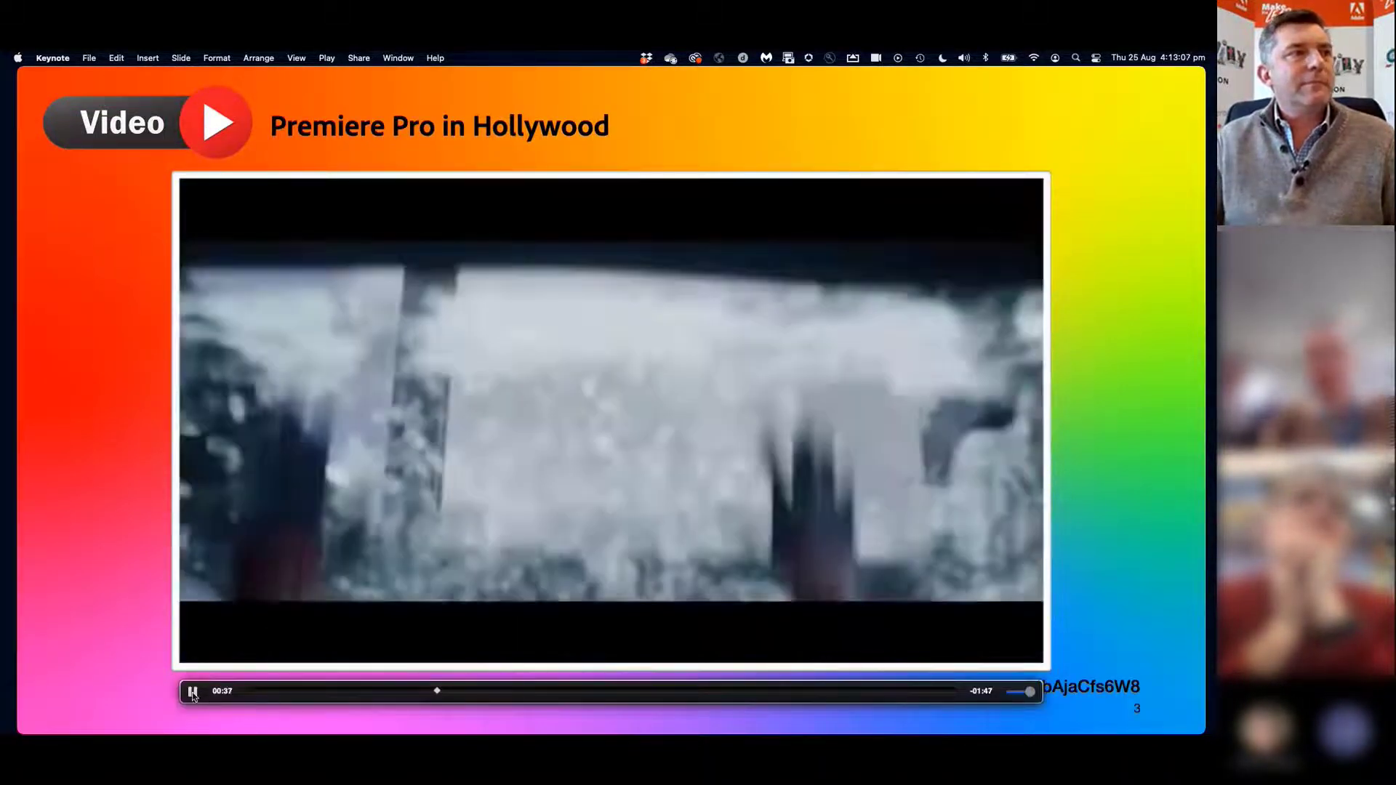
click(192, 692)
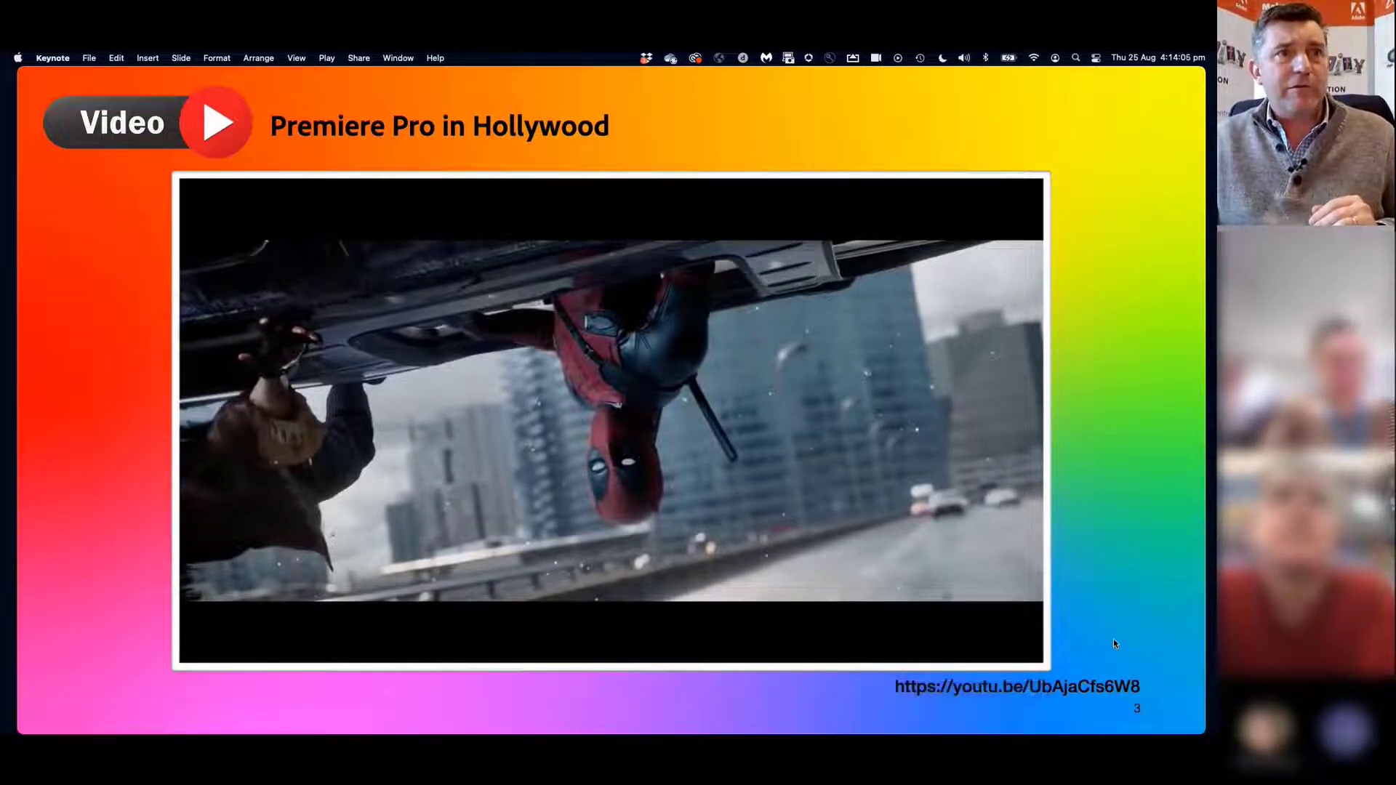
click(1087, 615)
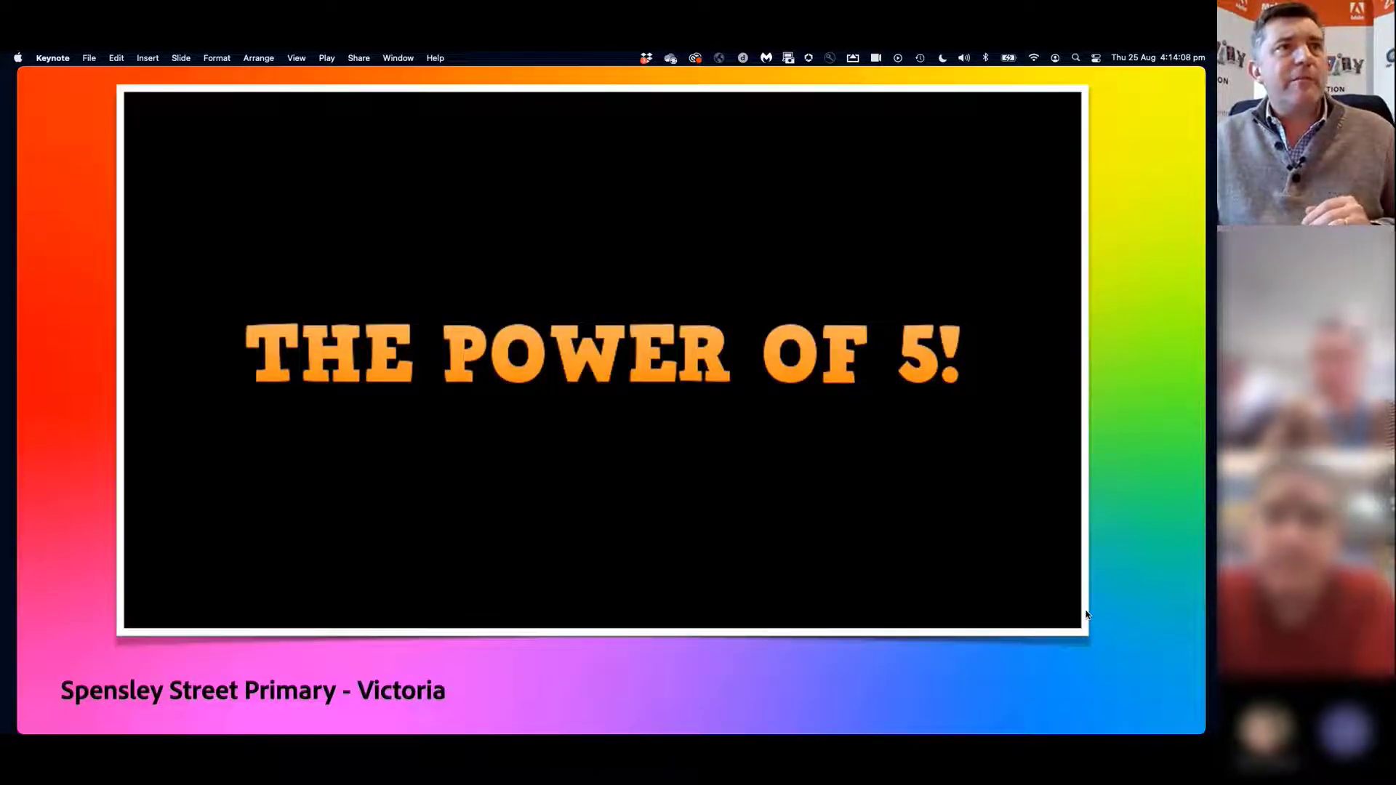
Advance to the 'Gather & Manage Footage, Still Image & Audio Assets' slide
click(1121, 621)
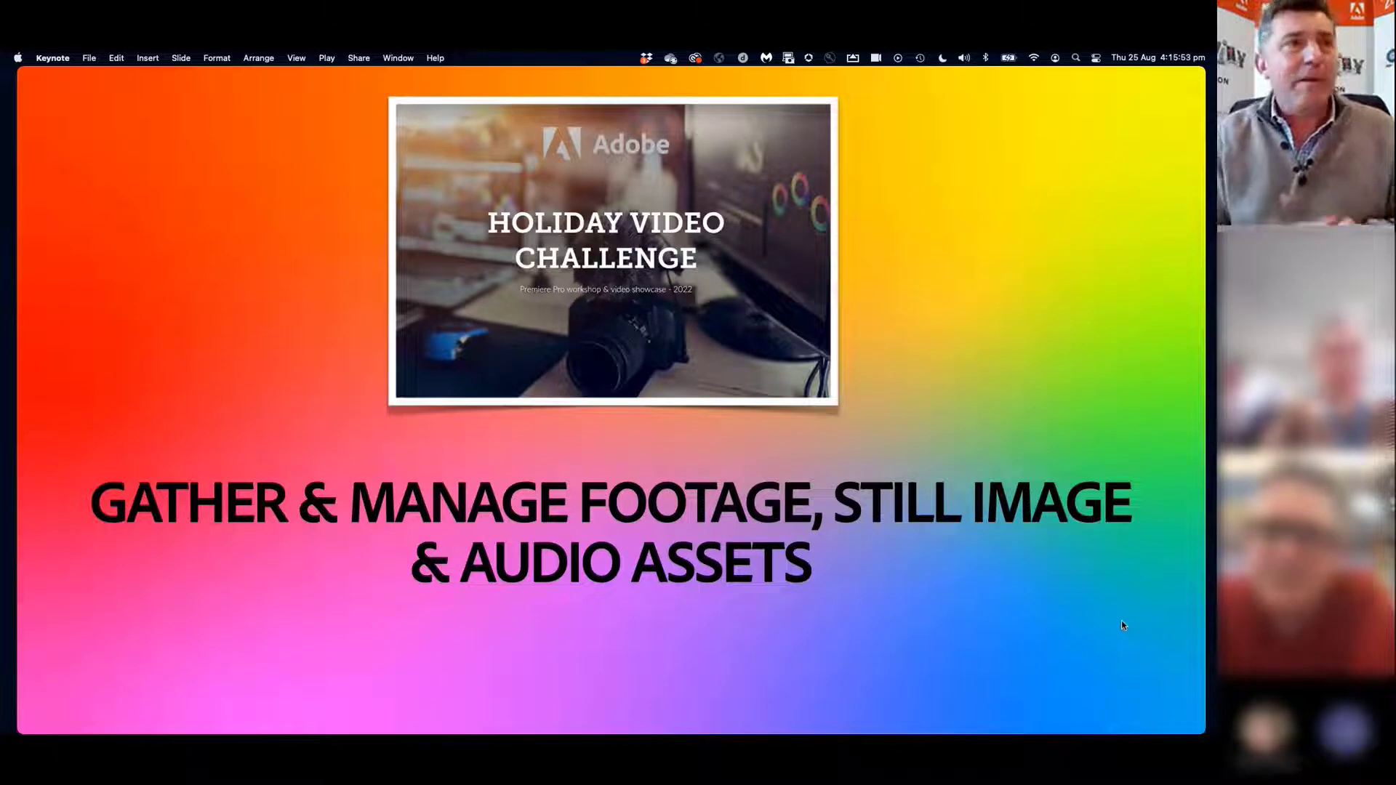
Advance to the Folder Structure slide with Footage, Stills and Audio folders
click(983, 681)
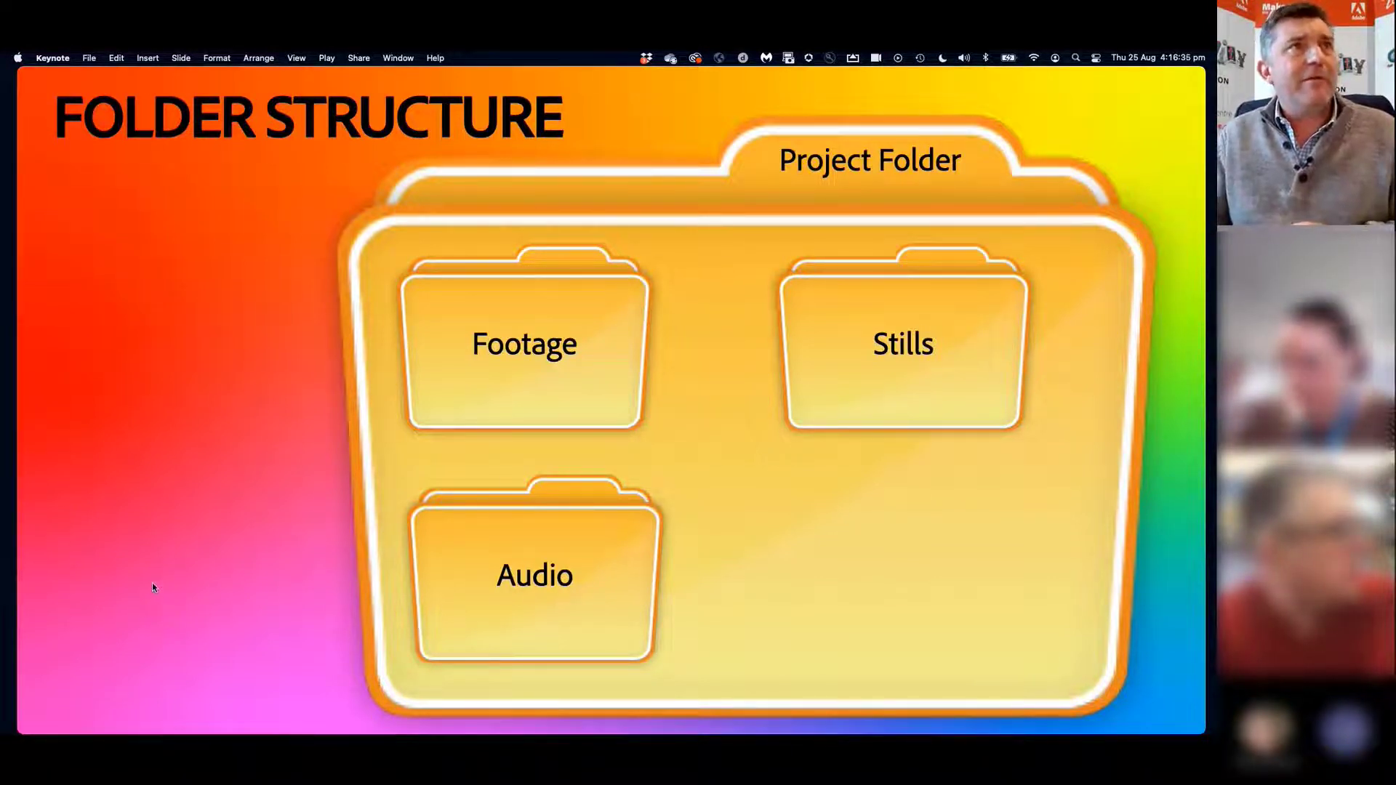
Advance to the Premiere Pro Tutorials slide showing the helpx.adobe.com link
key(Right)
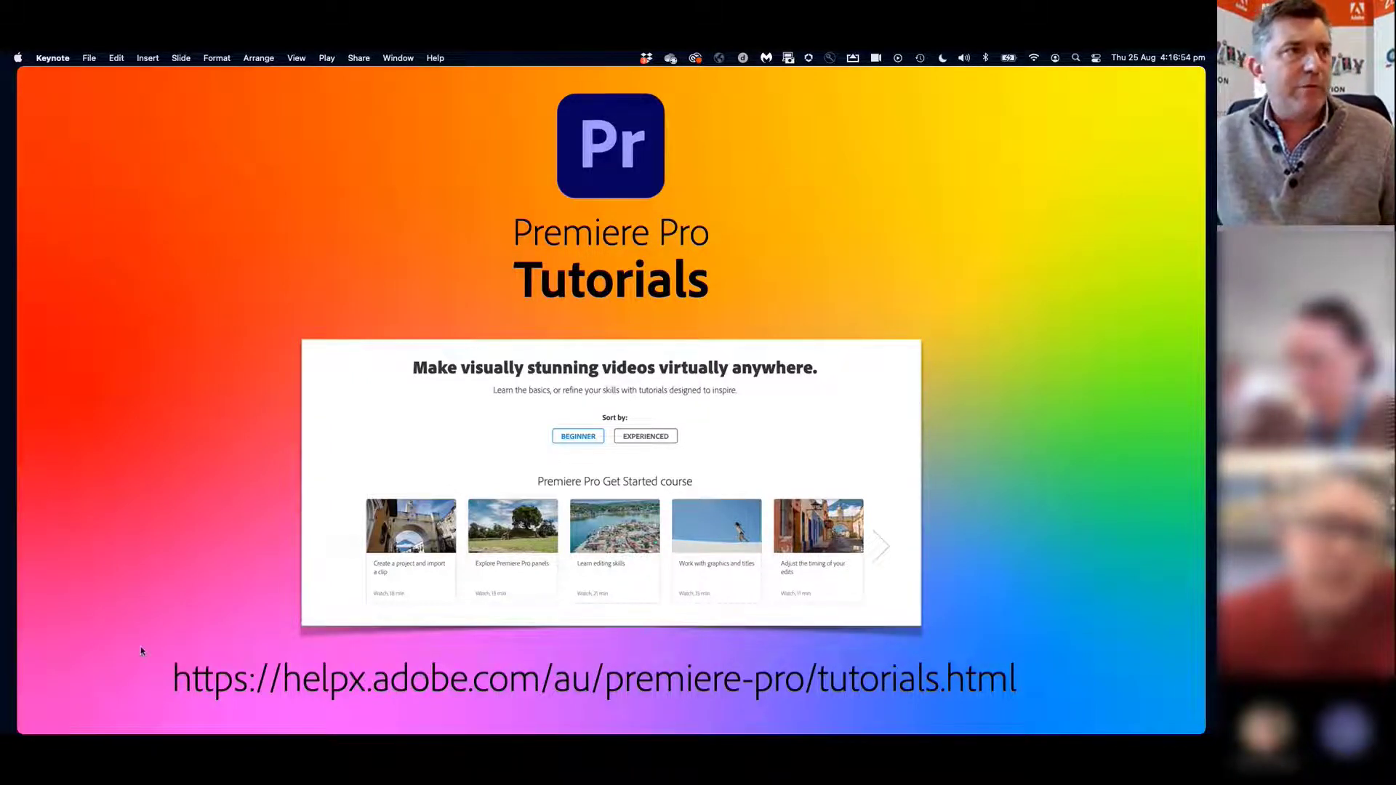
Exit the slideshow and select the tutorials web address line
key(Escape)
triple_click(502, 571)
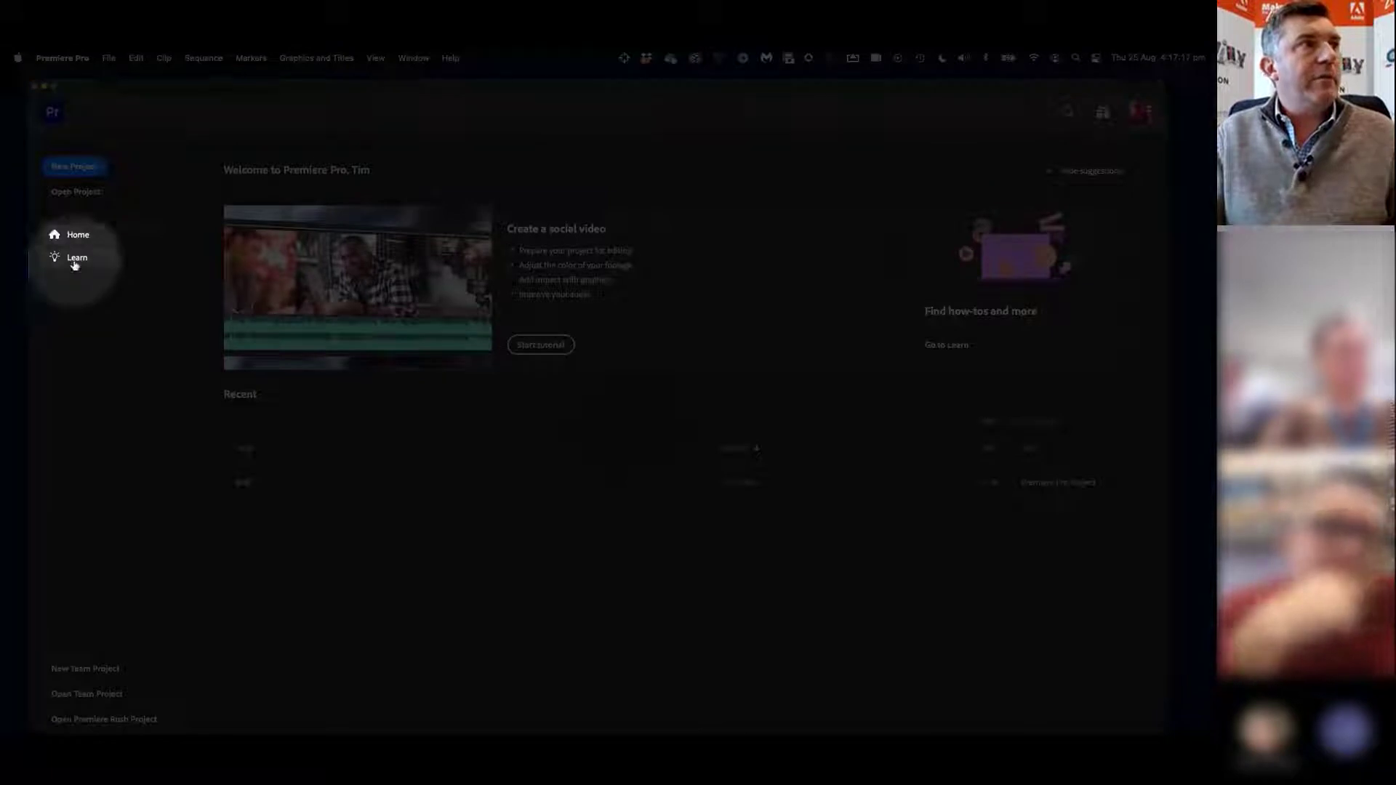
Open the Learn page and scroll through the hands-on and web tutorials, then back to the top
click(74, 262)
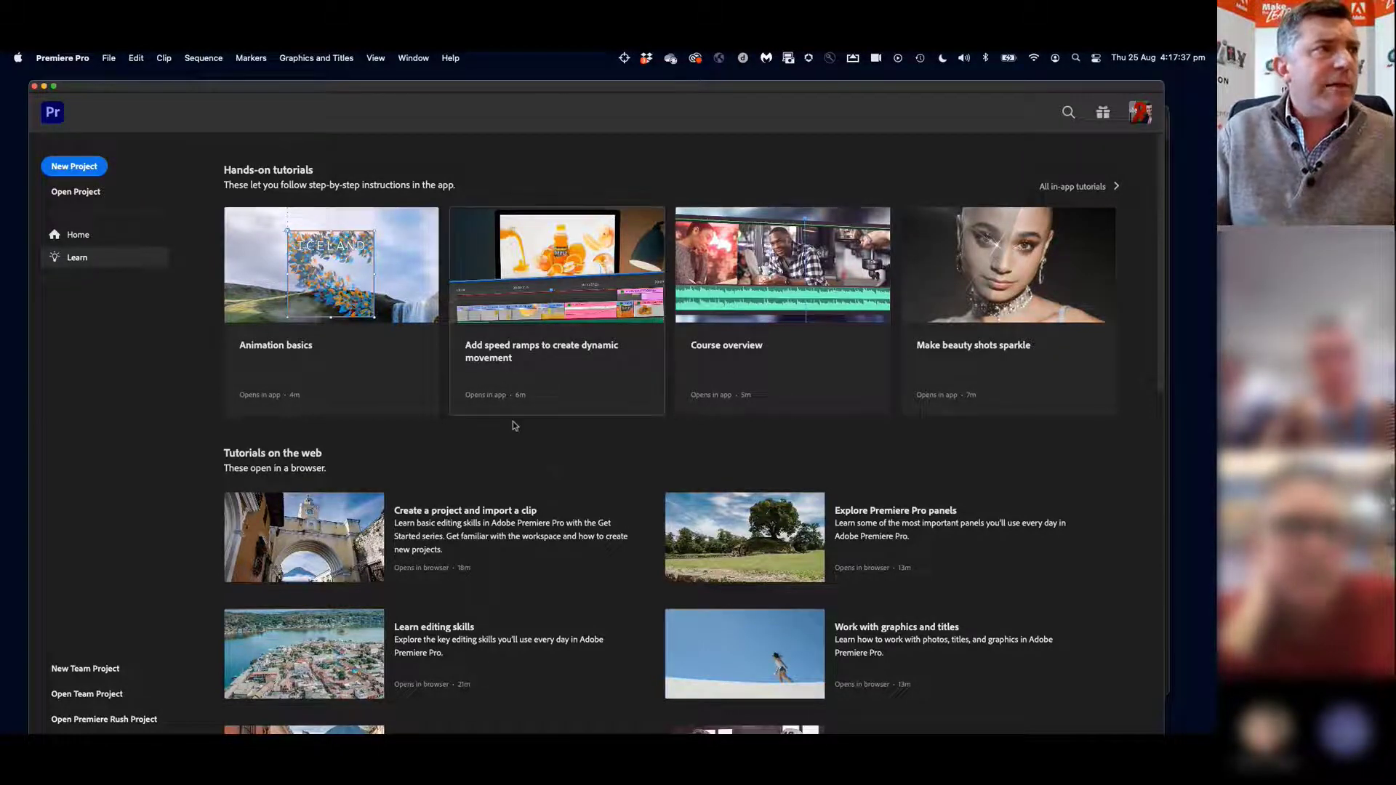
scroll(514, 426, down, 3)
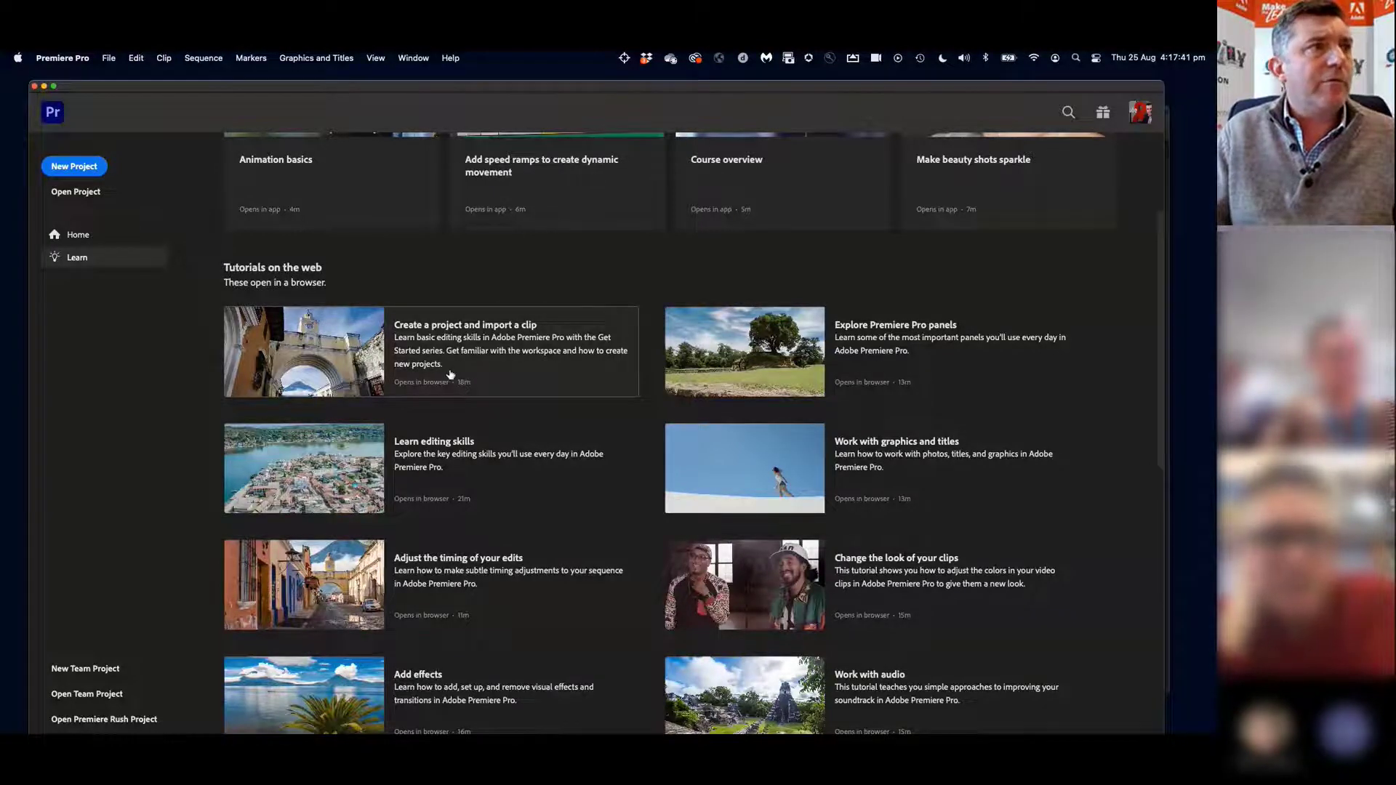
scroll(513, 426, down, 3)
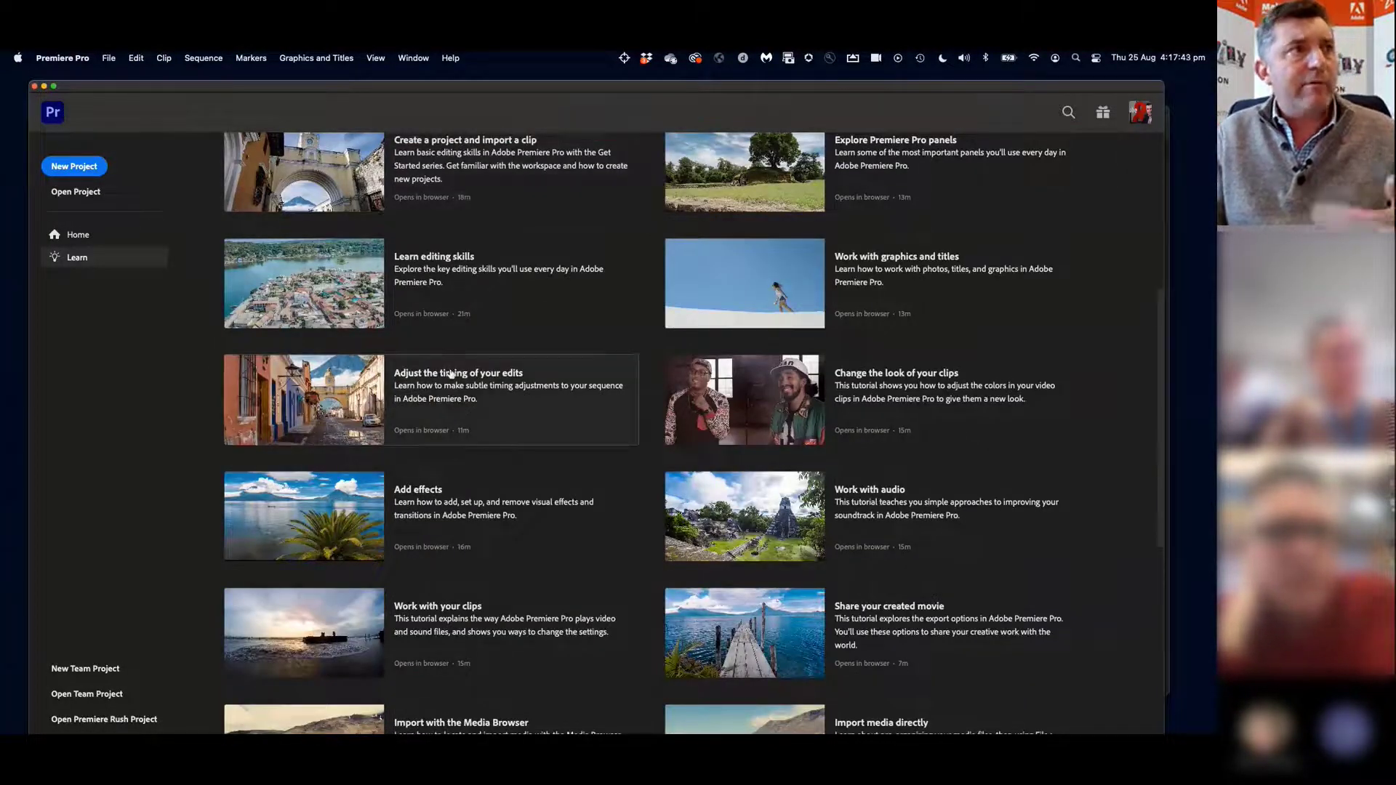
scroll(450, 372, down, 3)
scroll(451, 372, down, 4)
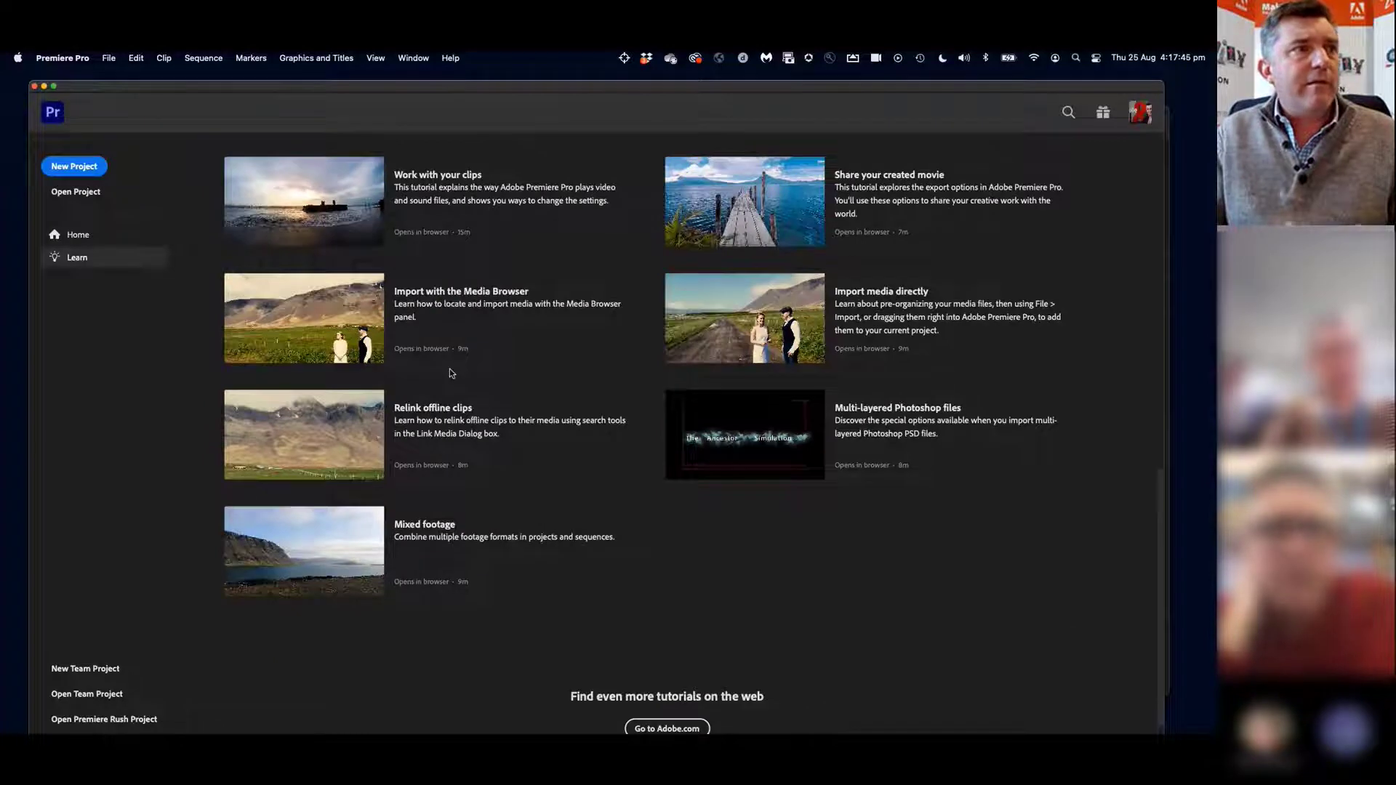
scroll(450, 372, up, 10)
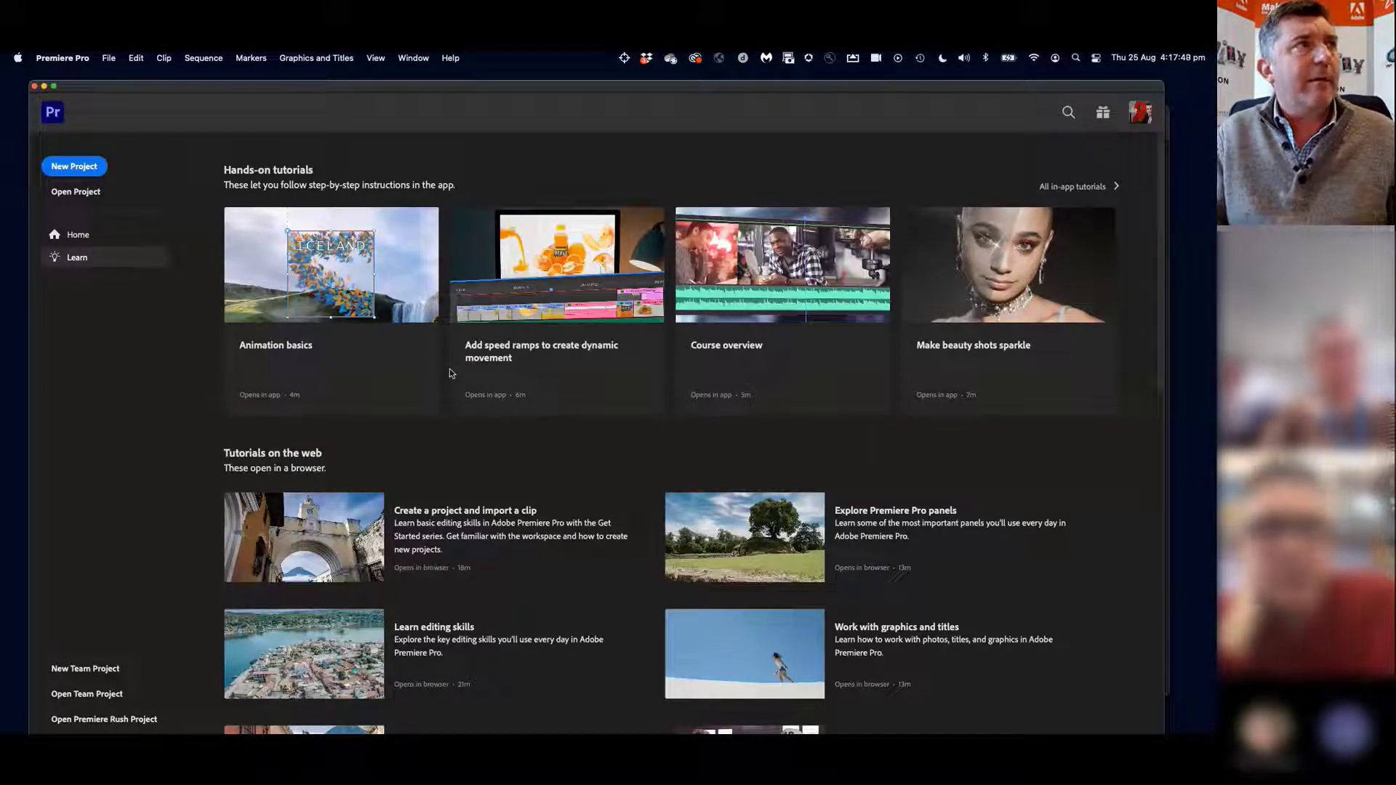
mouse_move(318, 85)
mouse_down()
mouse_move(280, 81)
mouse_move(307, 80)
mouse_up()
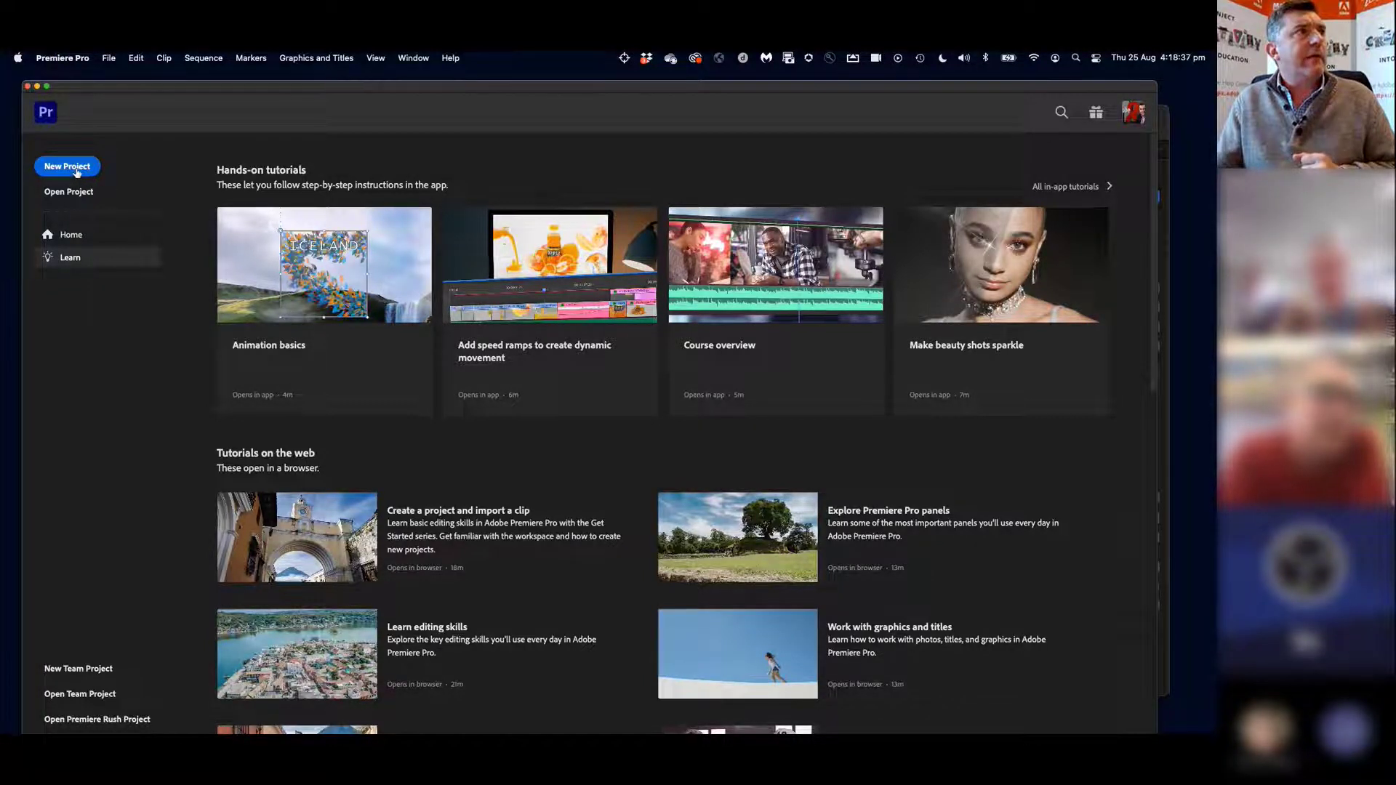
Bring up the new project's Import screen on the Going Home Footage folder and reposition its window
key(super+Tab)
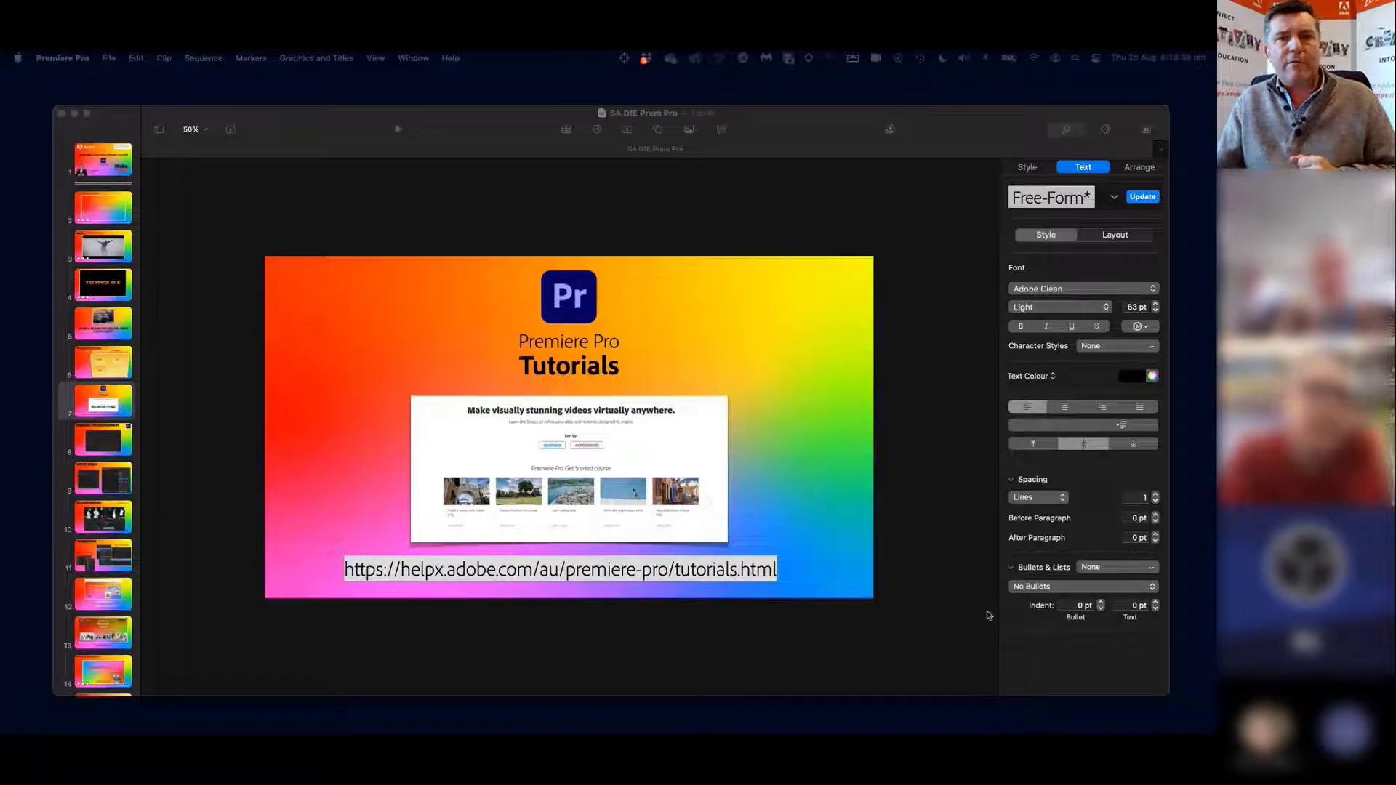
key(super+Tab)
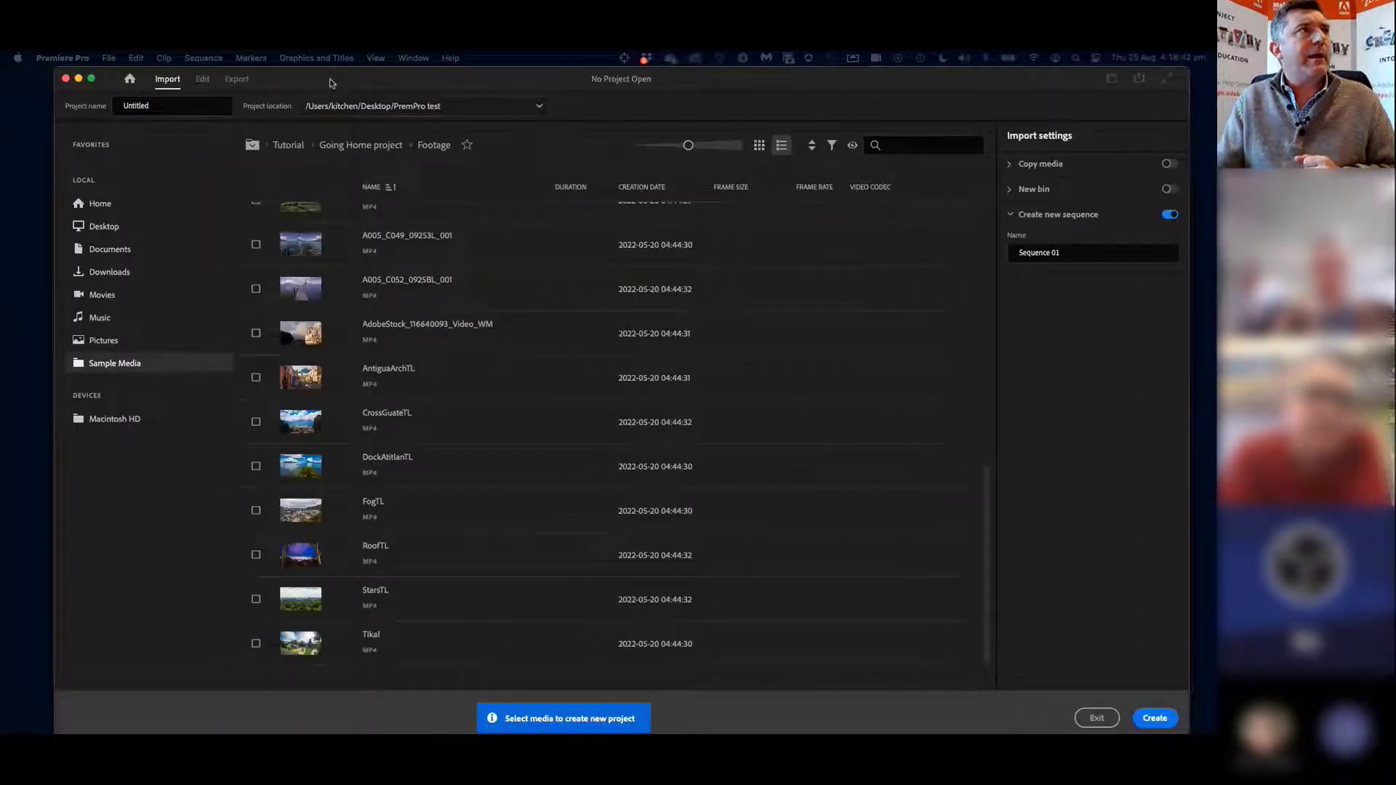
drag(330, 83, 299, 78)
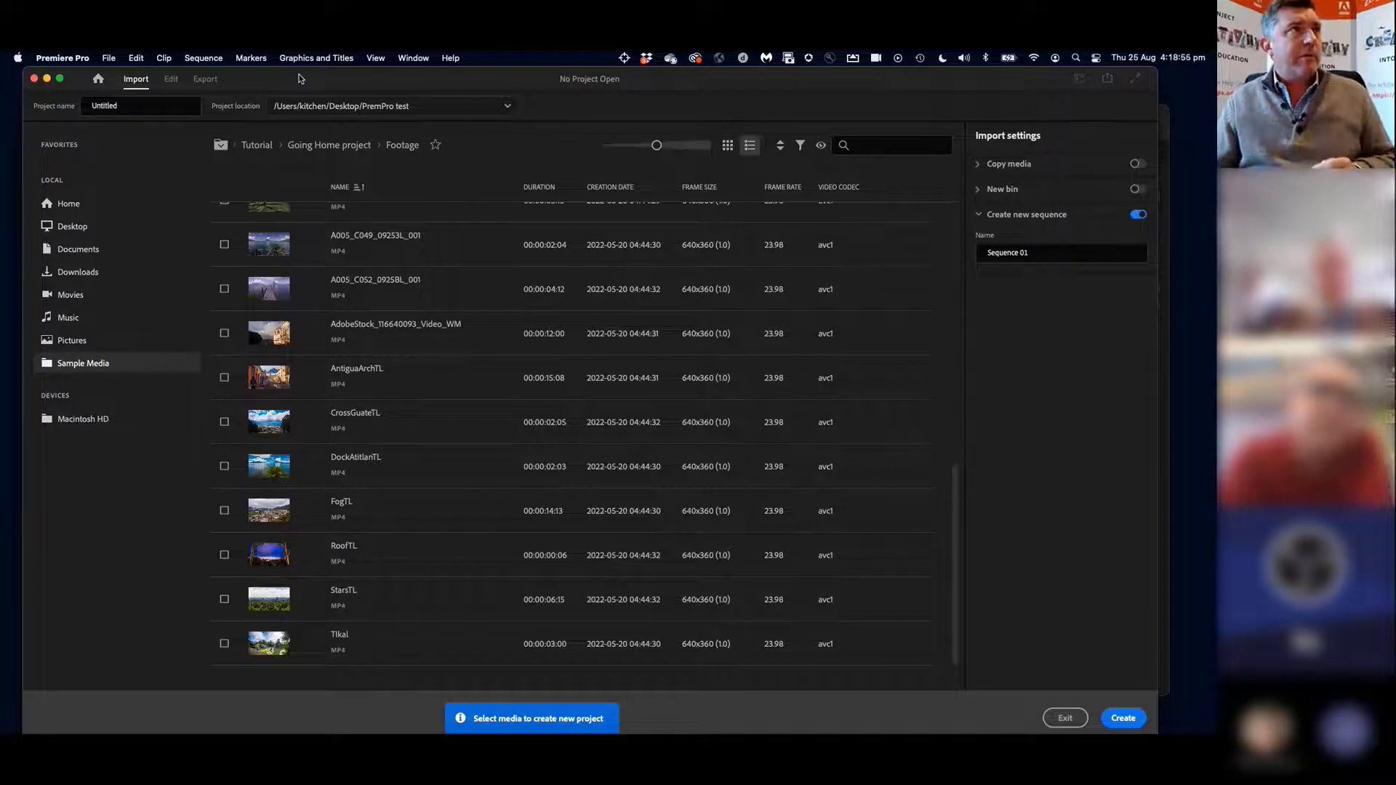
drag(301, 79, 296, 82)
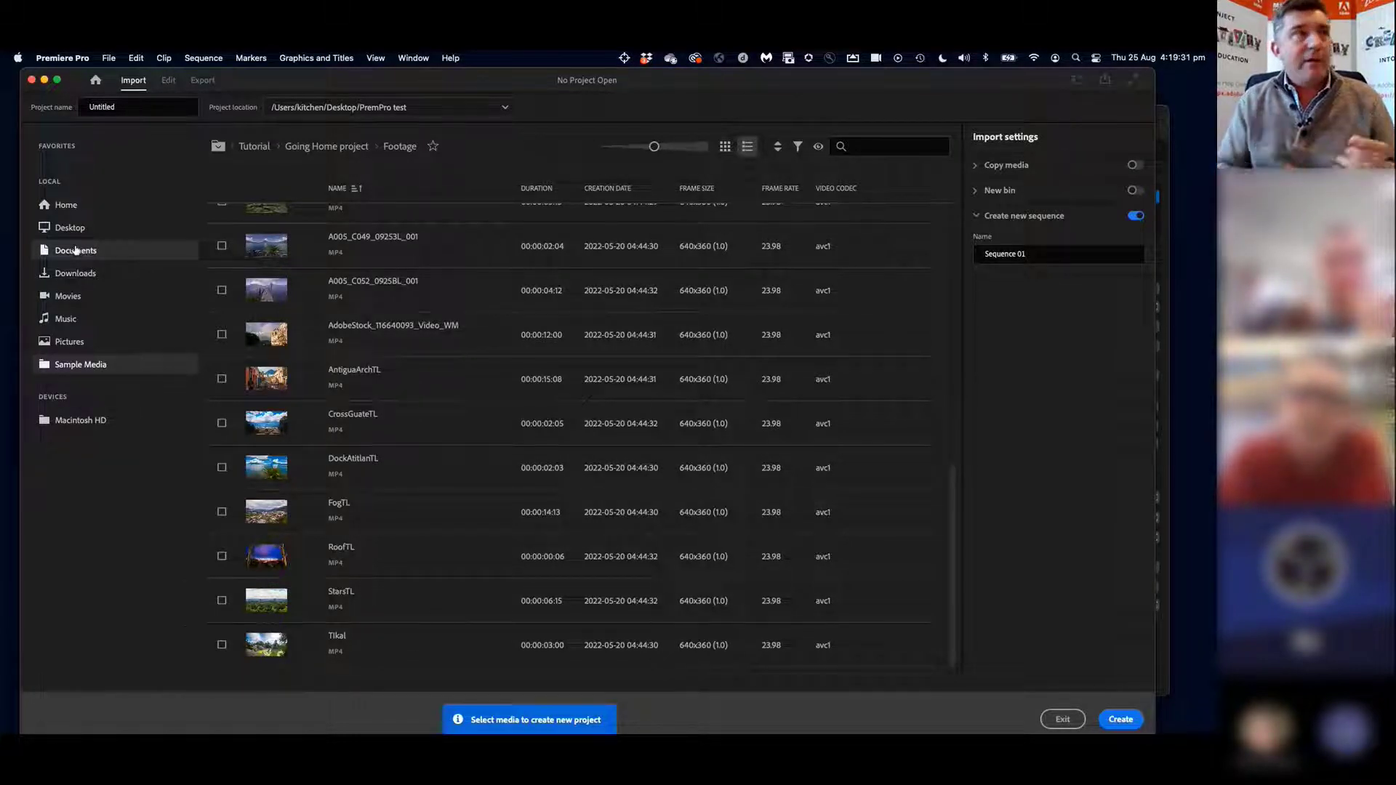
scroll(367, 311, up, 10)
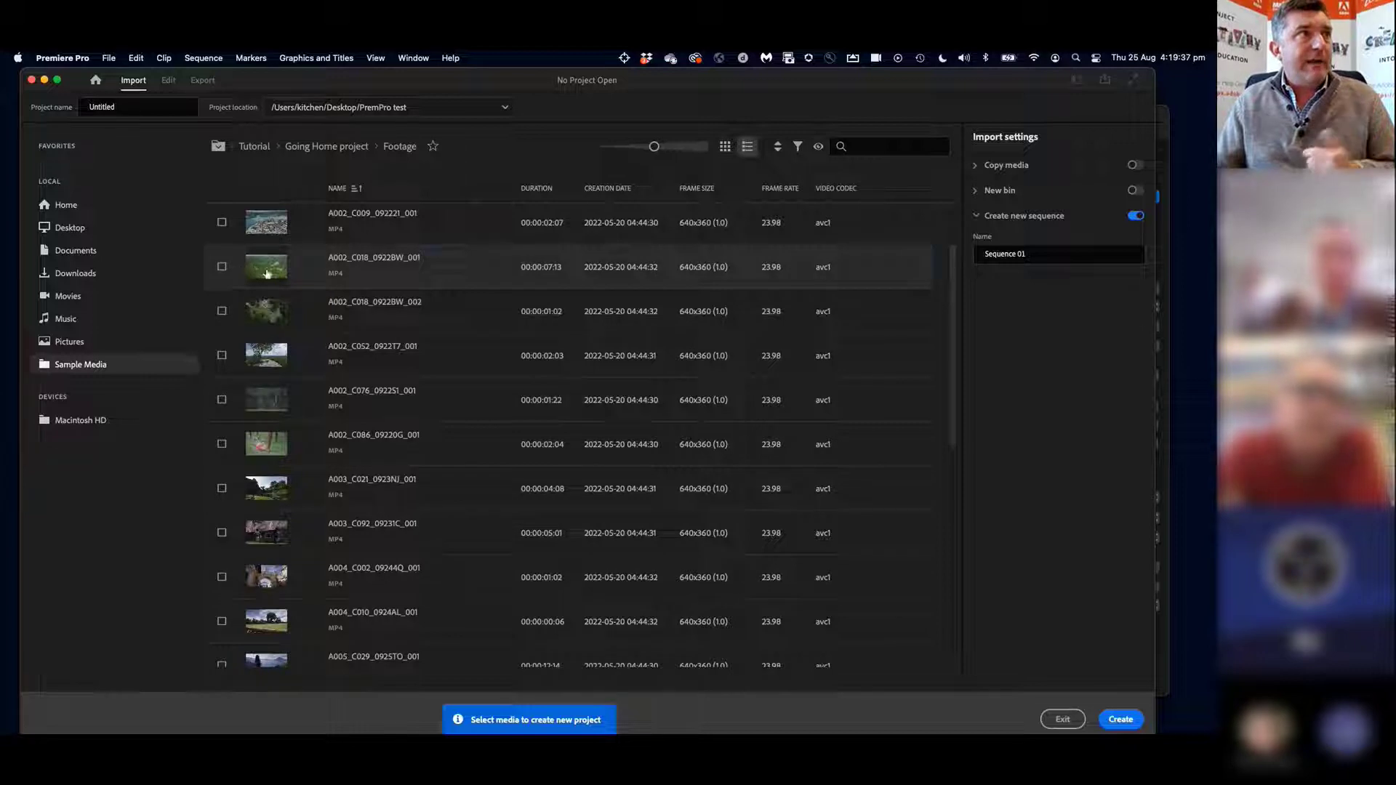
Tick clips A002_C009 through A002_C086 for import
click(243, 271)
click(256, 313)
click(269, 356)
click(274, 400)
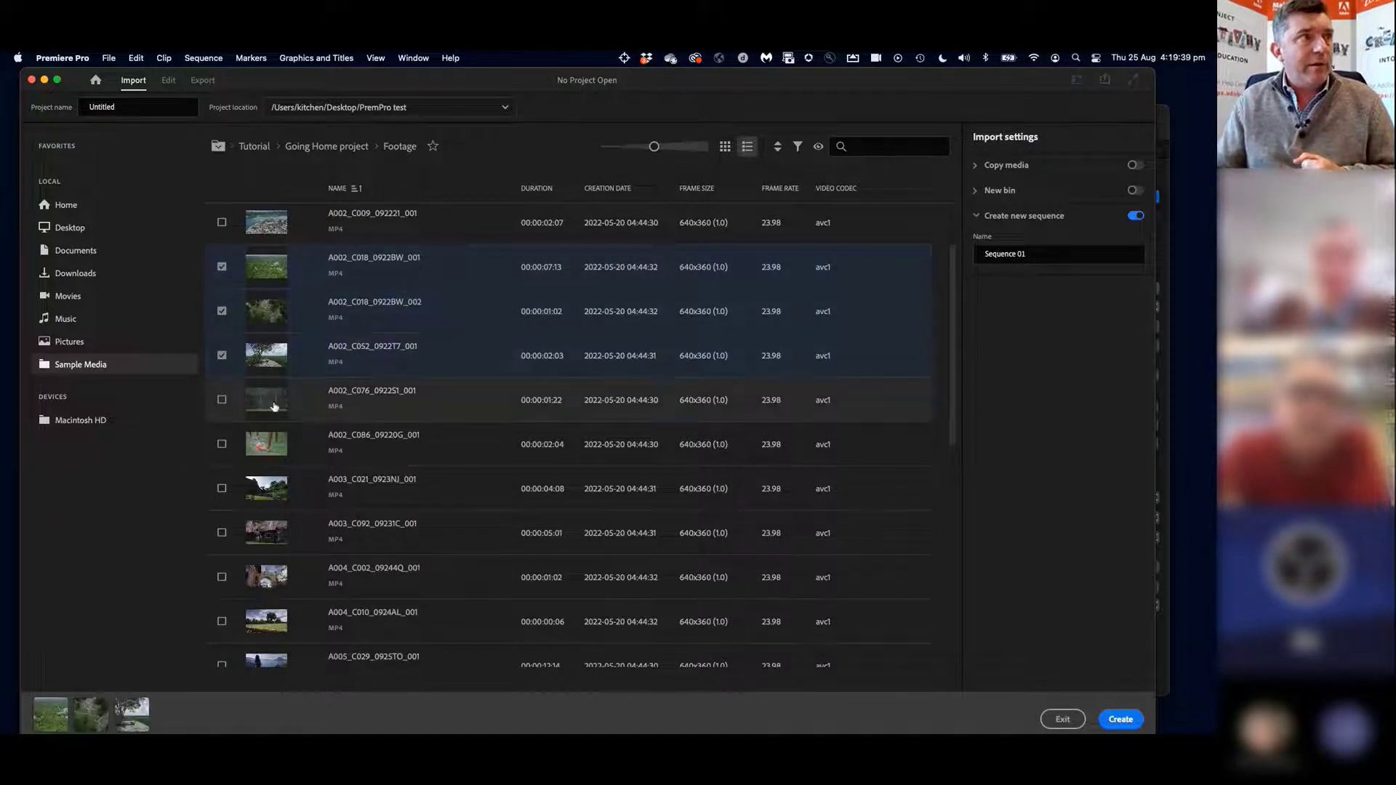
click(280, 445)
click(263, 227)
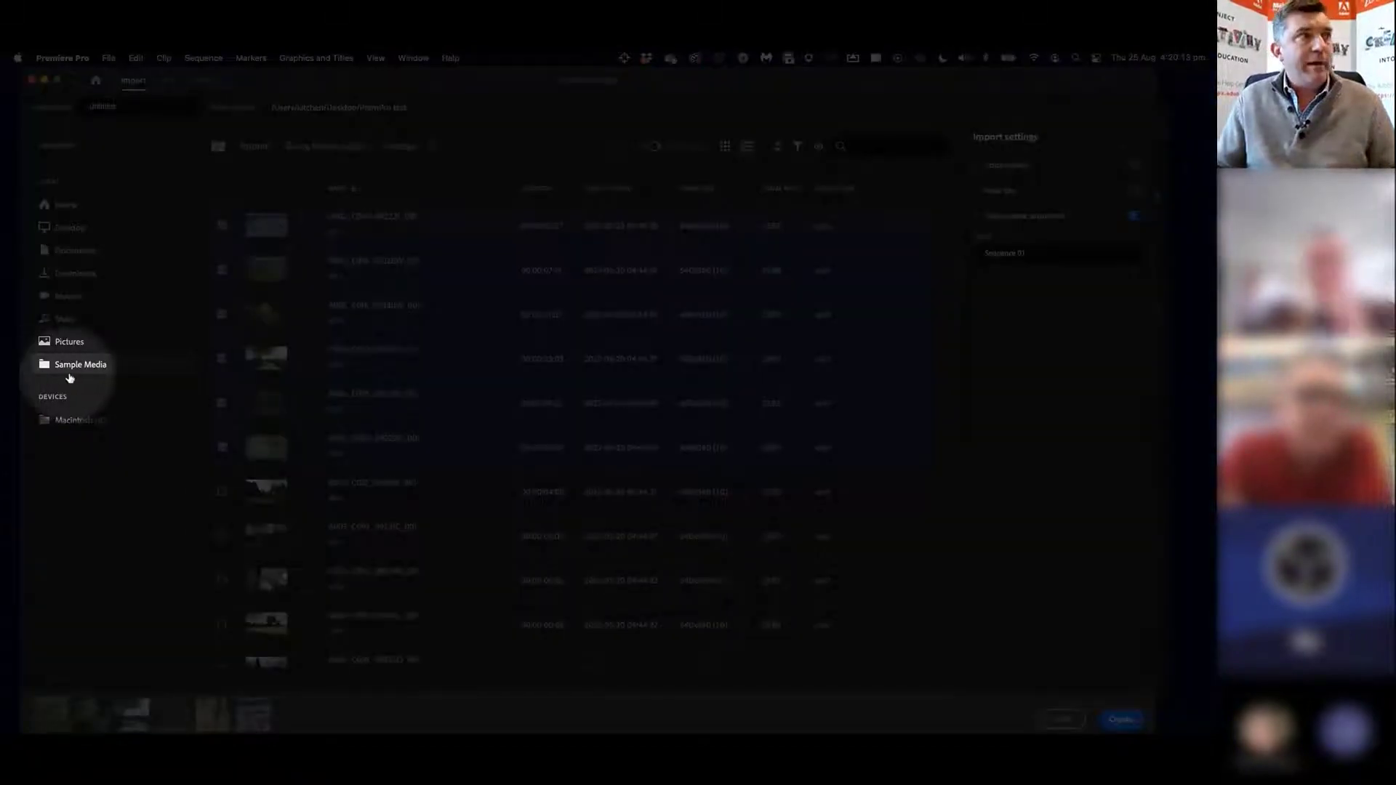
Add A001_C037, recheck A002_C086, and include A003_C021 through A003_C092_0923IC_001
click(50, 366)
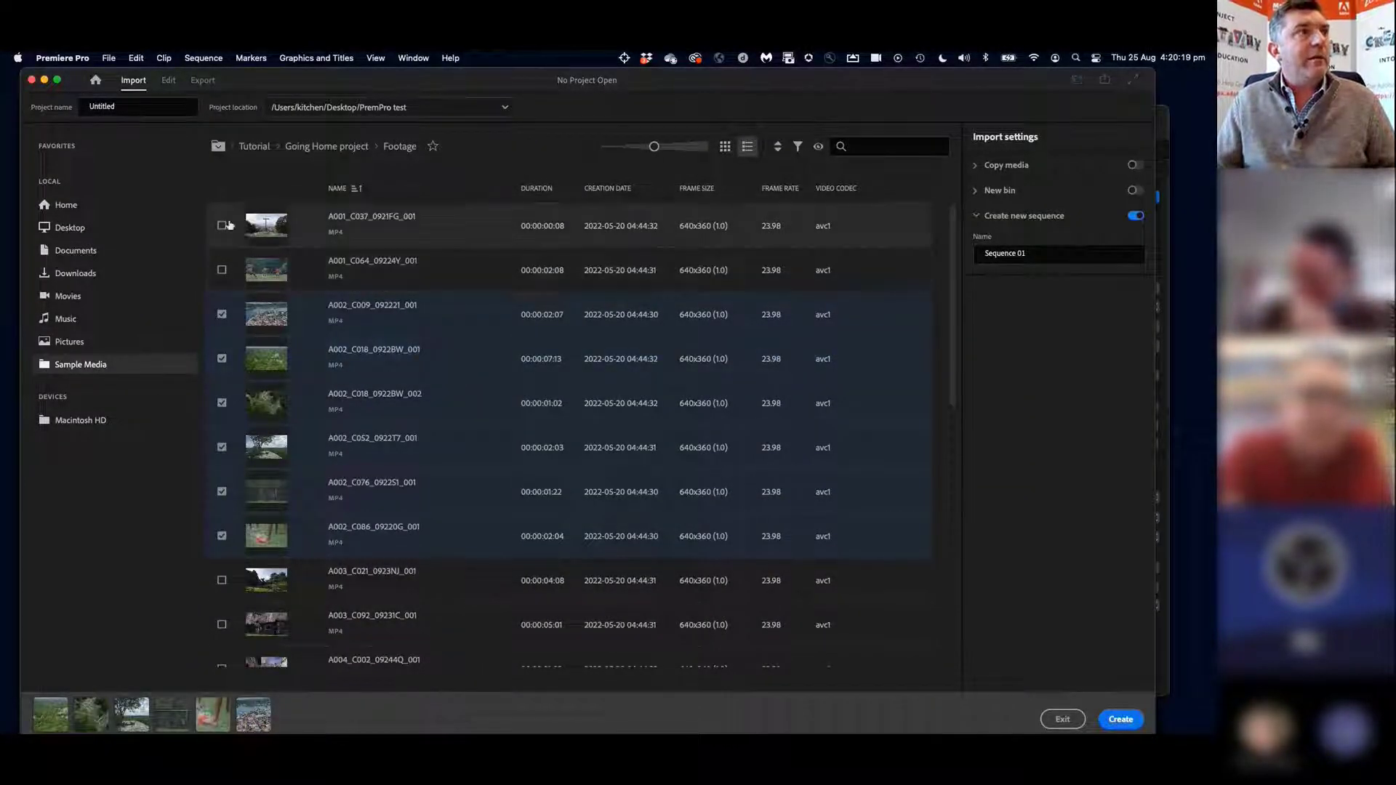
click(222, 225)
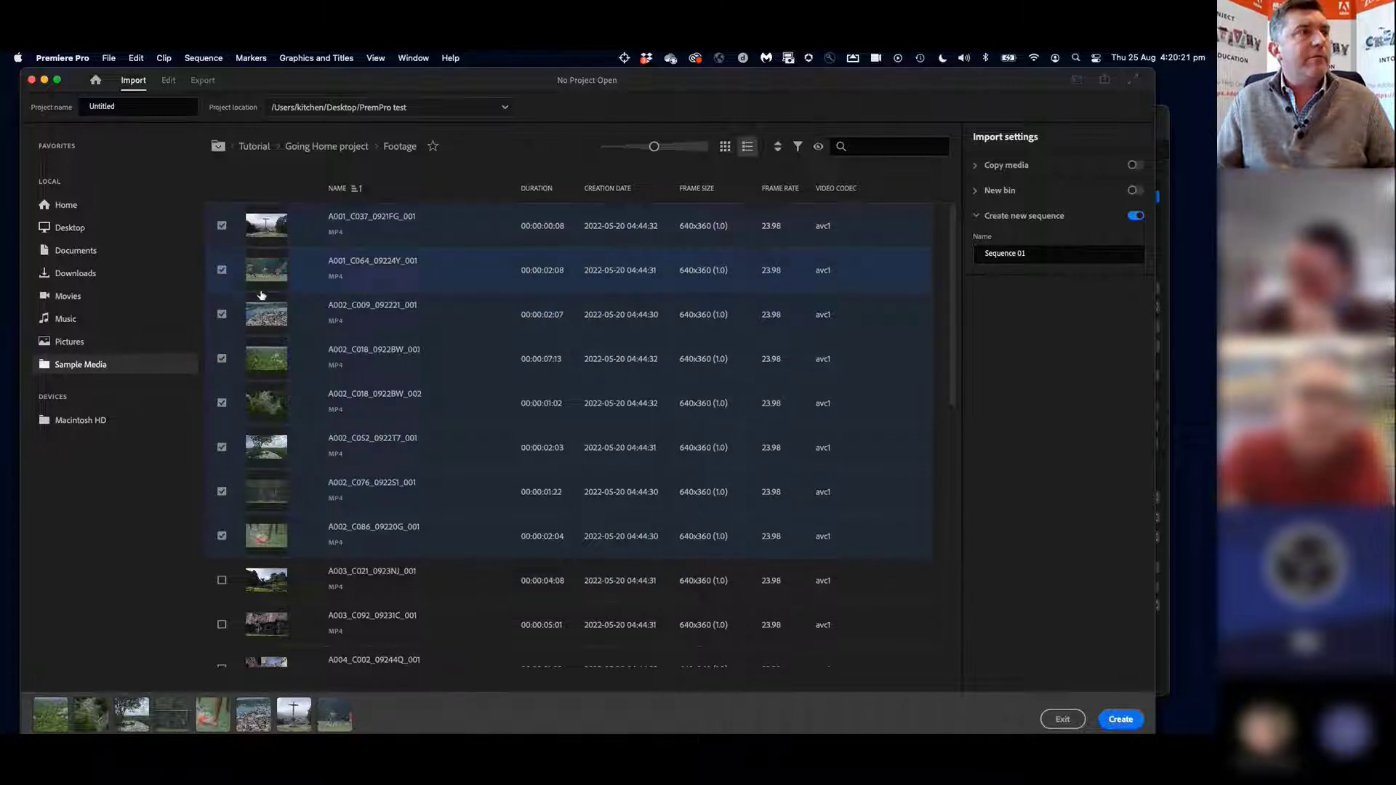
scroll(266, 482, down, 3)
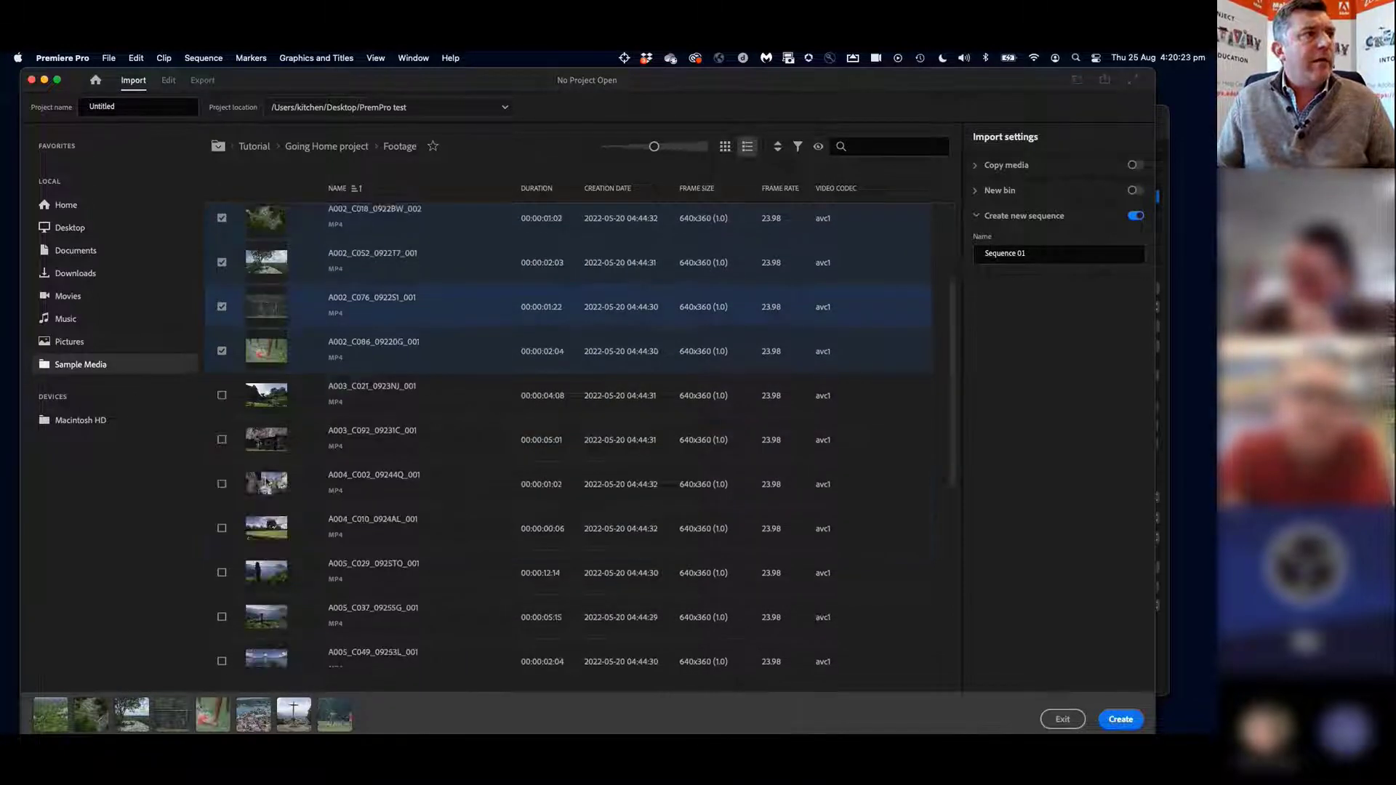
click(266, 364)
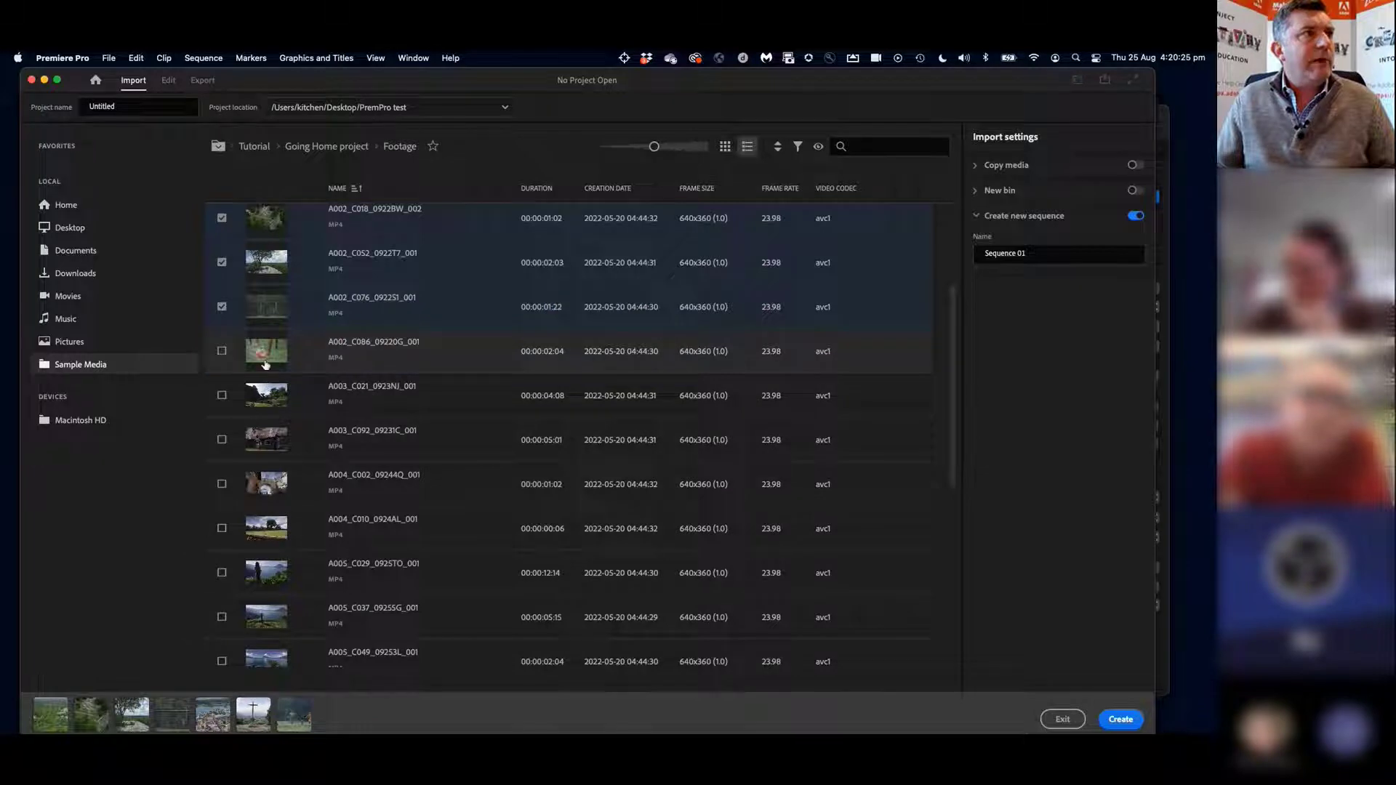
click(266, 363)
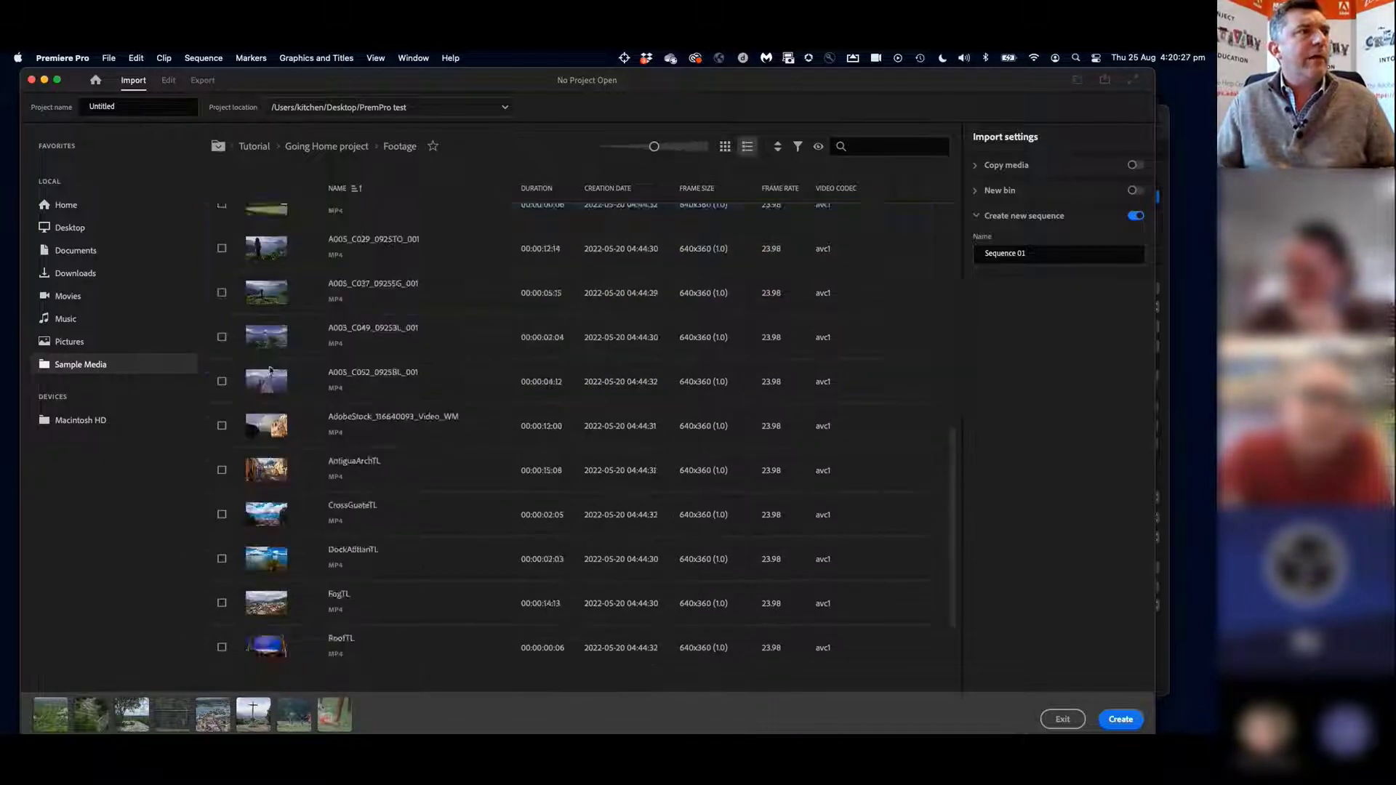
scroll(270, 370, up, 4)
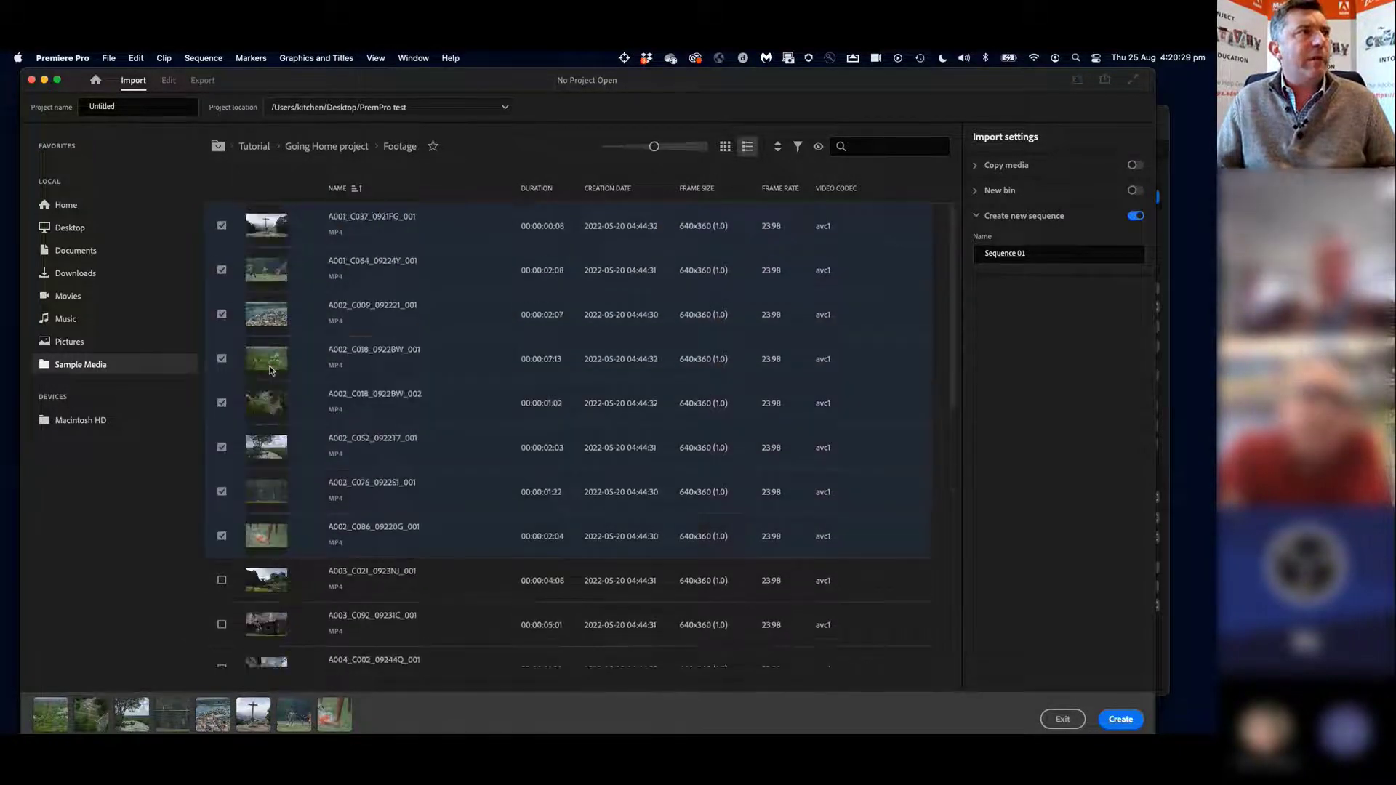
click(278, 580)
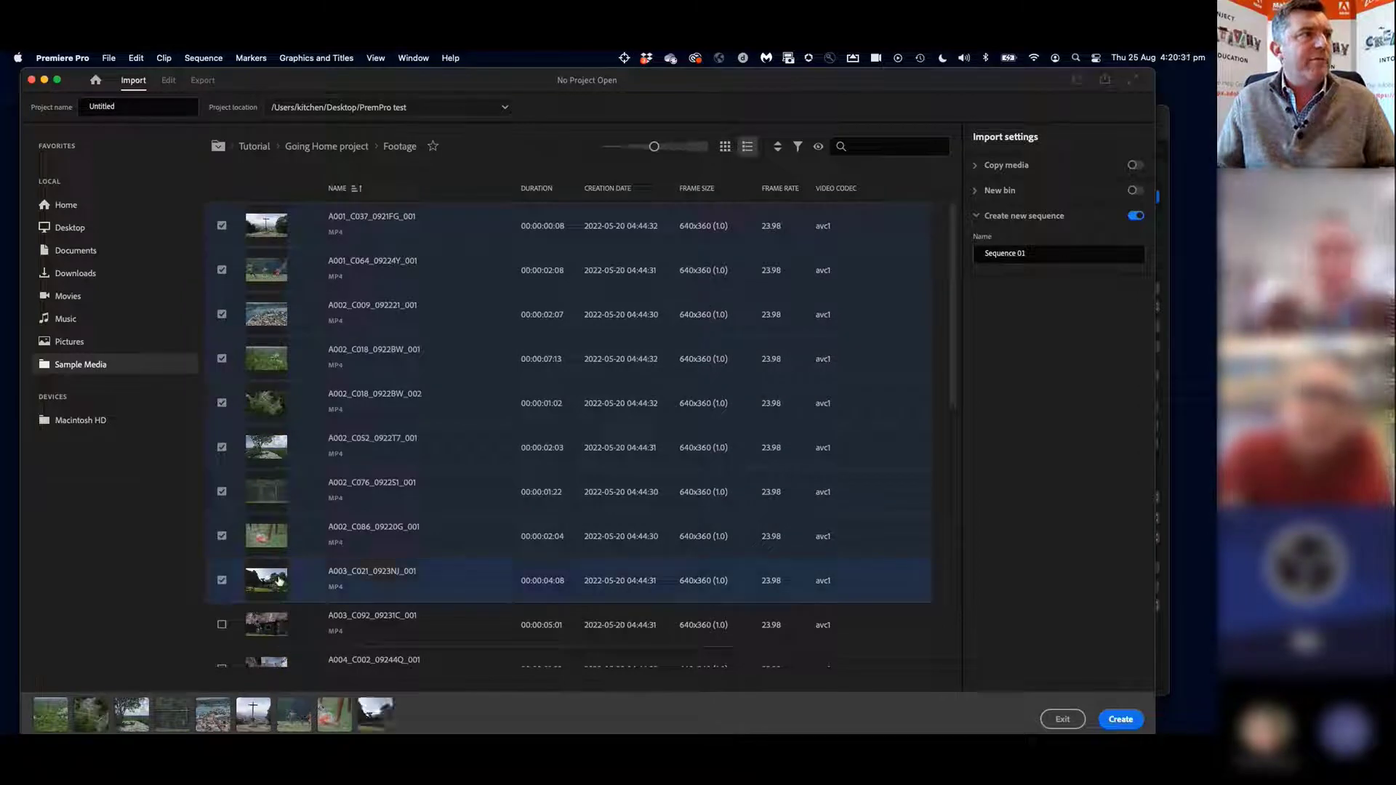
click(269, 619)
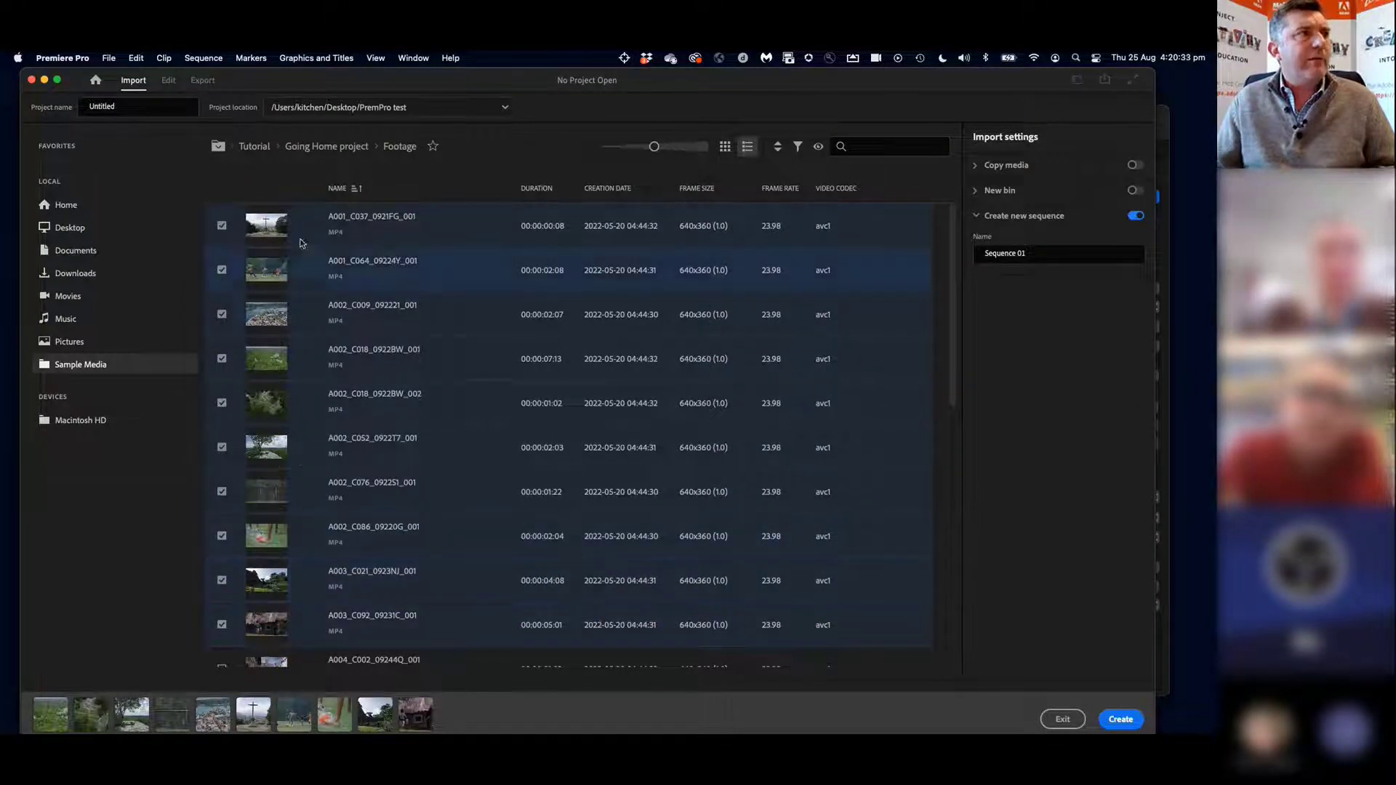
scroll(281, 603, down, 5)
scroll(282, 600, up, 5)
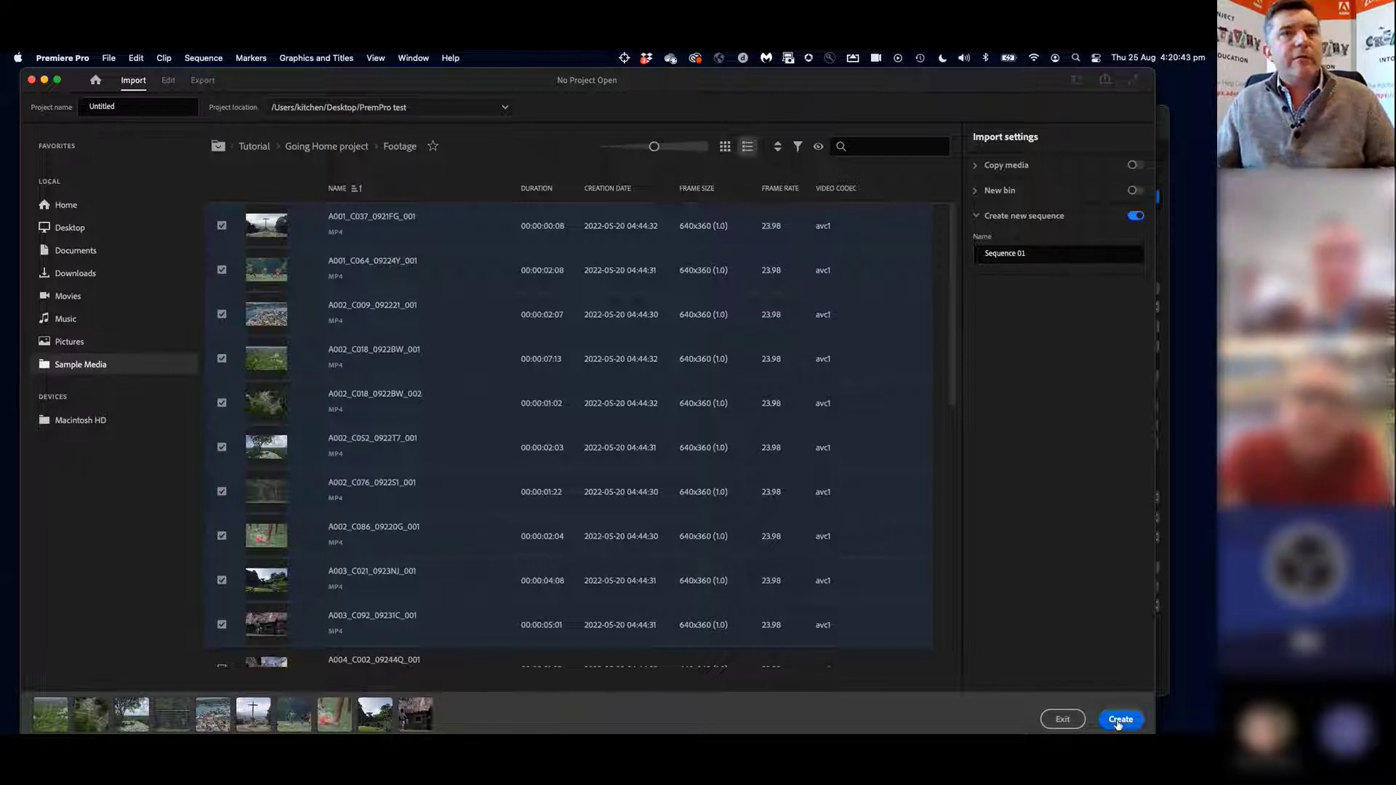
Create the untitled project so the ticked clips are placed in Sequence 01
click(1119, 721)
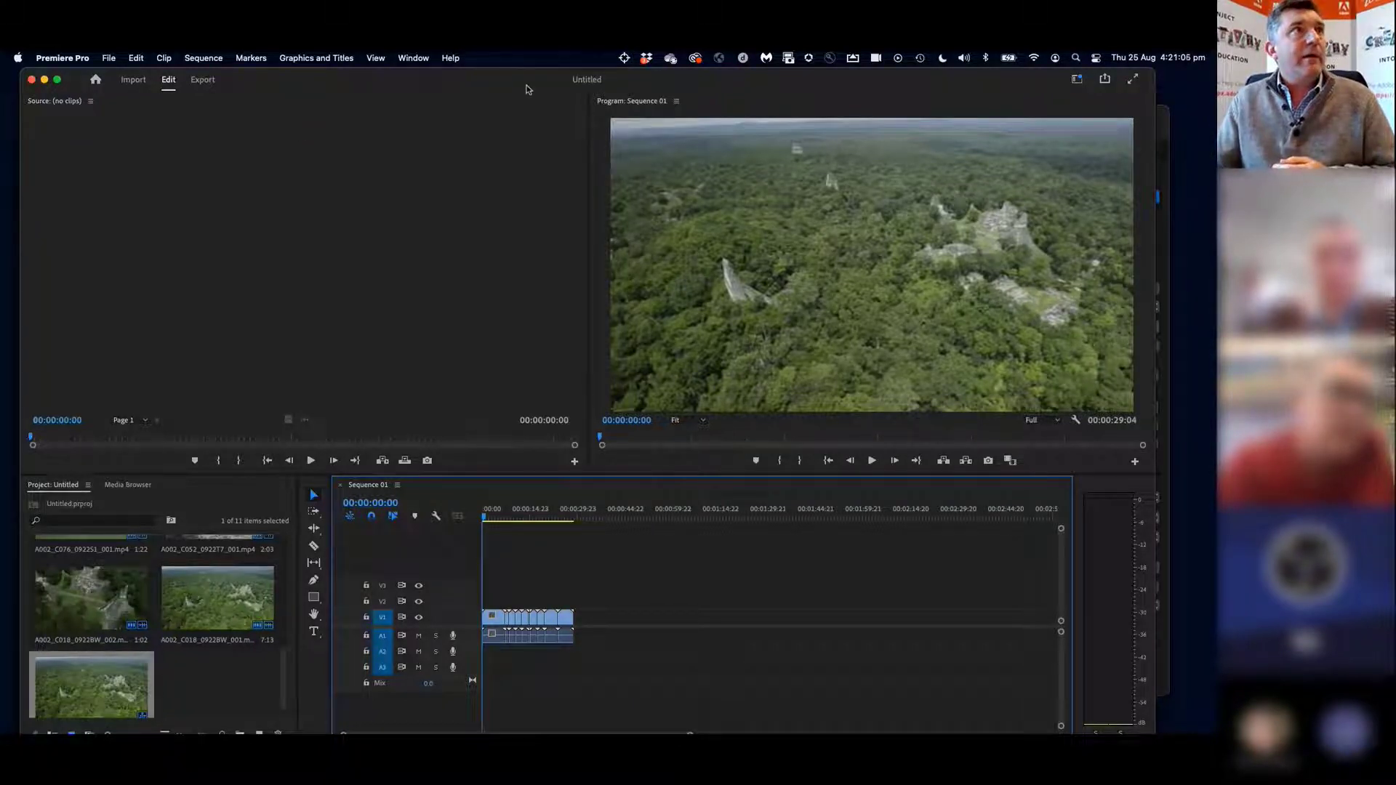
drag(528, 89, 518, 87)
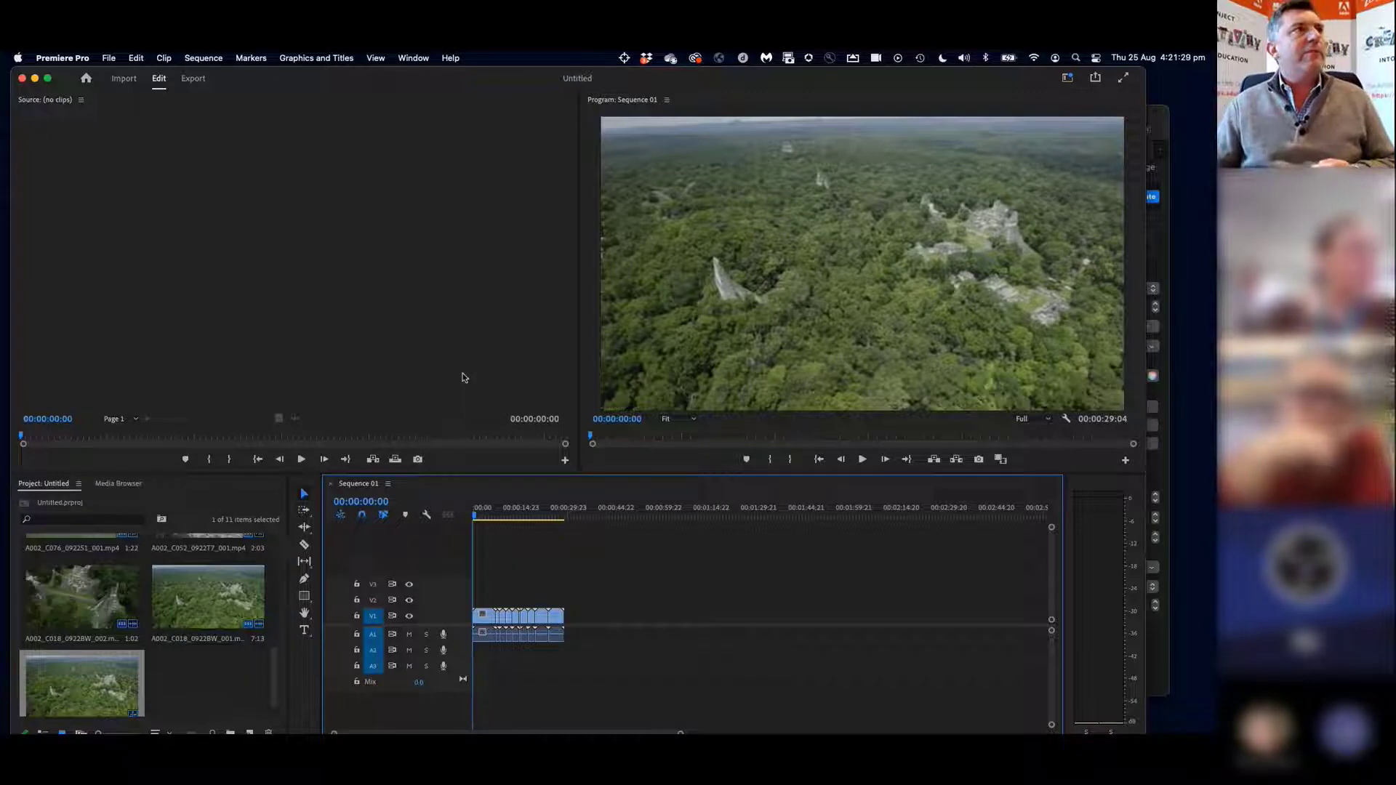
click(204, 148)
Start a new project named Test2 and show the Project location choices
click(110, 60)
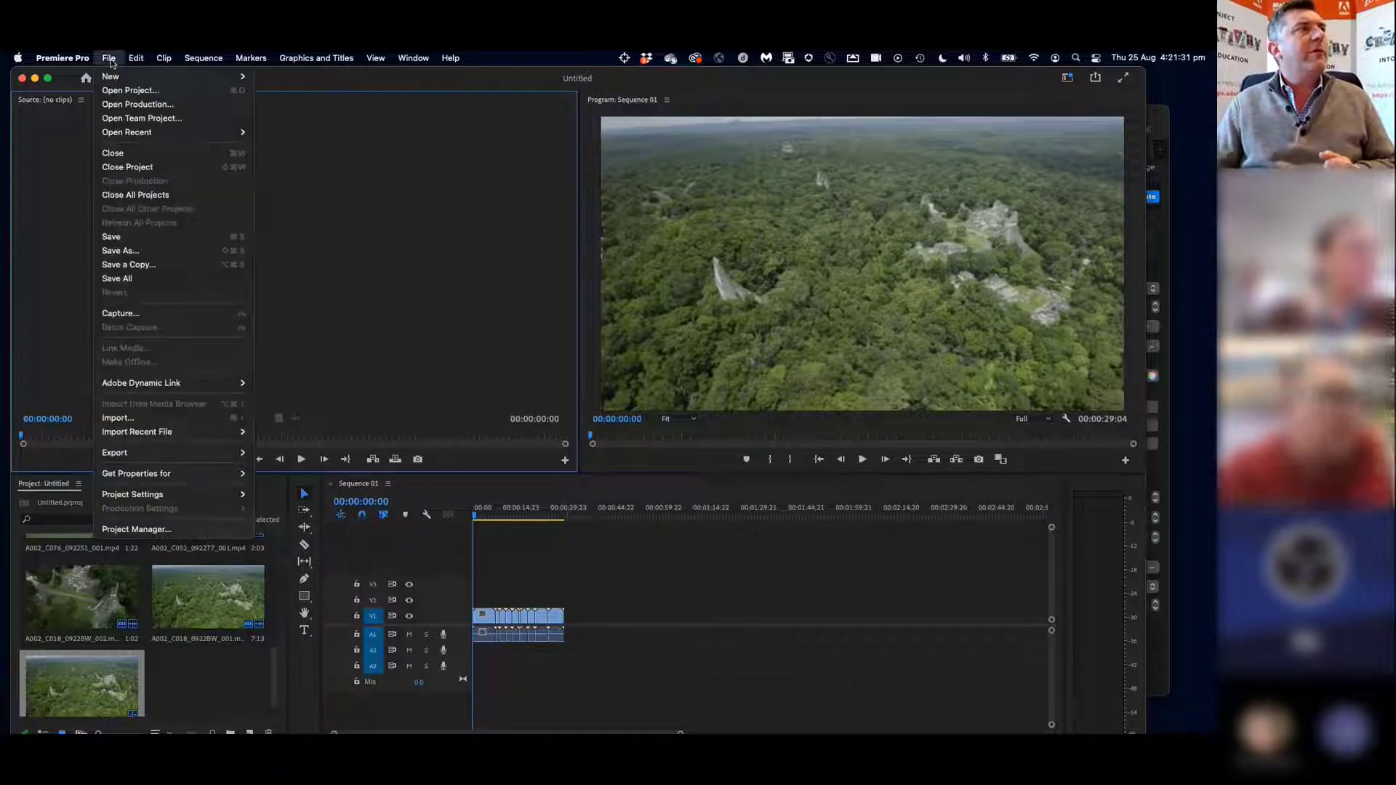
mouse_move(111, 78)
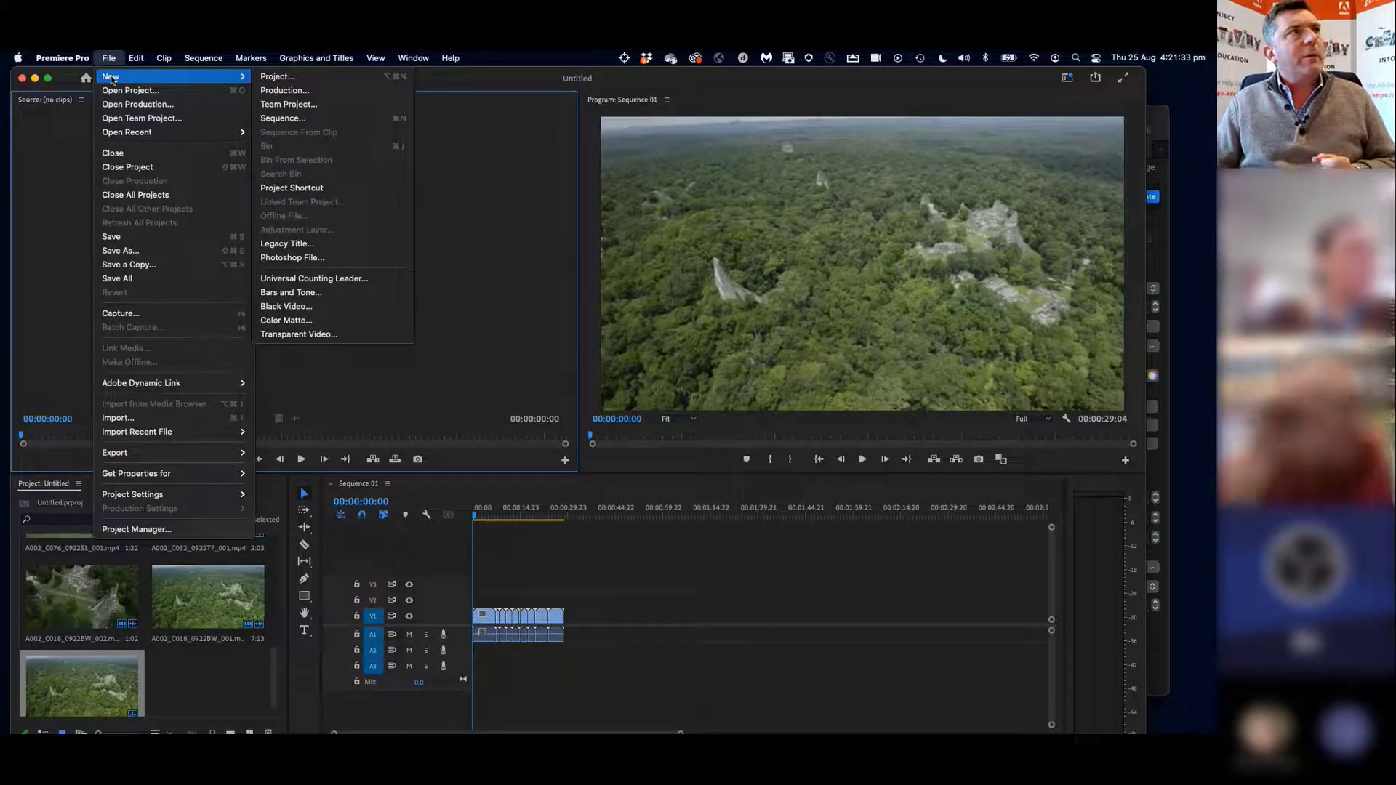
click(285, 77)
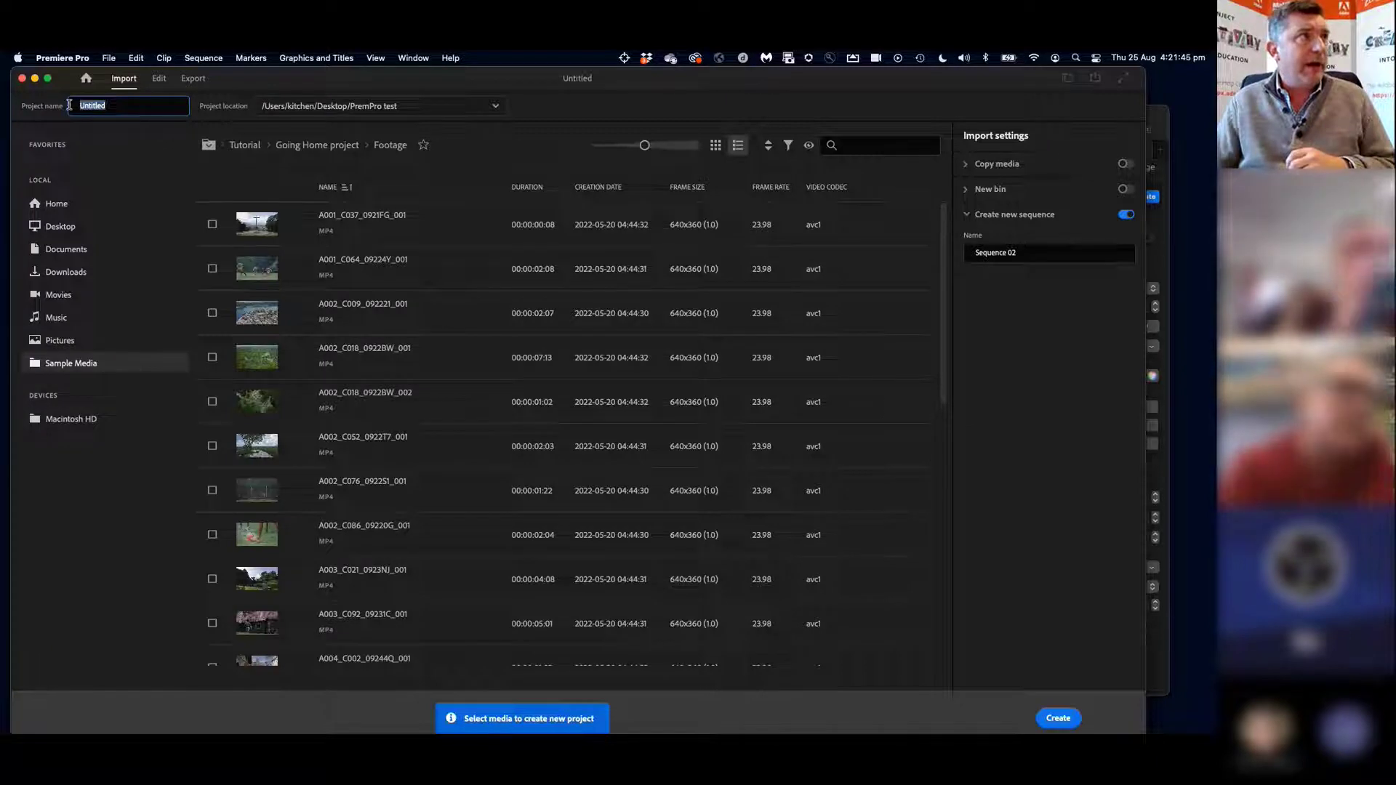
text(Te)
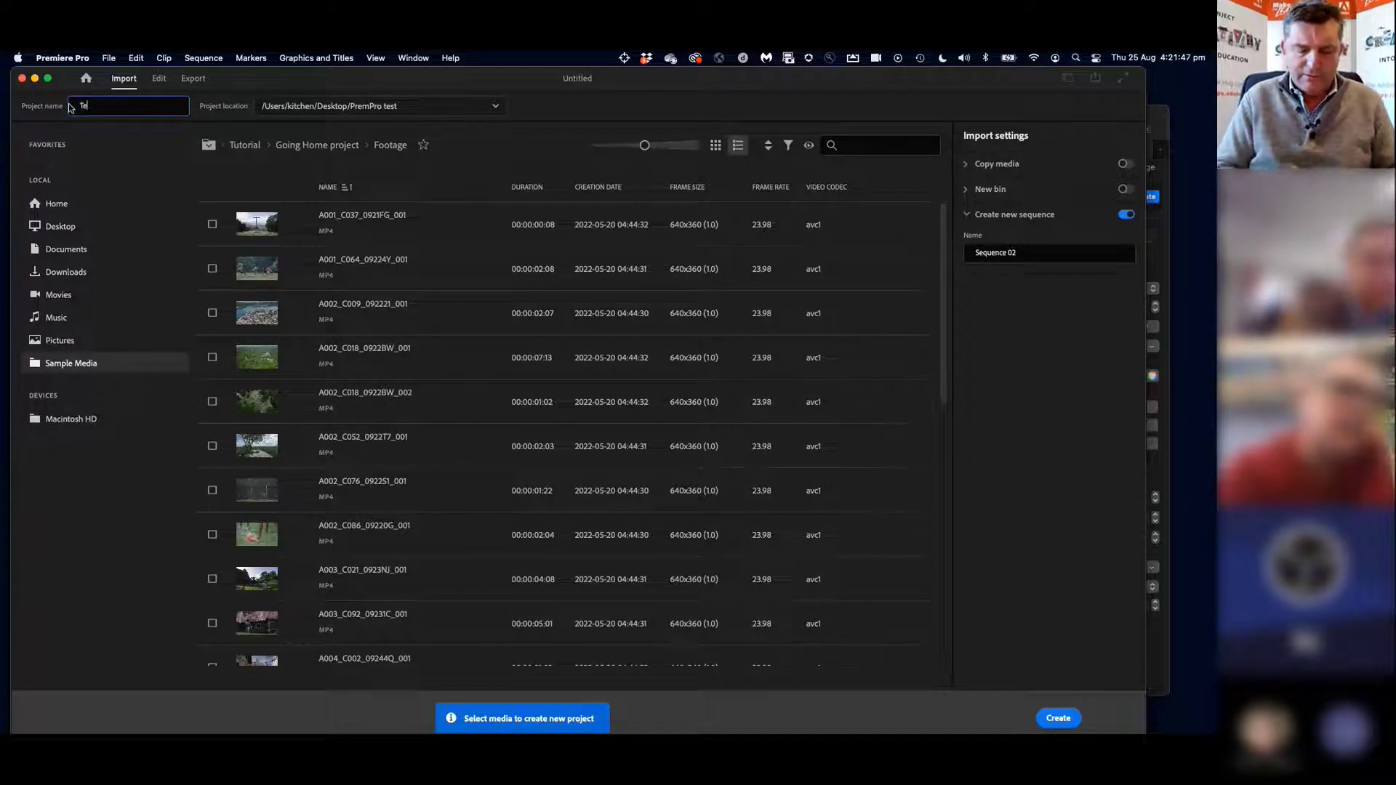
text(st2)
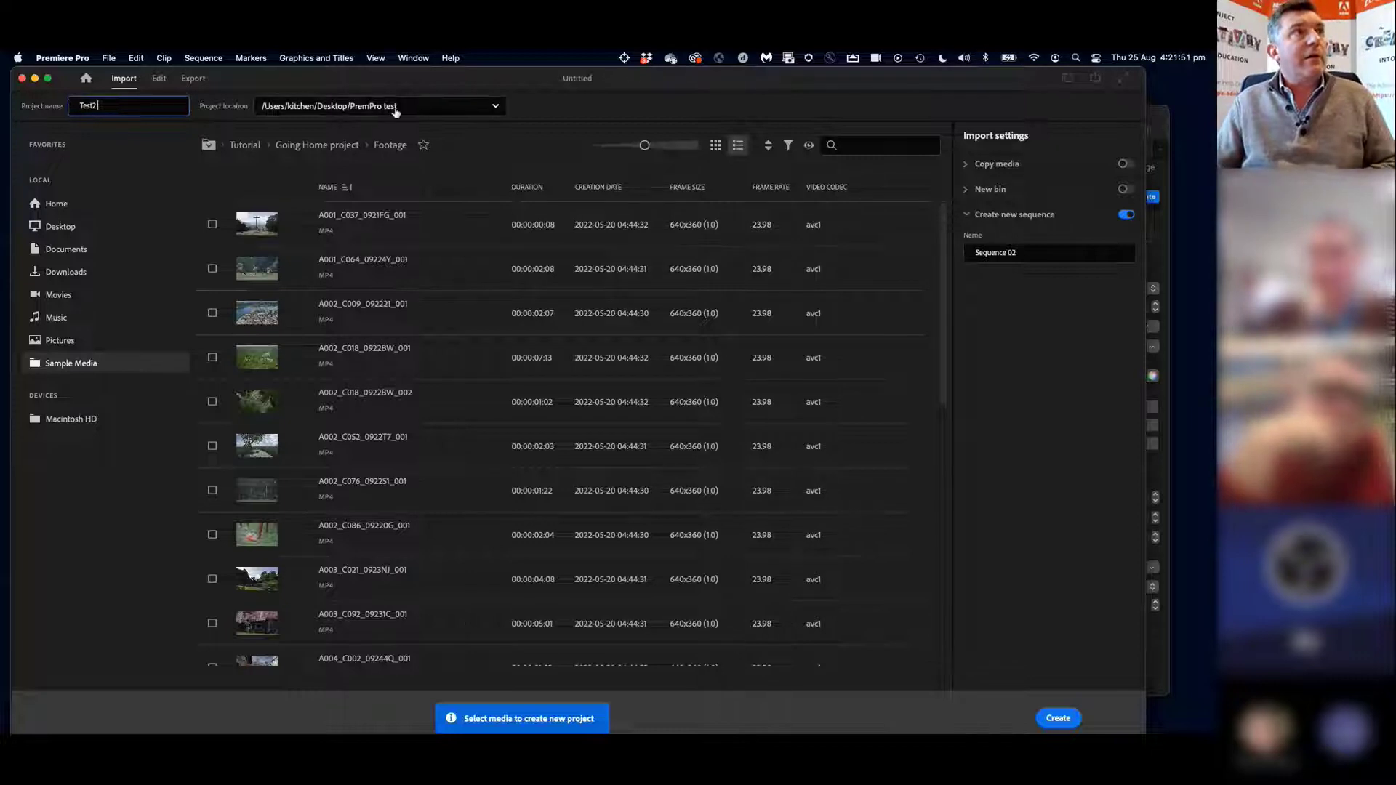
click(408, 108)
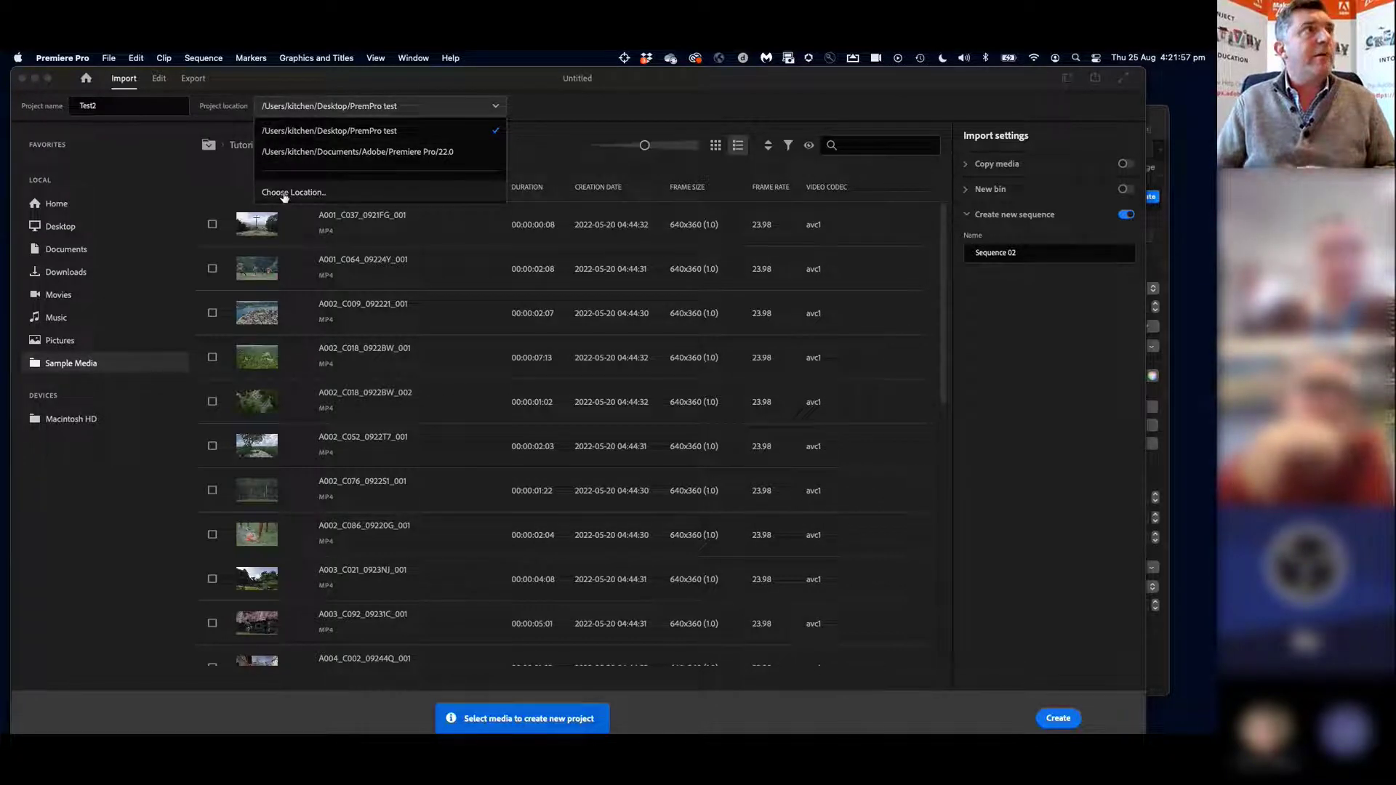
Browse to Desktop > Washhands and choose it as the Test2 save location
click(285, 195)
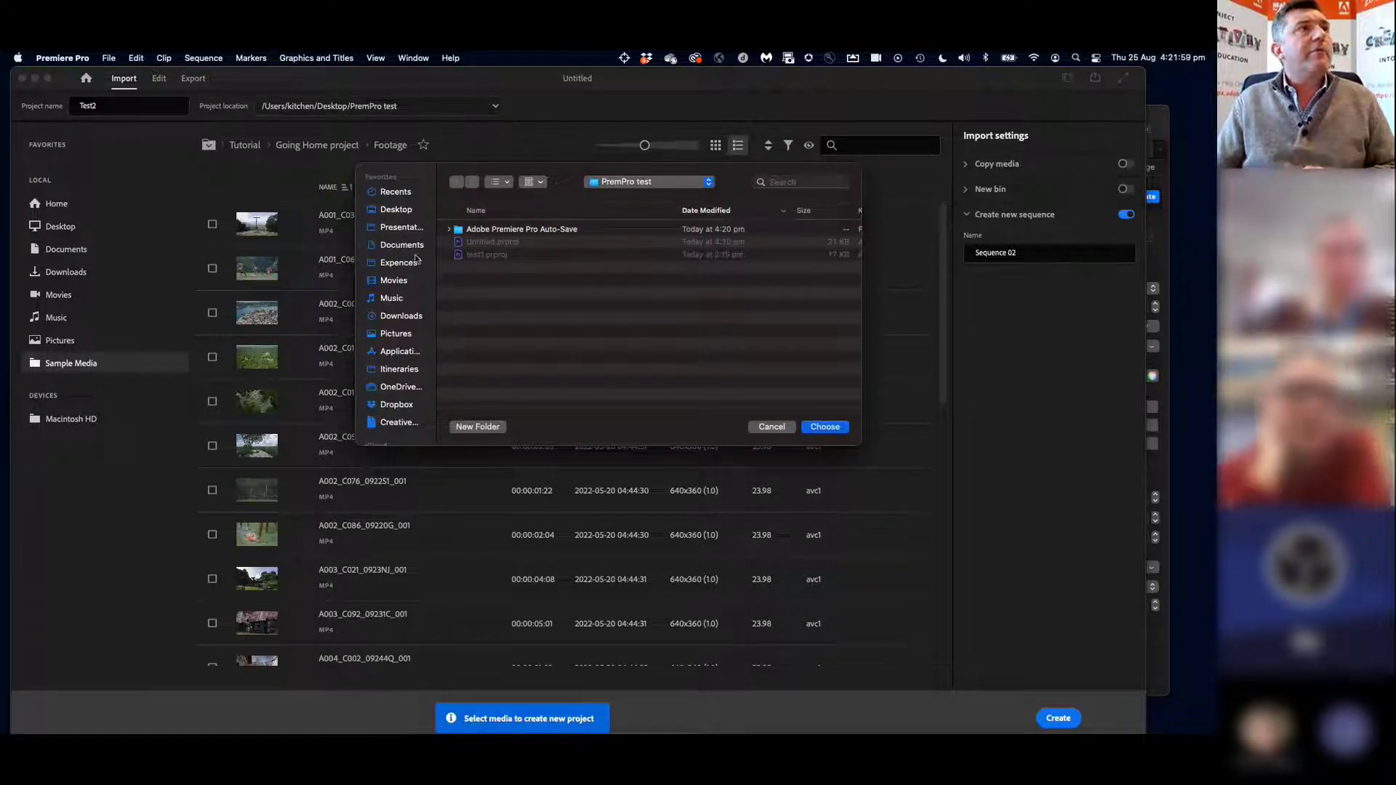
click(409, 210)
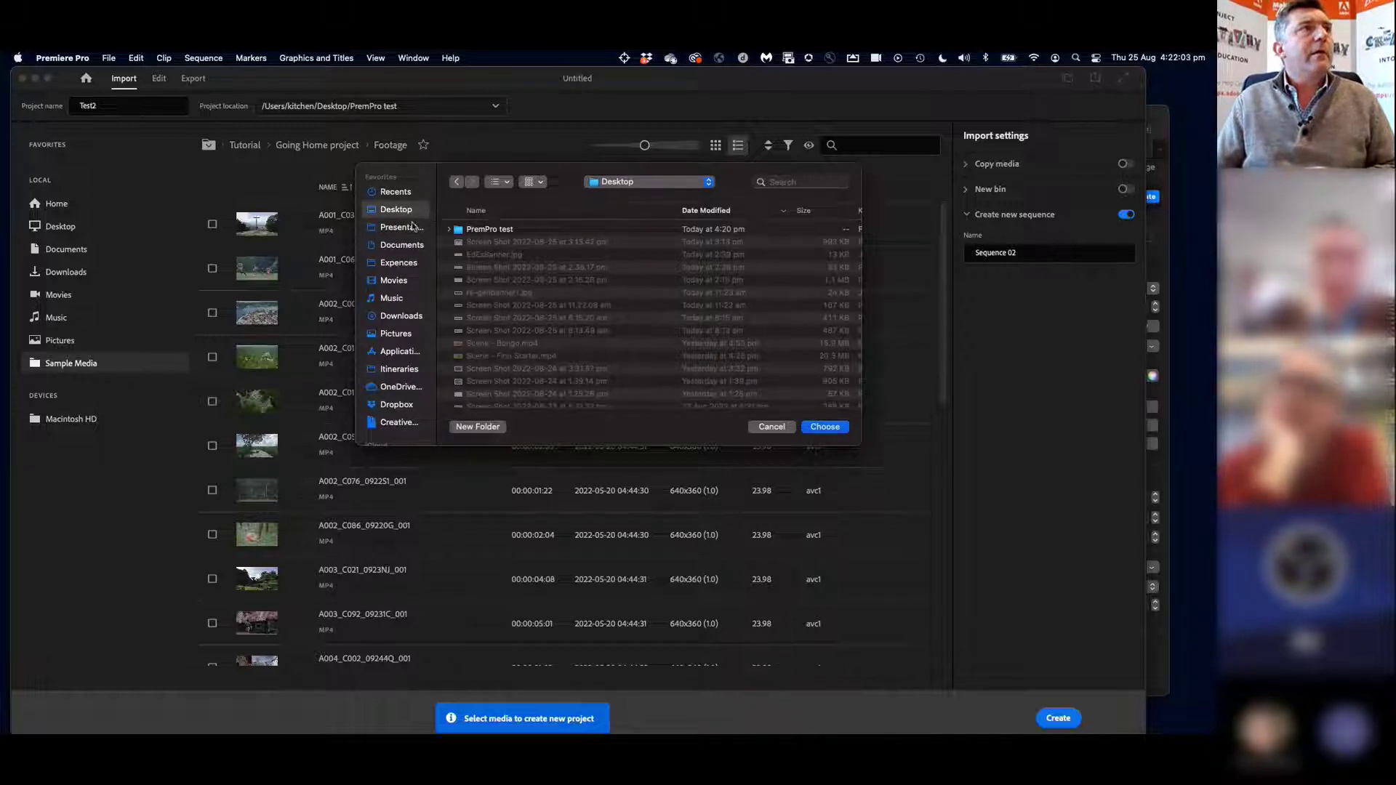
scroll(535, 298, down, 15)
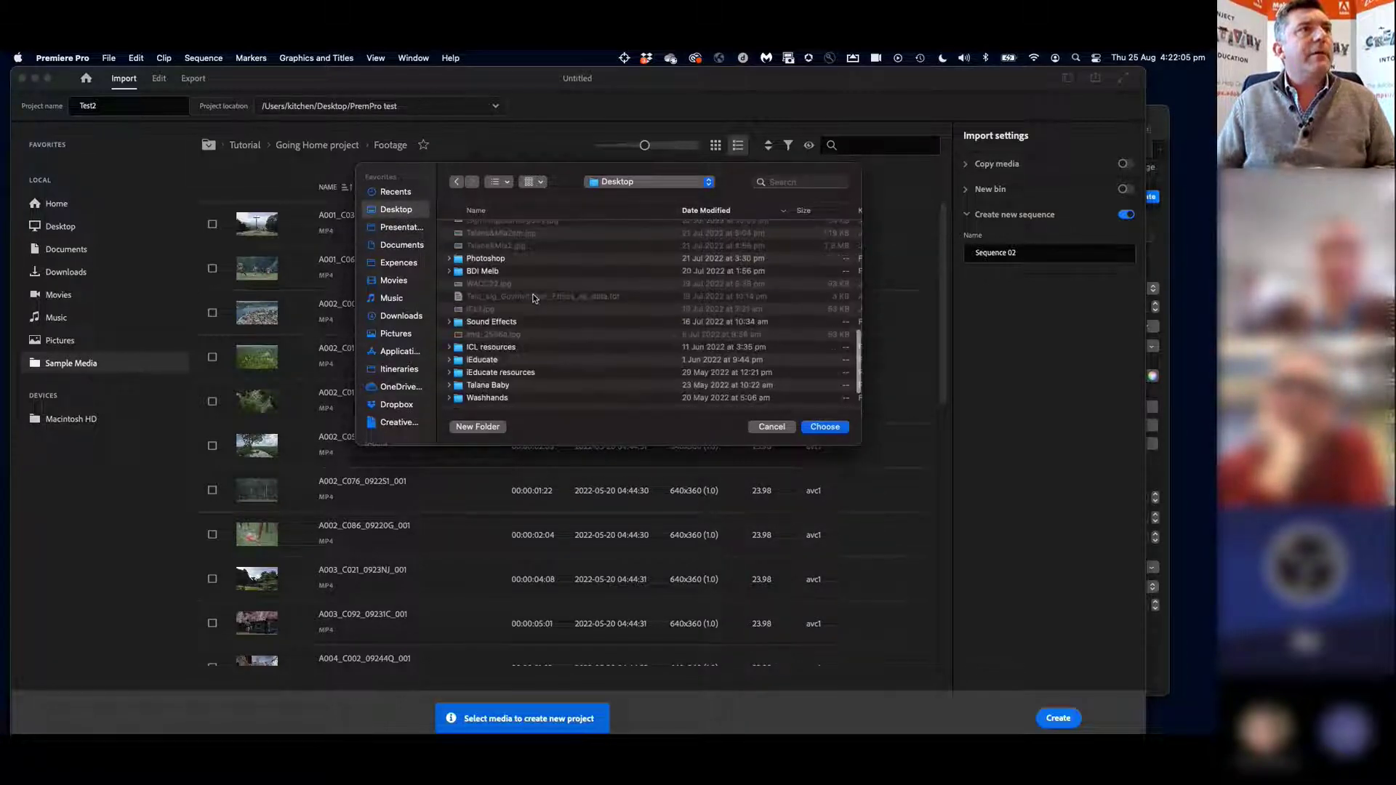
scroll(496, 346, down, 4)
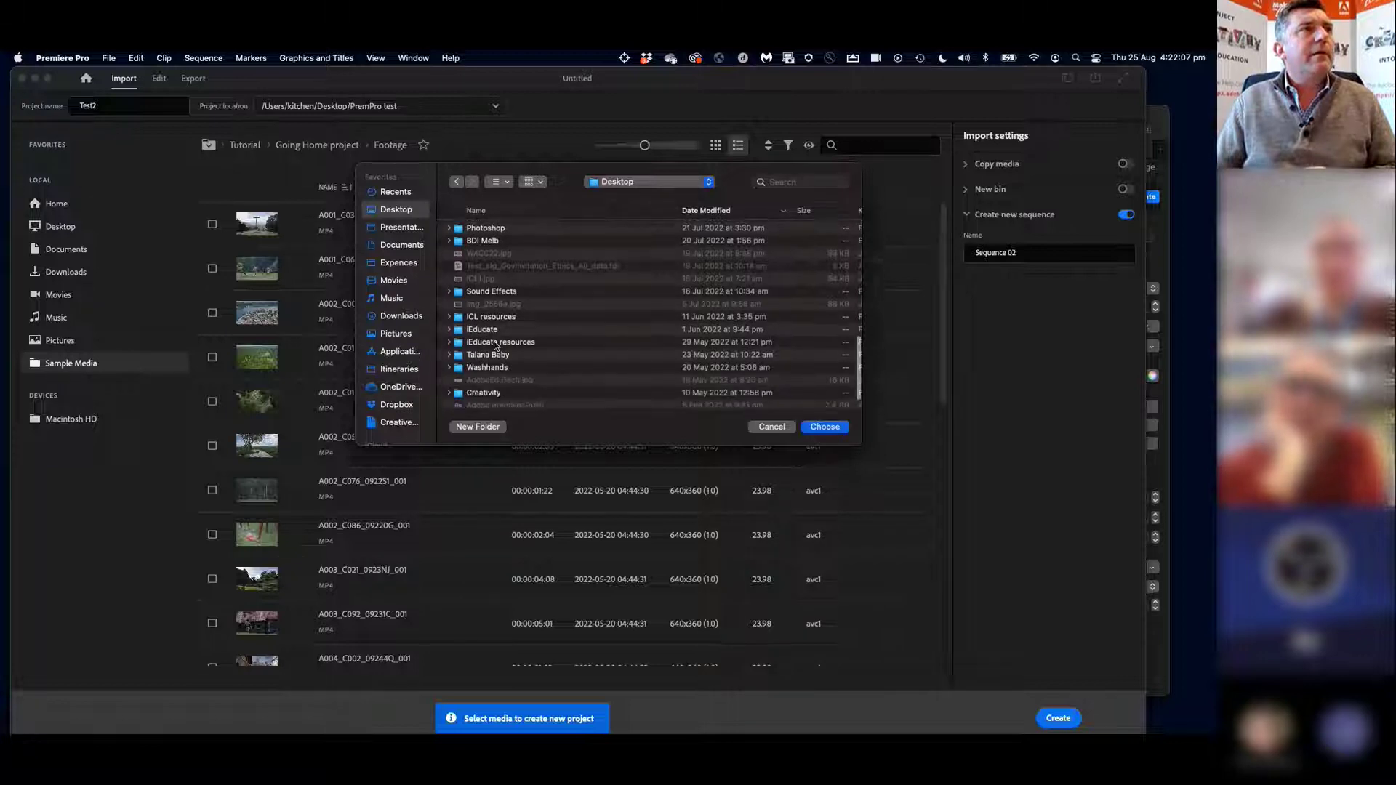
click(495, 346)
double_click(495, 346)
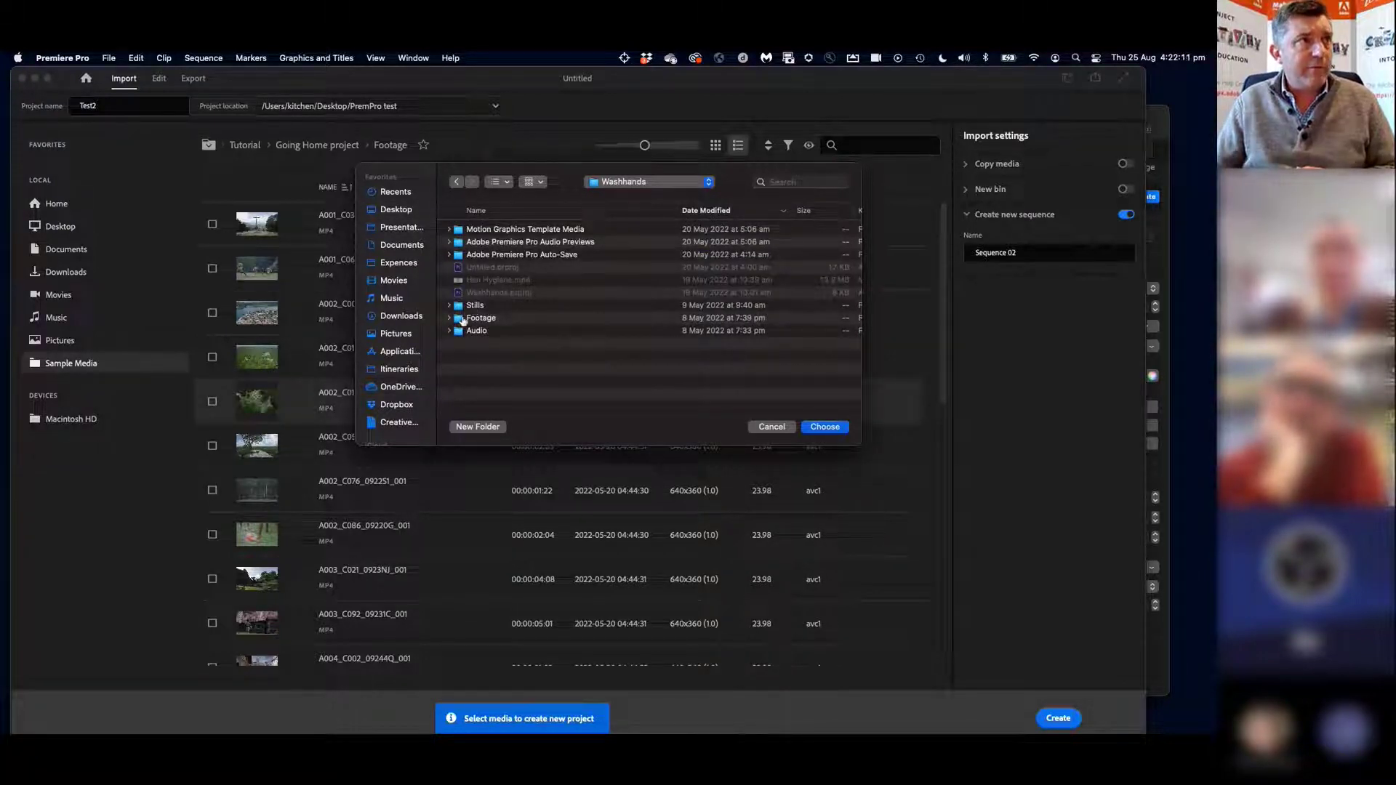
click(449, 307)
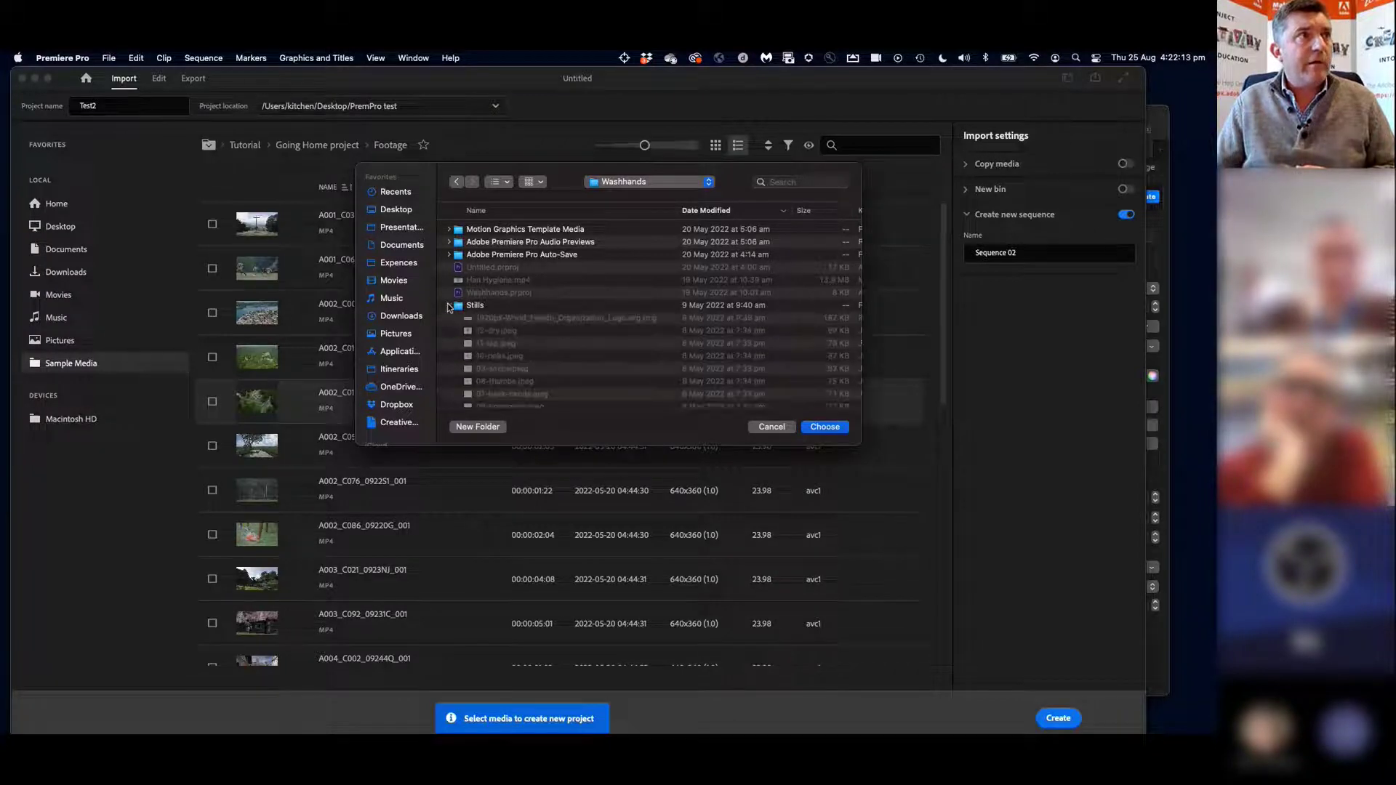
click(449, 306)
click(819, 431)
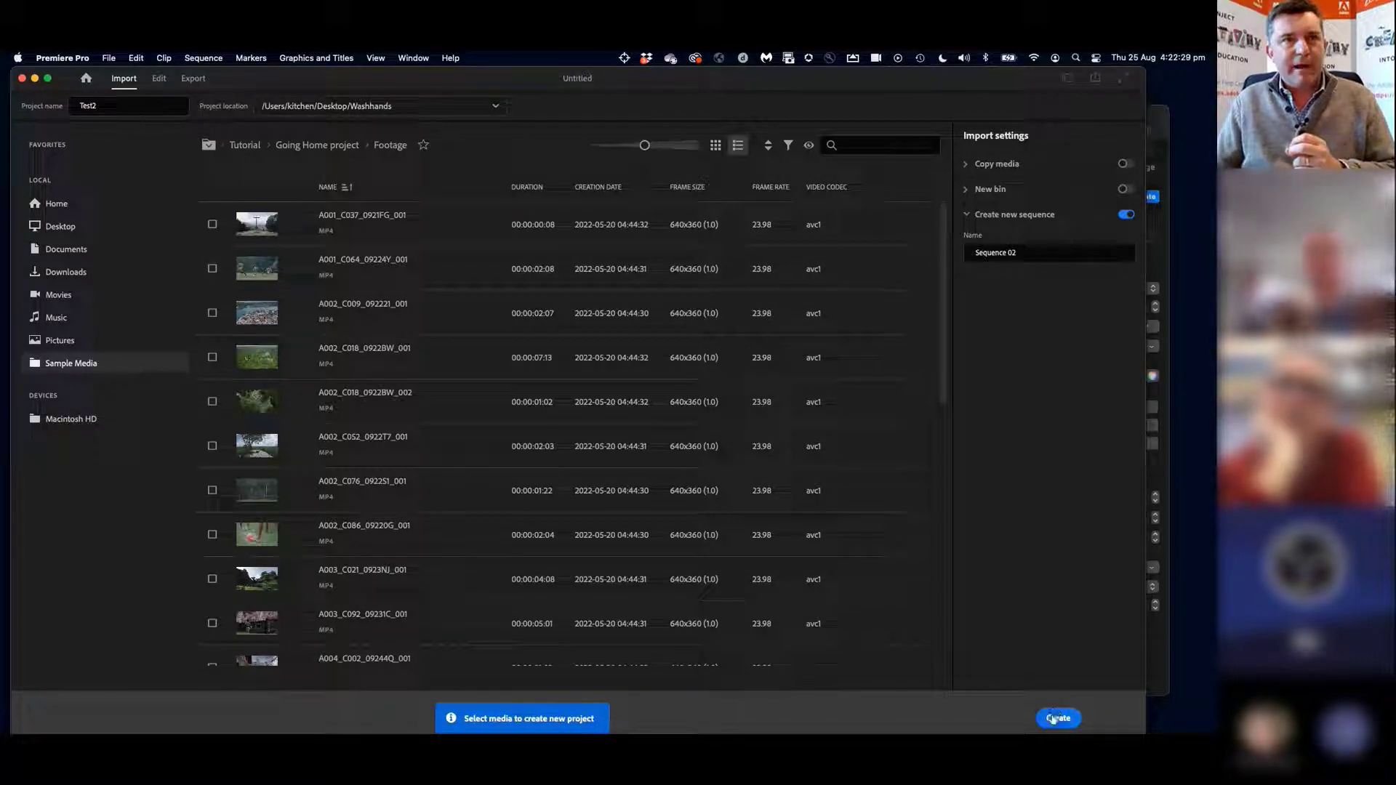
Create the Test2 project and resize the Premiere Pro window larger
click(1056, 718)
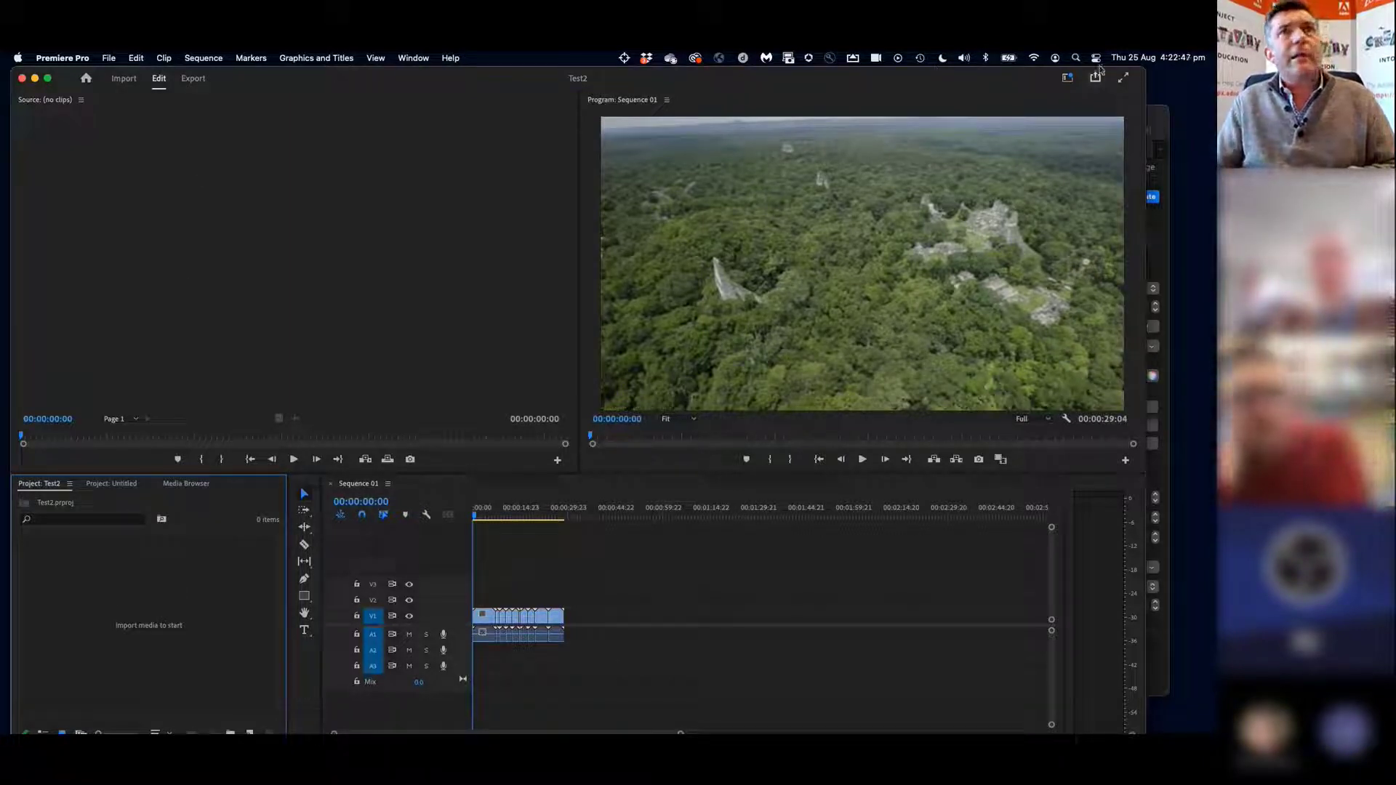
drag(1143, 67, 1000, 83)
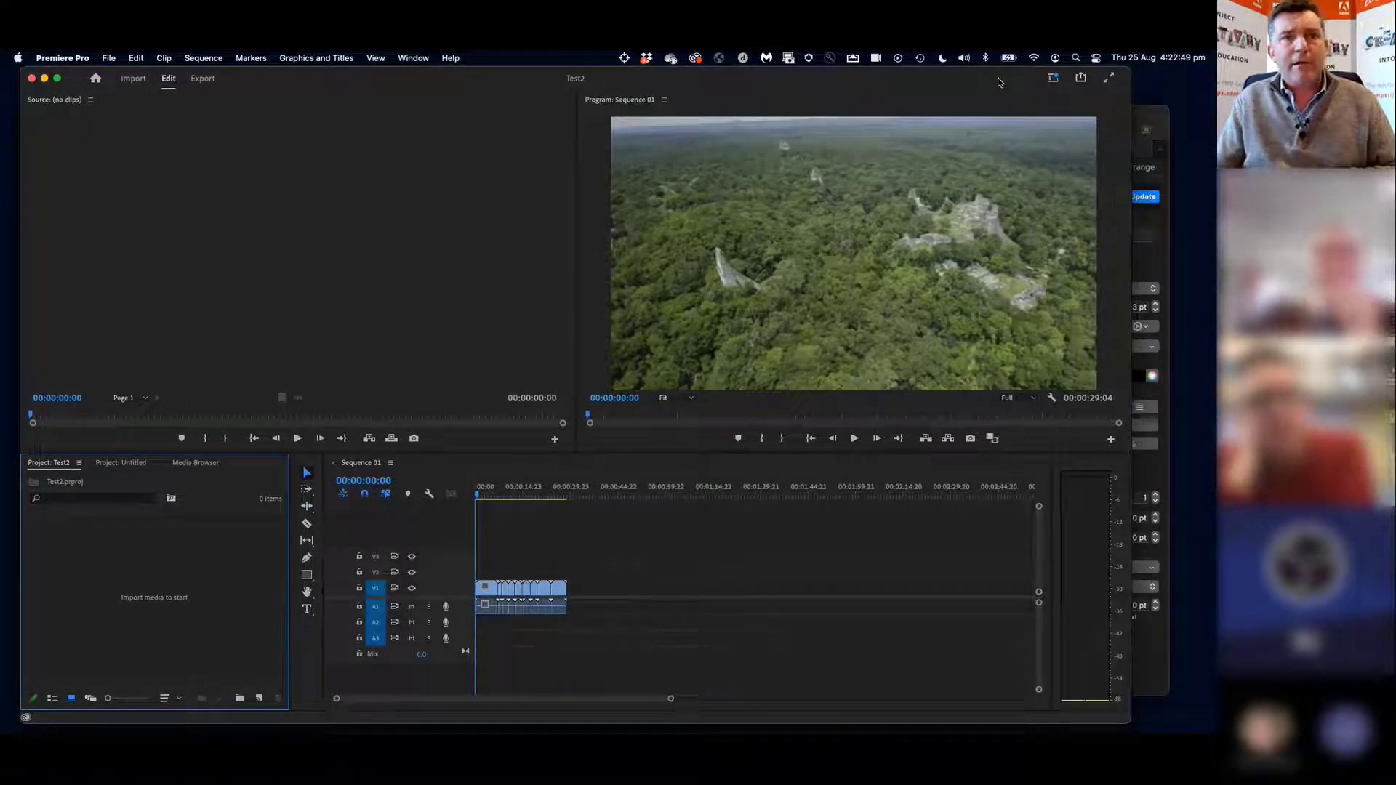
drag(1161, 714, 1206, 724)
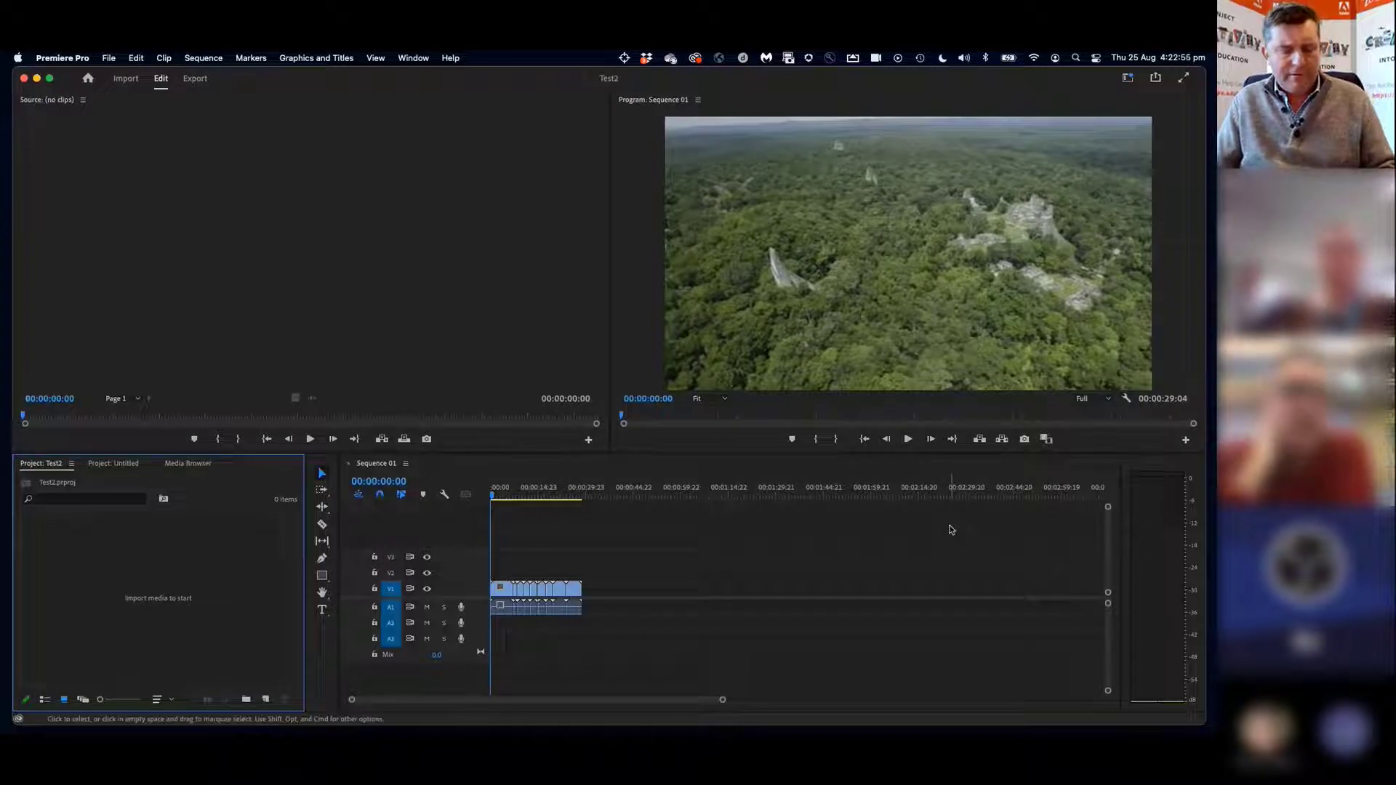
In Keynote, go to the Premiere Pro Environment slide and start the slideshow
key(super+Tab)
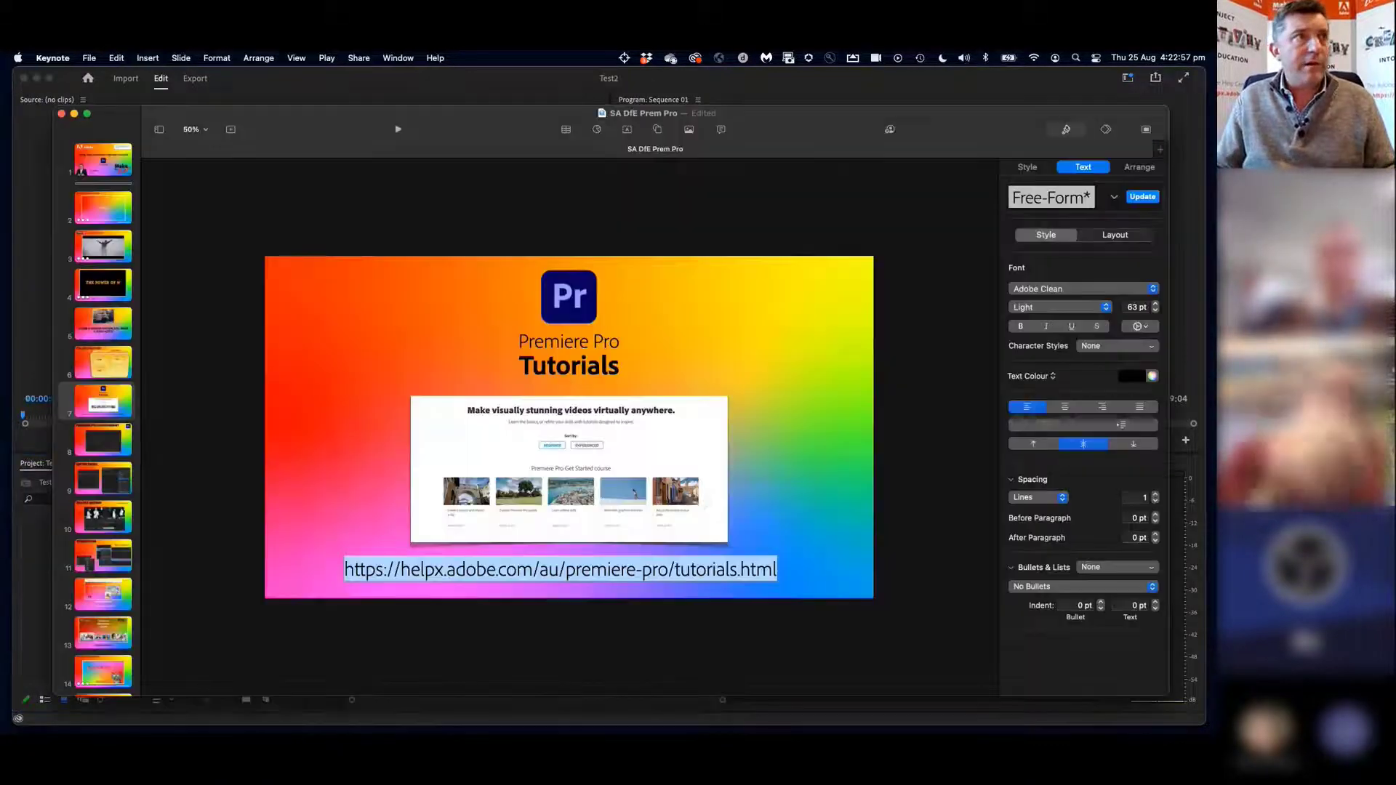
key(Down)
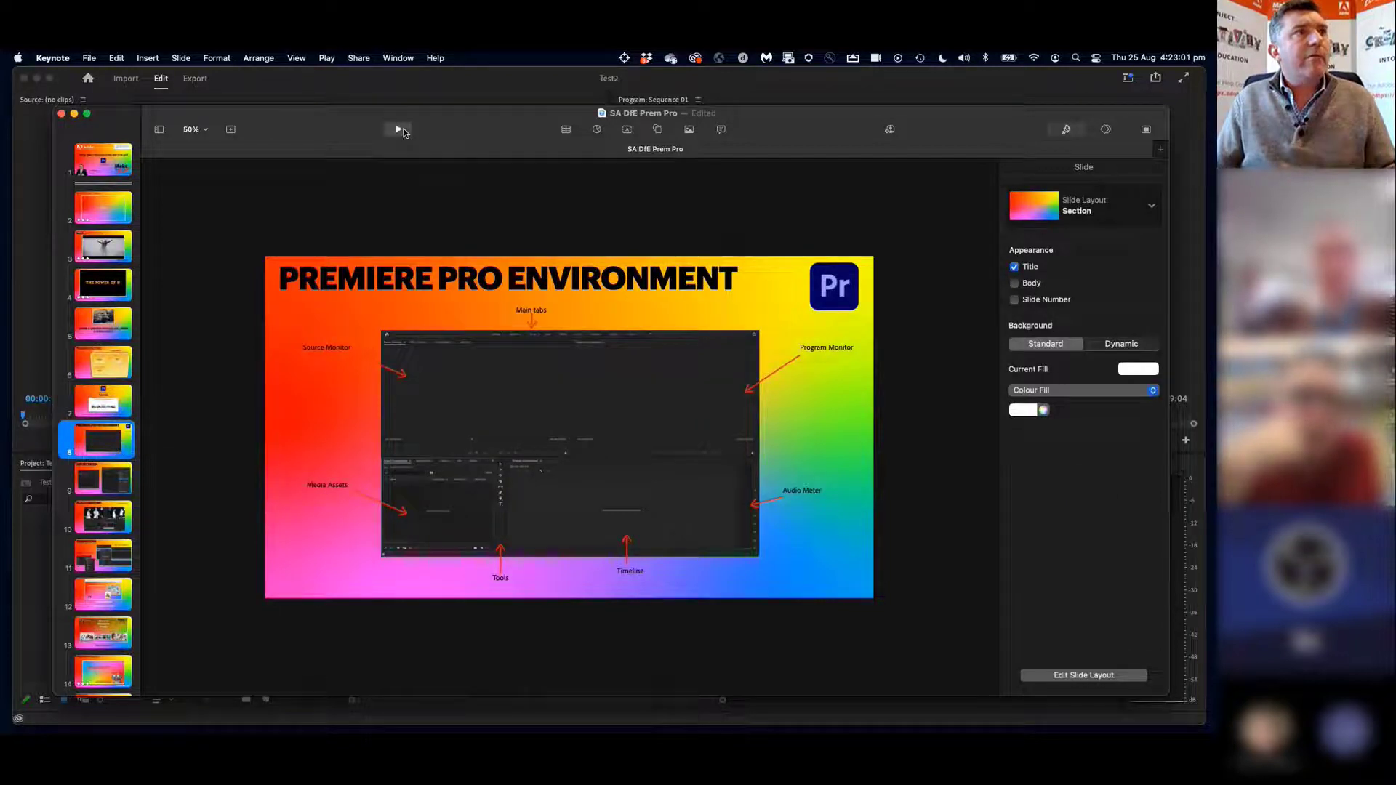
click(399, 131)
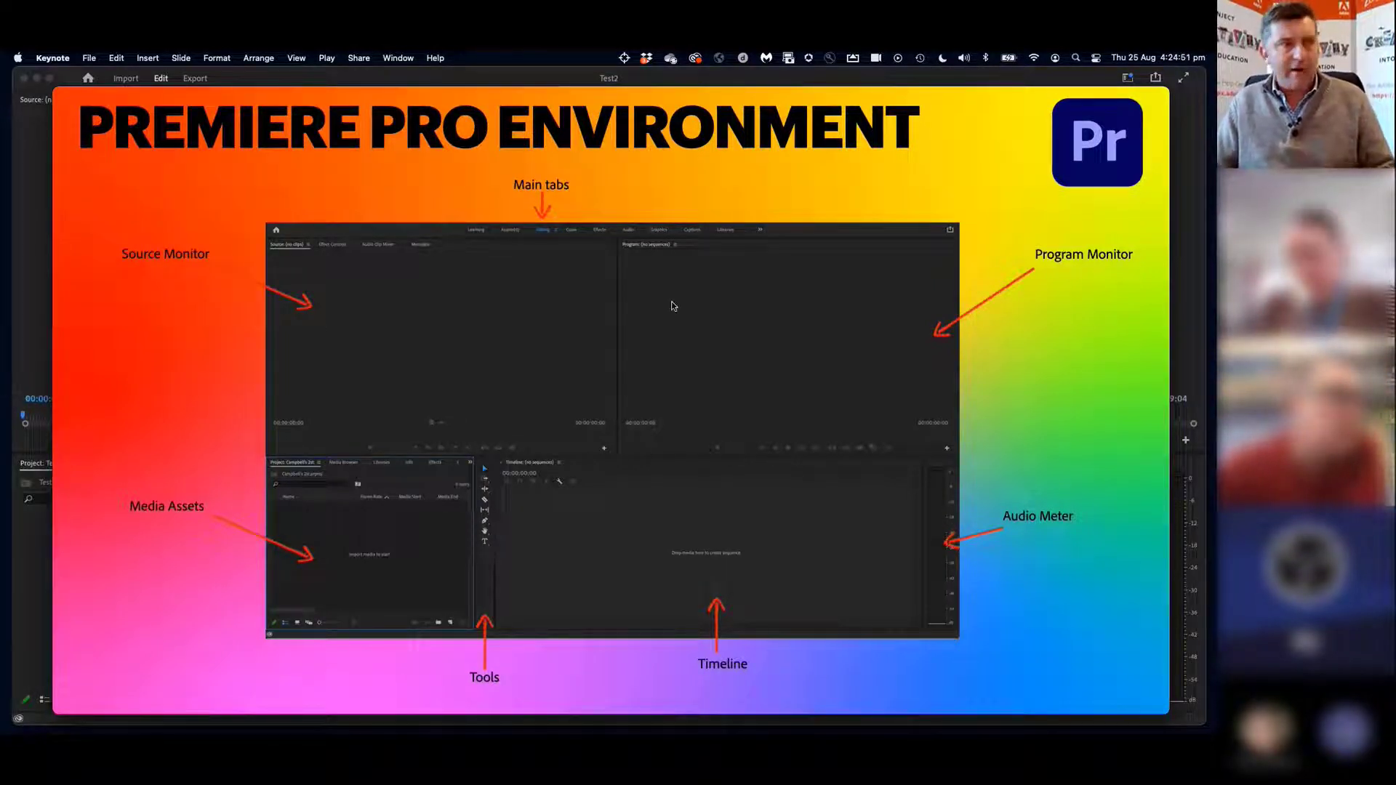
Advance the slideshow to the Import Media slide, then return to Premiere Pro
click(159, 299)
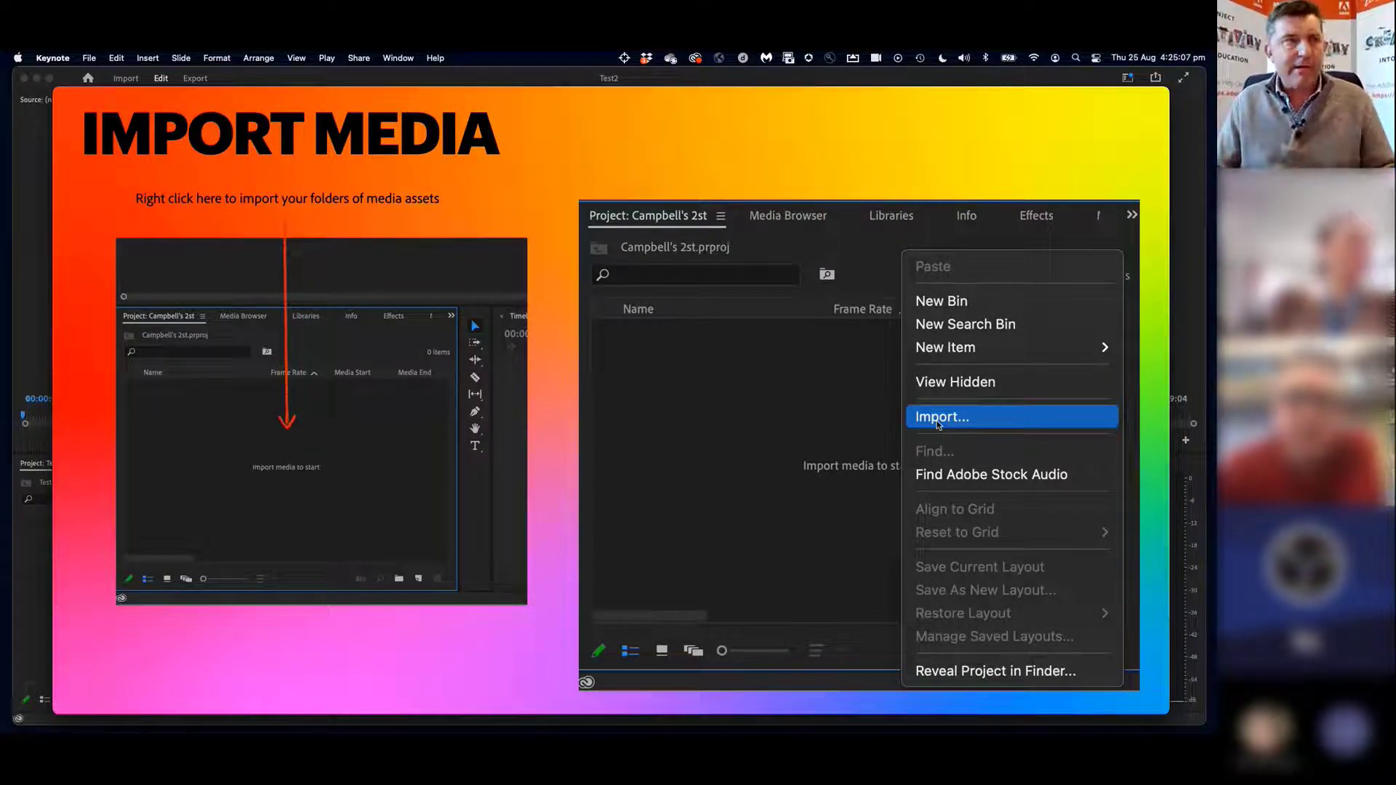
key(super+Tab)
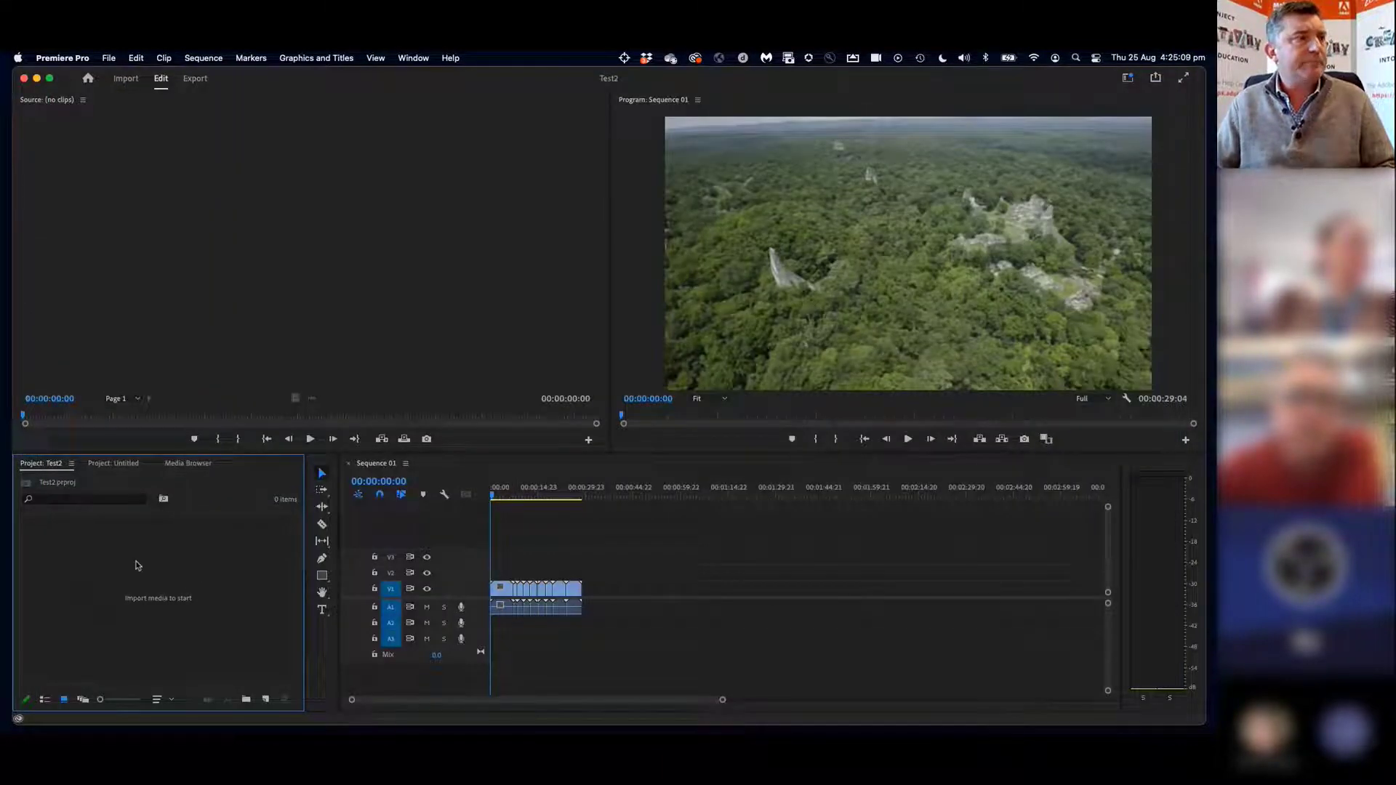
Import the Washhands Stills folder into the Test2 bin as a 13-item Stills bin
right_click(106, 559)
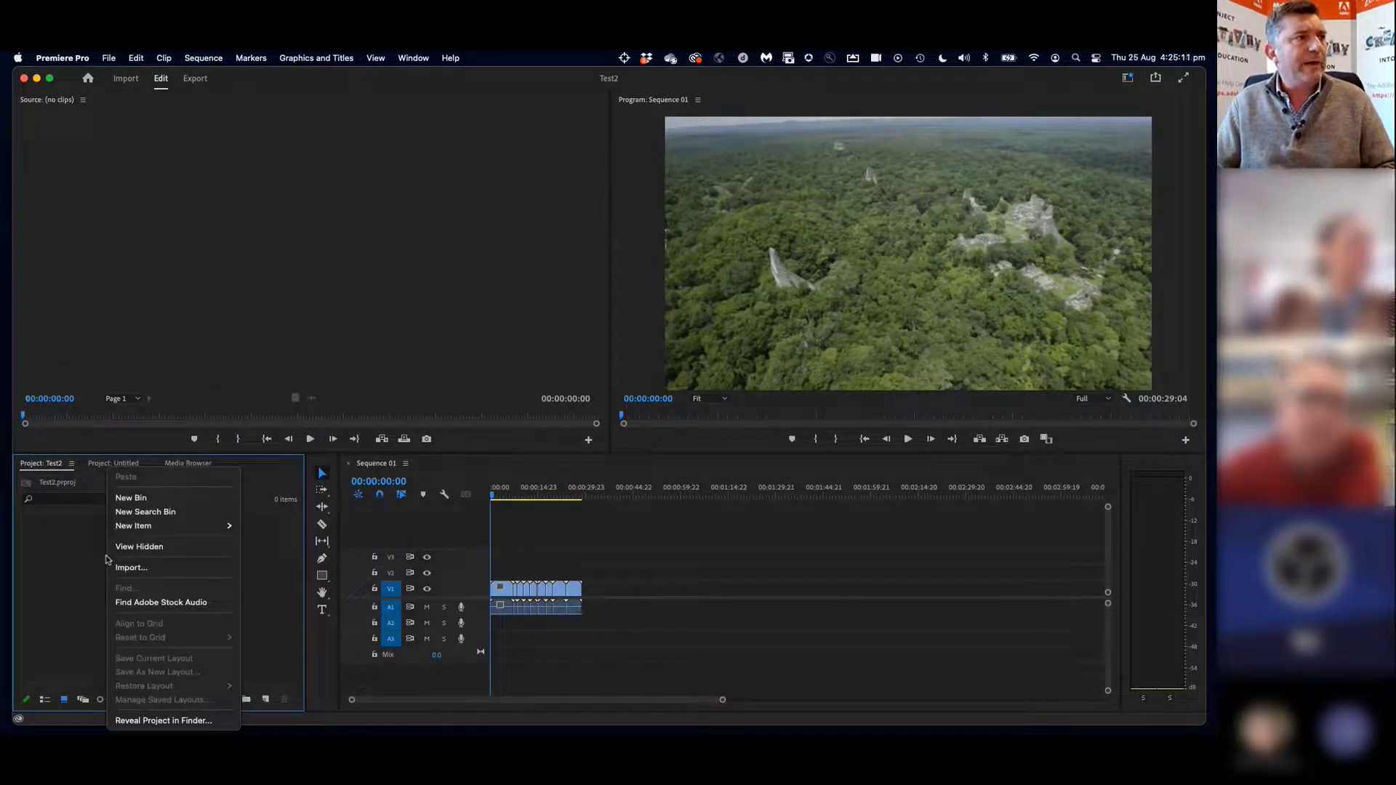
click(121, 568)
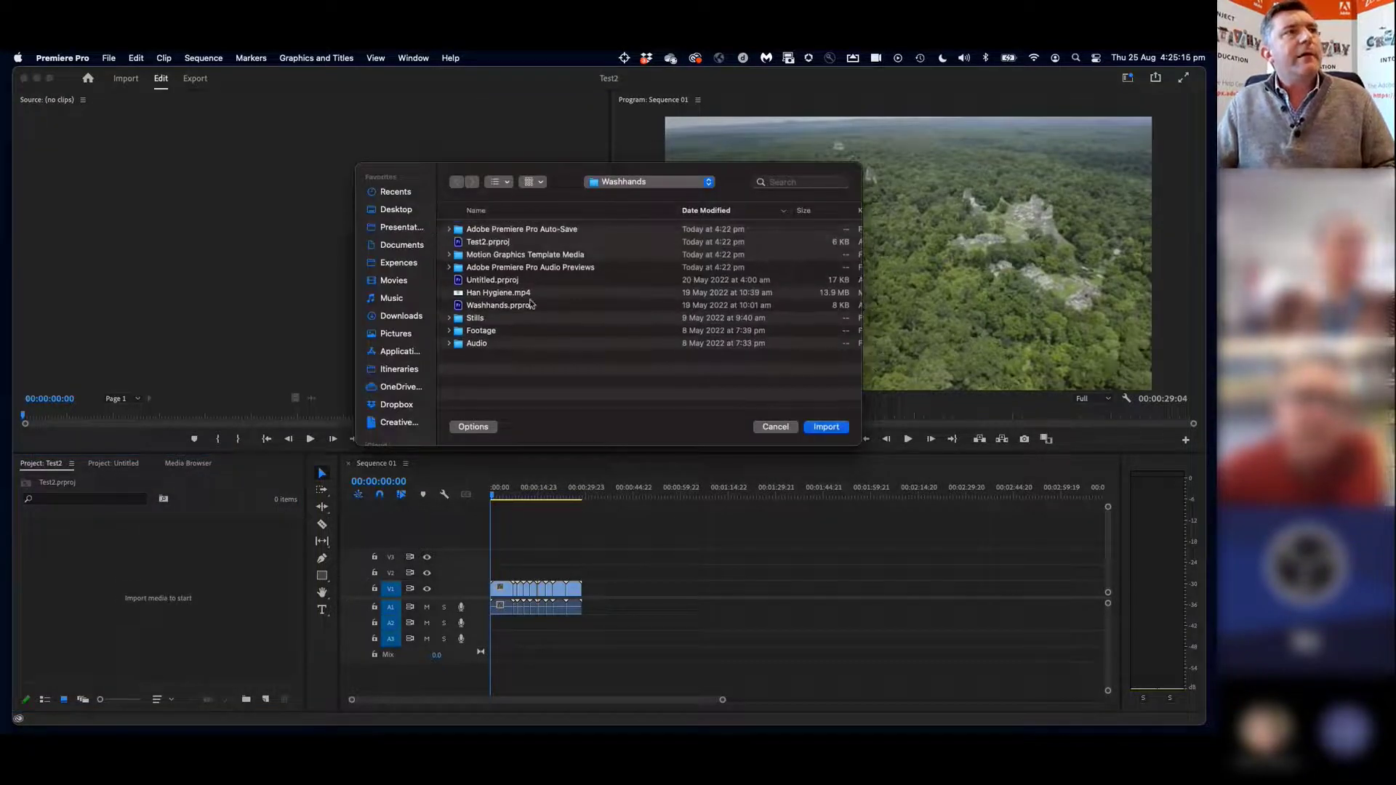
click(471, 320)
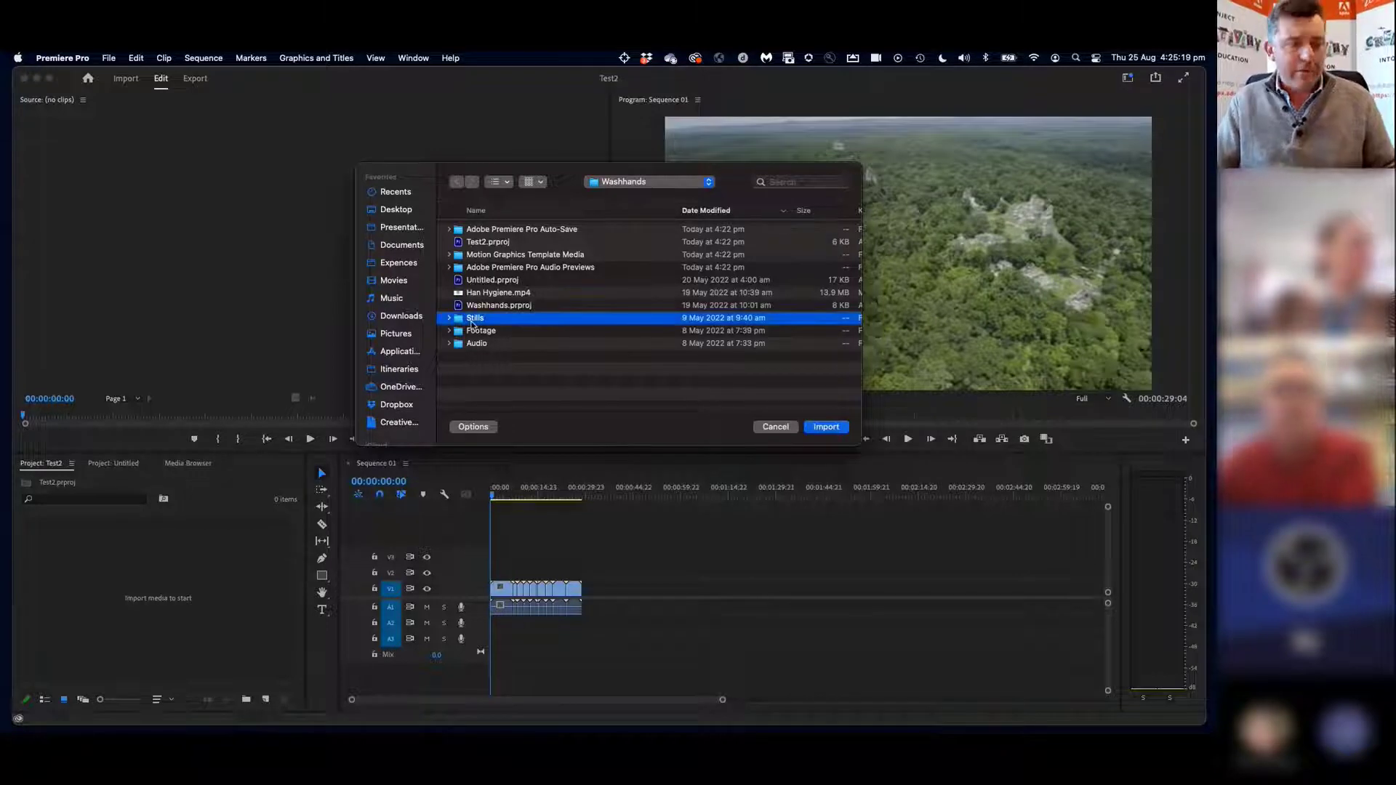
shift+click(473, 343)
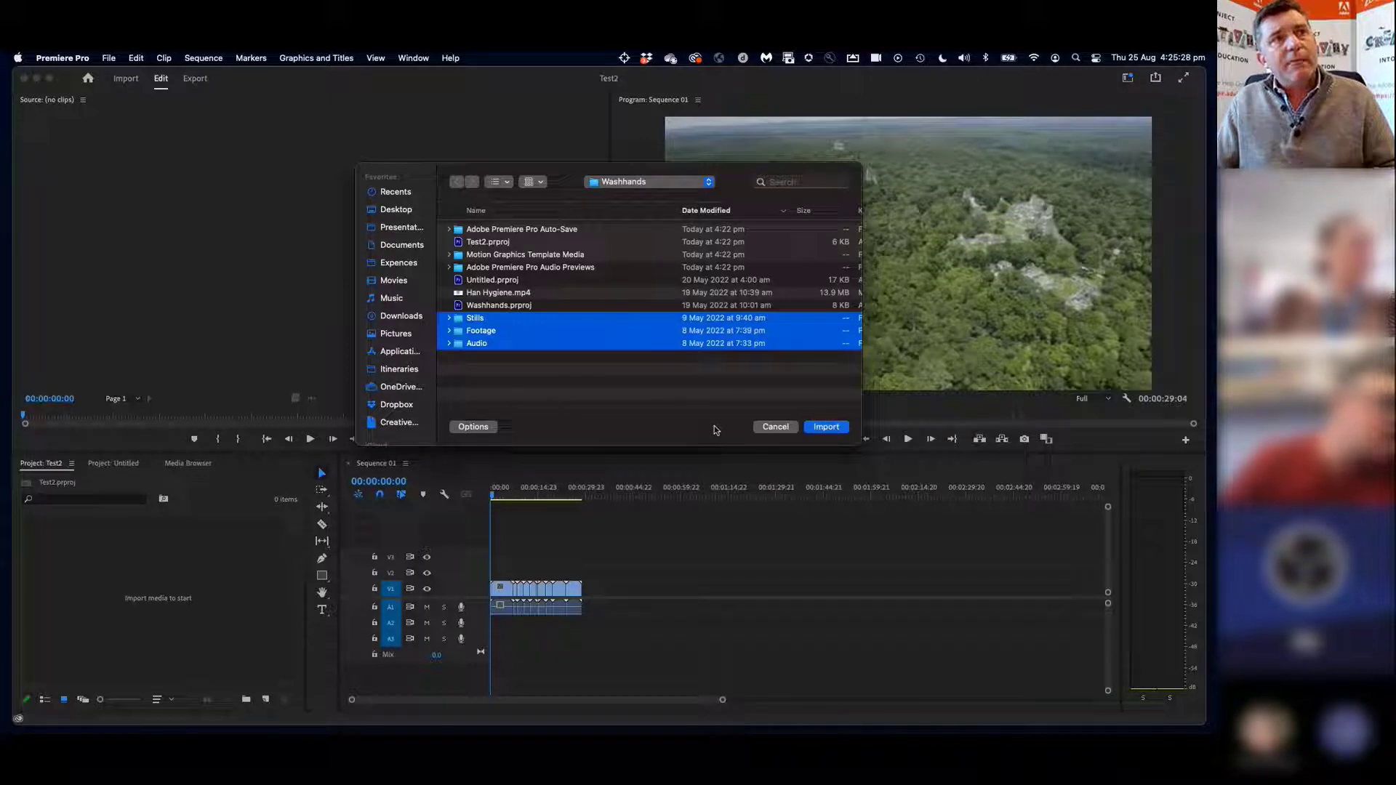
click(579, 390)
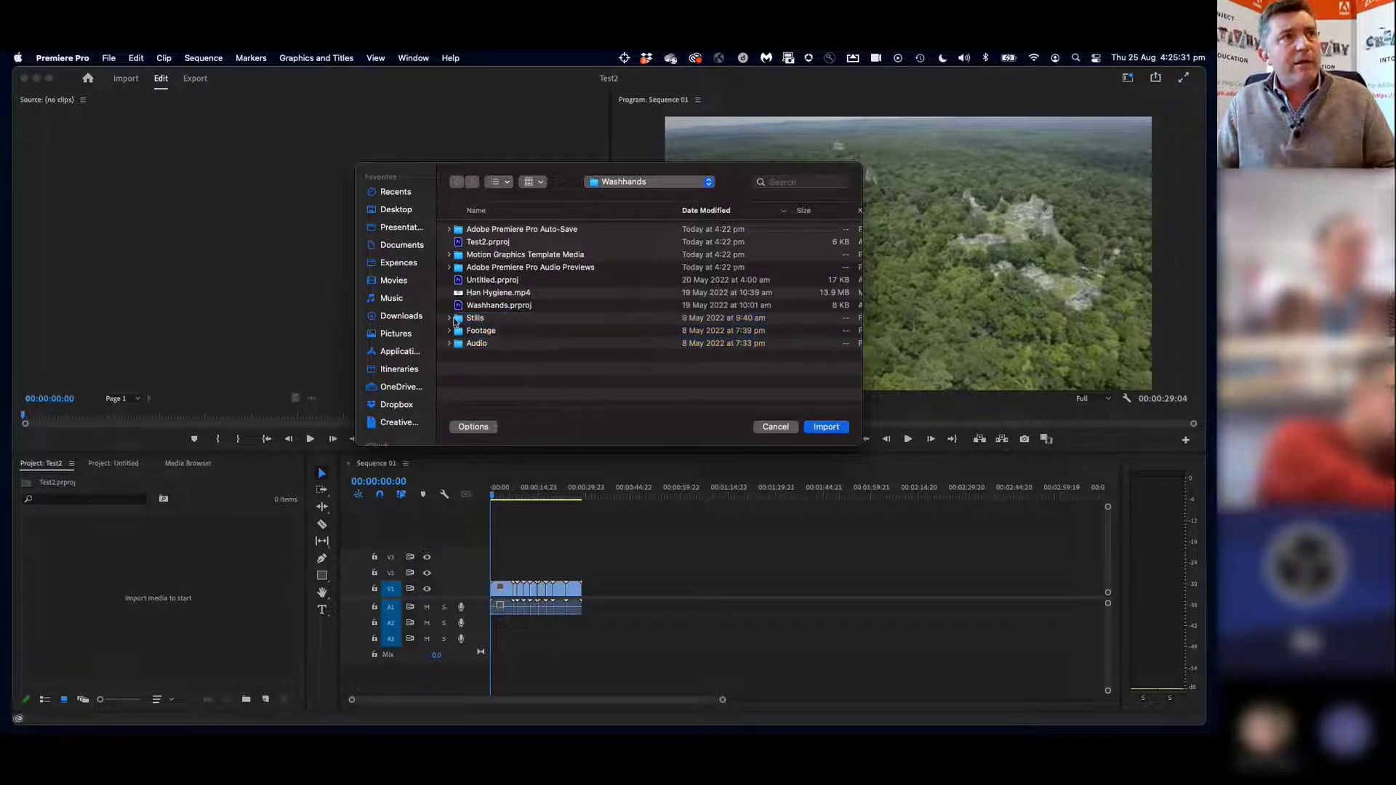
click(453, 322)
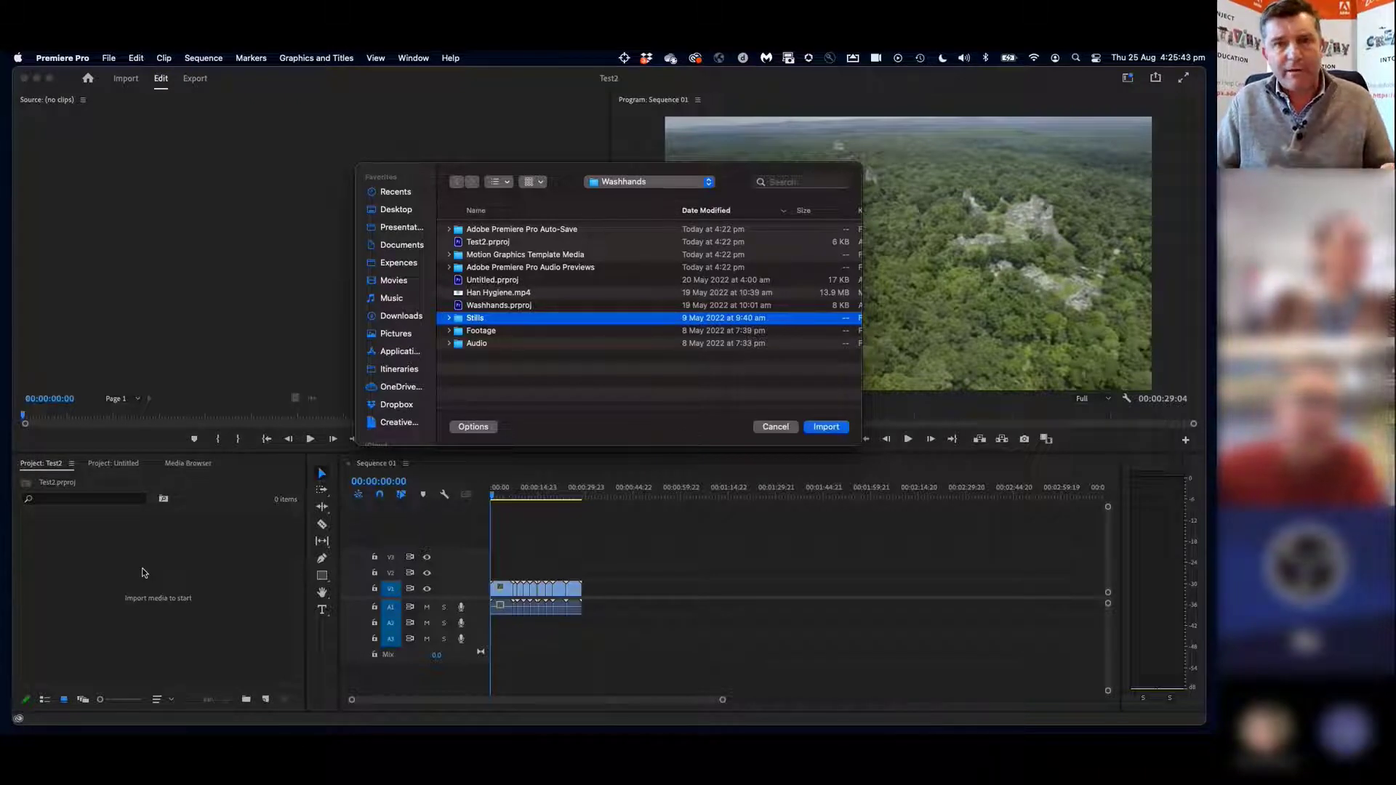
shift+click(465, 345)
click(509, 361)
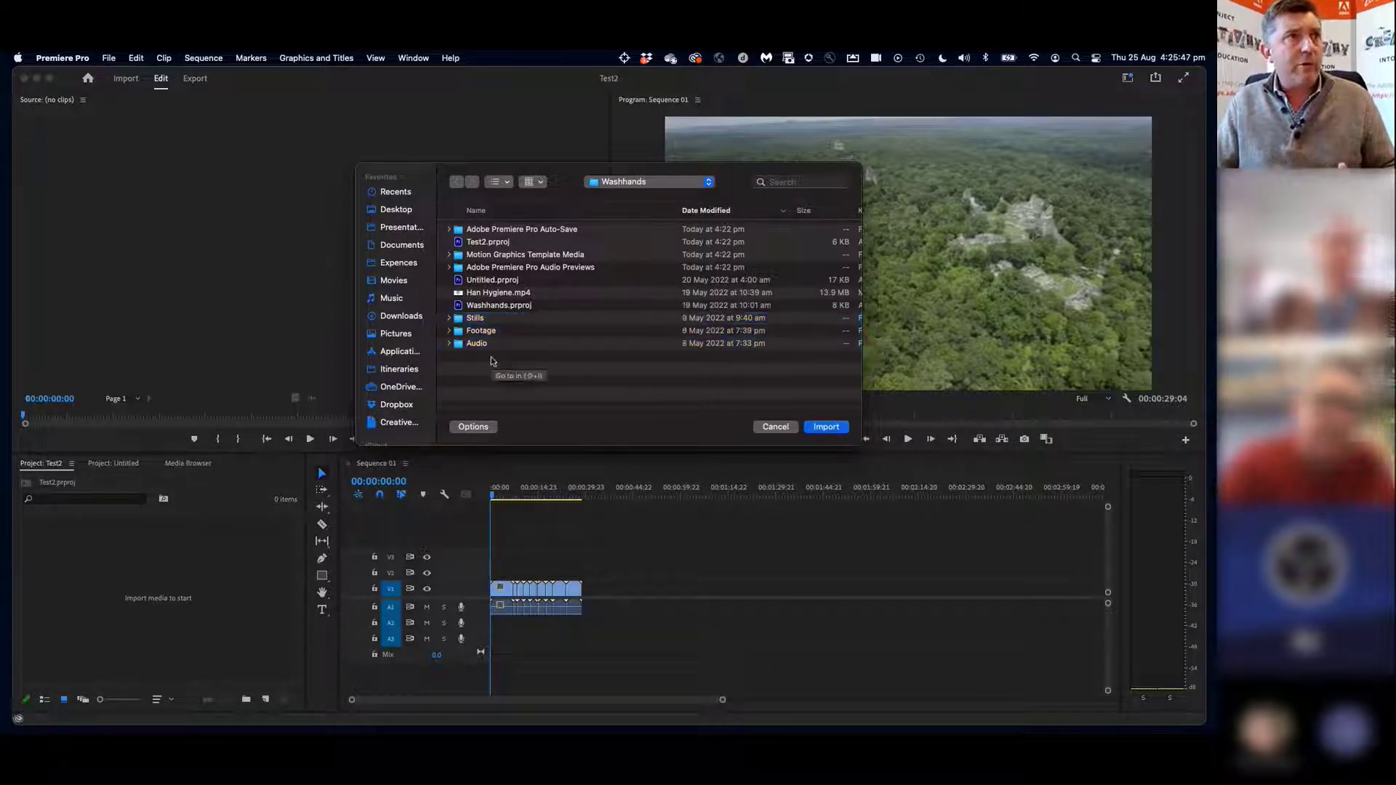
click(463, 321)
shift+click(460, 333)
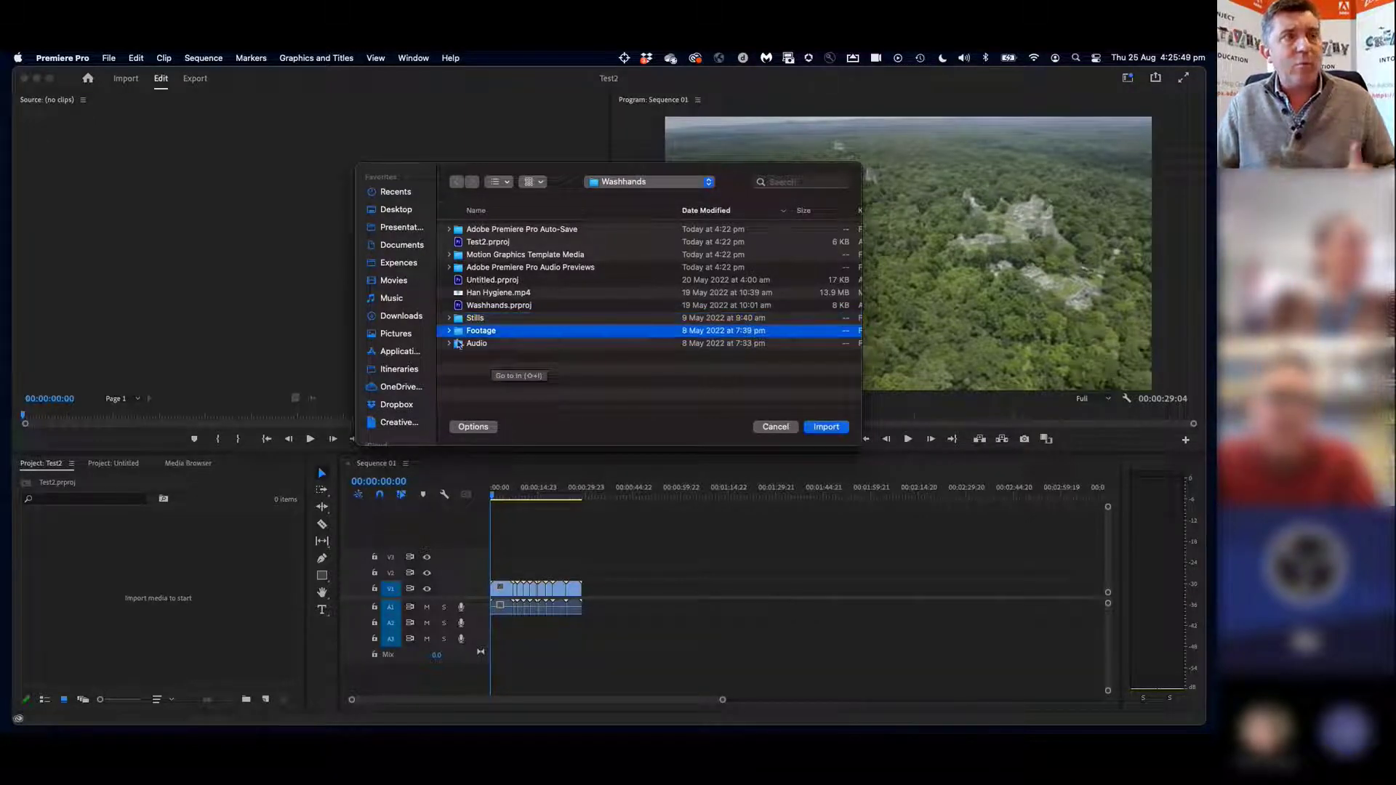
click(456, 323)
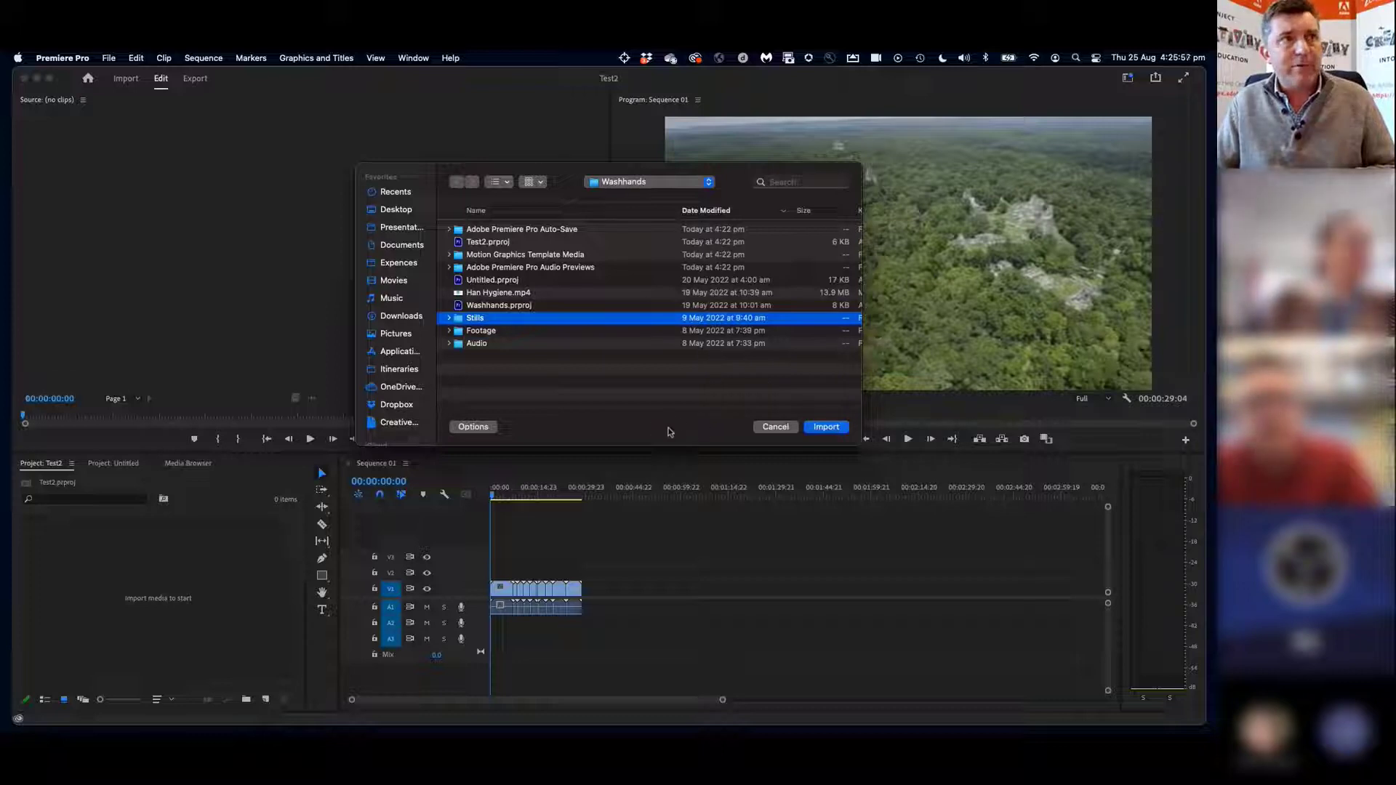
click(840, 430)
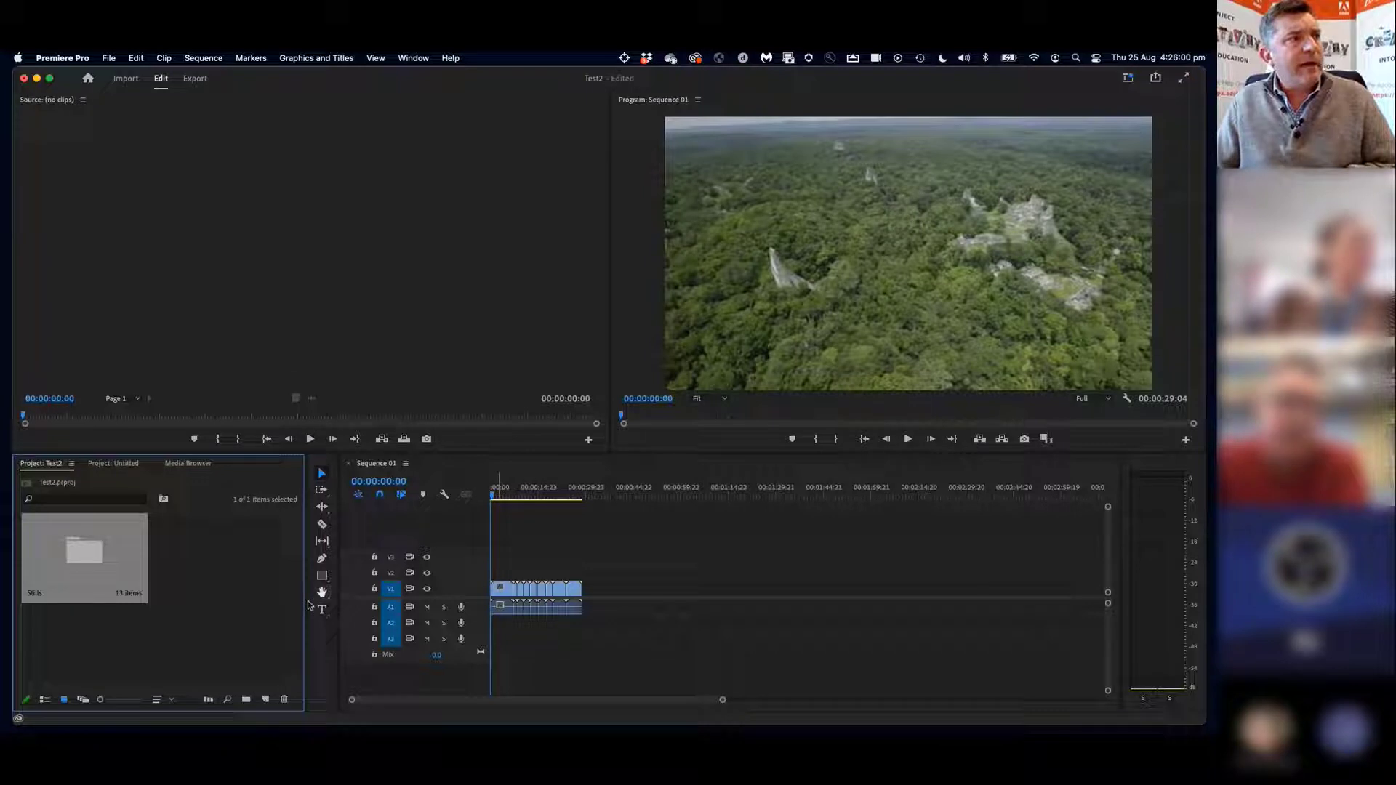
Import the Footage folder from Washhands into the Test2 project (16 items)
click(218, 604)
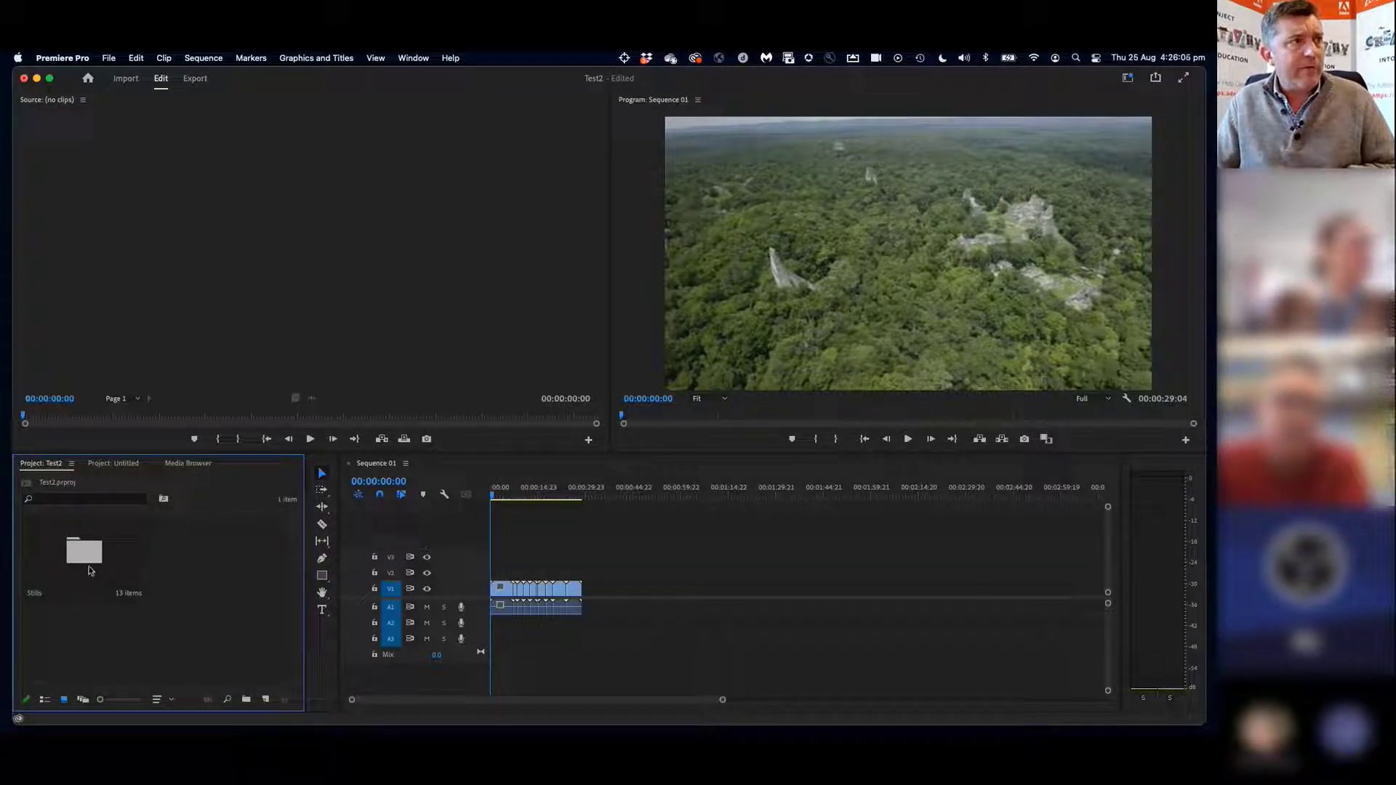
right_click(228, 560)
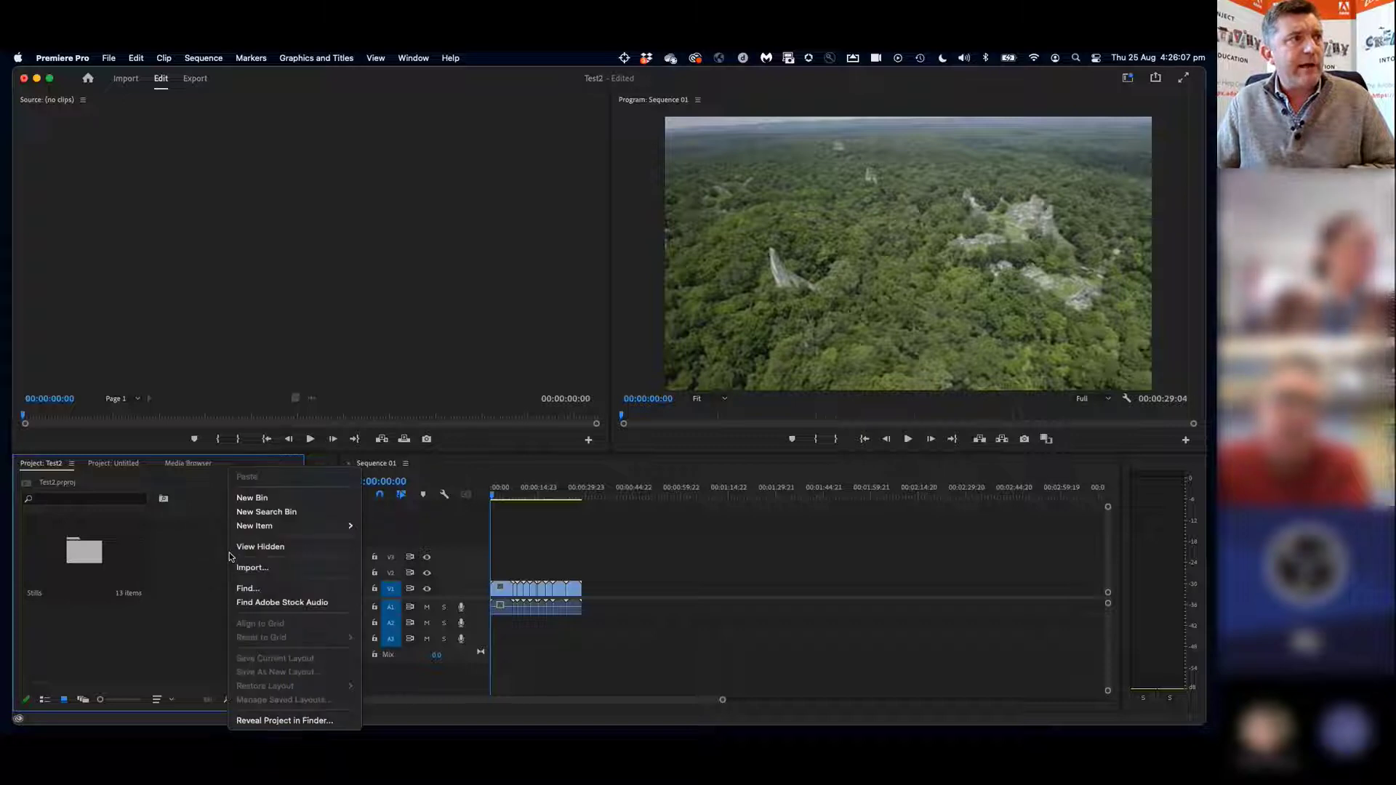
click(262, 574)
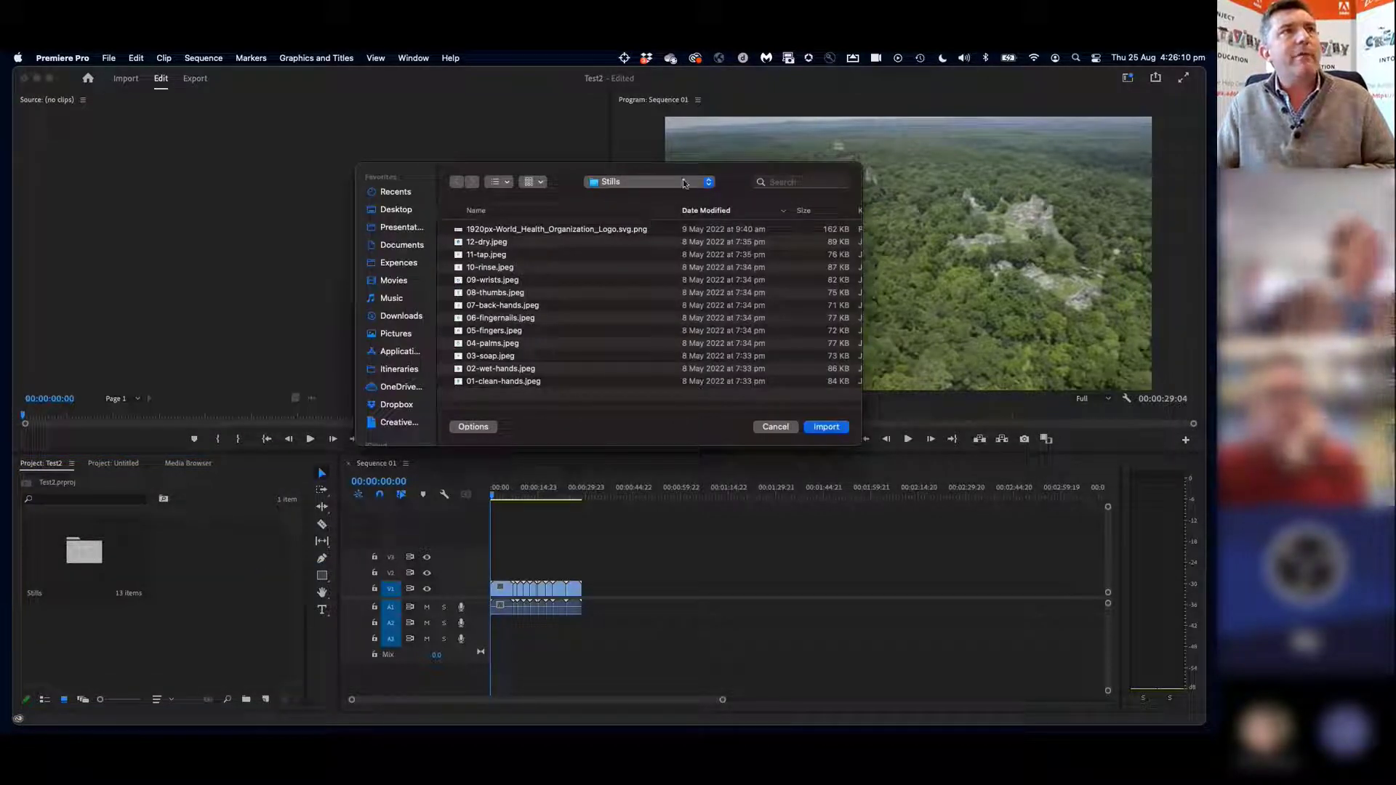
click(684, 184)
click(656, 199)
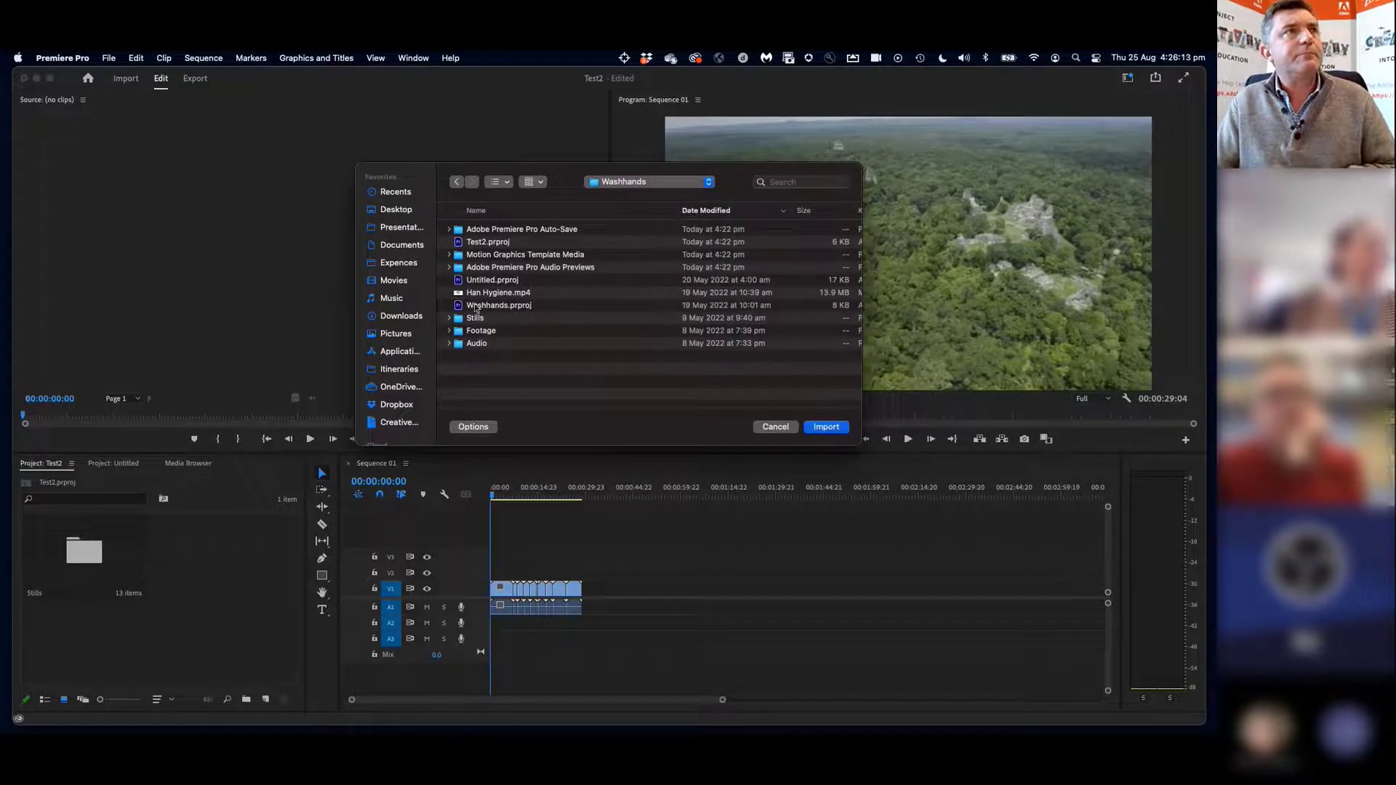
click(480, 333)
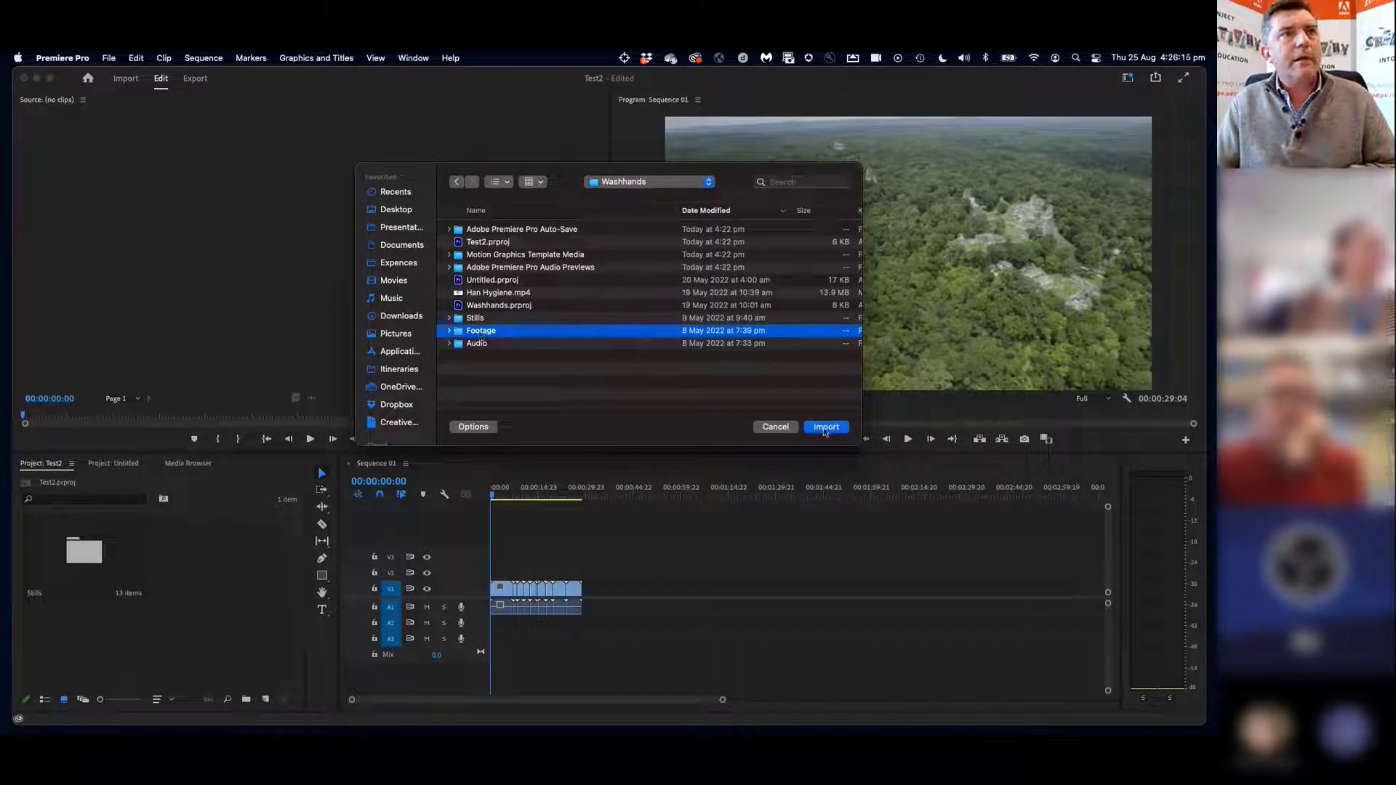
click(826, 428)
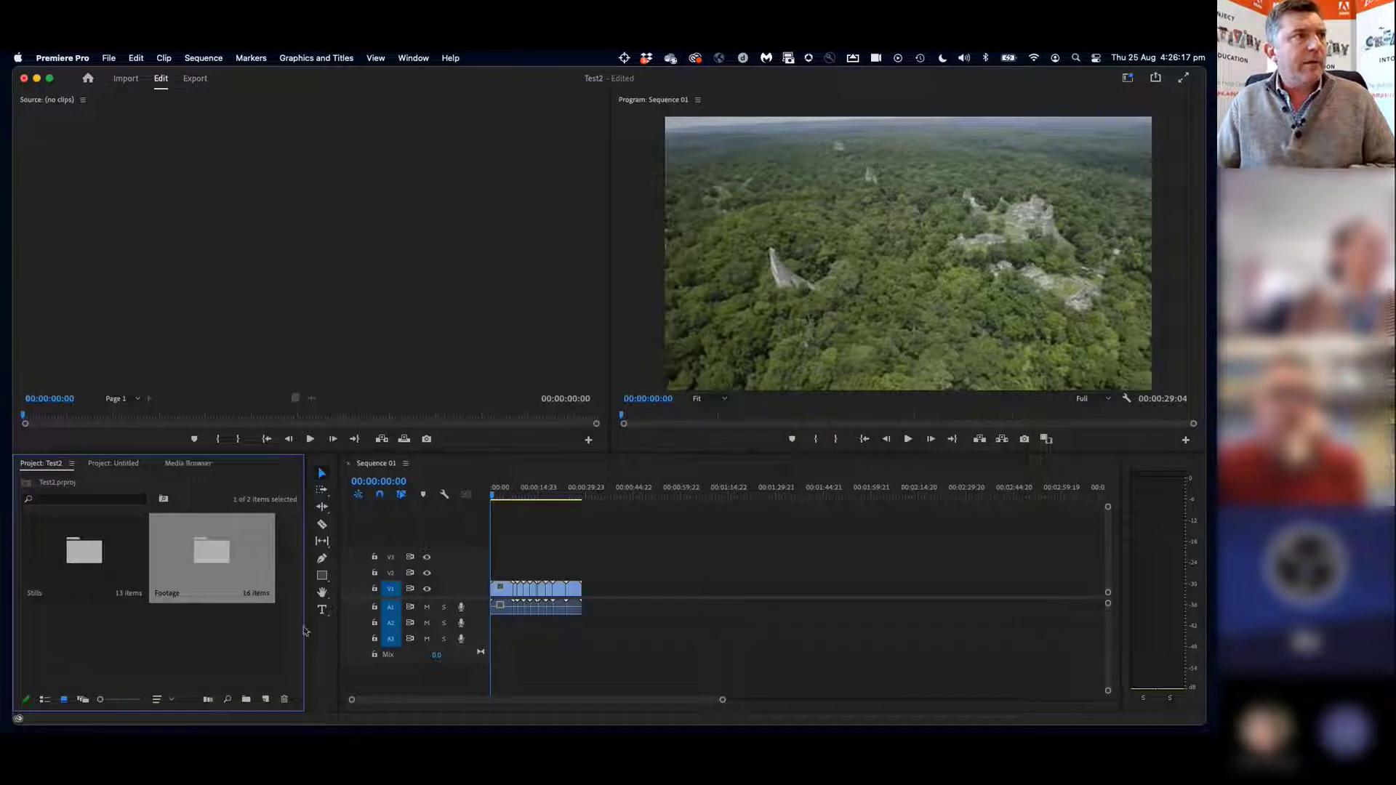
Import the Audio folder from Washhands into the Test2 project (3 items)
click(187, 633)
right_click(189, 633)
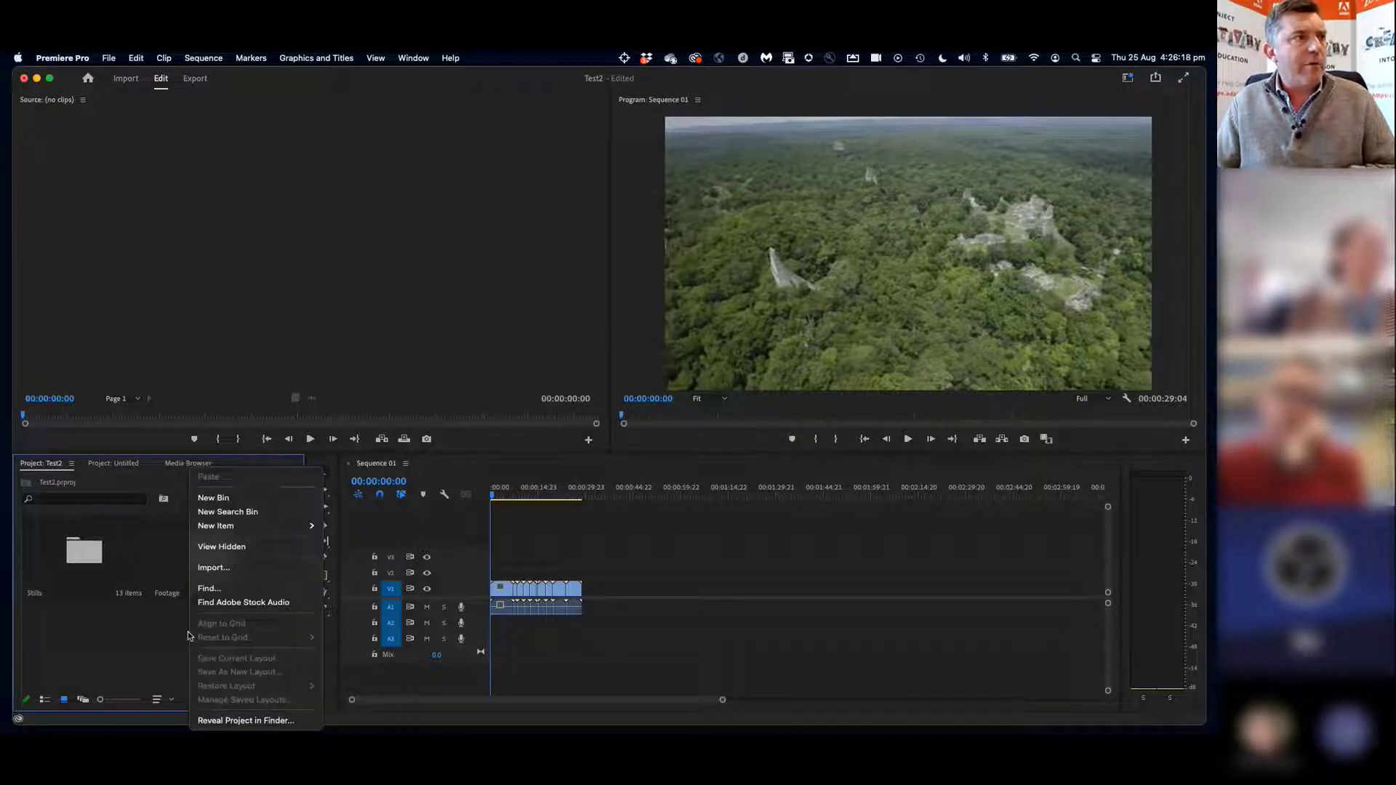
click(219, 568)
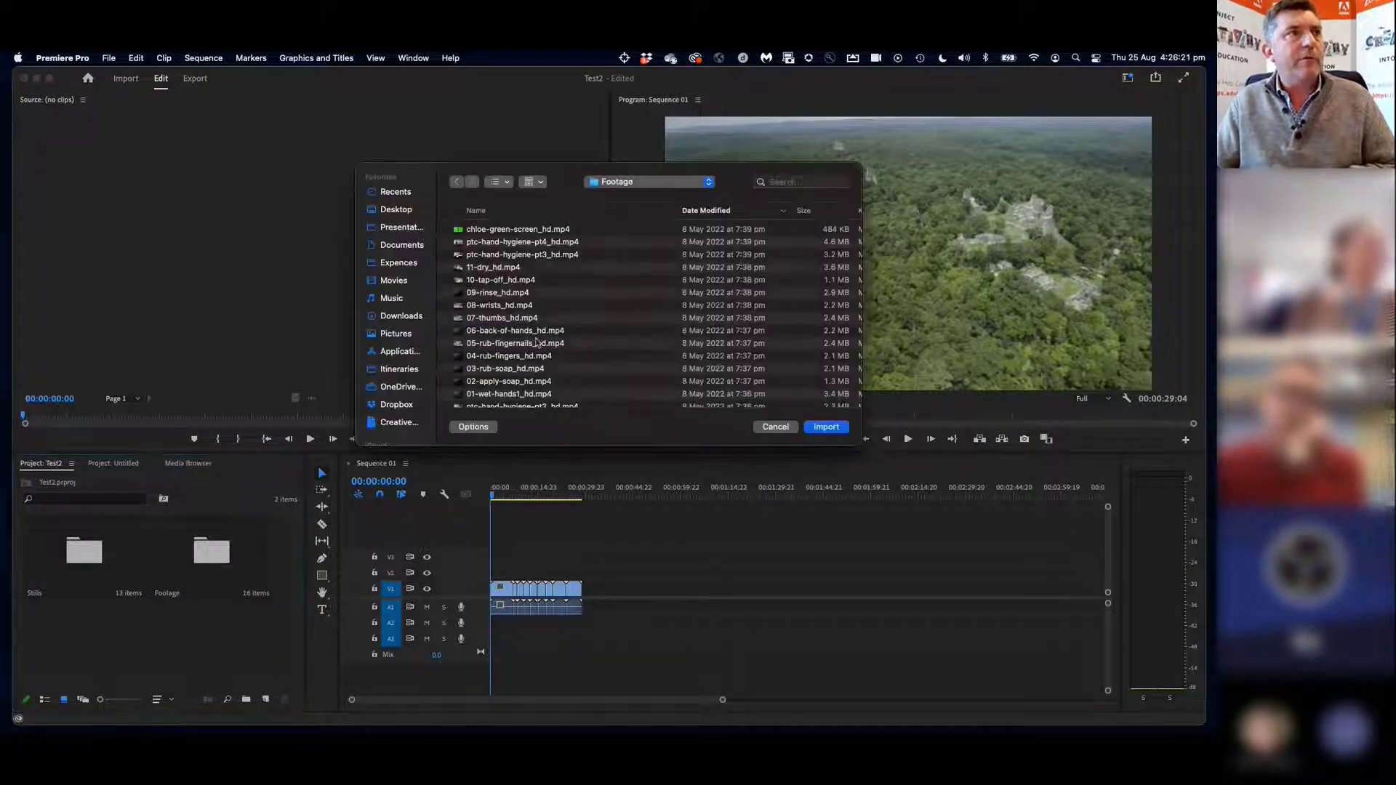
click(632, 182)
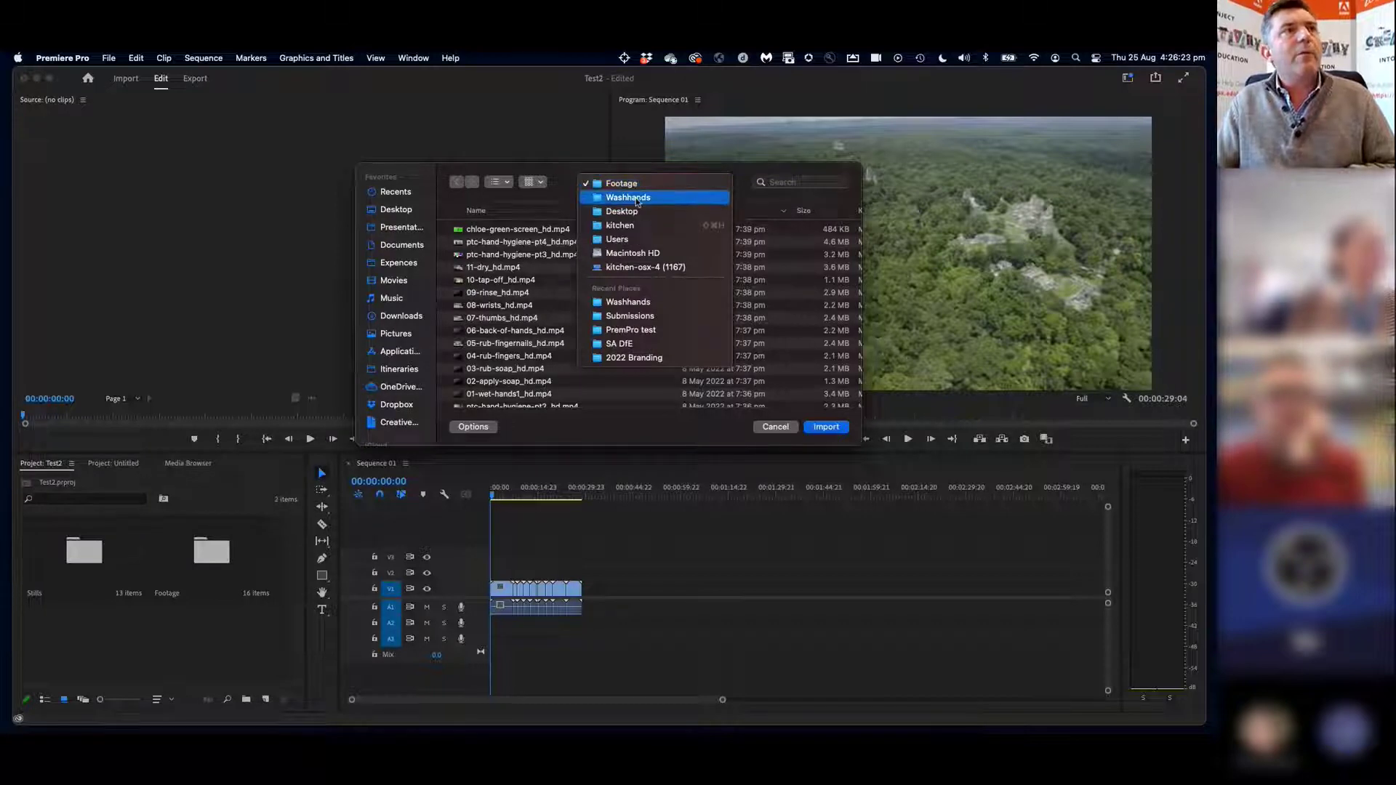
click(639, 198)
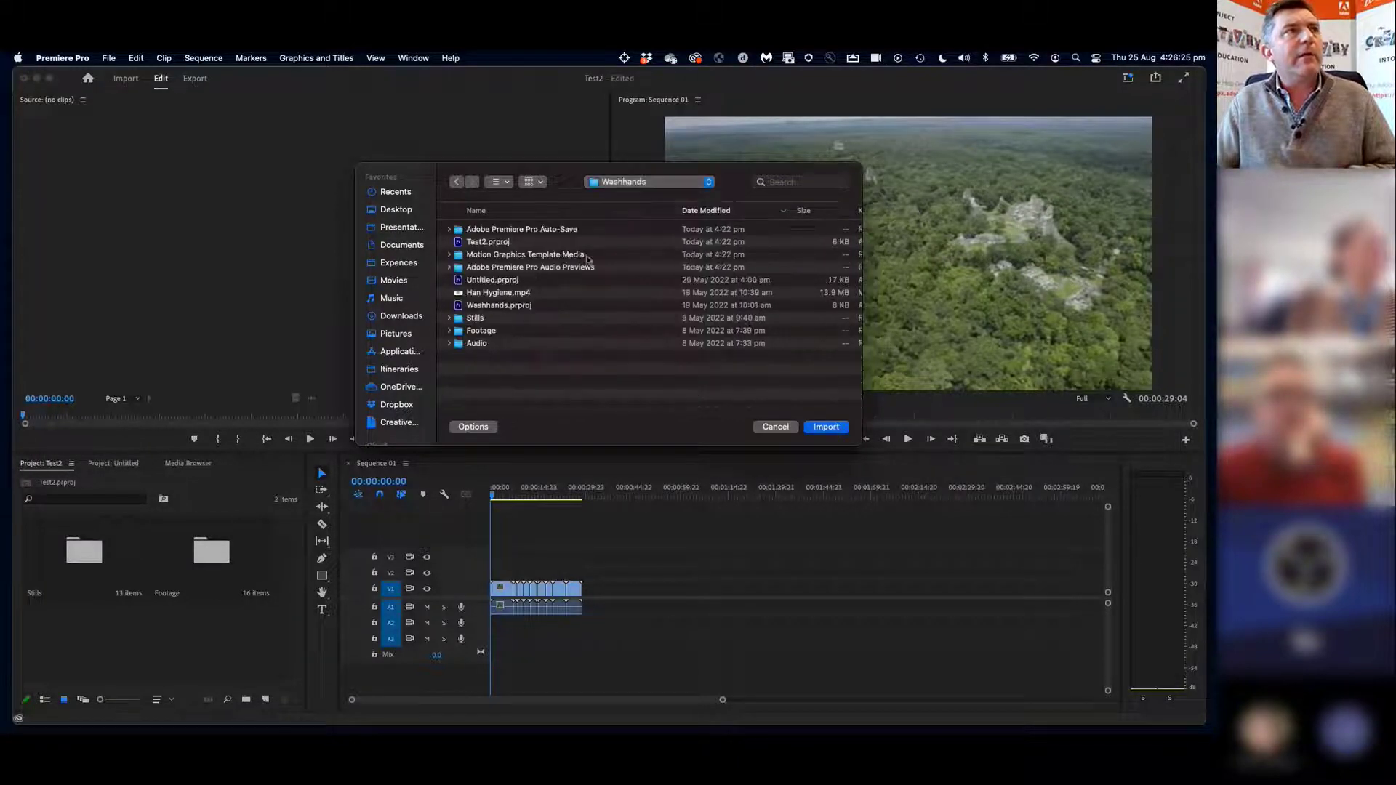
click(457, 346)
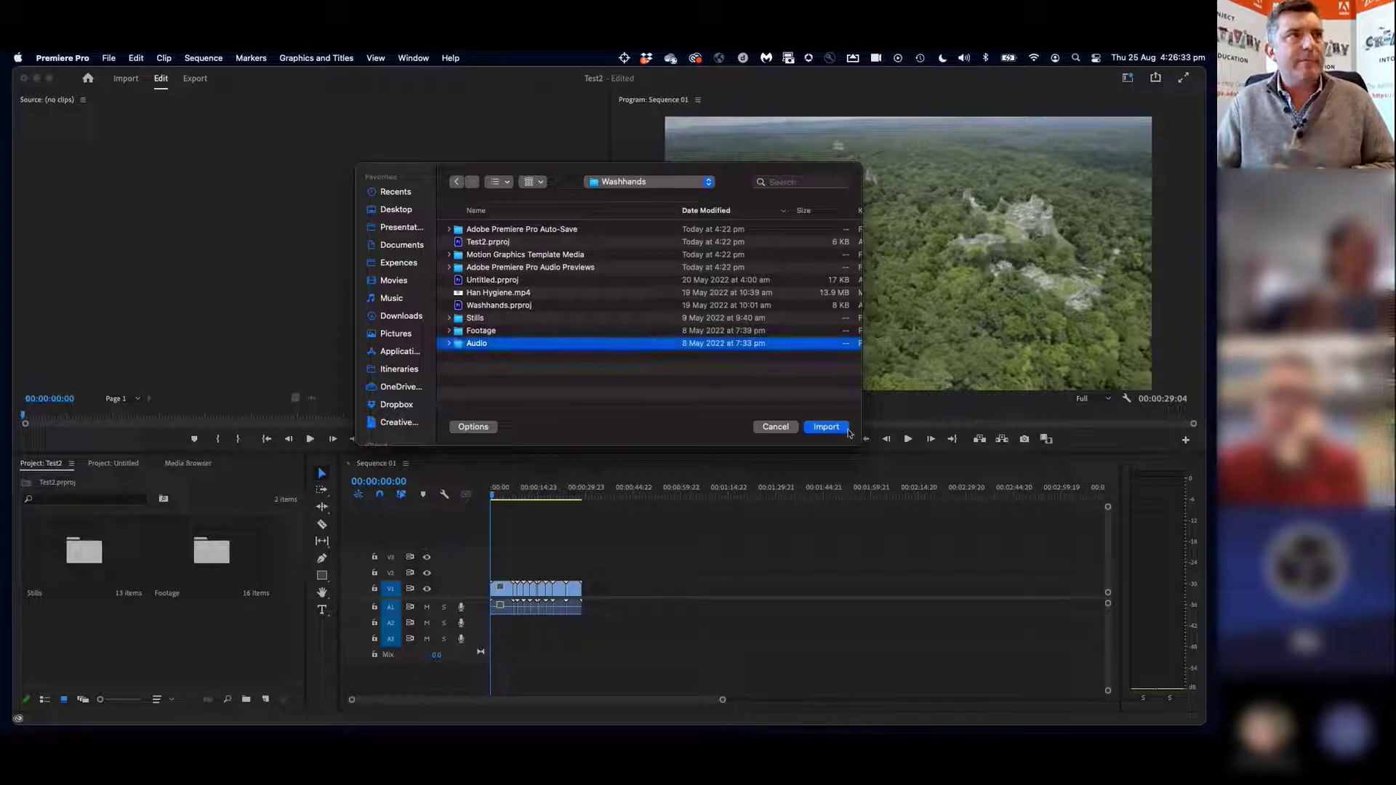
click(825, 427)
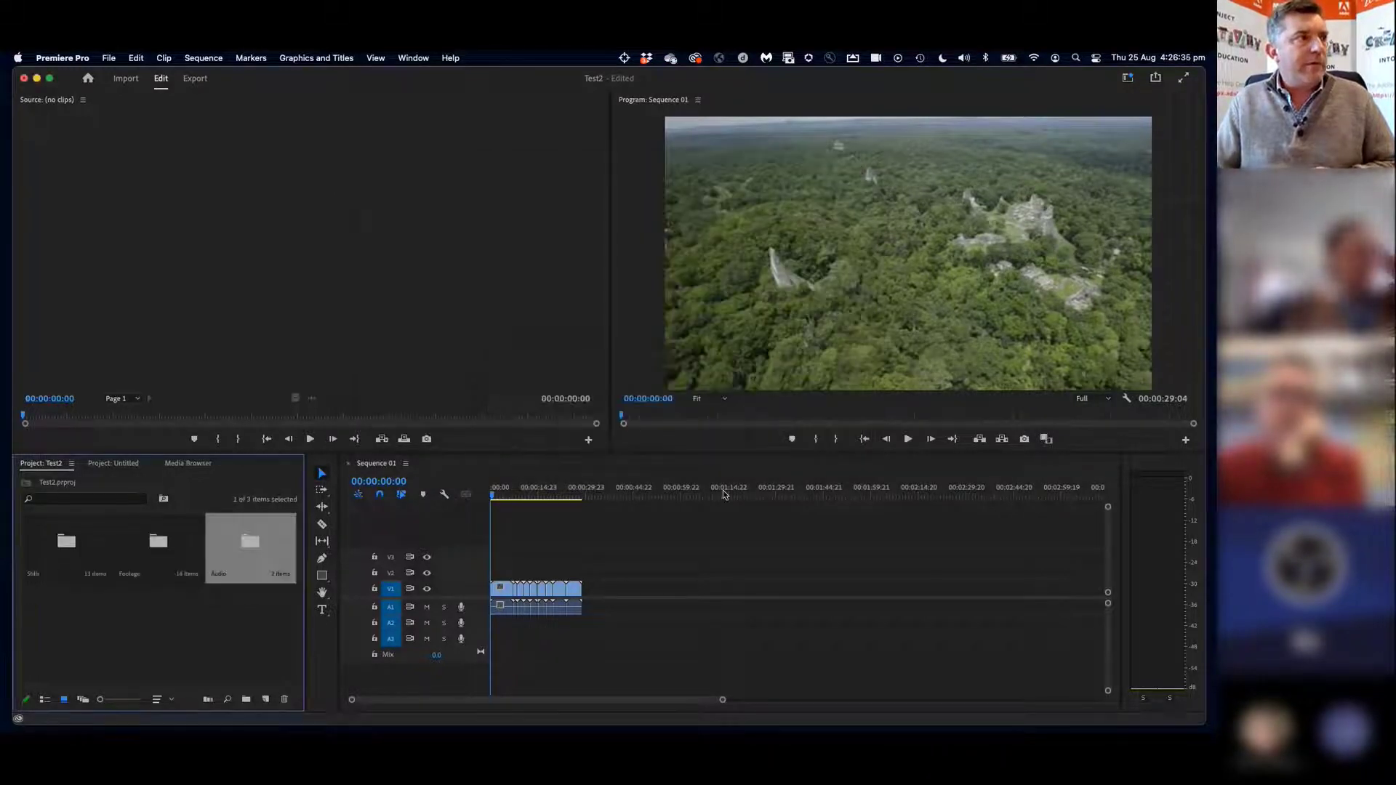
click(199, 626)
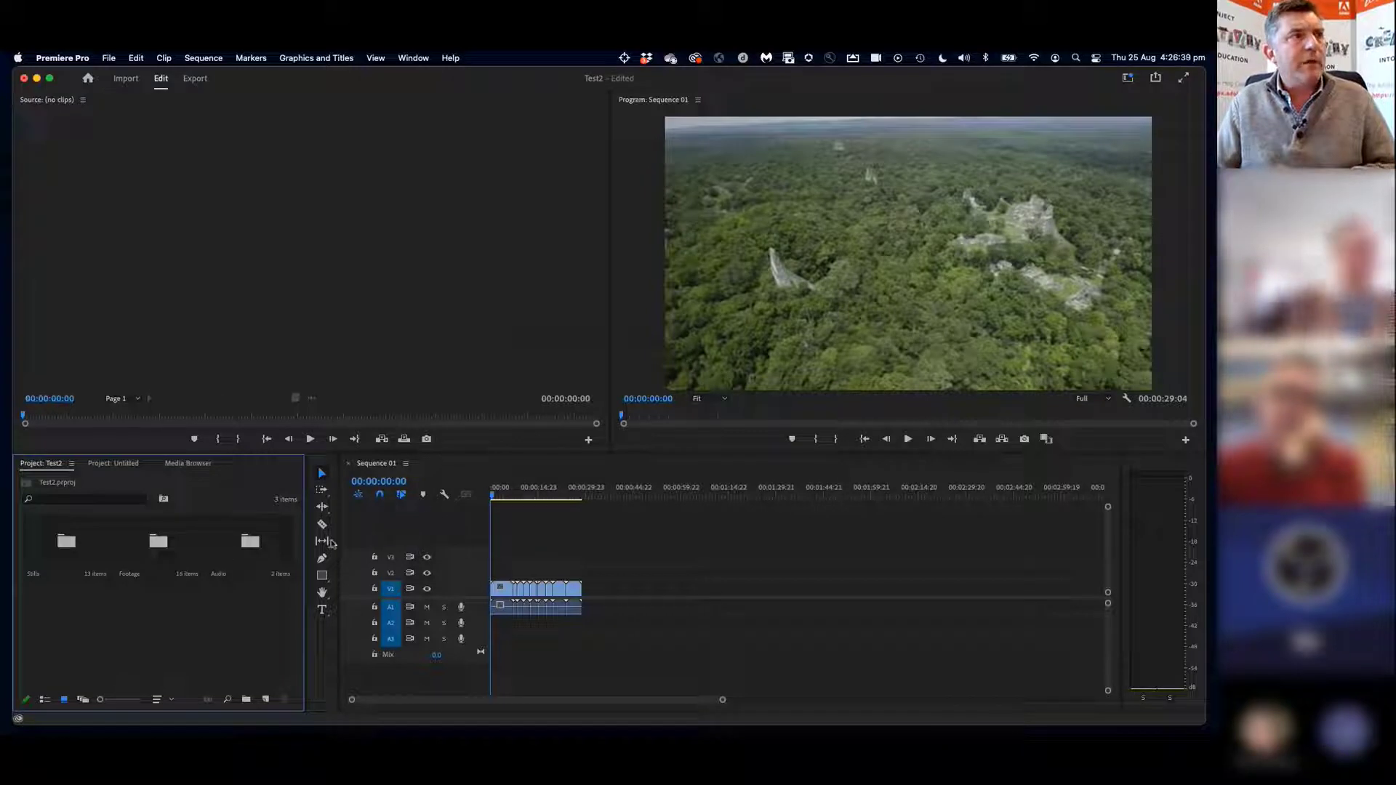
Scrub the sequence preview, then open the Footage bin showing its 16 hand-washing clips
mouse_move(495, 497)
mouse_down()
mouse_move(554, 499)
mouse_move(497, 498)
mouse_up()
click(104, 634)
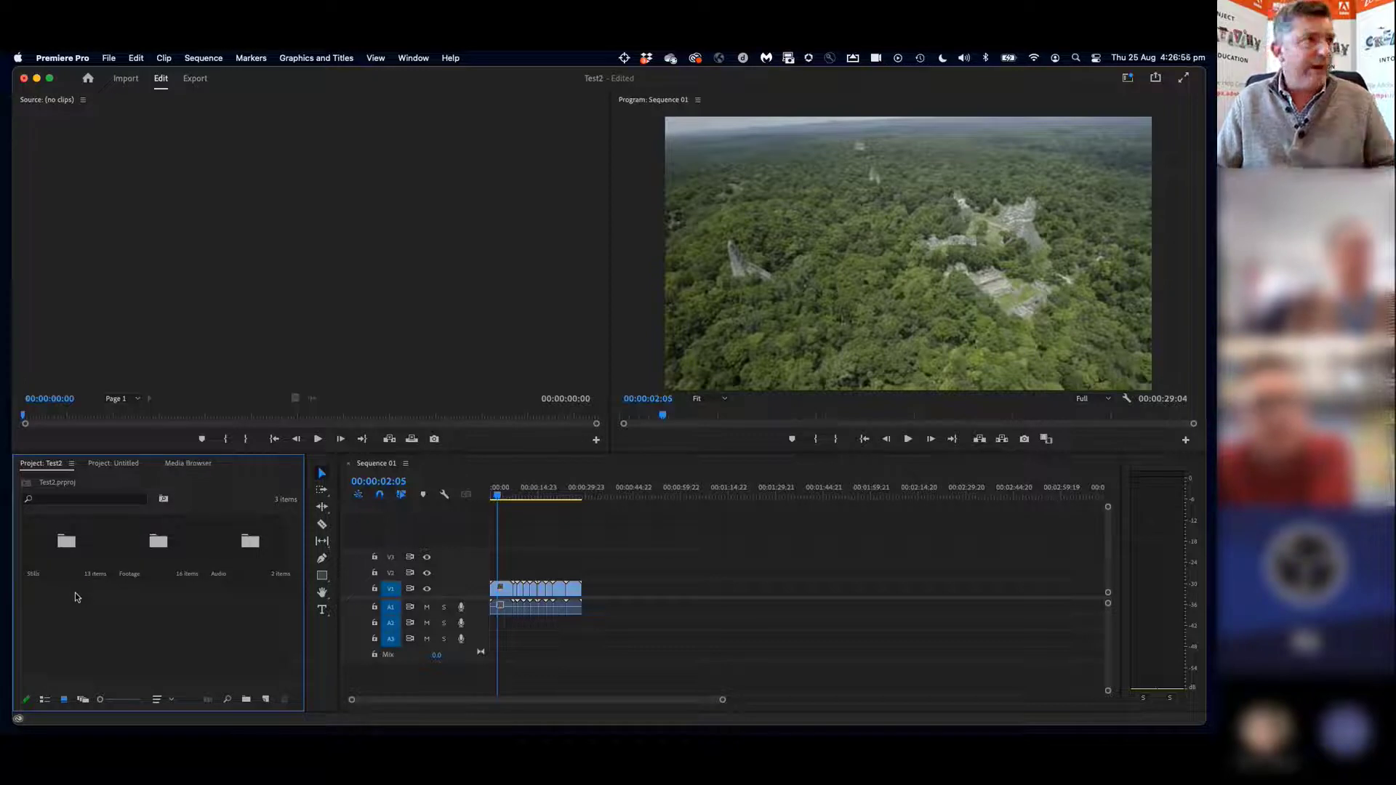
double_click(159, 541)
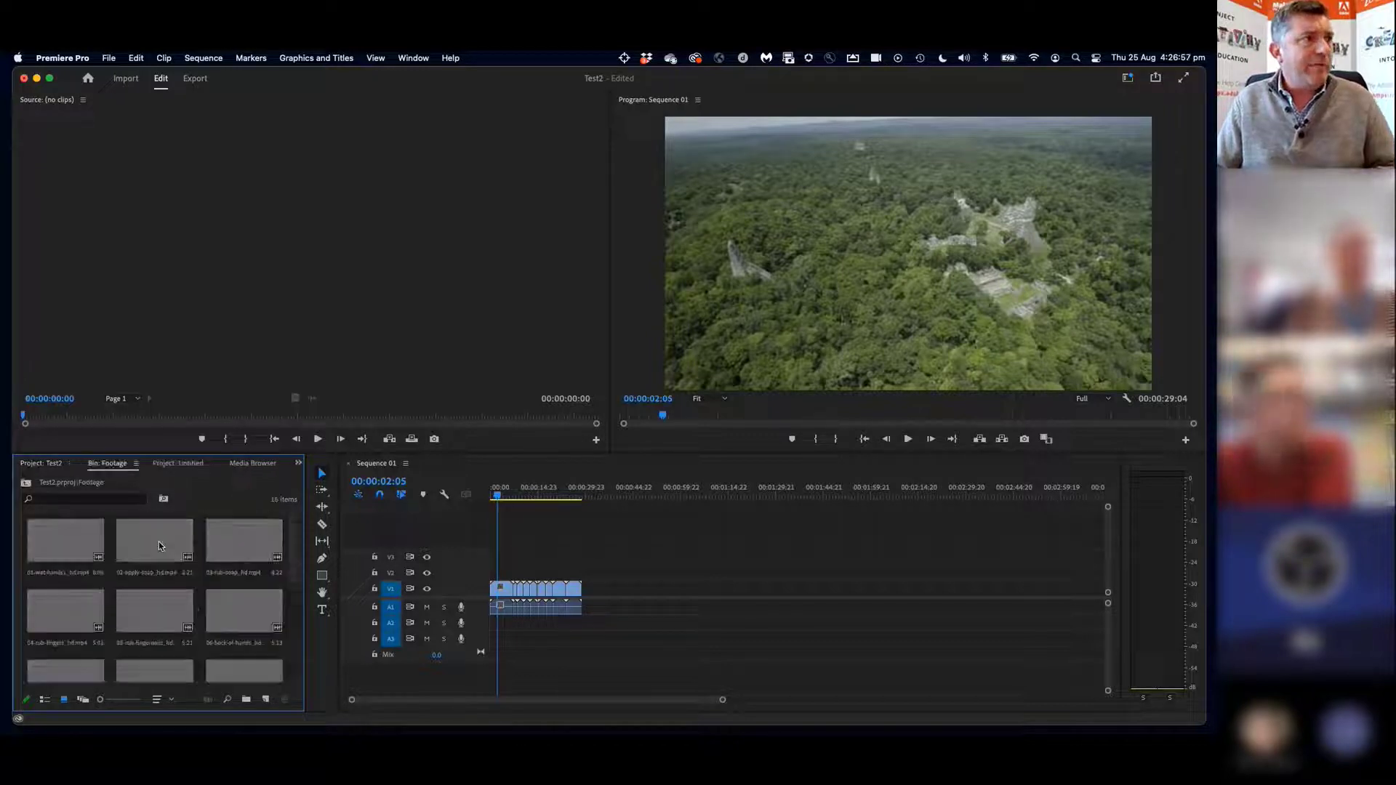
Load 03-rub-soap_hd.mp4 into the Source monitor and scrub through the 4:22 clip
double_click(243, 545)
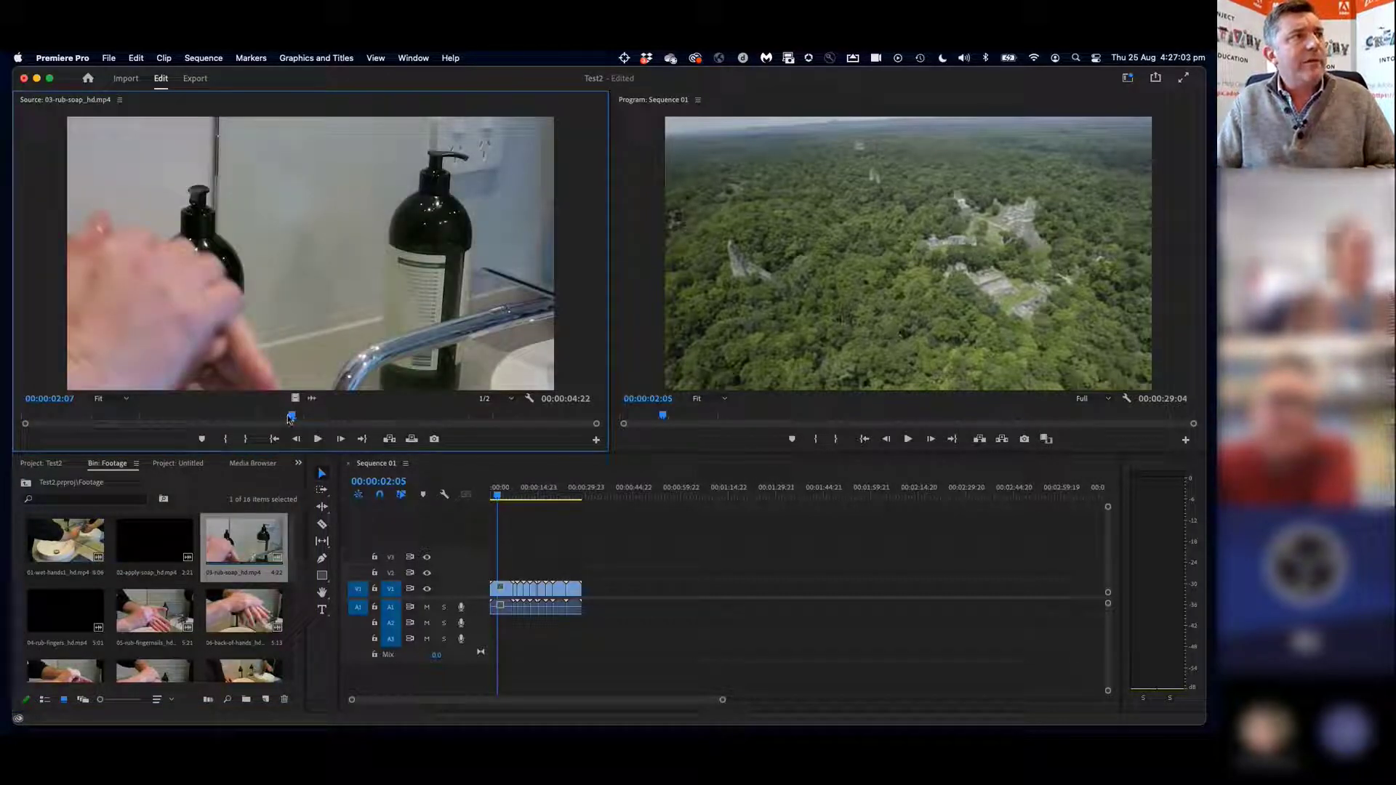
mouse_move(290, 418)
mouse_down()
mouse_move(256, 428)
mouse_move(368, 428)
mouse_move(286, 428)
mouse_up()
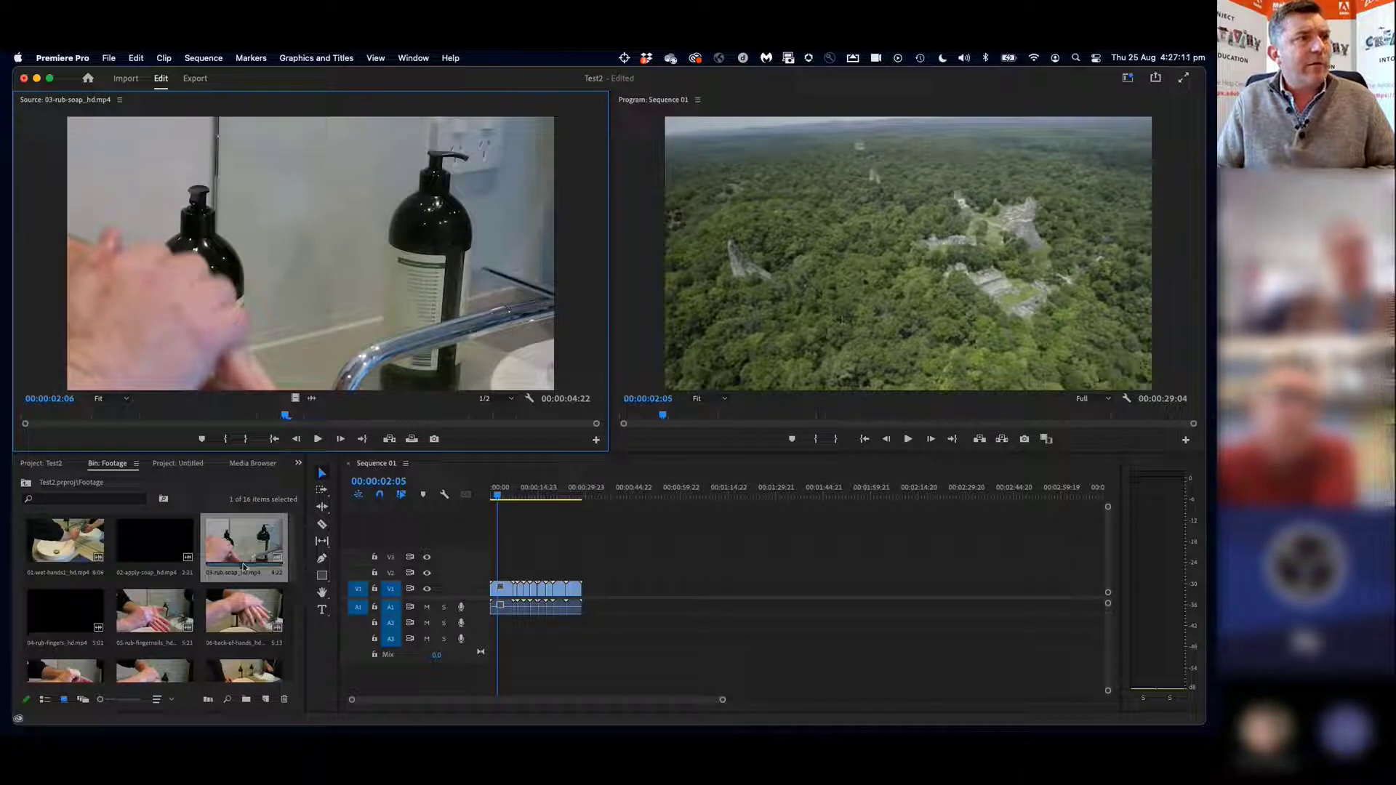
click(256, 568)
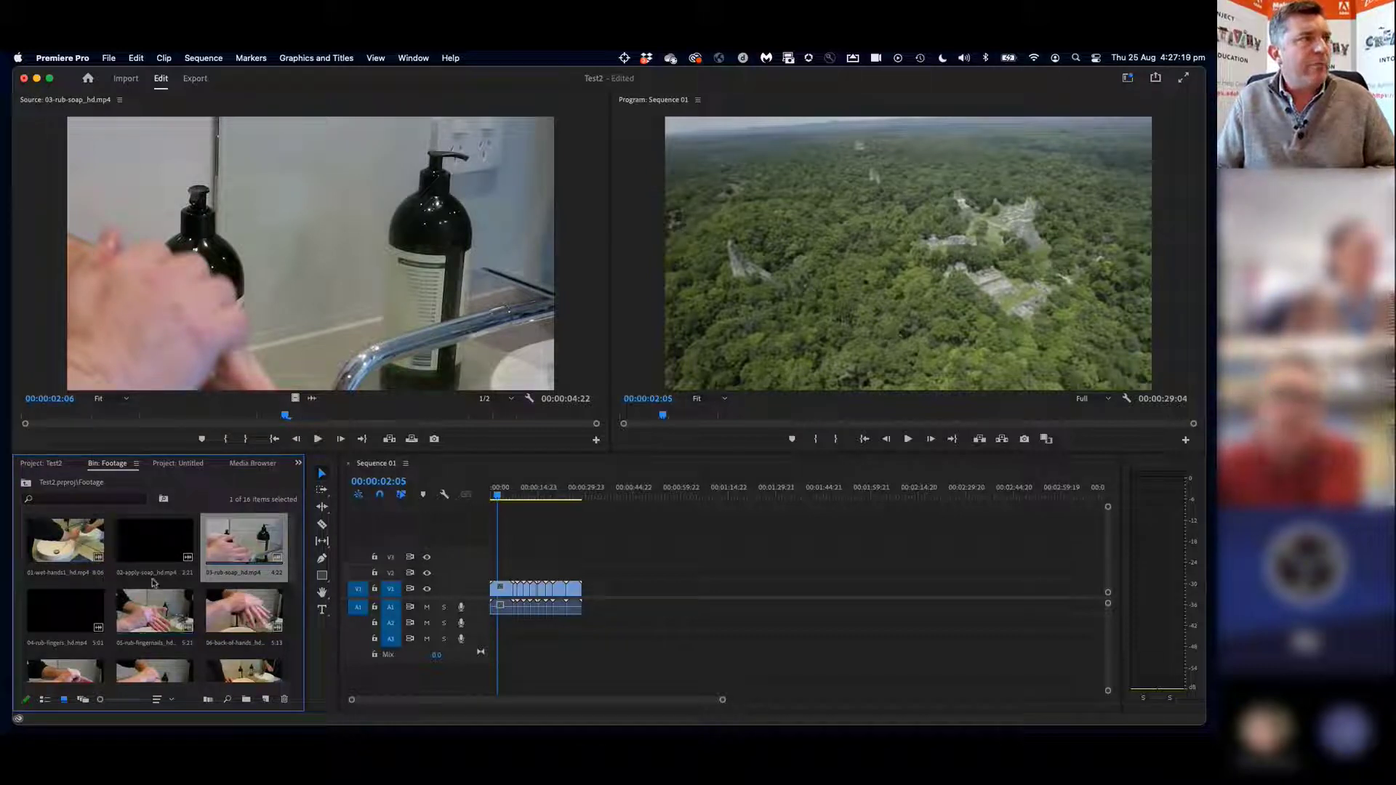
Load ptc-hand-hygiene-pt1_hd.mp4 from the bin into the Source monitor
scroll(149, 610, down, 6)
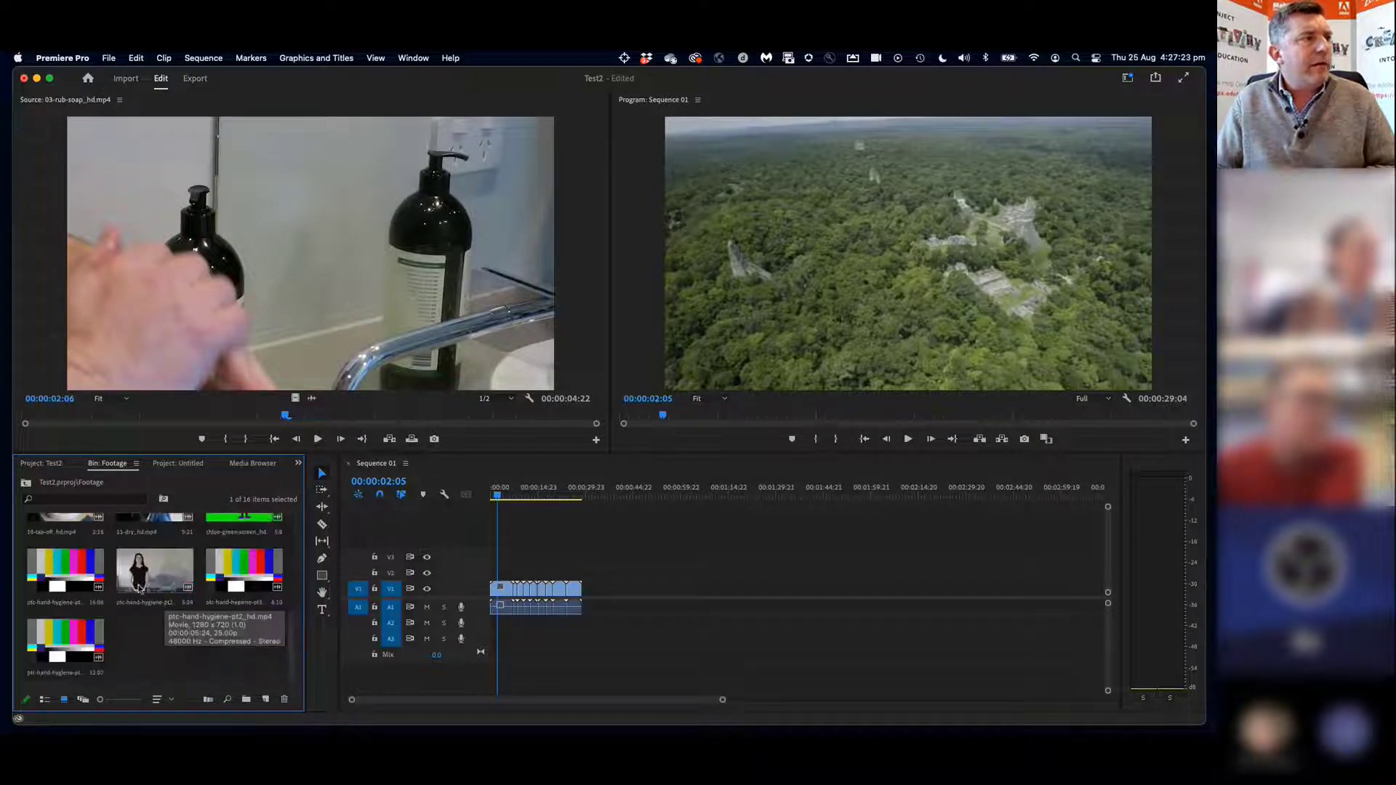
click(56, 573)
double_click(56, 573)
Return to the clip start, scrub past the colour bars and play it
click(33, 417)
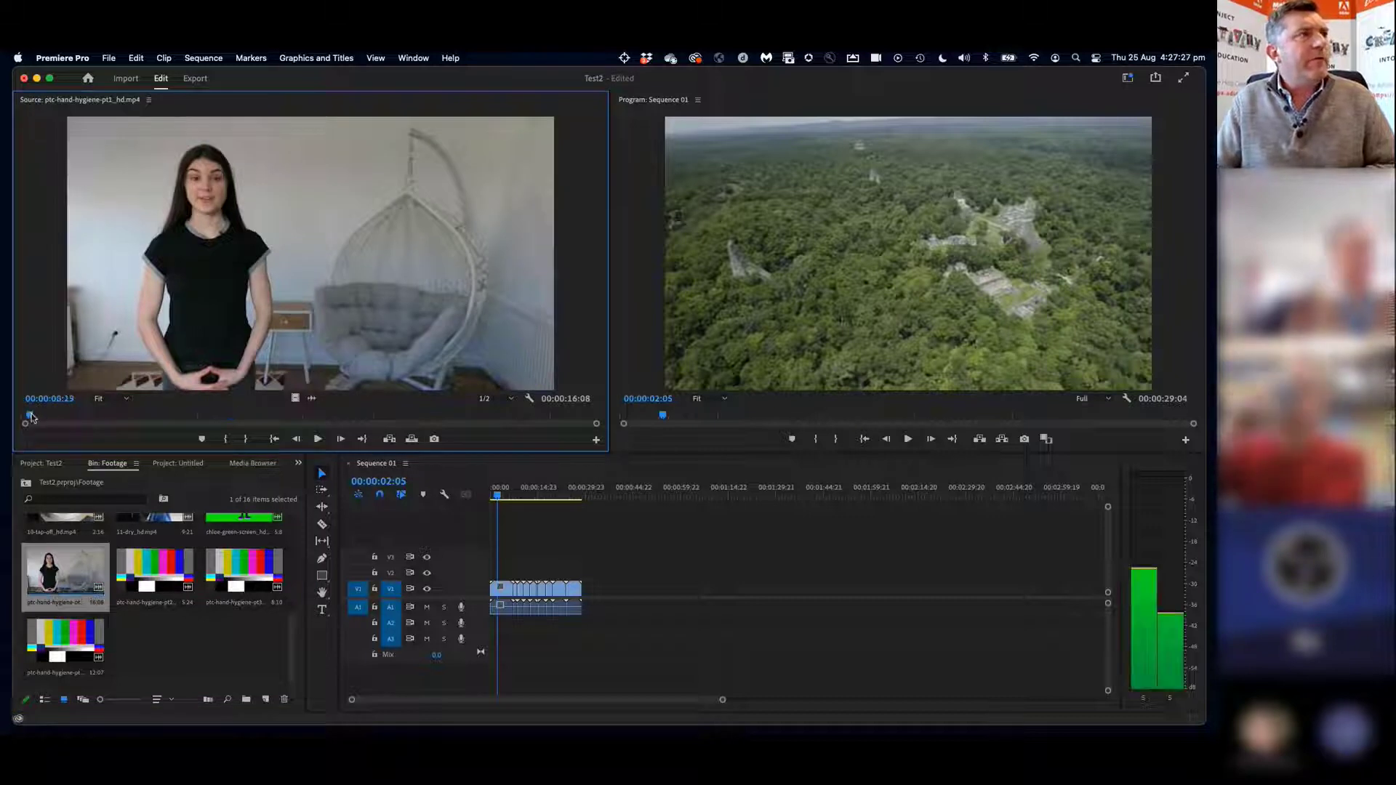
key(Home)
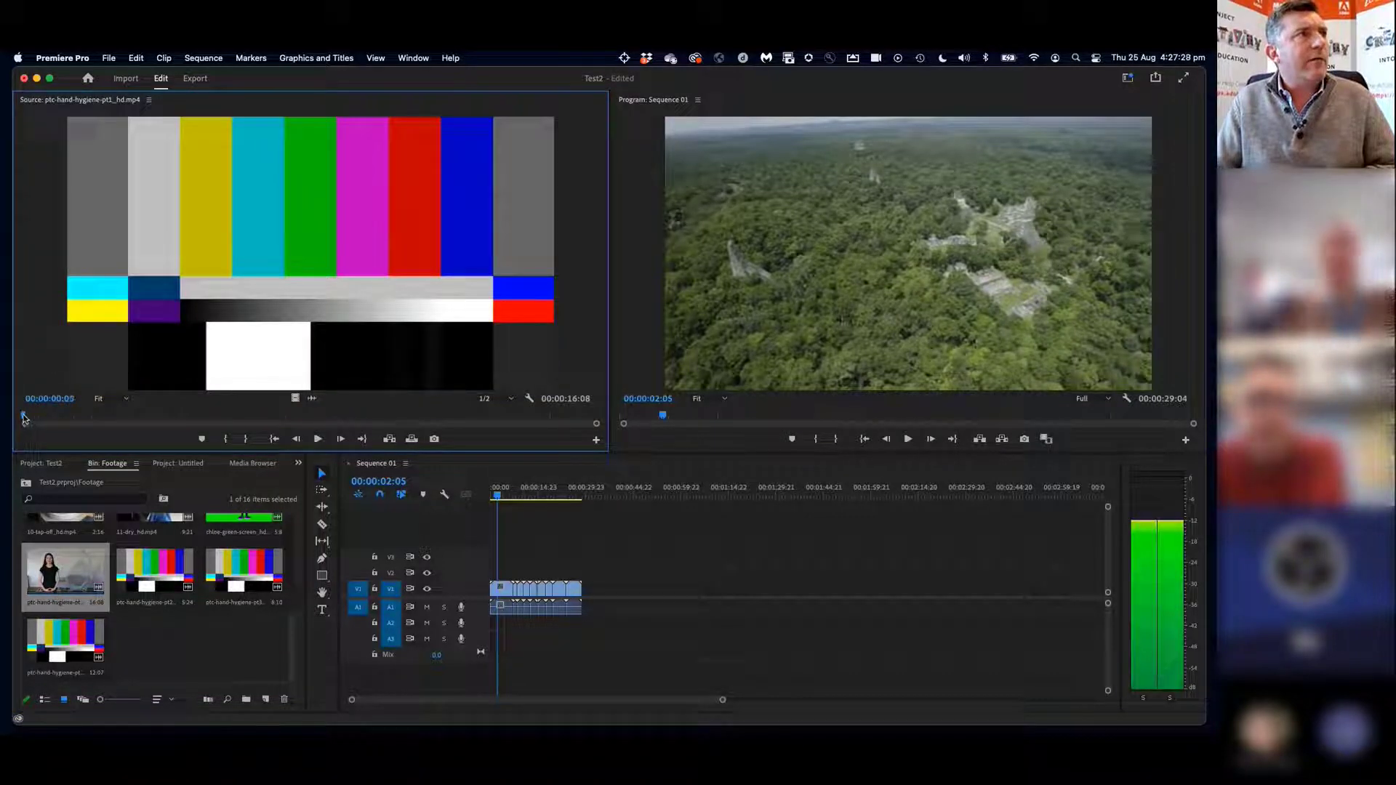
mouse_move(39, 417)
mouse_down()
mouse_move(73, 421)
mouse_move(59, 417)
mouse_up()
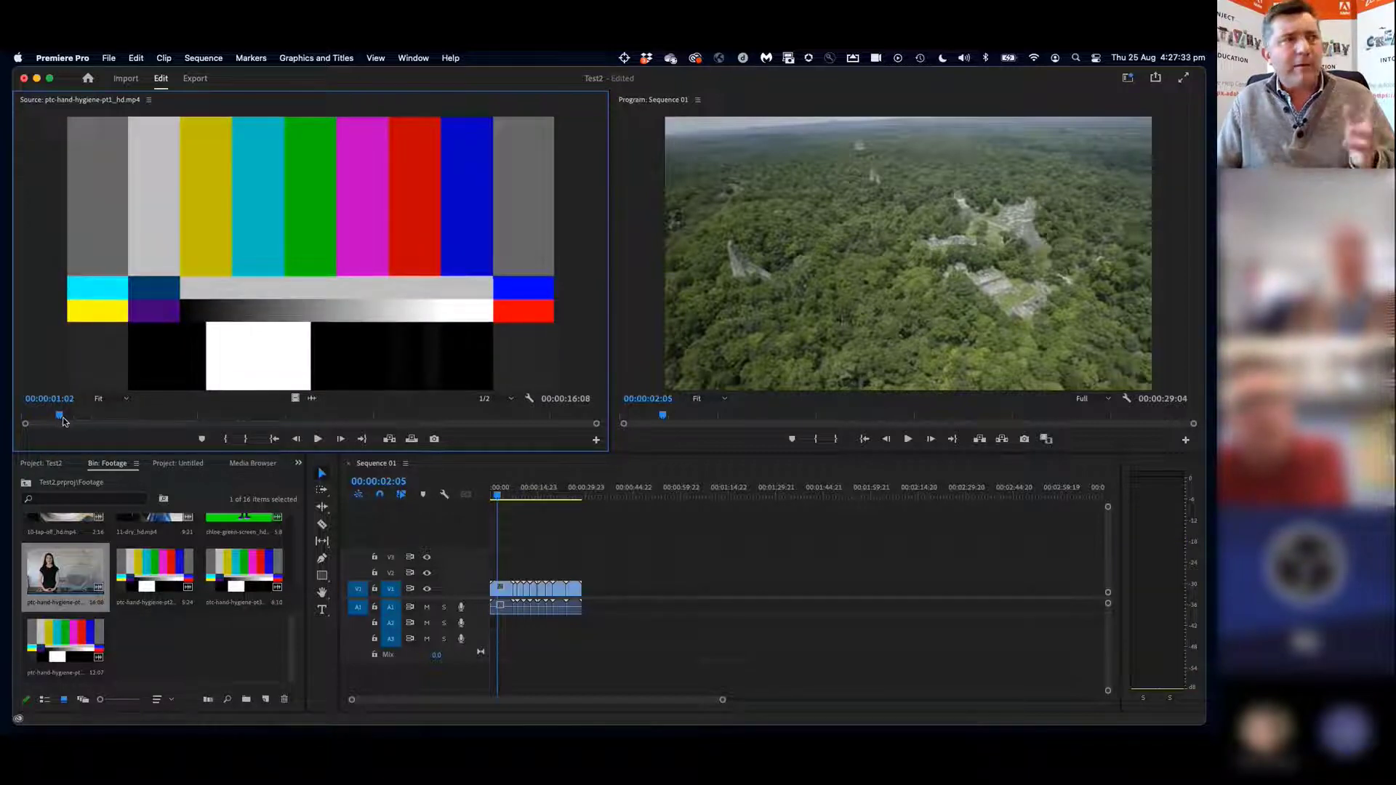
click(316, 440)
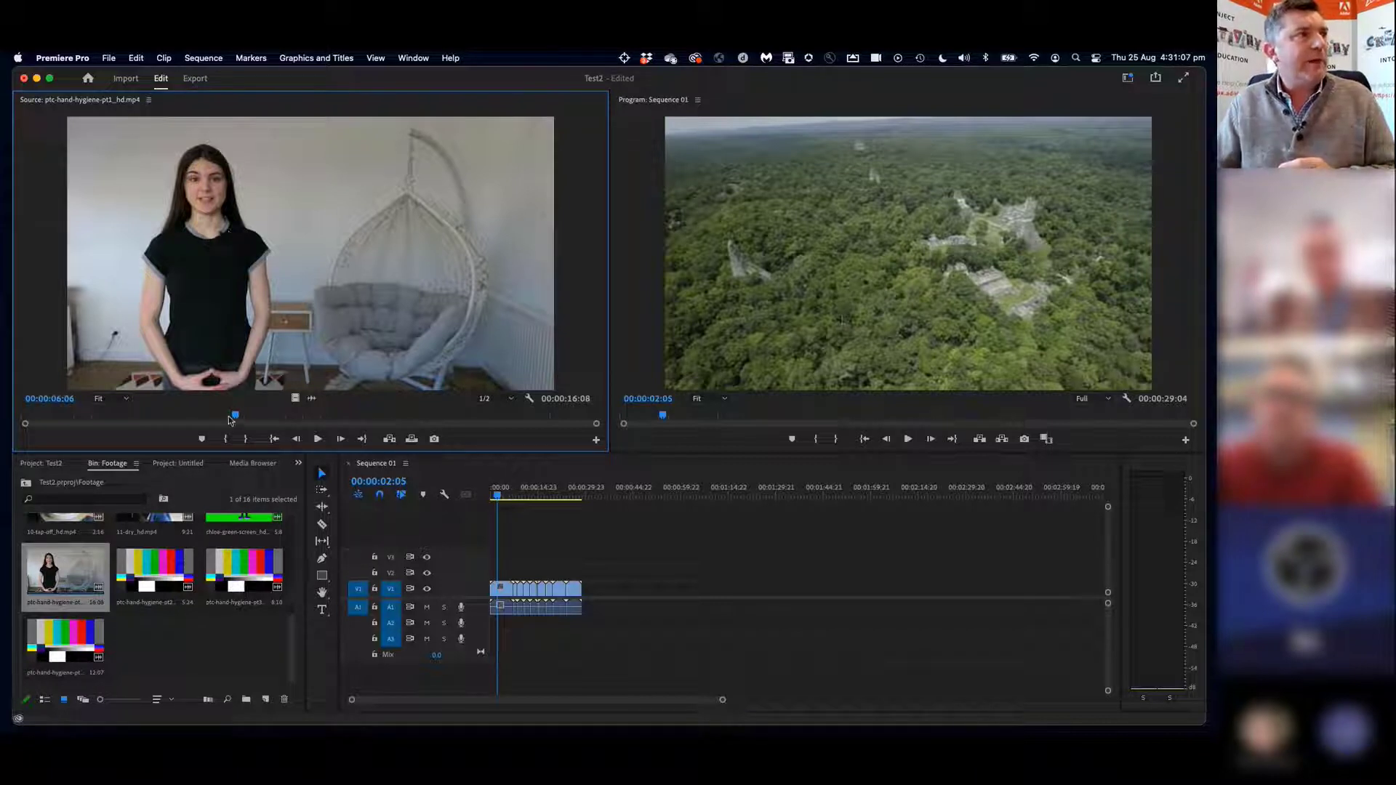
Play past the colour bars and mark the In point at 00:00:01:24
drag(234, 416, 56, 416)
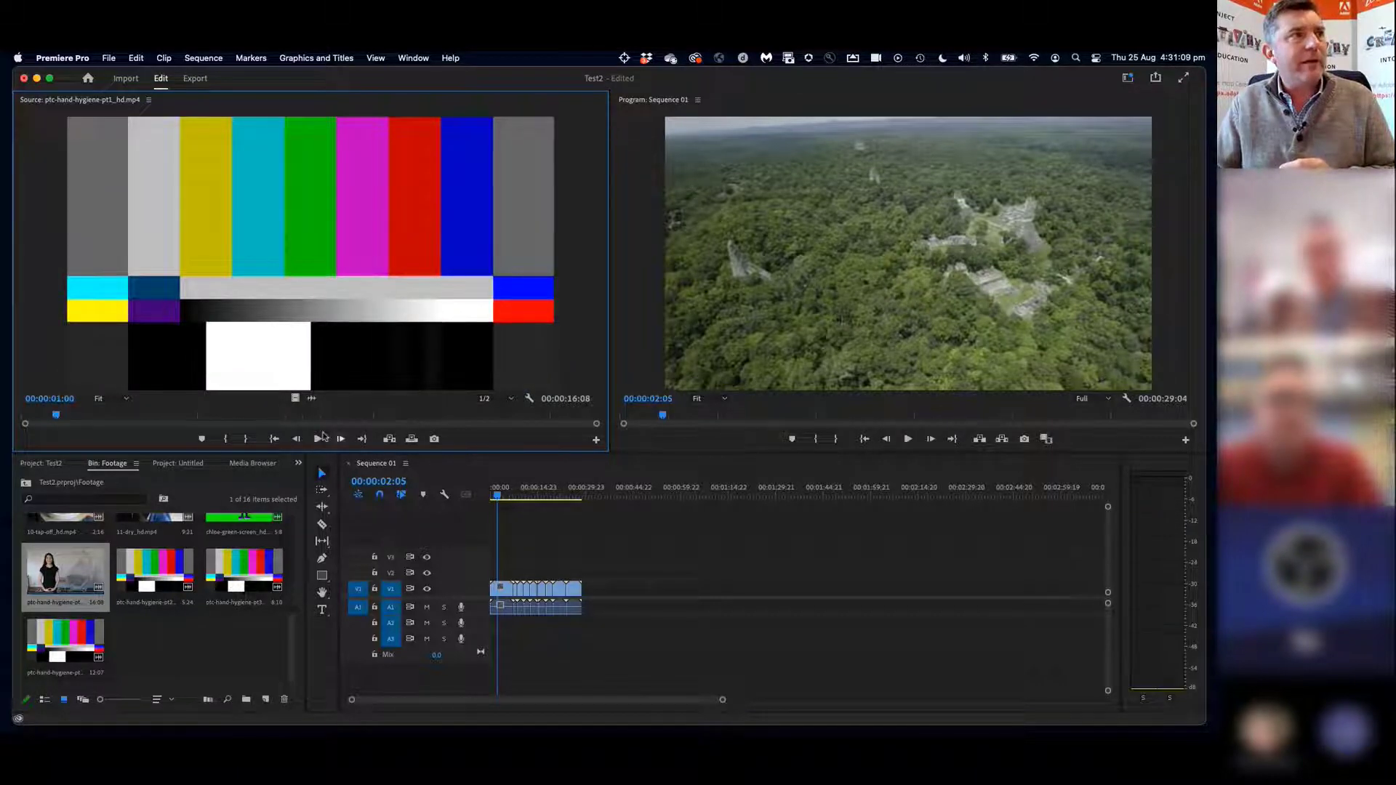
click(318, 438)
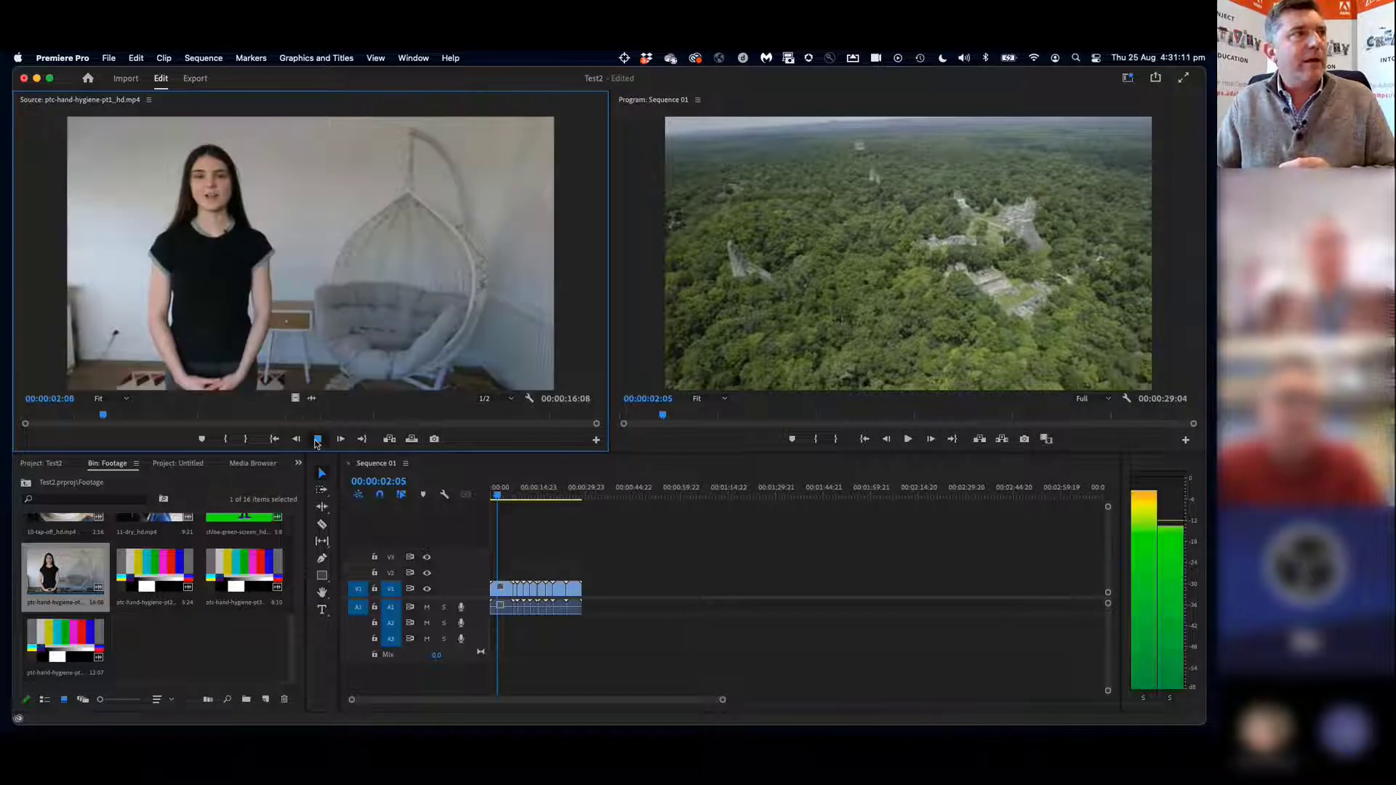
click(318, 439)
click(68, 416)
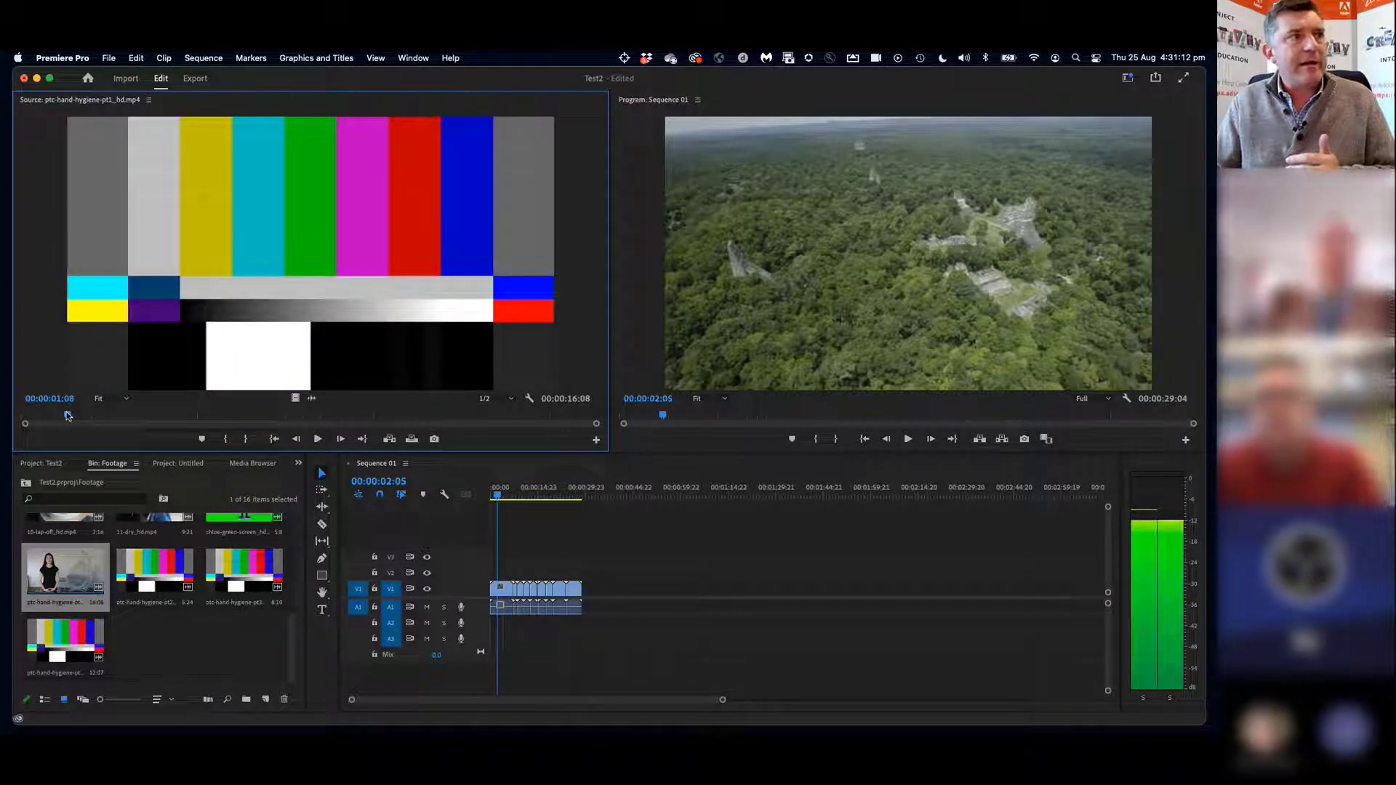
click(317, 439)
click(317, 439)
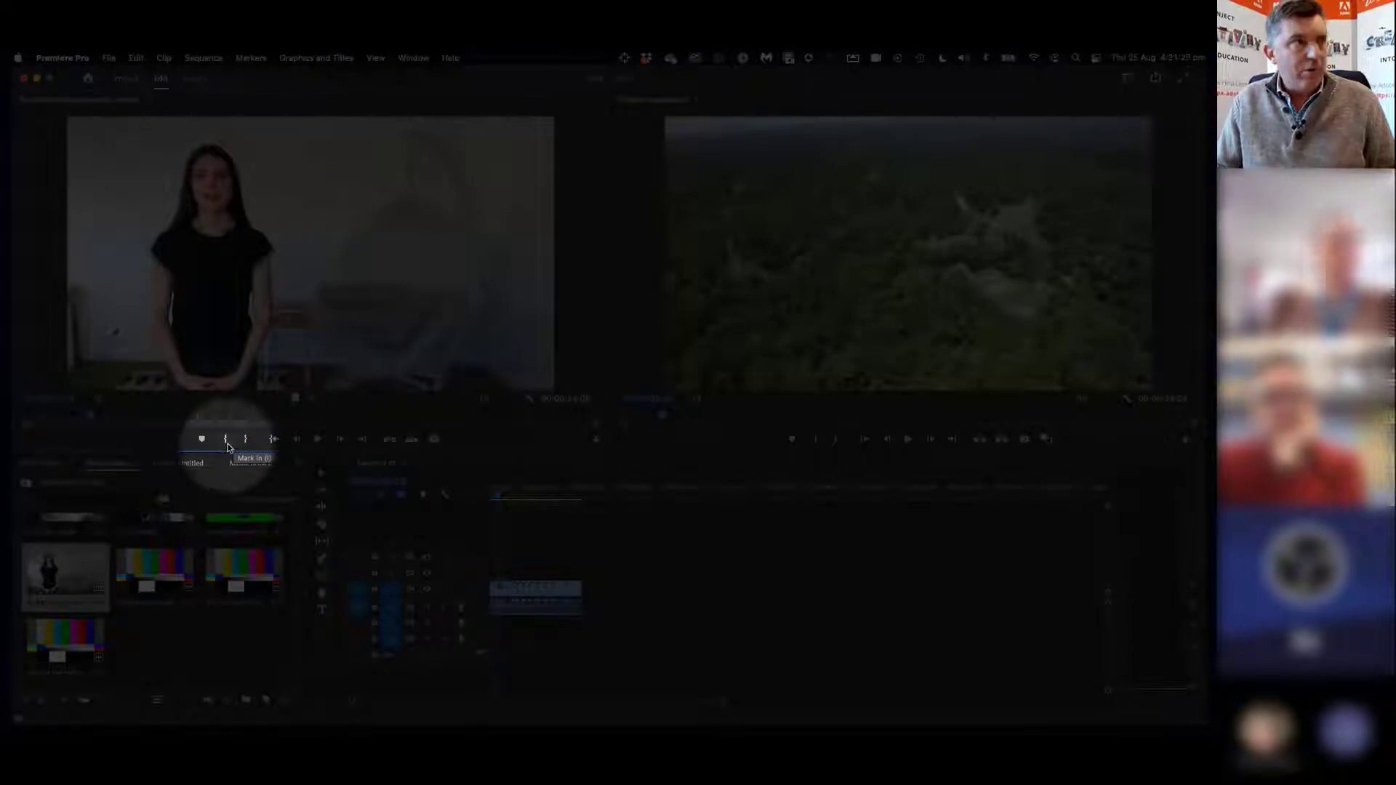
click(226, 440)
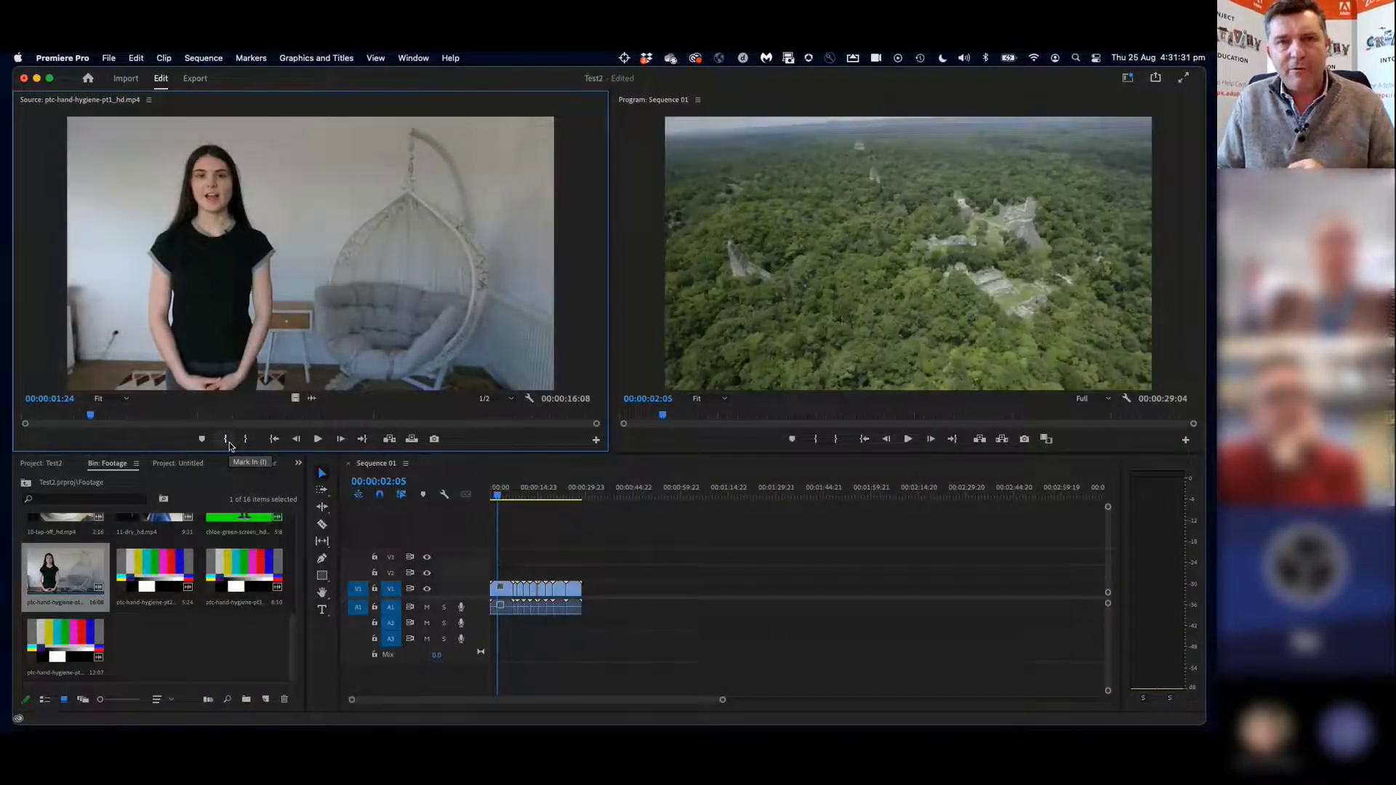
click(226, 439)
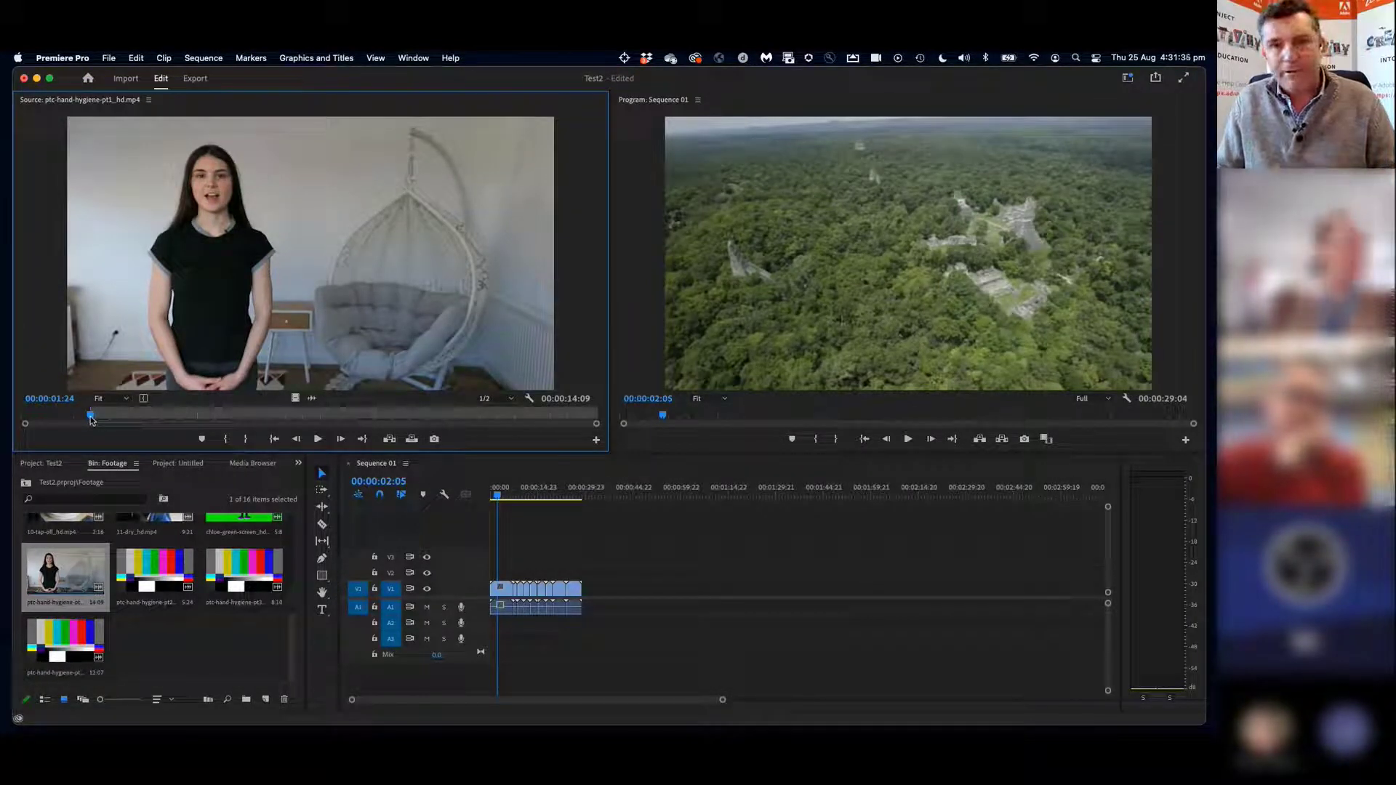
Play on to 00:00:08:24 and mark the Out point there
click(318, 440)
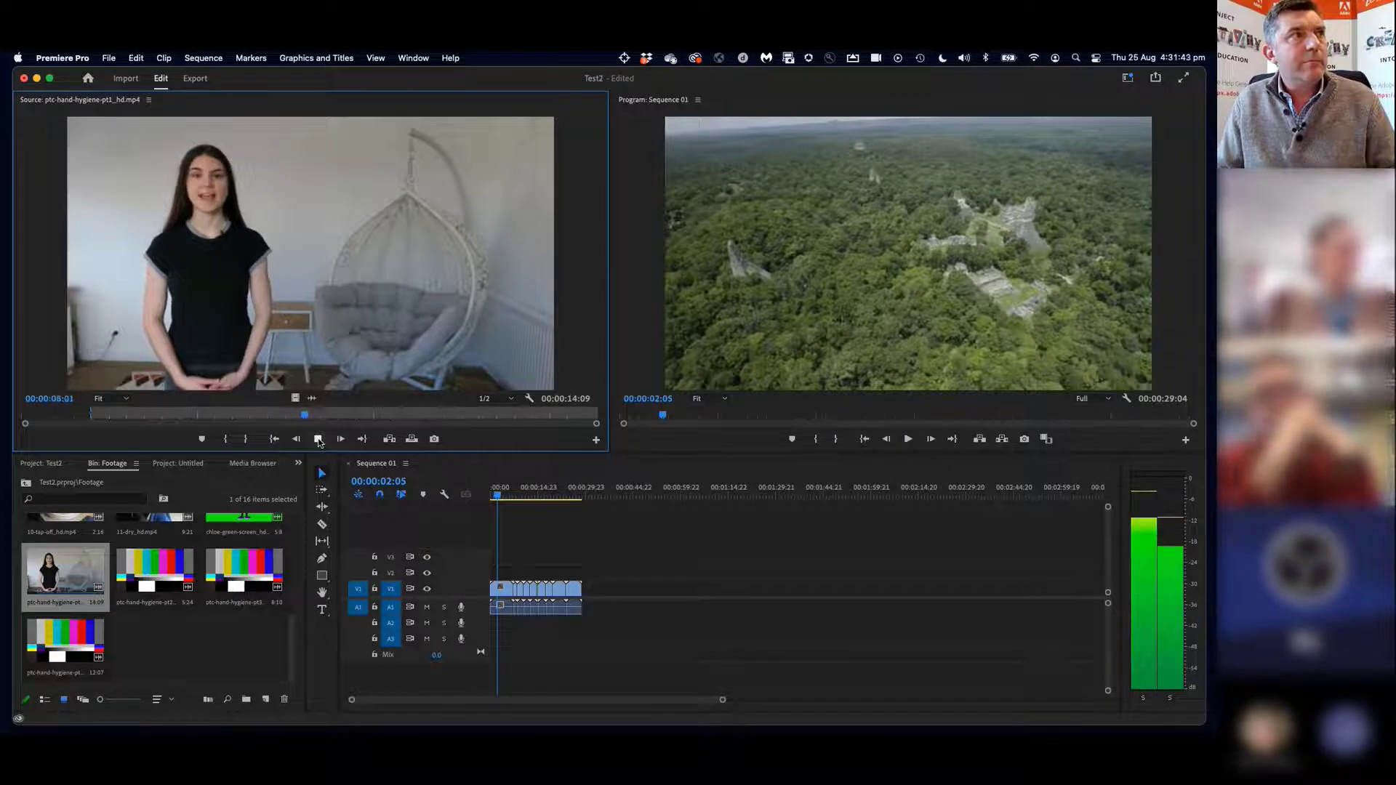
click(318, 439)
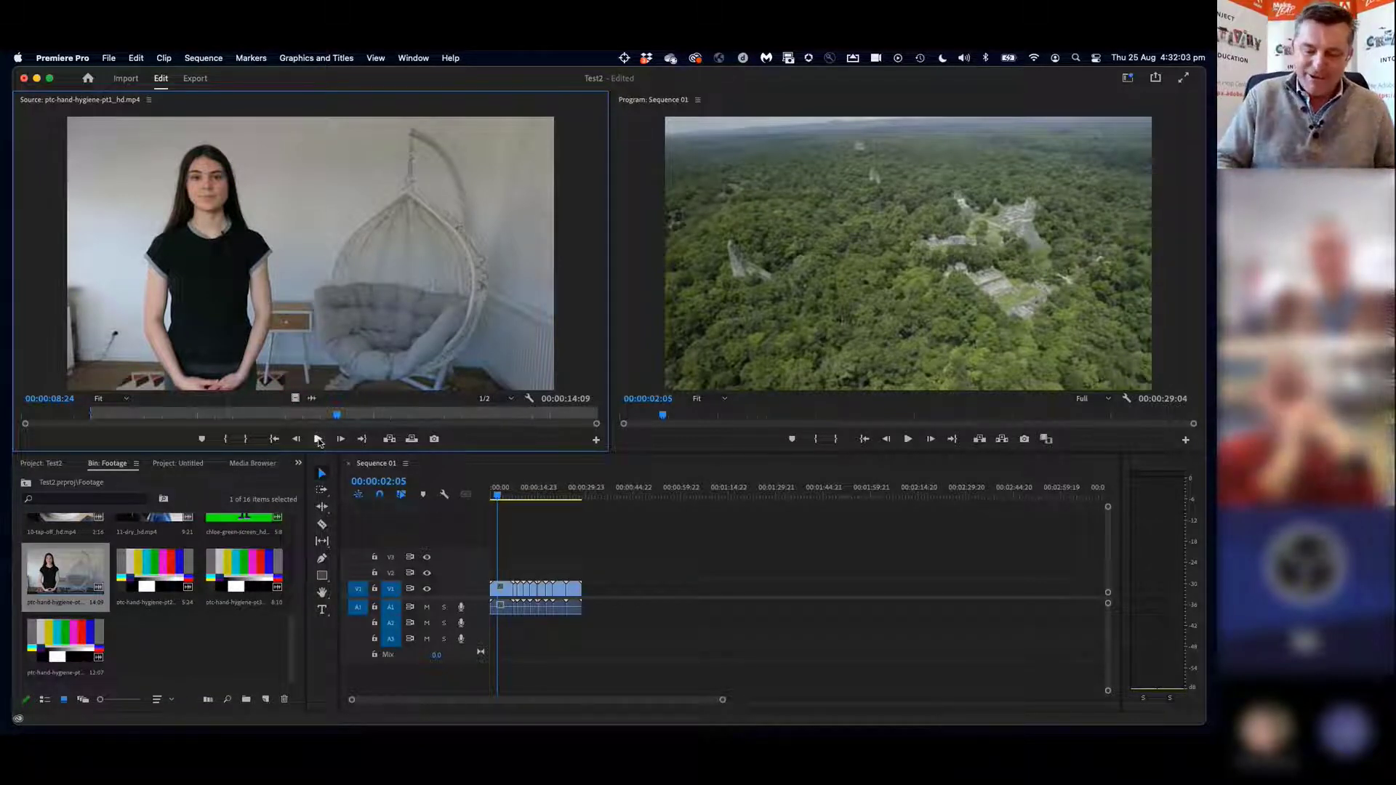
key(o)
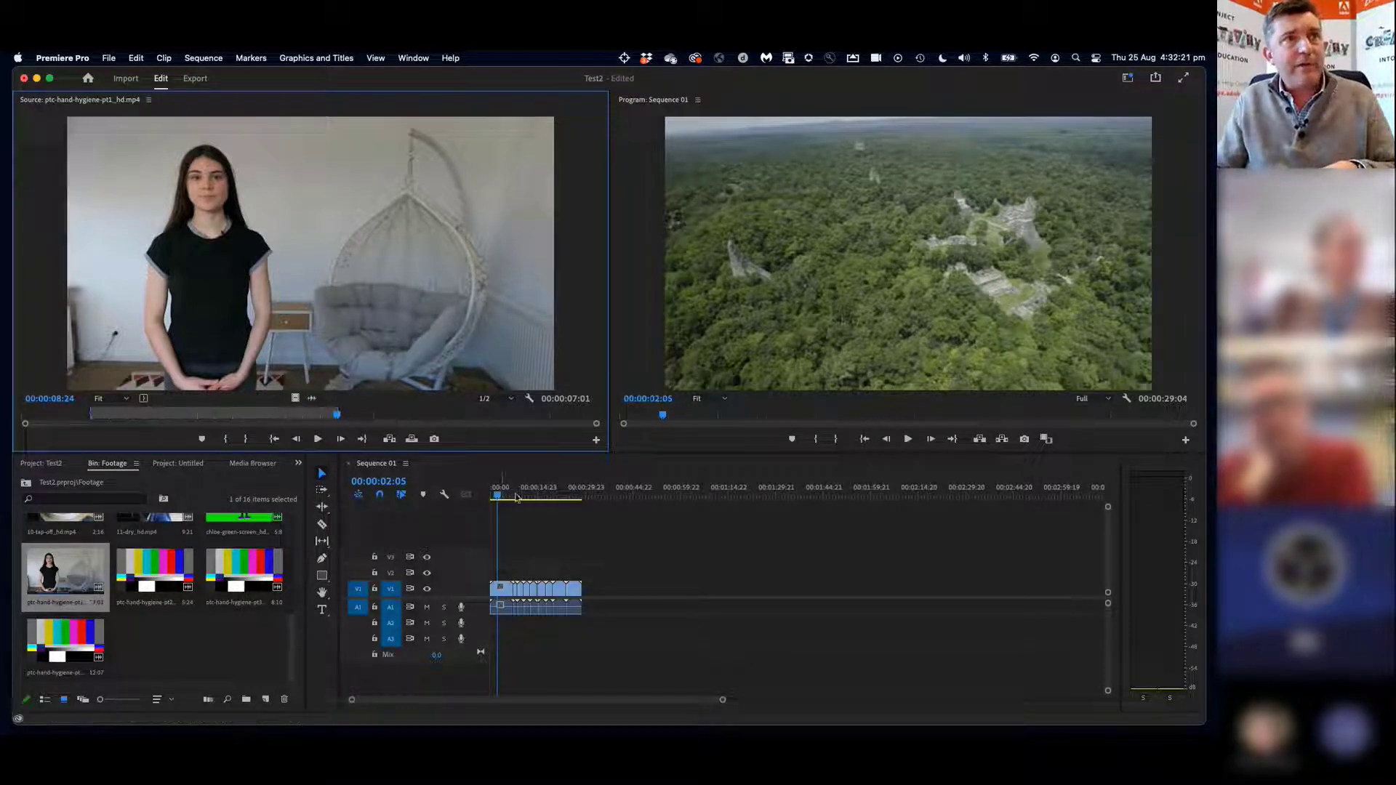
Drop the marked presenter range onto V1/A1 right after the hut clip
click(492, 500)
drag(492, 502, 582, 501)
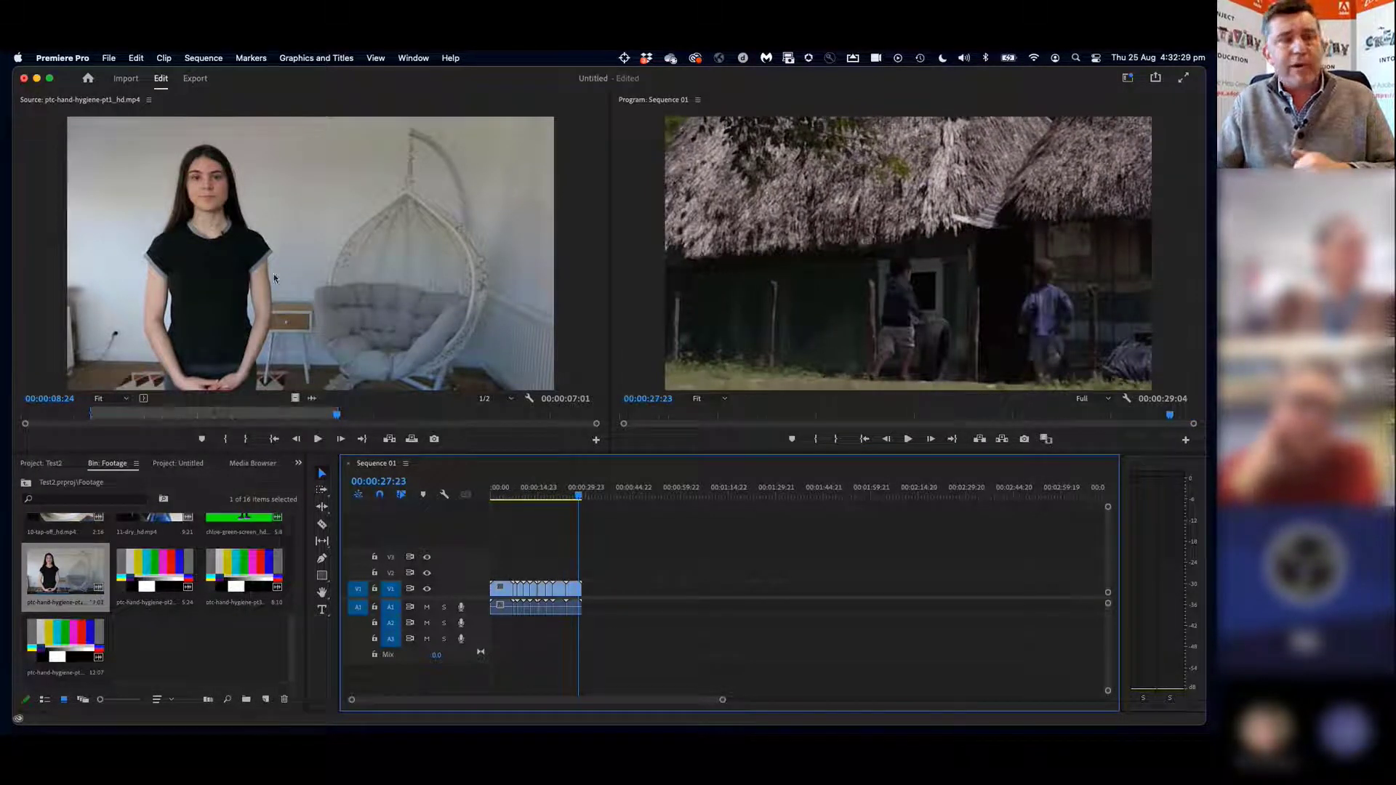
click(298, 274)
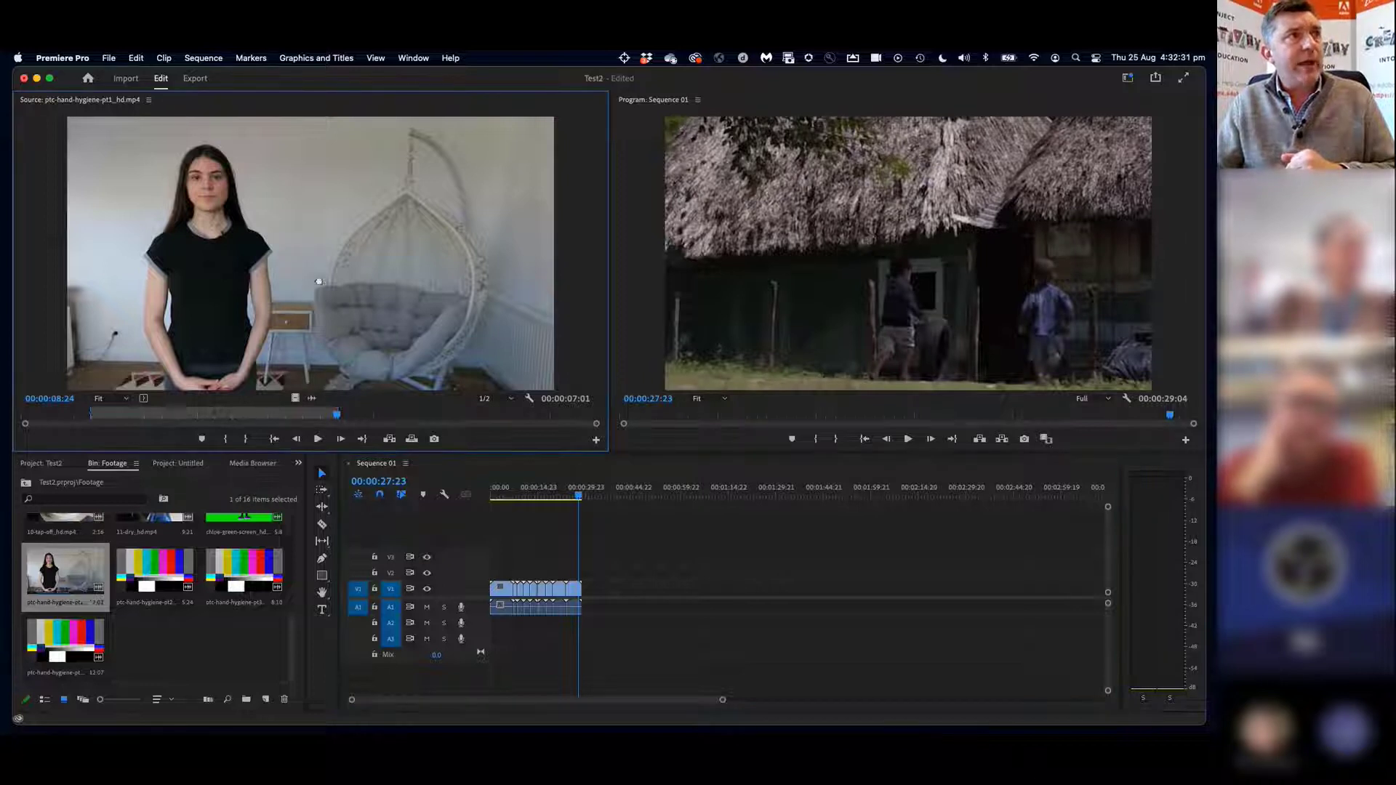
drag(381, 335, 609, 596)
click(584, 496)
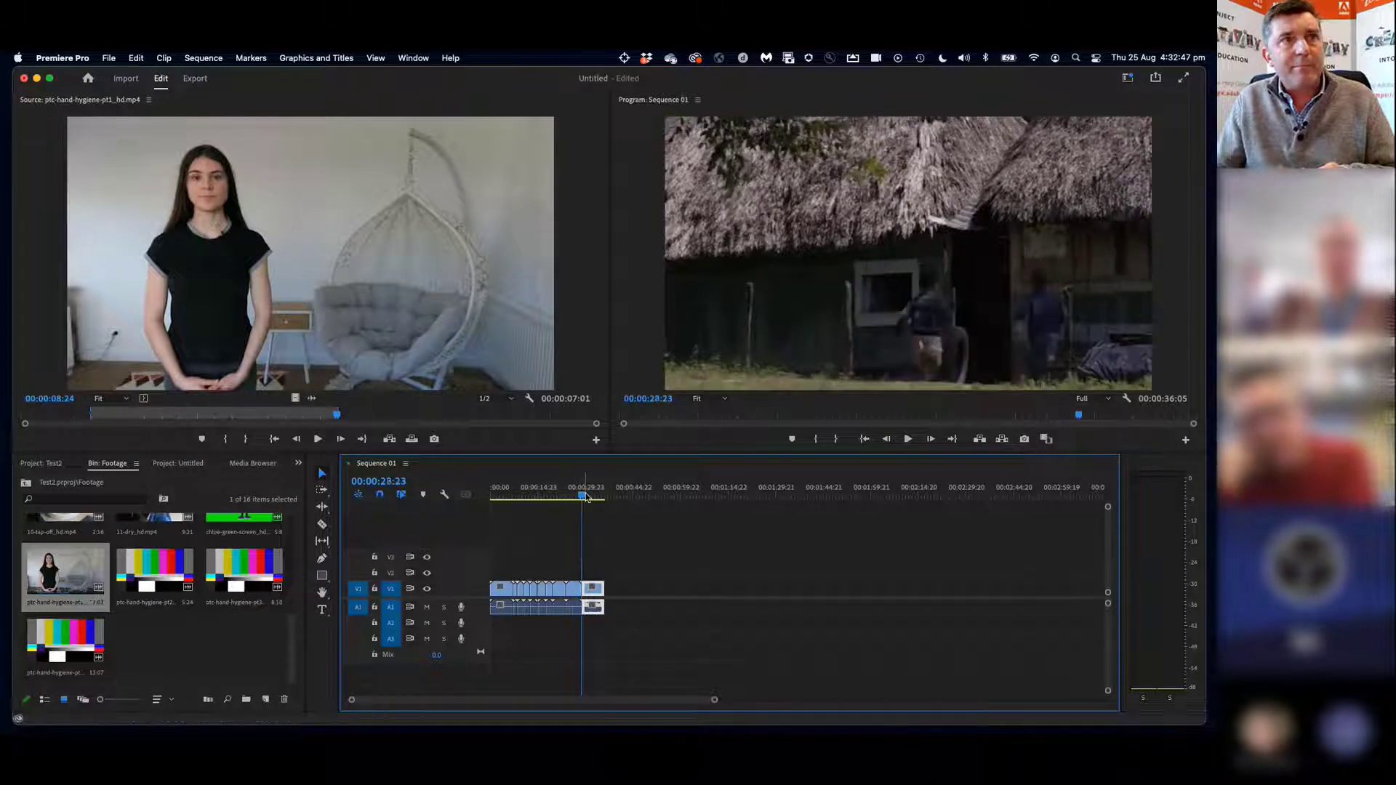
Play back the new edit and scrub the playhead back to 27:09
click(907, 438)
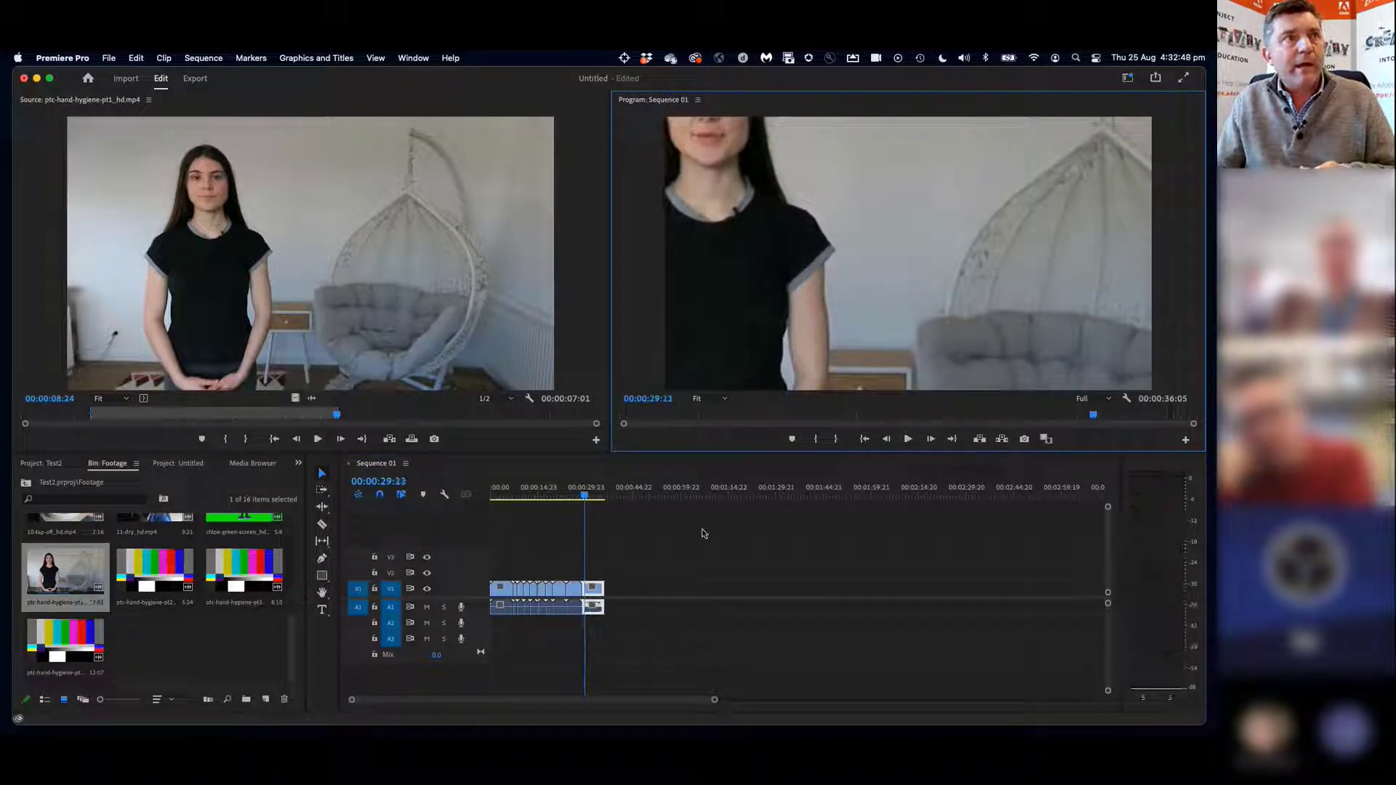
click(589, 496)
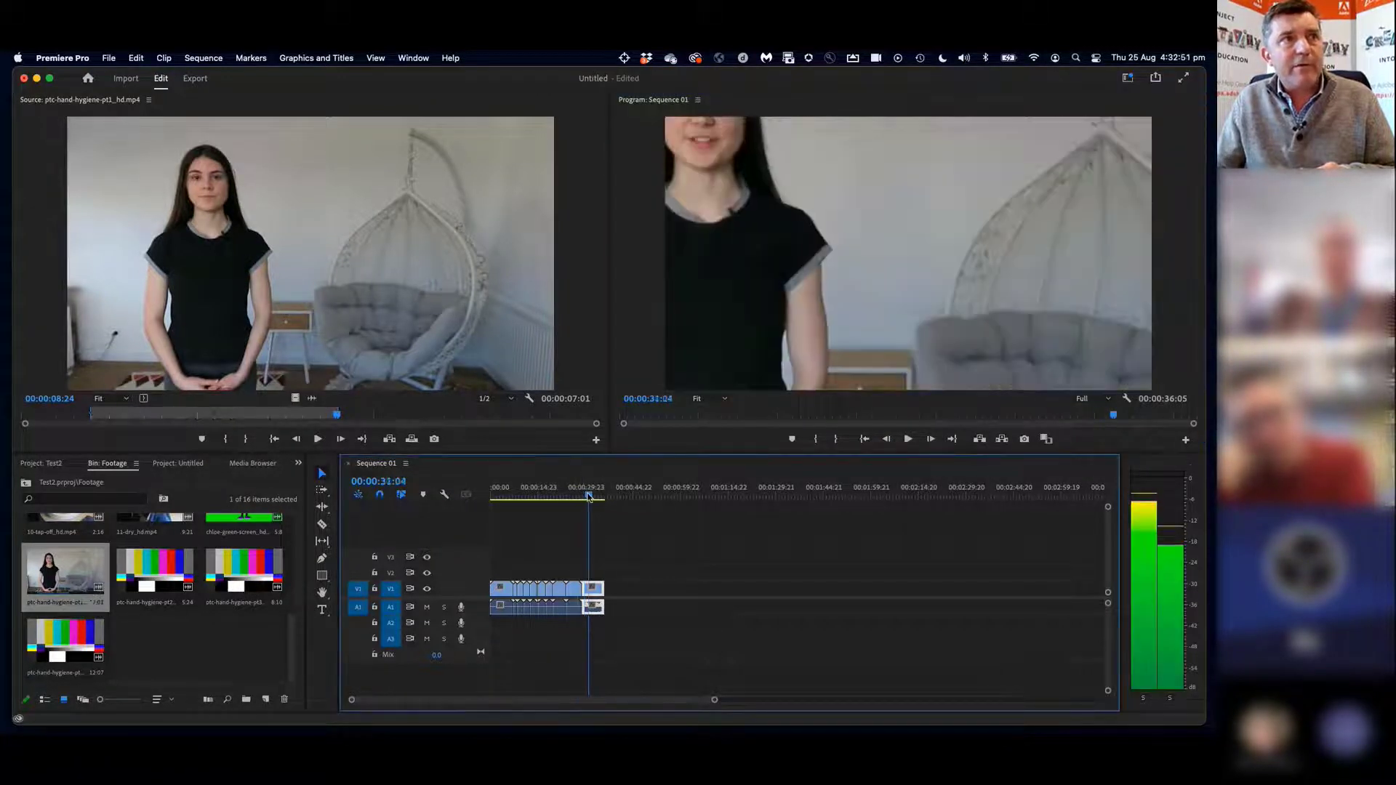
click(587, 493)
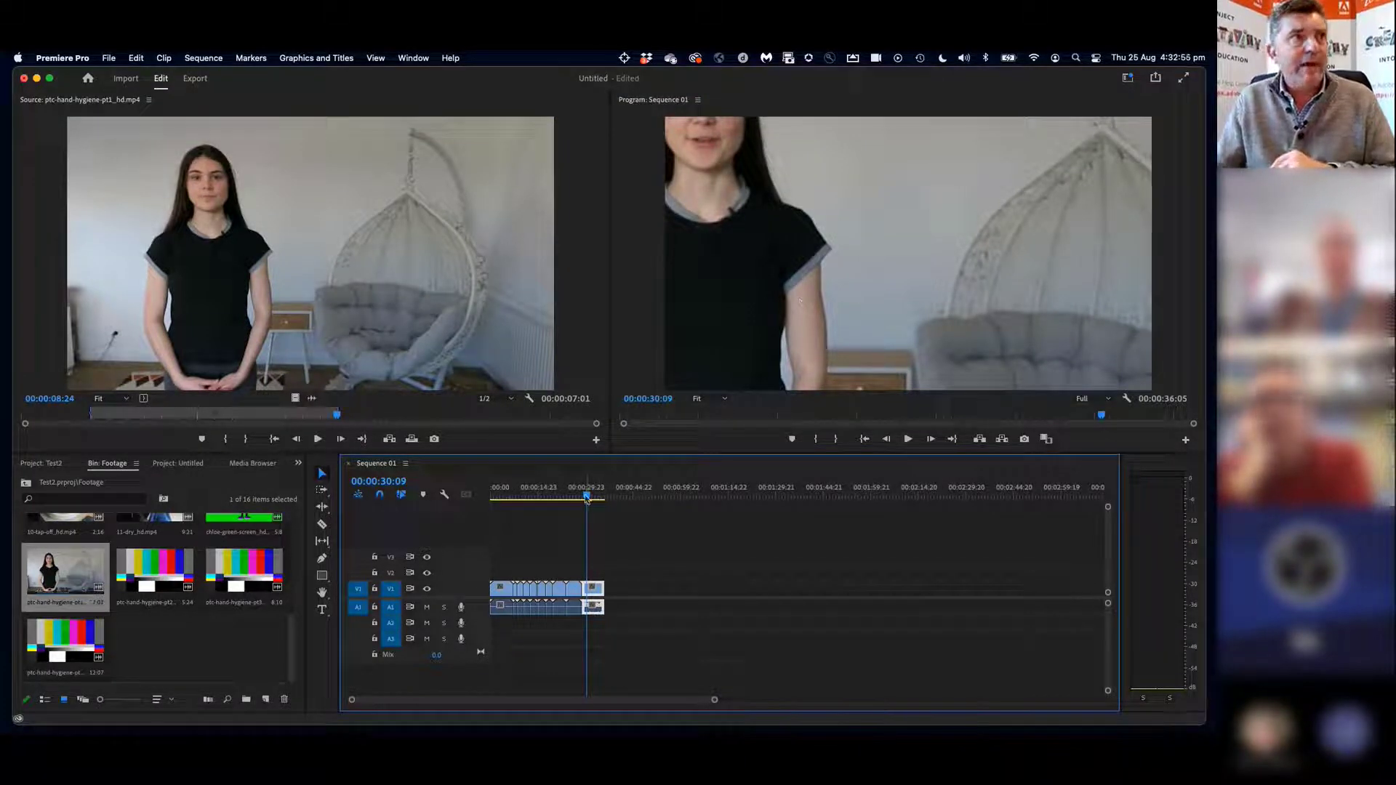
drag(587, 500, 576, 500)
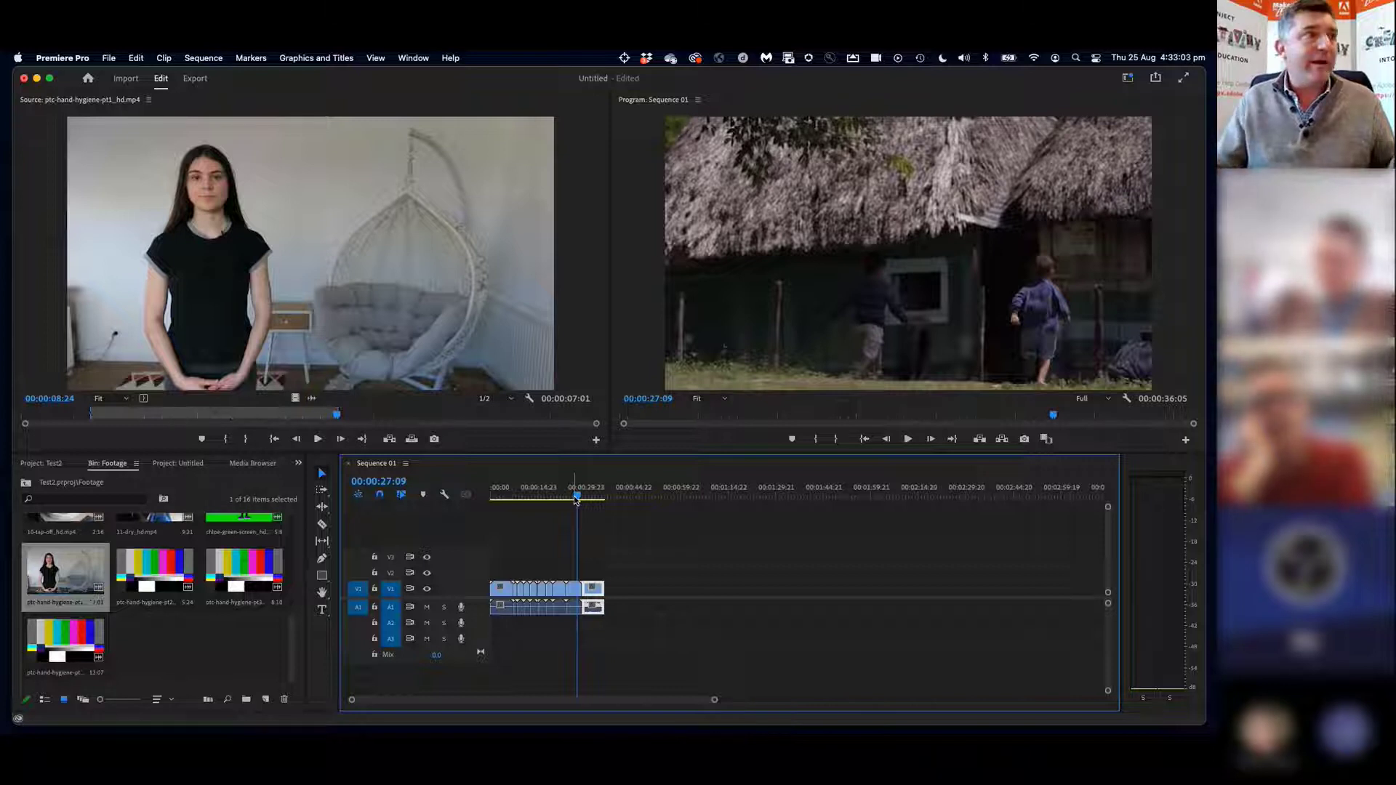
scroll(157, 582, up, 10)
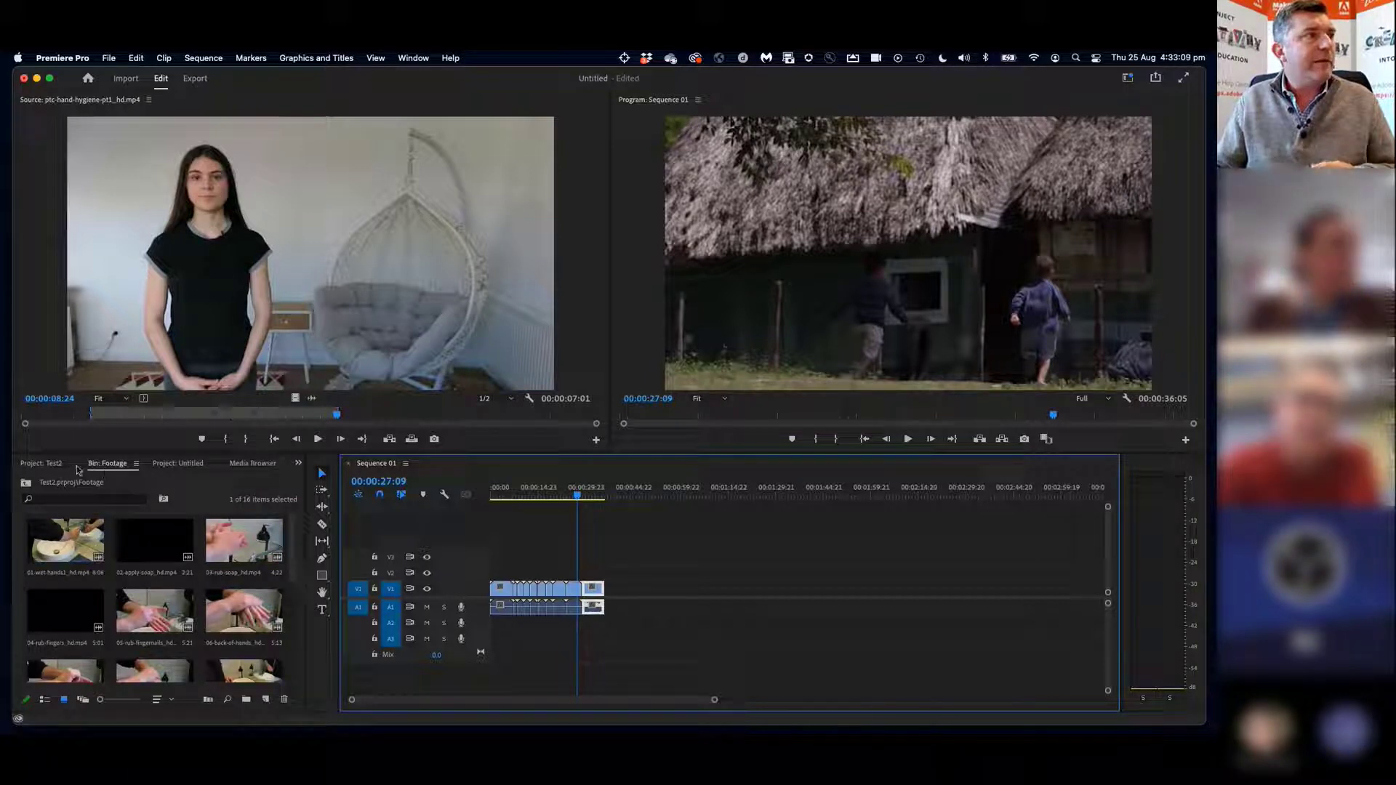
Open the Stills folder of hand-washing images as a bin
click(56, 466)
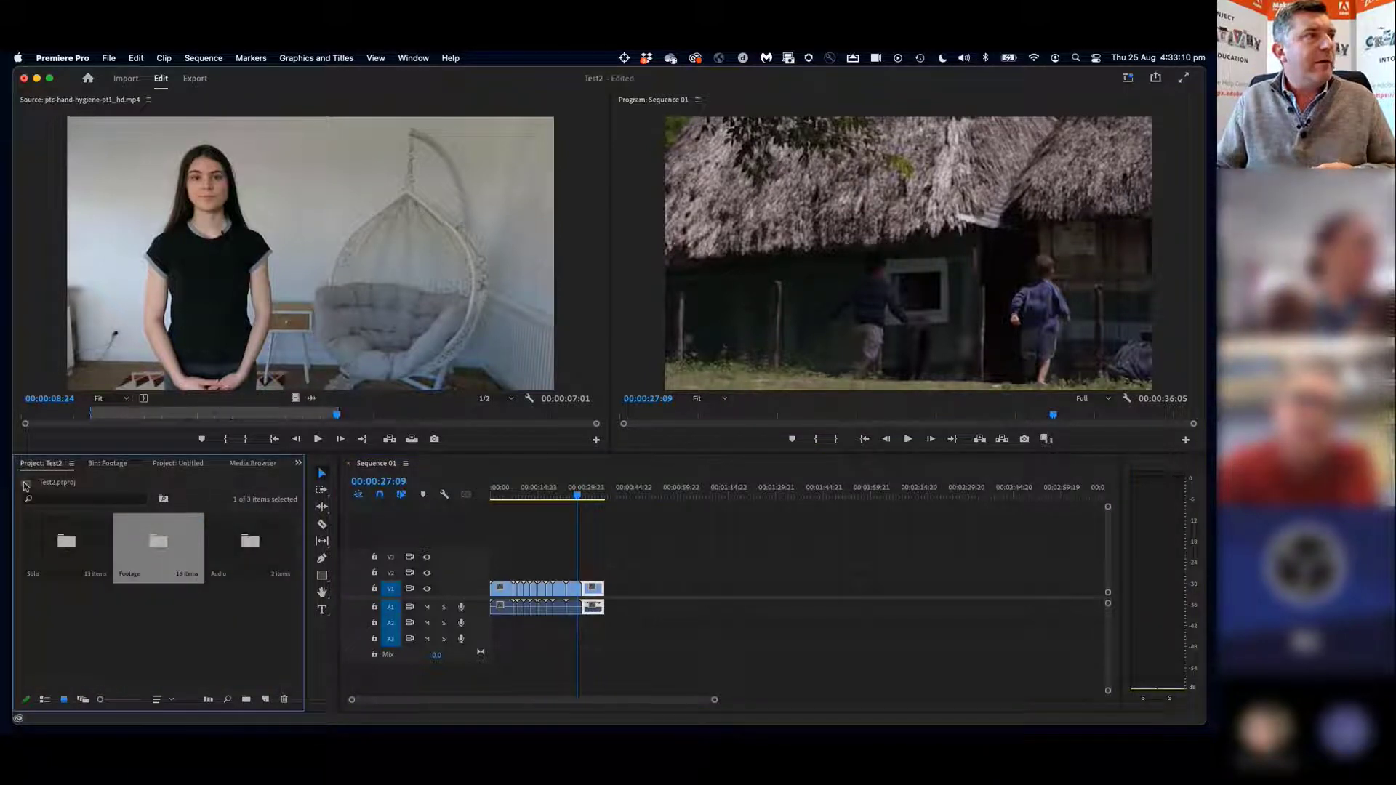
click(71, 543)
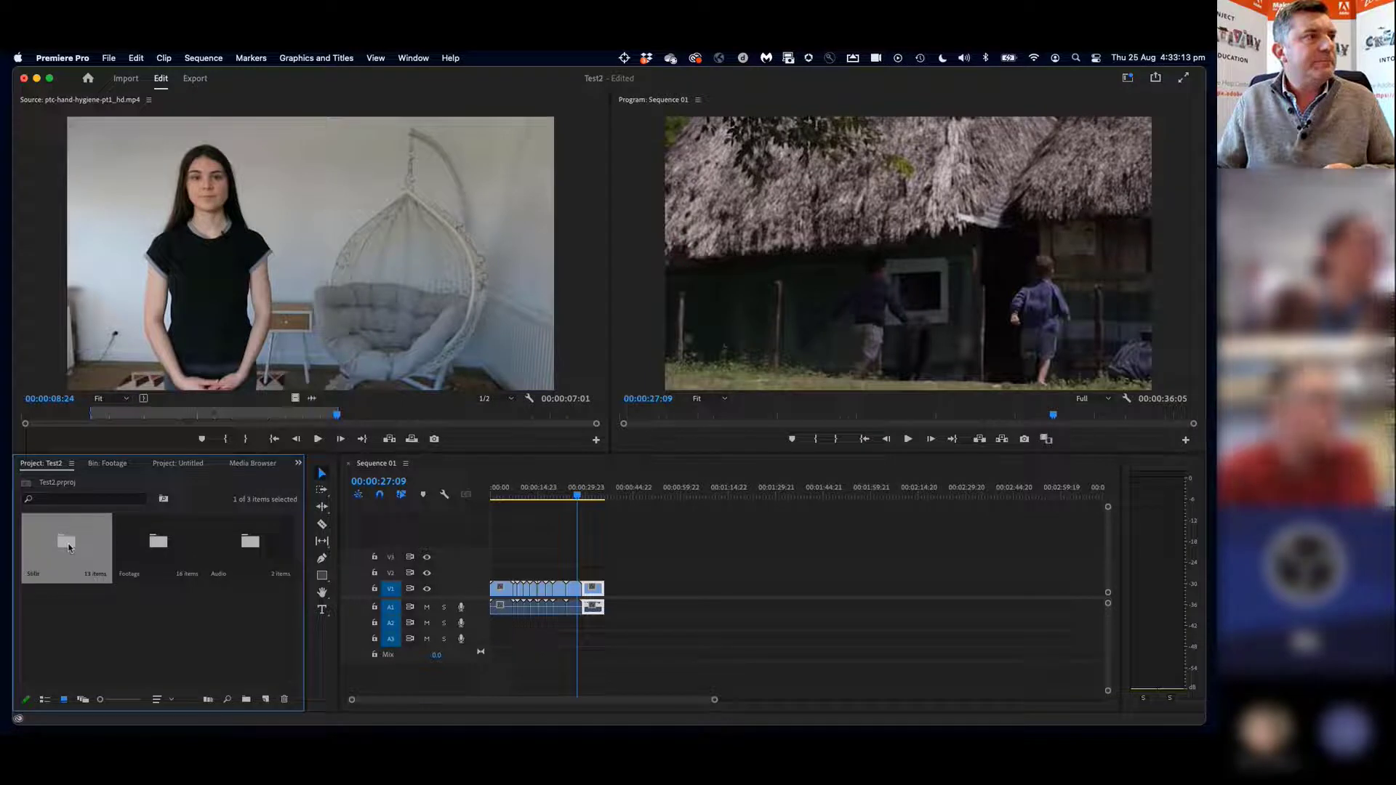
double_click(68, 546)
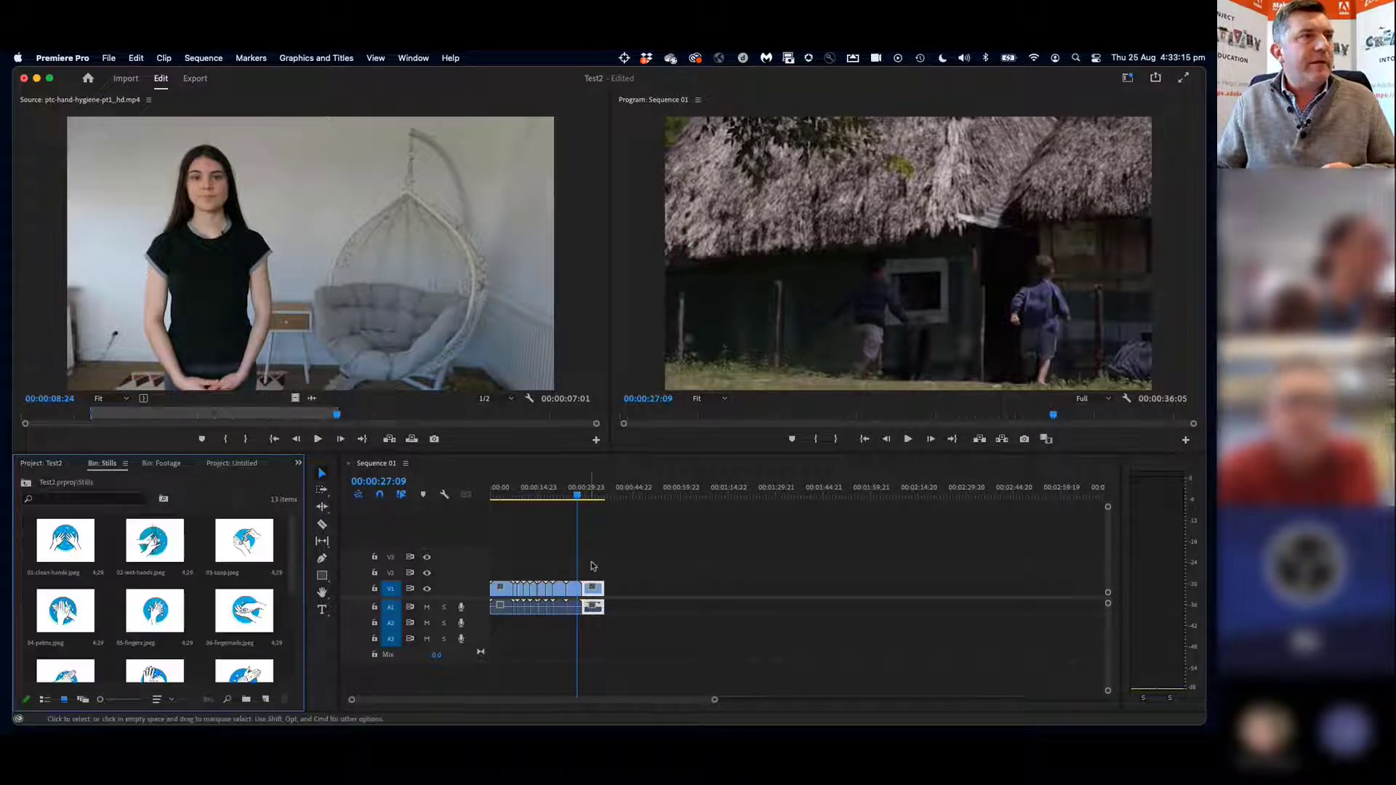
Play Sequence 01 and set the playhead to 33:04
click(581, 499)
key(space)
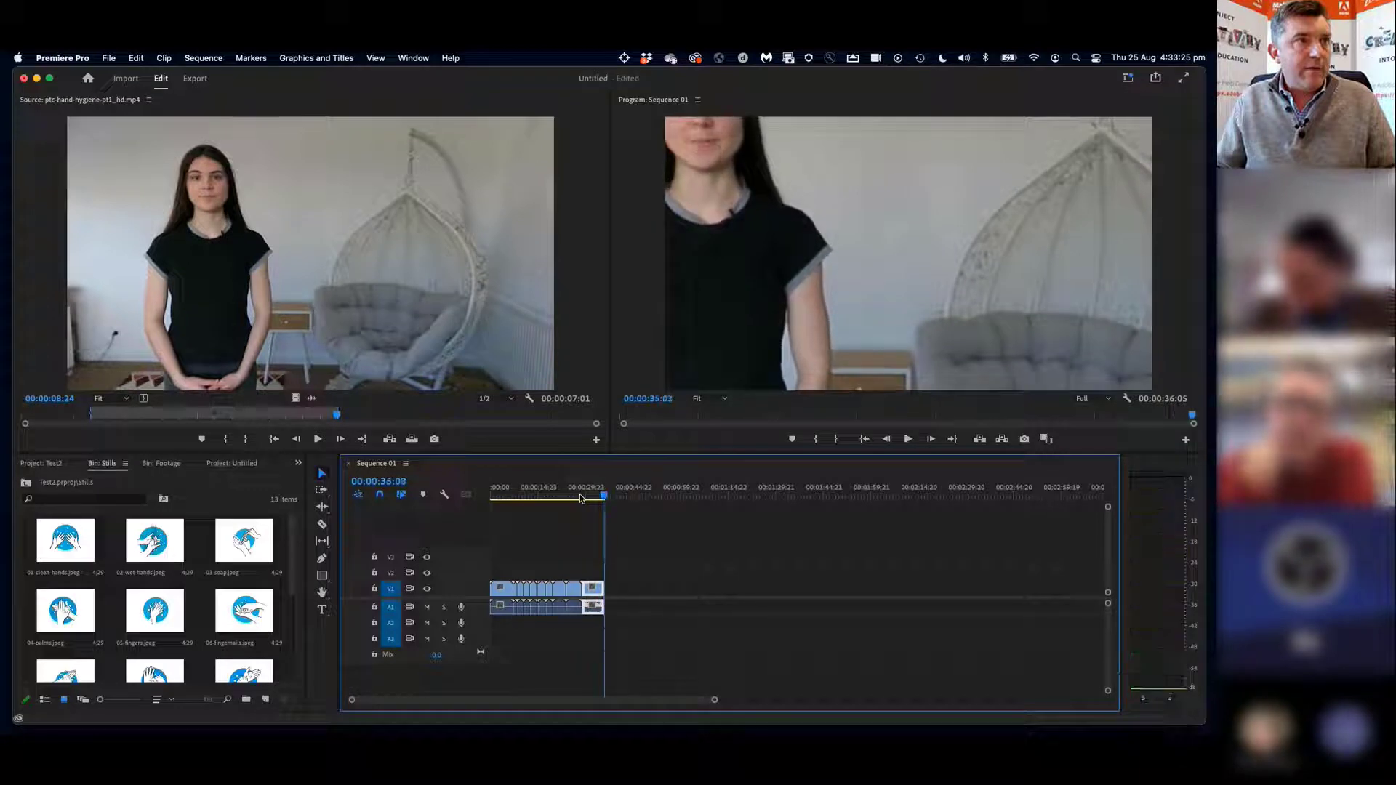
click(596, 497)
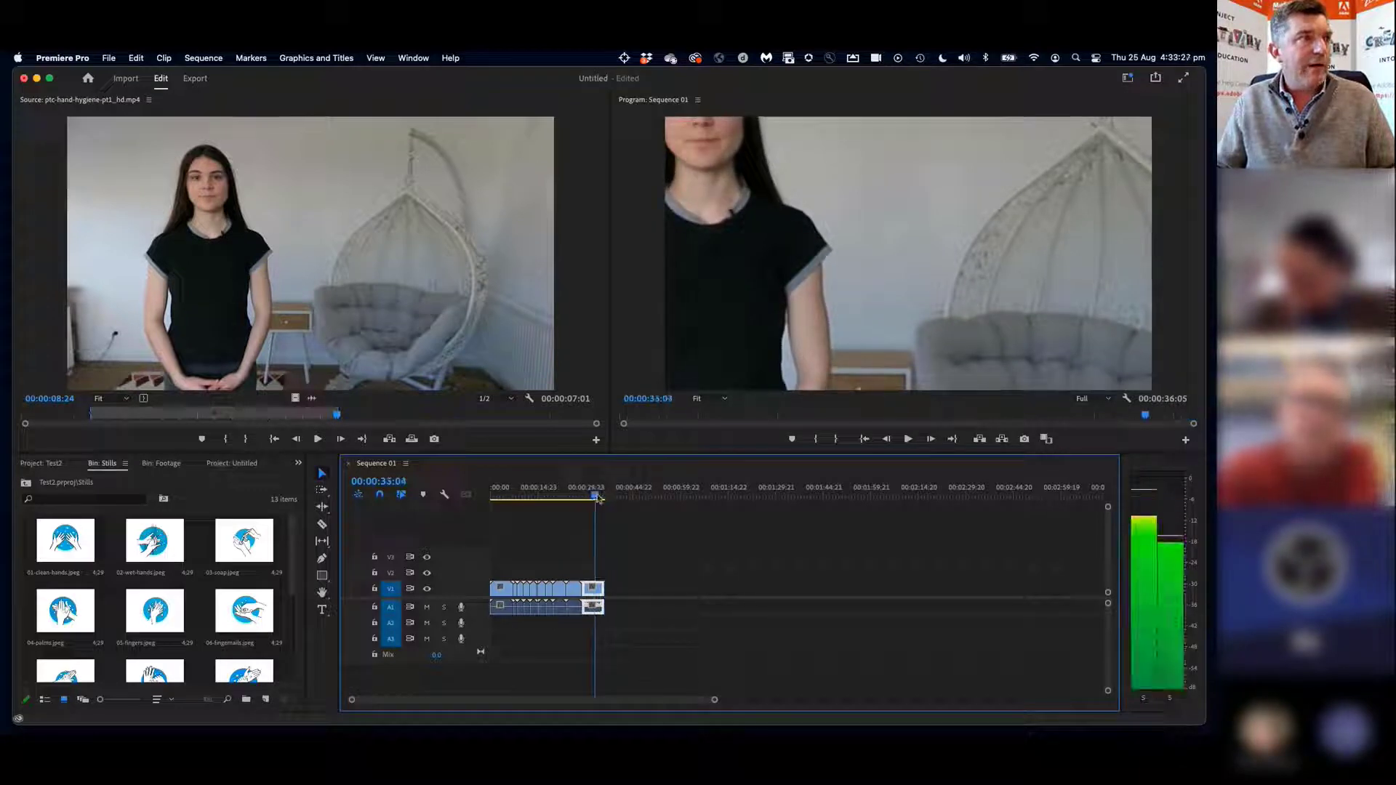
Load 01-clean-hands.jpeg and place it on V2 at 33:04 above the presenter clip
double_click(74, 552)
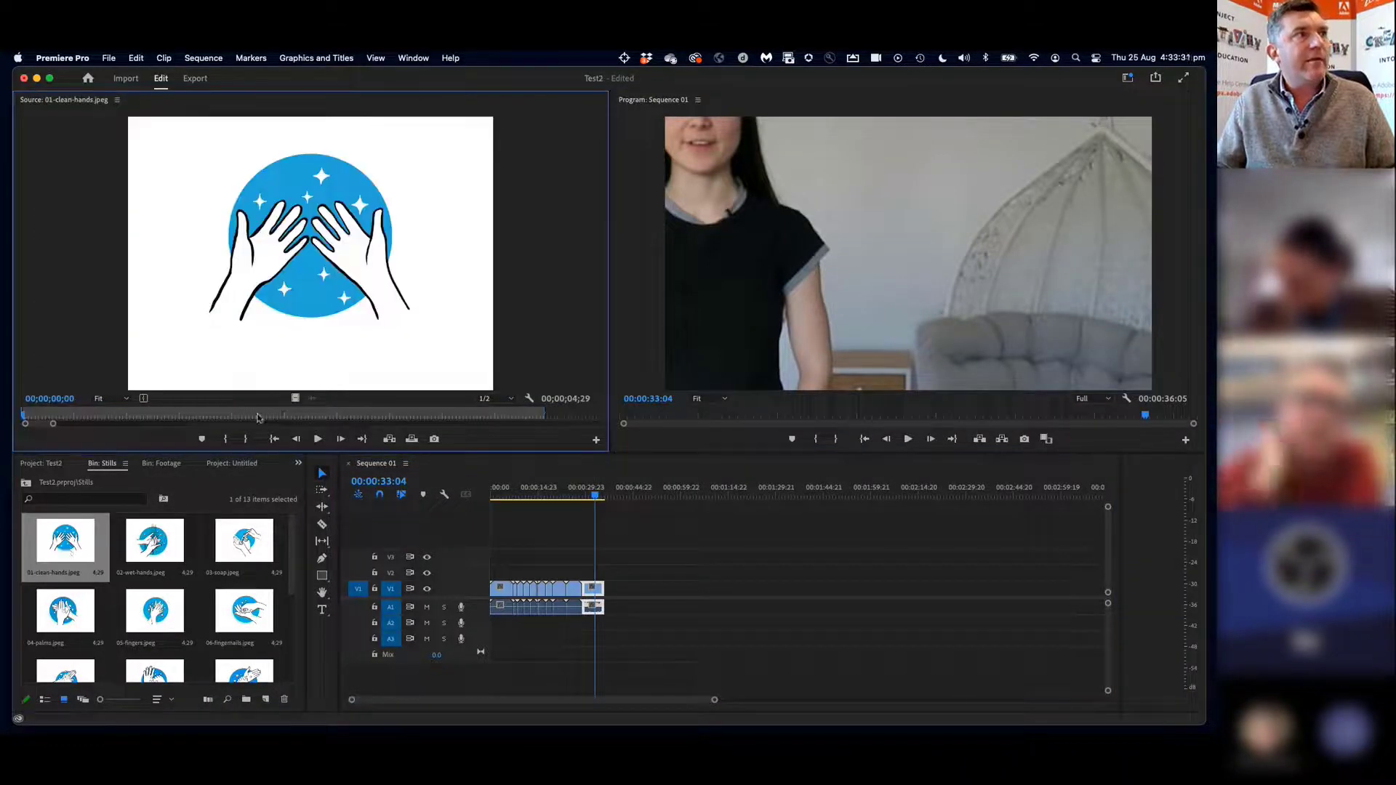
click(211, 416)
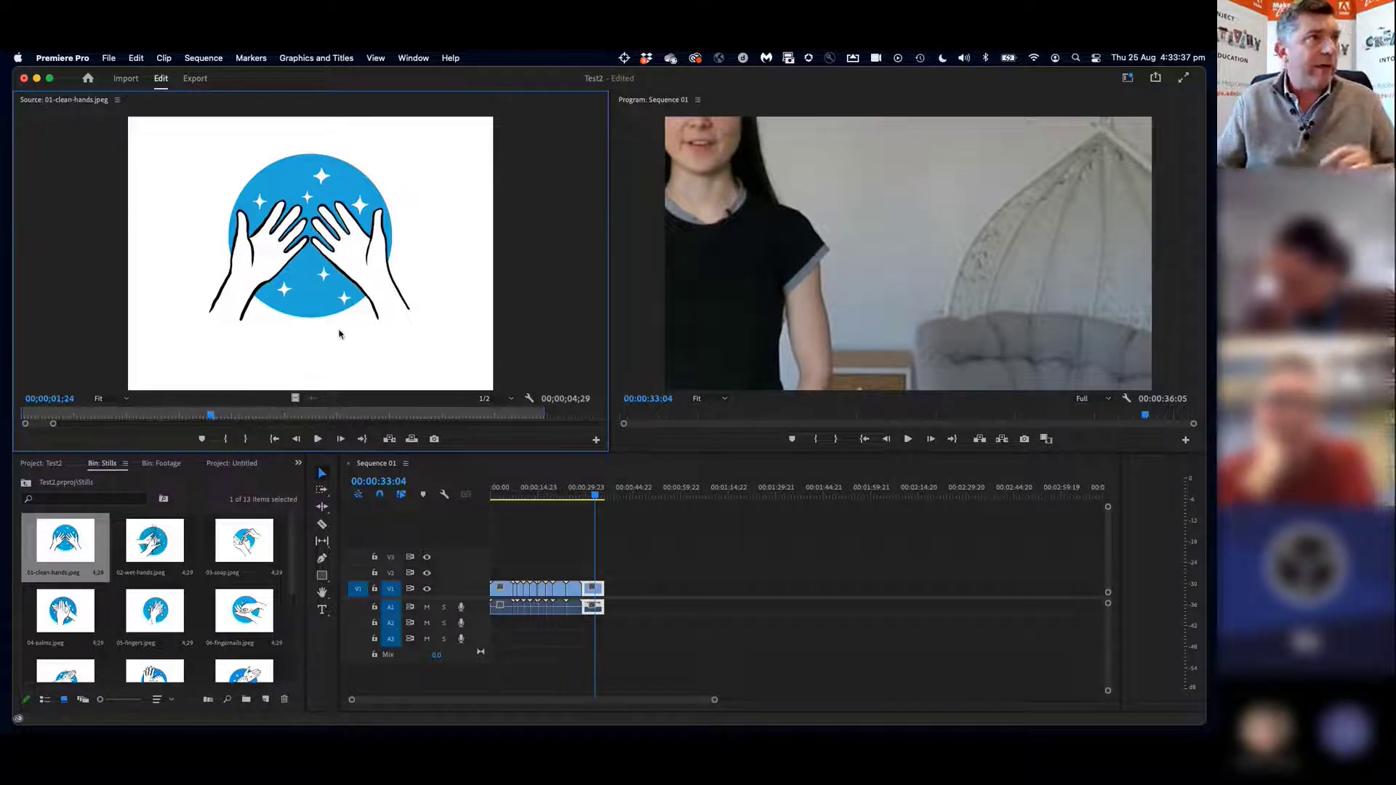
drag(296, 398, 603, 576)
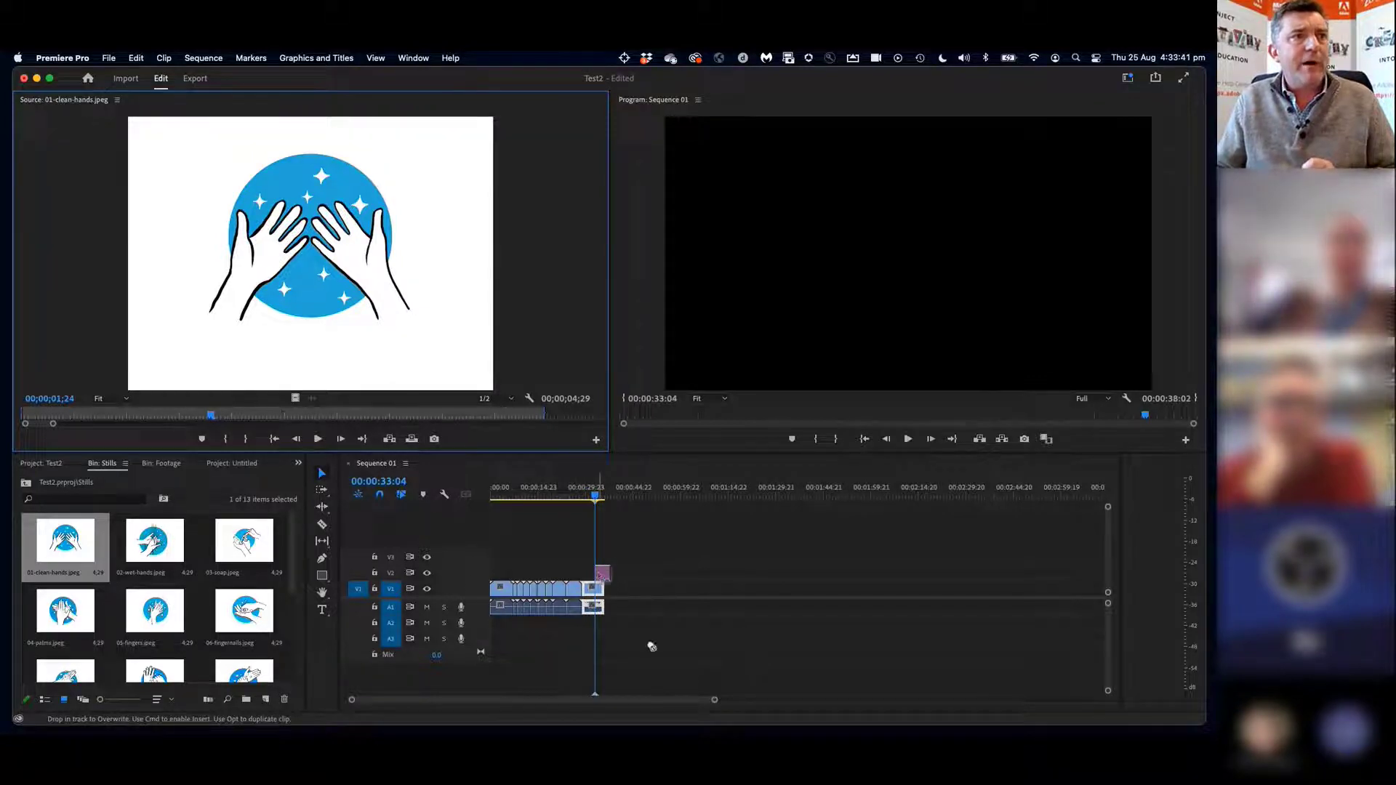
drag(651, 646, 651, 646)
Zoom and scroll the Timeline to view the still on V2
drag(713, 702, 670, 703)
scroll(627, 707, right, 5)
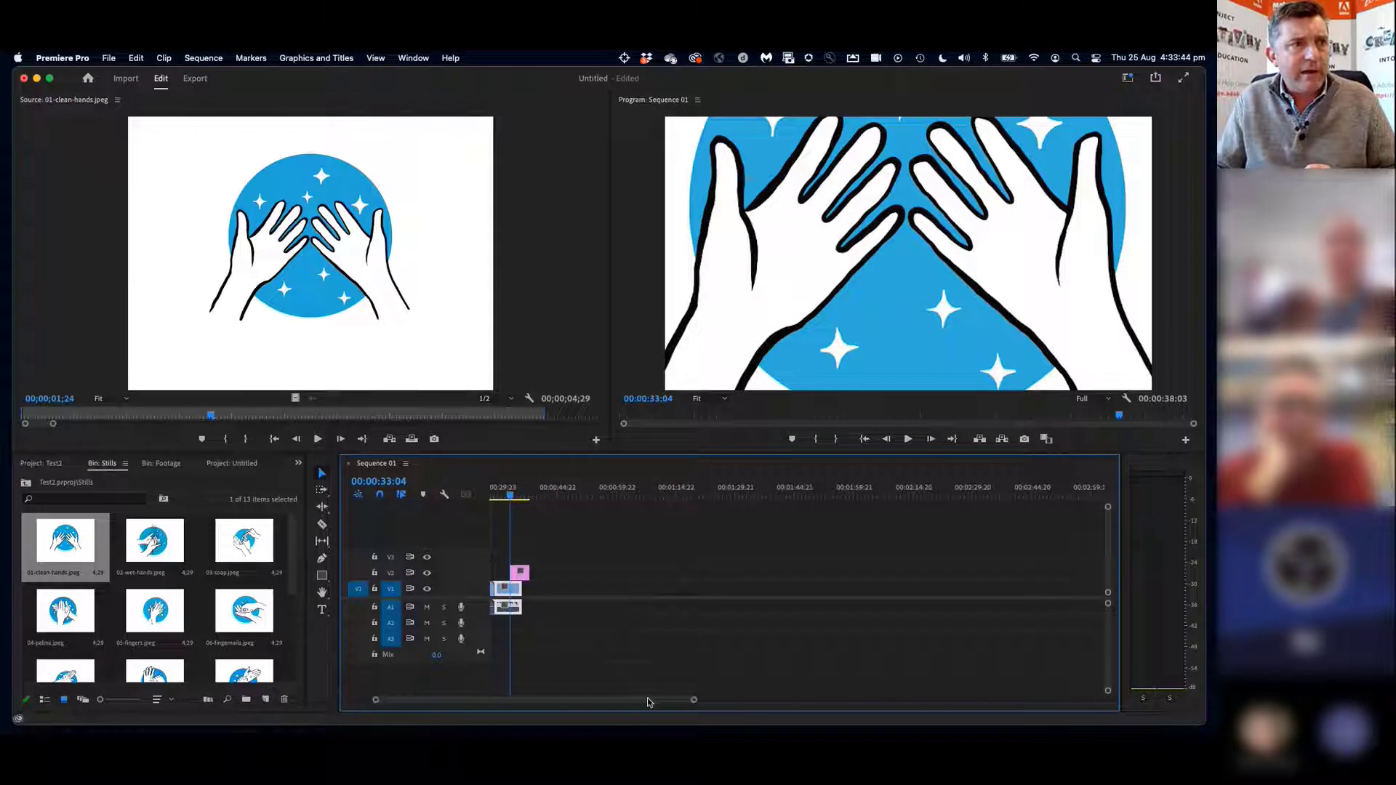
scroll(632, 702, left, 3)
scroll(631, 702, left, 3)
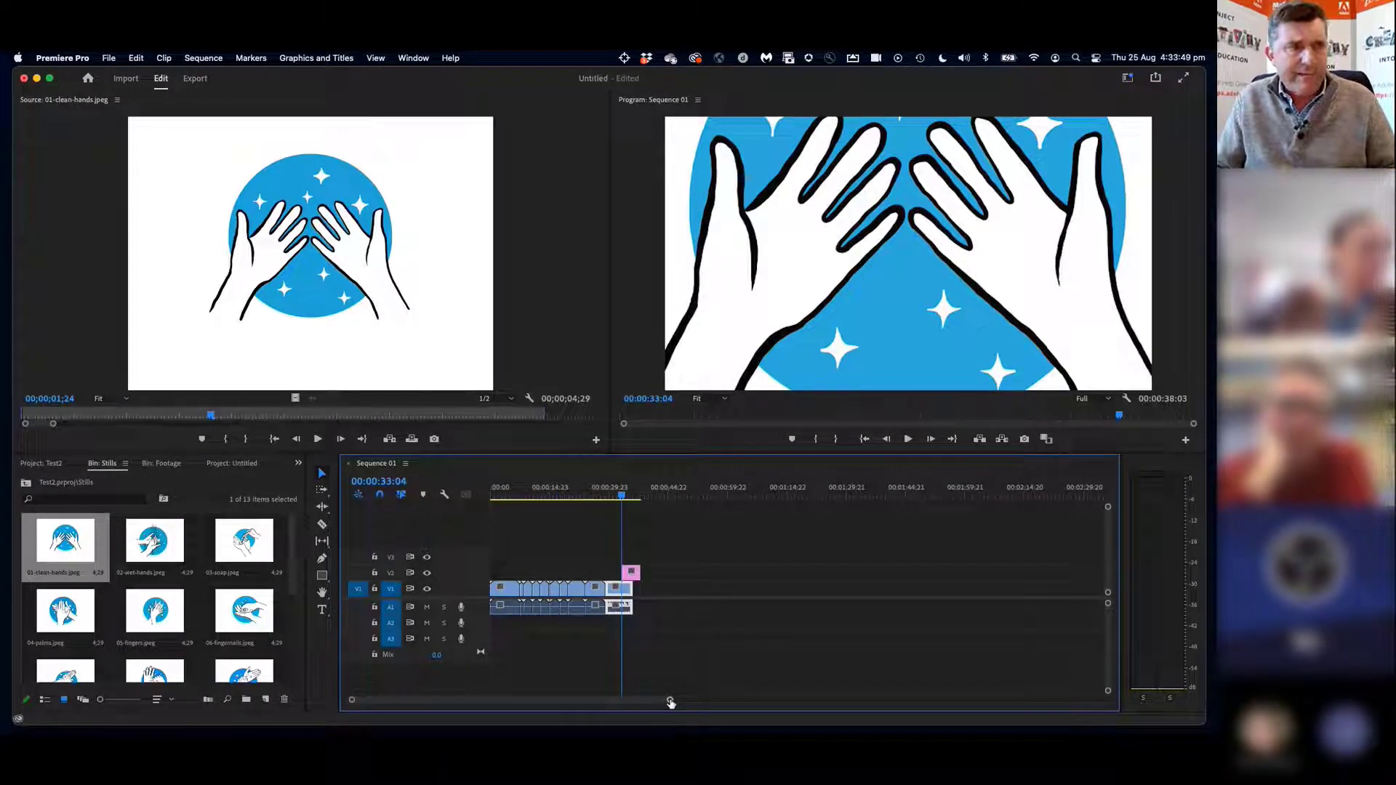
drag(670, 702, 545, 704)
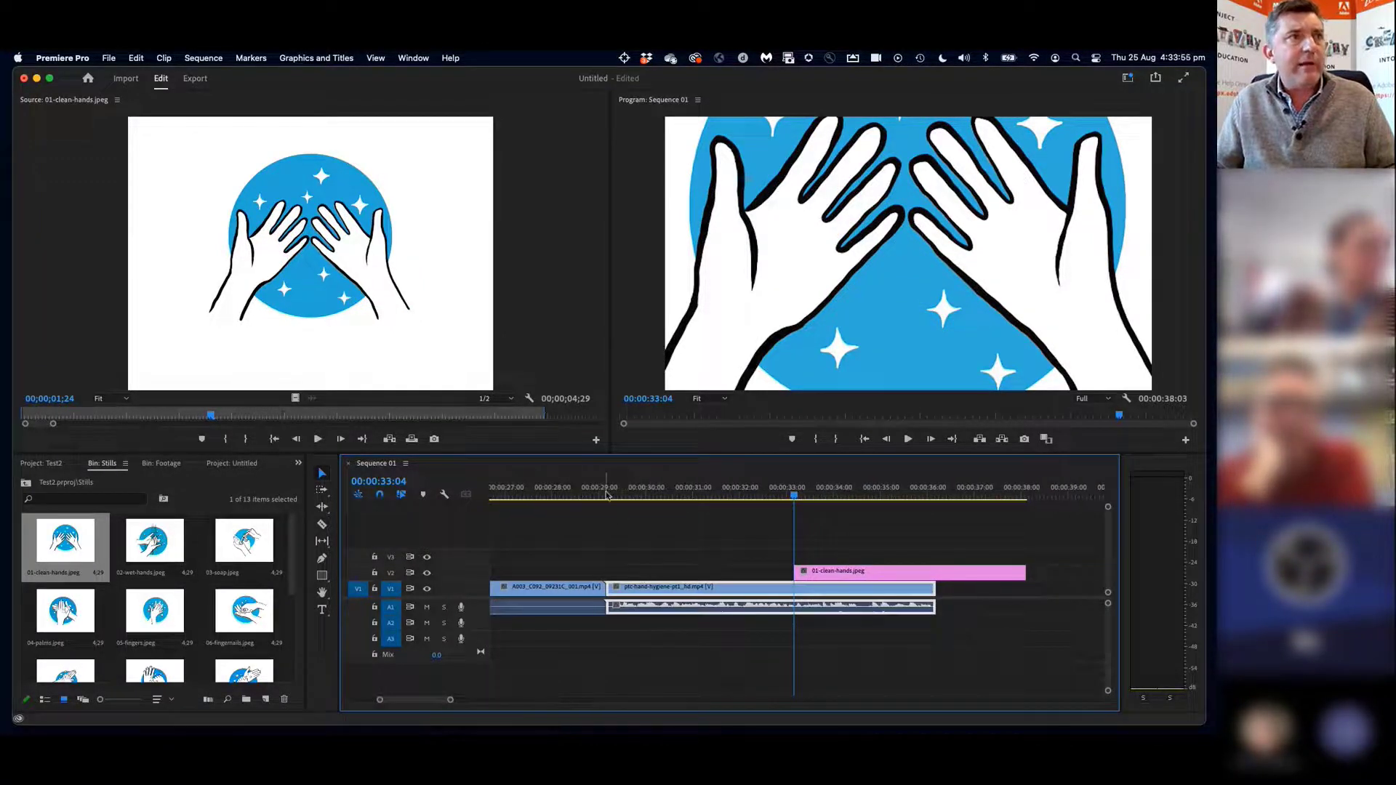
Play to 35:01 and shift the clean-hands still on V2 later to start there
click(607, 495)
key(space)
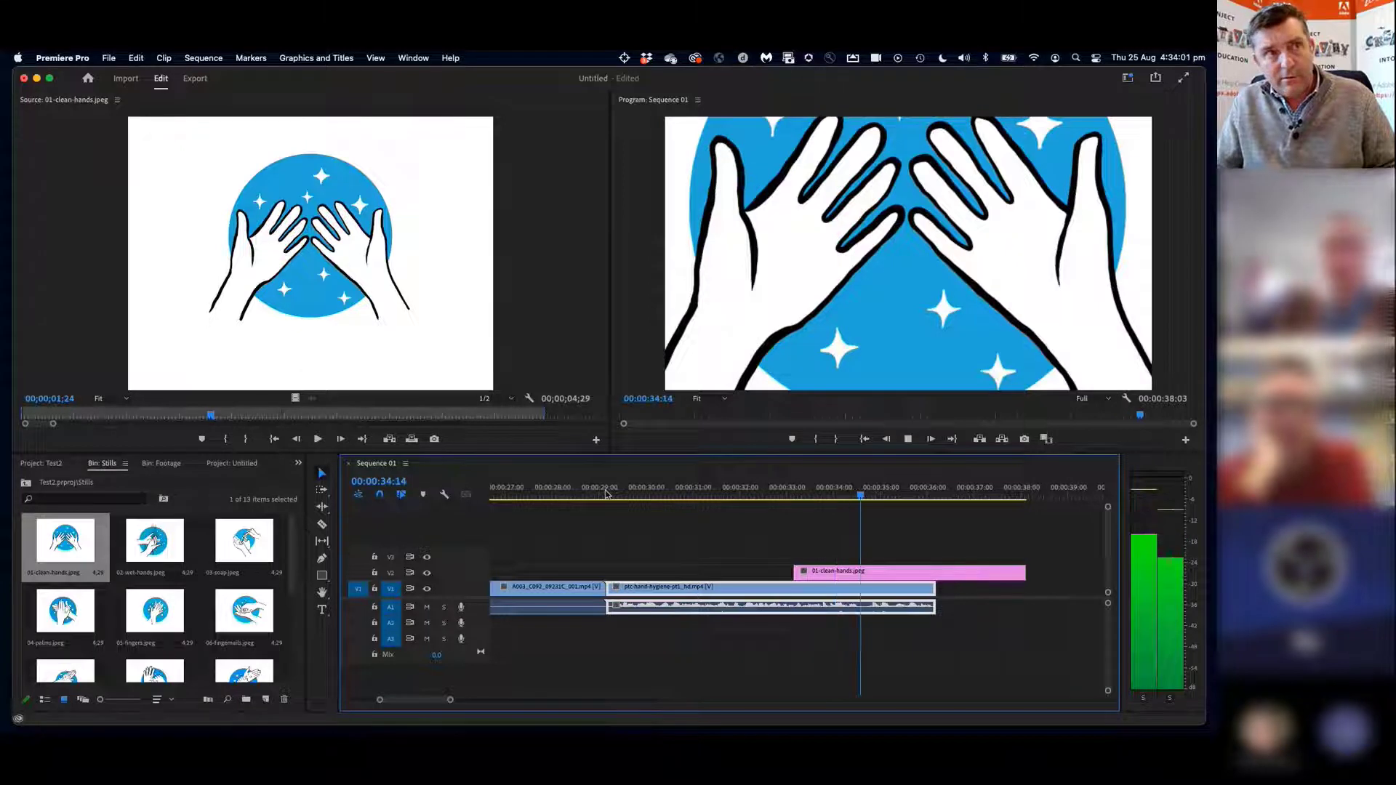
key(space)
drag(838, 564, 922, 579)
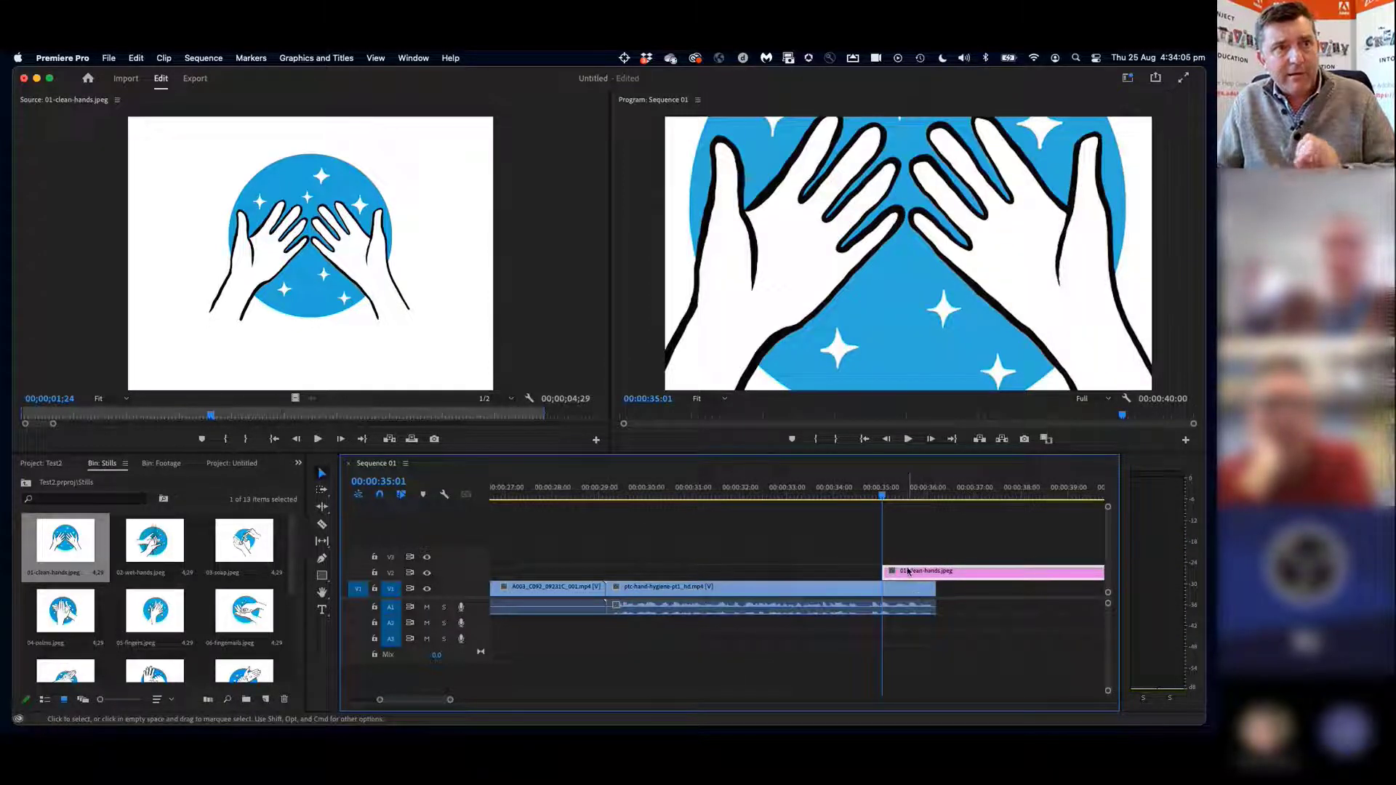
Replay the edit, zoom the Timeline out and move the playhead to 30:22
click(867, 497)
key(space)
key(space)
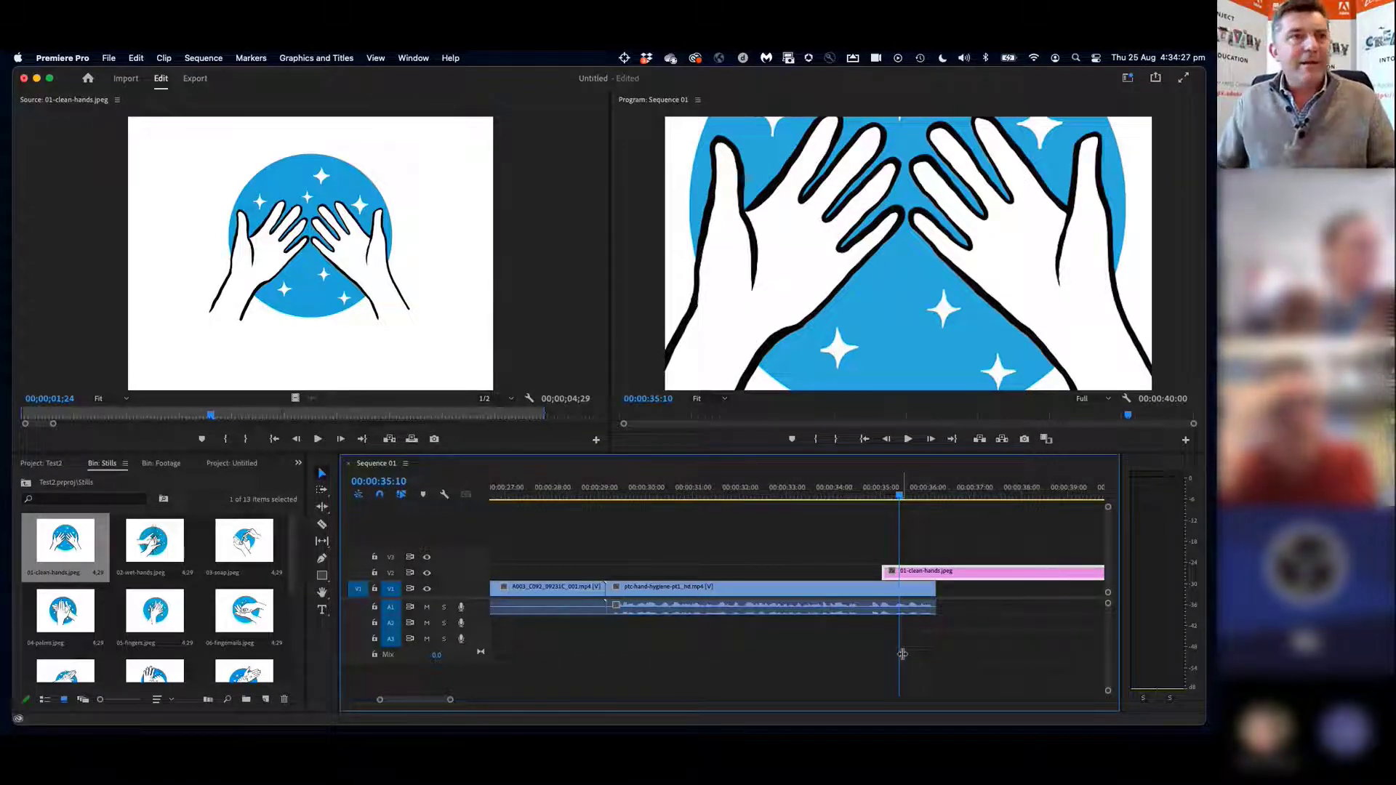
drag(450, 700, 488, 702)
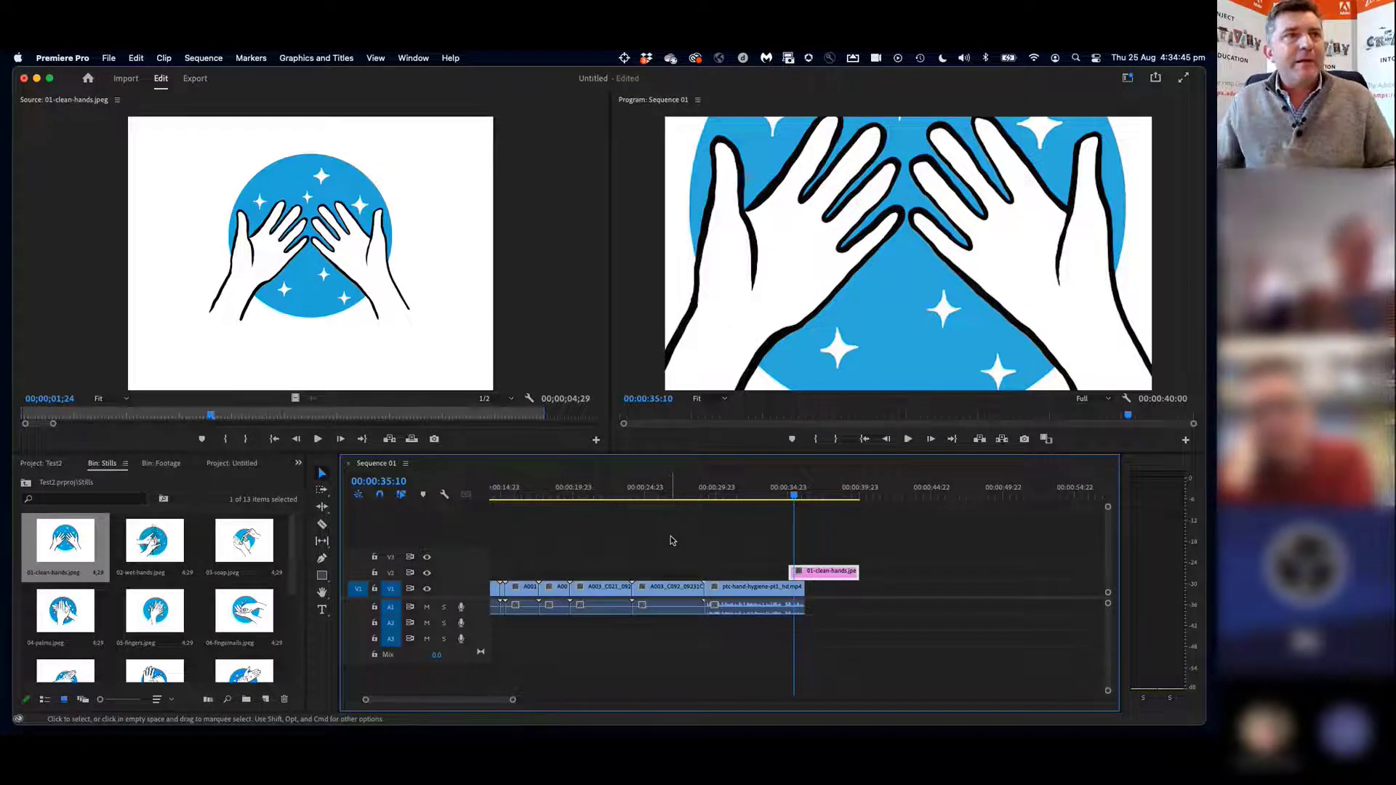
click(730, 495)
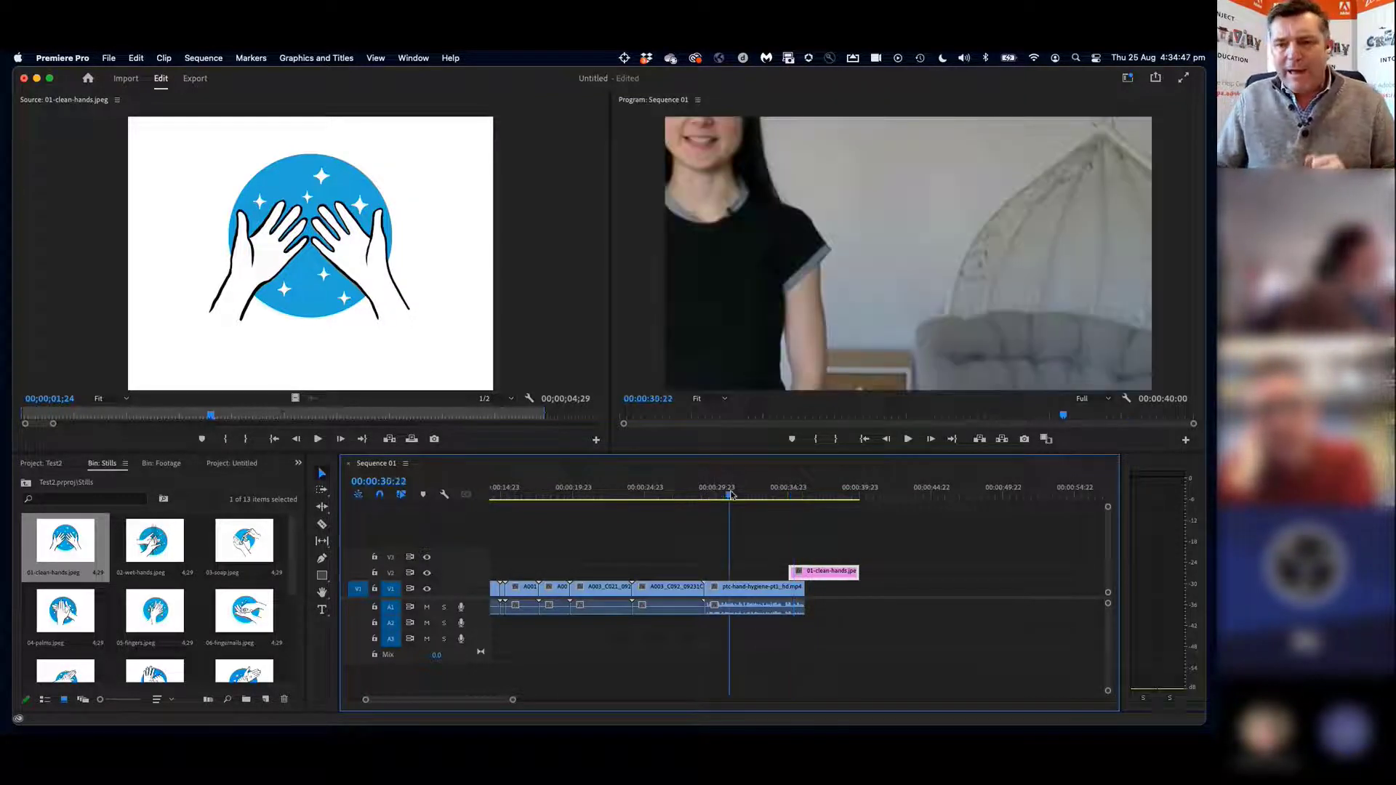
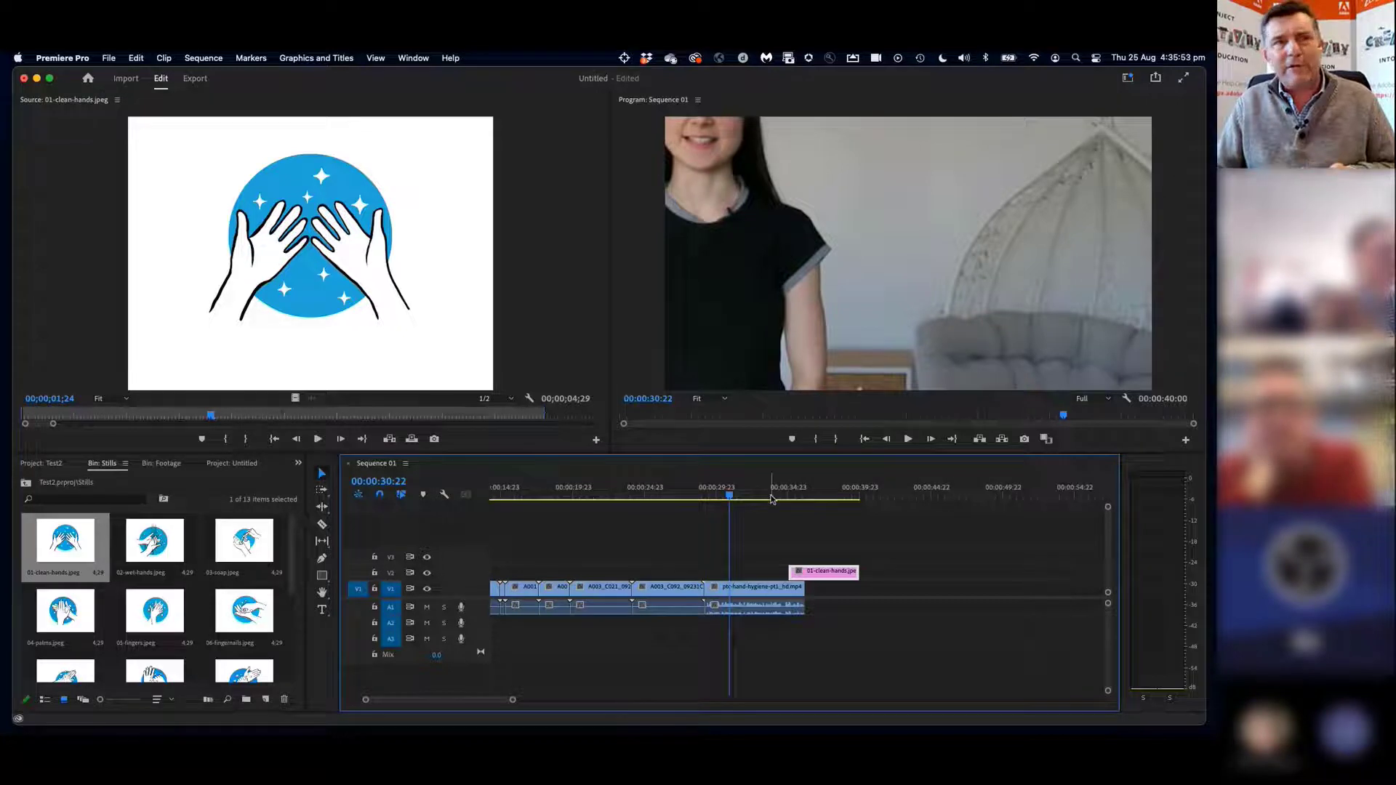
Move the hand-hygiene clip up to V3 and back to V1, then scrub to the presenter shot at 00:00:30:11
drag(773, 499, 797, 497)
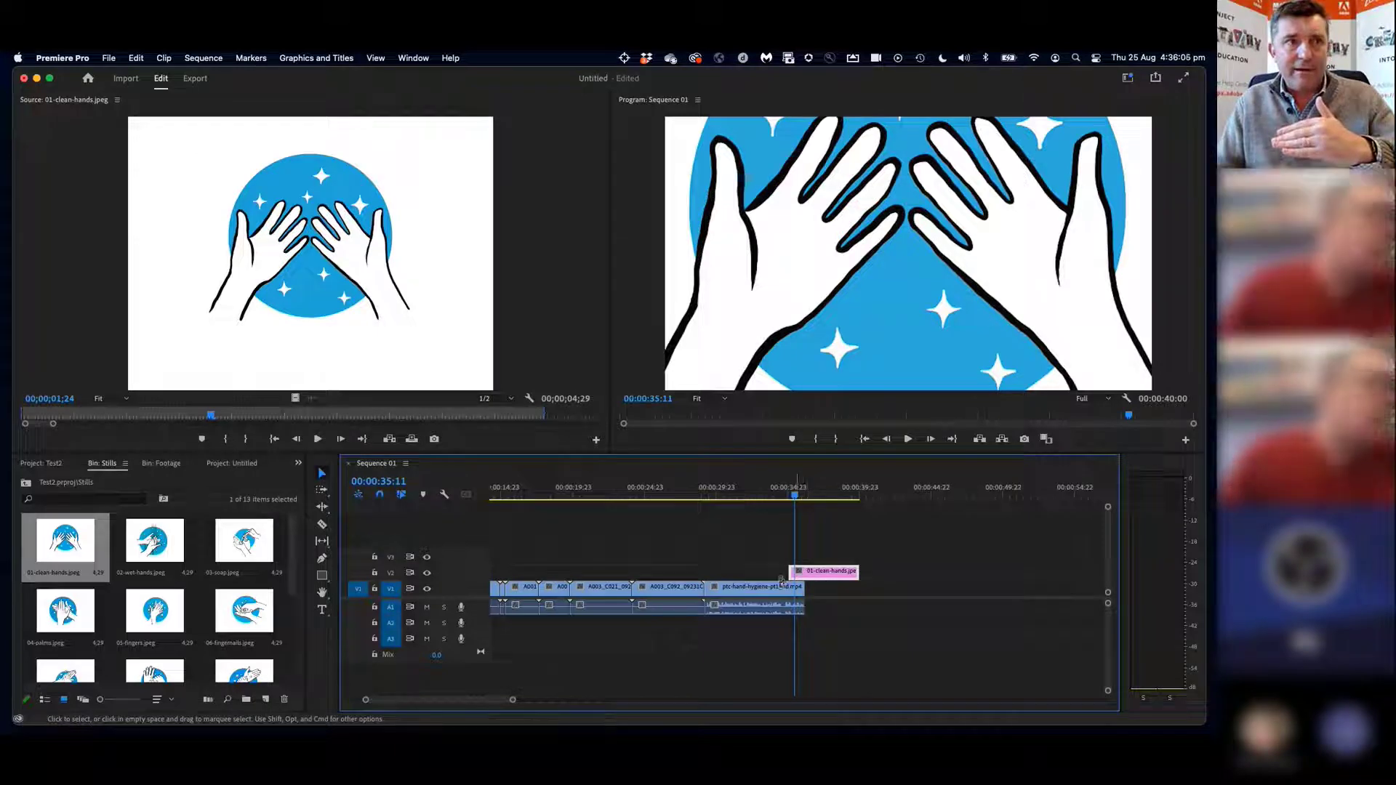
drag(772, 593, 807, 561)
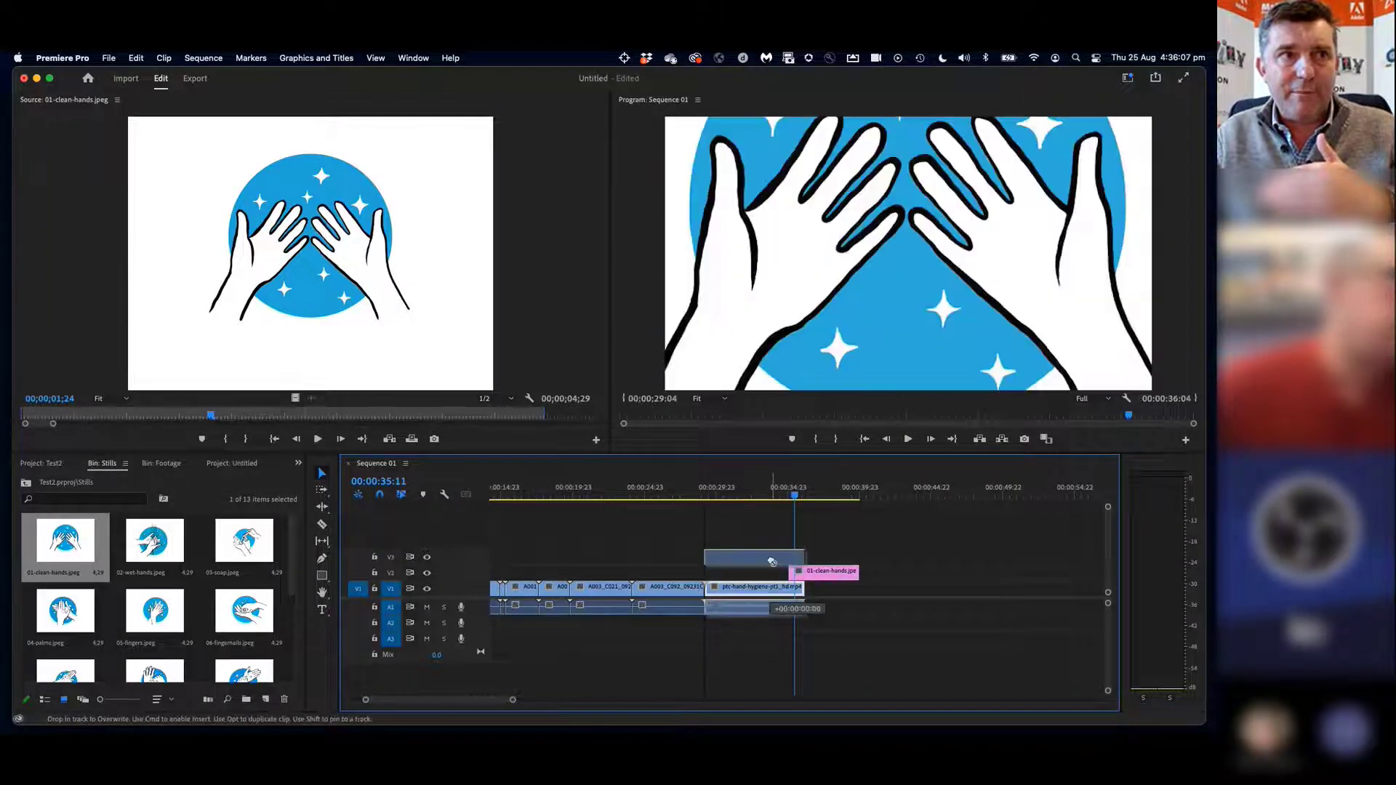
click(796, 496)
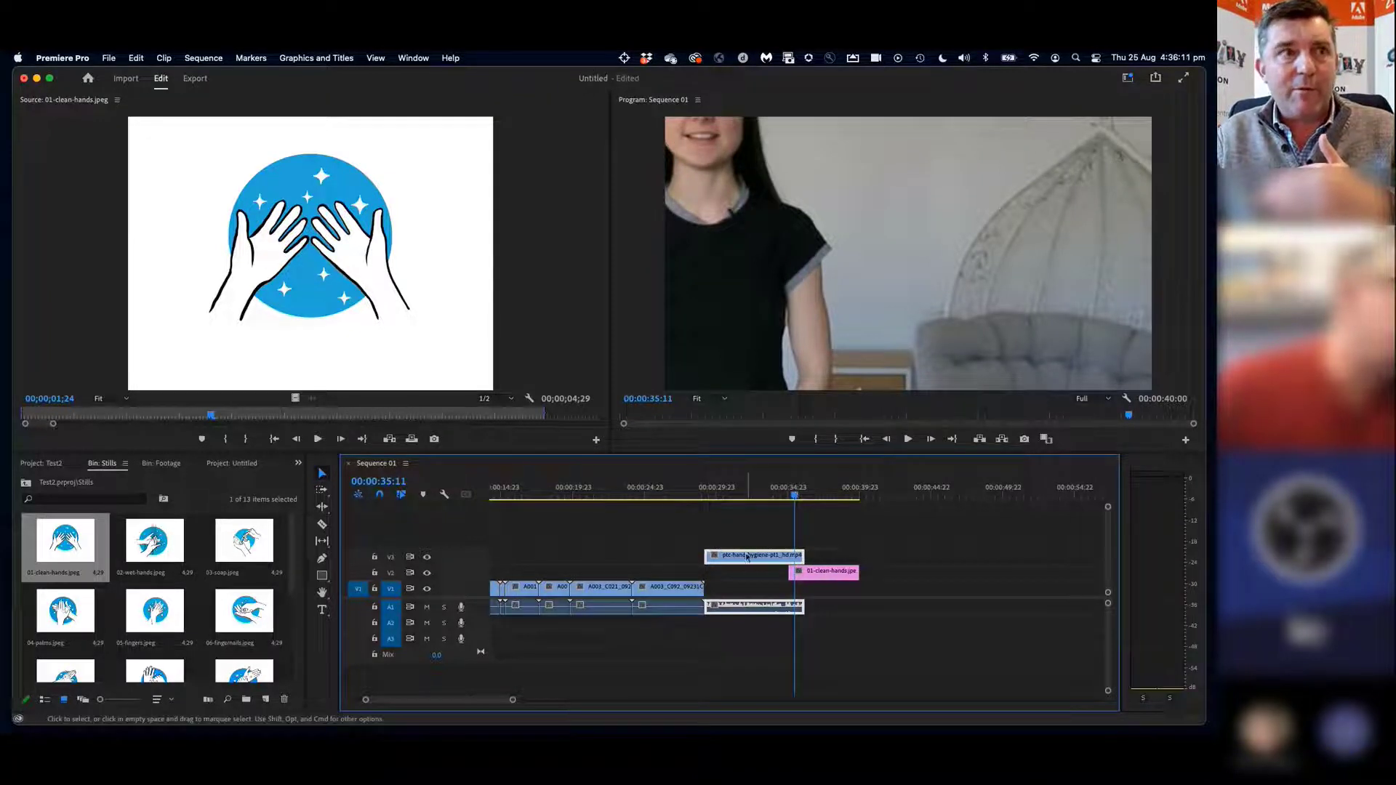
drag(747, 557, 744, 587)
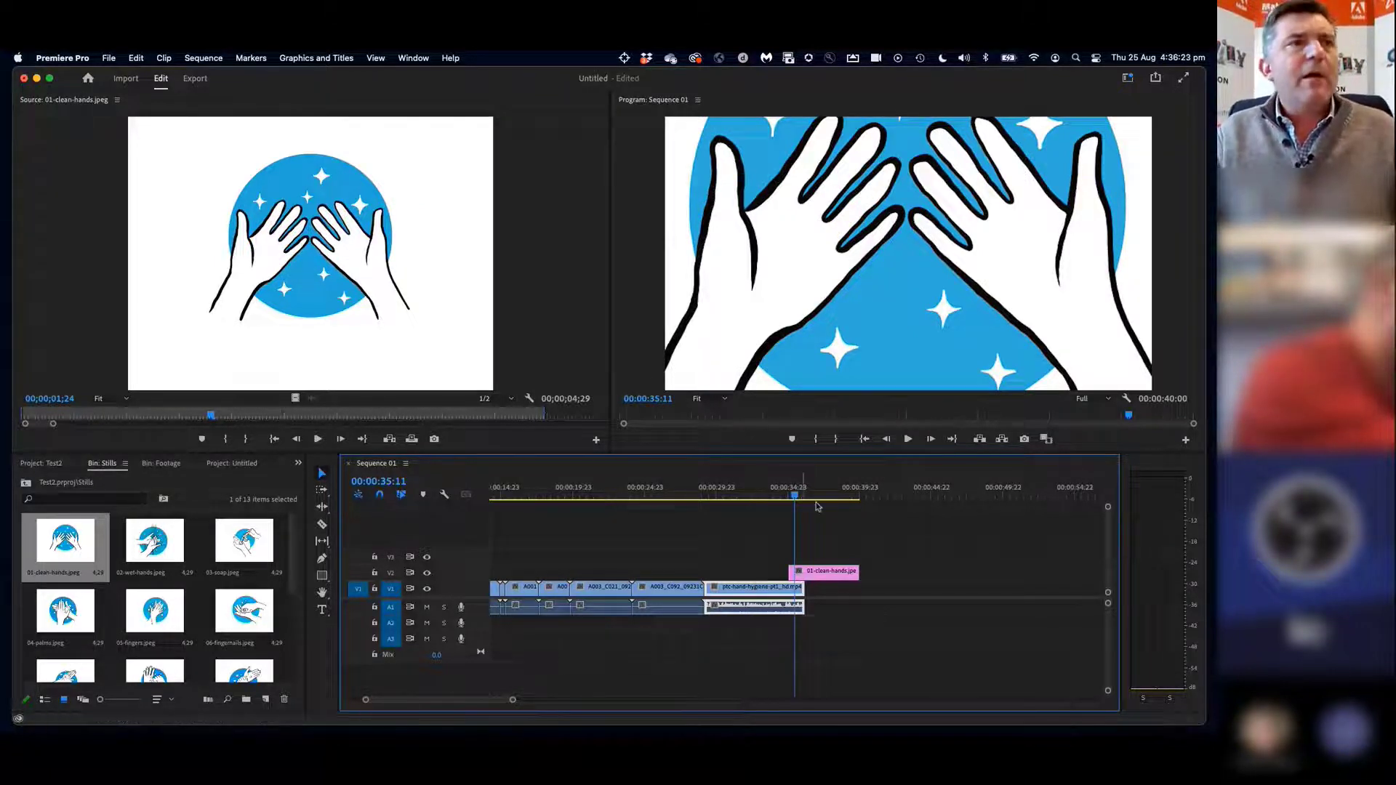
click(767, 497)
drag(769, 499, 667, 494)
drag(594, 497, 650, 494)
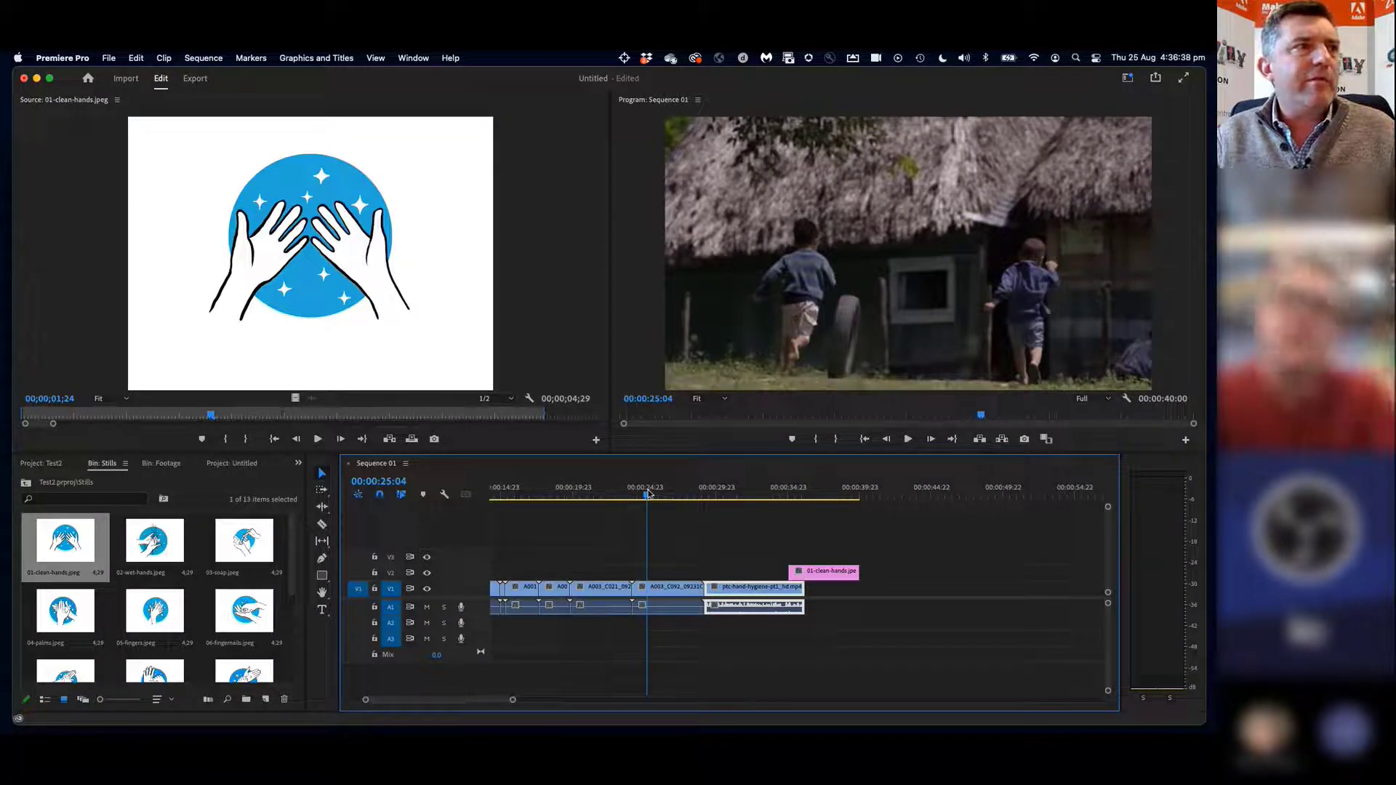
drag(649, 495, 726, 499)
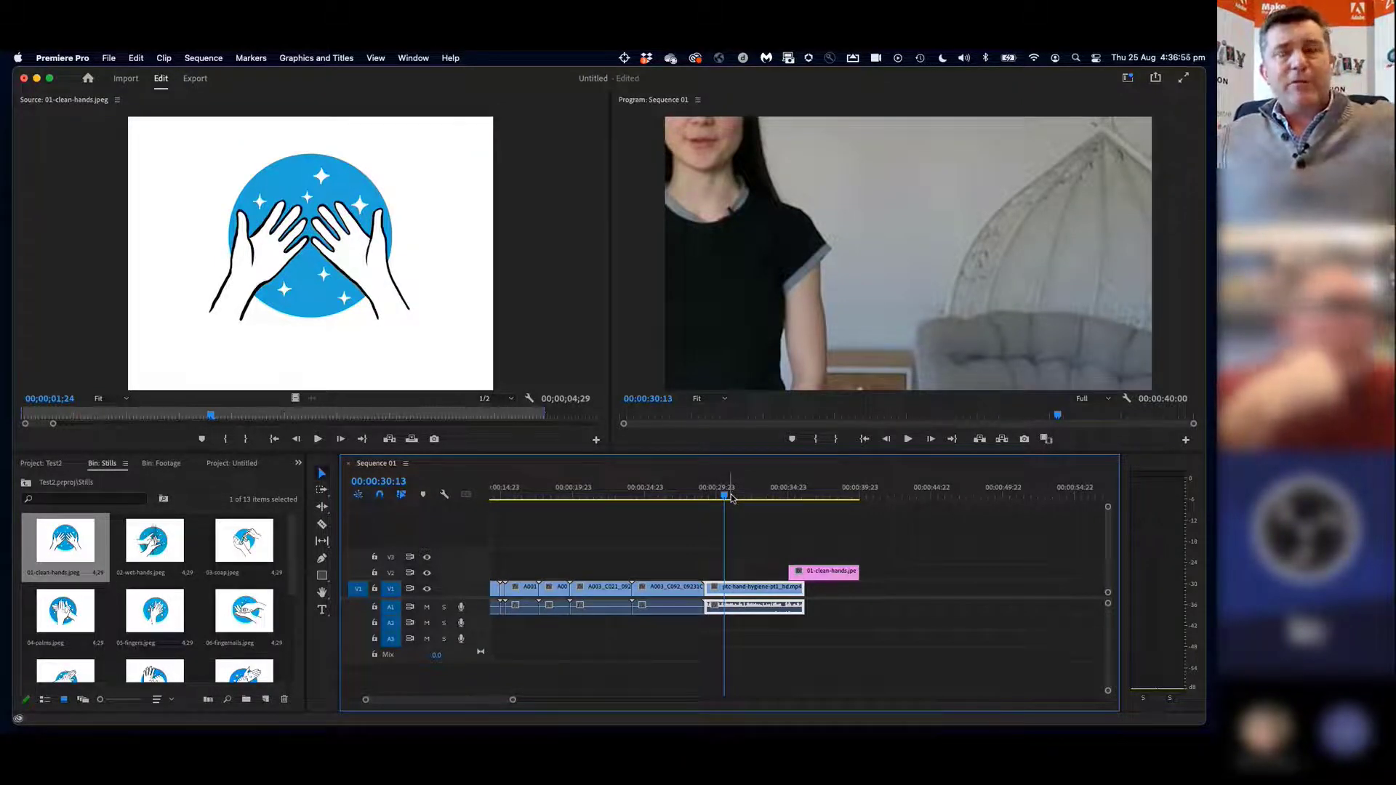
Scale the hand-hygiene clip to frame size and play the sequence back to review it
right_click(738, 590)
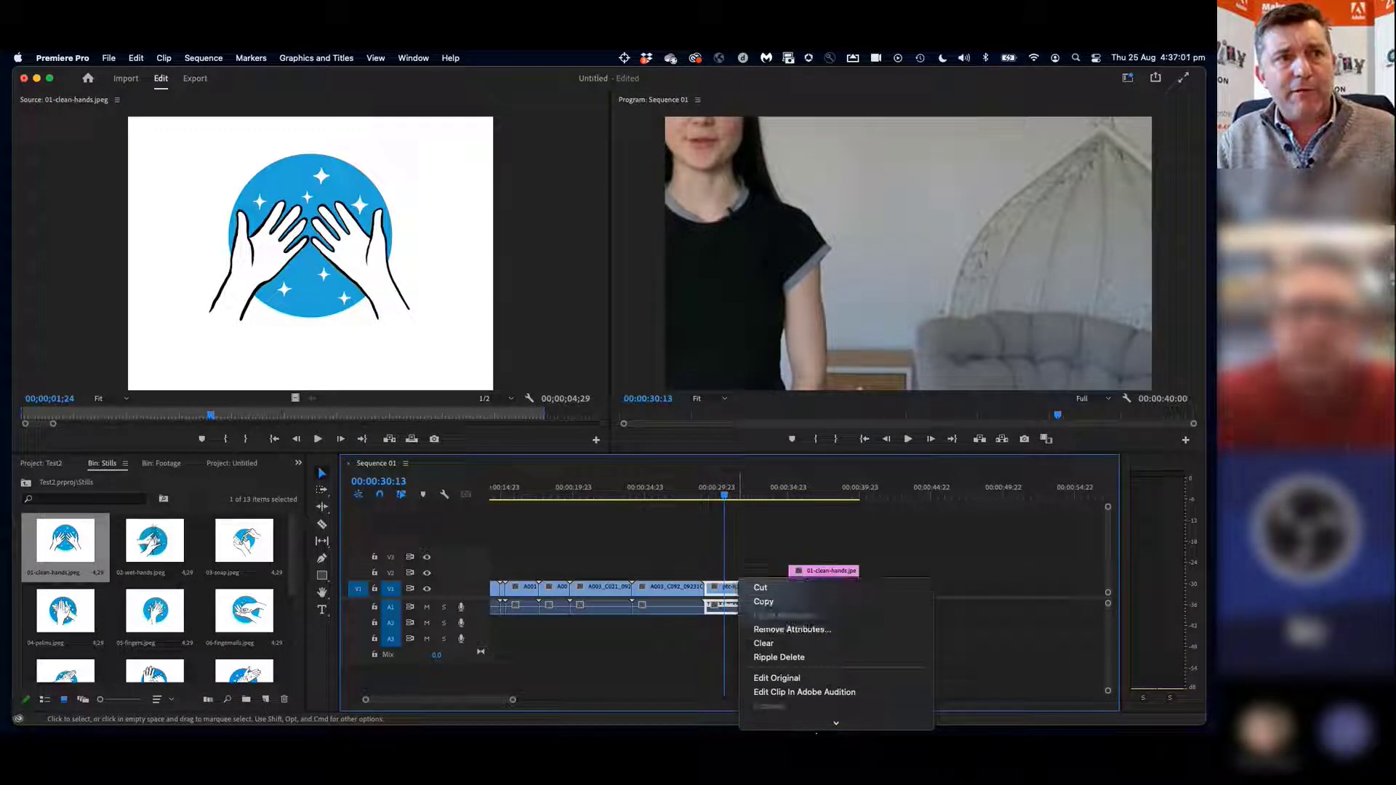
mouse_move(836, 722)
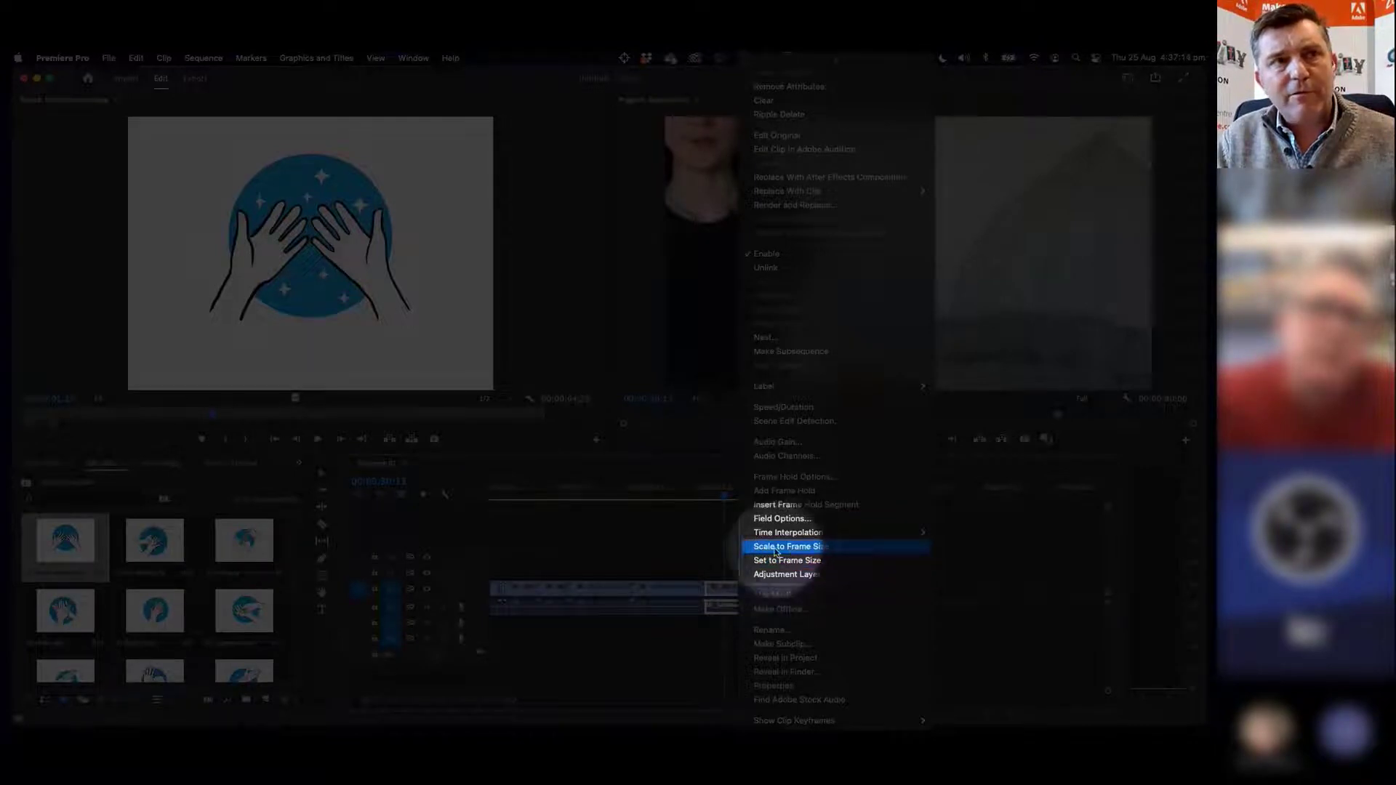
click(781, 552)
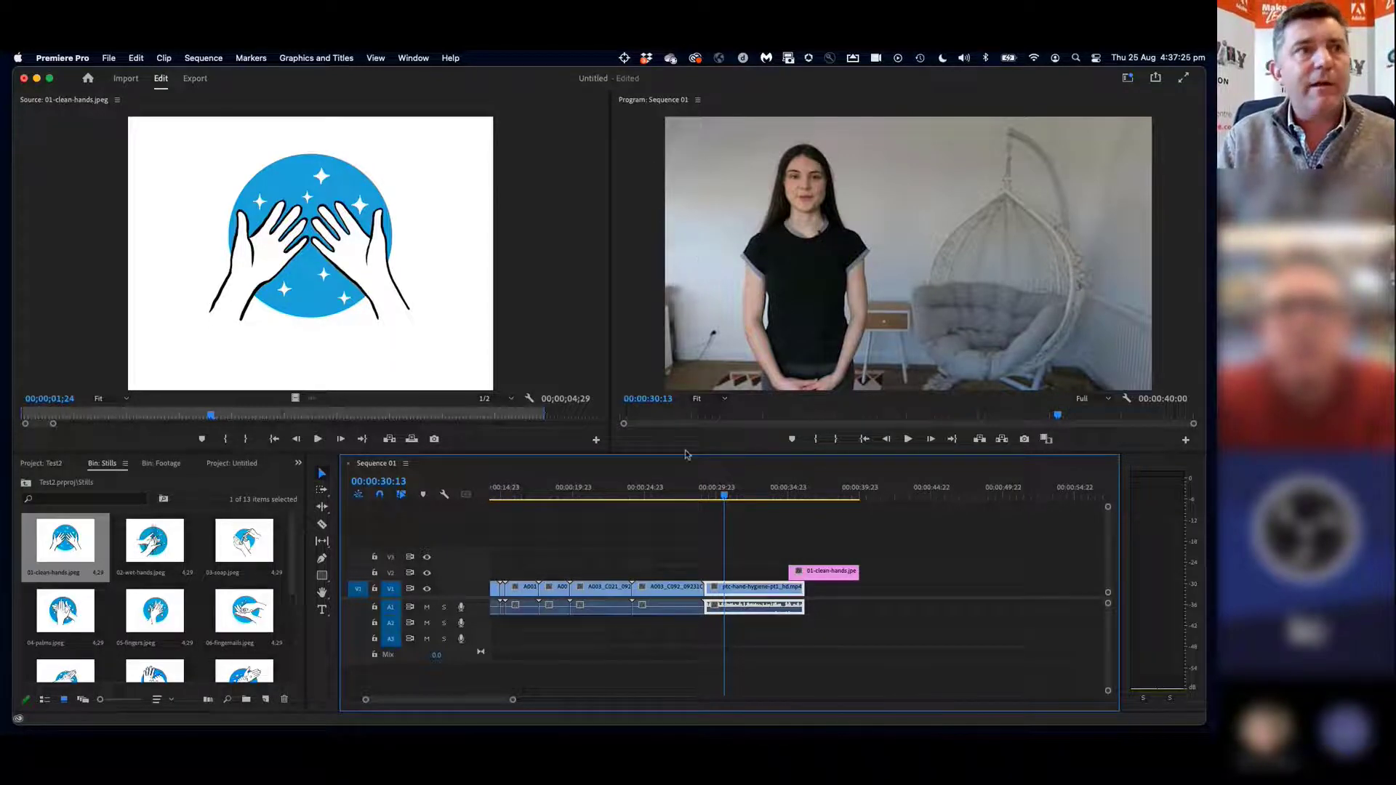
click(688, 499)
key(space)
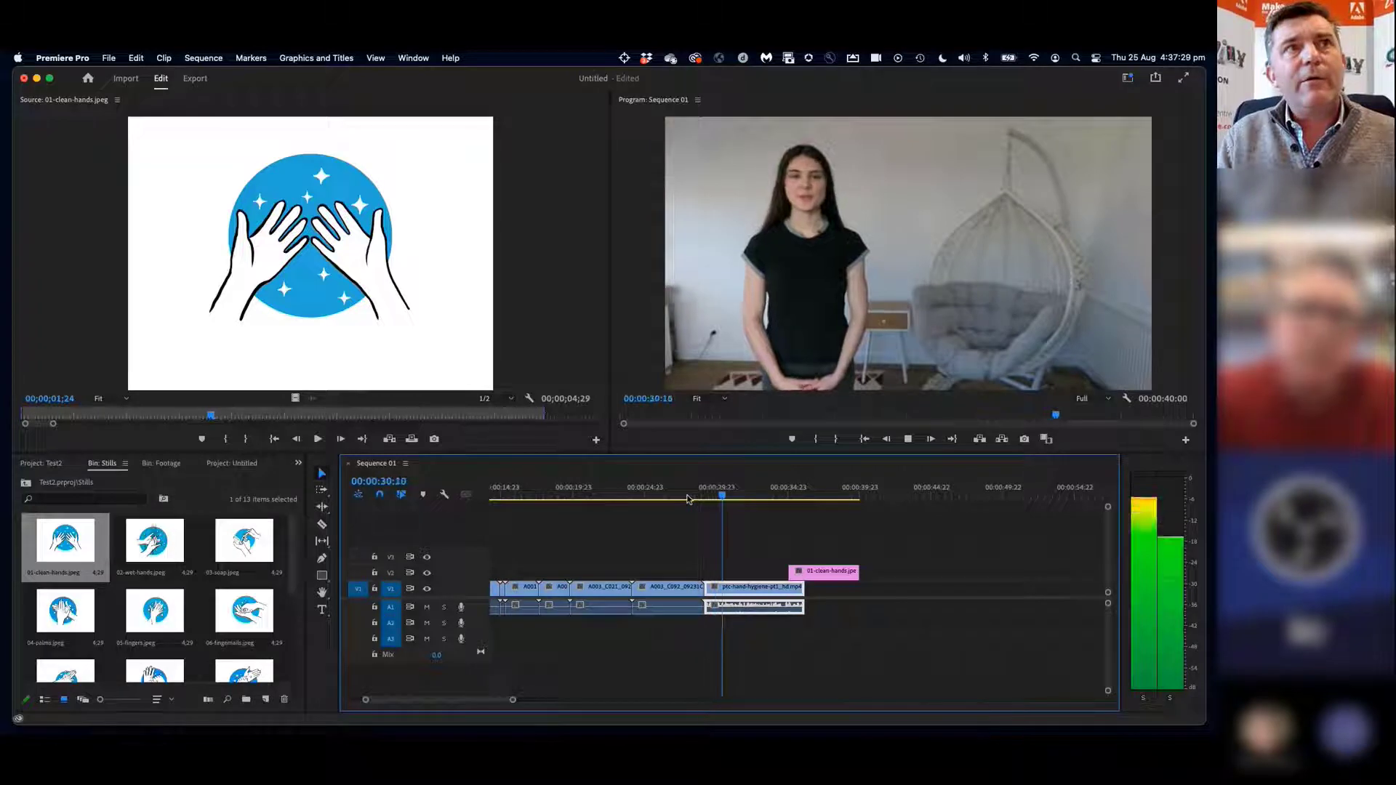
key(space)
Scale the 01-clean-hands still at 00:00:35:19 to frame size and select it in the Program monitor
click(799, 496)
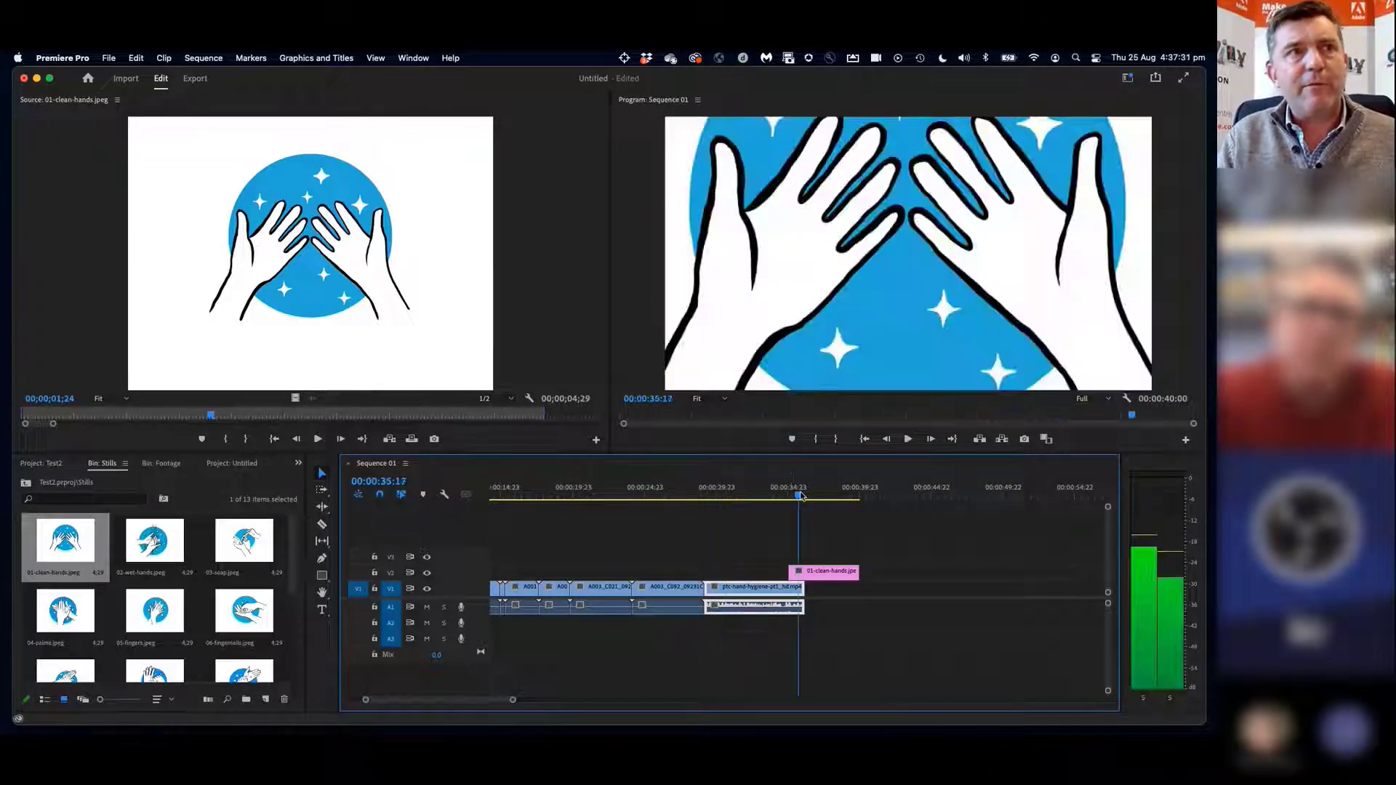
right_click(826, 574)
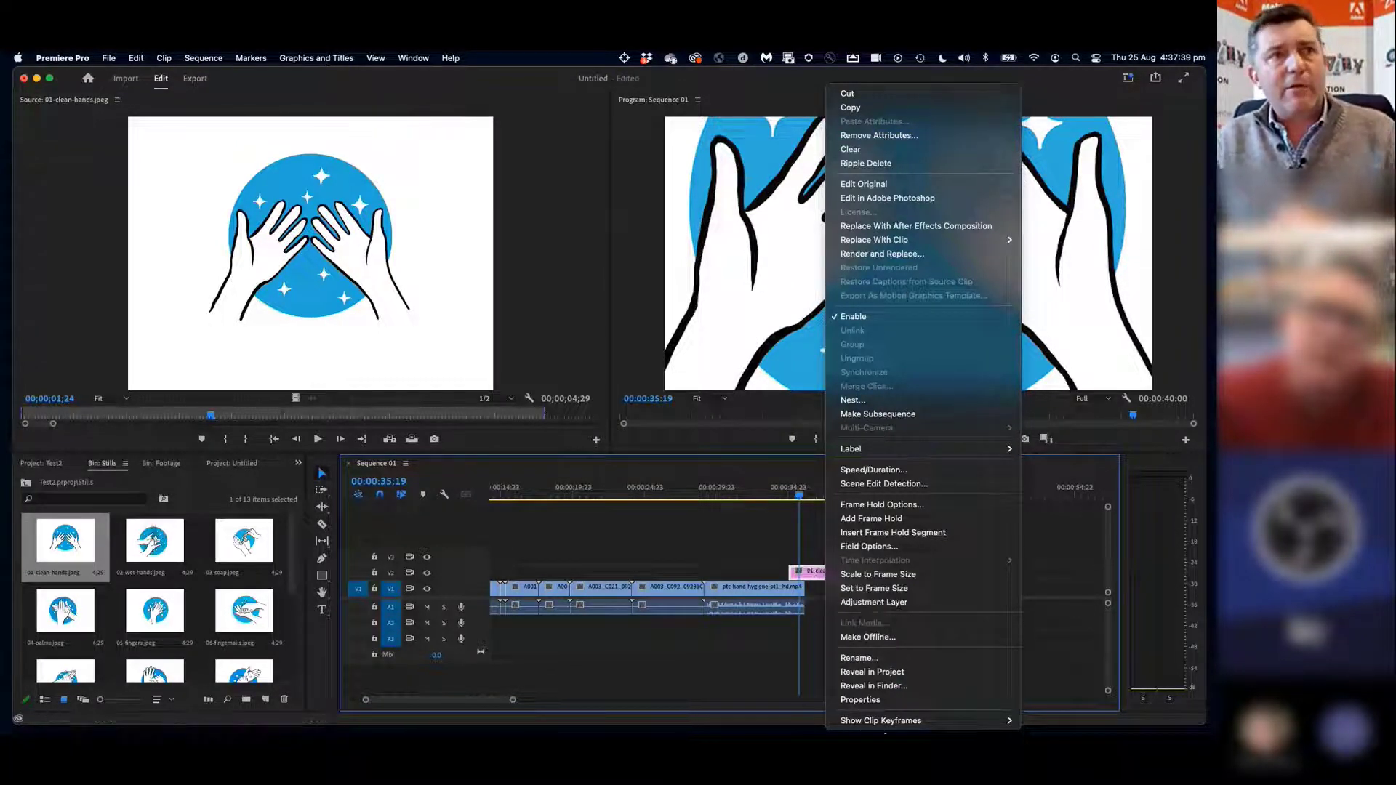
click(863, 576)
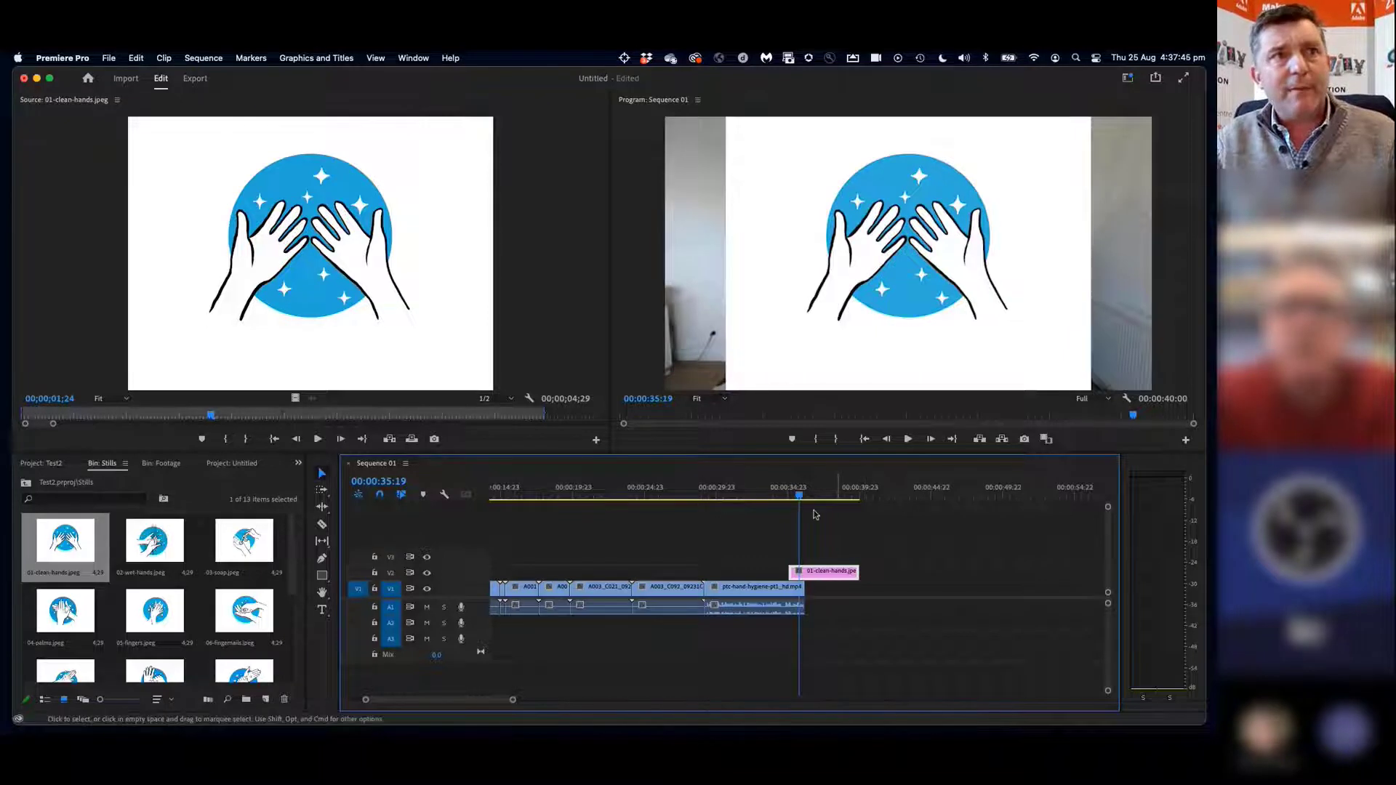
click(797, 496)
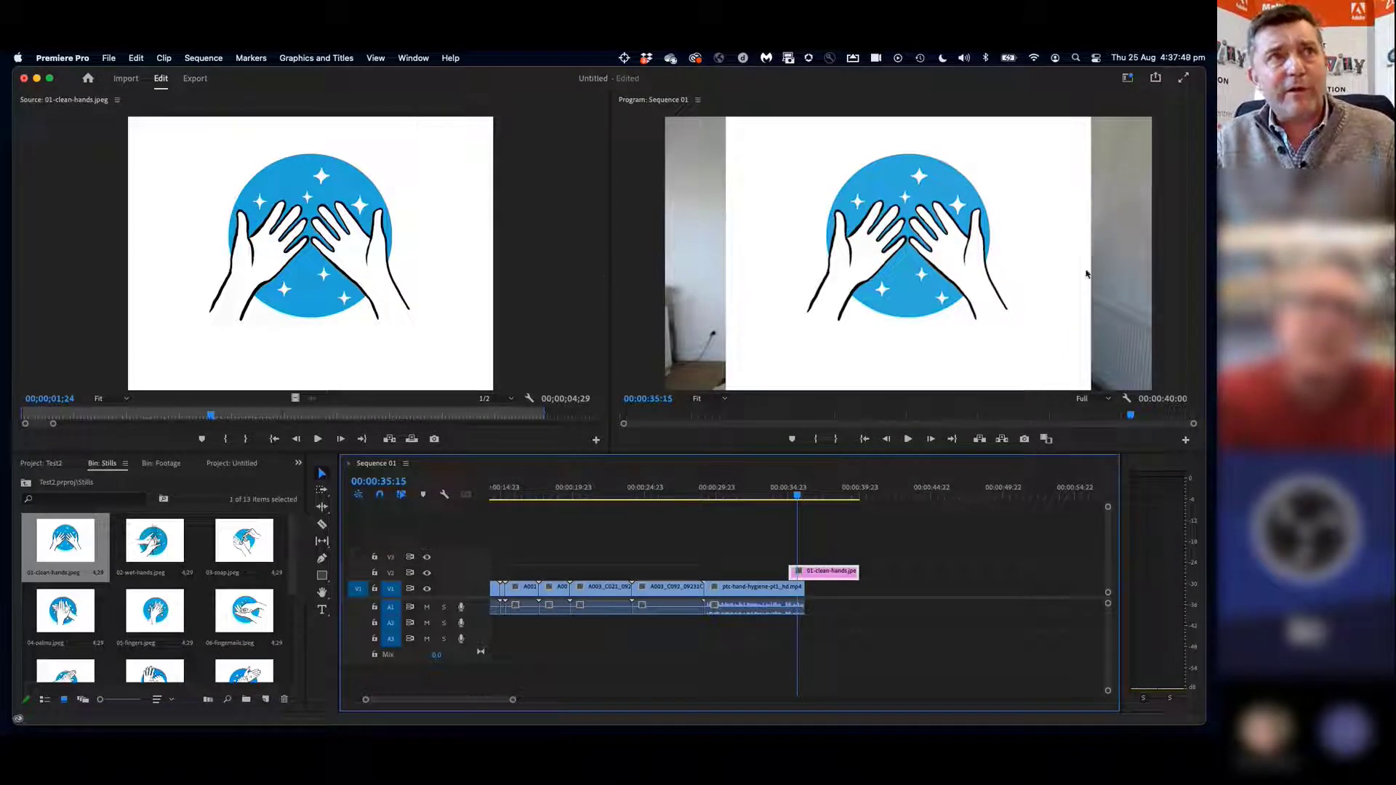
click(807, 293)
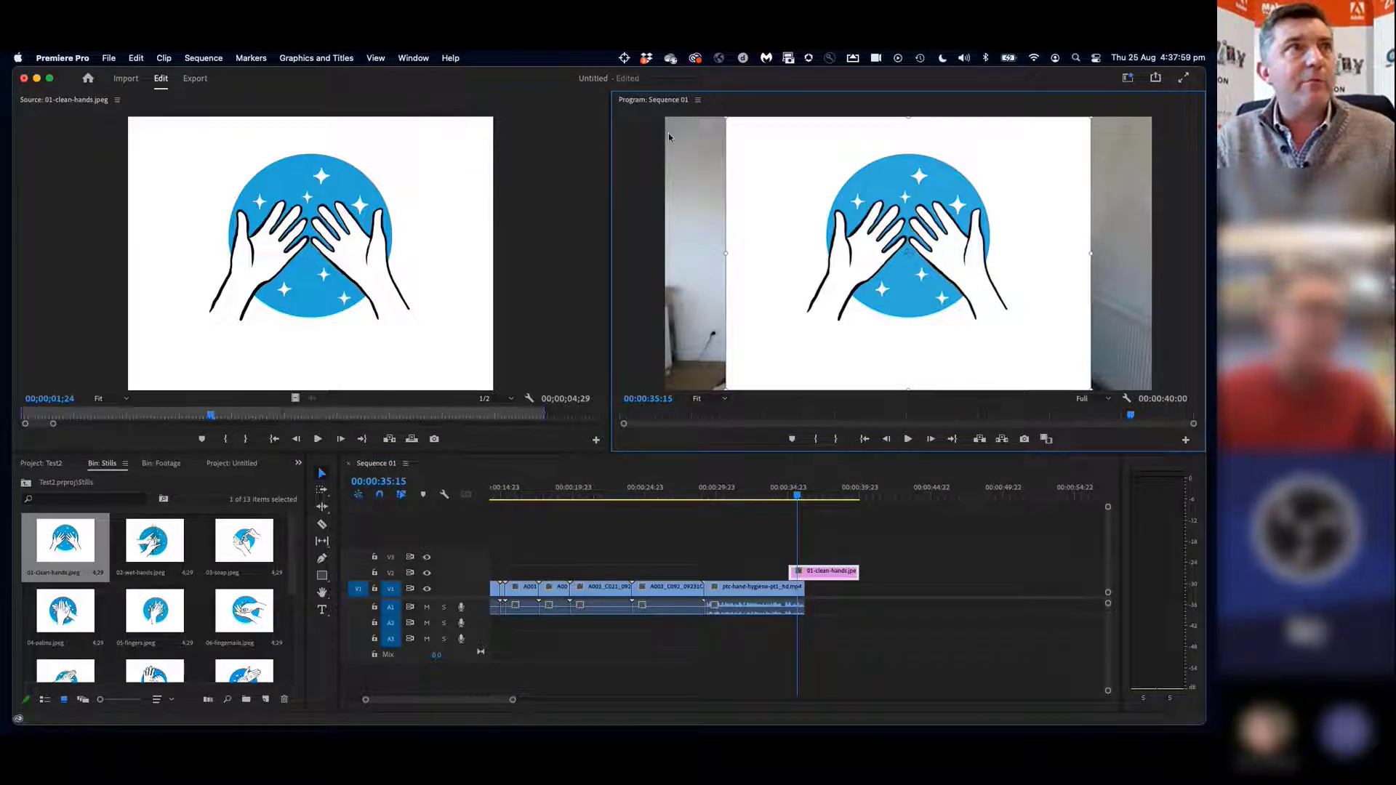
Shrink the clean-hands still into a small inset in the upper right and play to check it
drag(728, 252, 563, 280)
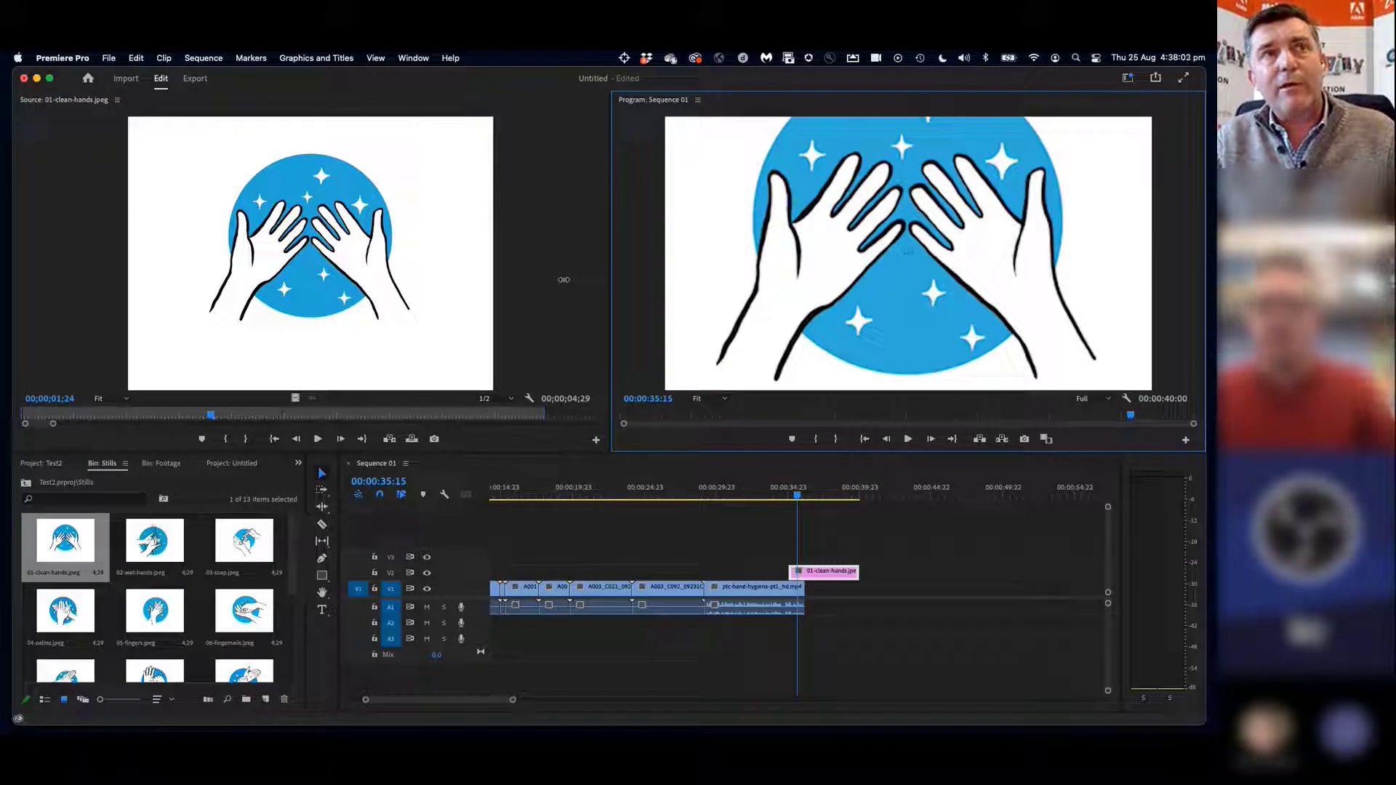
drag(563, 280, 869, 218)
drag(893, 264, 952, 205)
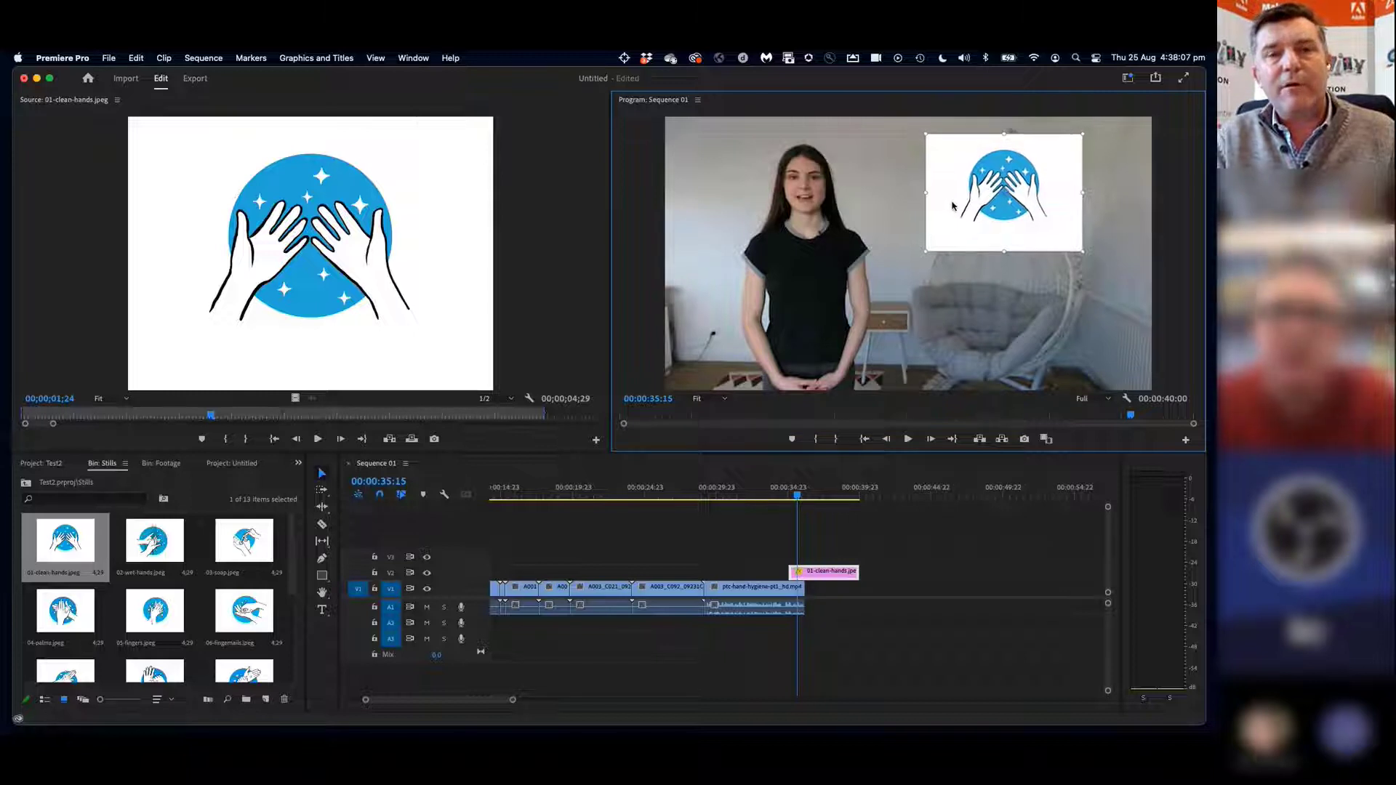
click(782, 497)
key(space)
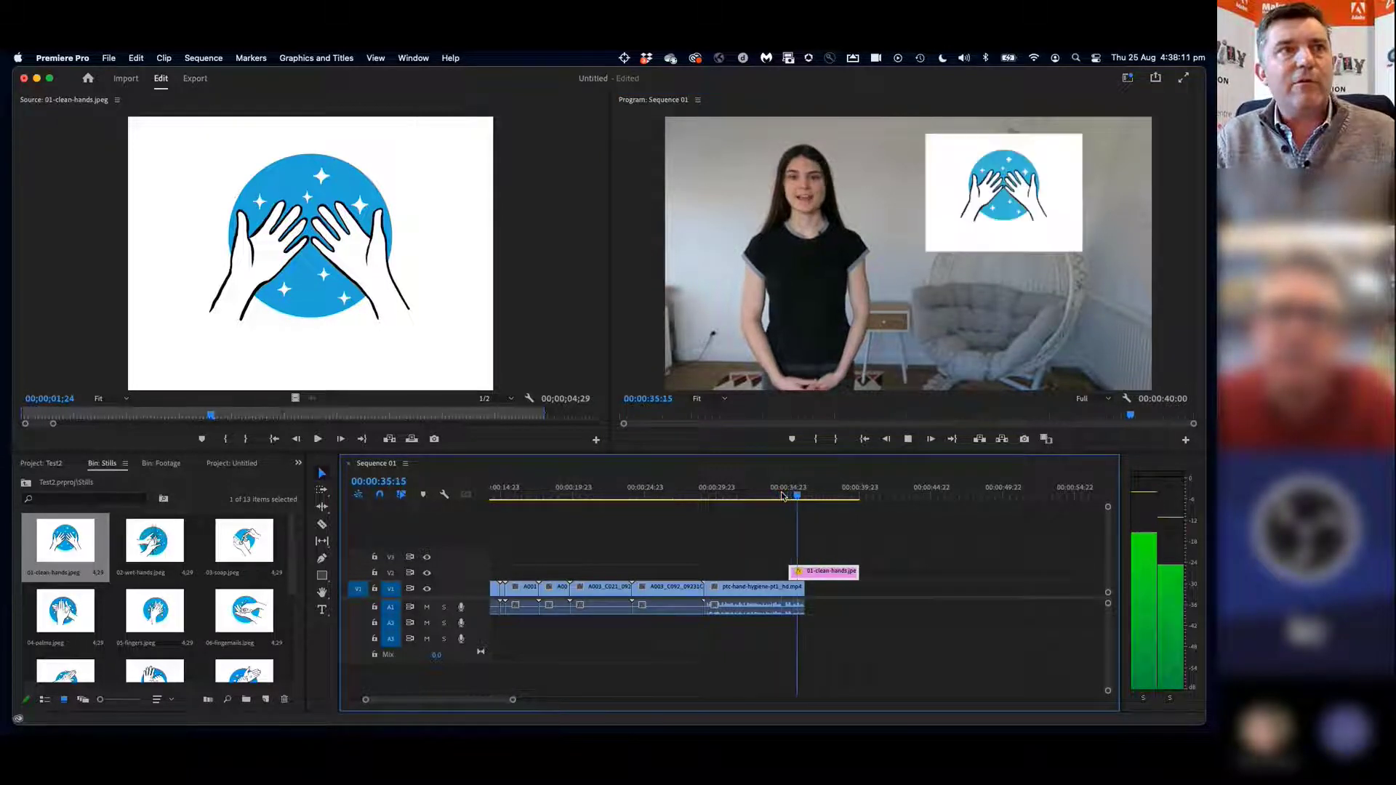
key(space)
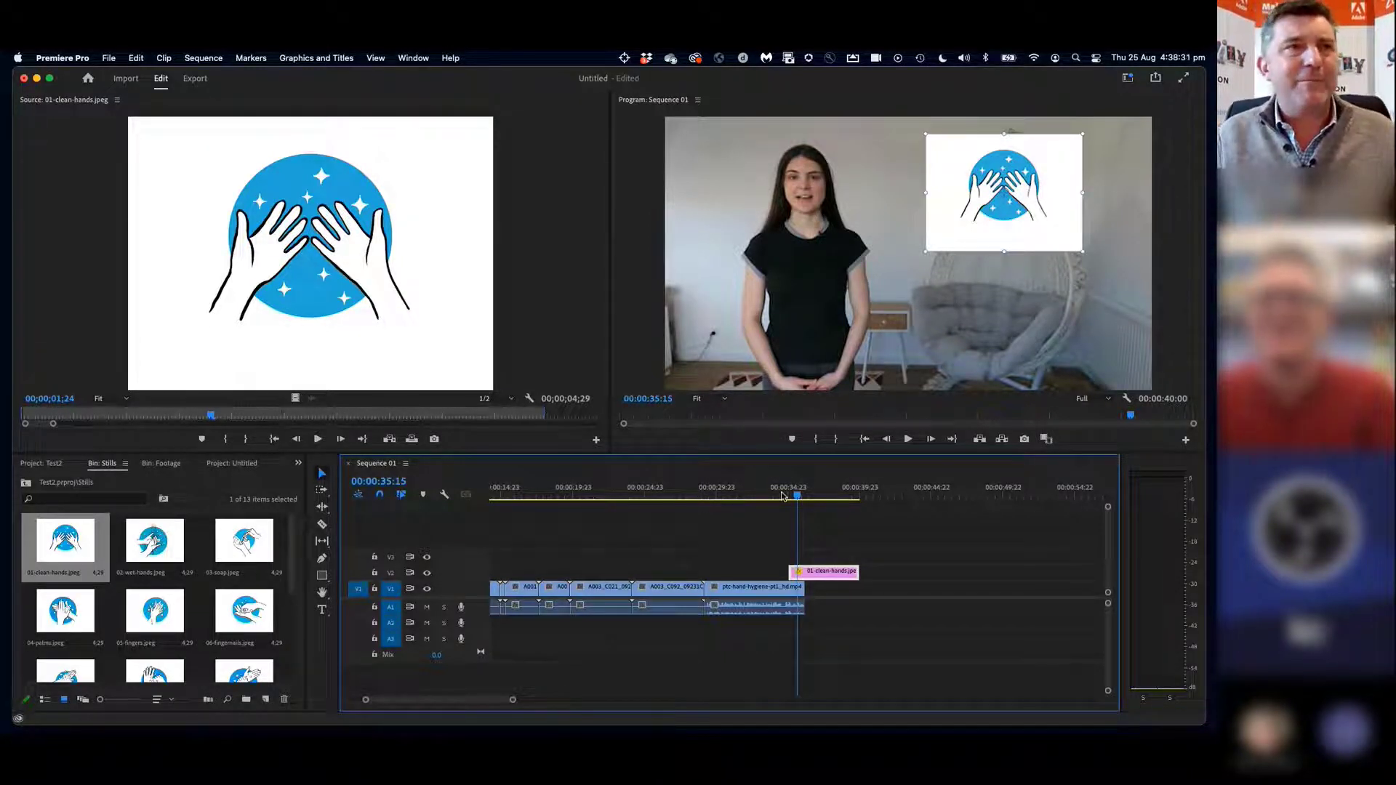
Replay from 00:00:34:10, try enlarging and shifting the inset, then undo that change
click(782, 497)
key(space)
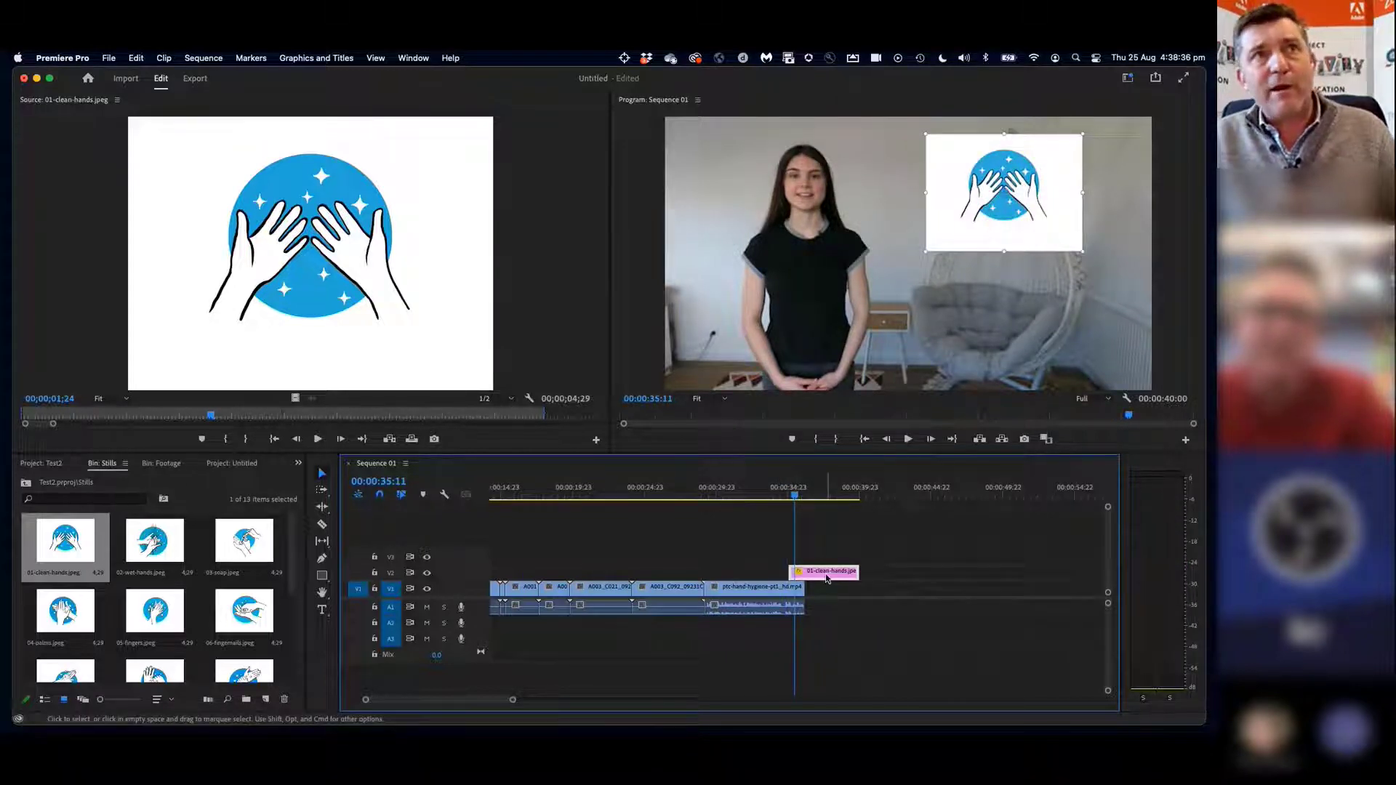
drag(926, 251, 941, 374)
drag(990, 245, 957, 284)
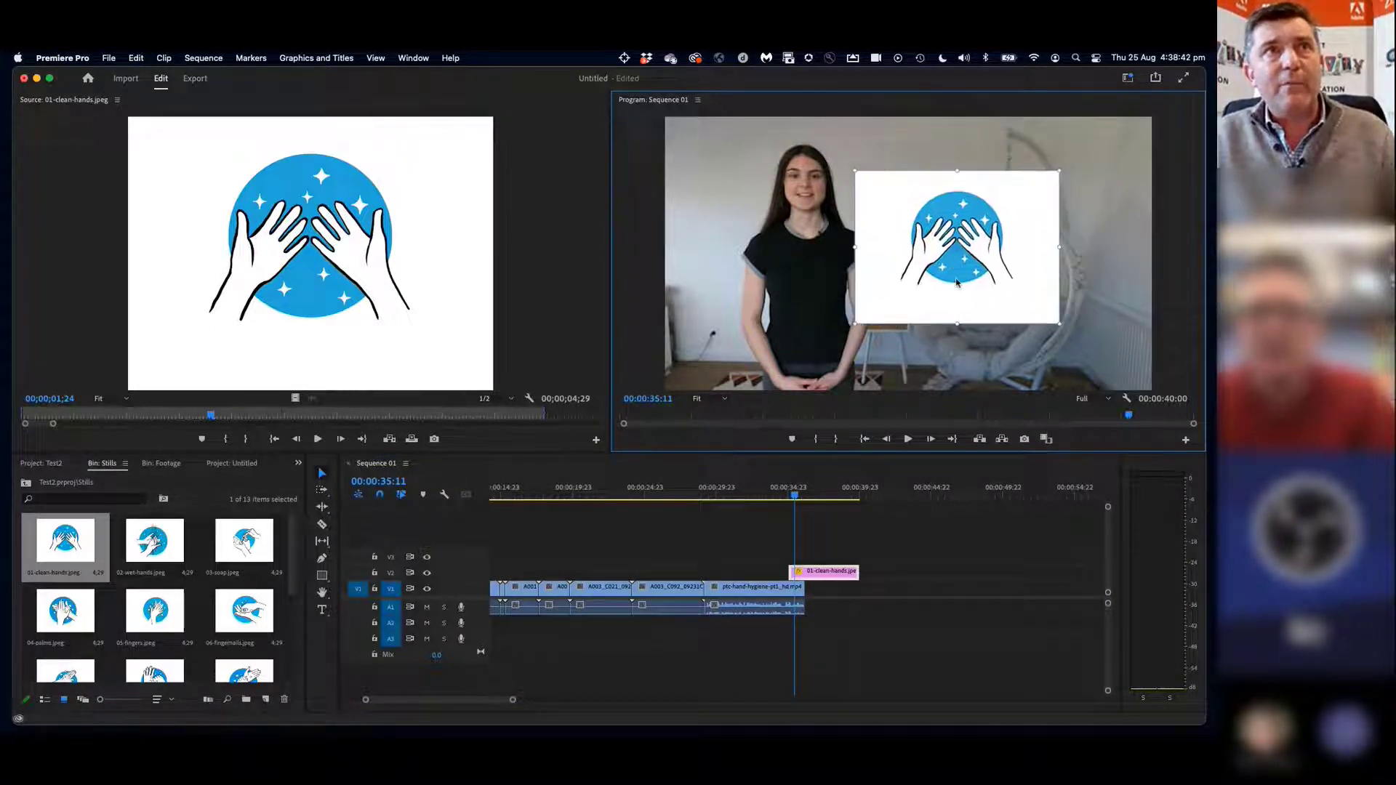
key(super+z)
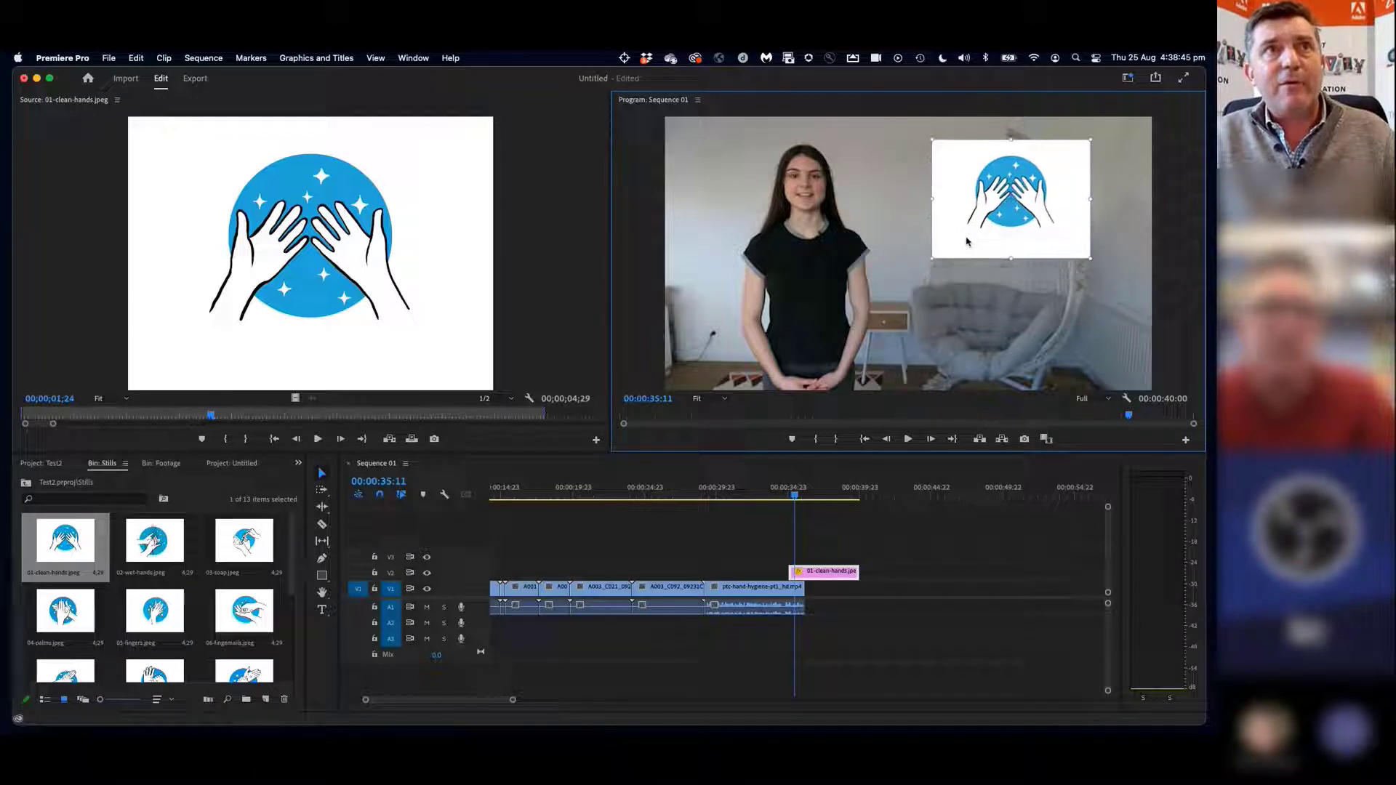
click(777, 496)
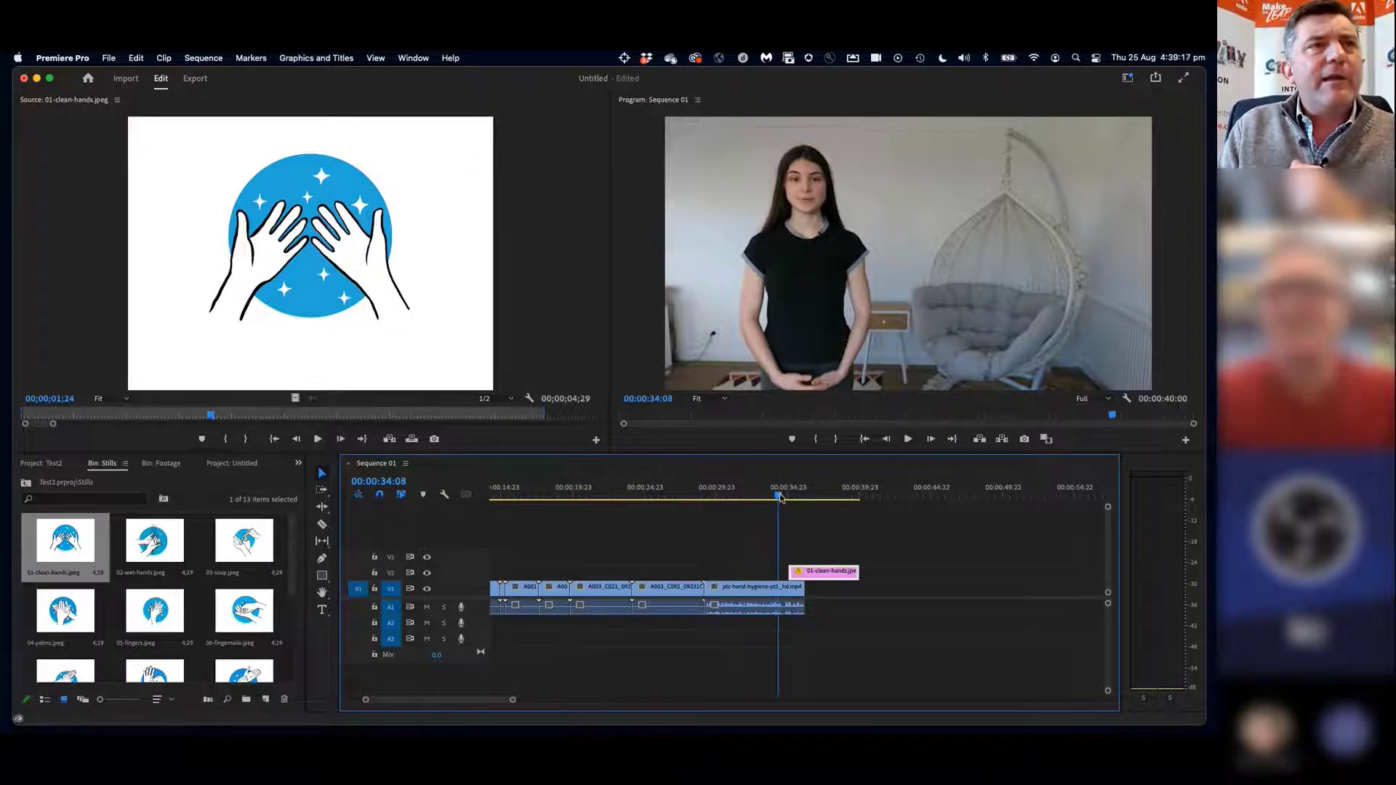
drag(777, 497, 724, 501)
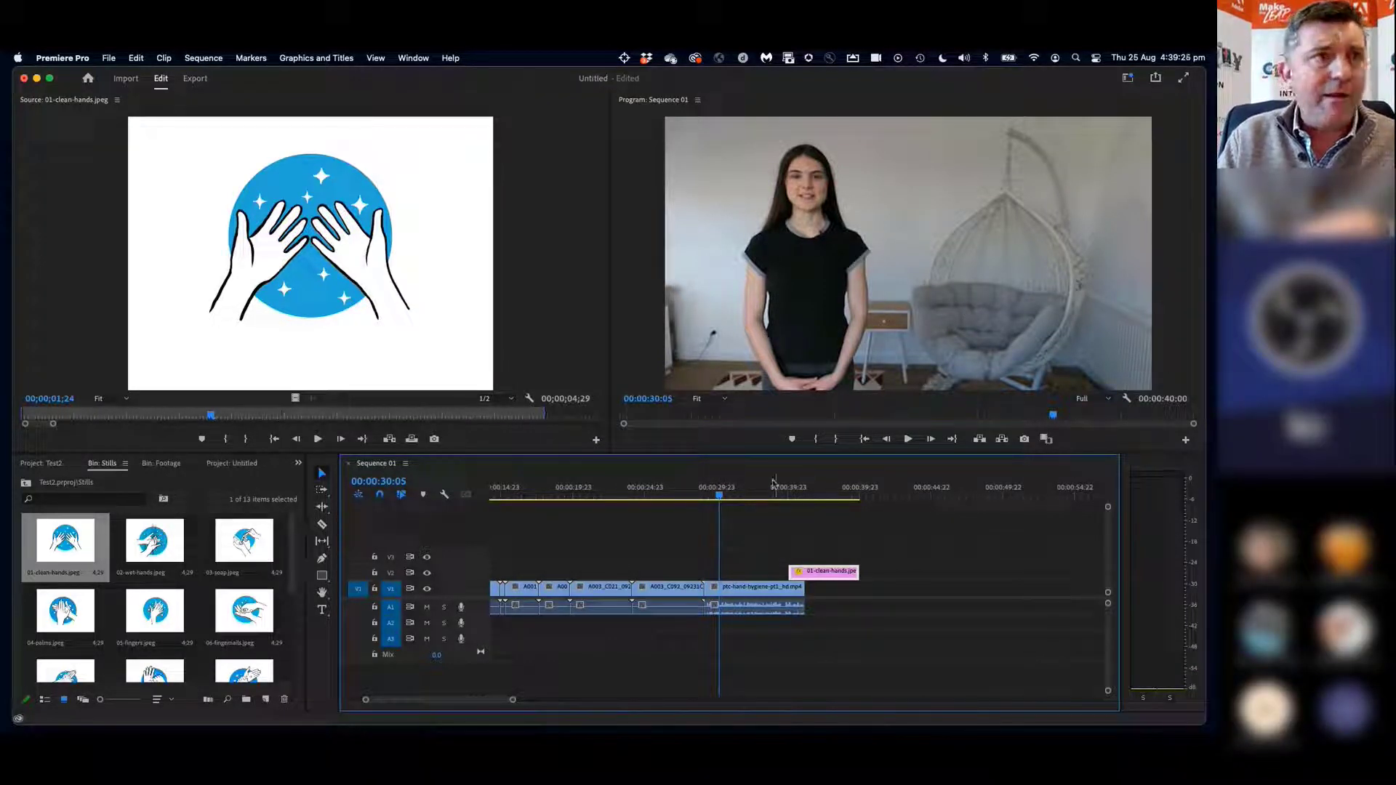
drag(718, 501, 709, 500)
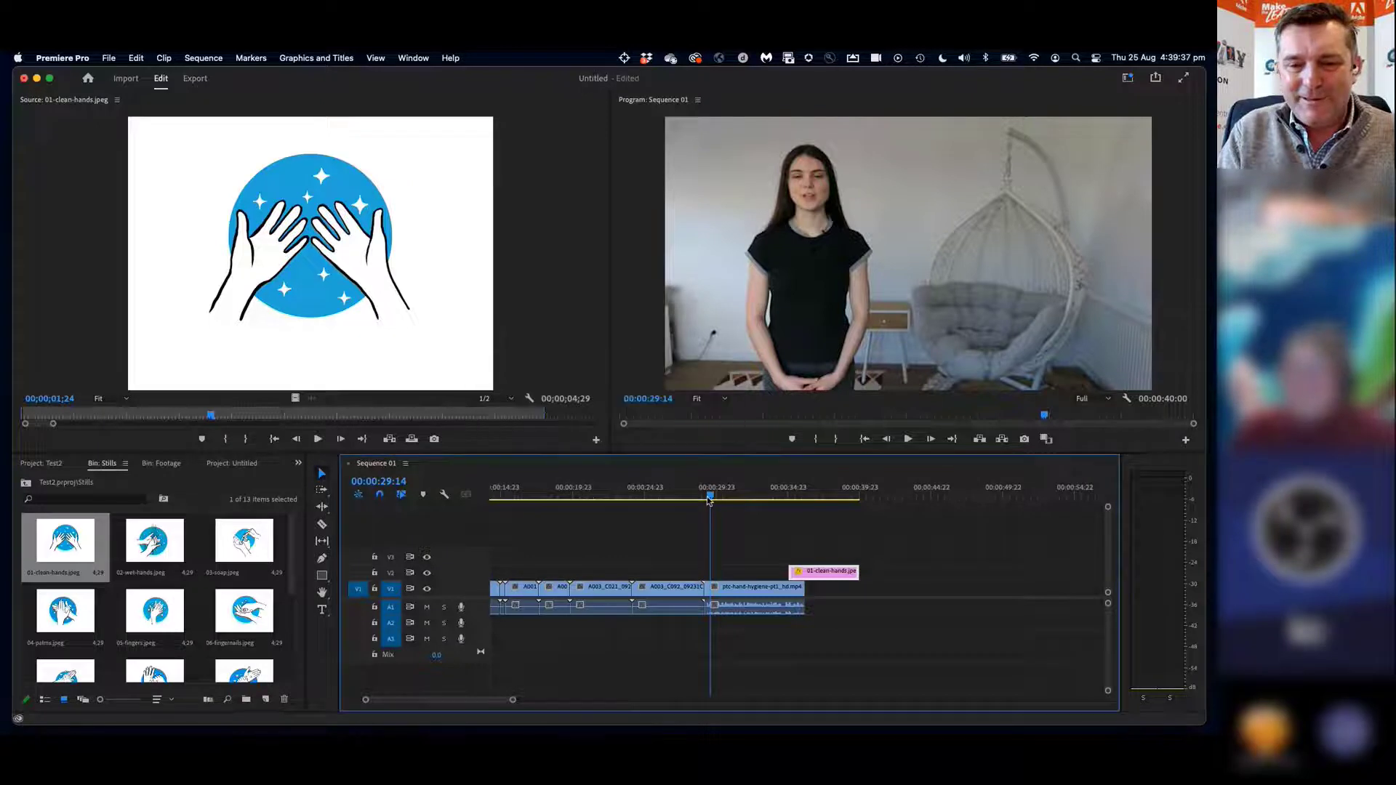
drag(711, 502, 715, 496)
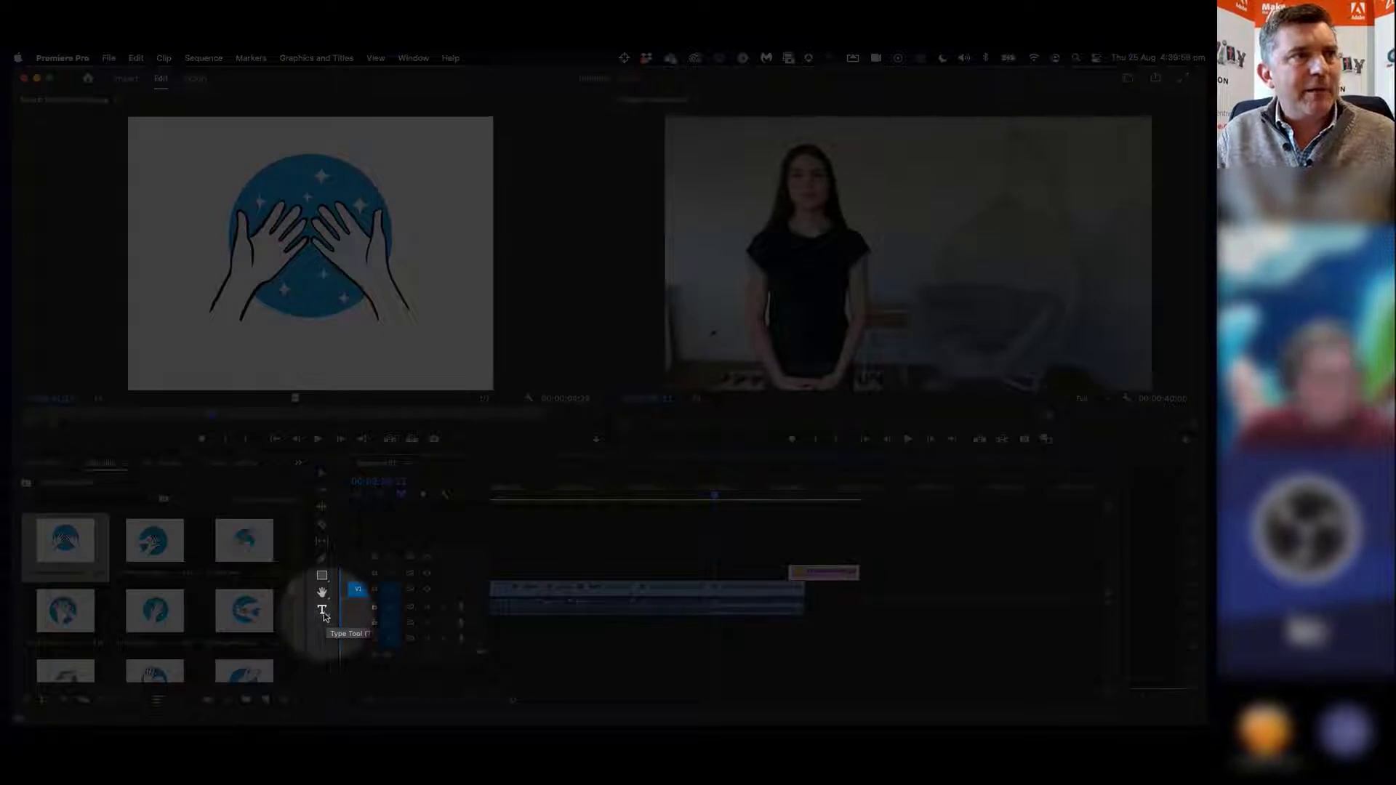
Add a first 'Talana' text title over the presenter at 00:00:30:17
click(323, 613)
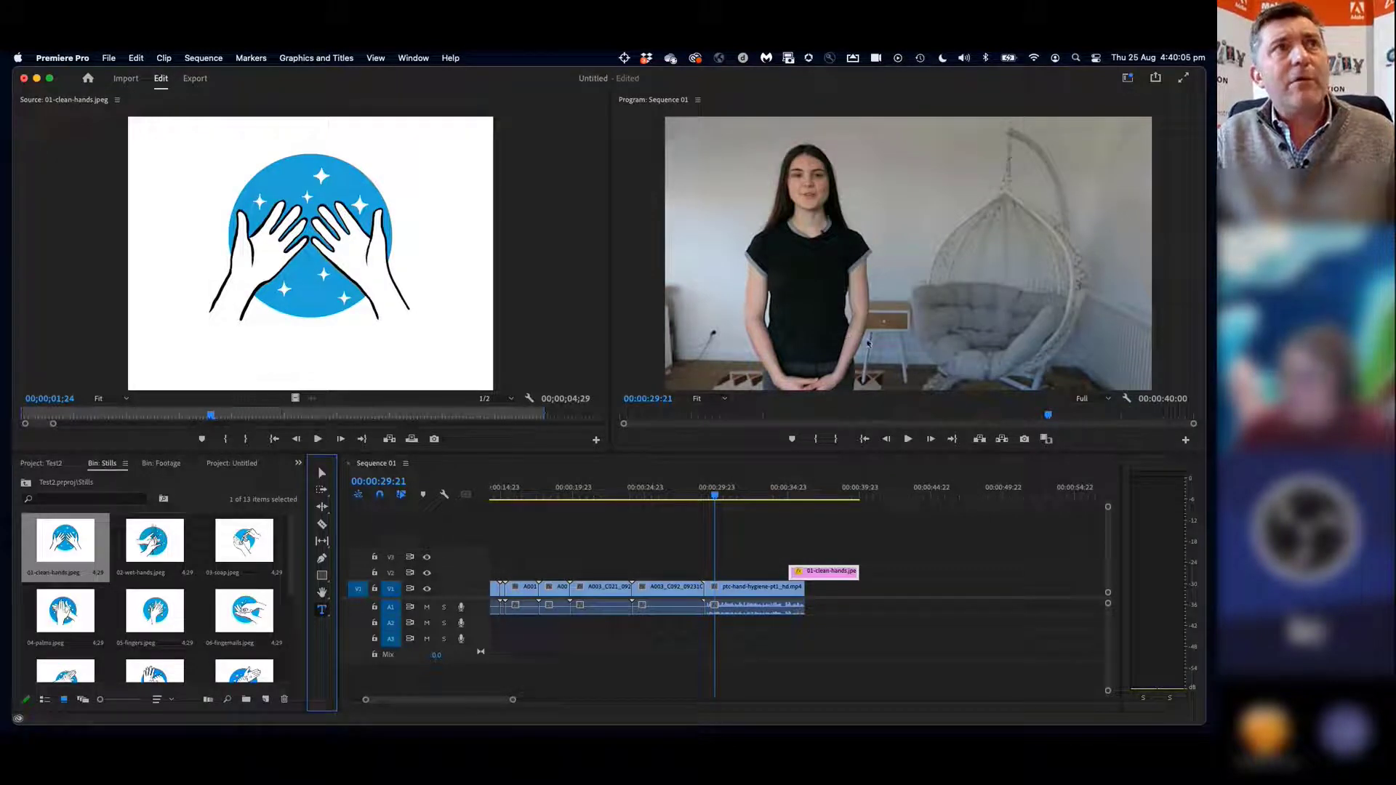
click(857, 342)
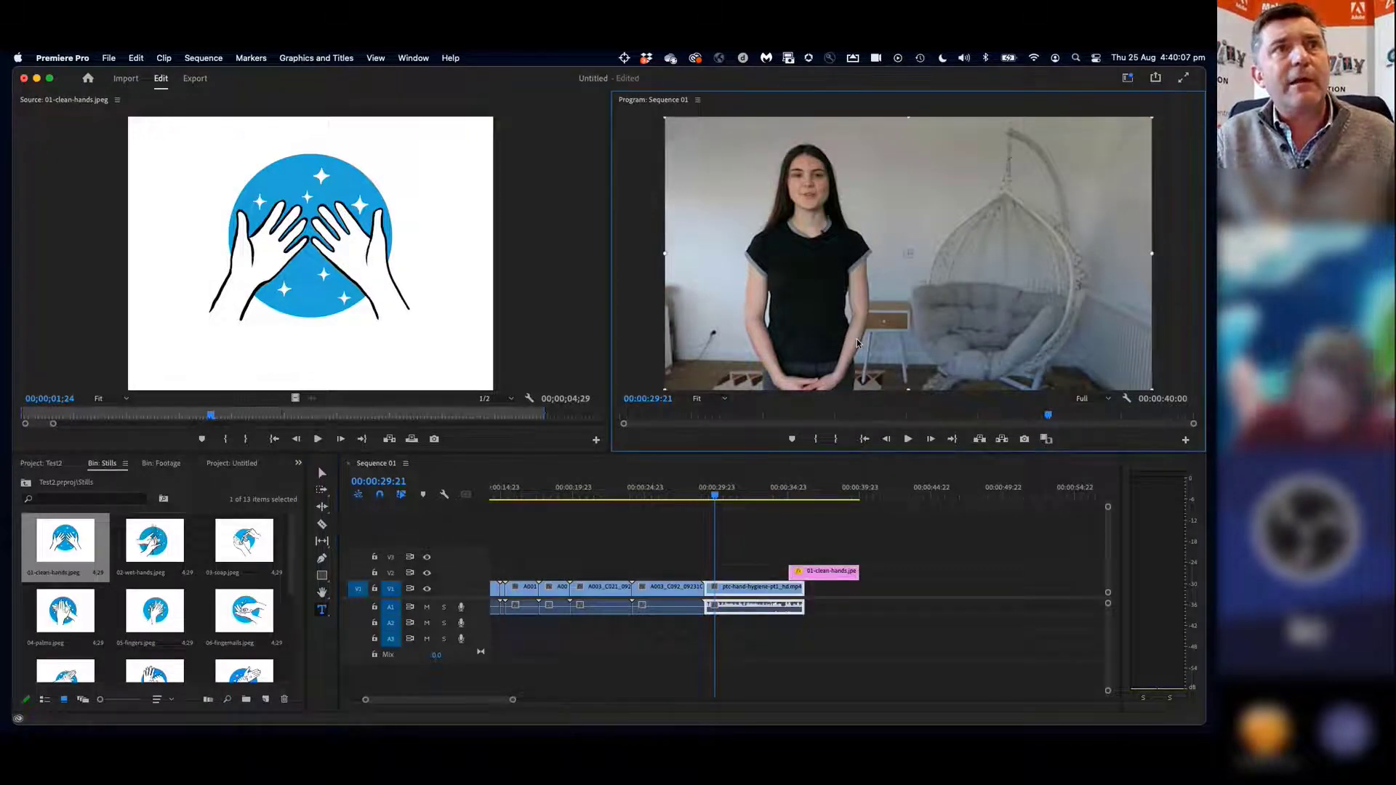
click(726, 493)
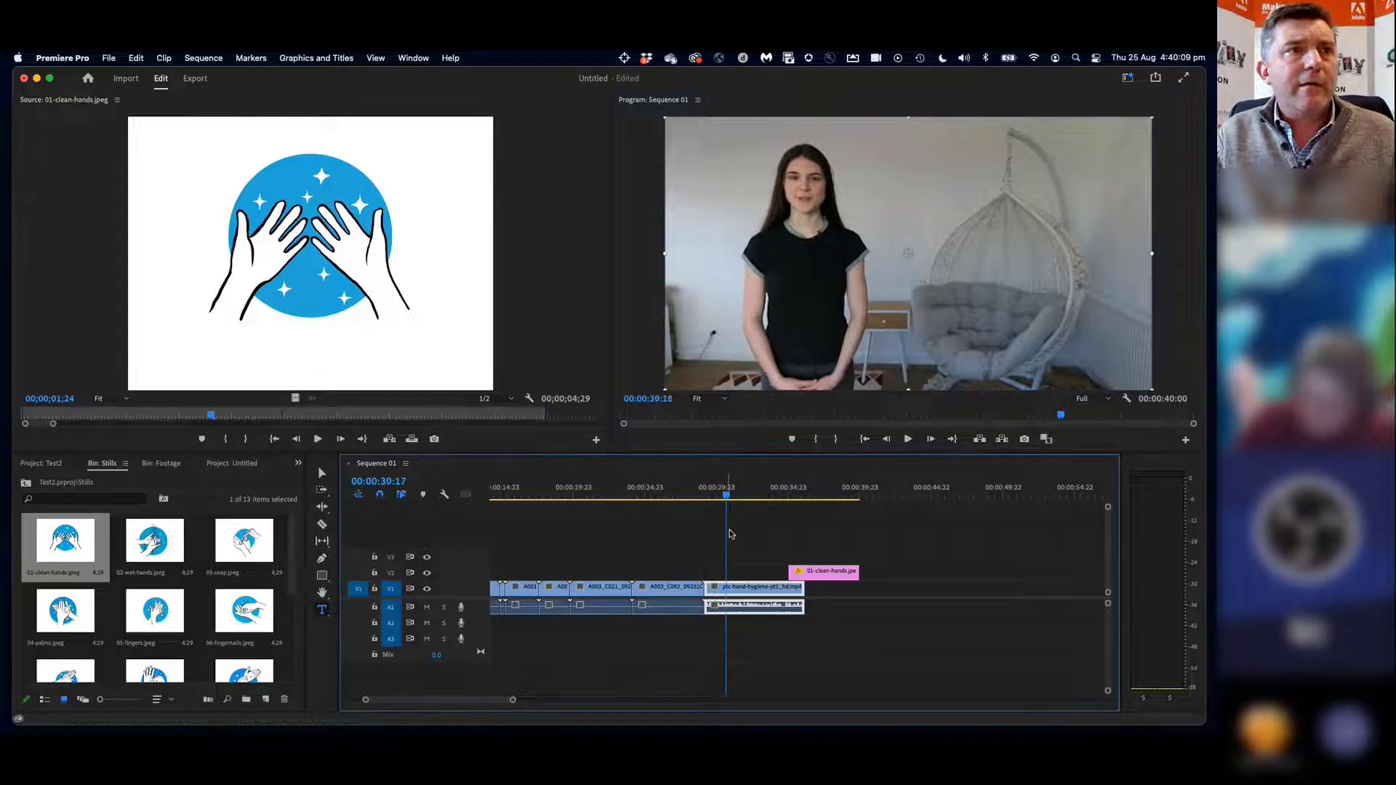
click(733, 569)
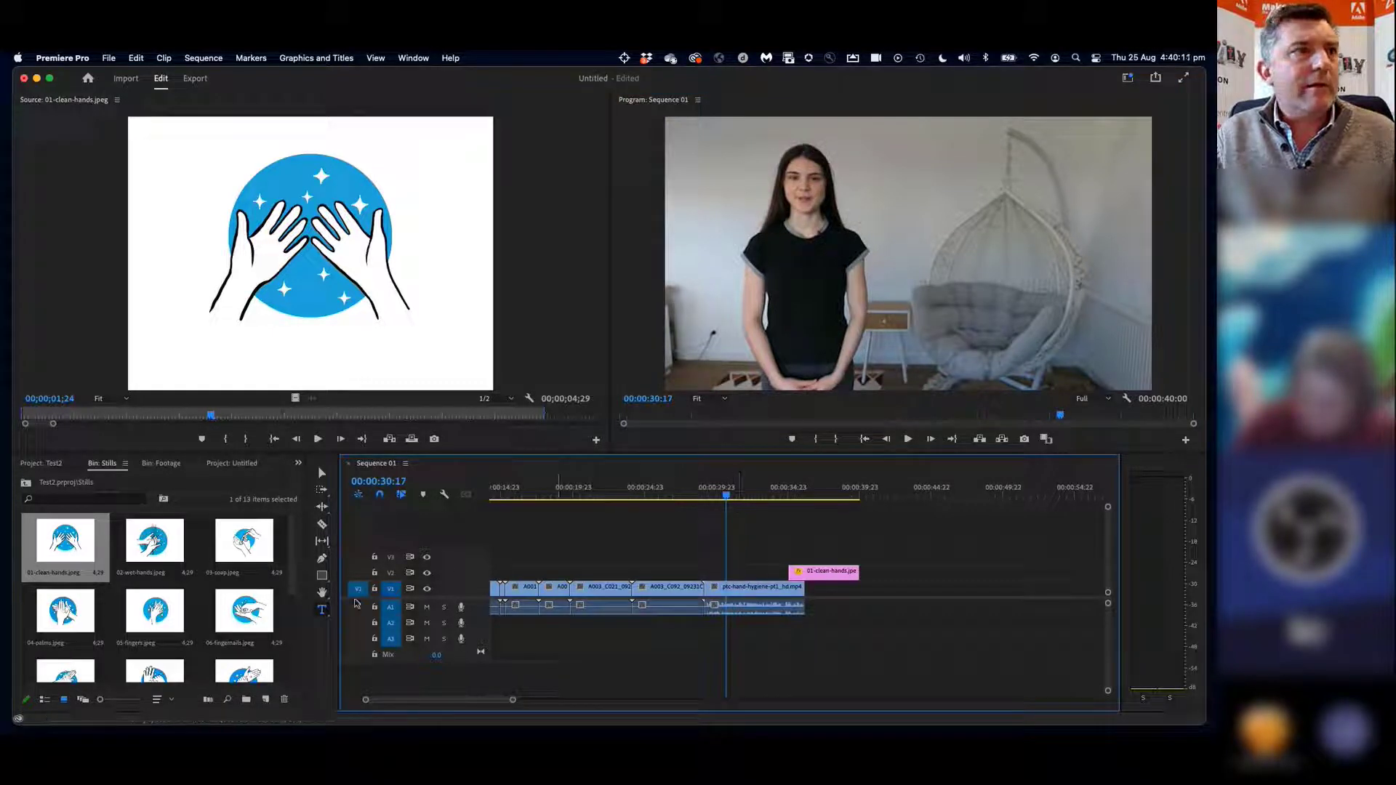
click(808, 336)
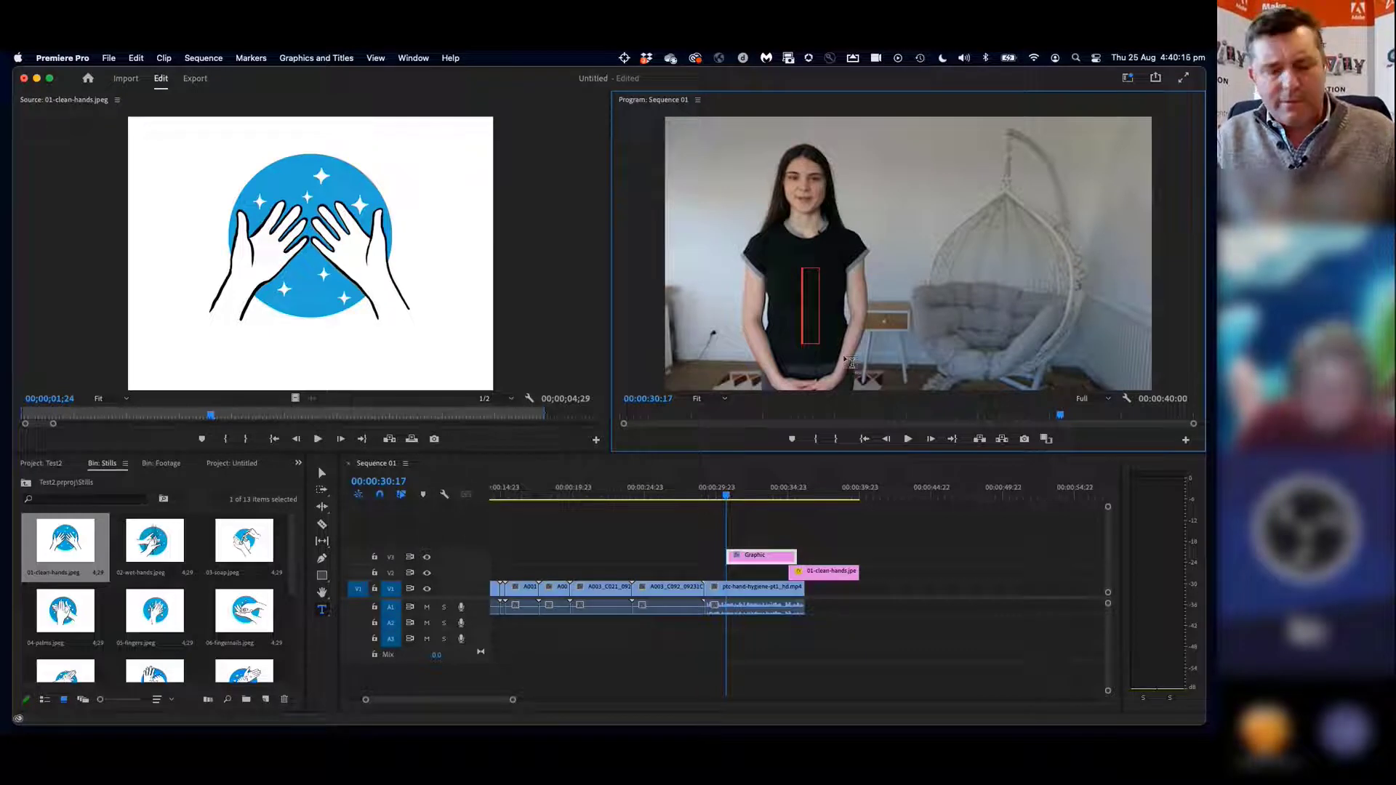
text(Ta)
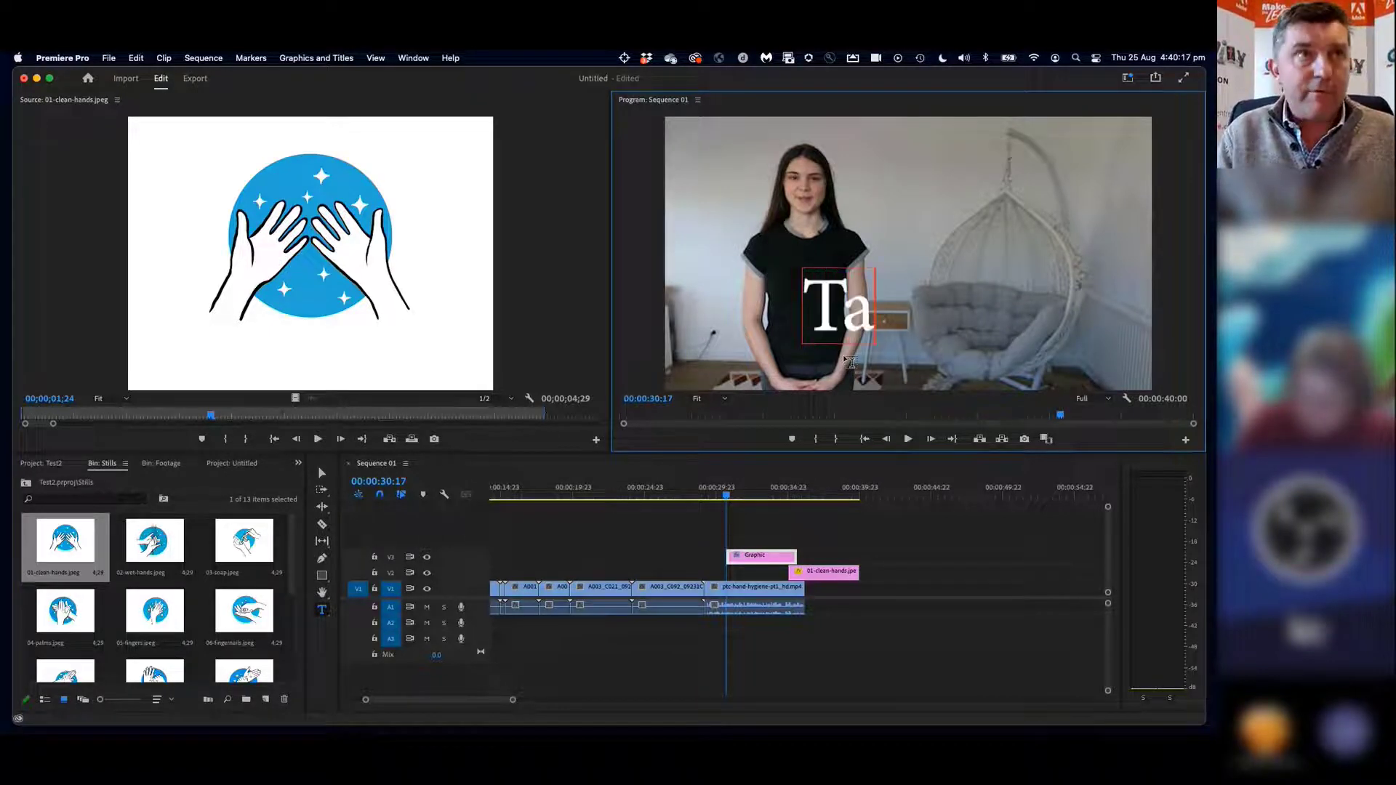
text(lana)
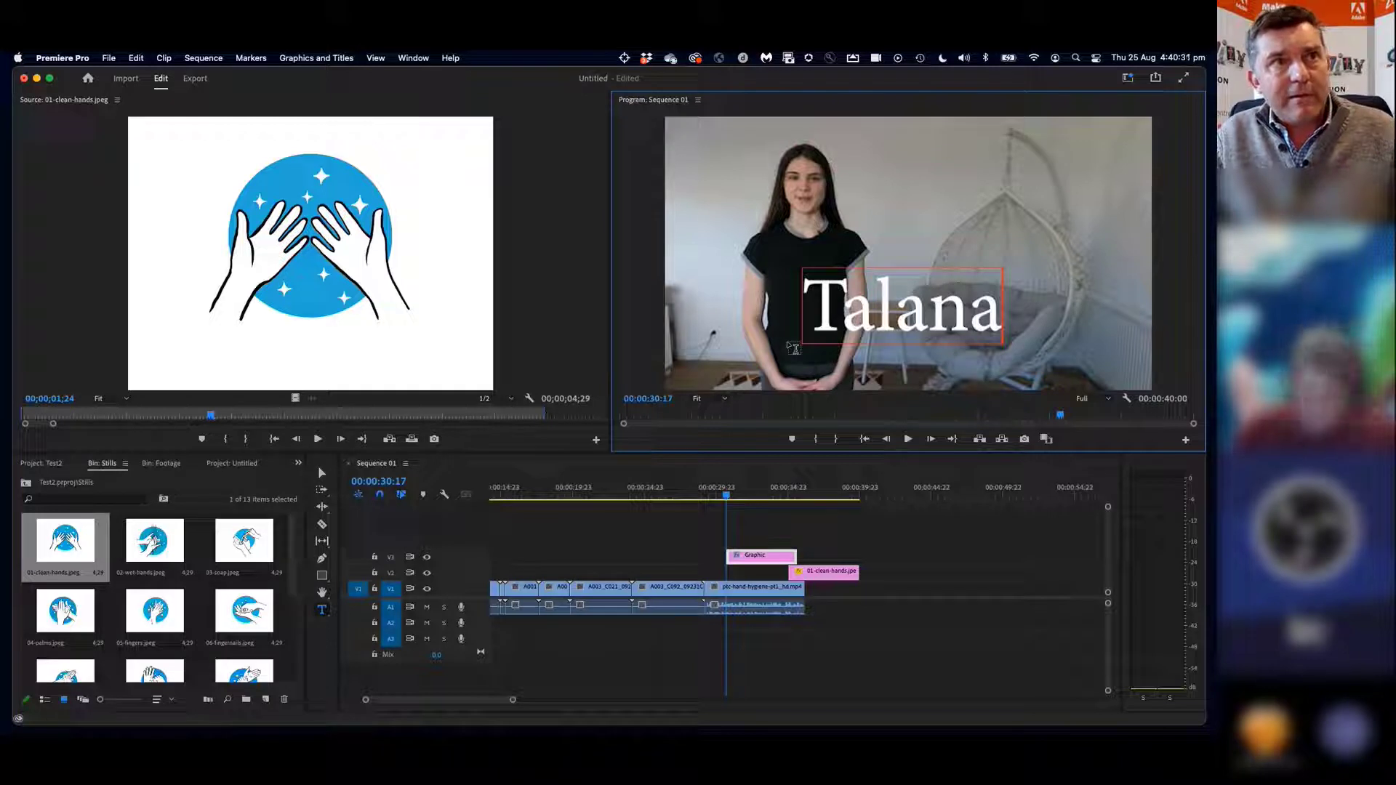
Delete that Graphic clip and type 'Talana' as a fresh title at 00:00:30:21
key(super+z)
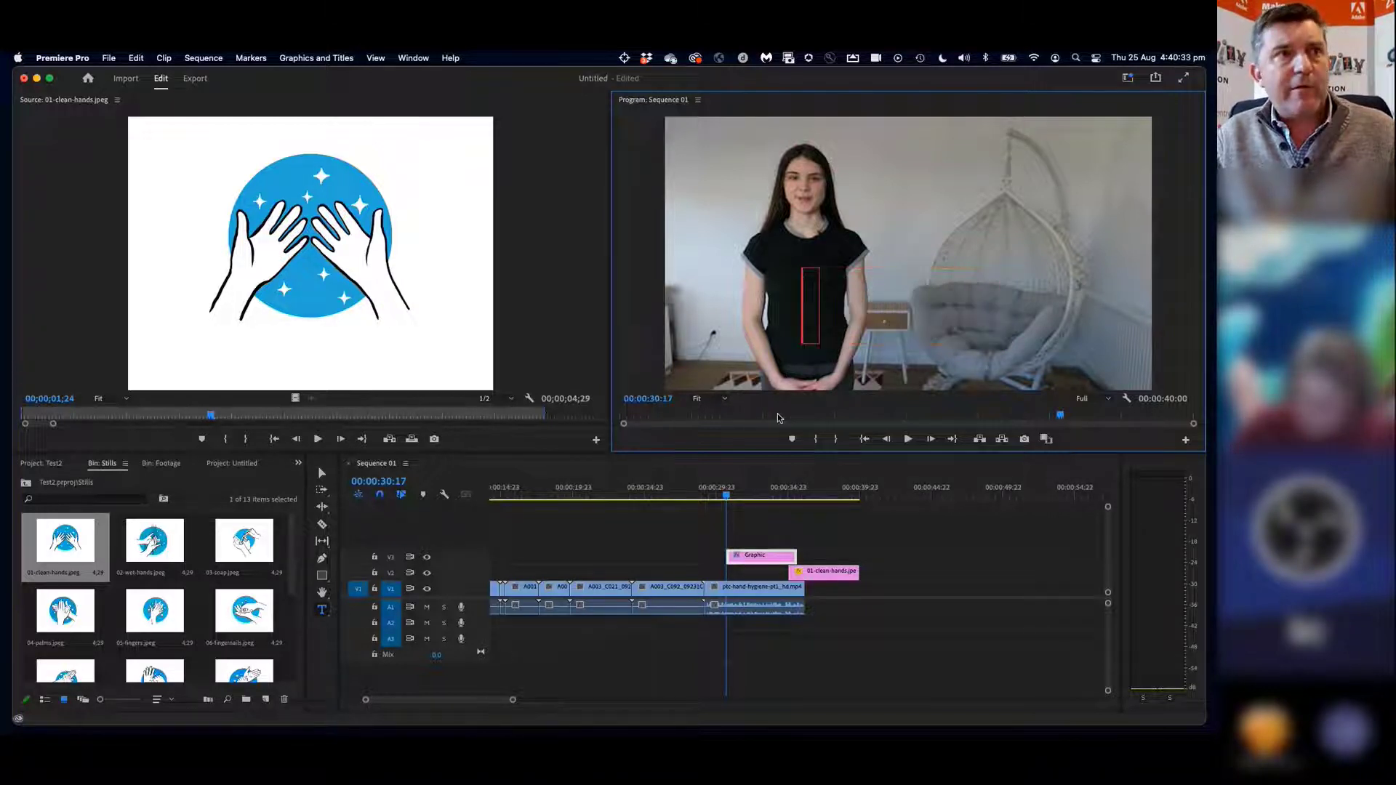
click(765, 561)
key(Delete)
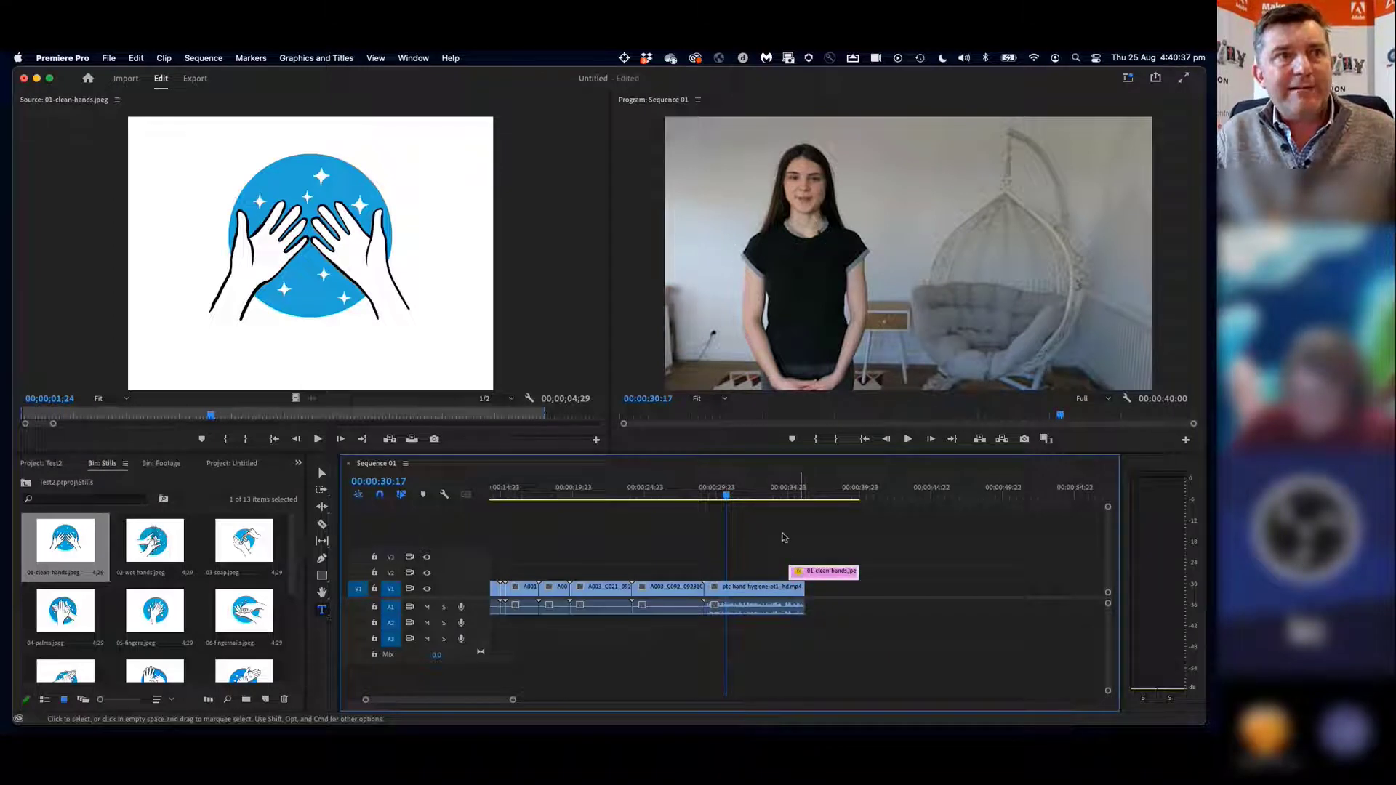
click(759, 488)
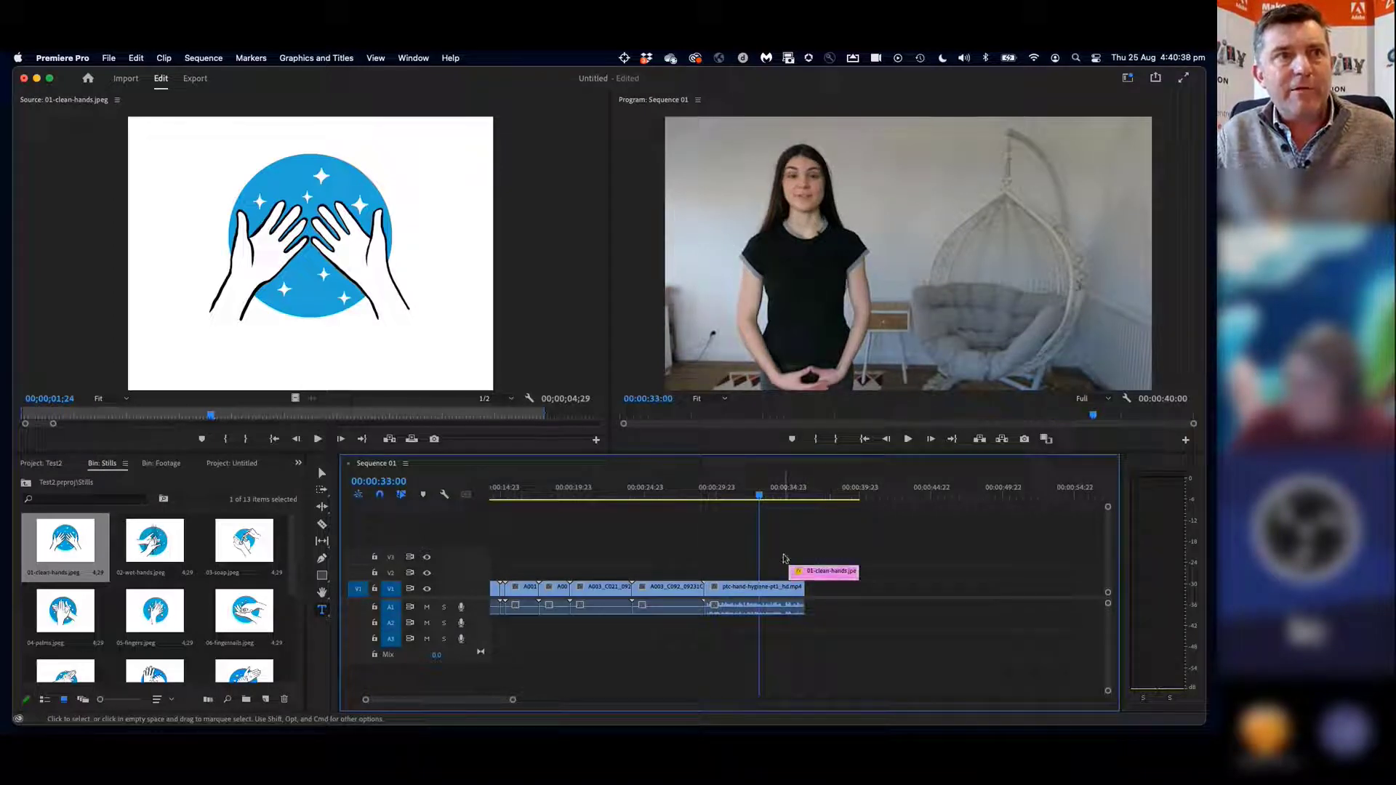
click(728, 493)
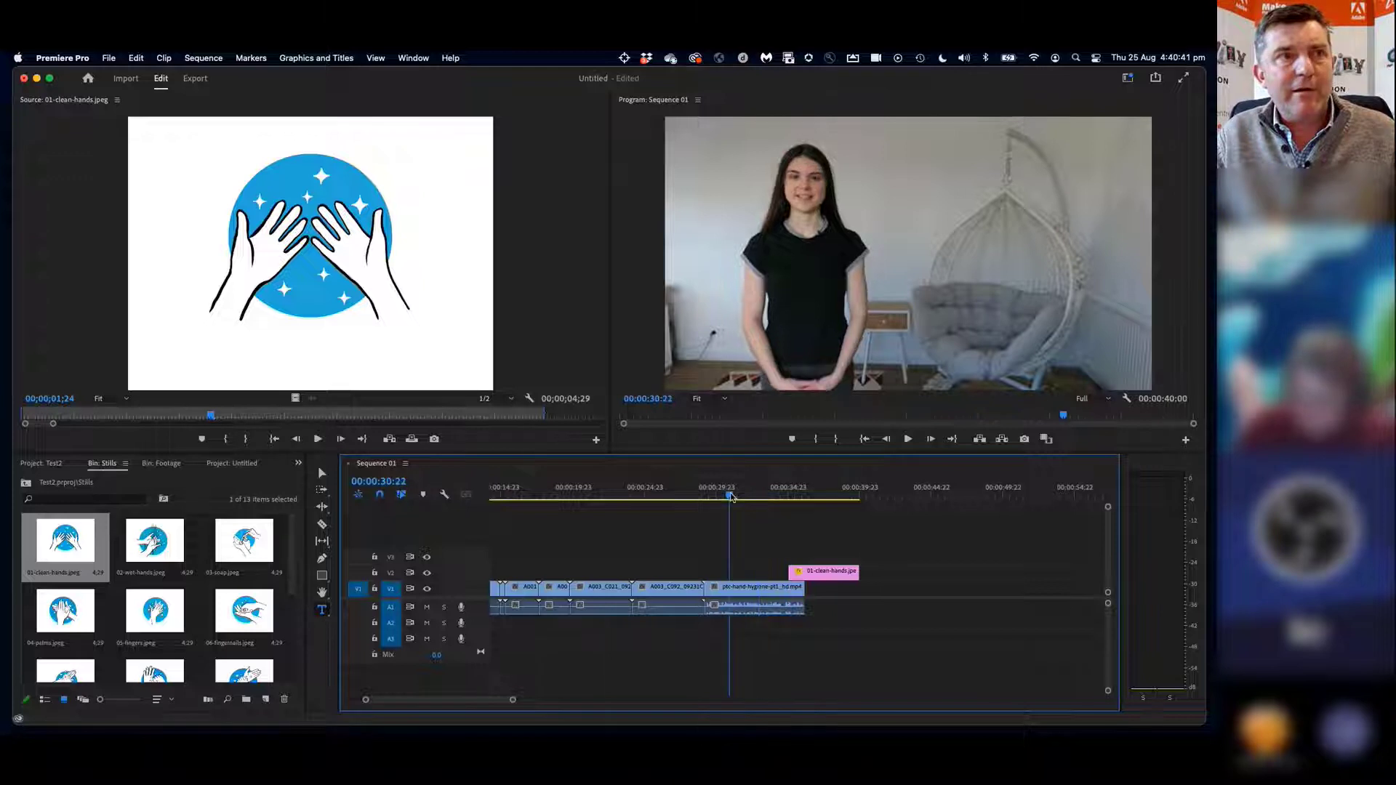
click(322, 611)
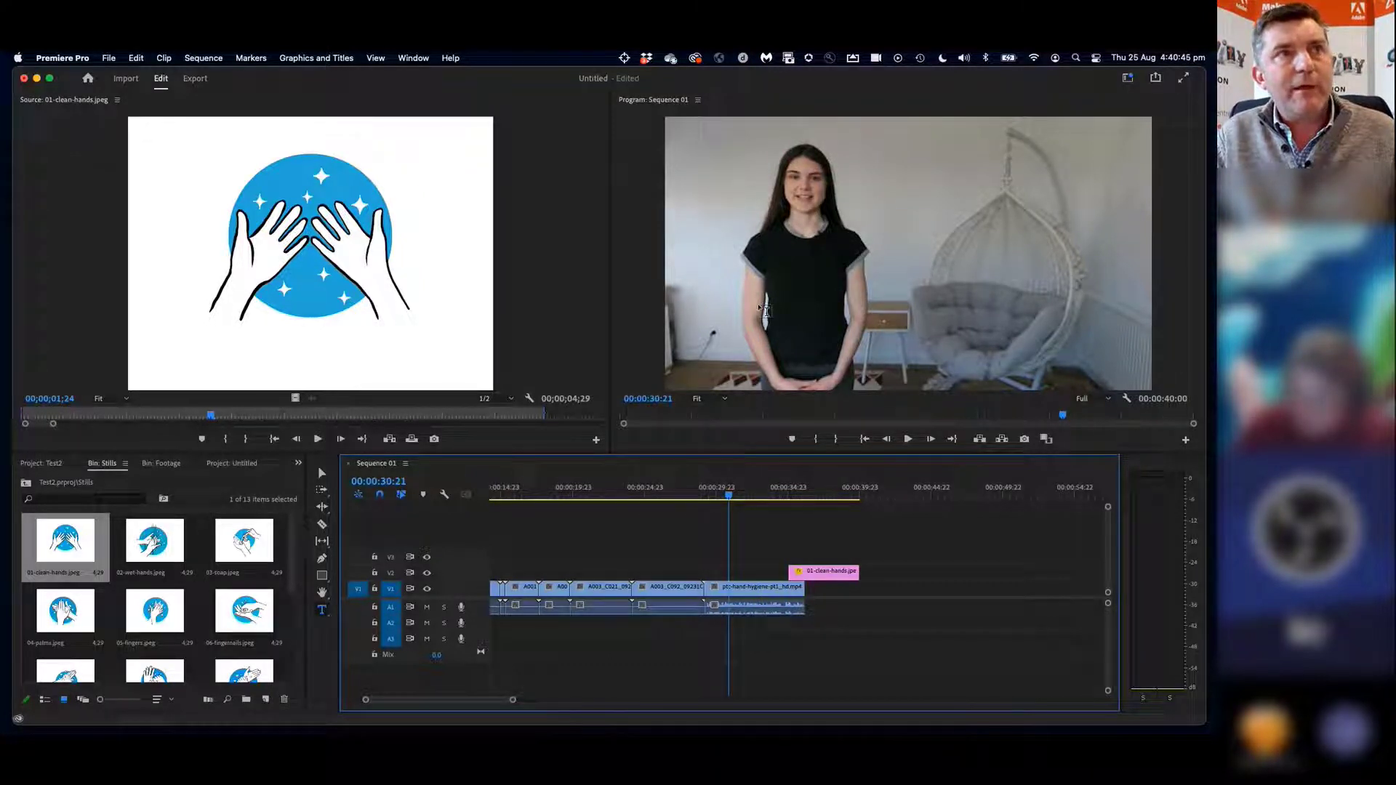
click(758, 319)
text(T)
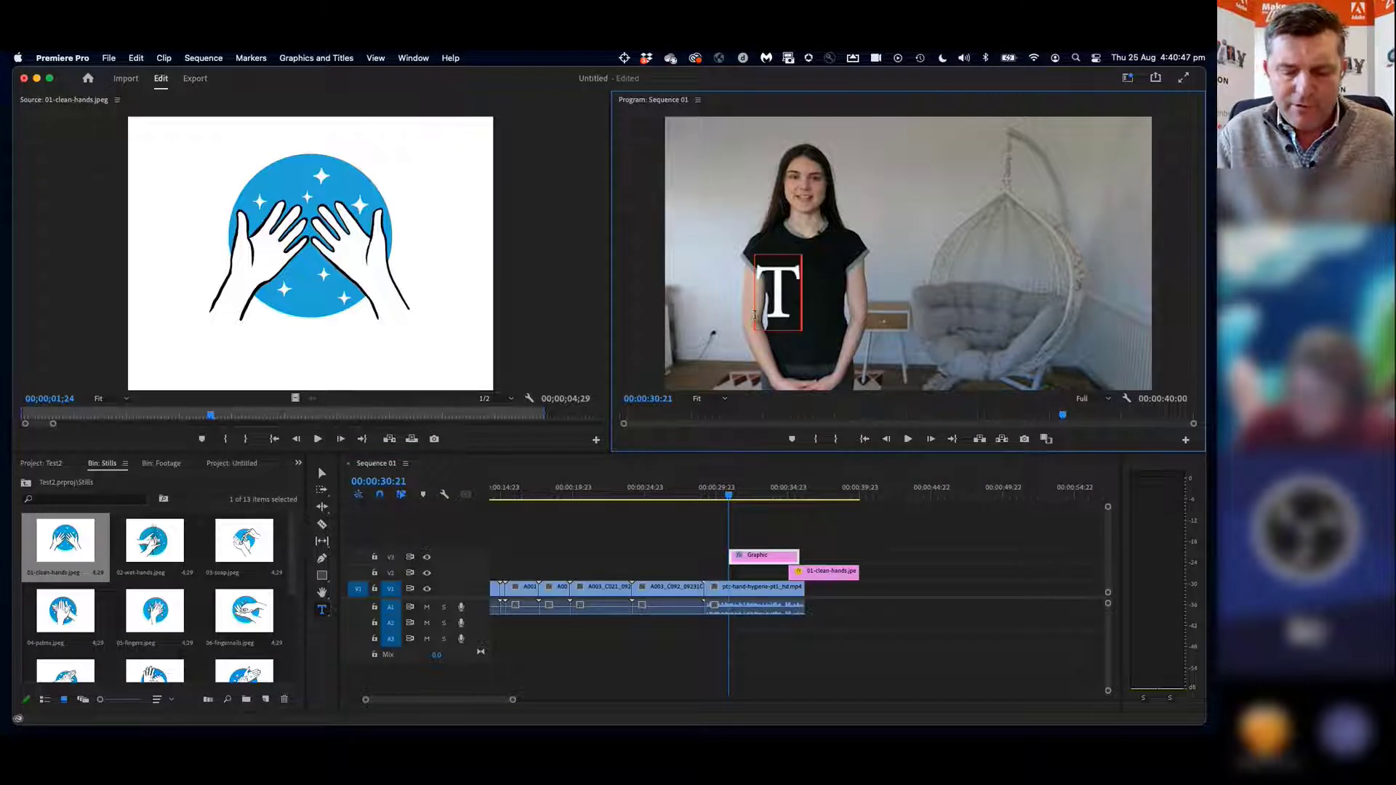
text(alana)
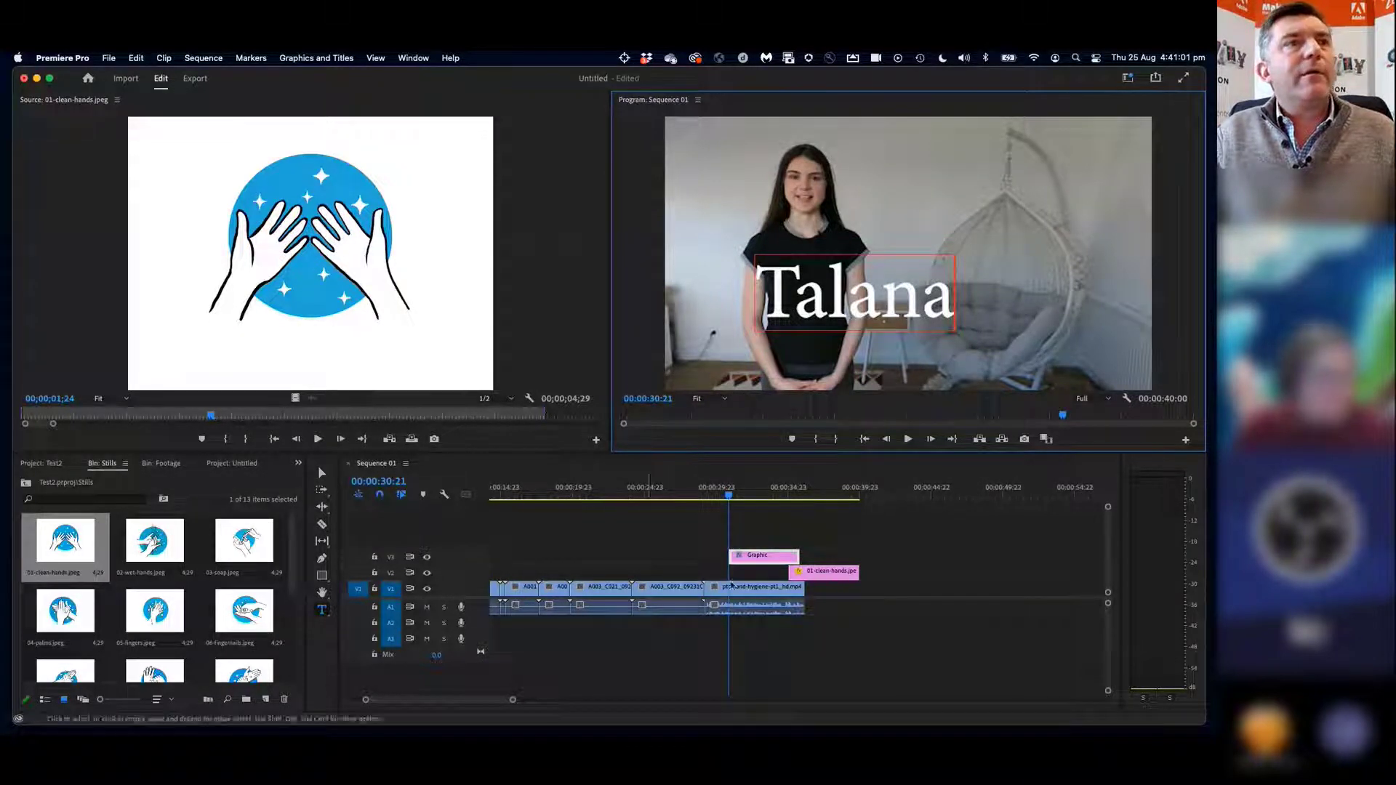
click(747, 500)
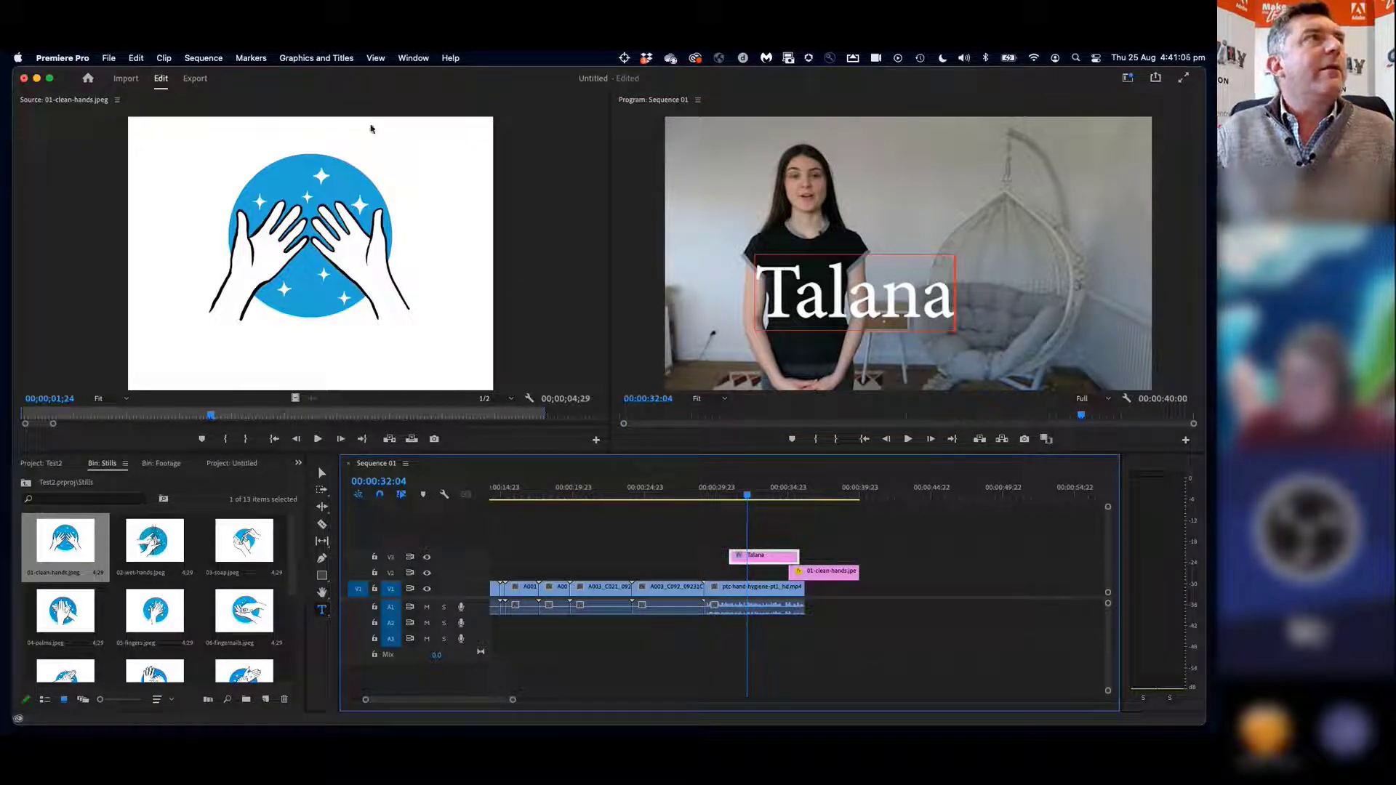
Show the Effect Controls panel from the Window menu for the Talana graphic
click(411, 60)
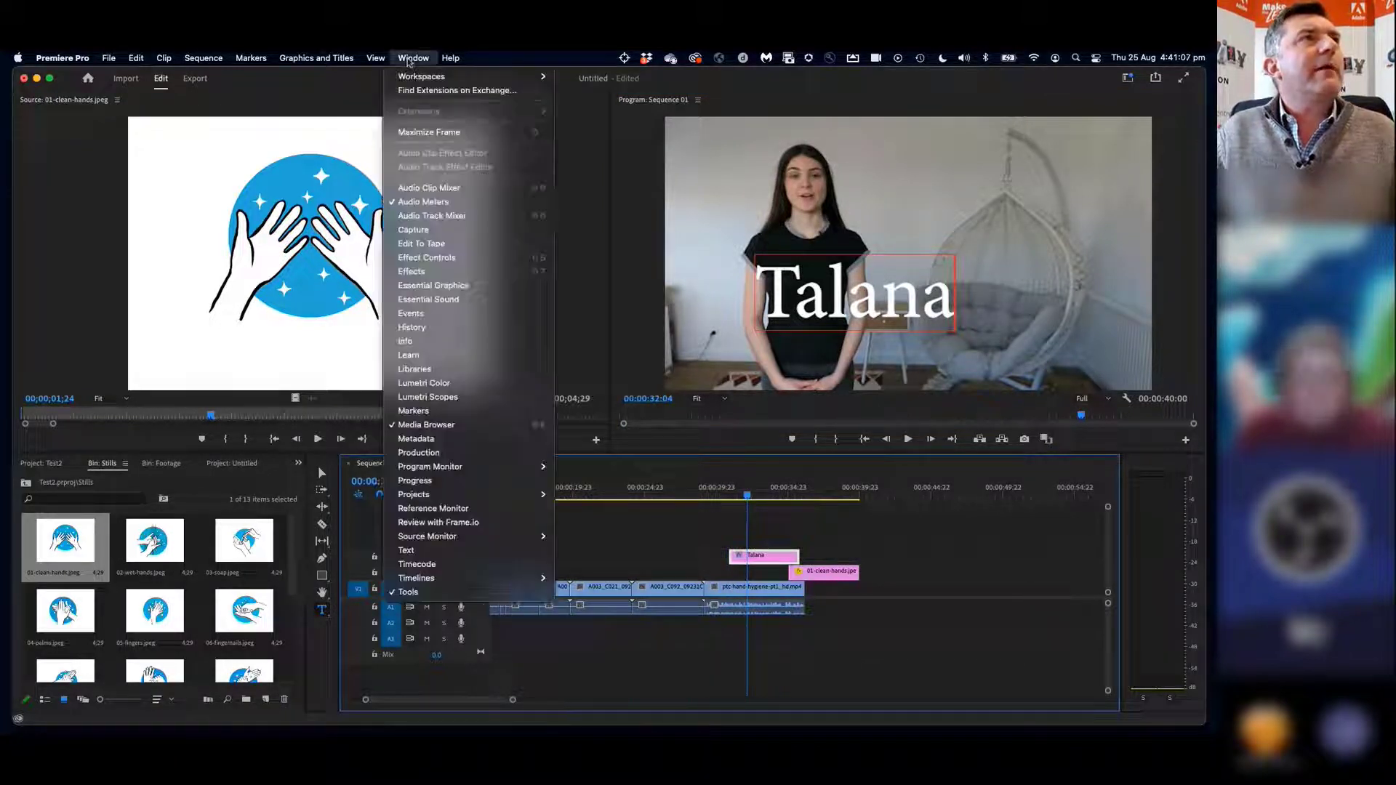
mouse_move(416, 80)
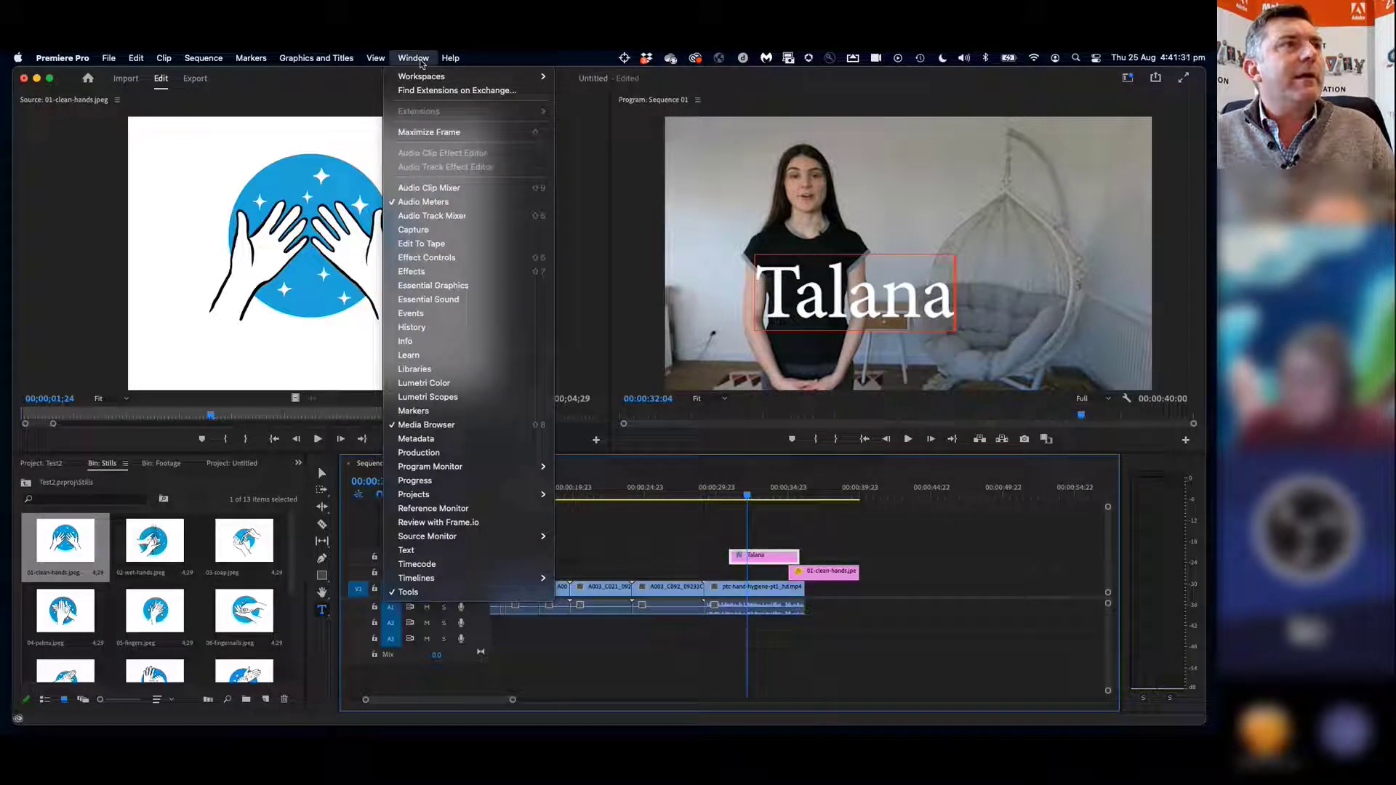
mouse_move(345, 58)
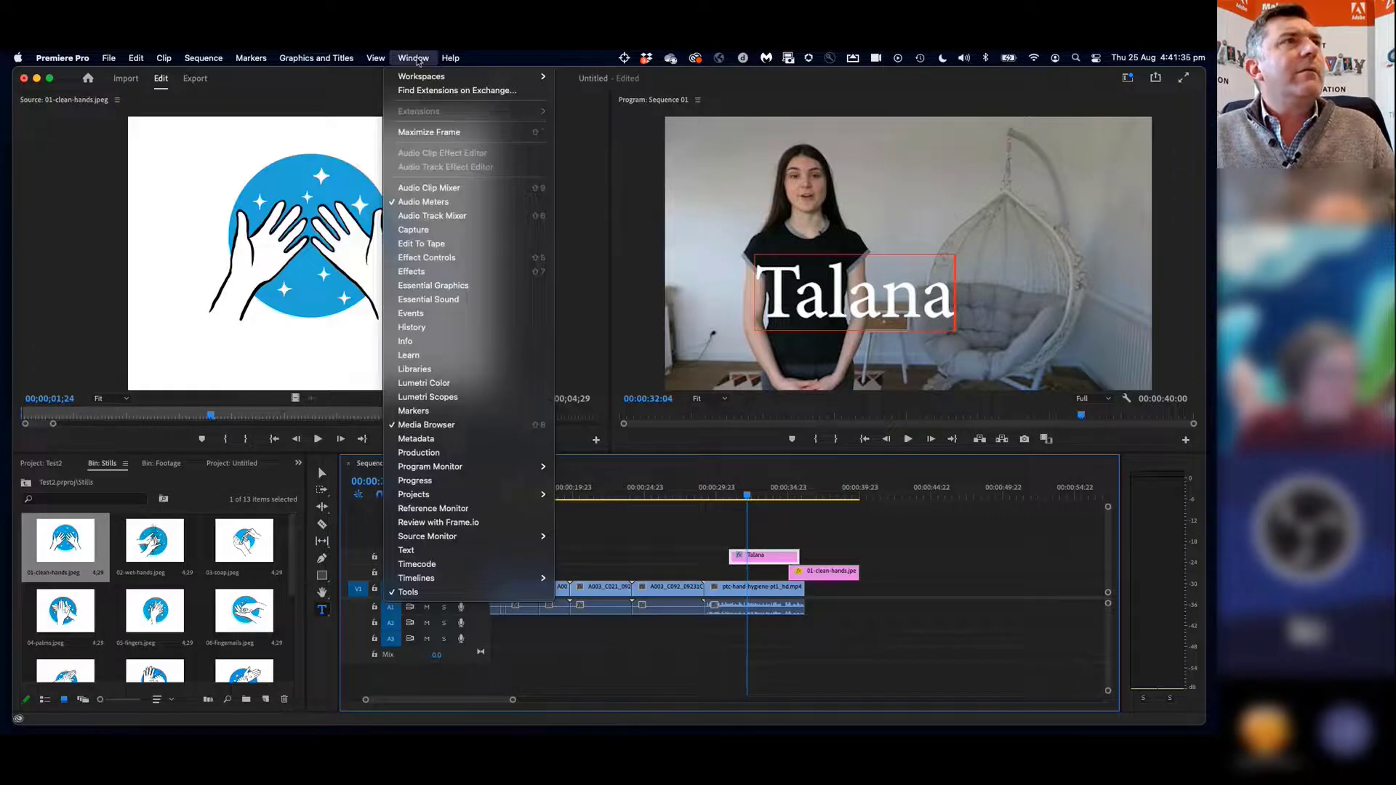
click(422, 260)
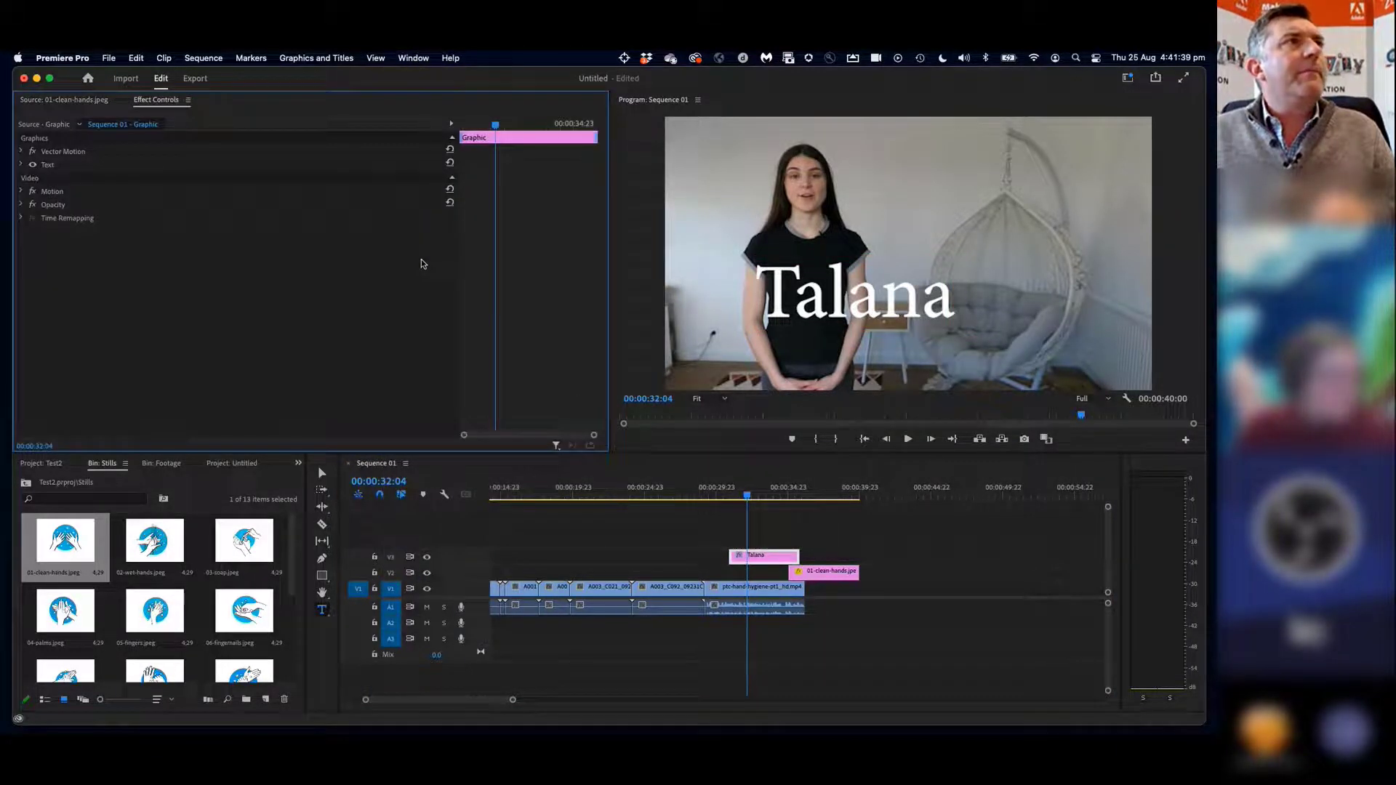
click(416, 60)
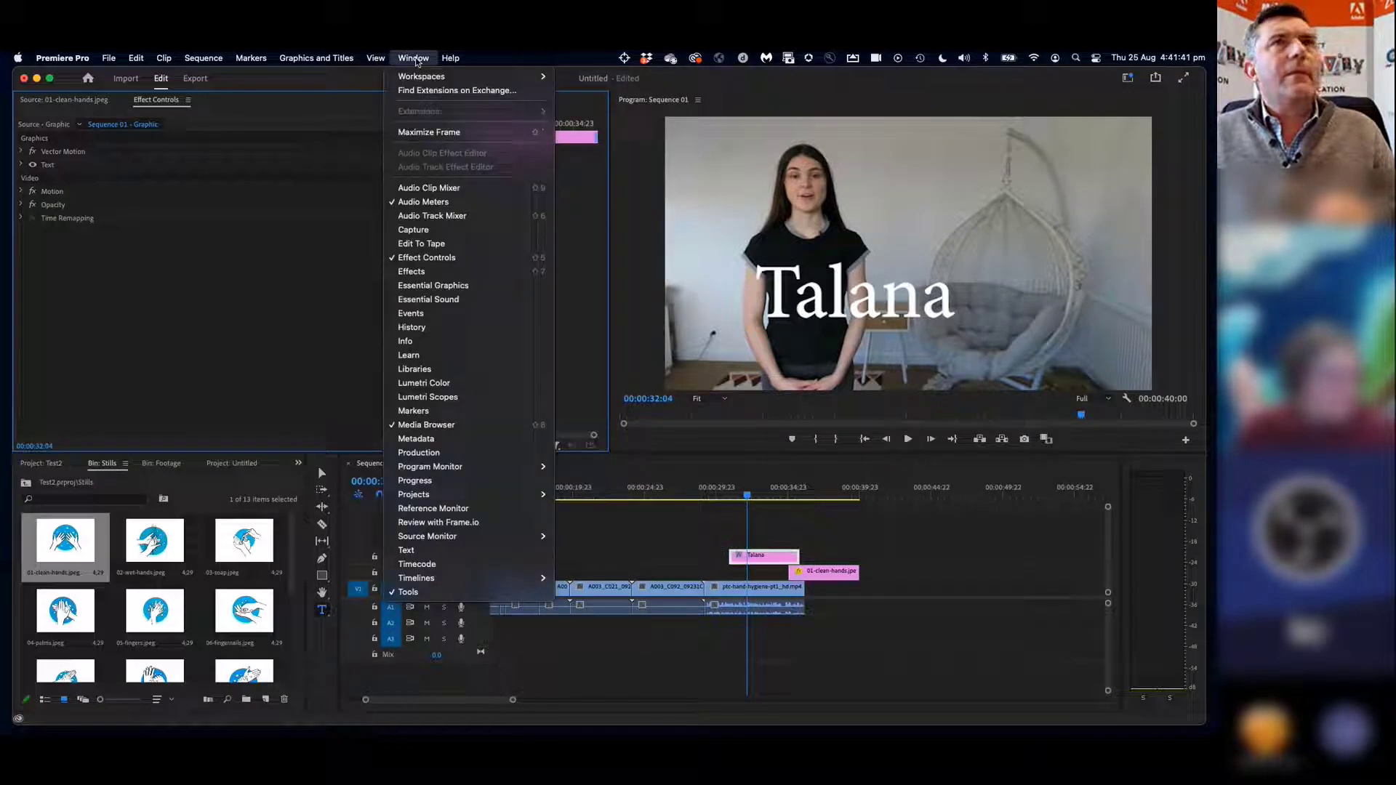
click(416, 62)
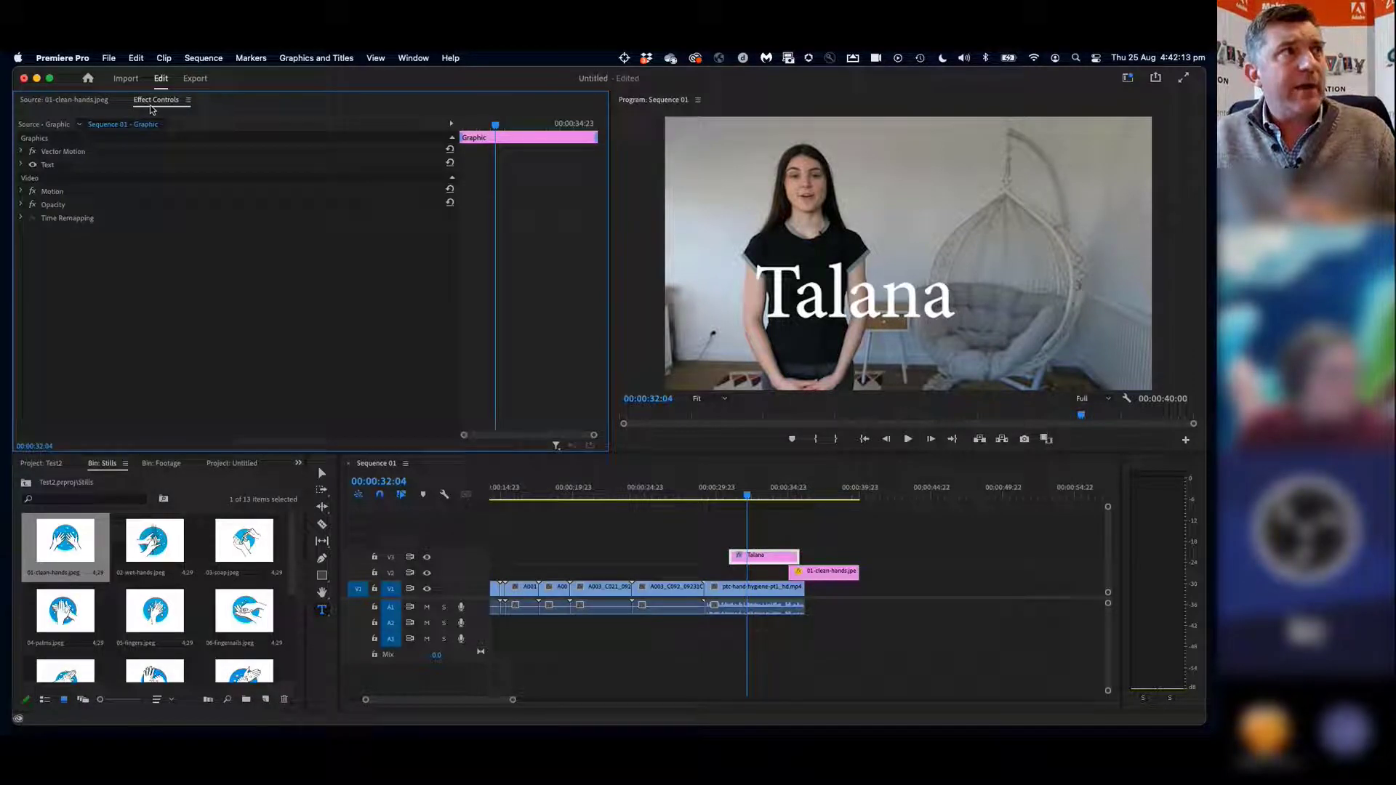
click(409, 58)
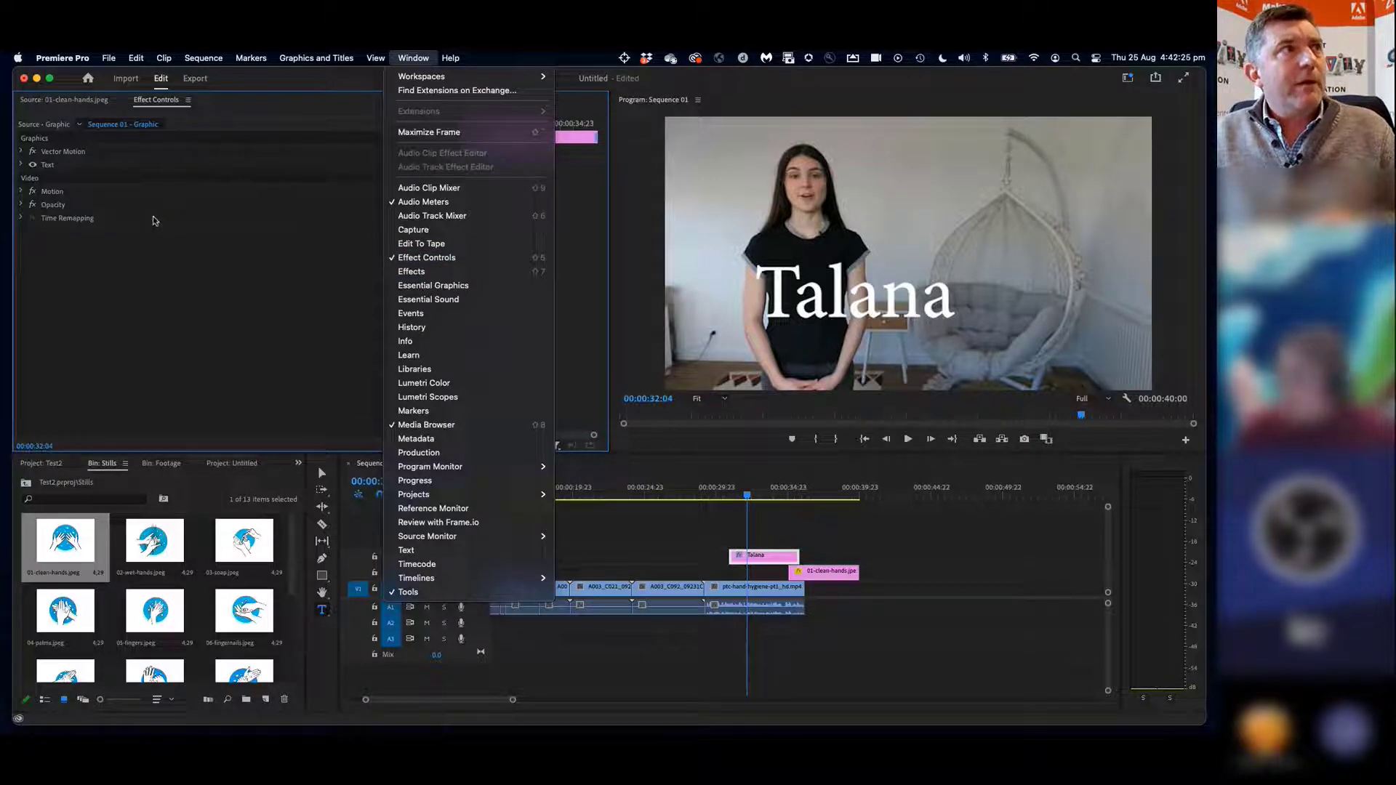
click(151, 97)
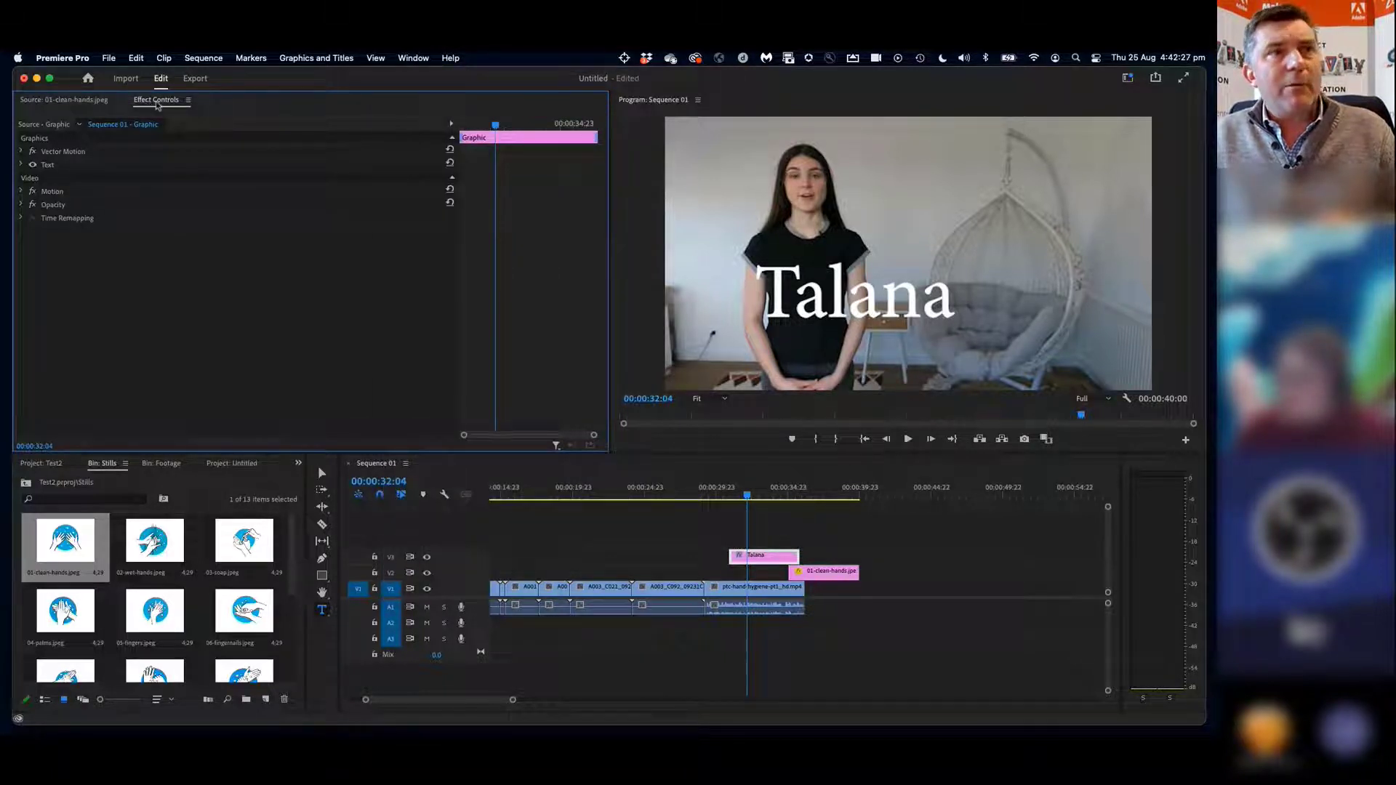
key(shift+3)
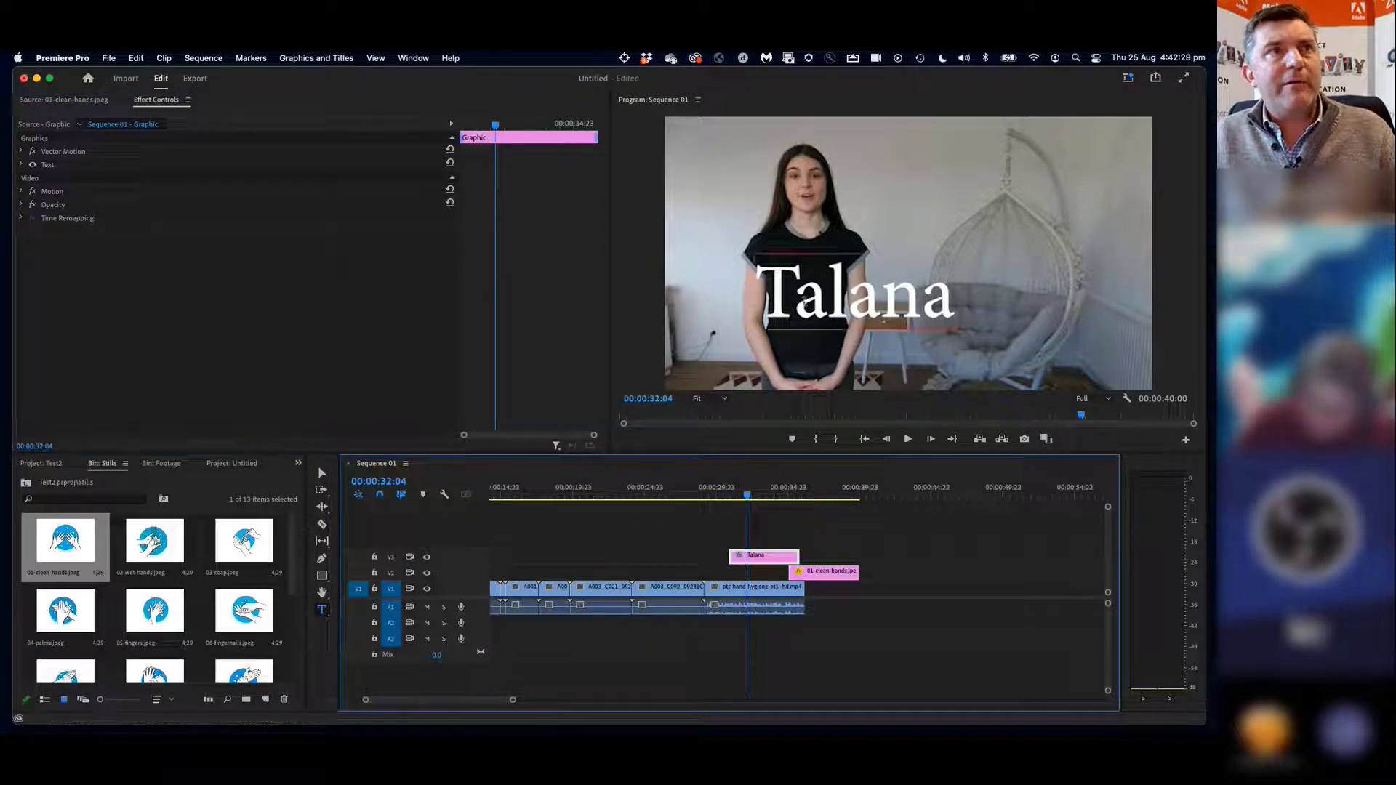
click(798, 366)
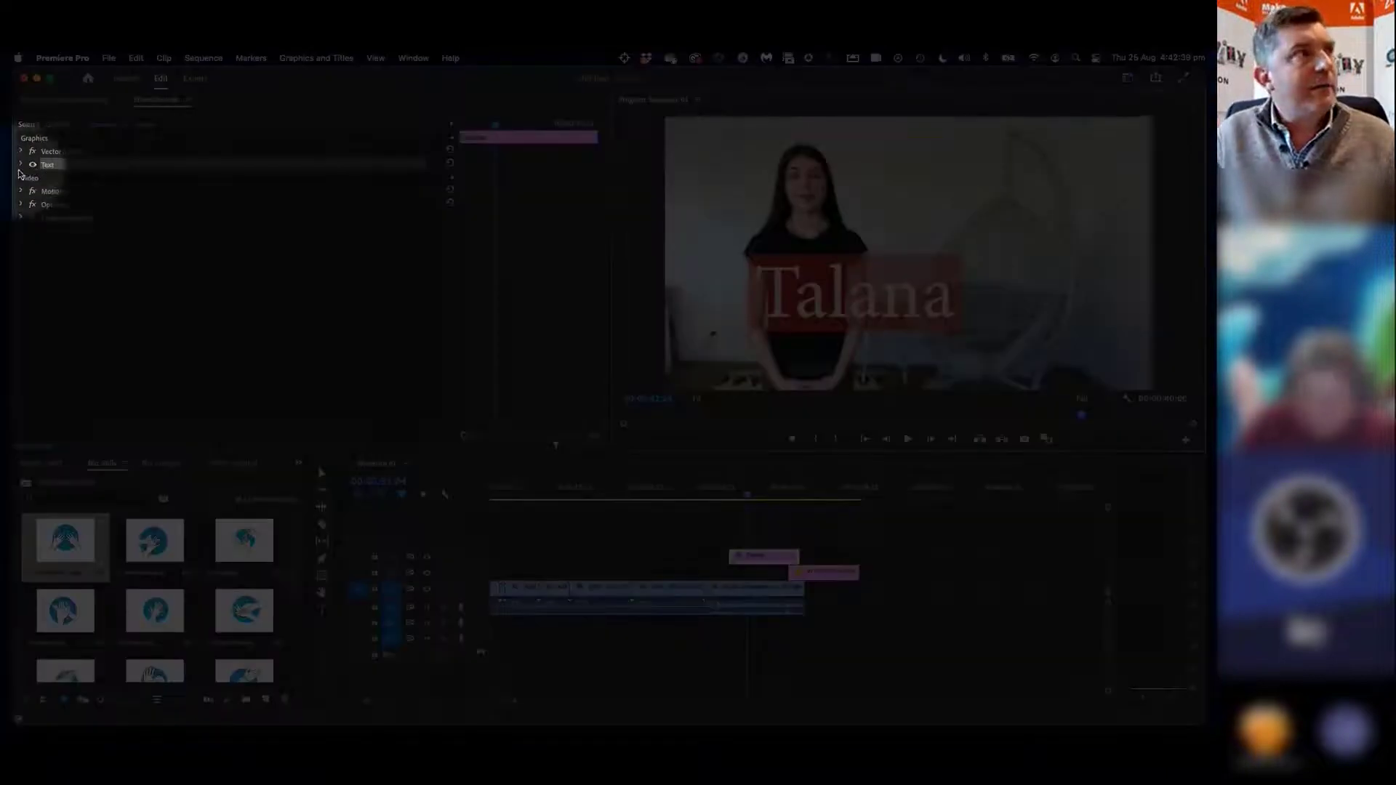
Expand the Text effect and set the Talana title's font style to Medium
click(21, 165)
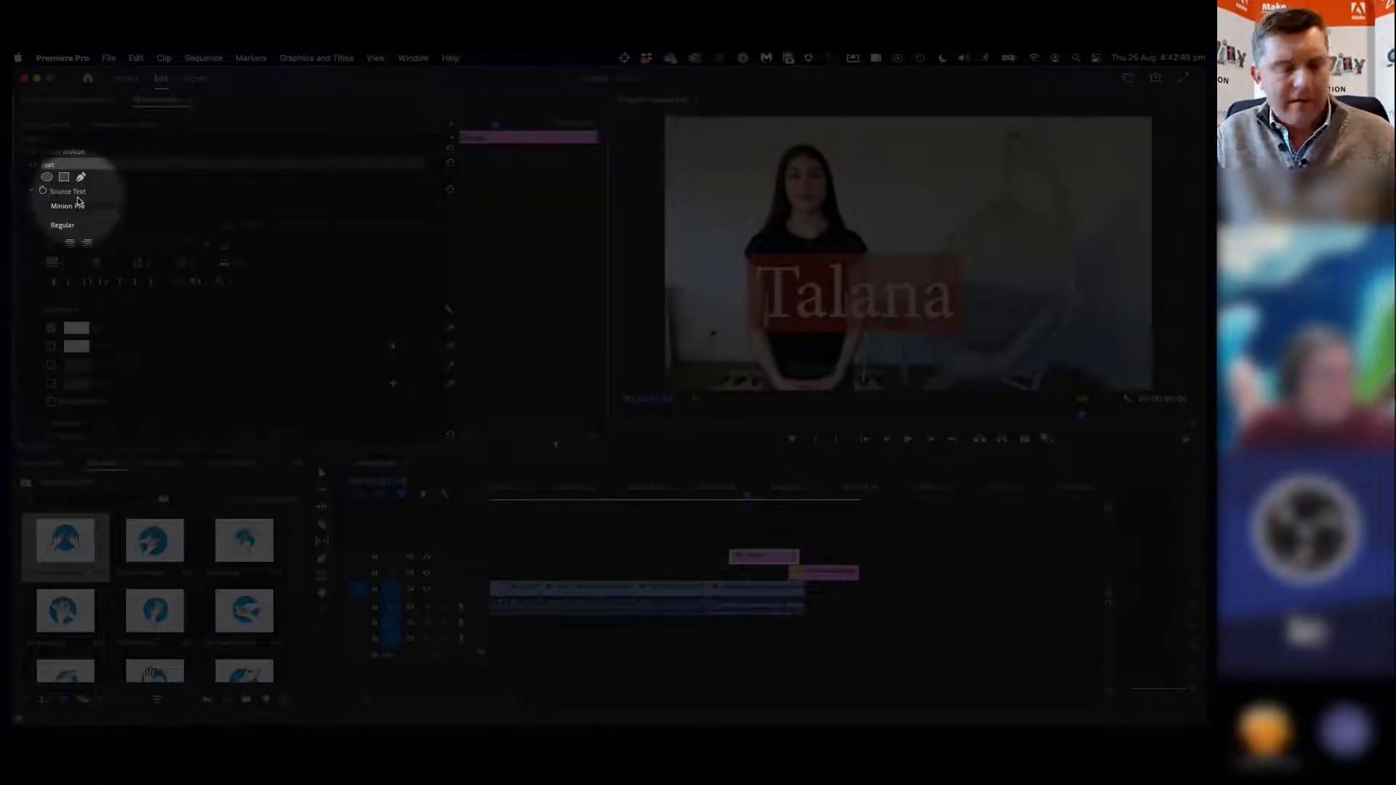
scroll(141, 244, down, 3)
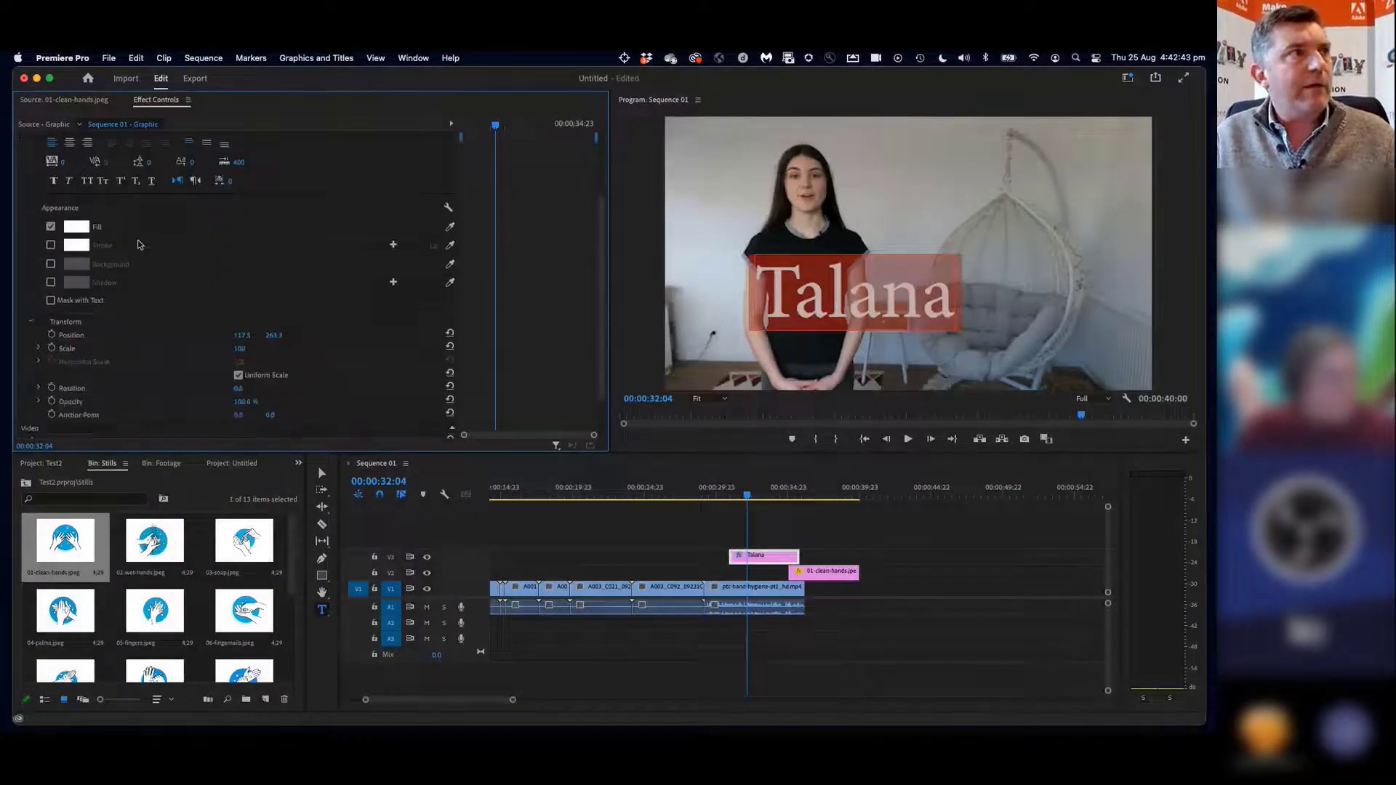
scroll(140, 244, up, 3)
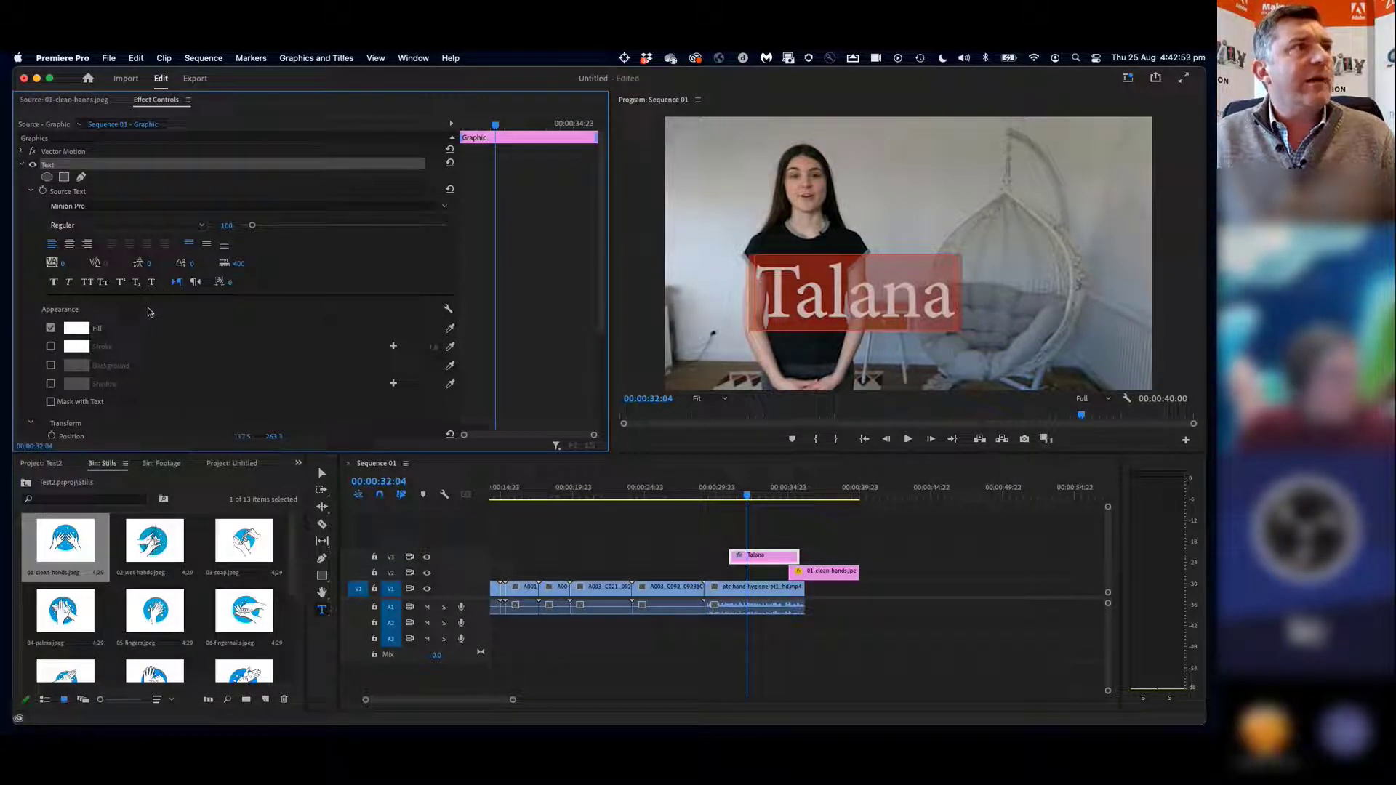
click(777, 294)
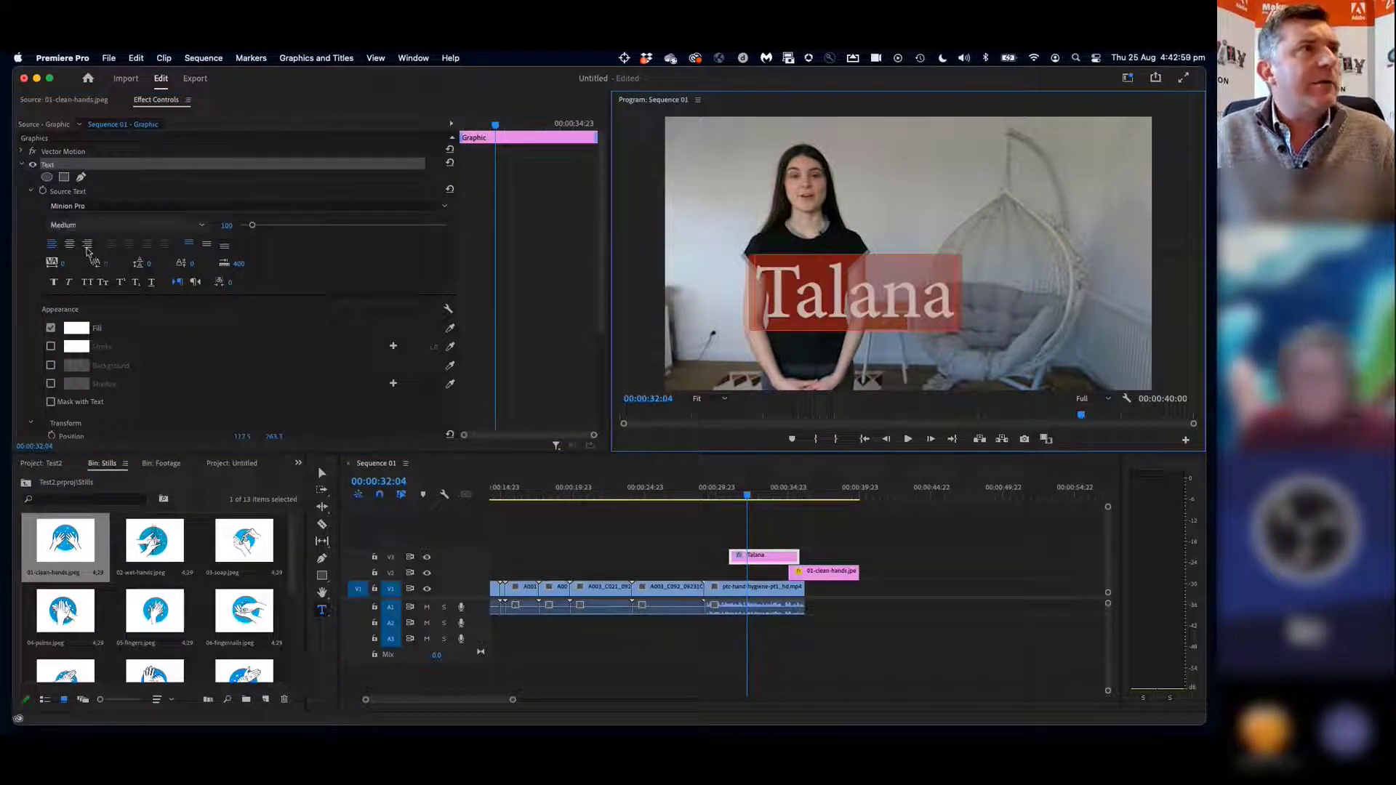
click(546, 280)
drag(599, 283, 603, 359)
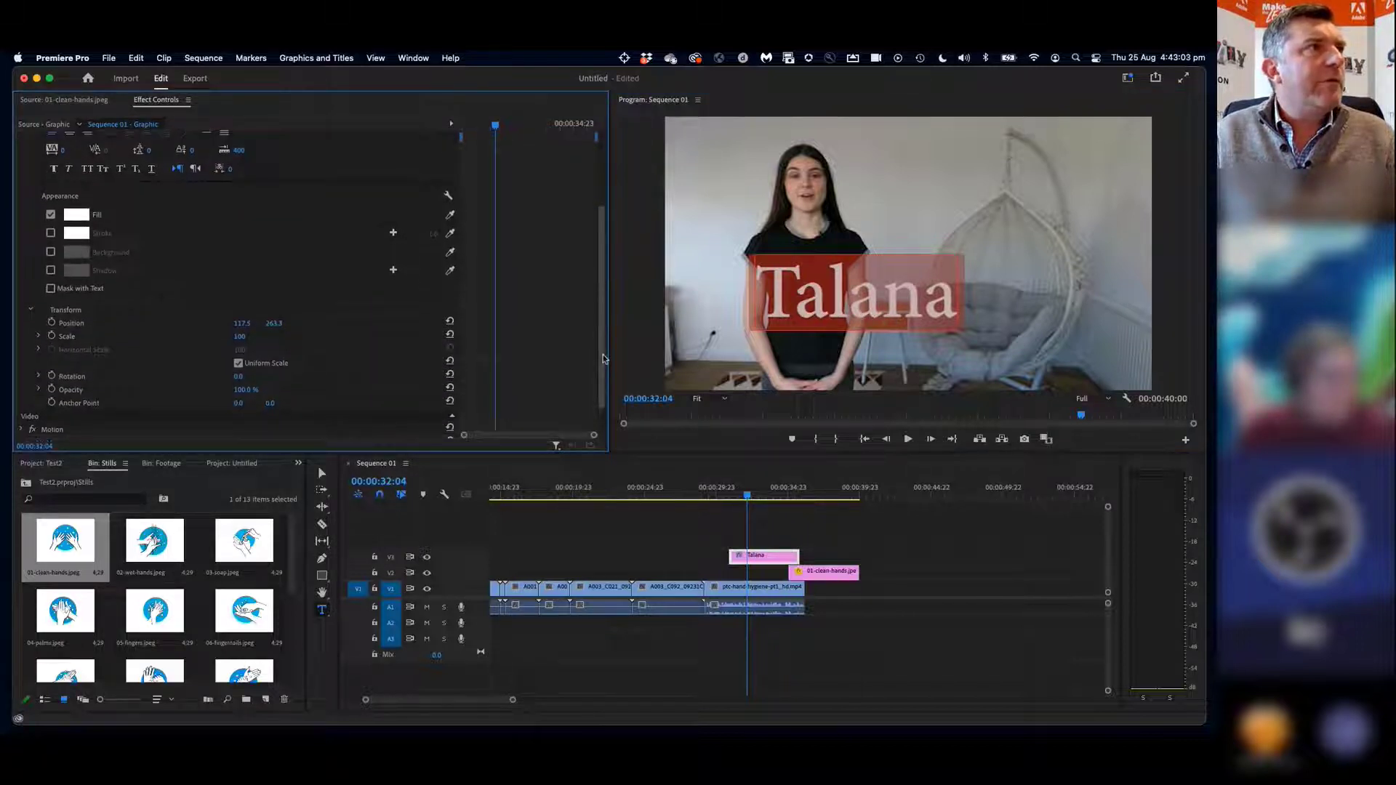
scroll(218, 342, up, 1)
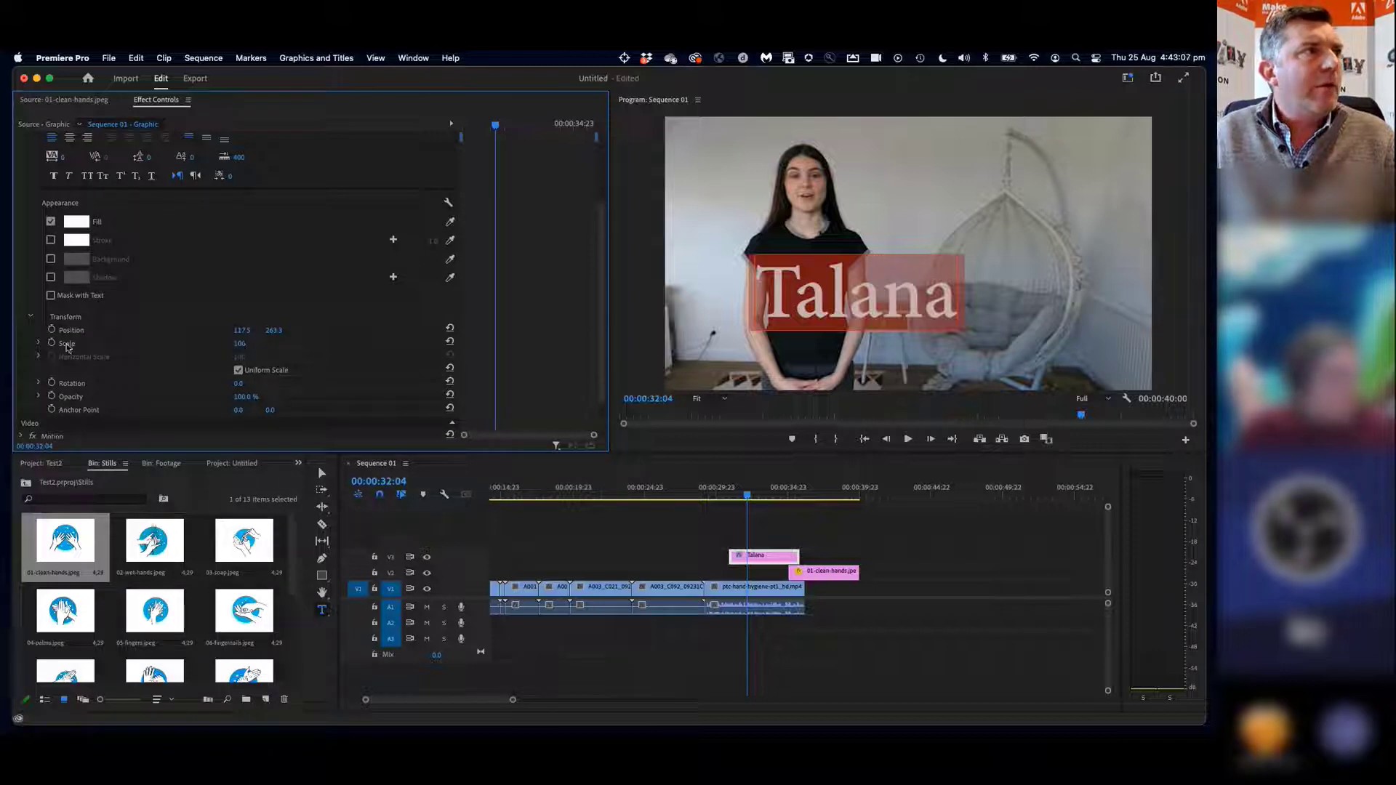
Reduce the Talana title's Transform Scale to 70
click(39, 343)
drag(54, 363, 47, 369)
drag(46, 369, 48, 369)
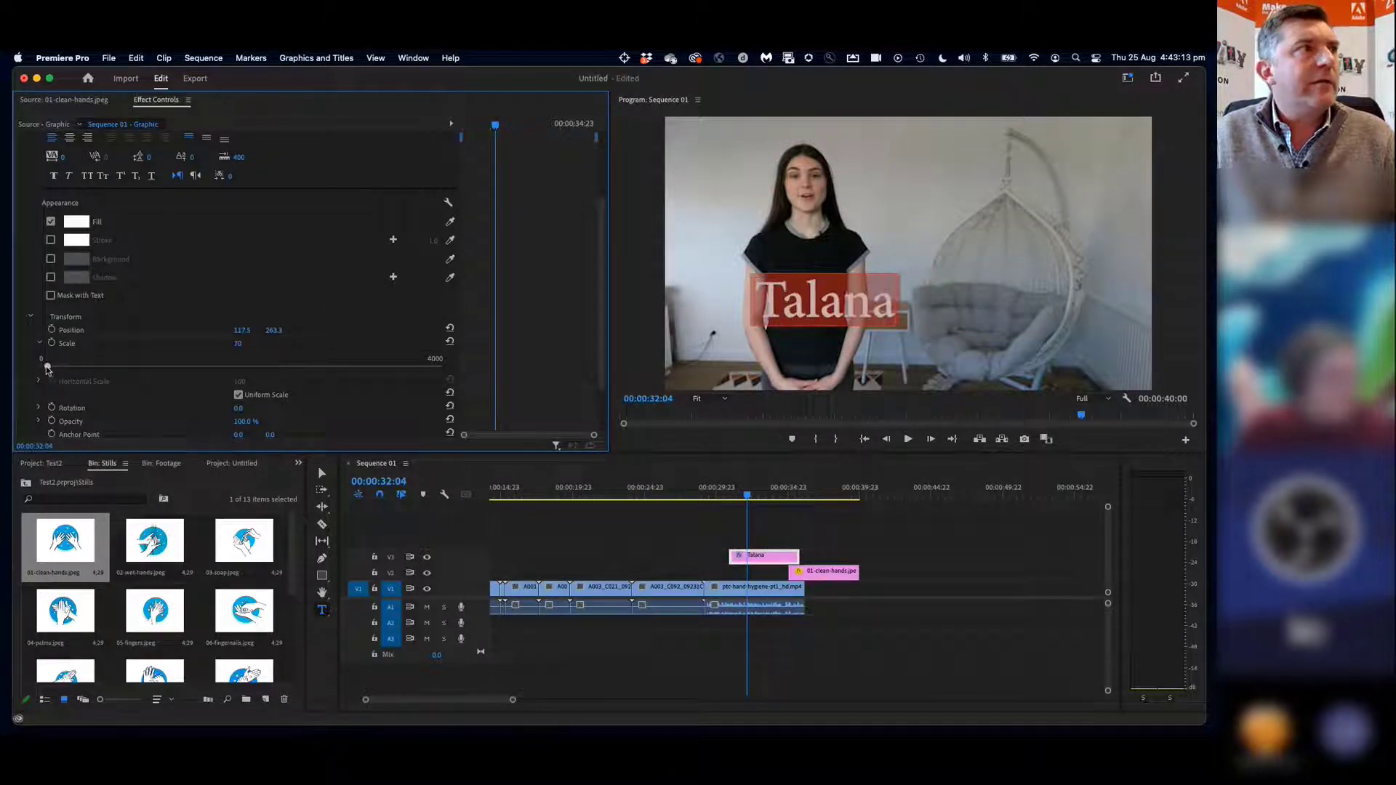
scroll(100, 354, up, 5)
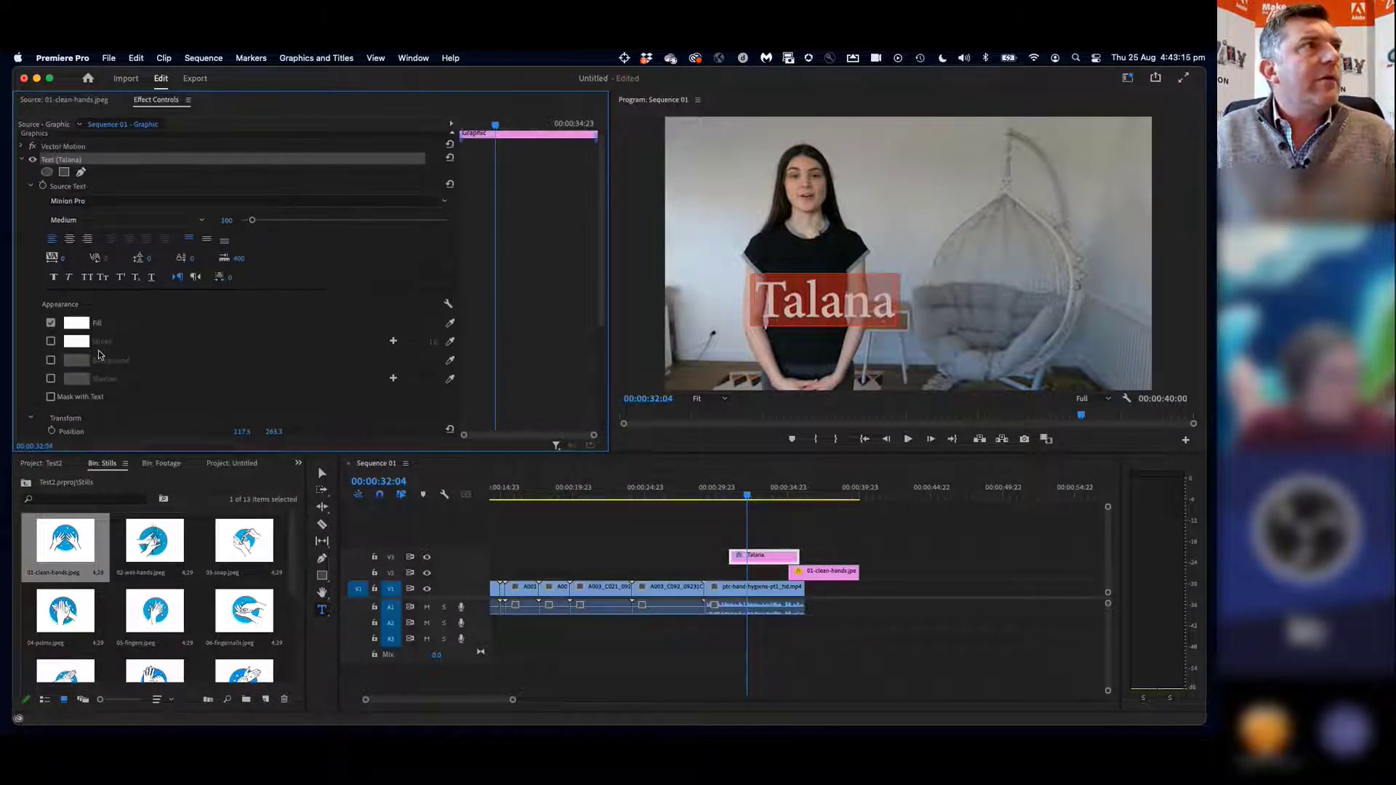
Adjust the title's font size, then open the font list and filter it by 'Adobe'
drag(252, 226, 248, 234)
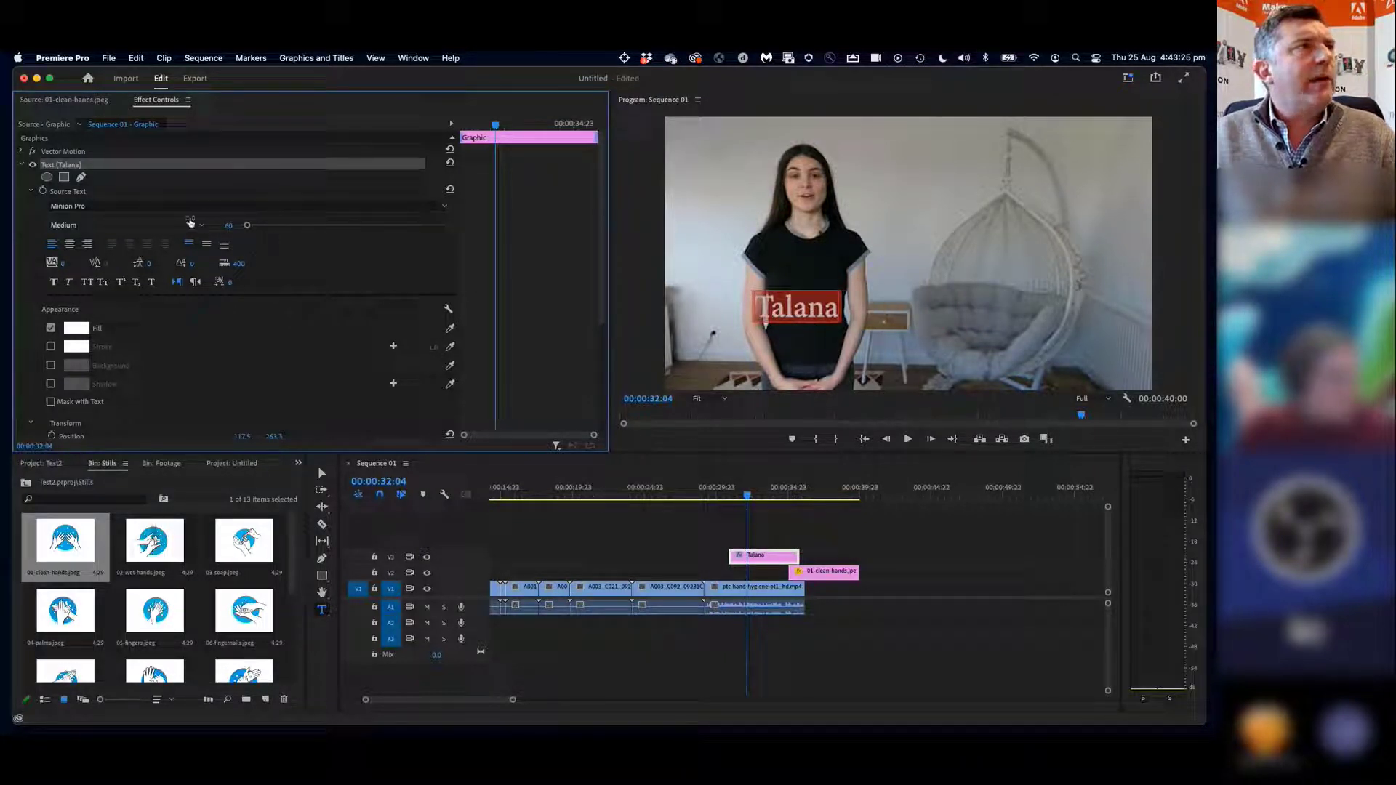
click(64, 223)
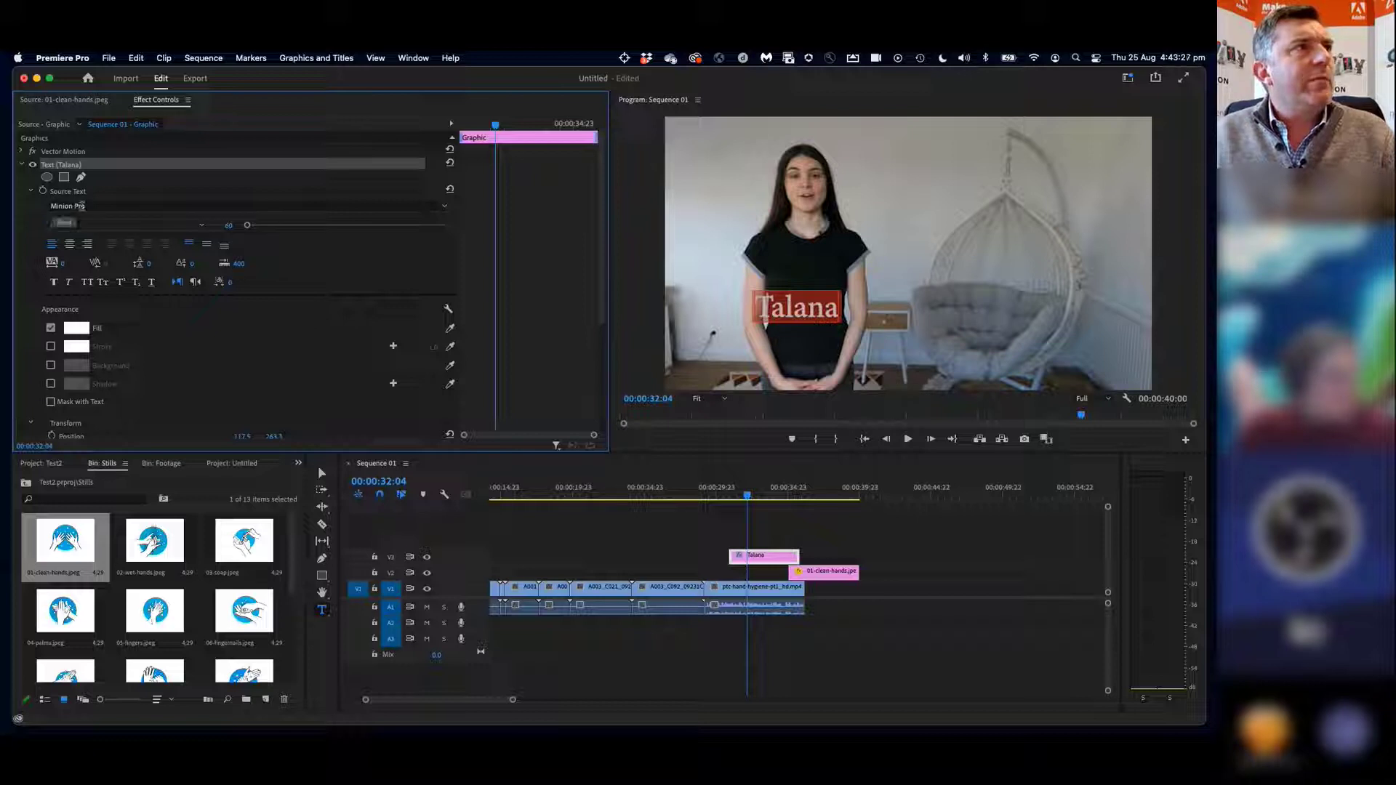
click(42, 164)
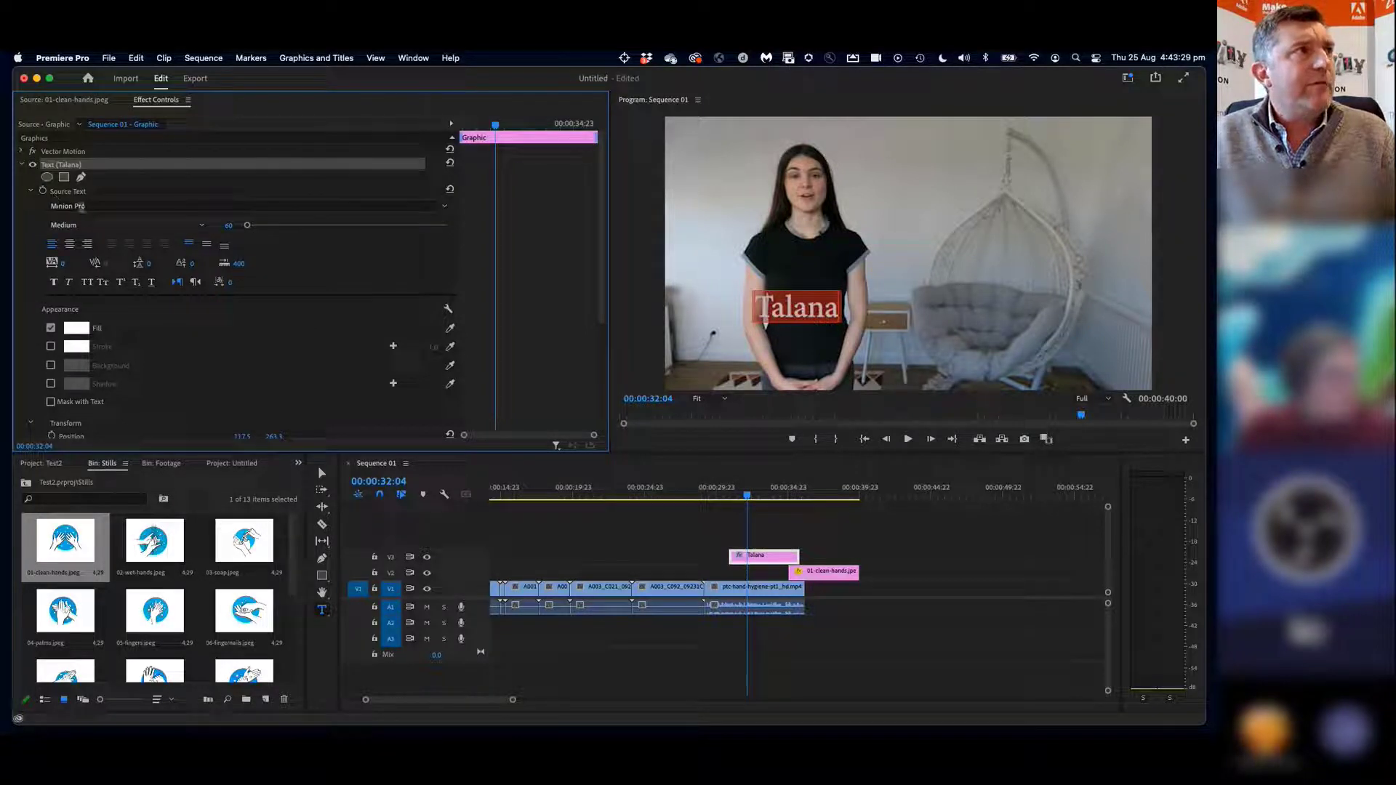
click(76, 206)
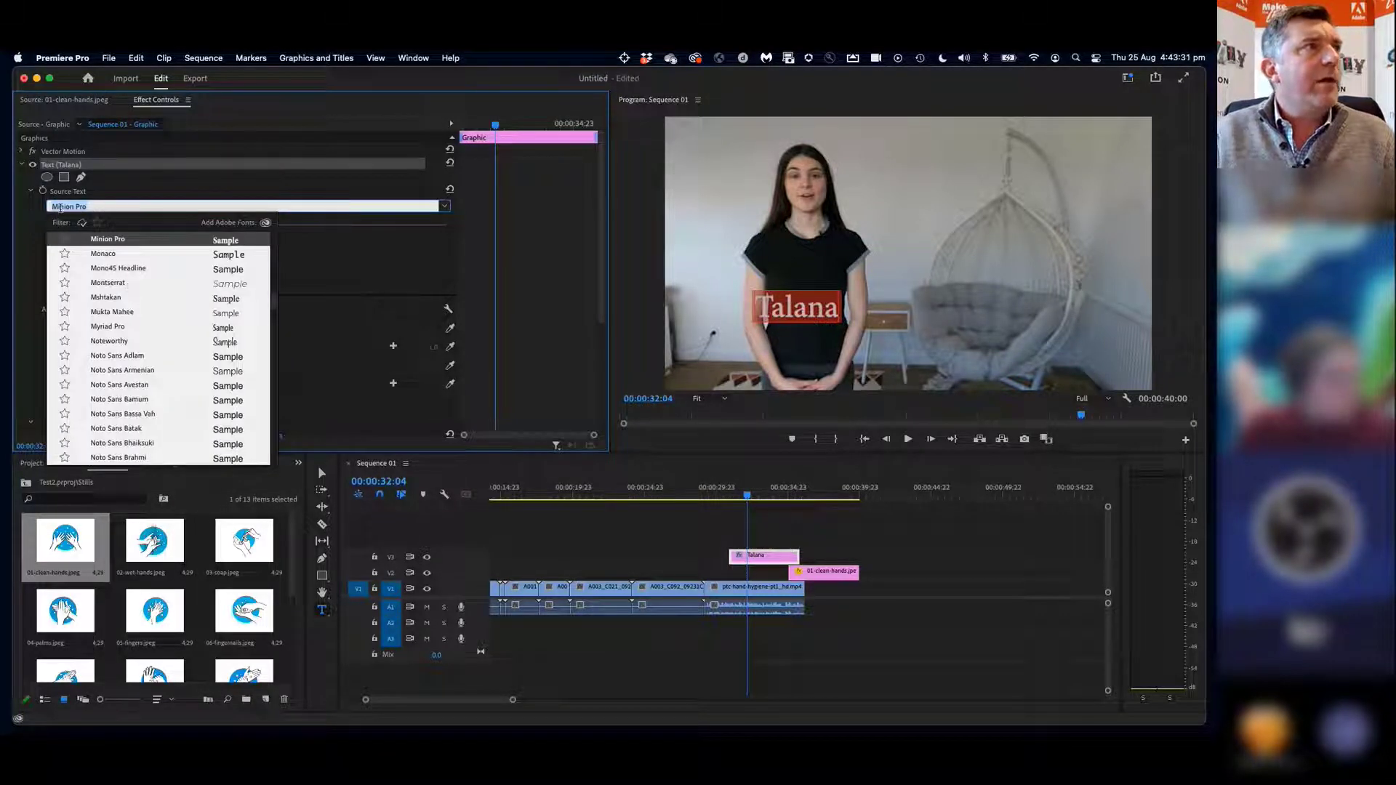
scroll(132, 284, up, 10)
scroll(132, 284, up, 5)
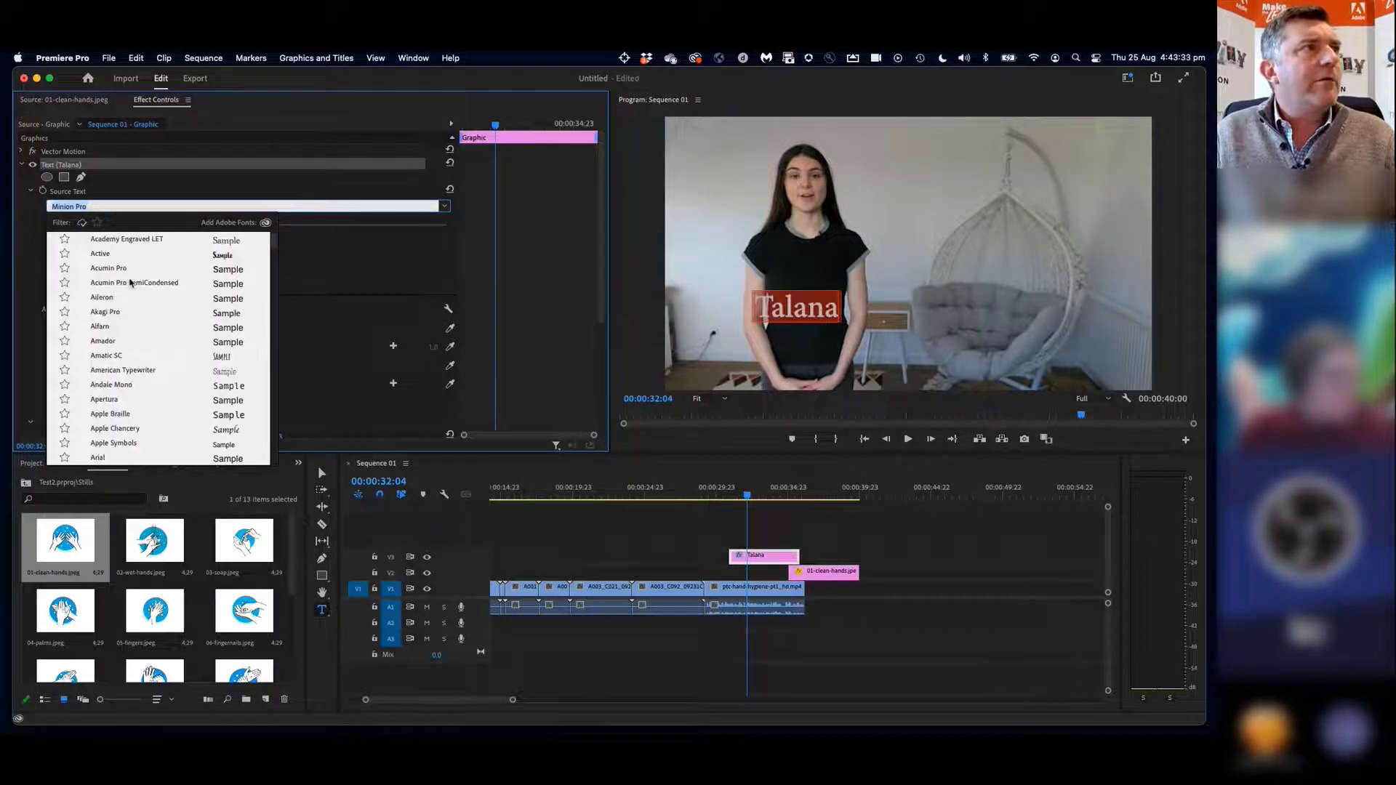
scroll(127, 400, down, 5)
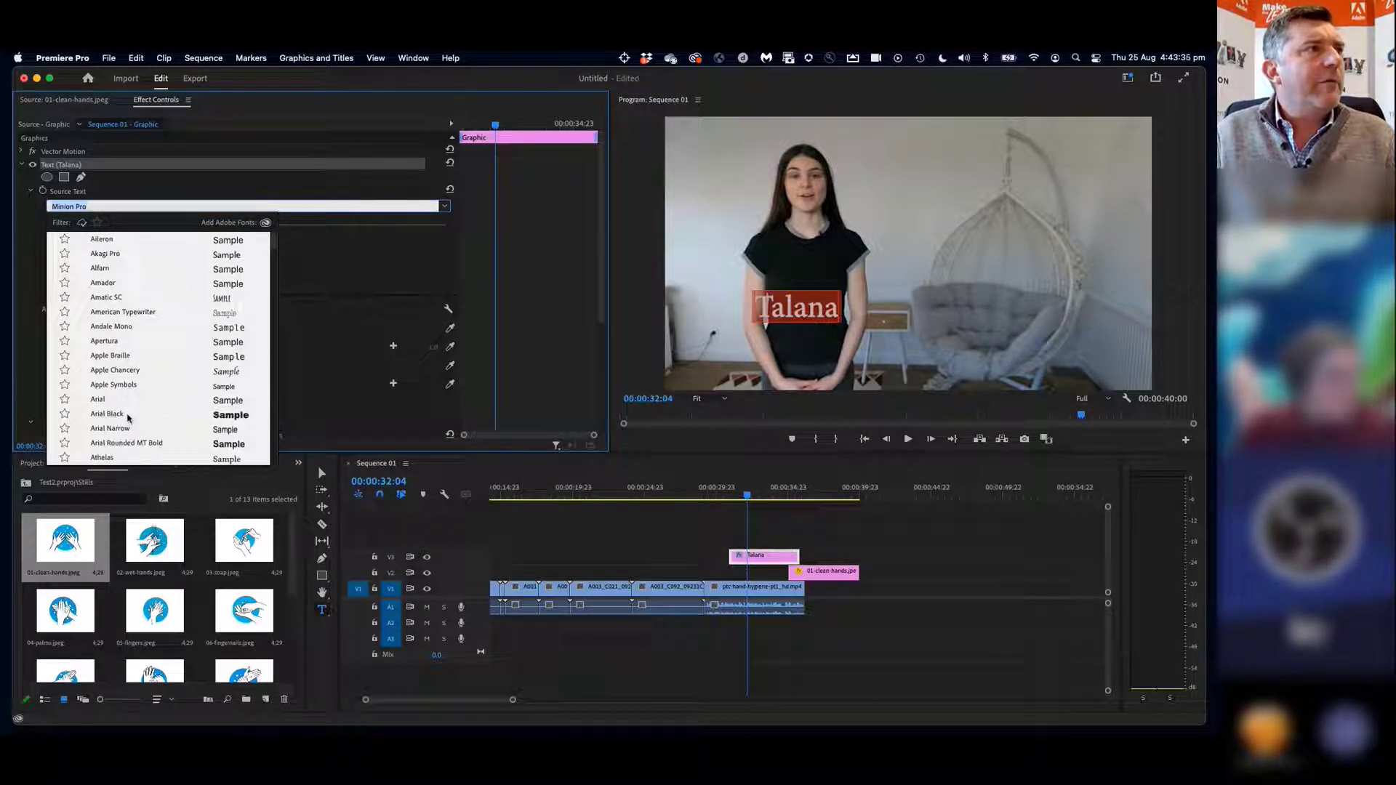
scroll(129, 415, down, 15)
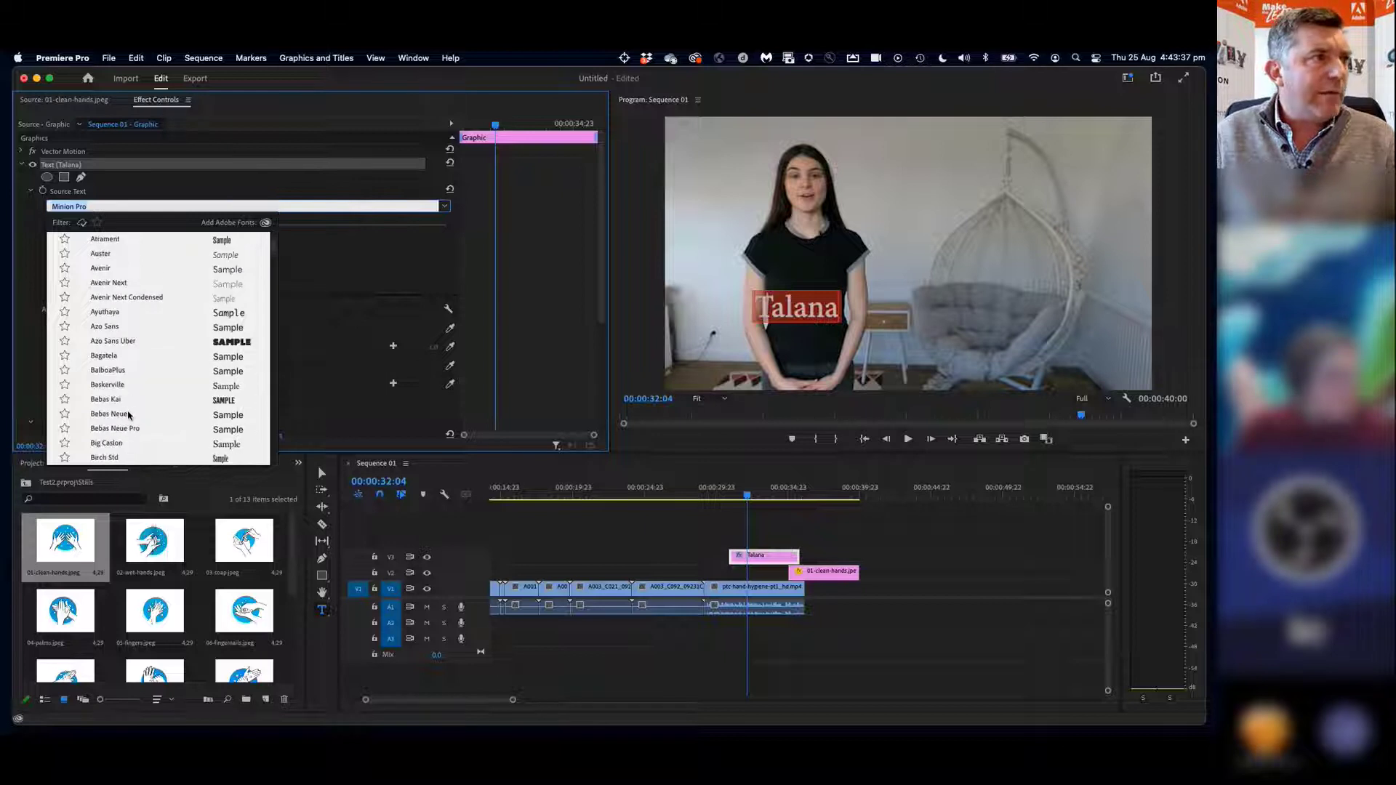
scroll(128, 415, up, 20)
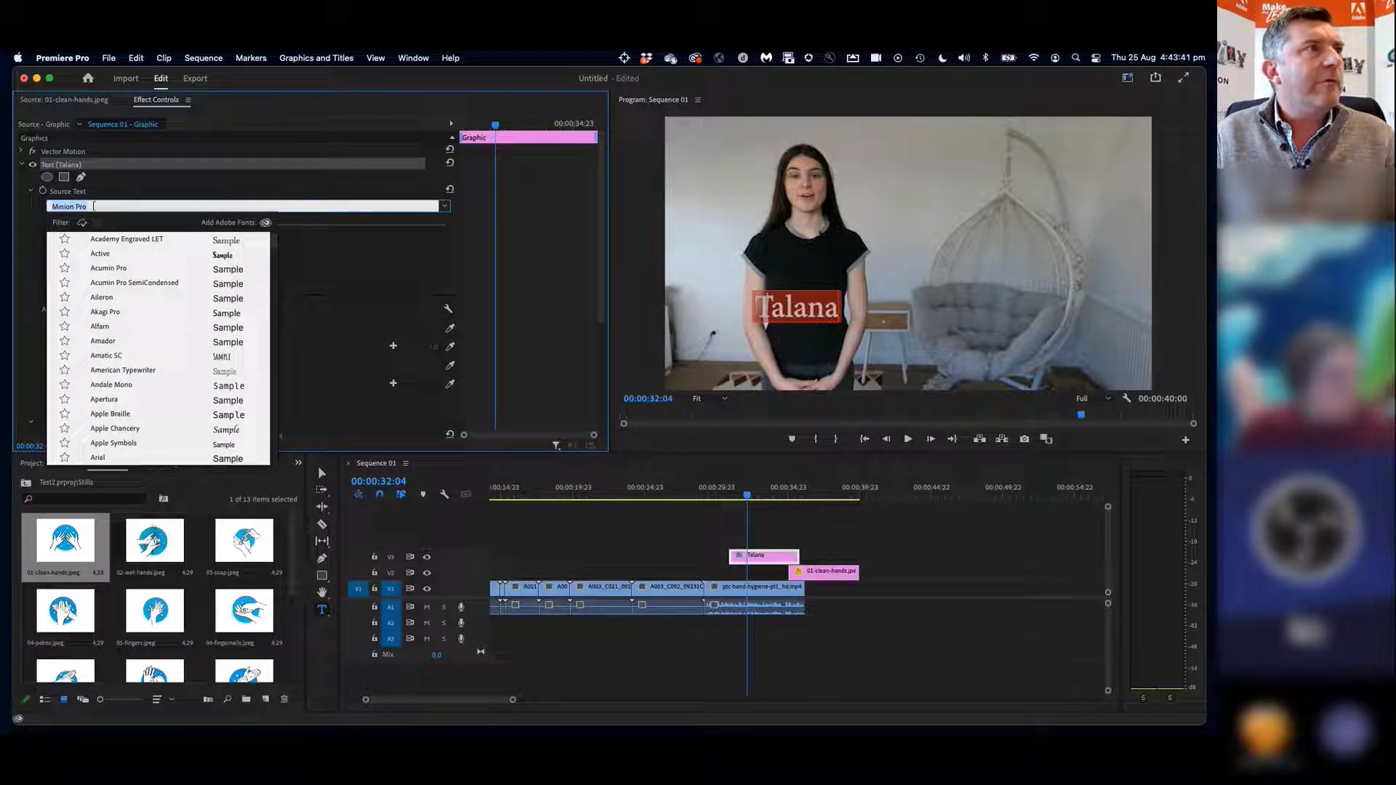
text(A)
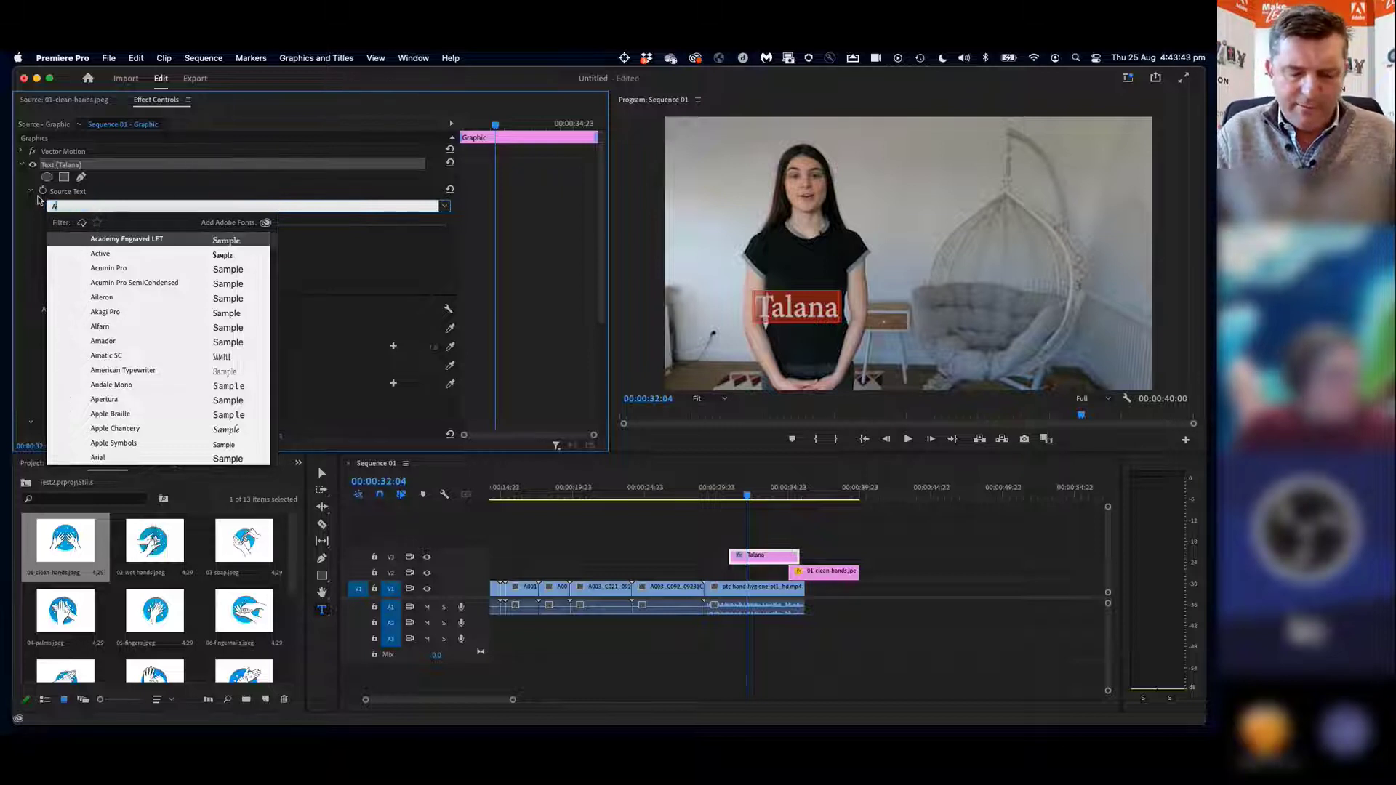
text(dobe)
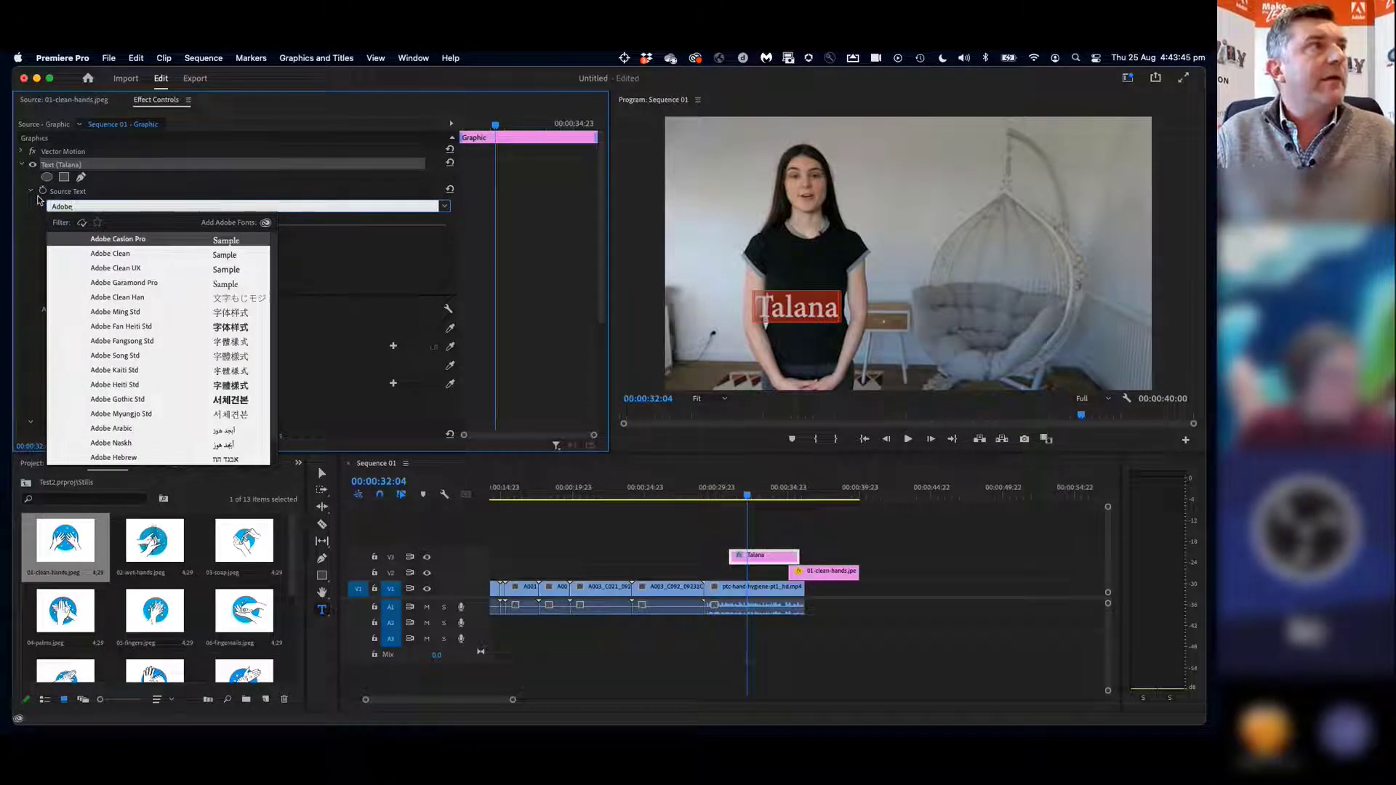
Set the Talana title to Adobe Clean Light and reduce its size from 60 to 40
click(102, 256)
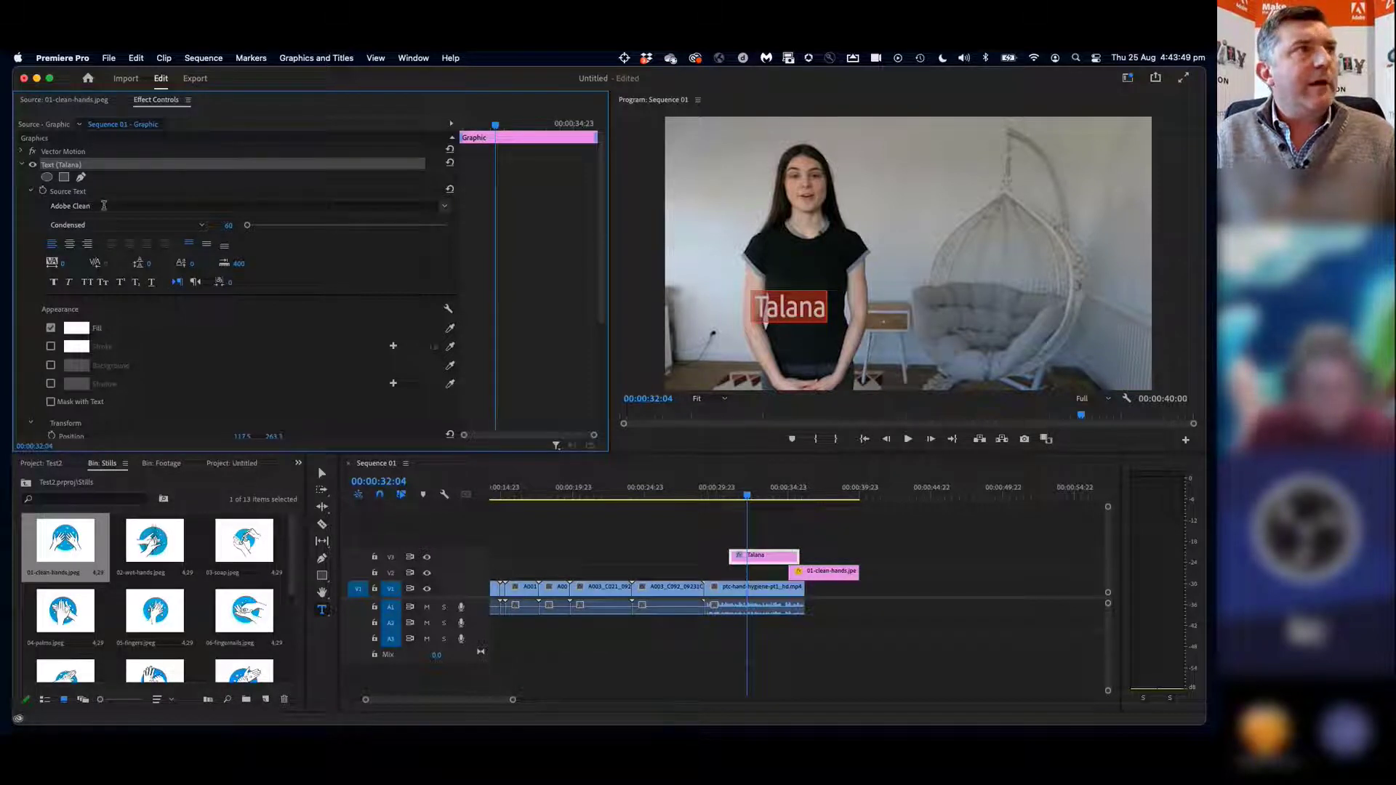
click(191, 226)
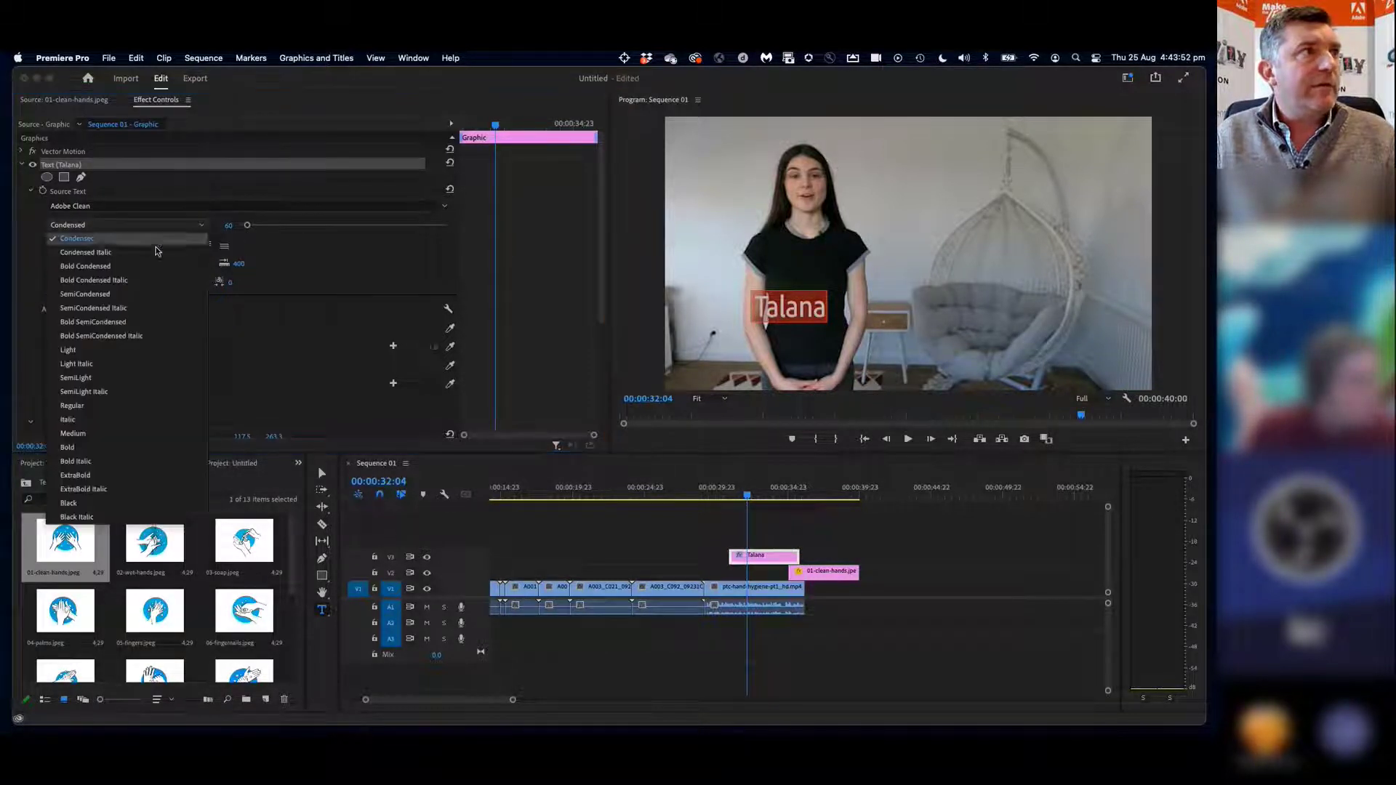
click(68, 350)
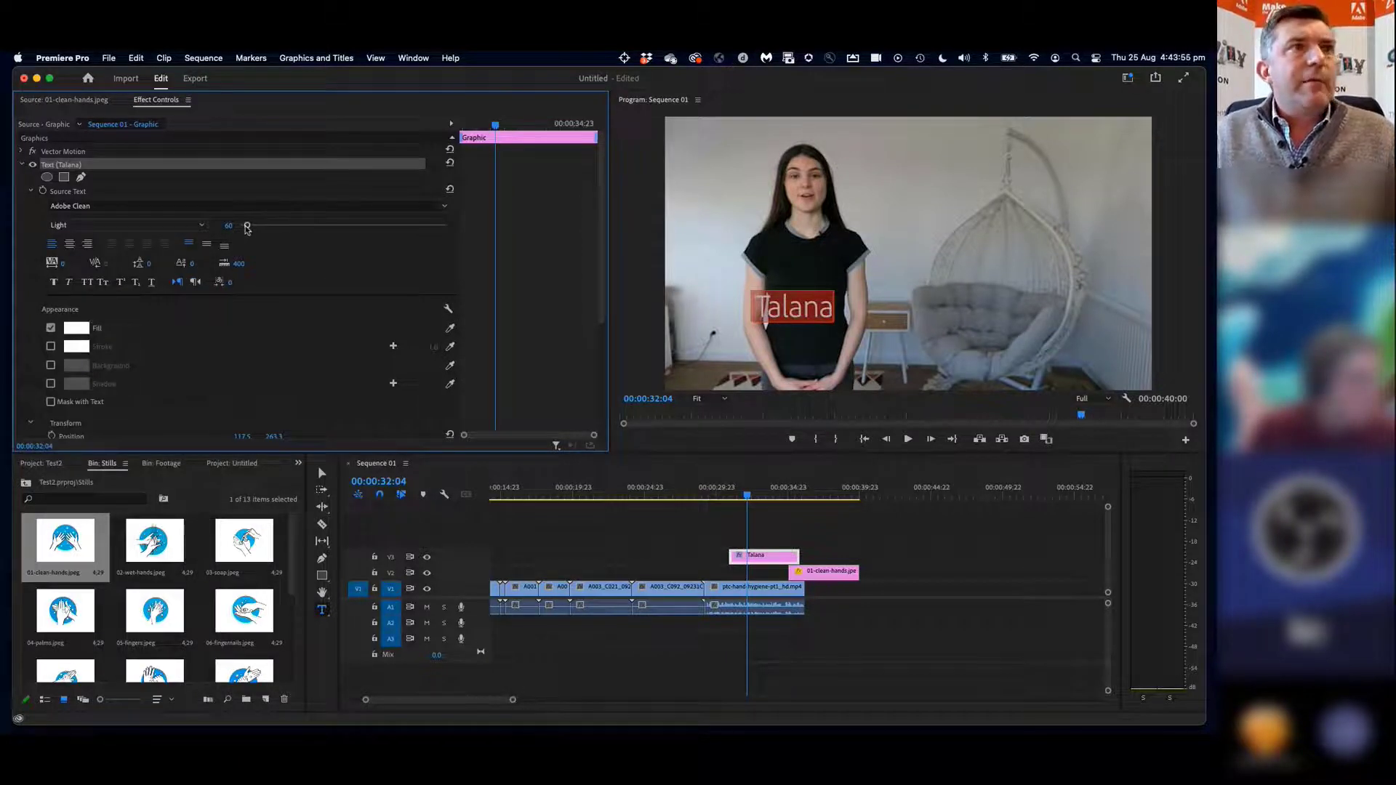
drag(248, 226, 244, 226)
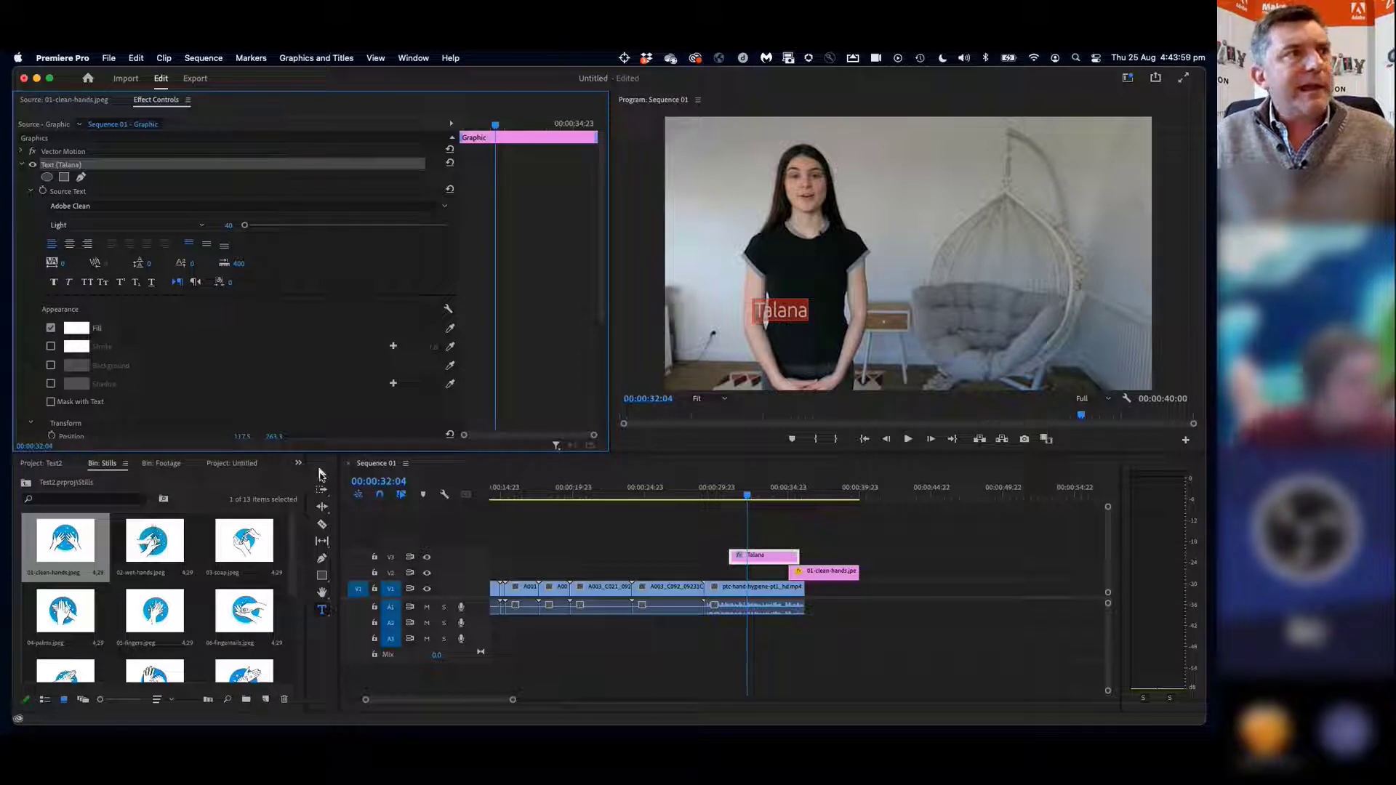
click(322, 473)
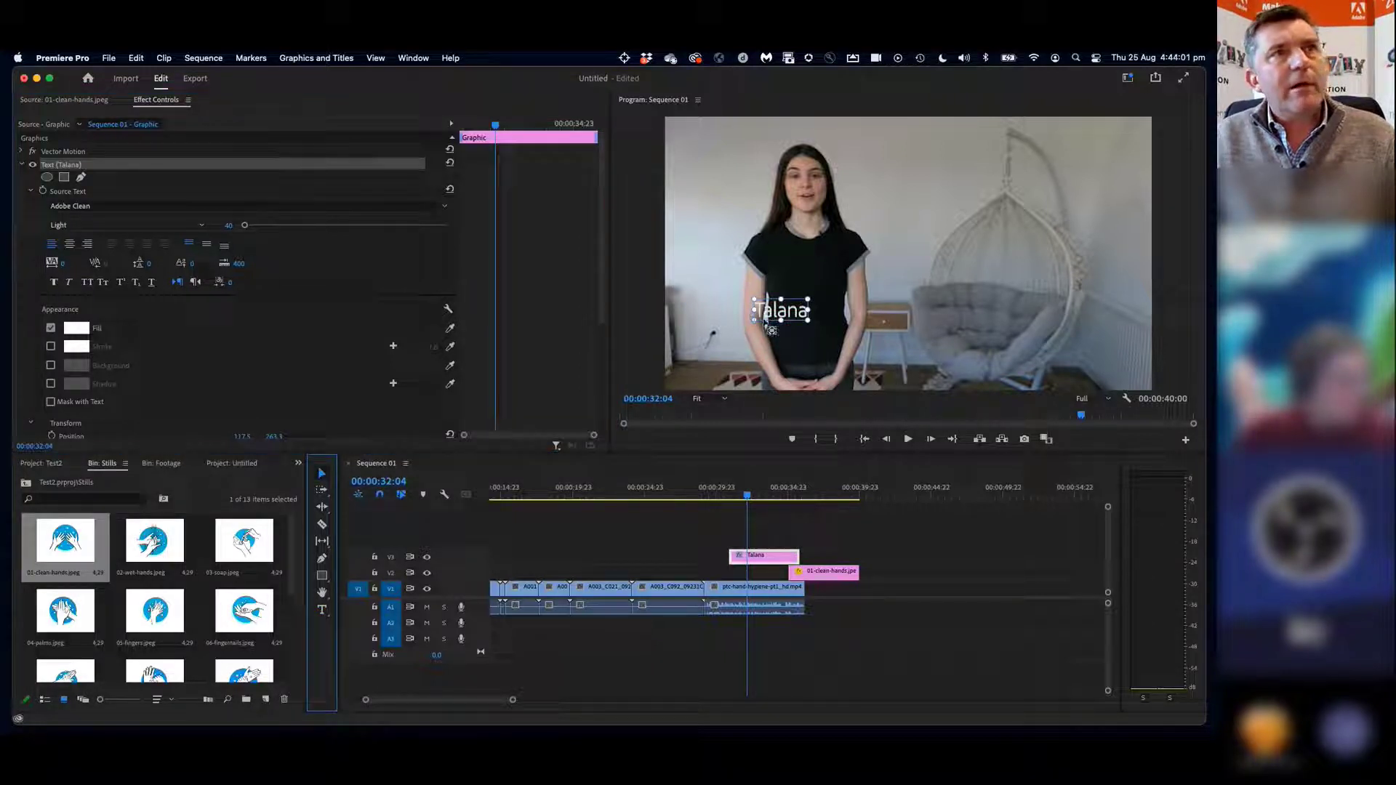
Drag the Talana text box down and right over the chair, then deselect it
drag(773, 308, 889, 344)
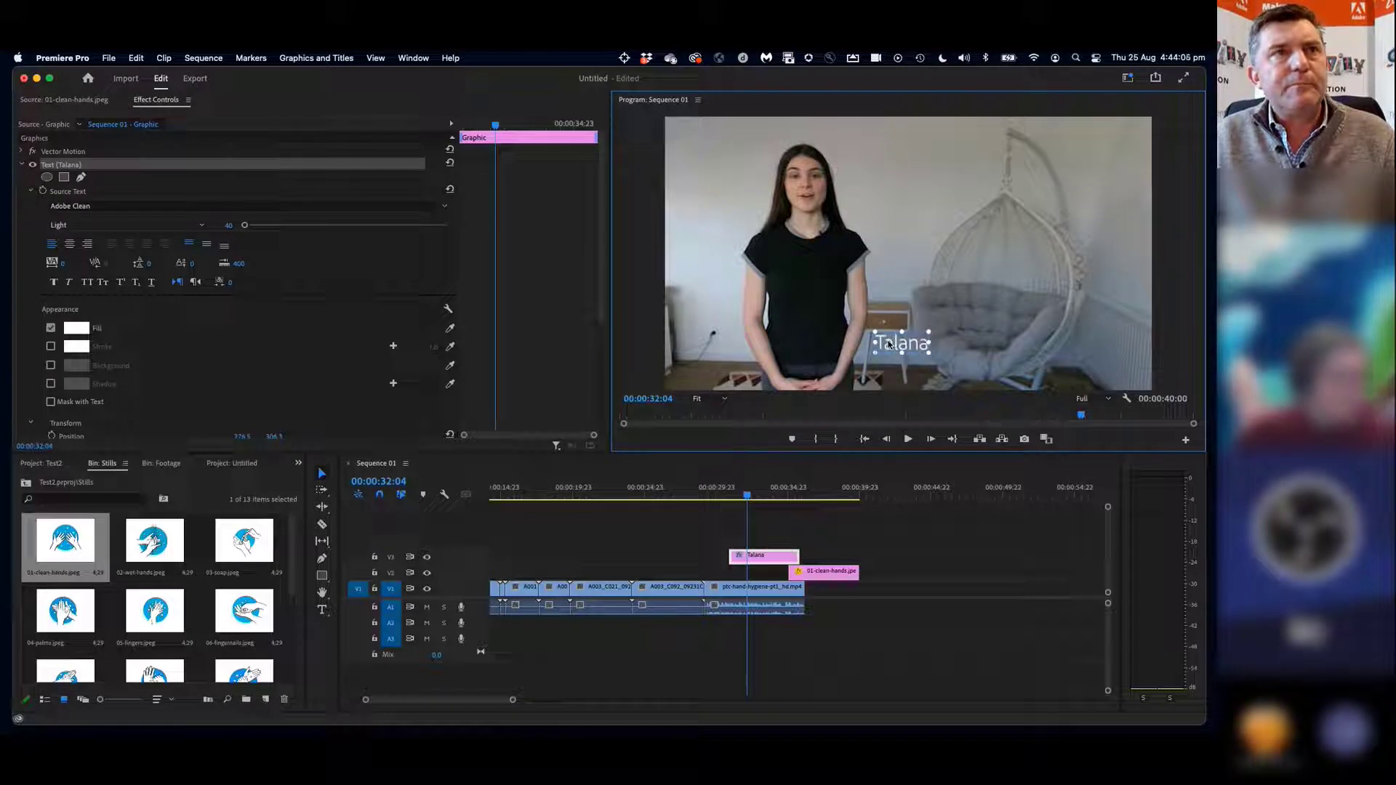
click(905, 359)
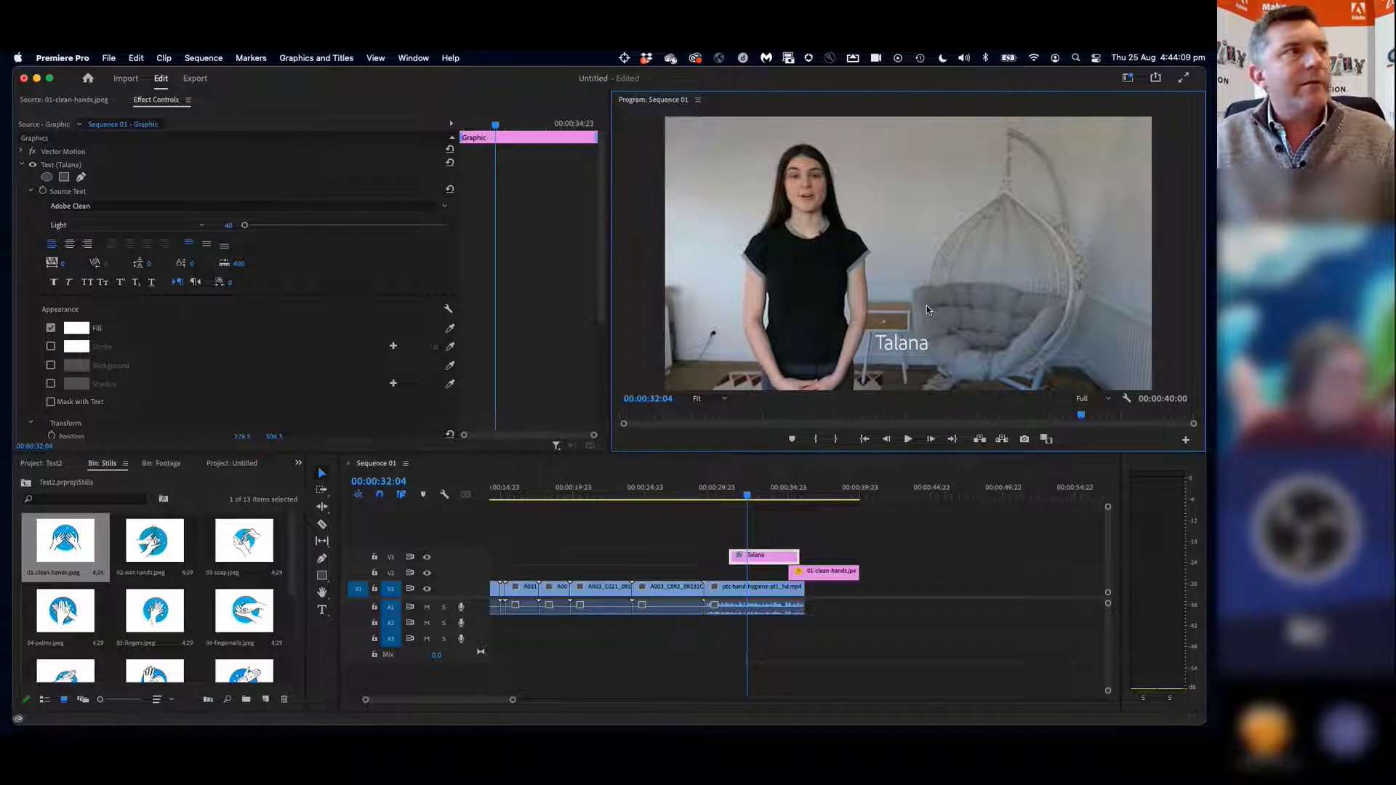
Add a black stroke outline to the Talana title text
click(51, 347)
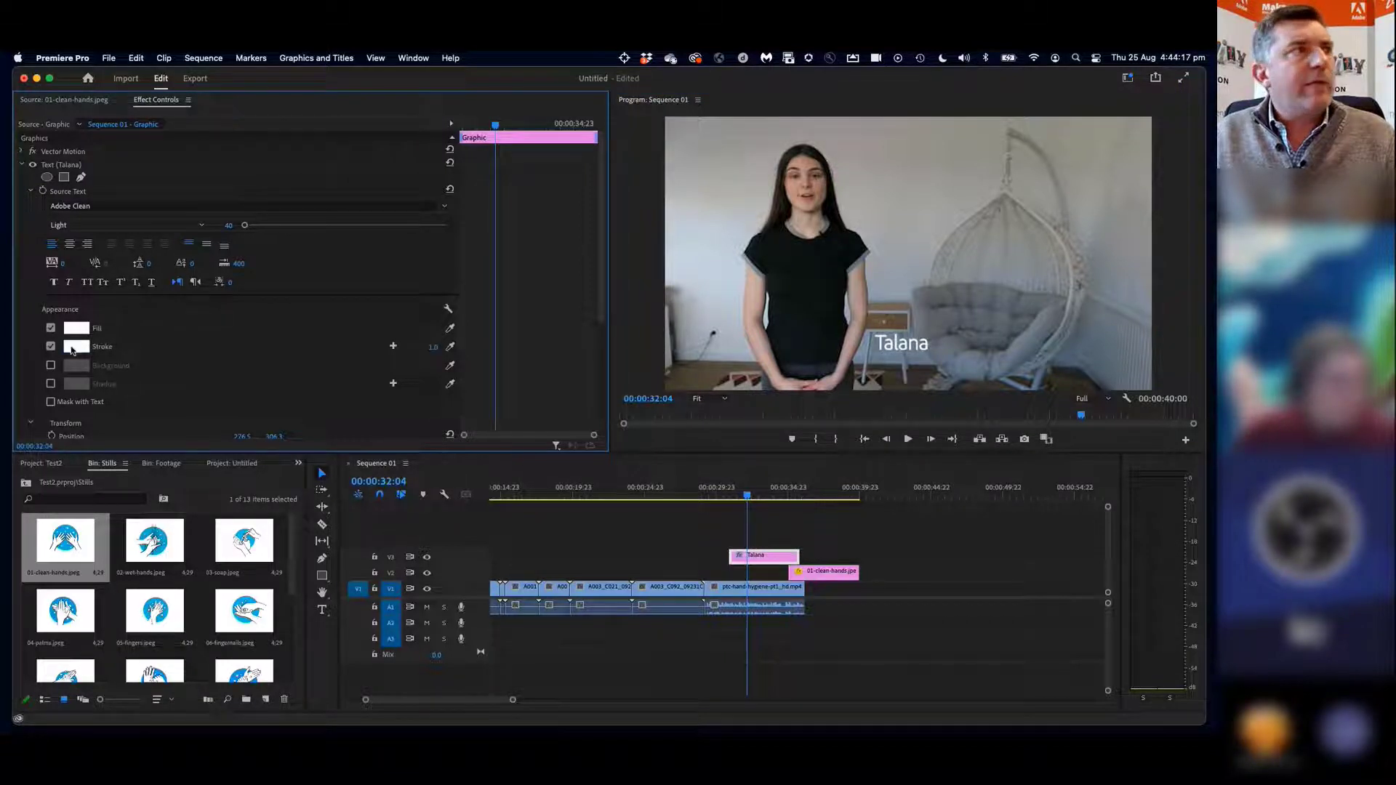
click(75, 348)
click(459, 325)
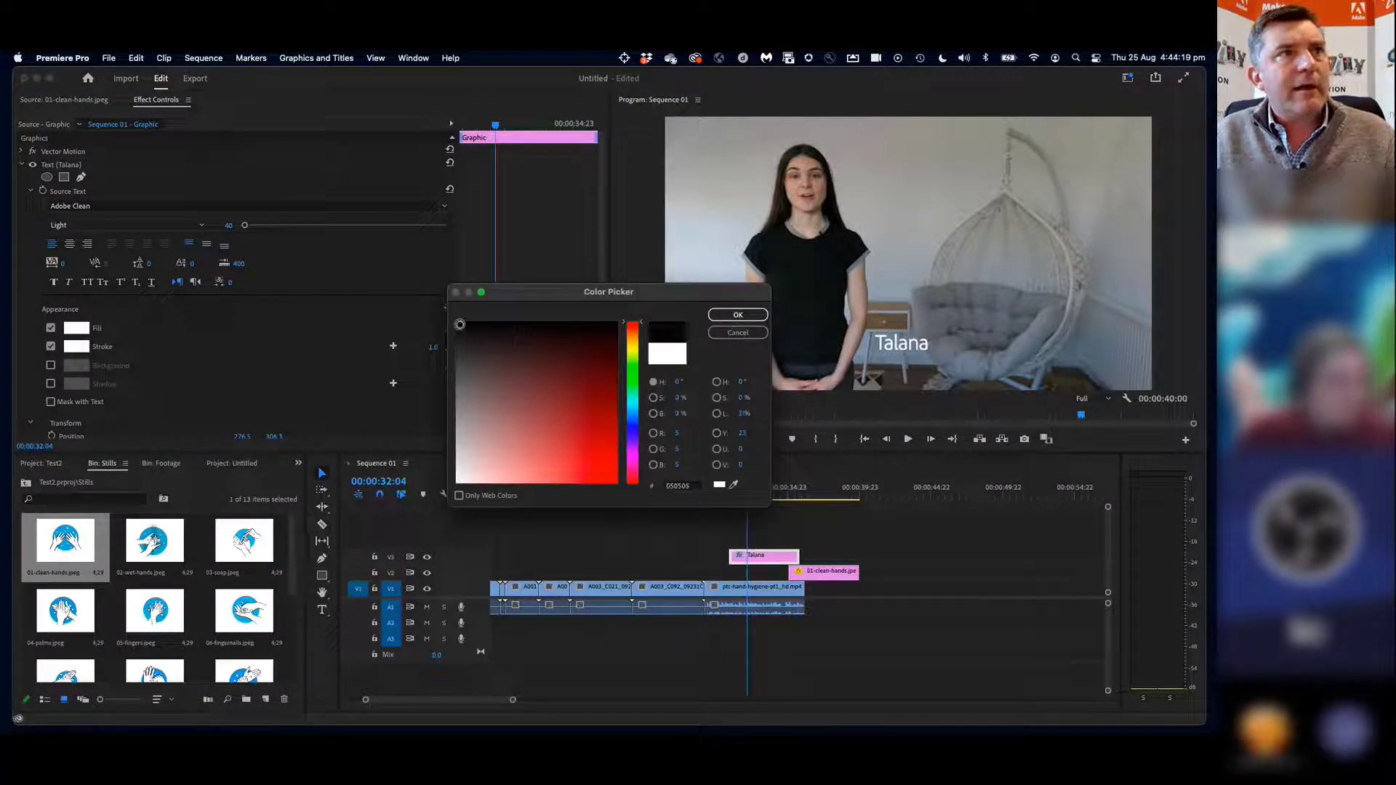
click(734, 317)
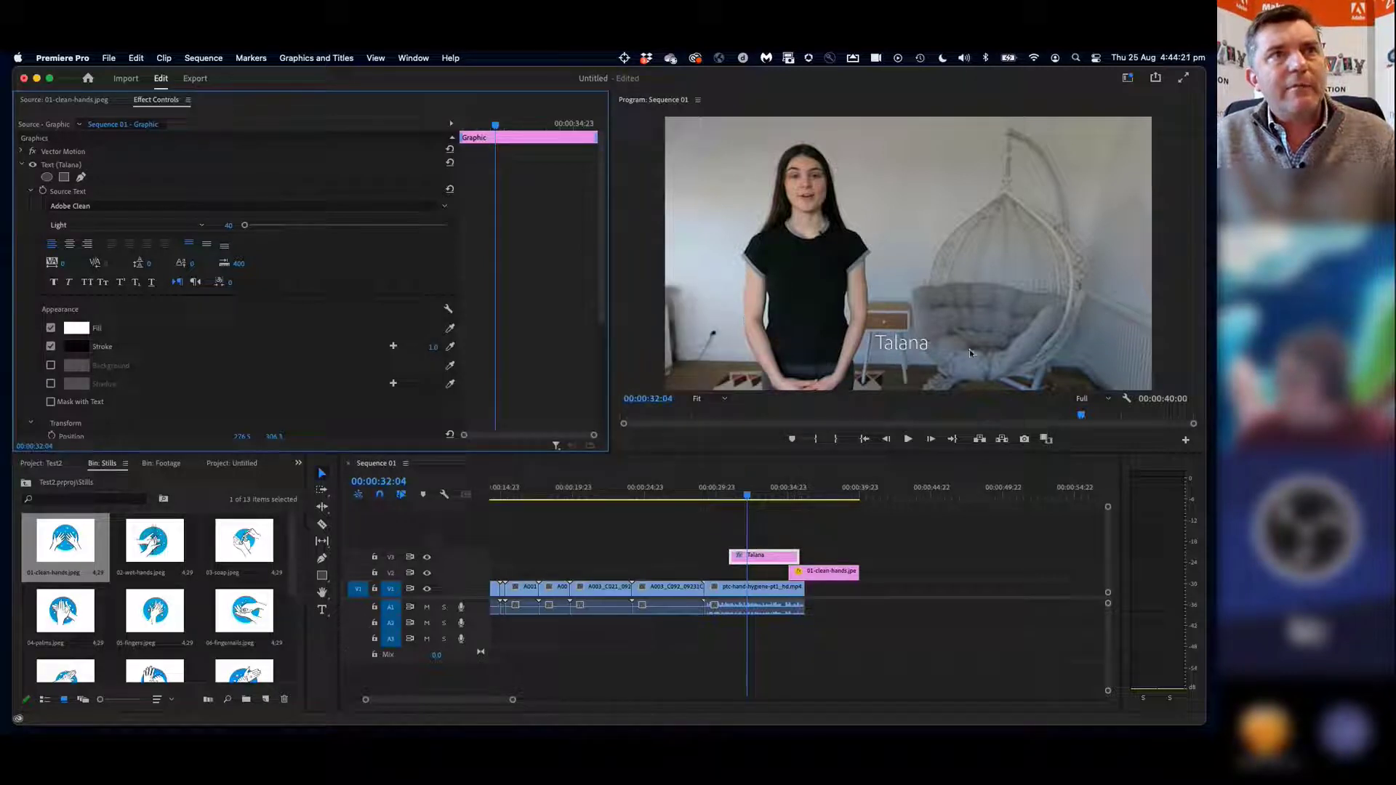
mouse_move(747, 496)
mouse_down()
mouse_move(726, 497)
mouse_move(749, 499)
mouse_up()
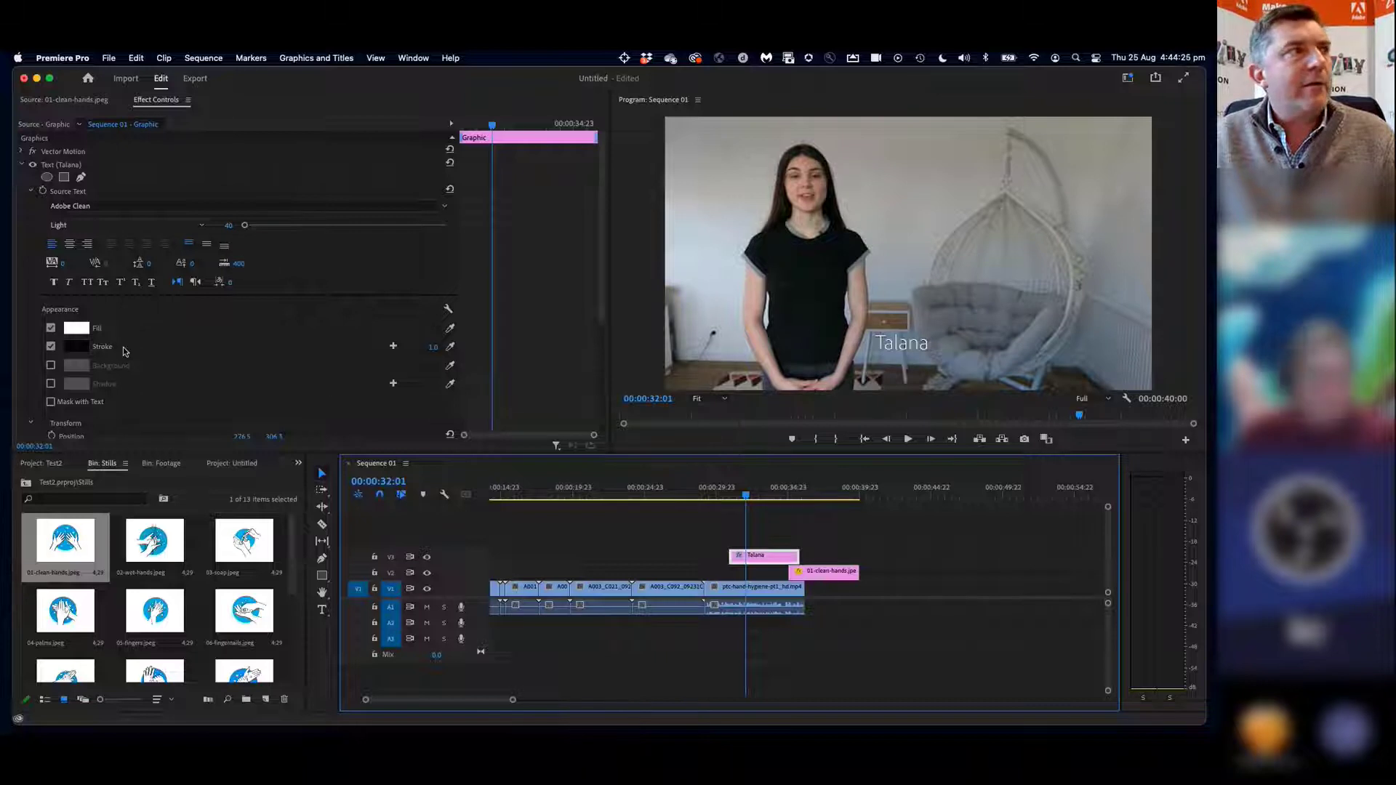
Try a red fill, revert to white text, and turn on the title's background box
click(79, 329)
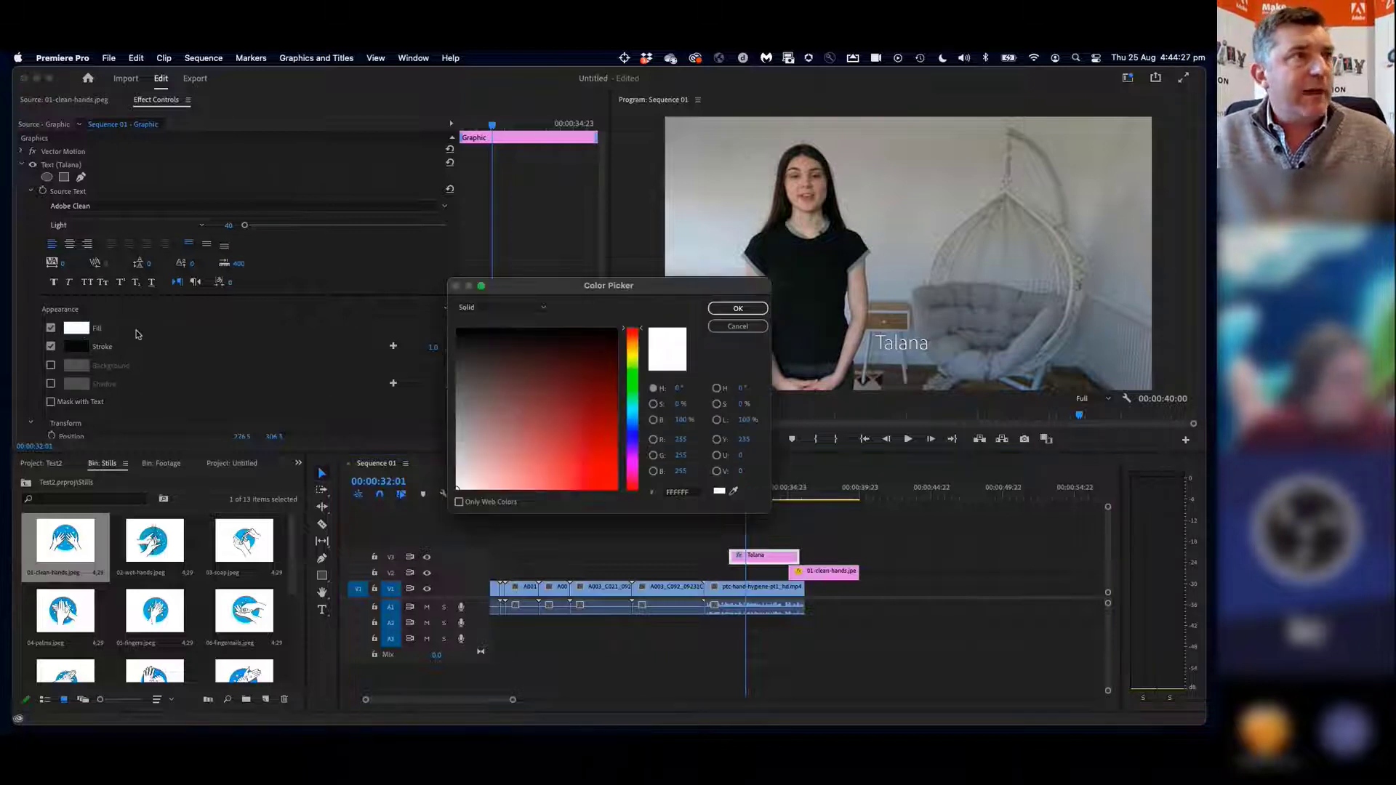
click(601, 474)
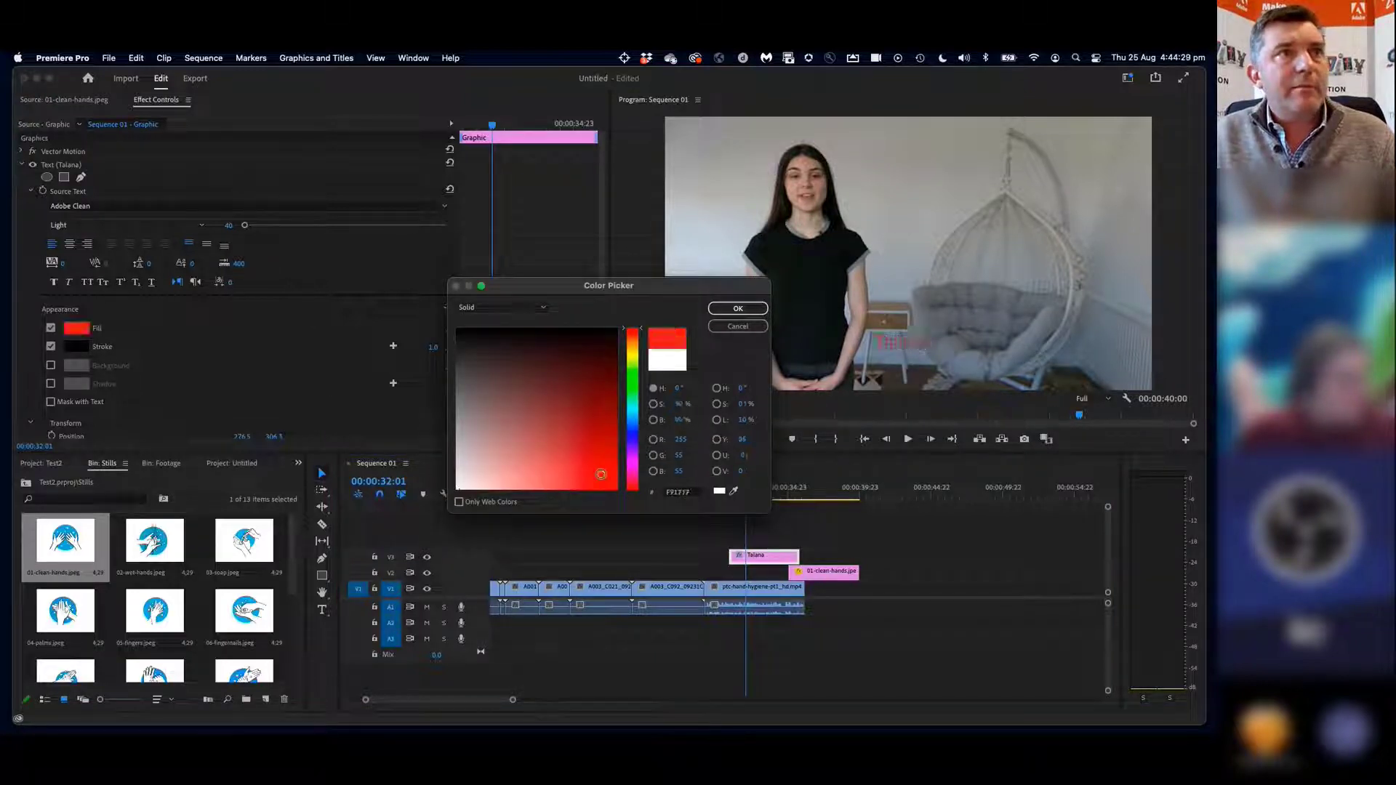
click(718, 308)
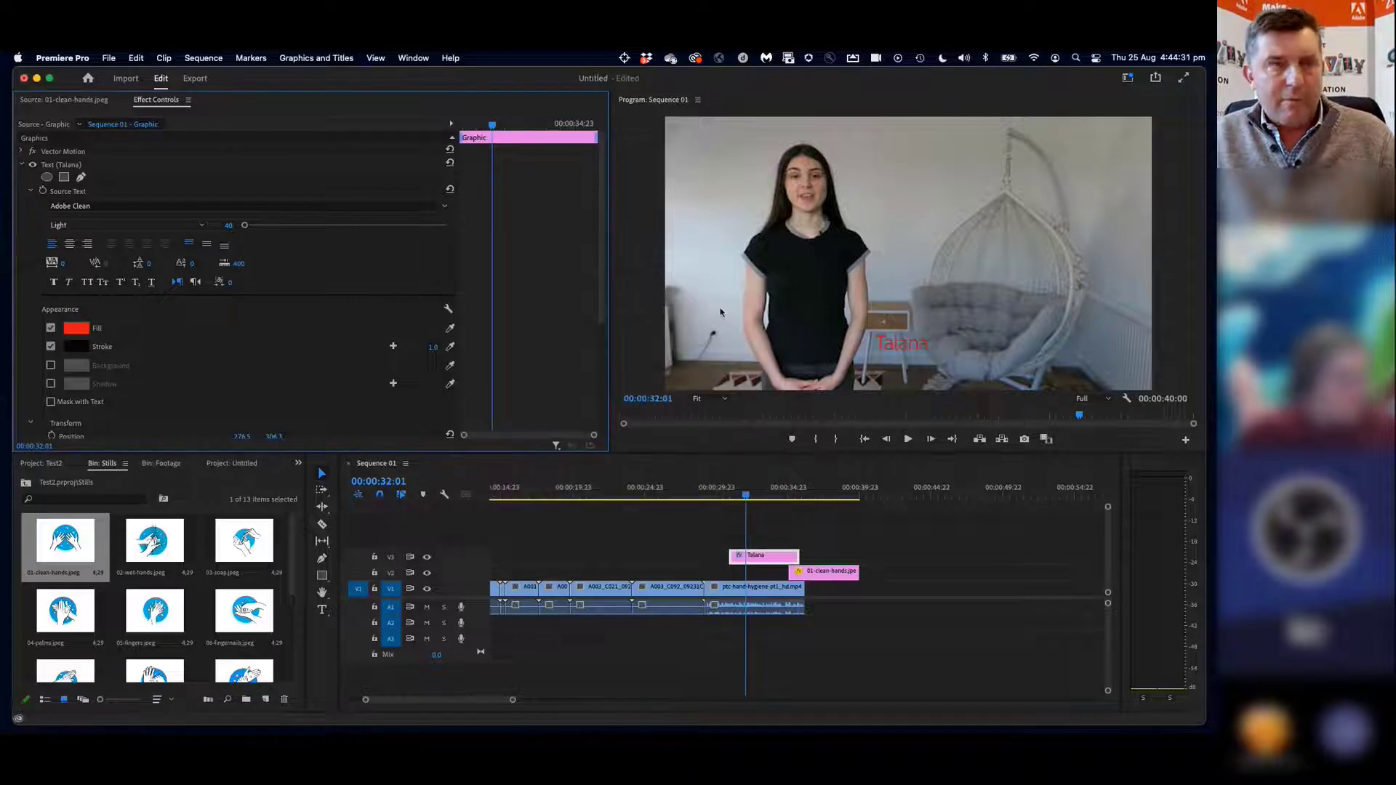
key(super+z)
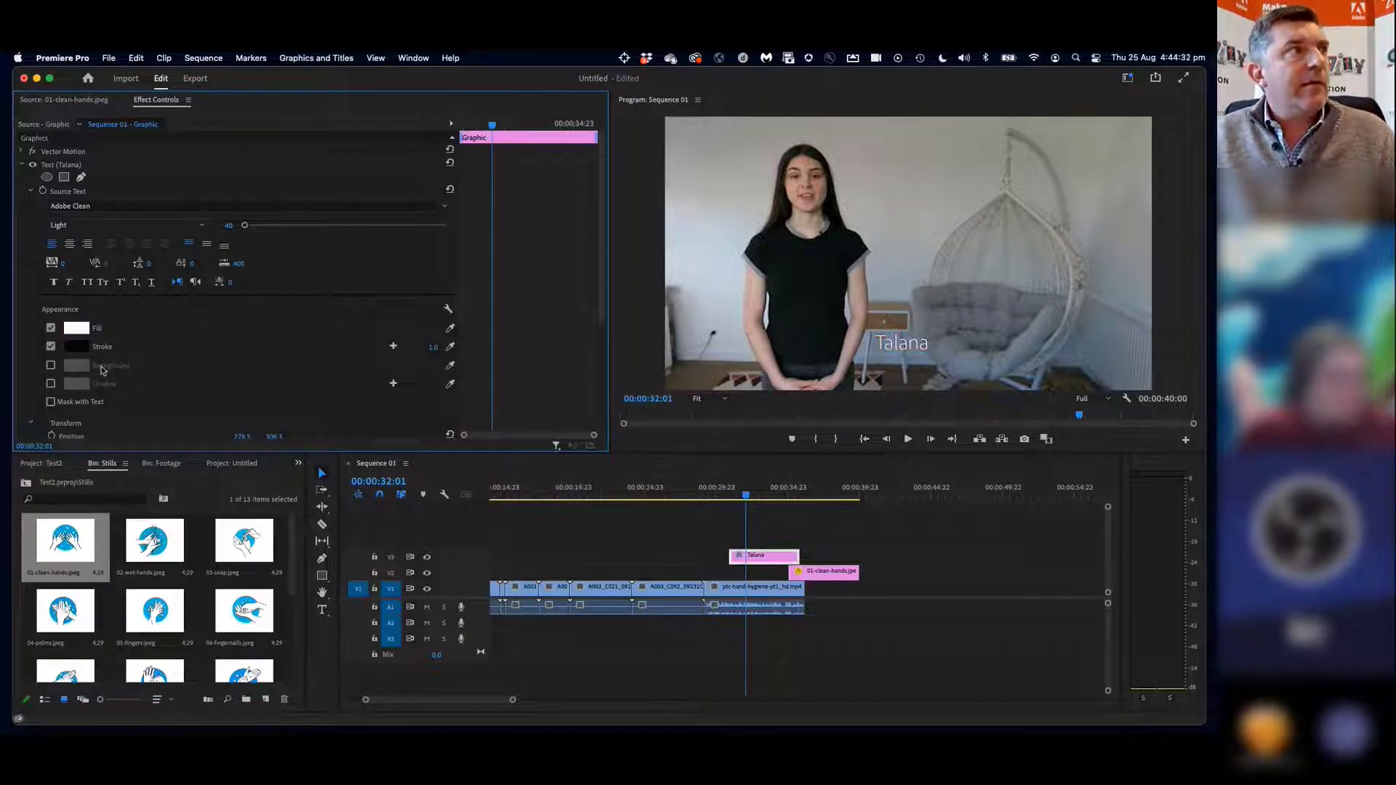
click(51, 365)
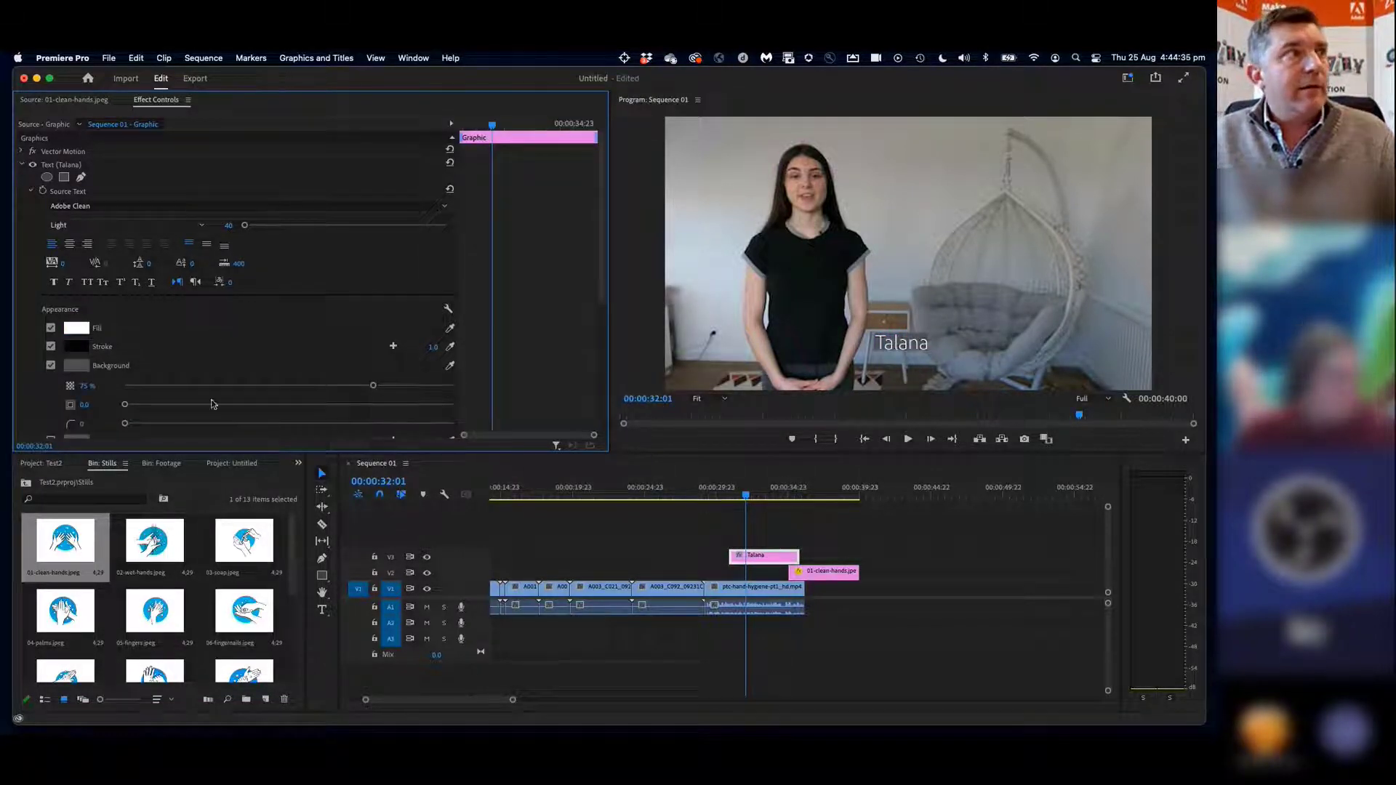
Give the Talana title's background box size 6.9, 83% opacity and corner radius 23
scroll(183, 409, down, 1)
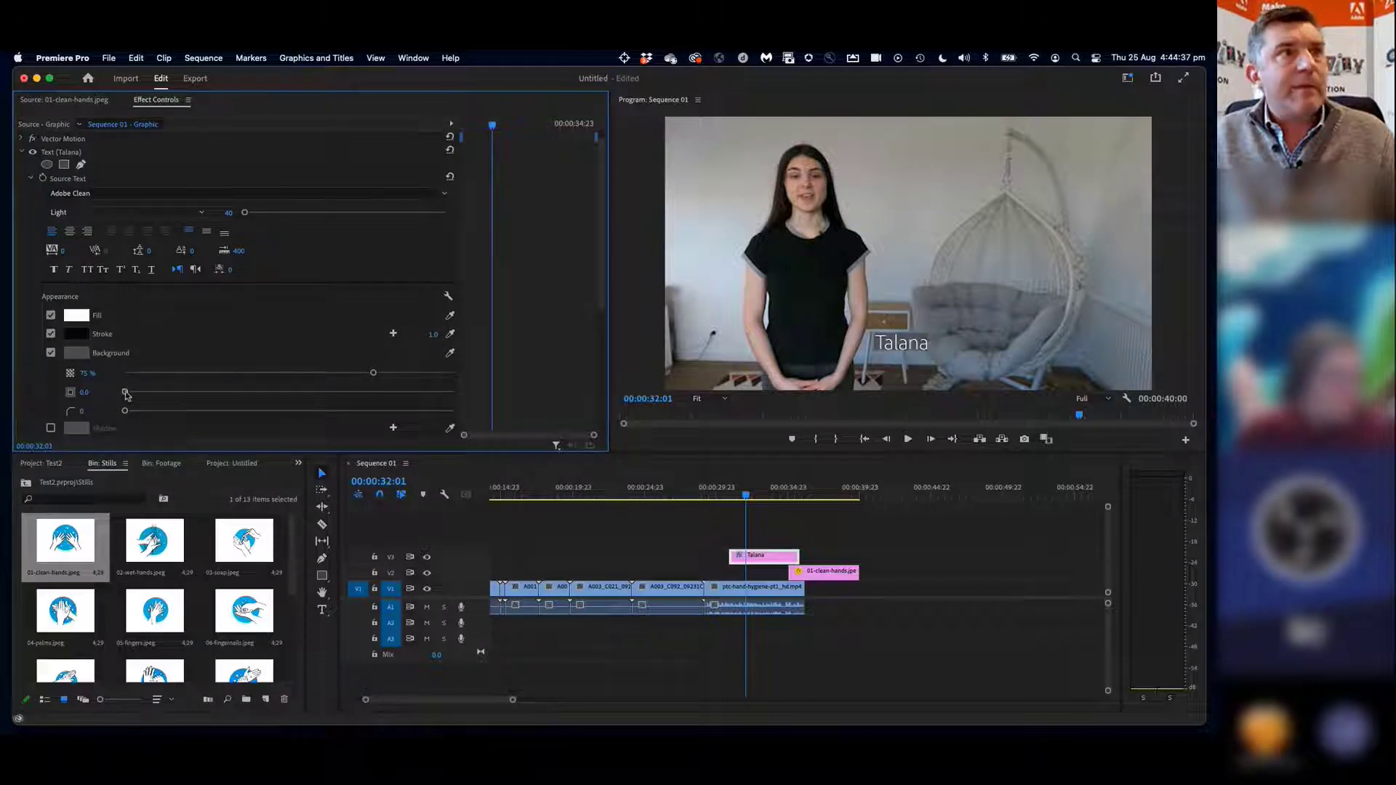
drag(124, 392, 154, 395)
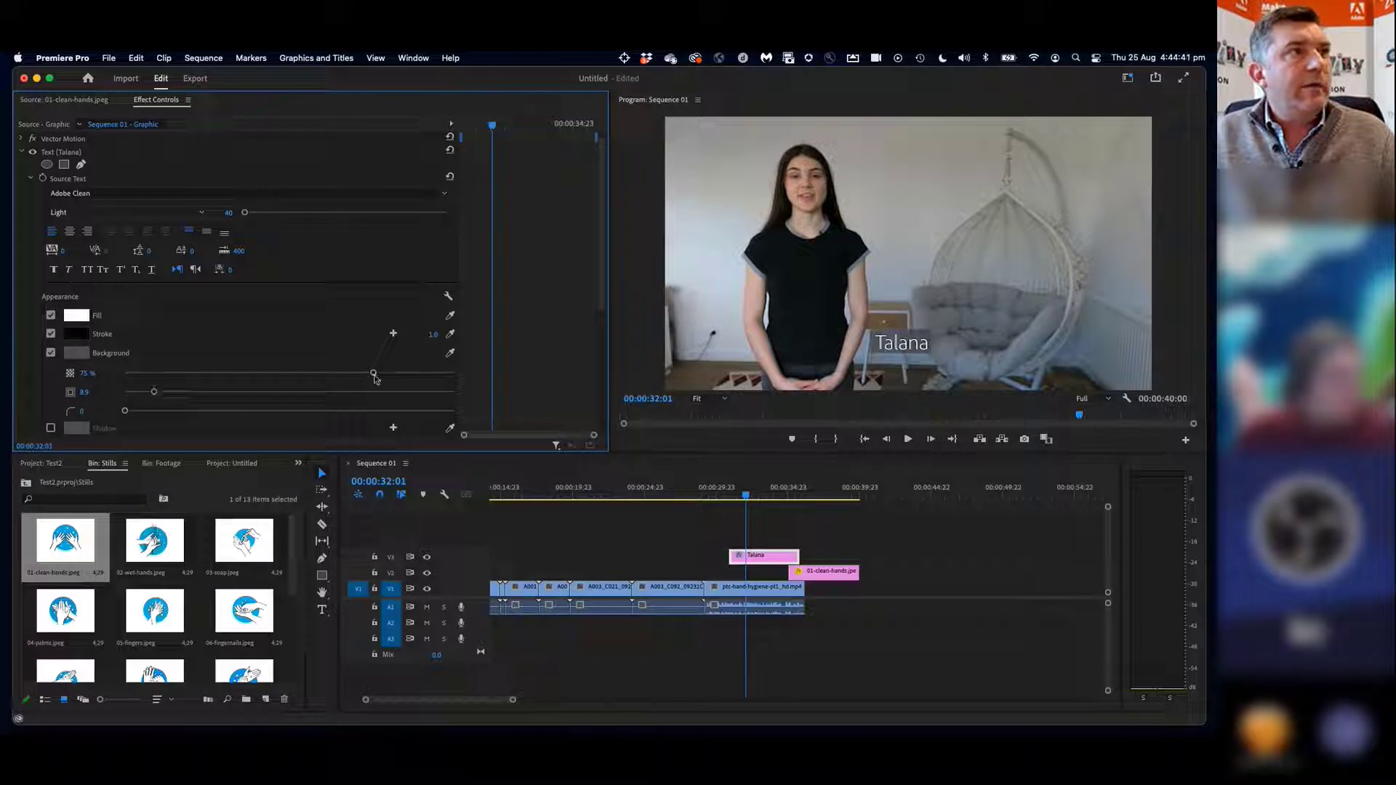
mouse_move(373, 374)
mouse_down()
mouse_move(421, 374)
mouse_move(396, 374)
mouse_up()
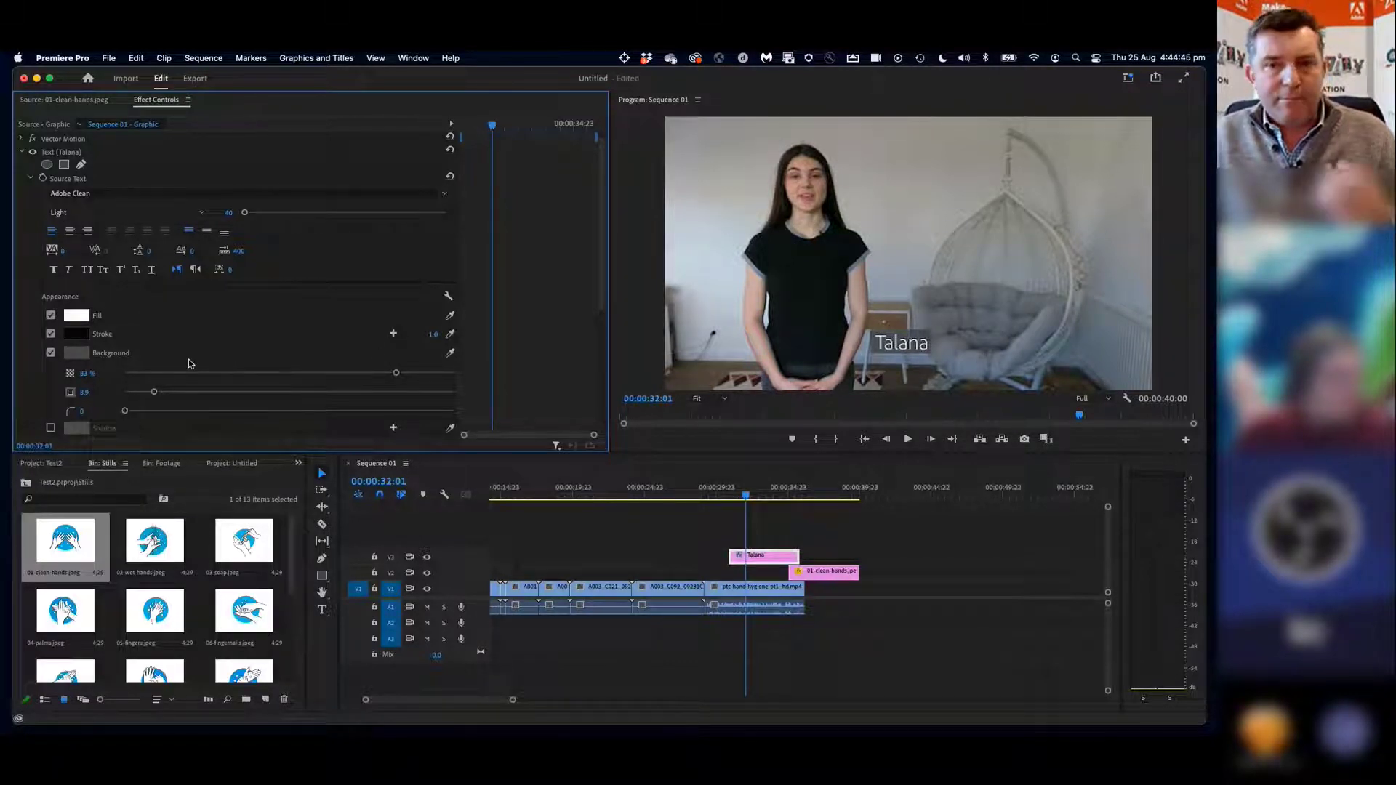
scroll(184, 375, down, 2)
scroll(183, 375, down, 1)
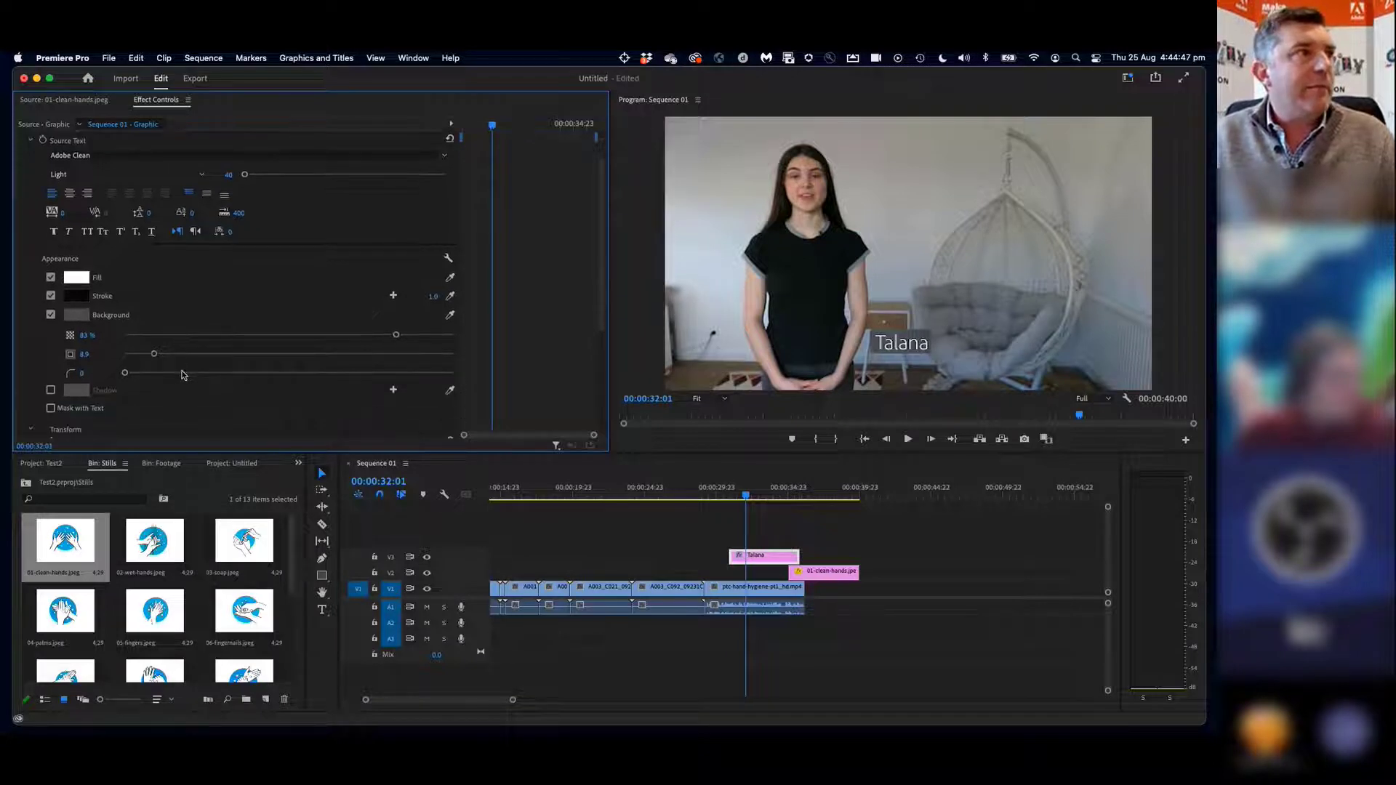
drag(127, 375, 195, 379)
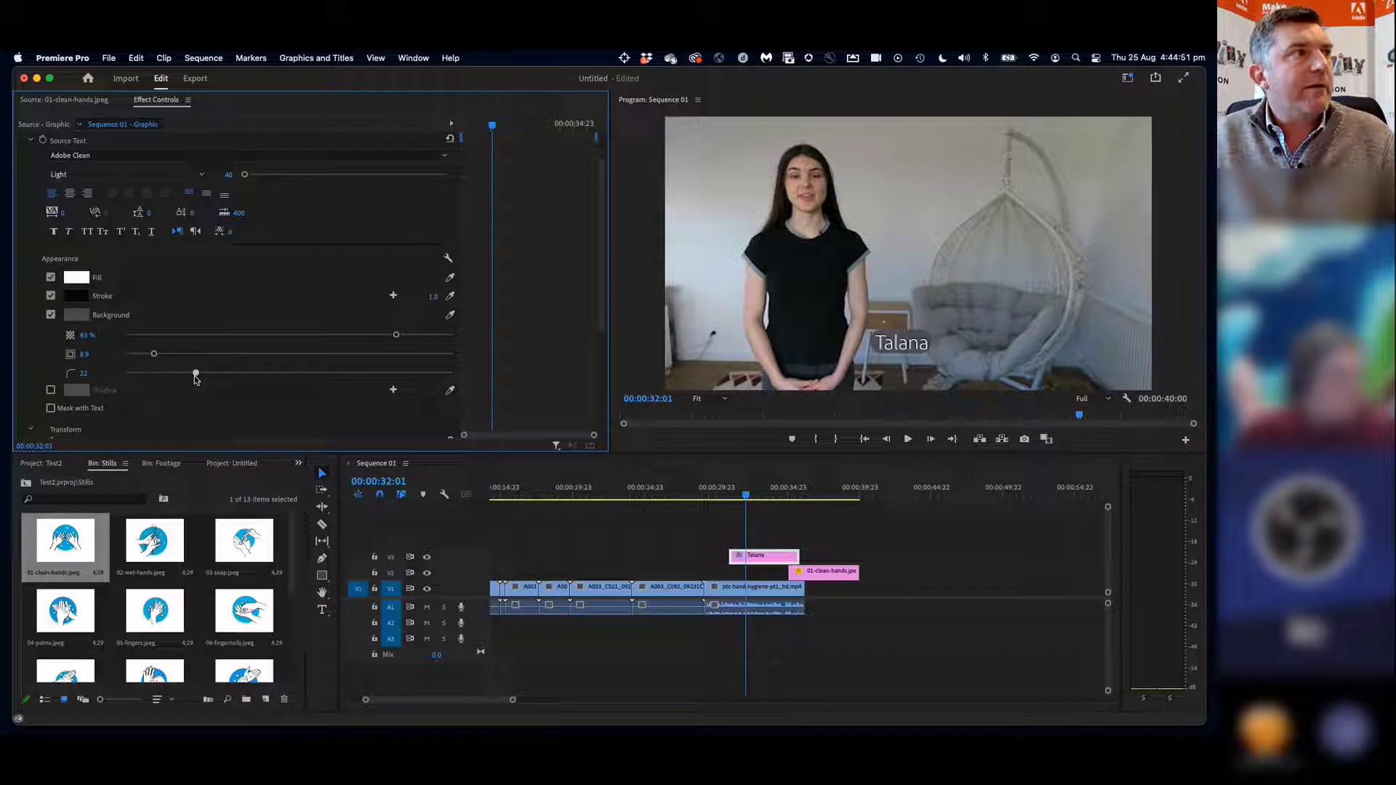
Add a 78% drop shadow at distance 11.6 to the title and remove its background box
click(51, 390)
drag(372, 410, 379, 413)
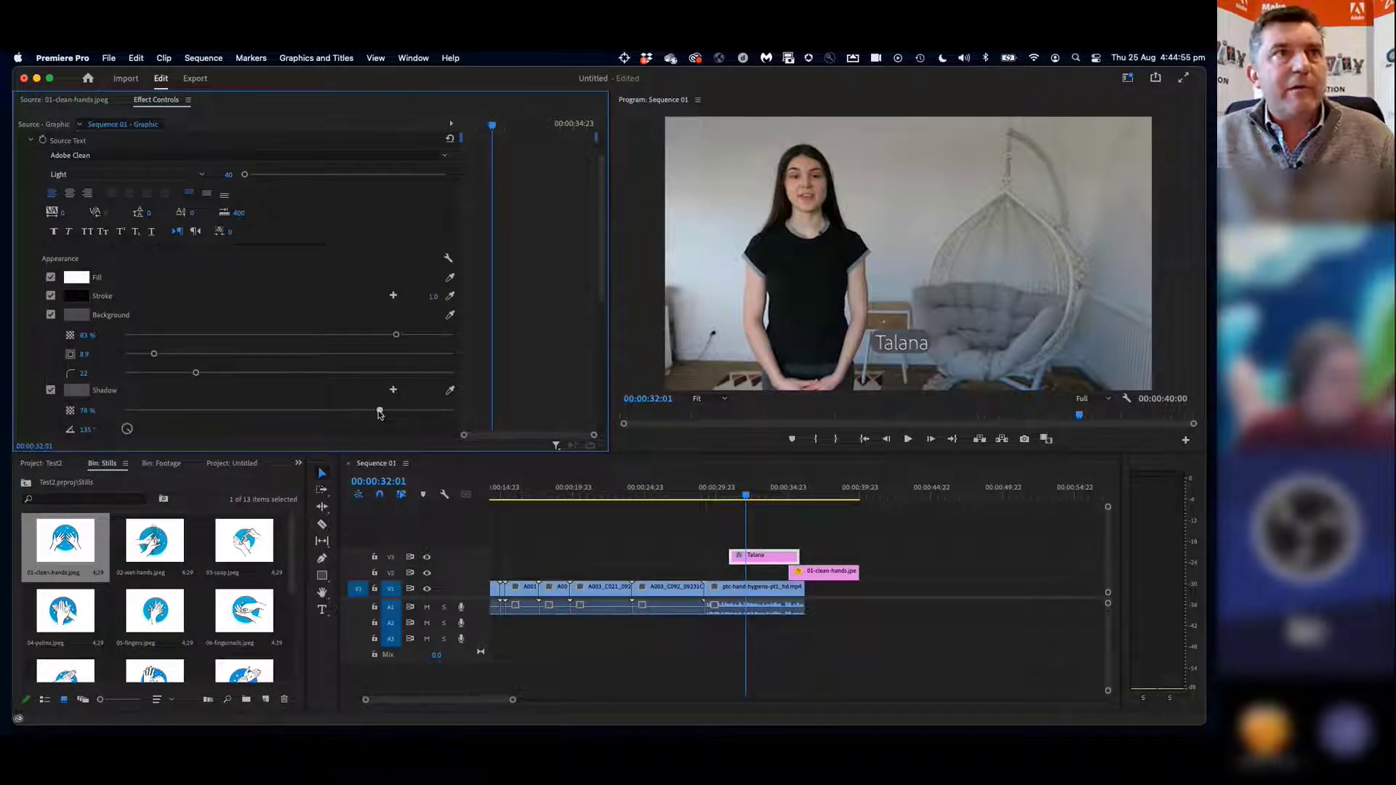
click(51, 315)
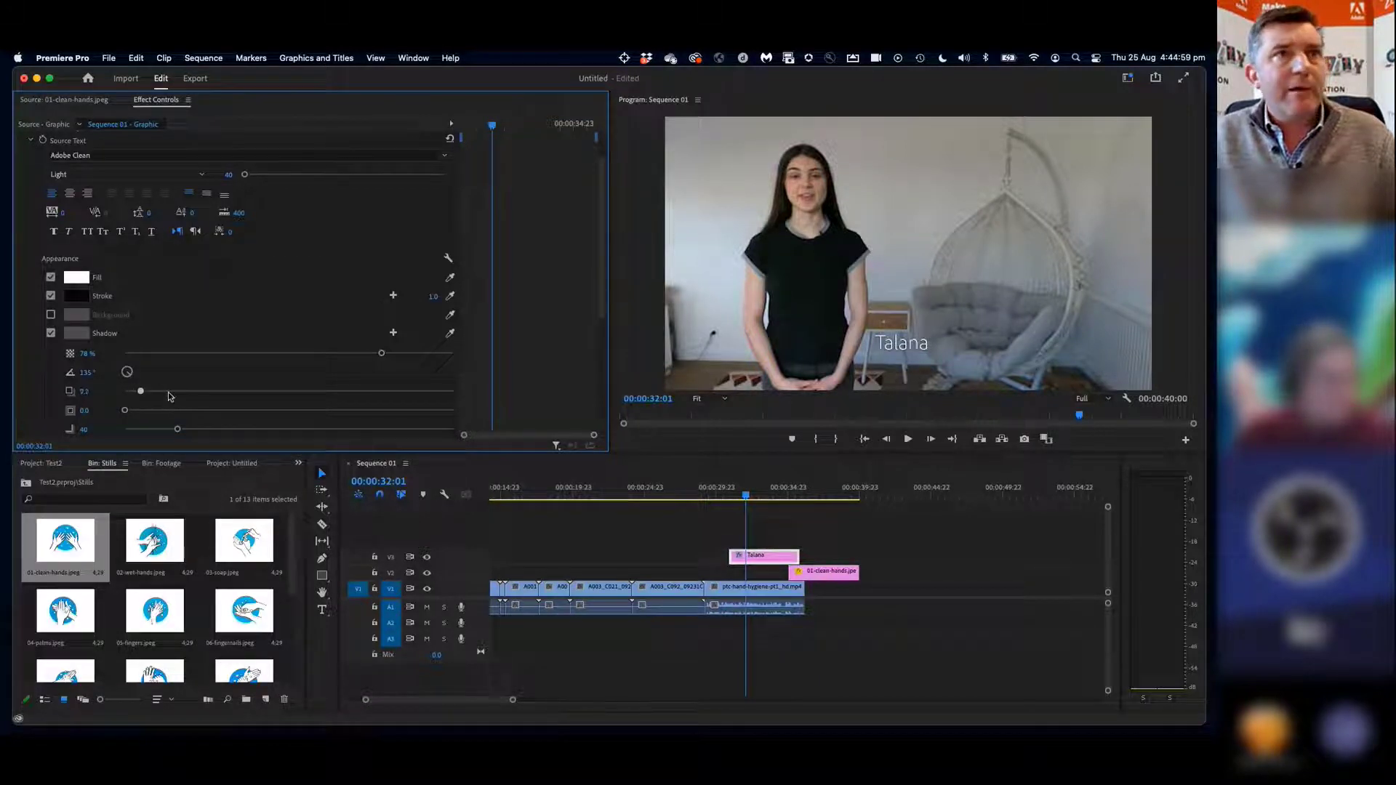
drag(140, 392, 186, 430)
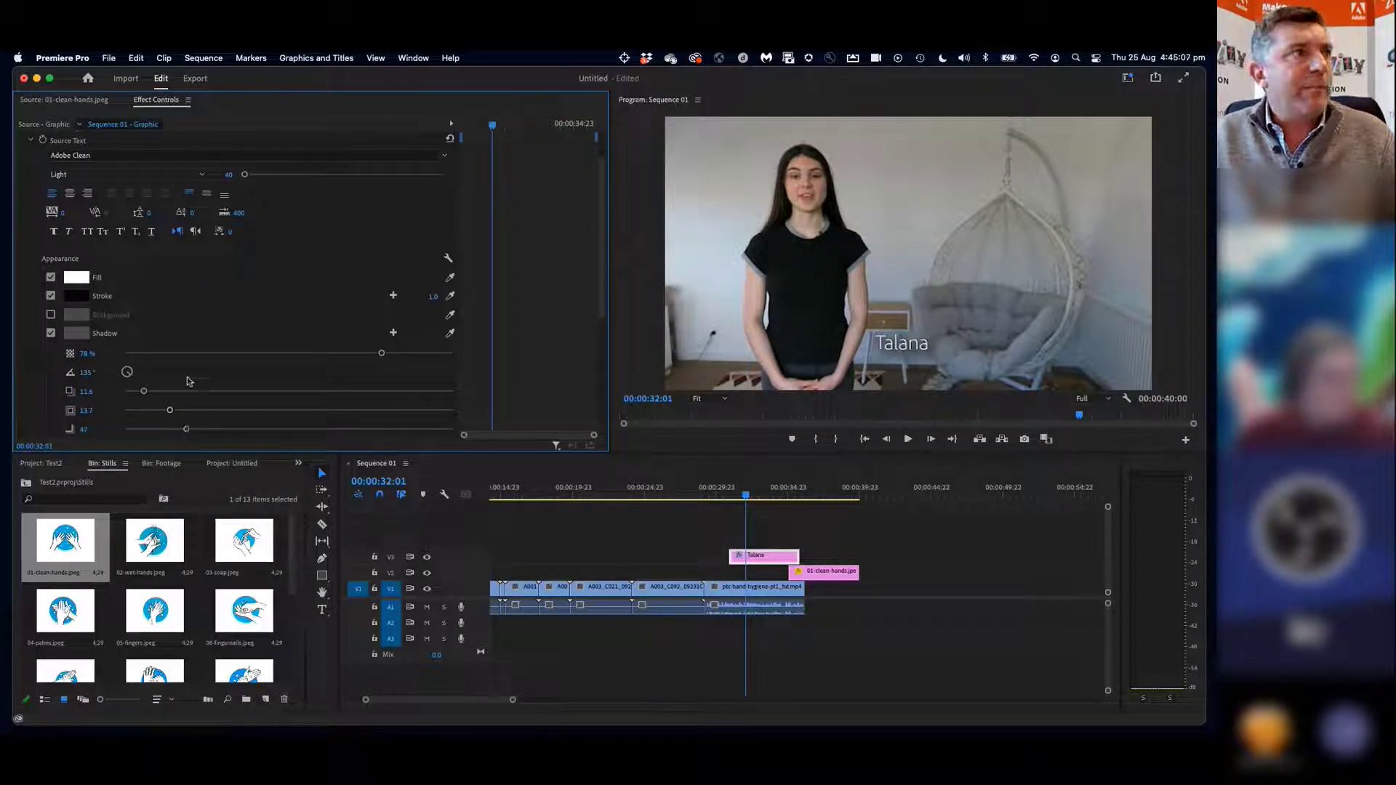
scroll(187, 381, down, 3)
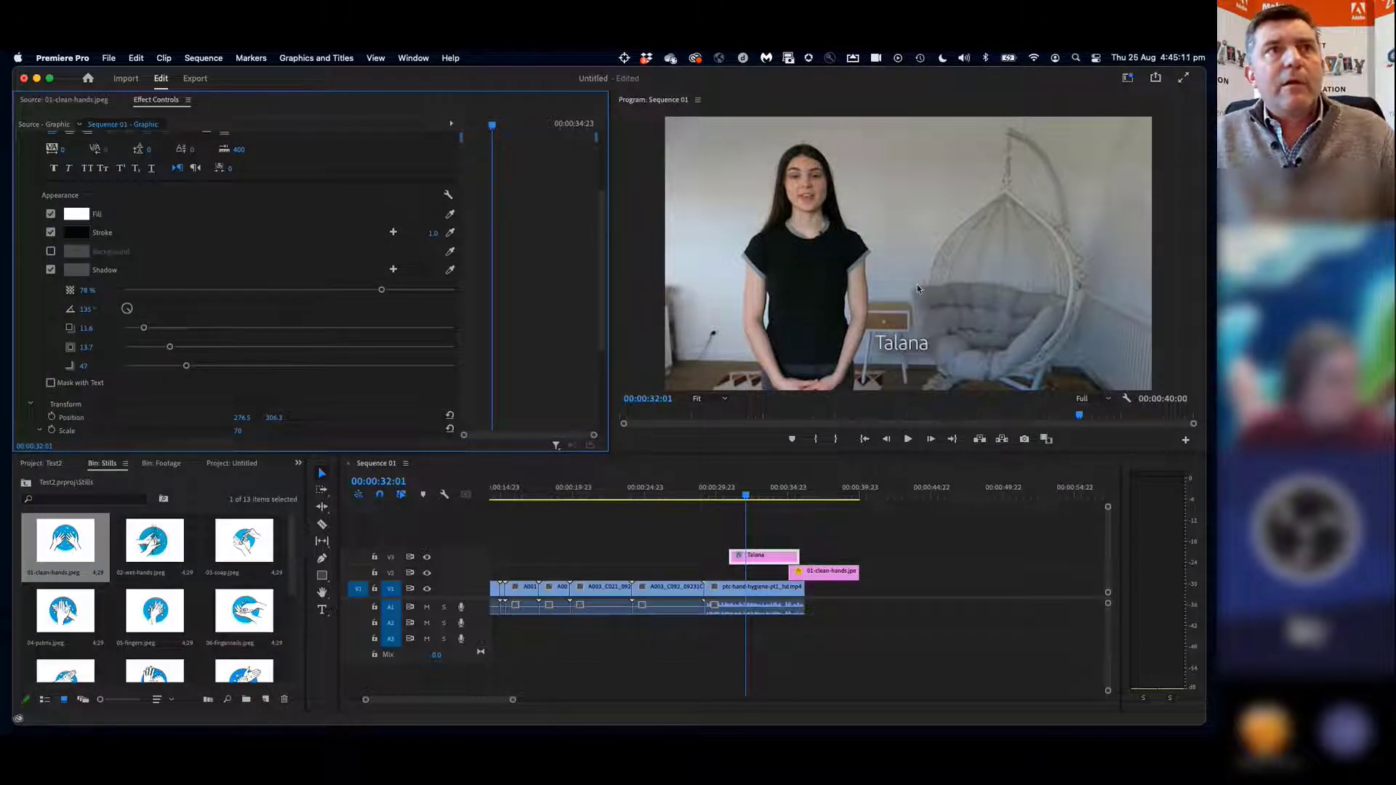
Move the Talana title right over the hanging chair and preview it, stopping at 00:00:32:01
click(920, 355)
drag(920, 355, 992, 352)
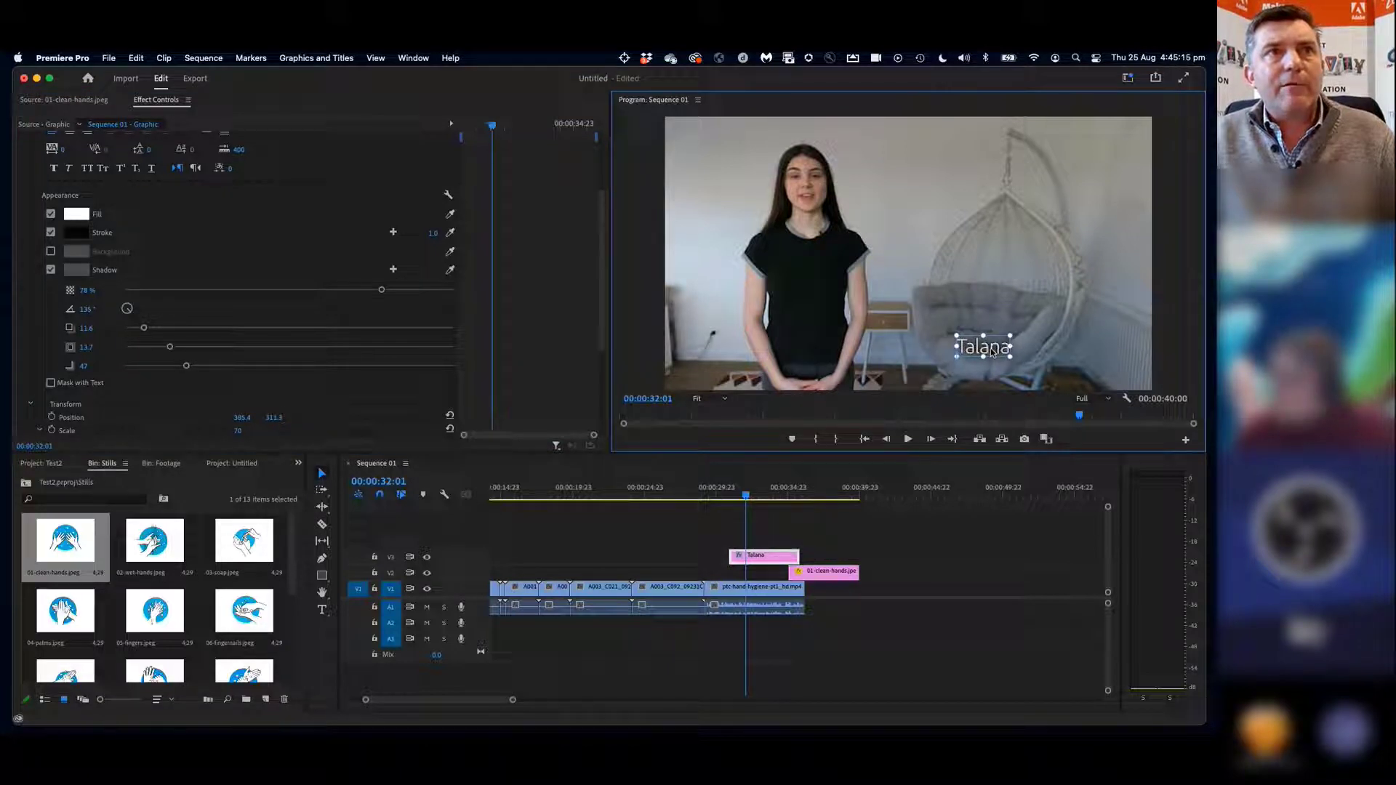
click(700, 499)
key(space)
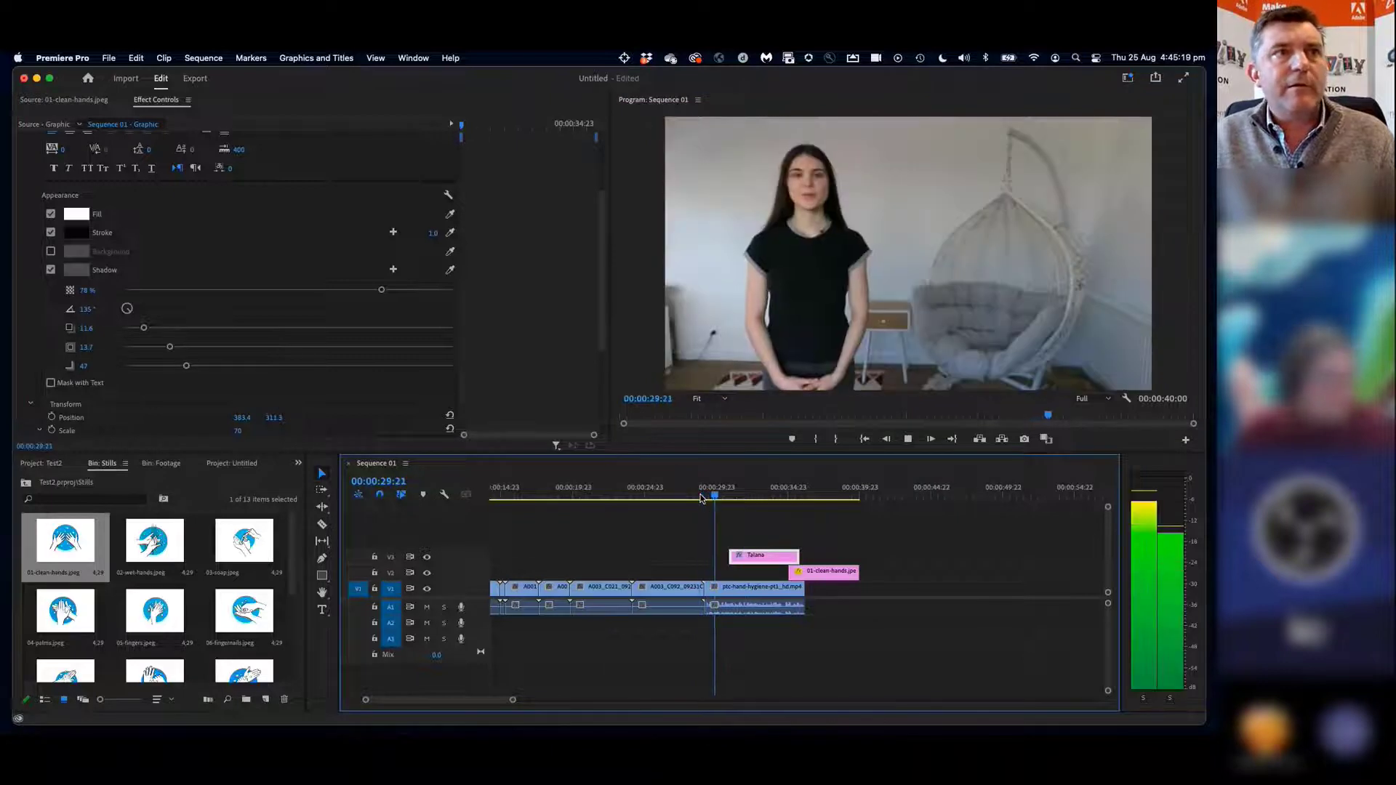
key(space)
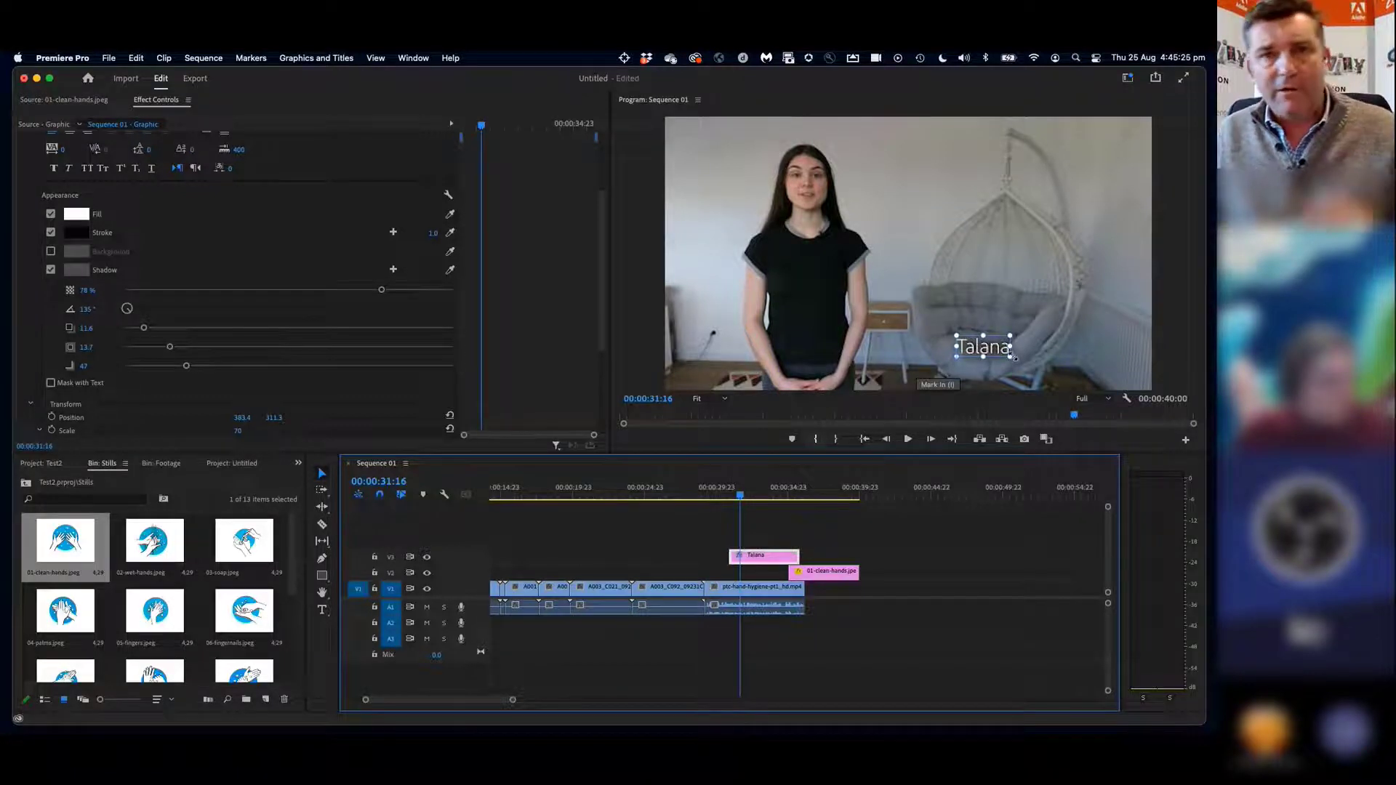
drag(741, 496, 724, 497)
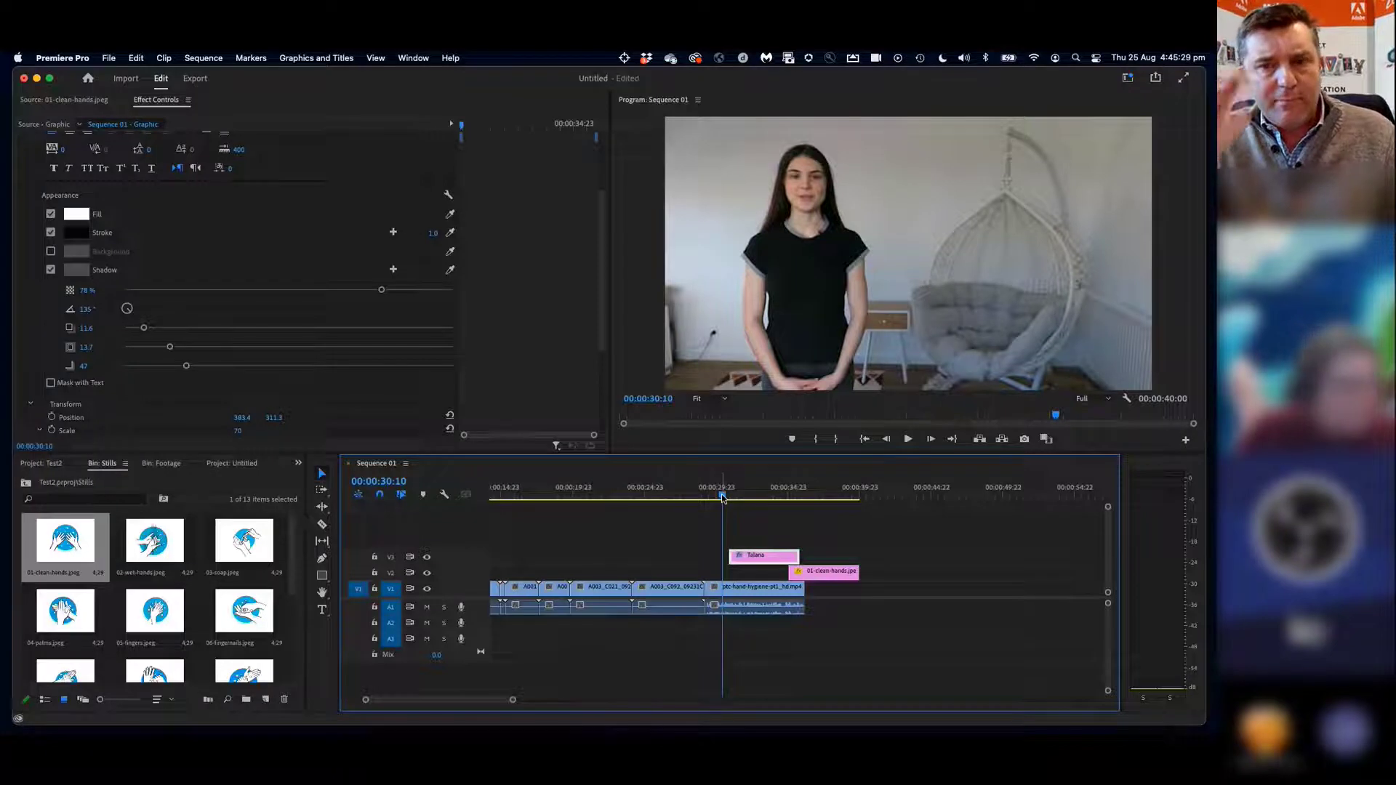
key(space)
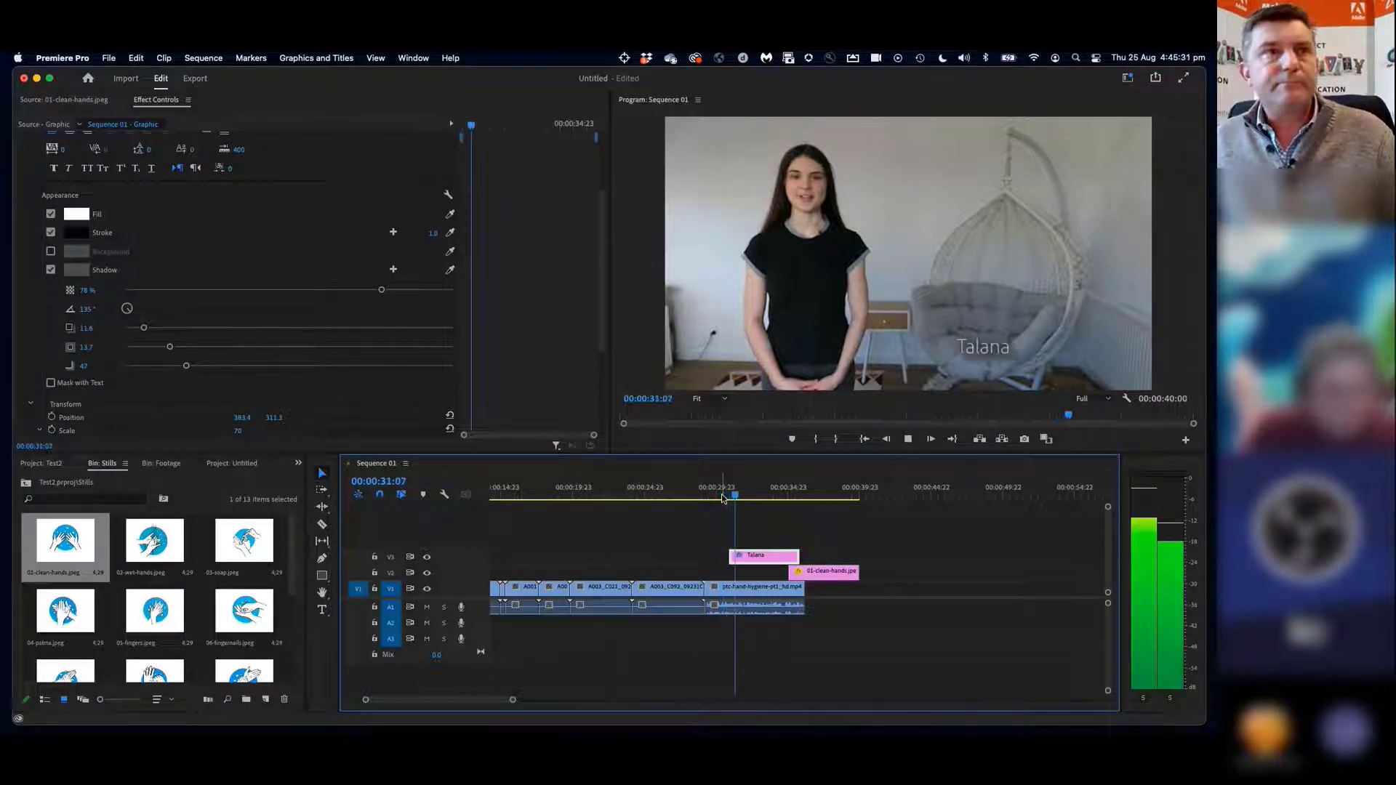
key(space)
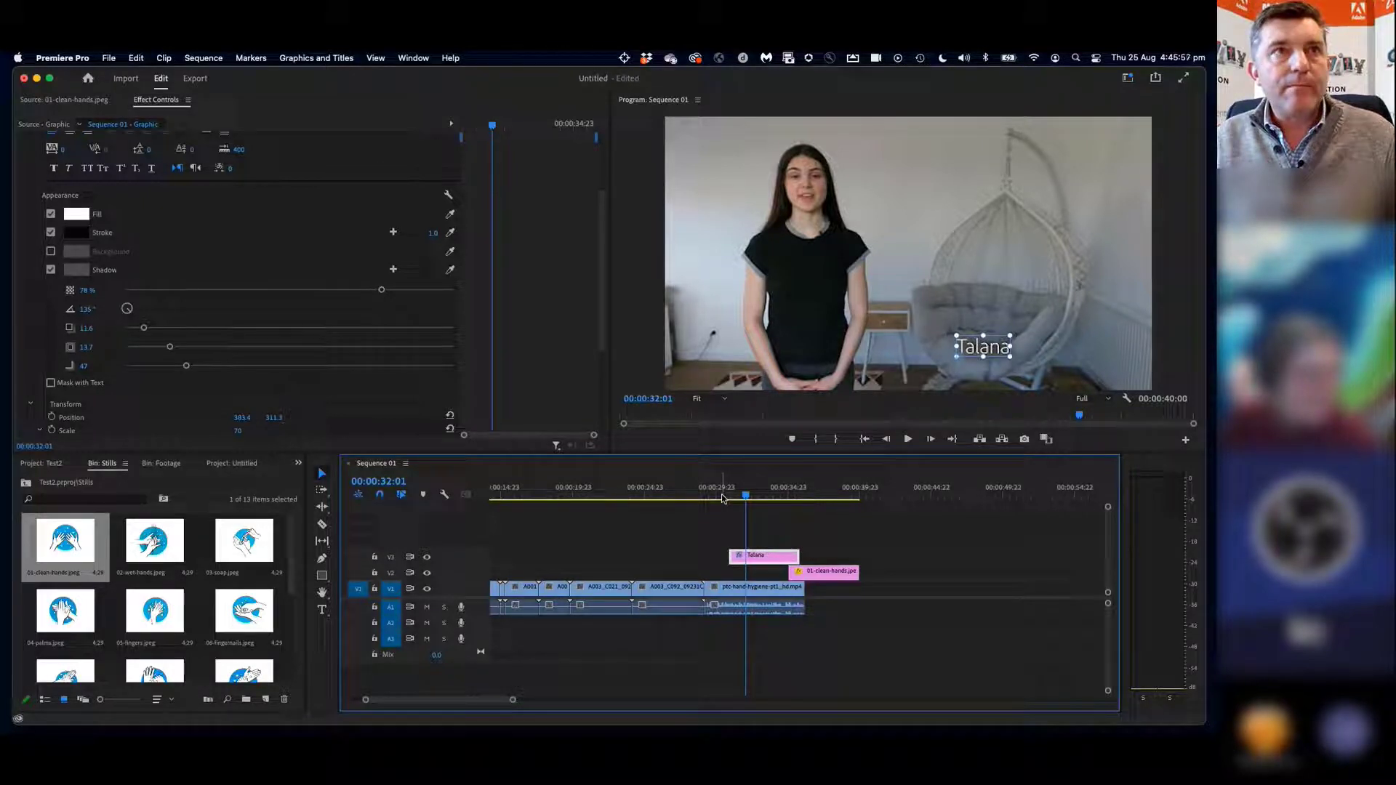
Select the Talana title in the Program Monitor and enter Type-tool text editing
click(977, 350)
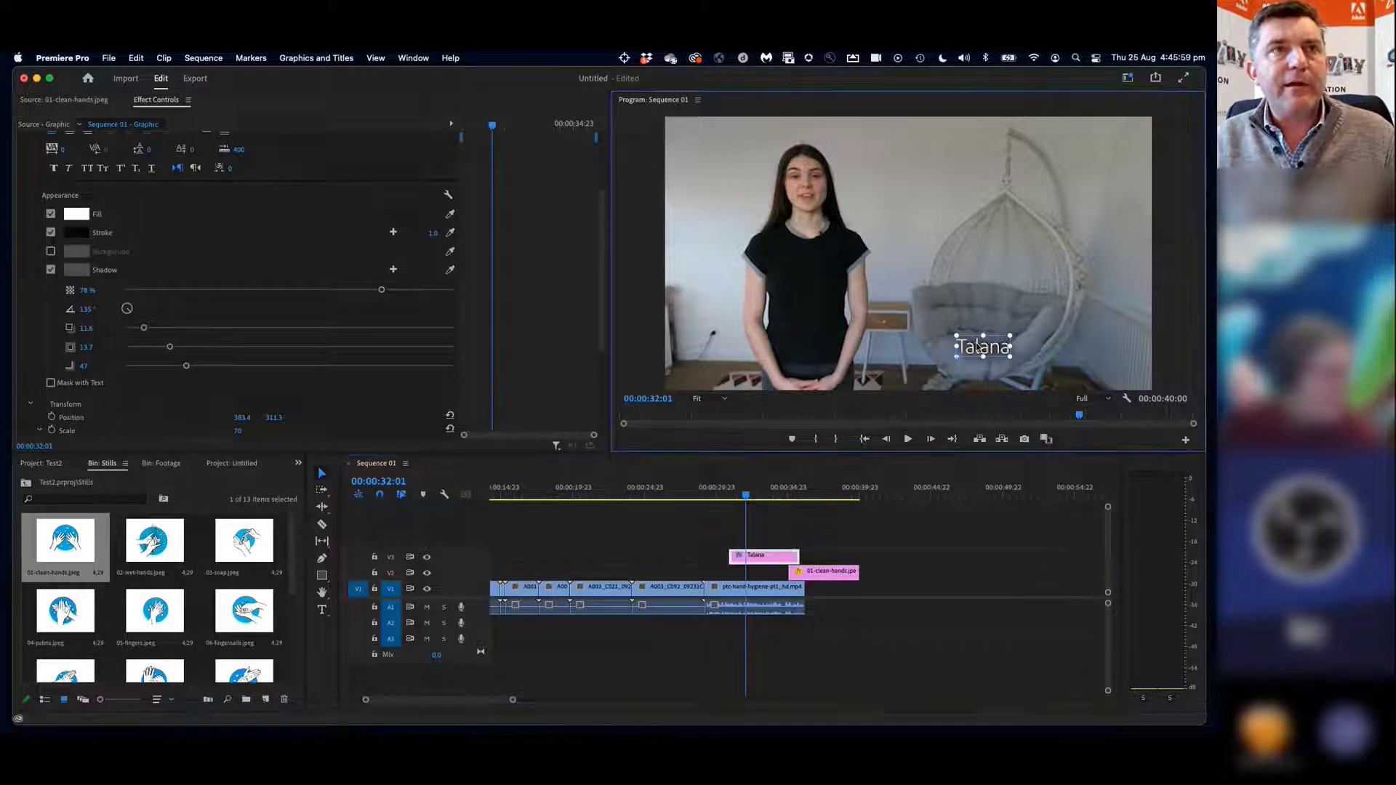
double_click(977, 350)
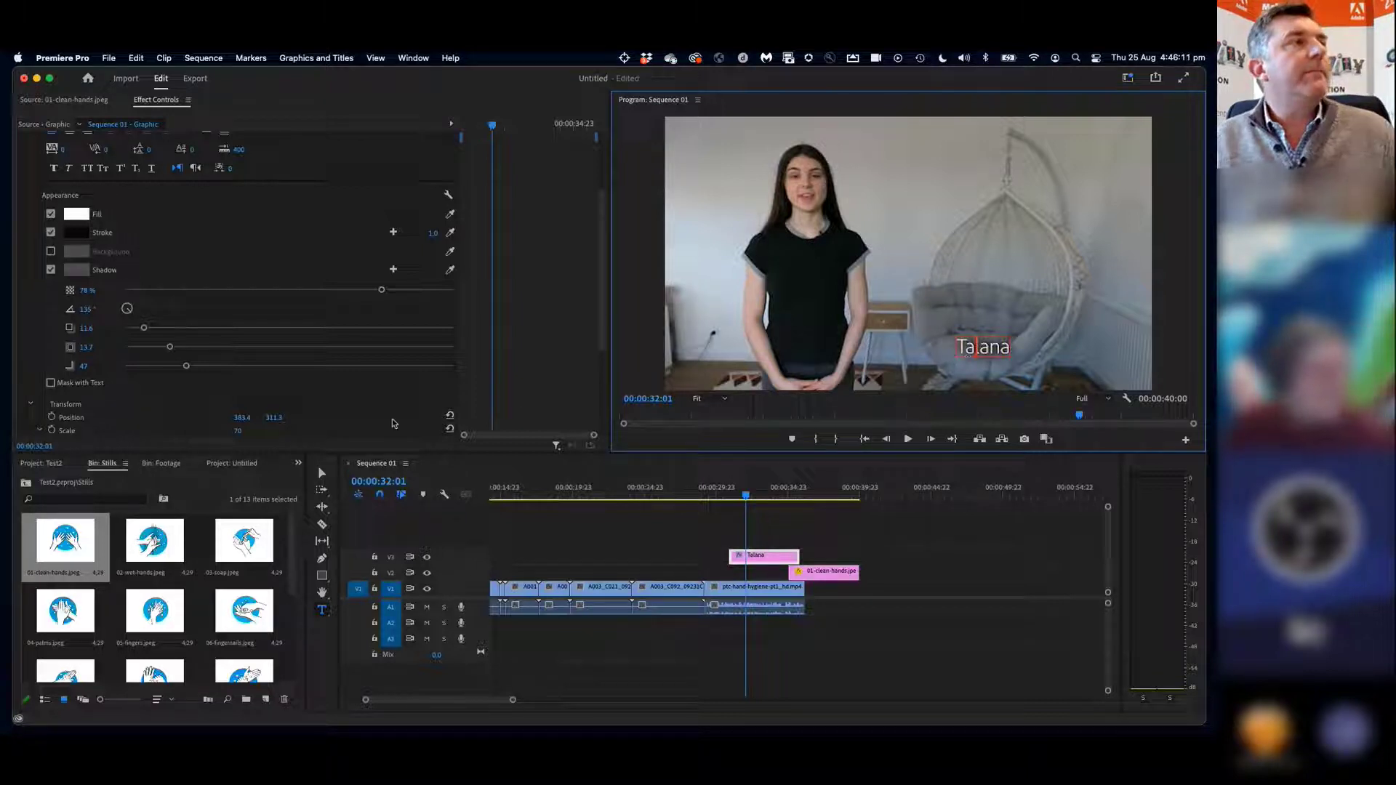
Scrub the title's Transform Position X from 383.4 down to 368.4
scroll(346, 380, down, 2)
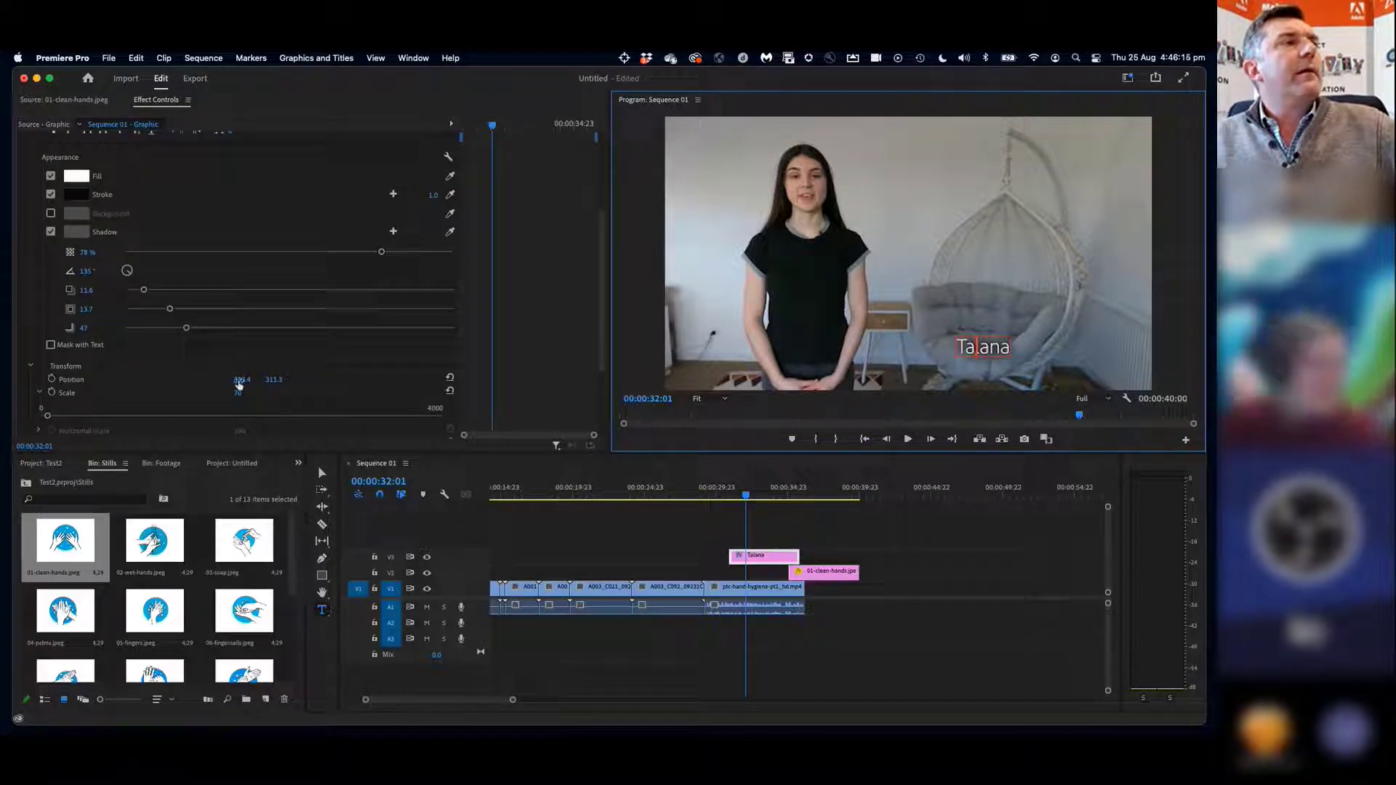
drag(242, 383, 238, 386)
scroll(269, 361, down, 5)
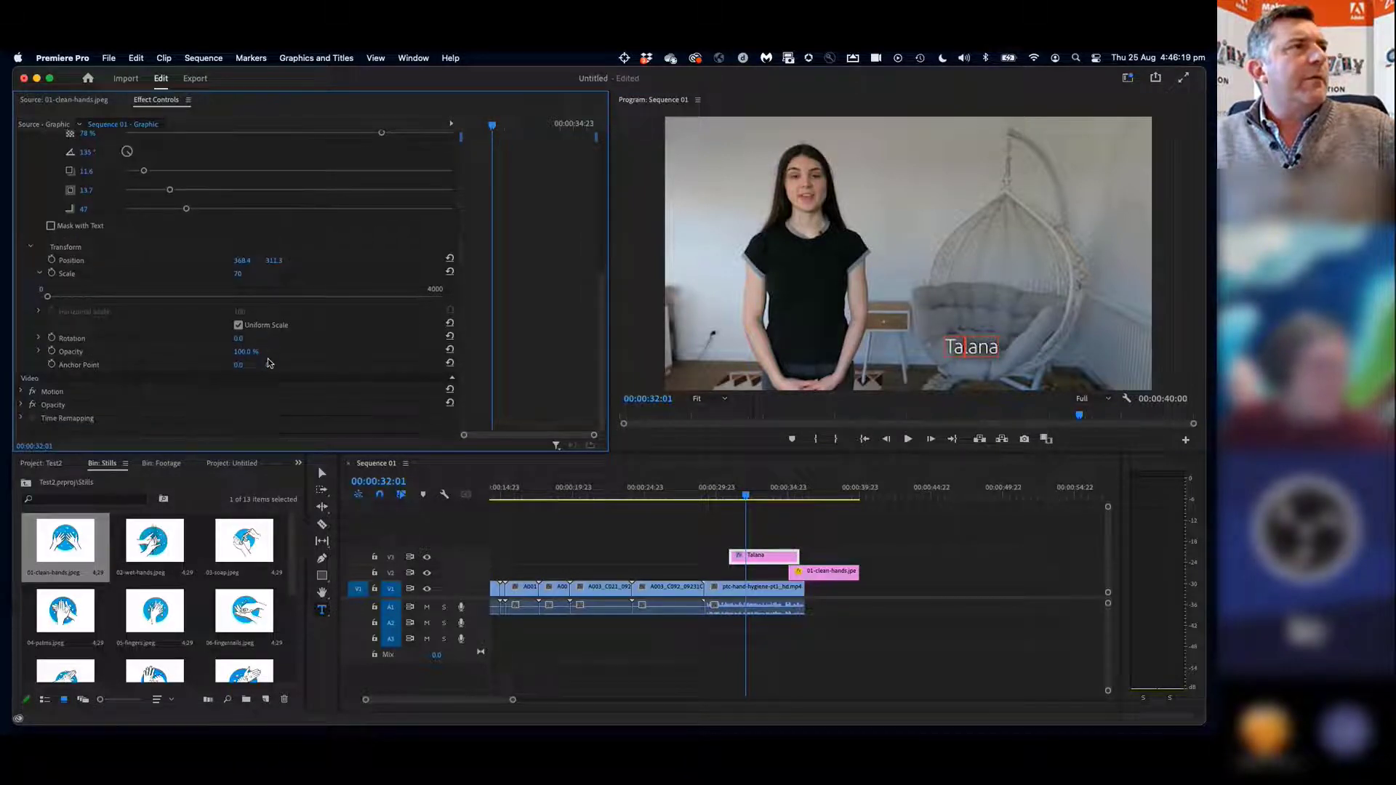
scroll(268, 362, up, 6)
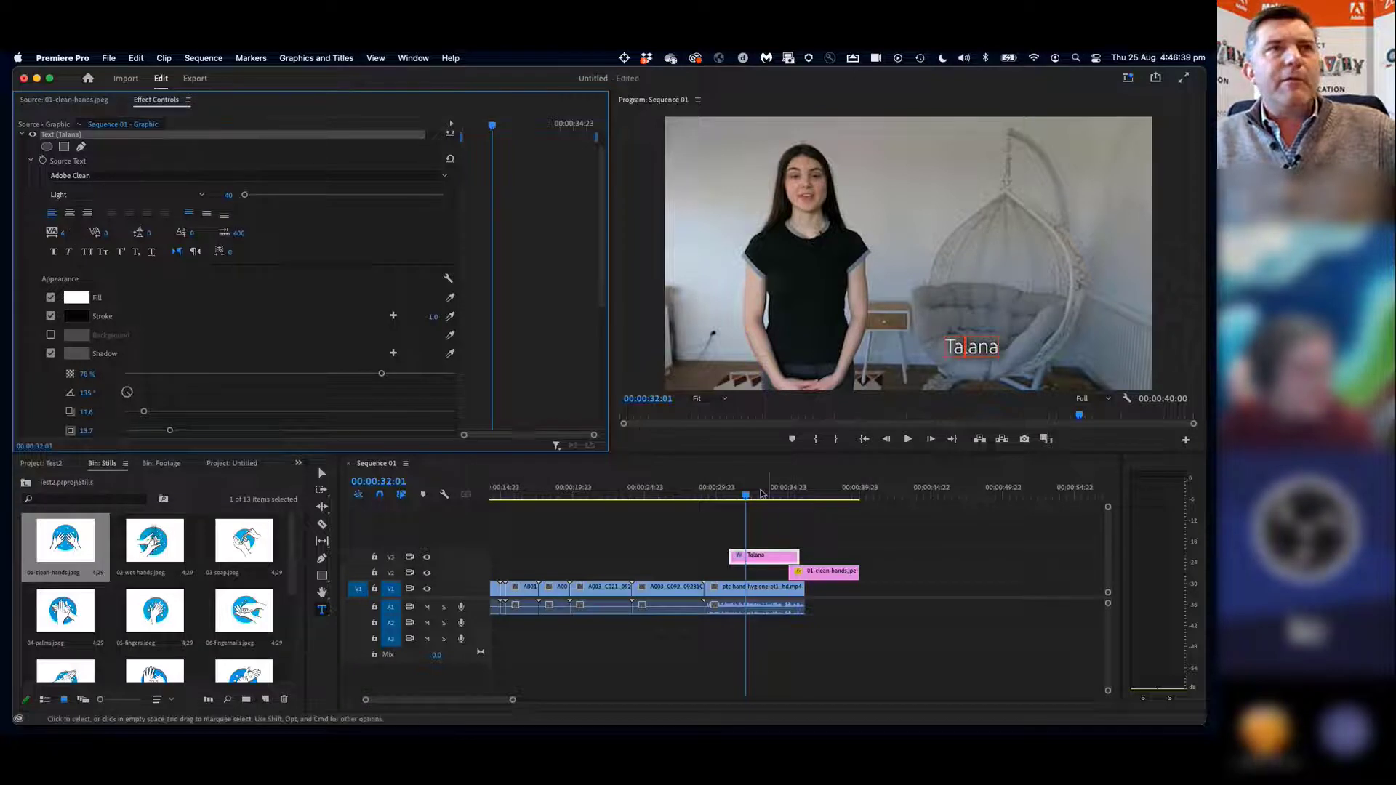
click(757, 490)
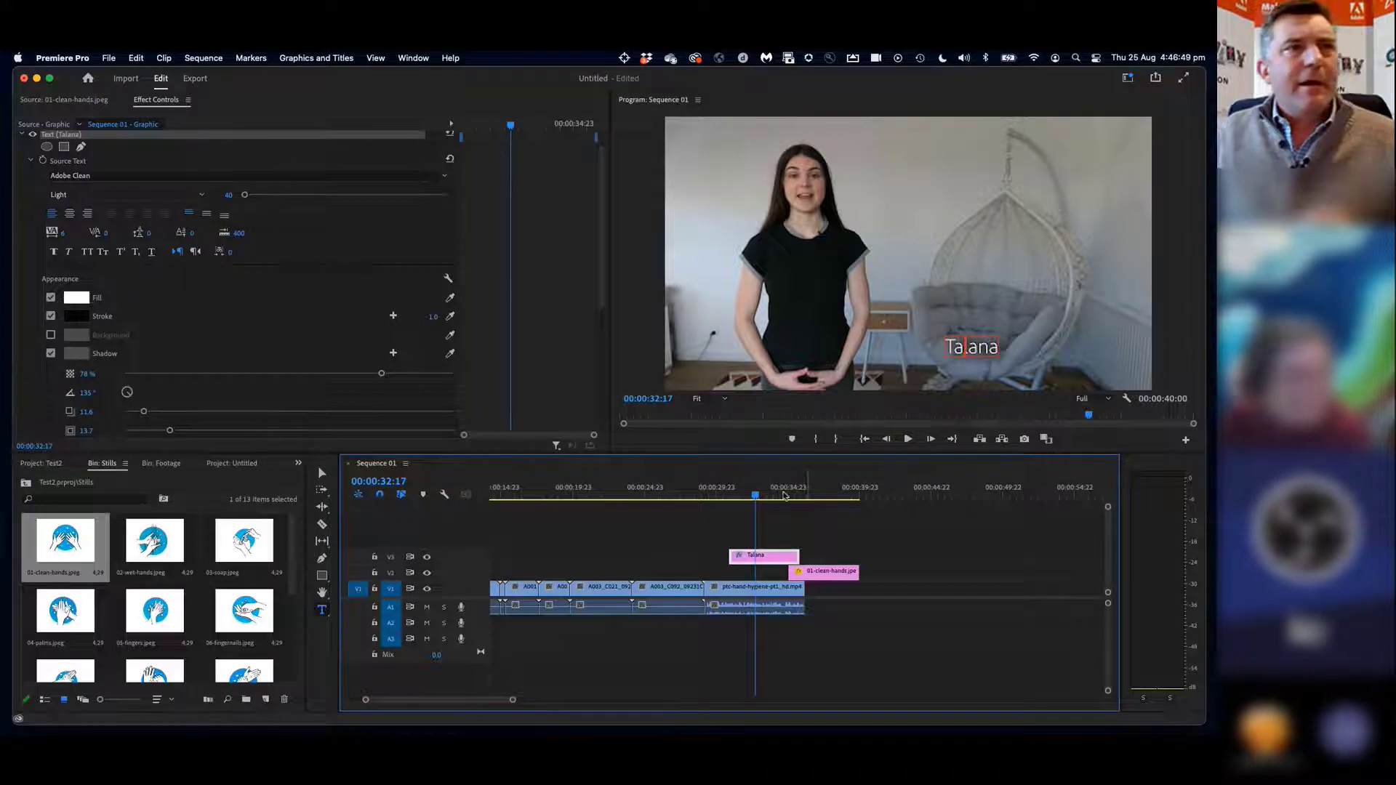
drag(749, 497, 723, 498)
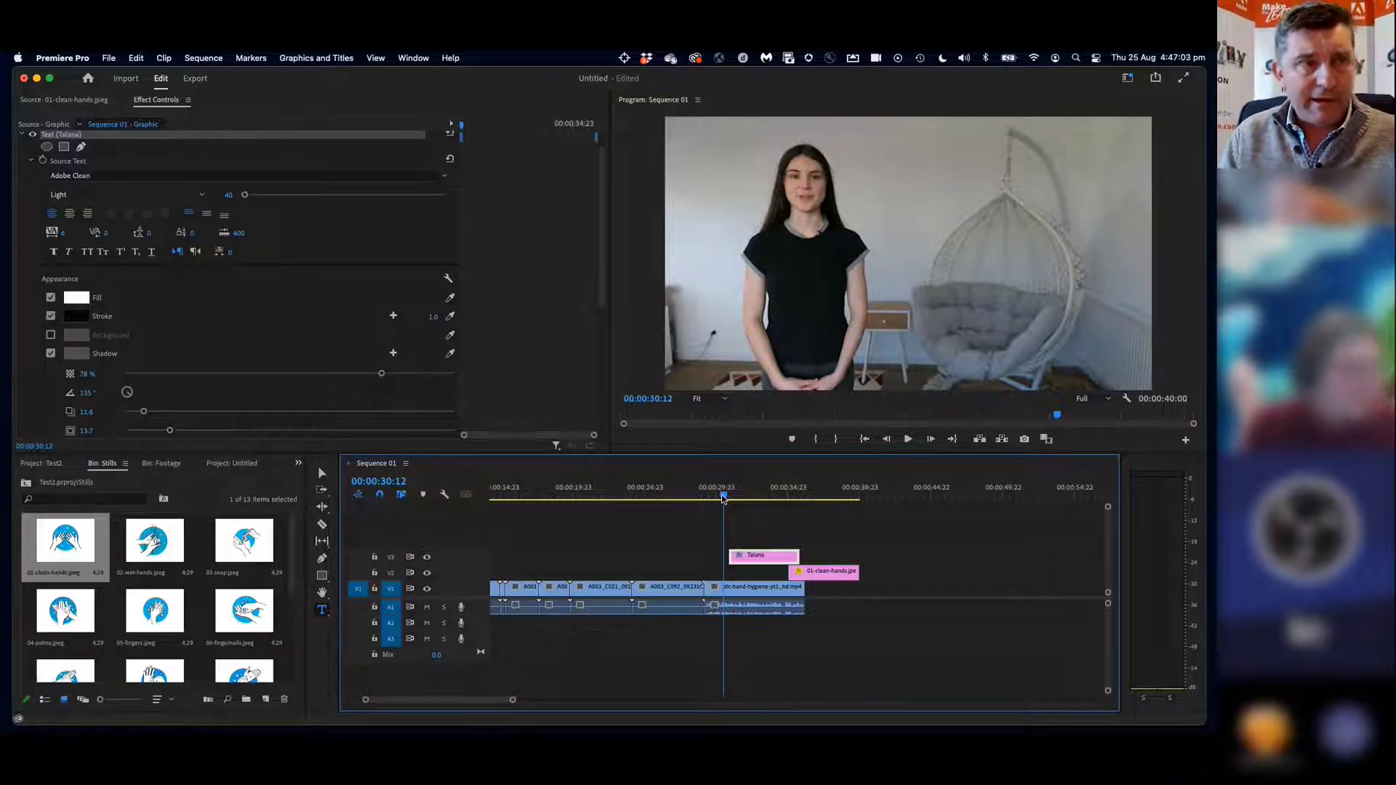
Apply a default Cross Dissolve to the Talana title's start and preview the fade-in
right_click(732, 557)
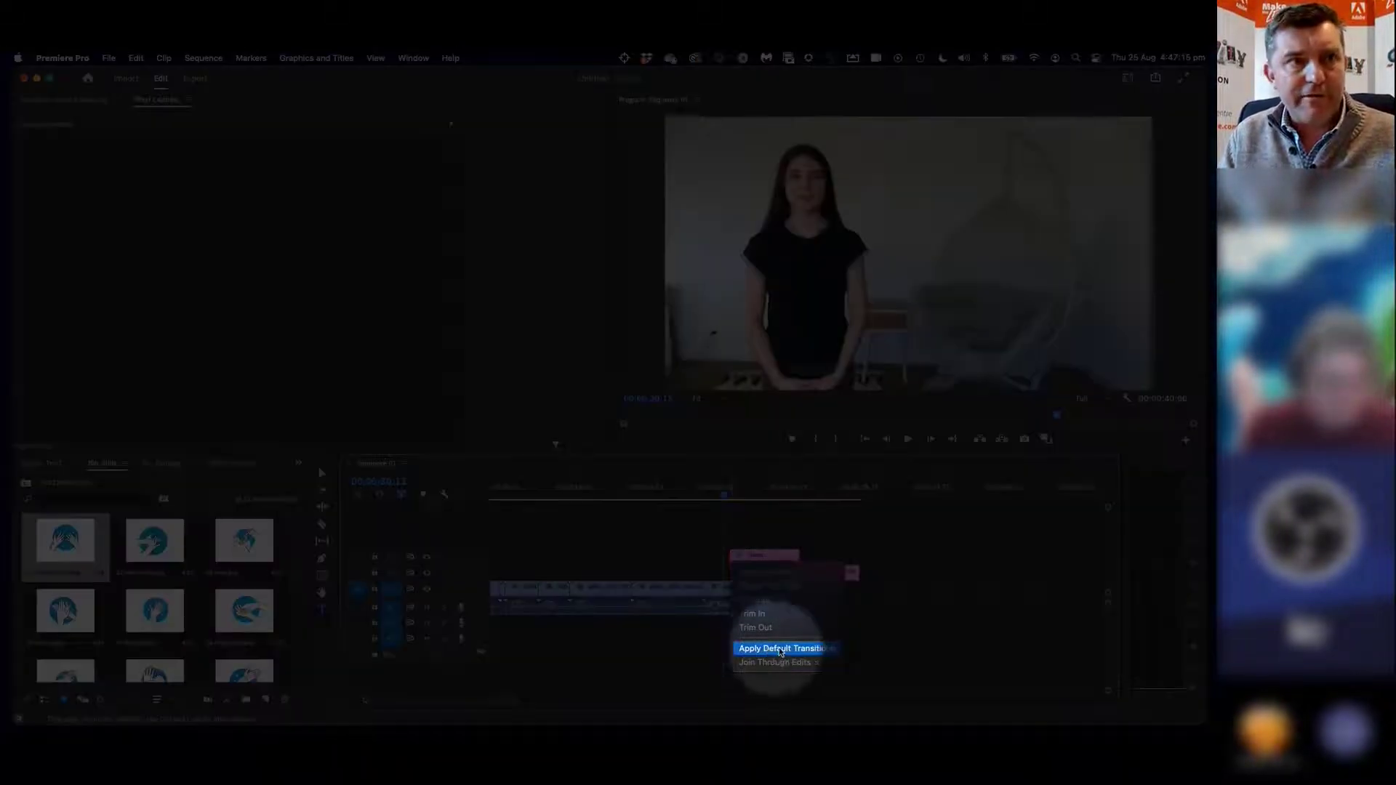
click(766, 649)
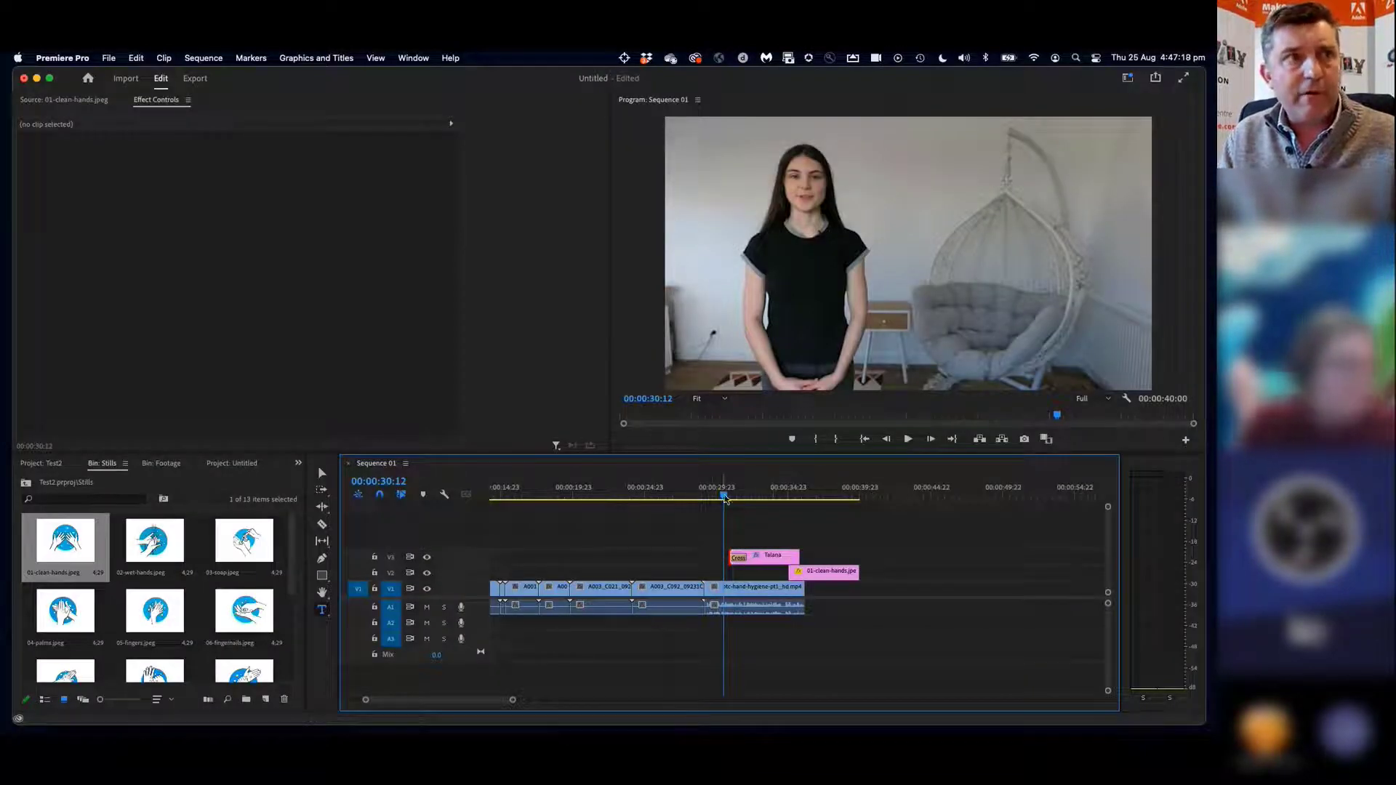
click(908, 440)
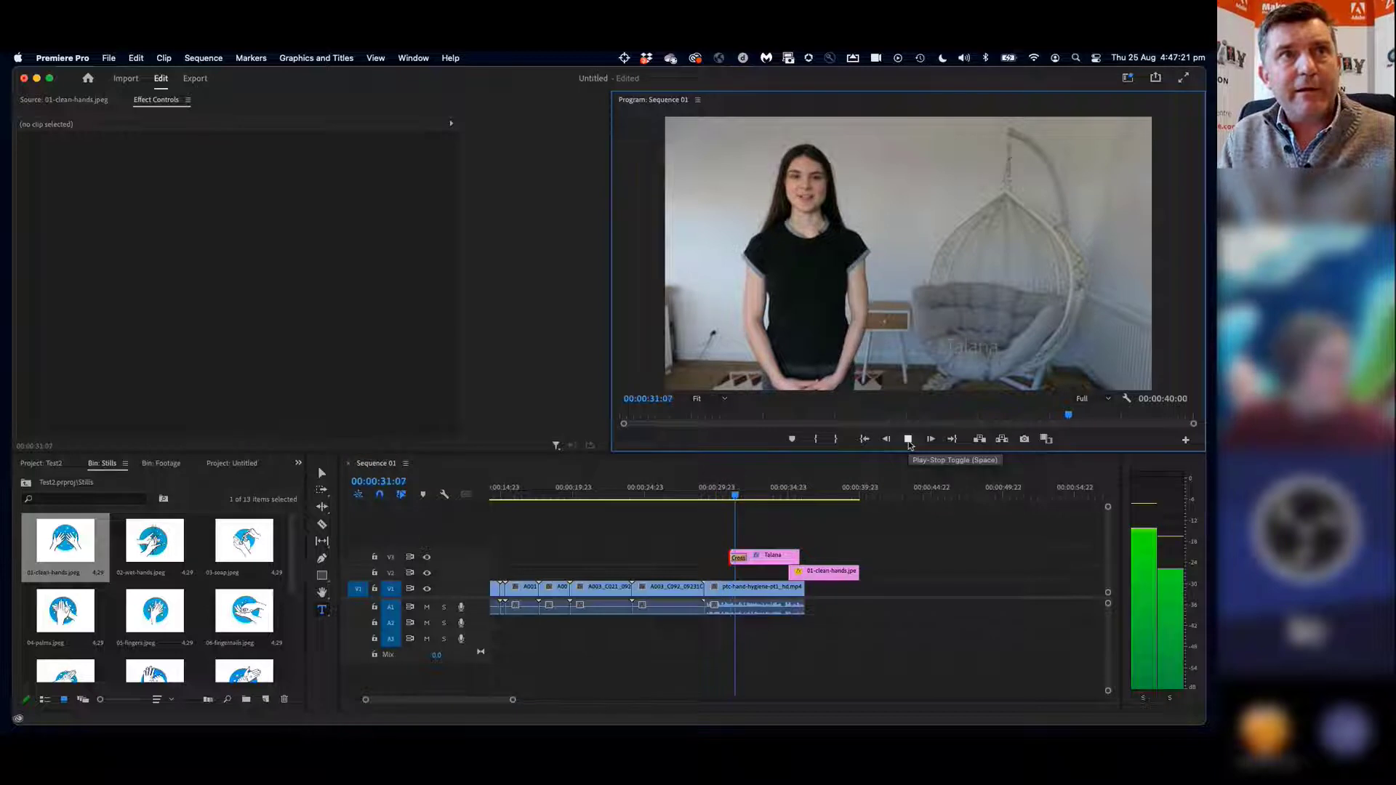
click(908, 441)
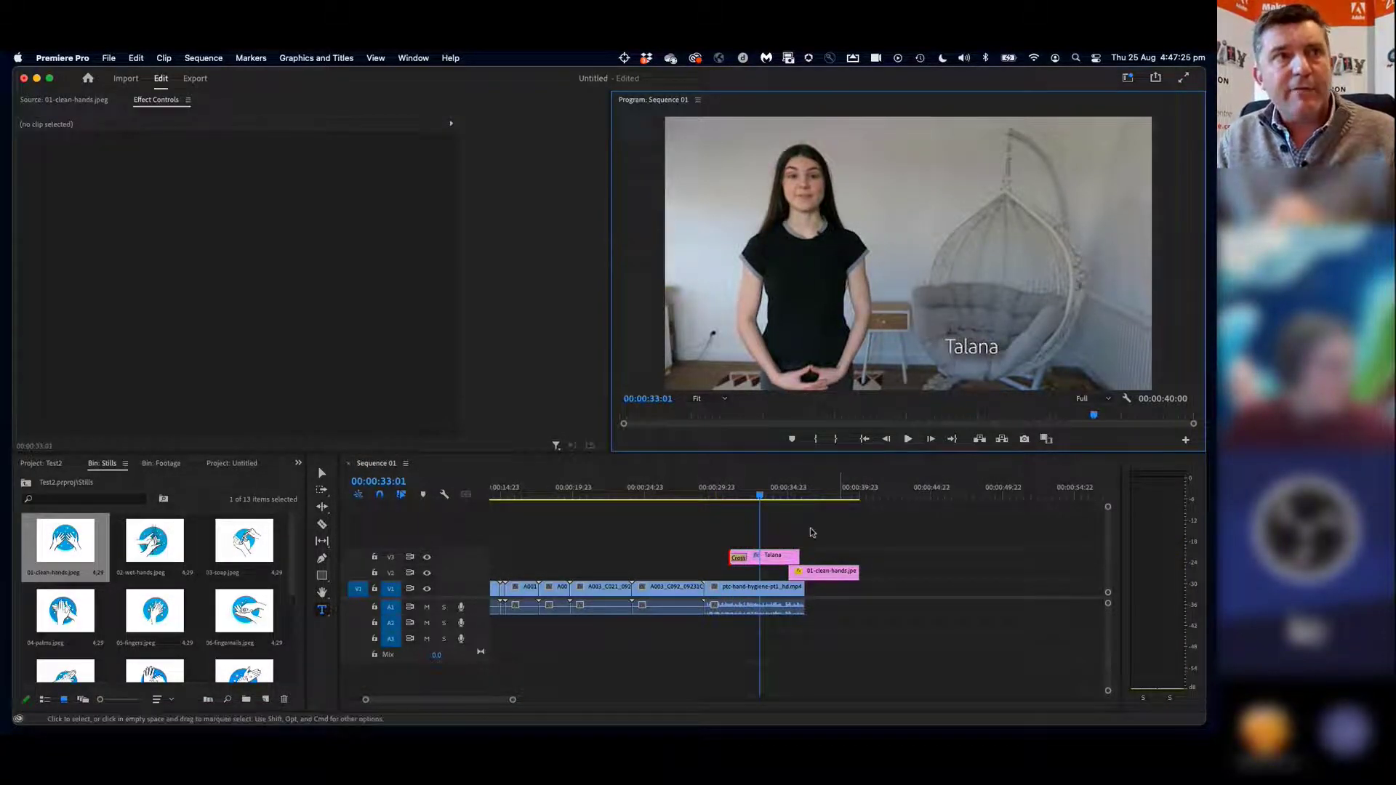
Add a default Cross Dissolve to the Talana title's end and play the fade-out
right_click(799, 559)
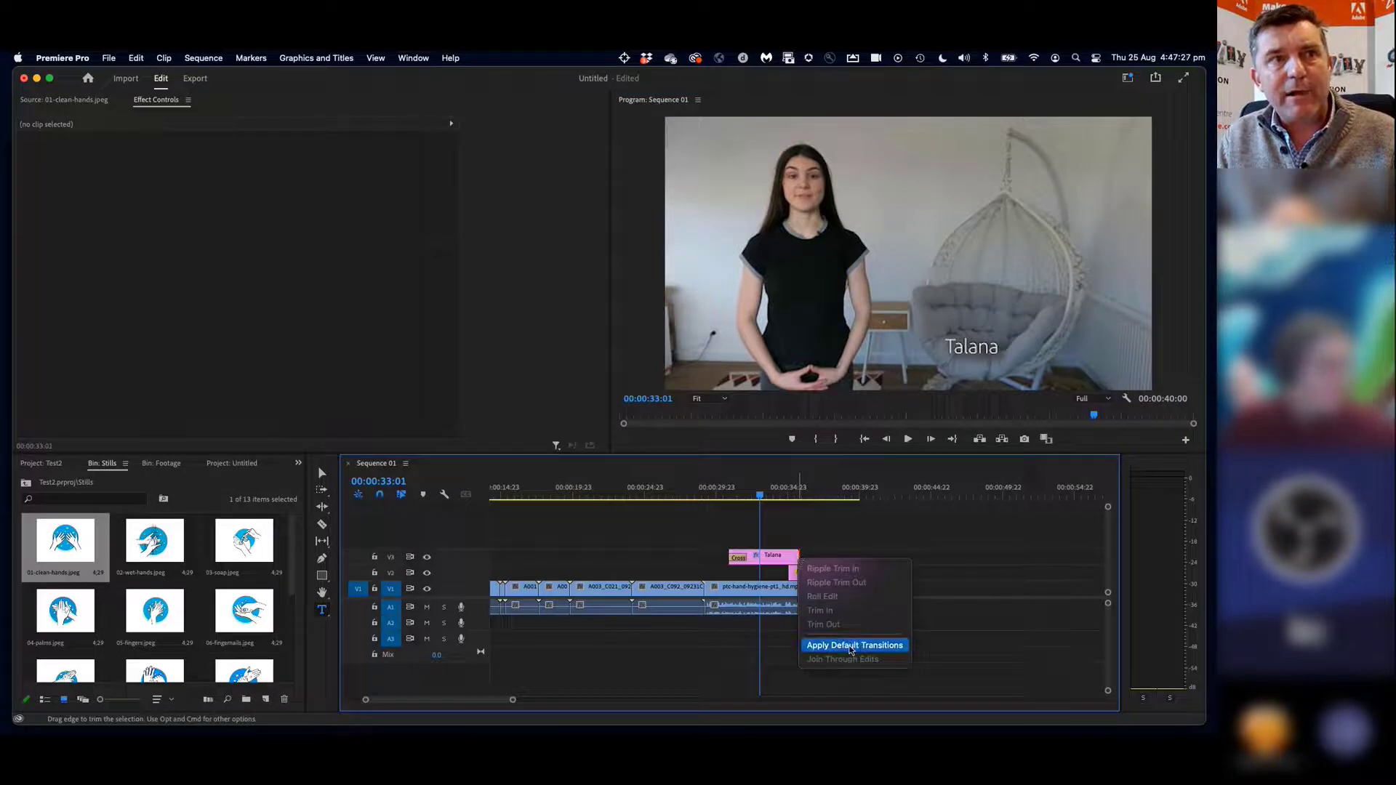
click(851, 646)
key(space)
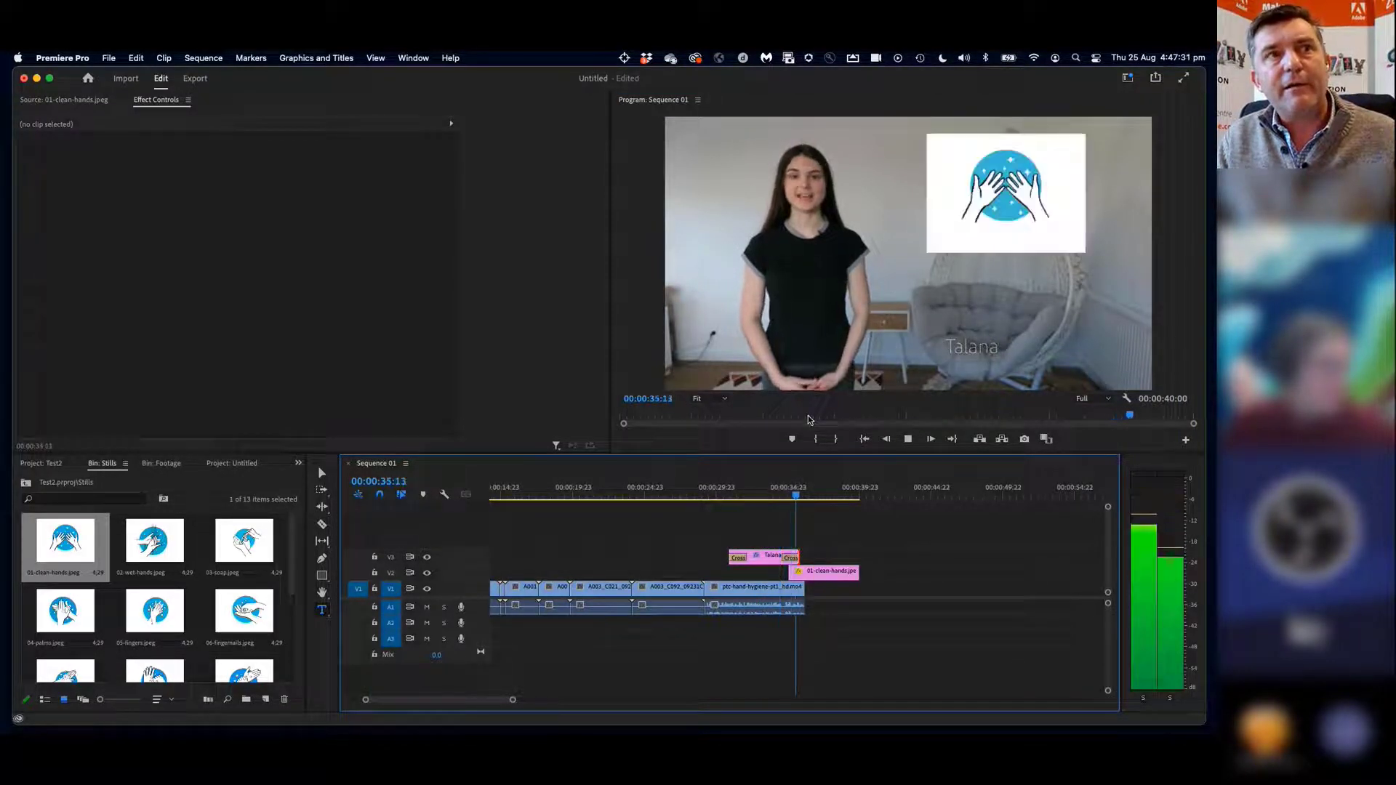
key(space)
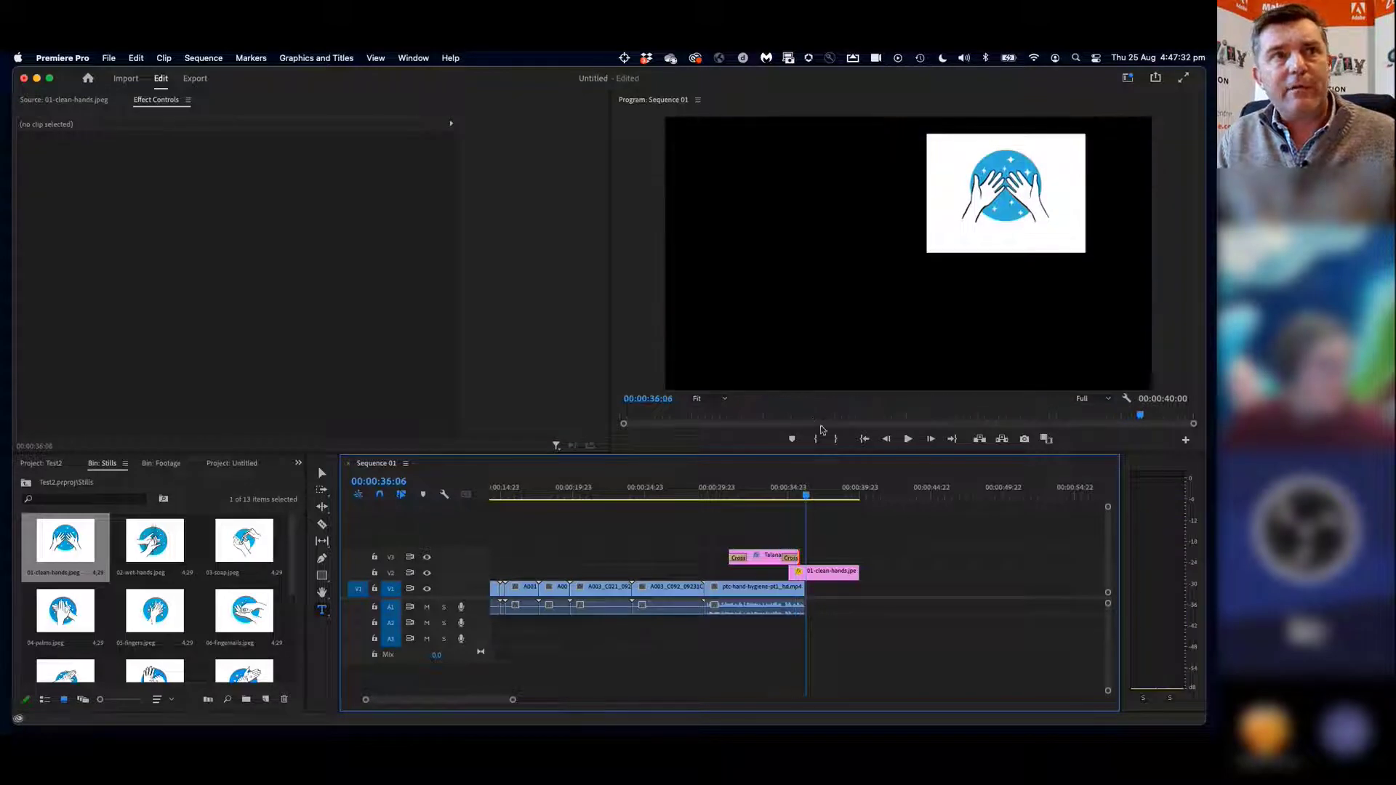
Replay the section across the cut into the interview
click(784, 496)
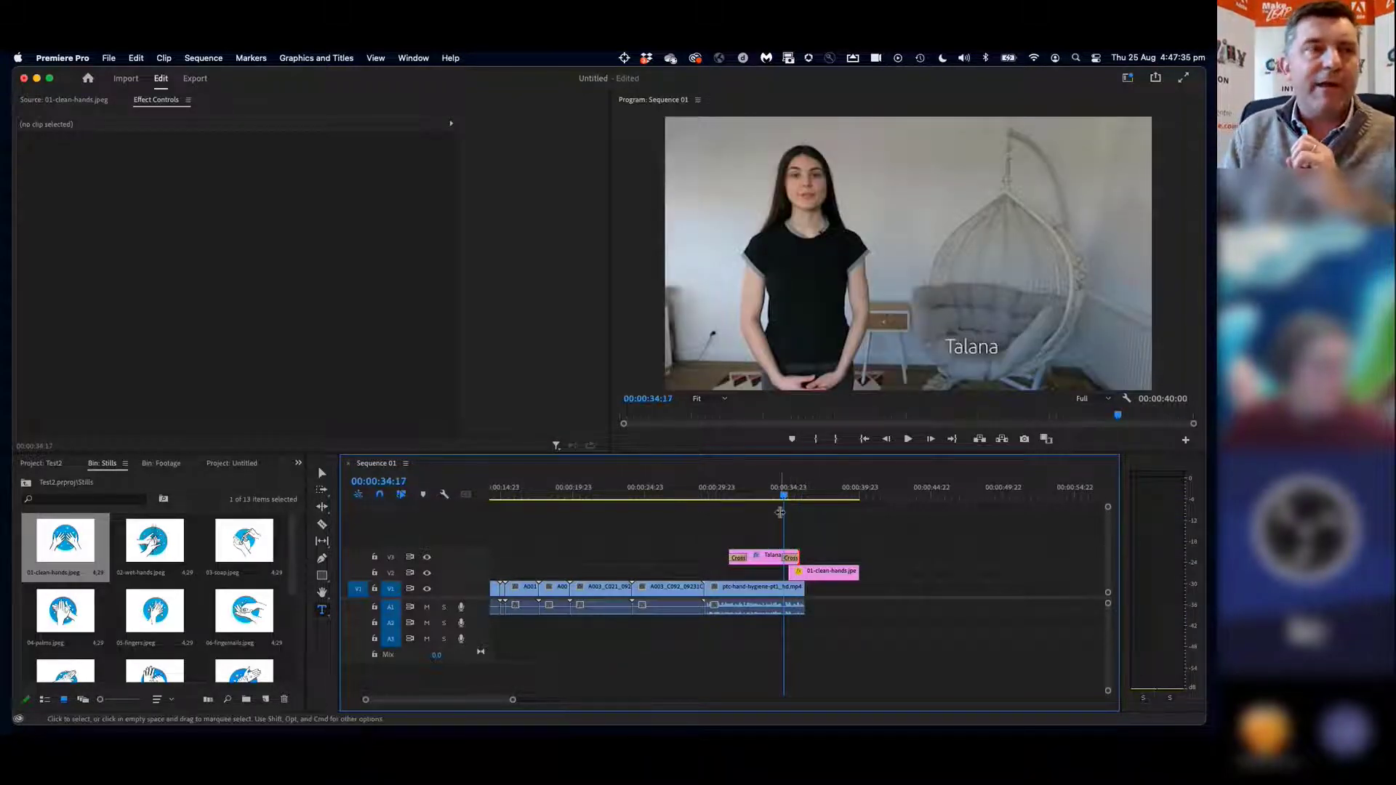
click(692, 494)
key(space)
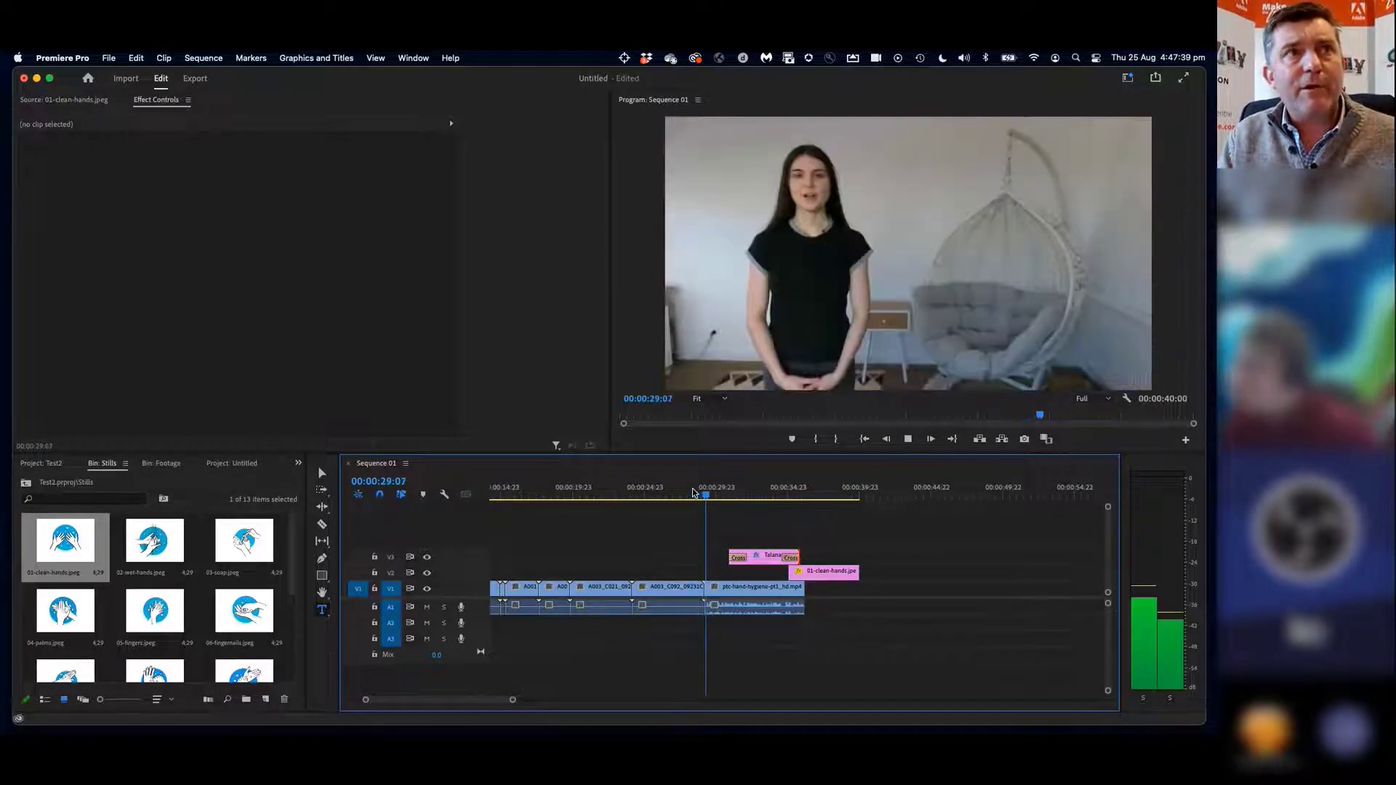
key(space)
Try a default transition at the cut between video clips, preview it, then delete it
right_click(701, 586)
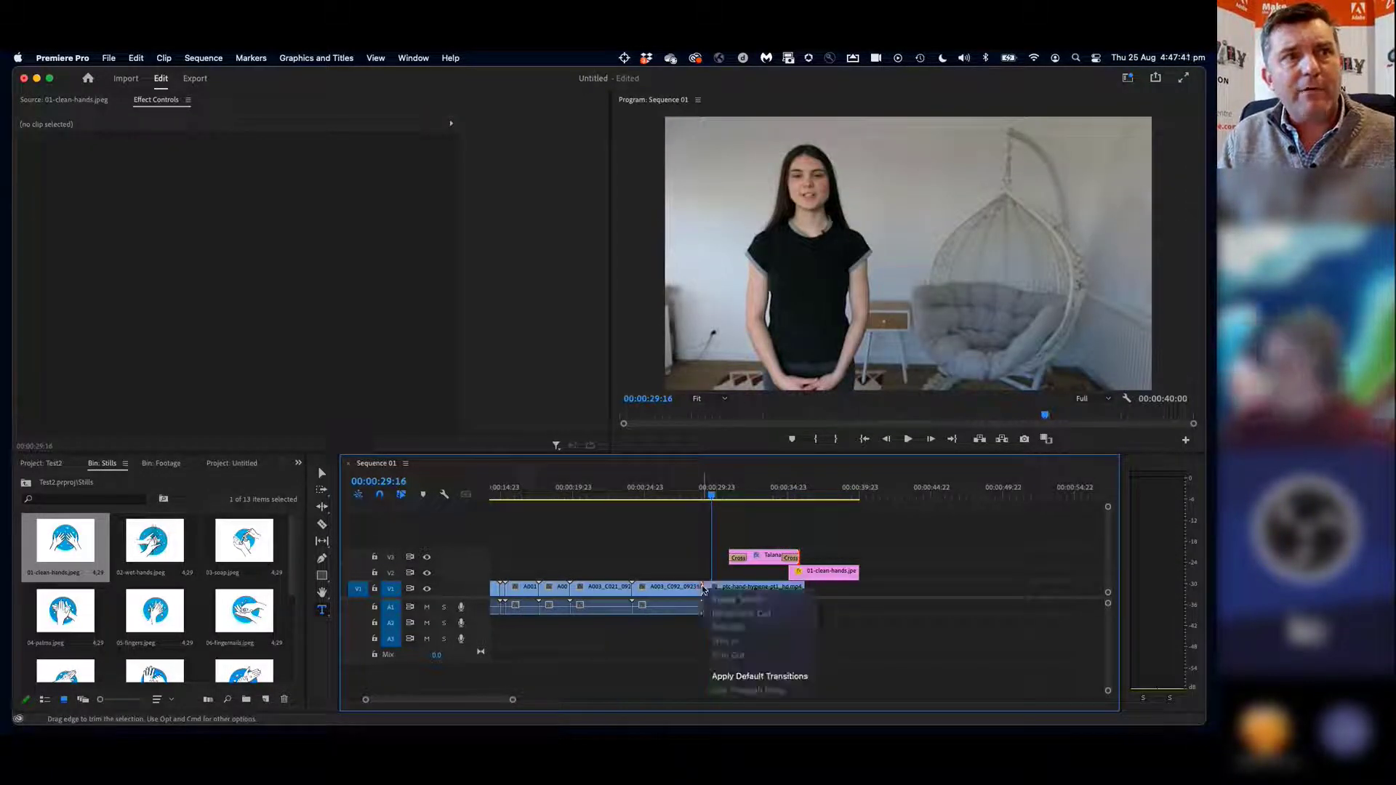
click(737, 679)
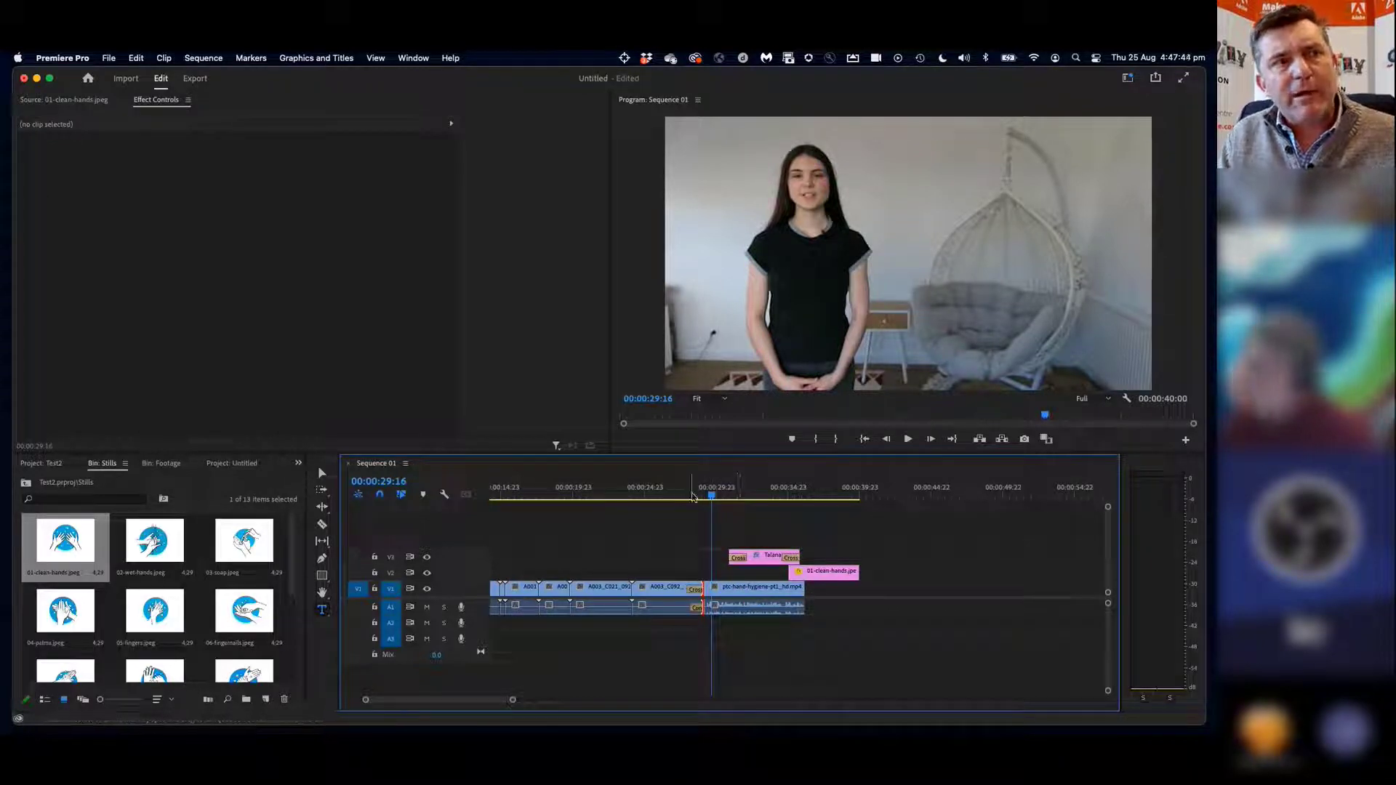
key(space)
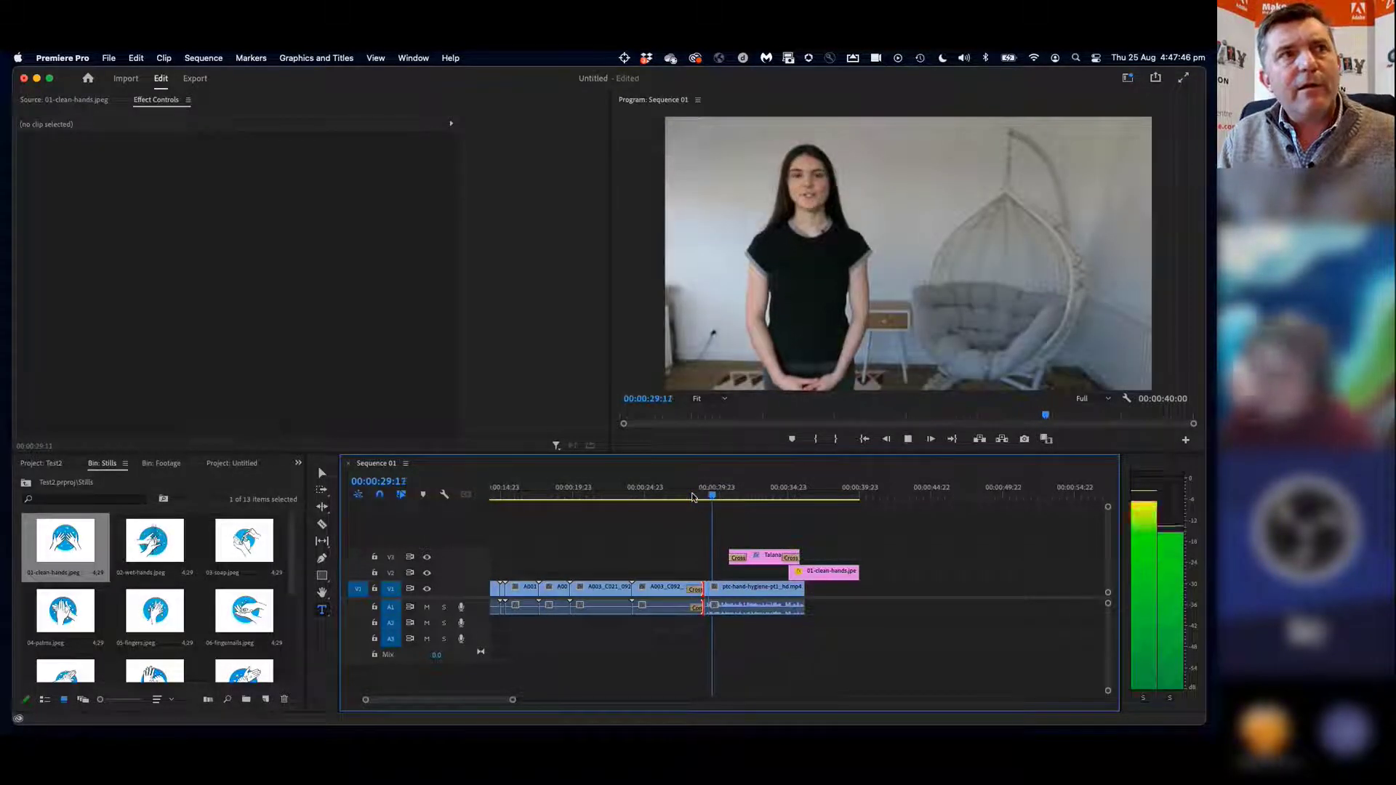
key(space)
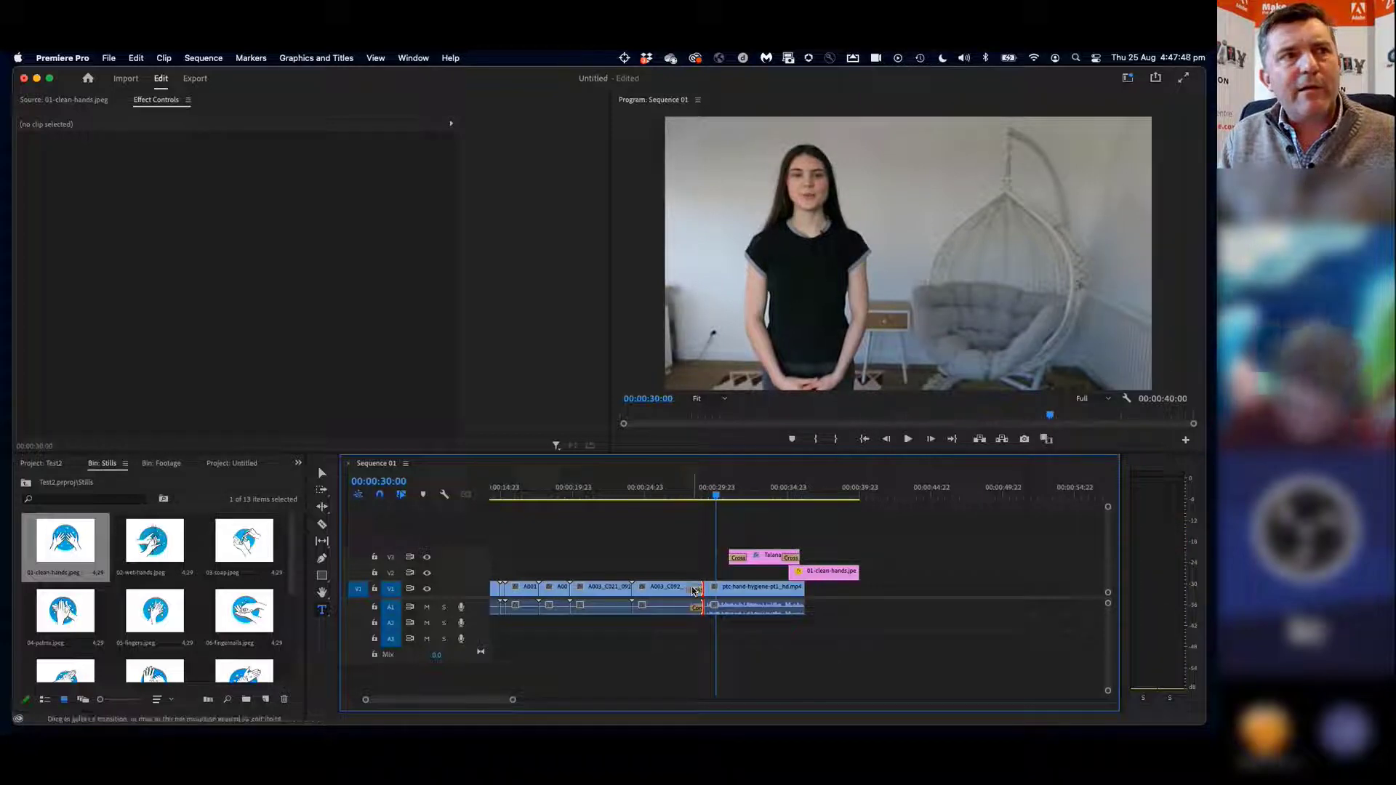
click(695, 588)
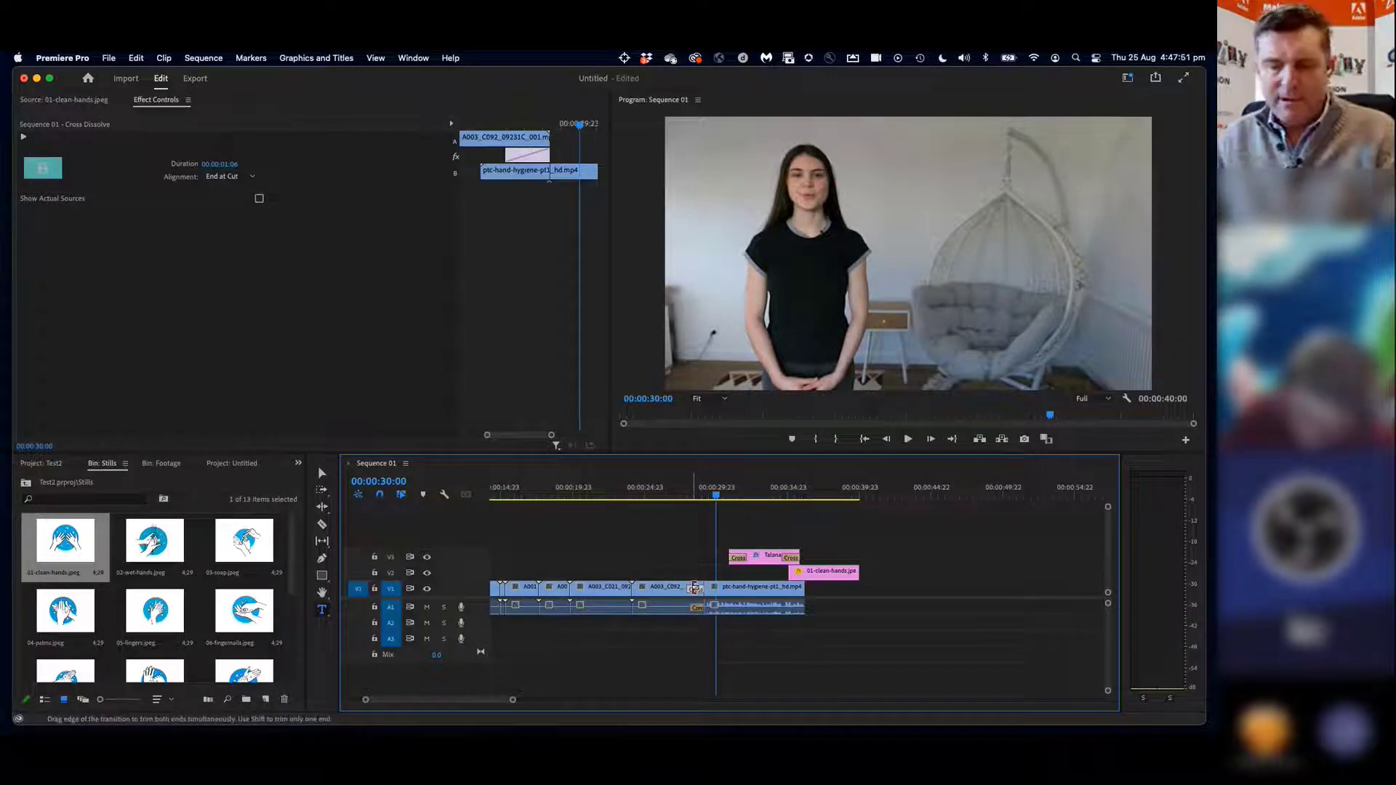
key(Delete)
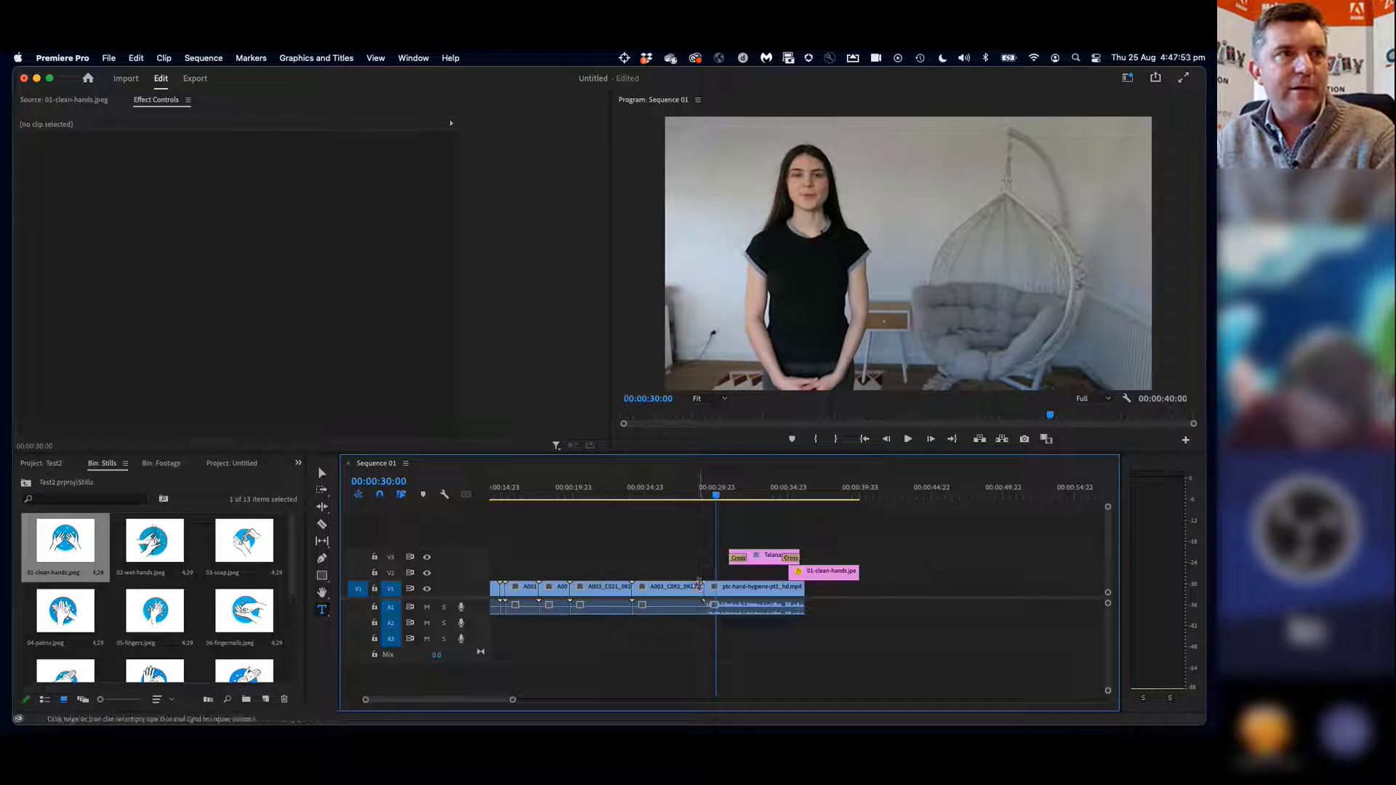
Review the title's opening dissolve and return the playhead to 00:00:30:20 on the presenter shot
click(738, 558)
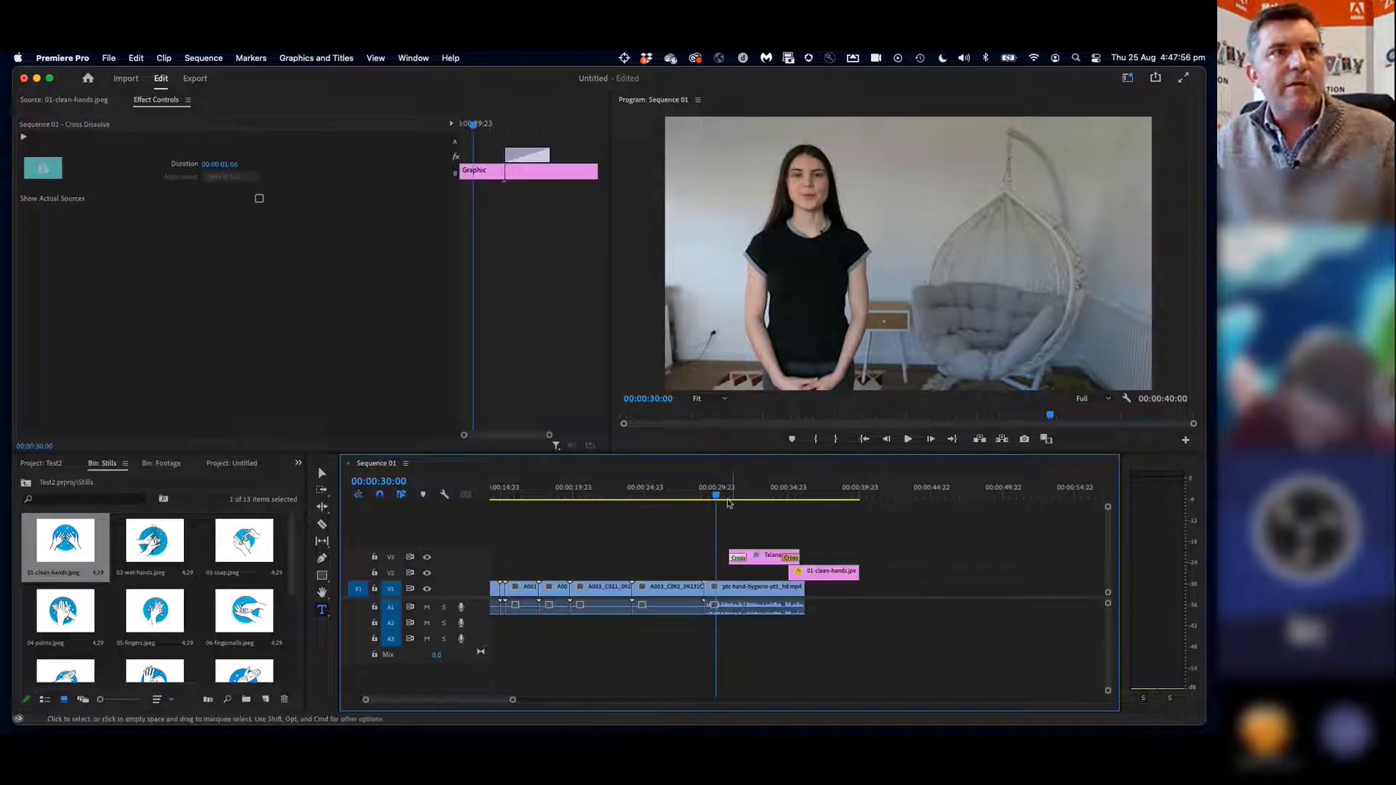
key(space)
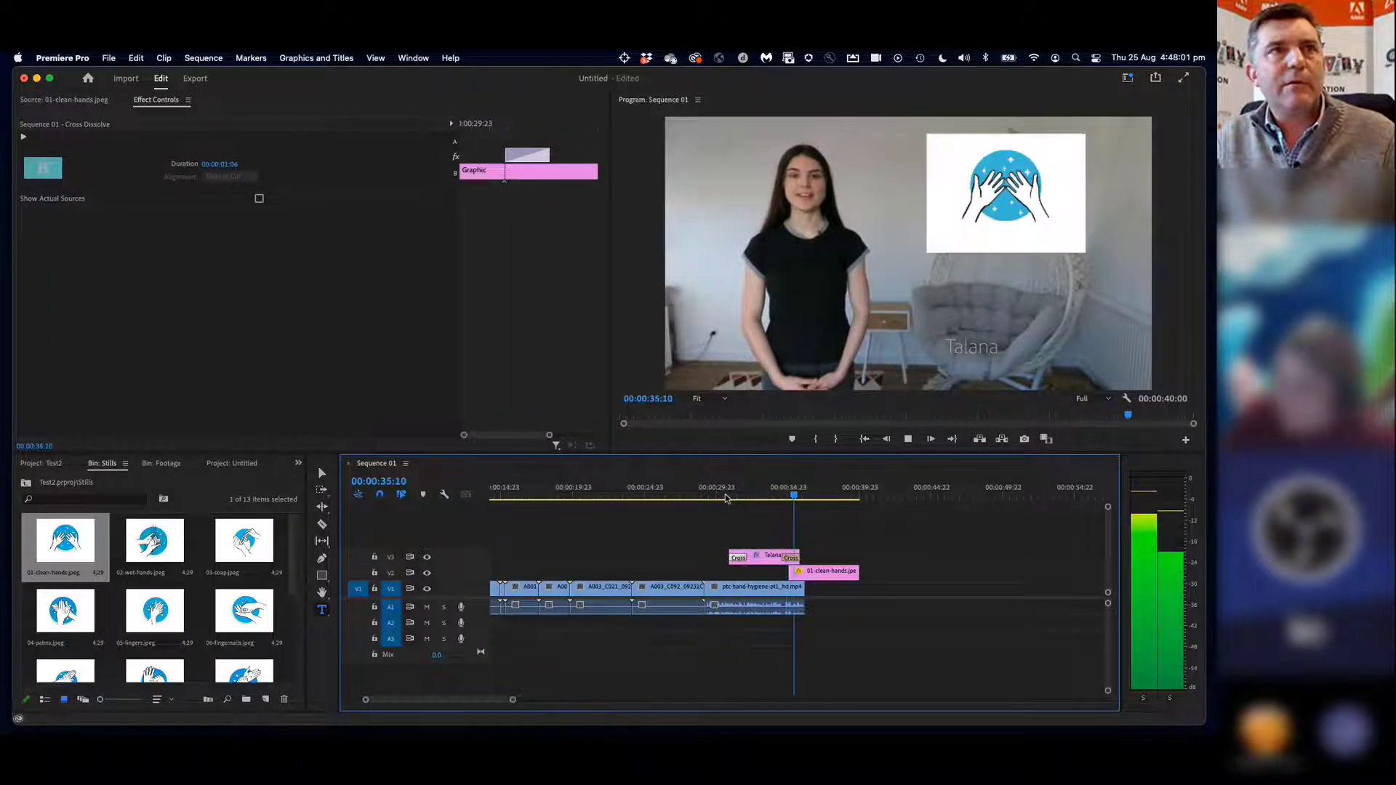
key(space)
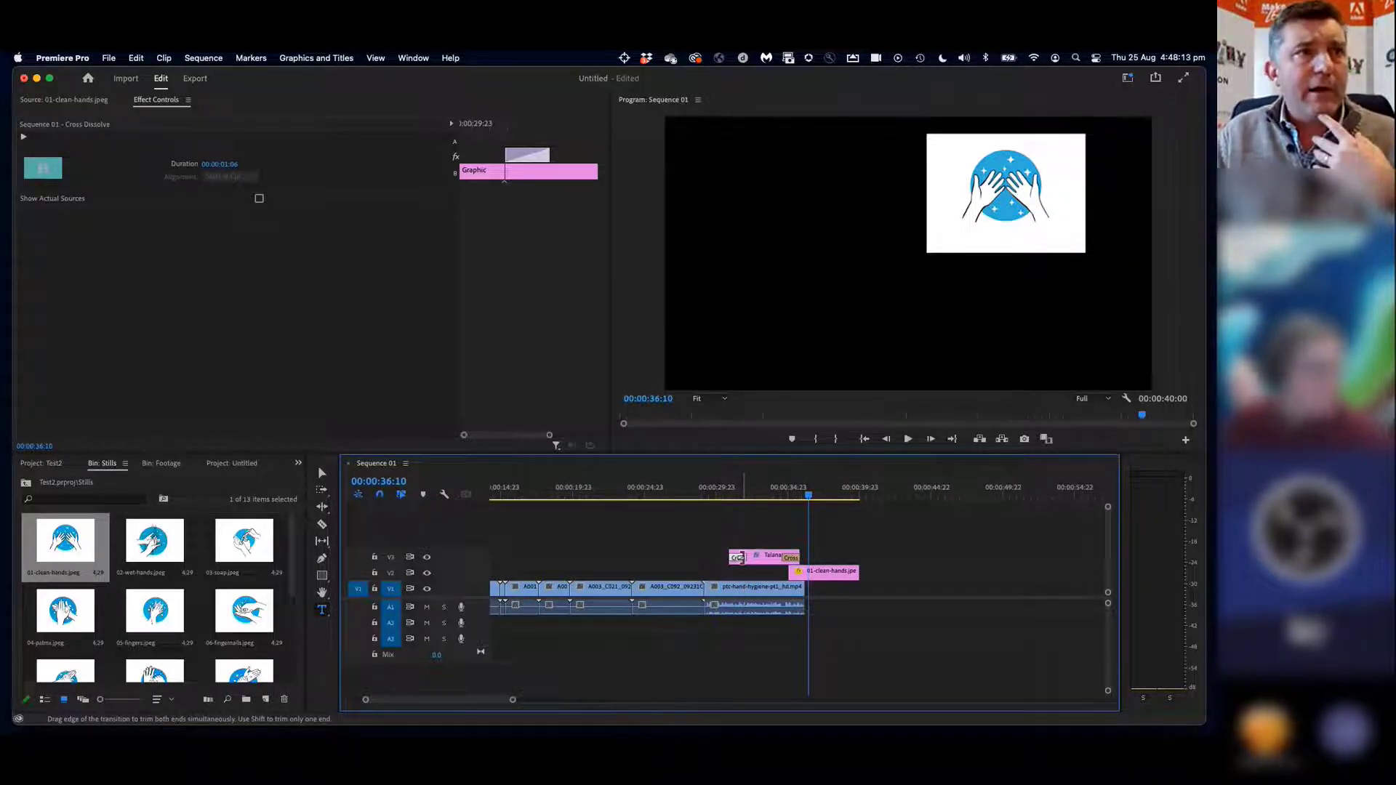
click(729, 496)
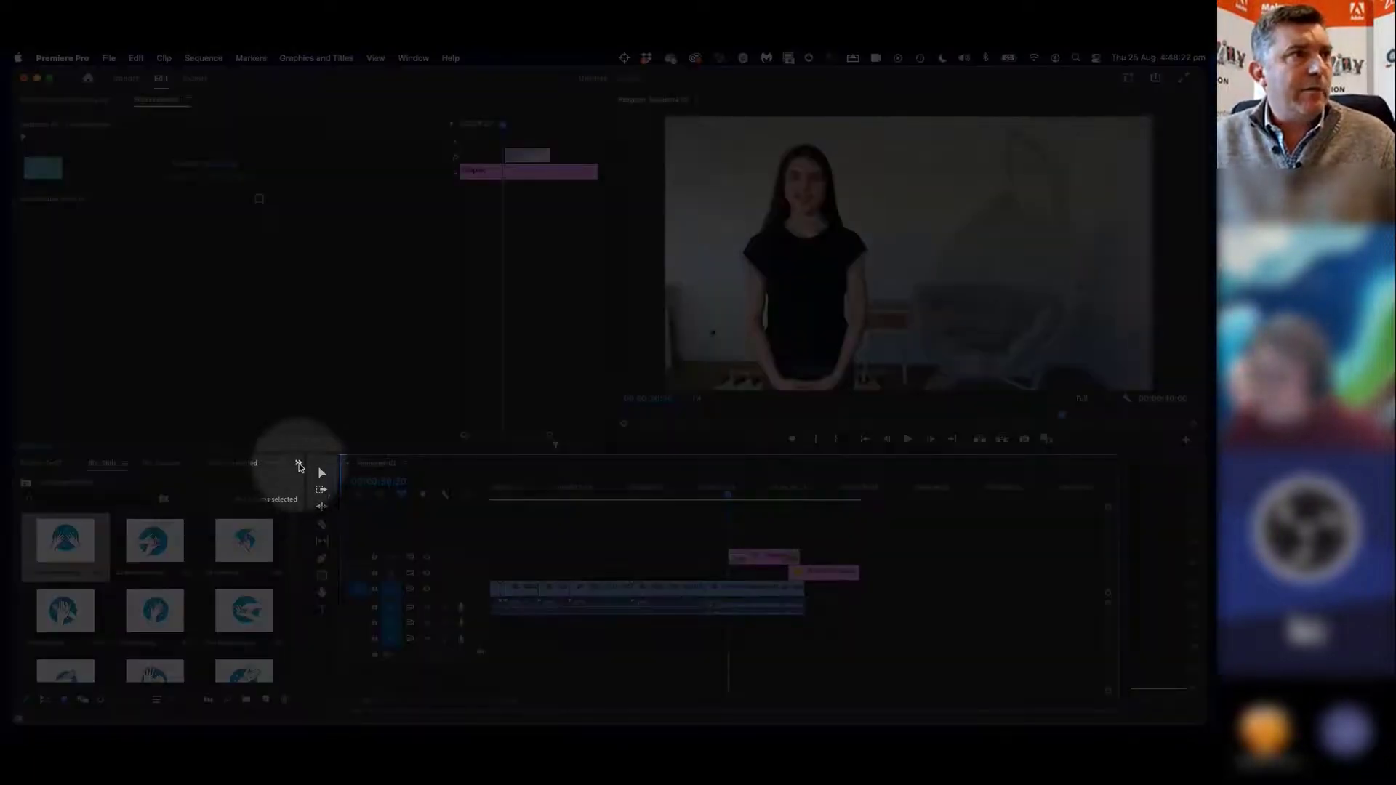
Browse the panel group's overflow list, showing the Test2 project panel
click(298, 464)
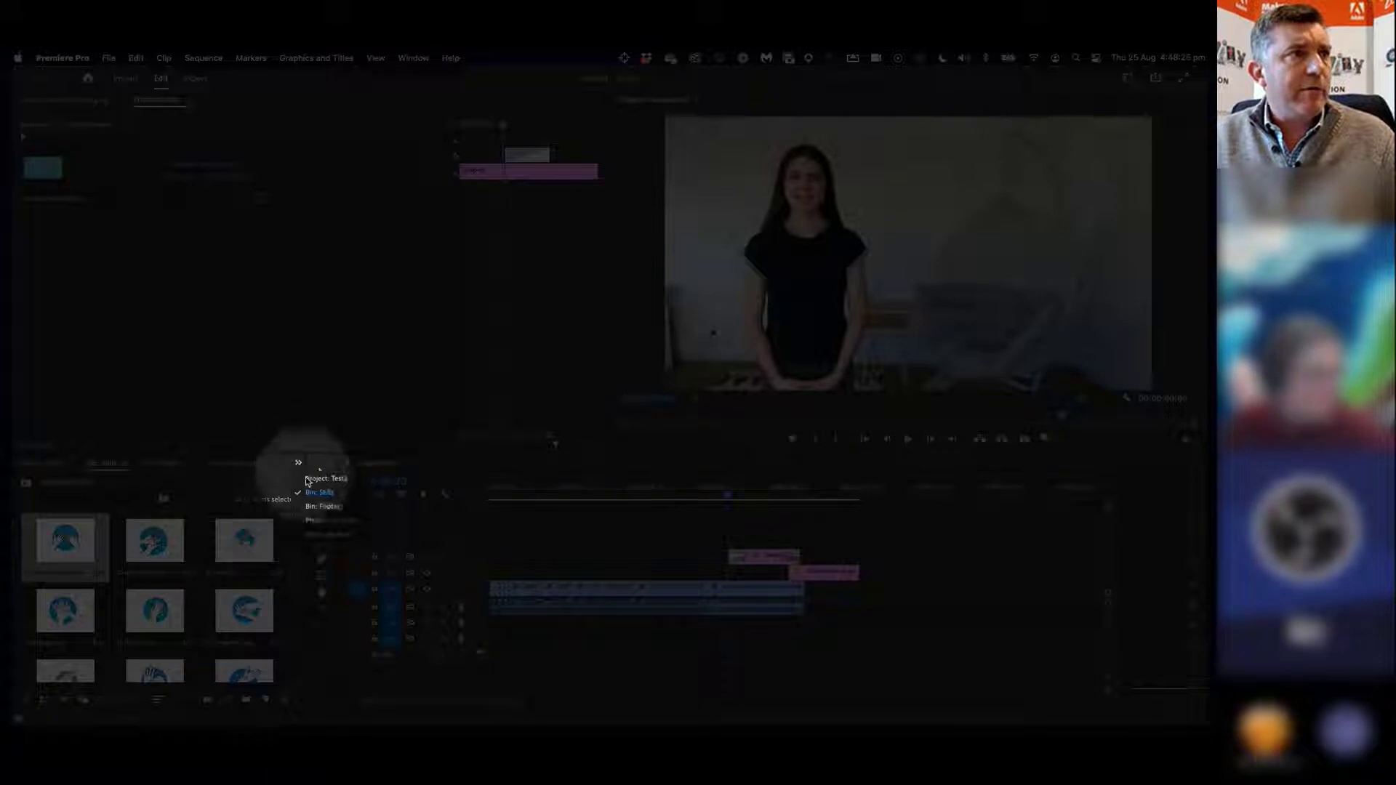
click(320, 480)
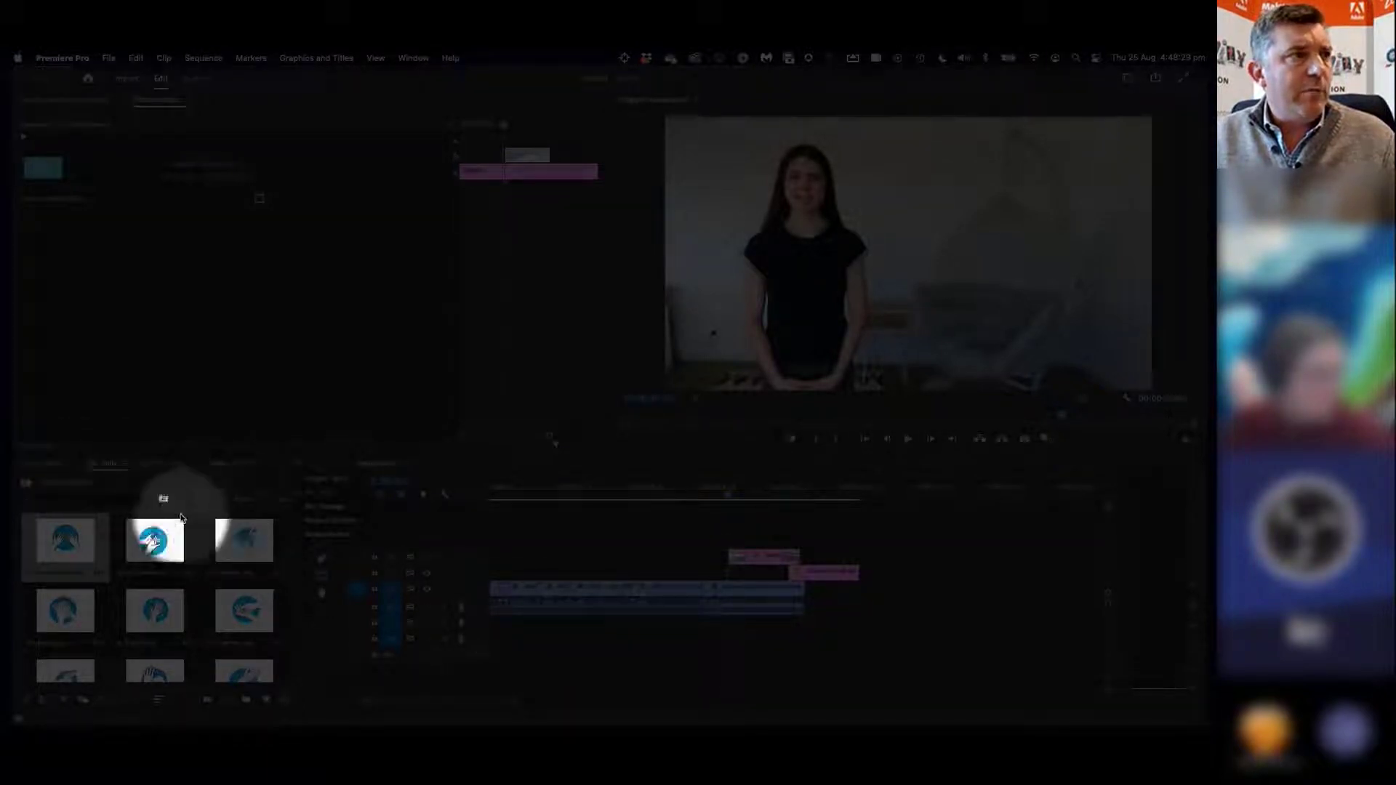
click(297, 464)
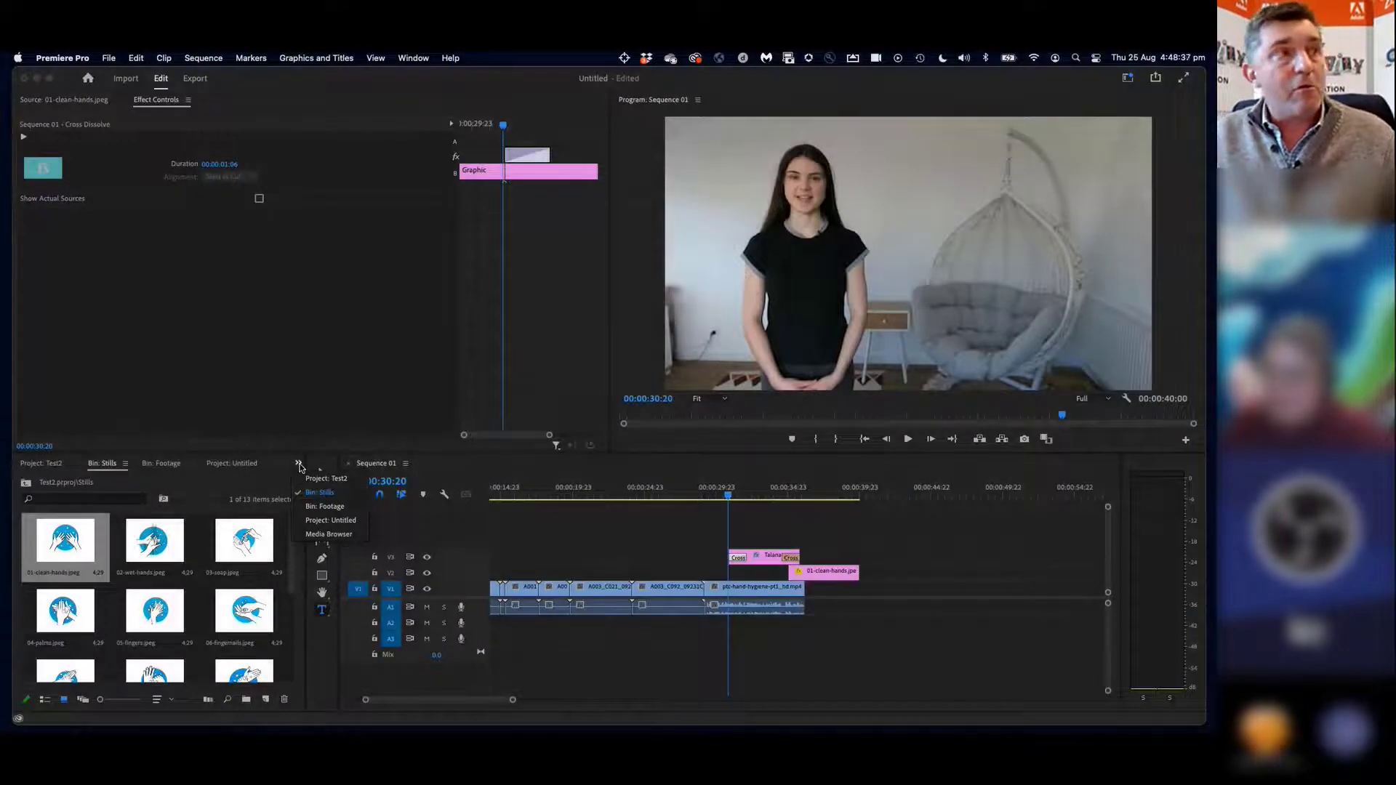
click(298, 466)
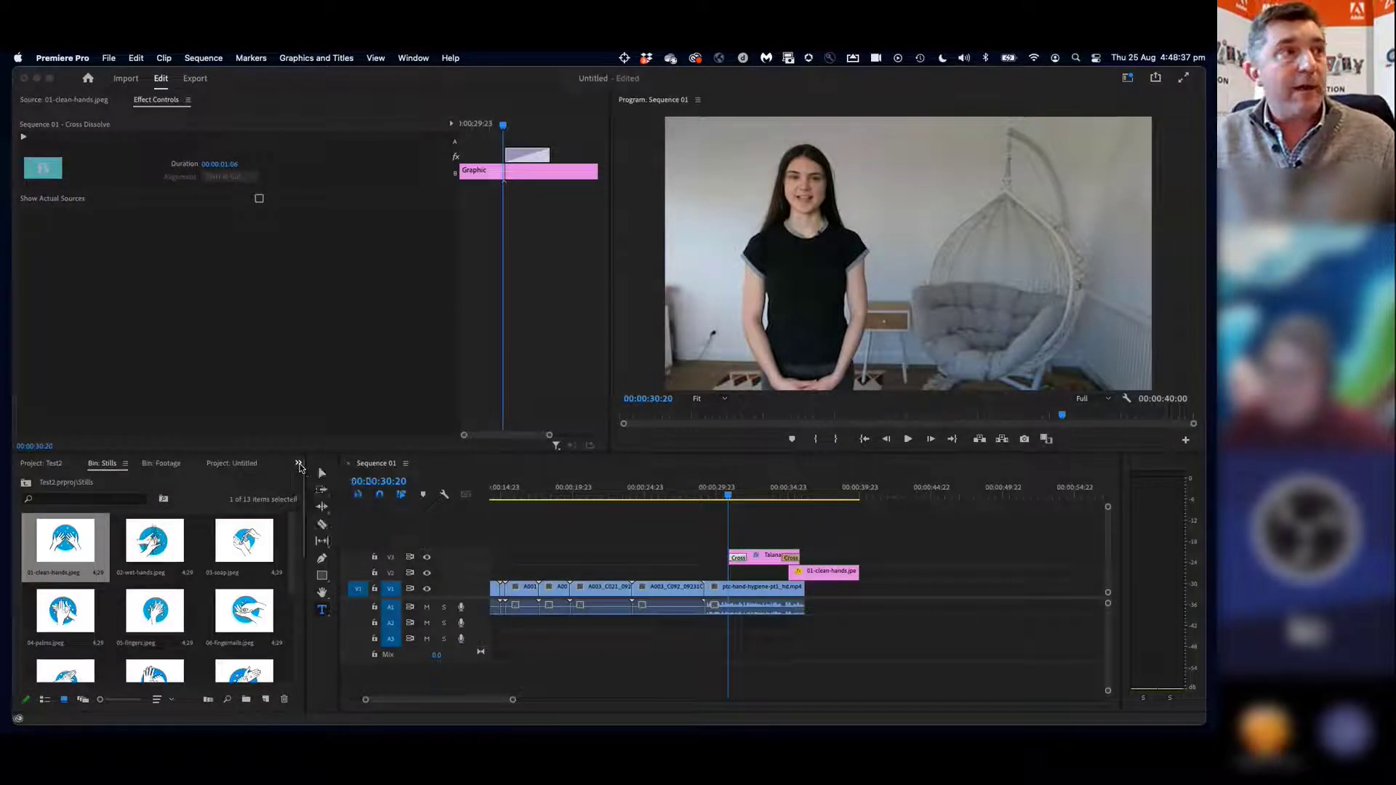
click(299, 466)
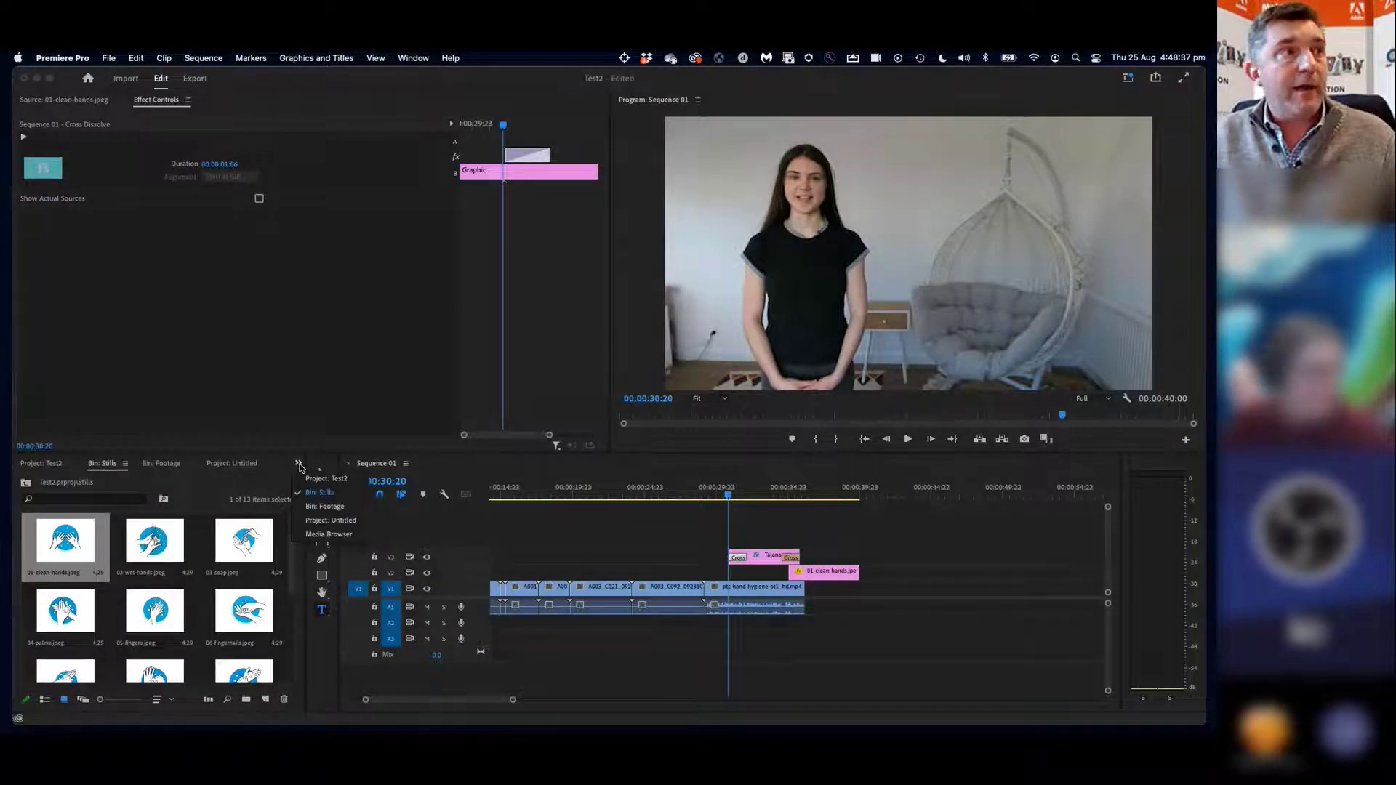
Open the Effects panel from the Window menu and bring it to the front
click(412, 60)
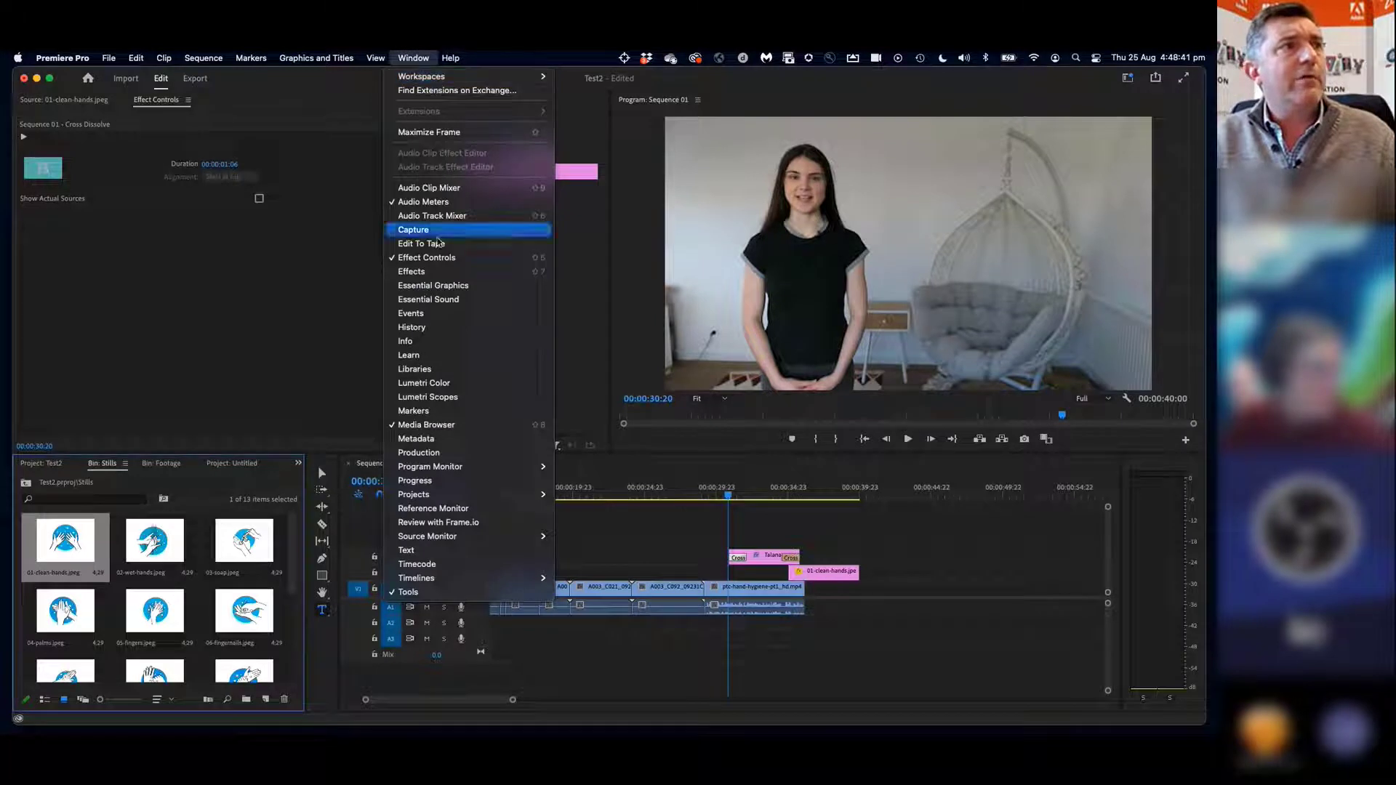
click(425, 273)
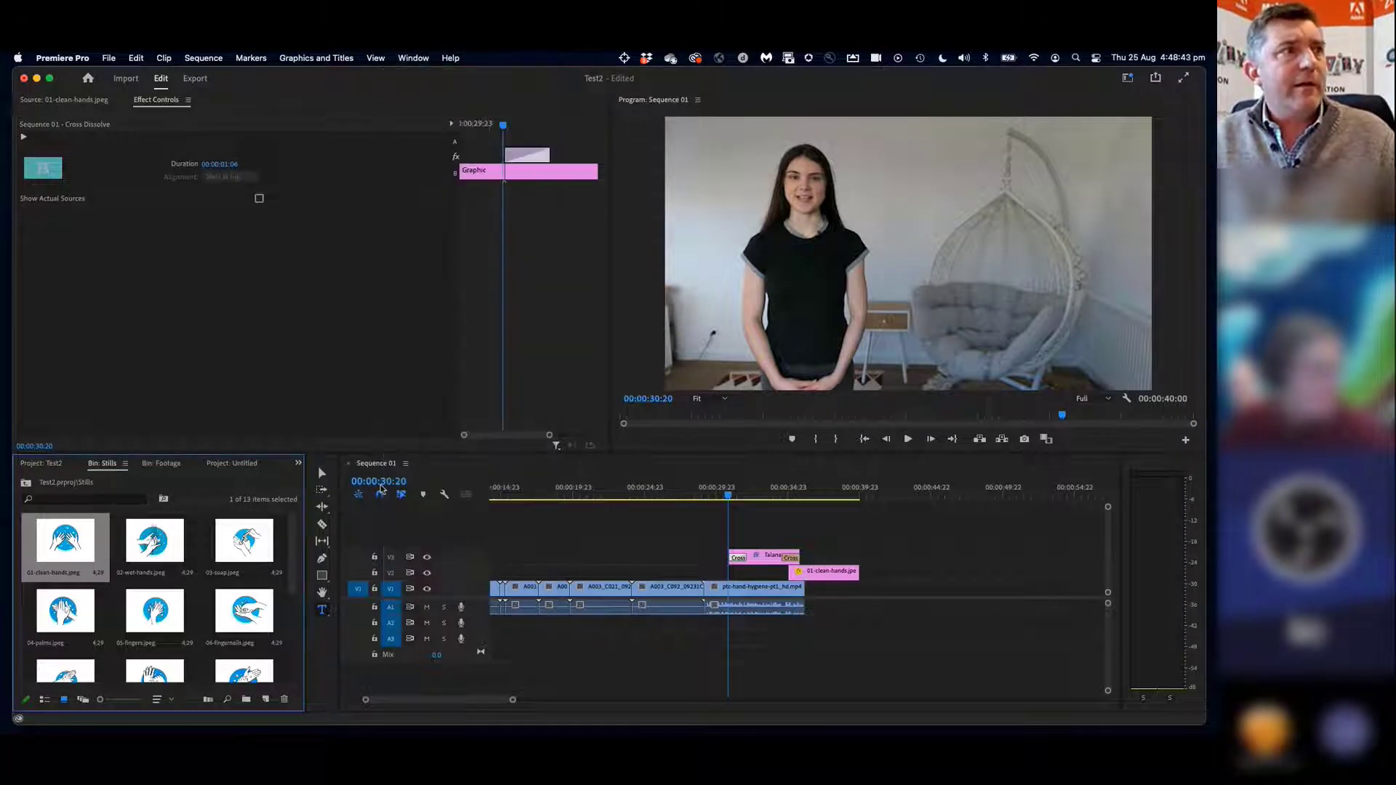
click(297, 466)
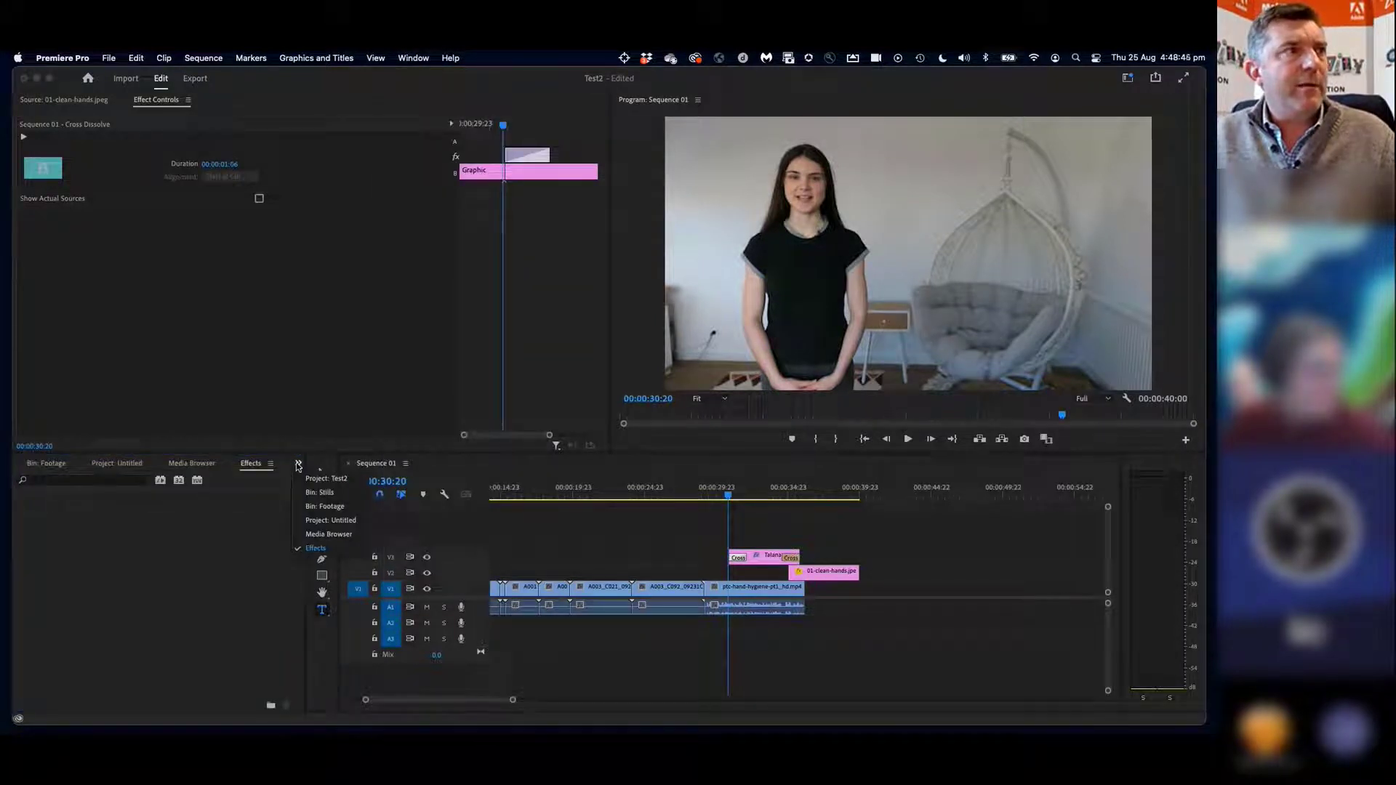
click(263, 466)
Select the Talana clip on V3 and browse the Dissolve and Slide transition folders
click(755, 489)
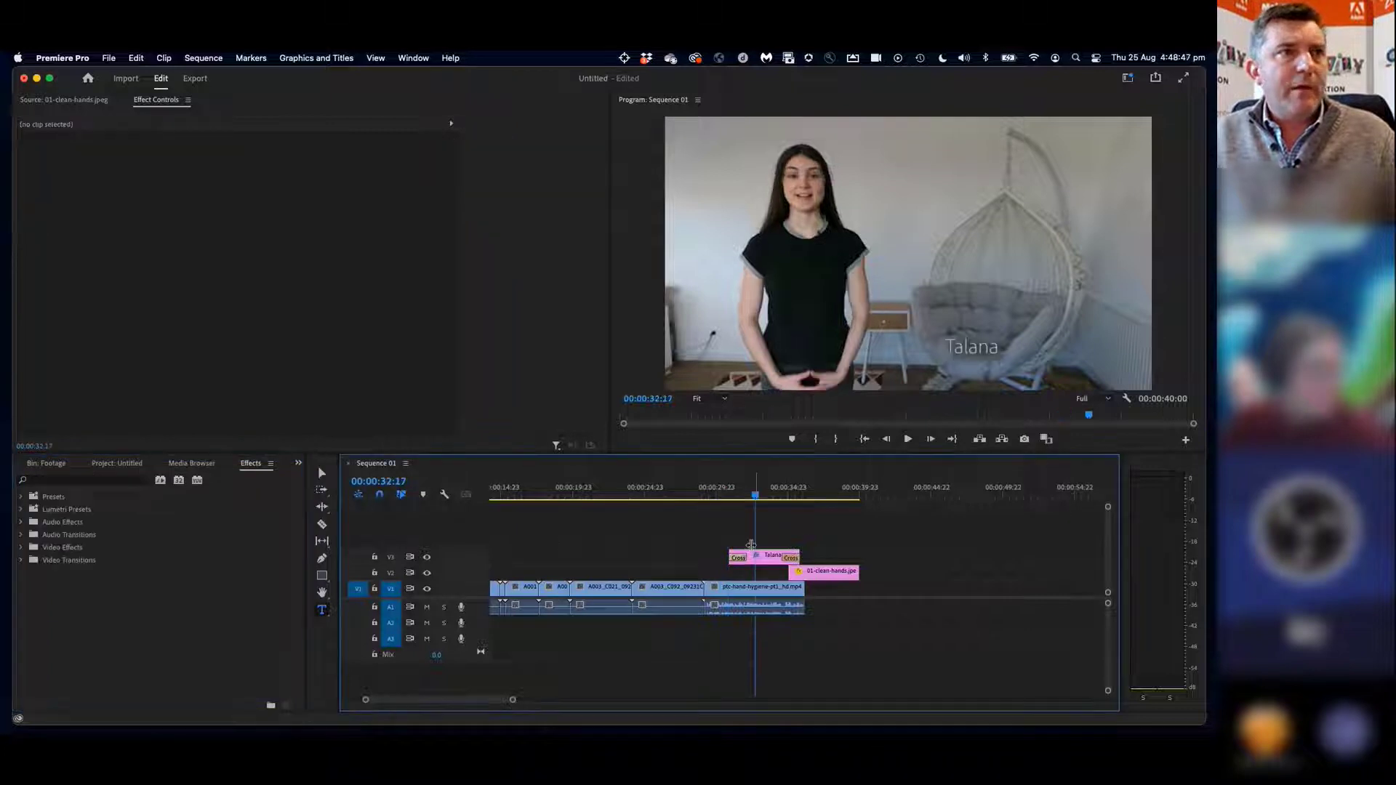
click(756, 556)
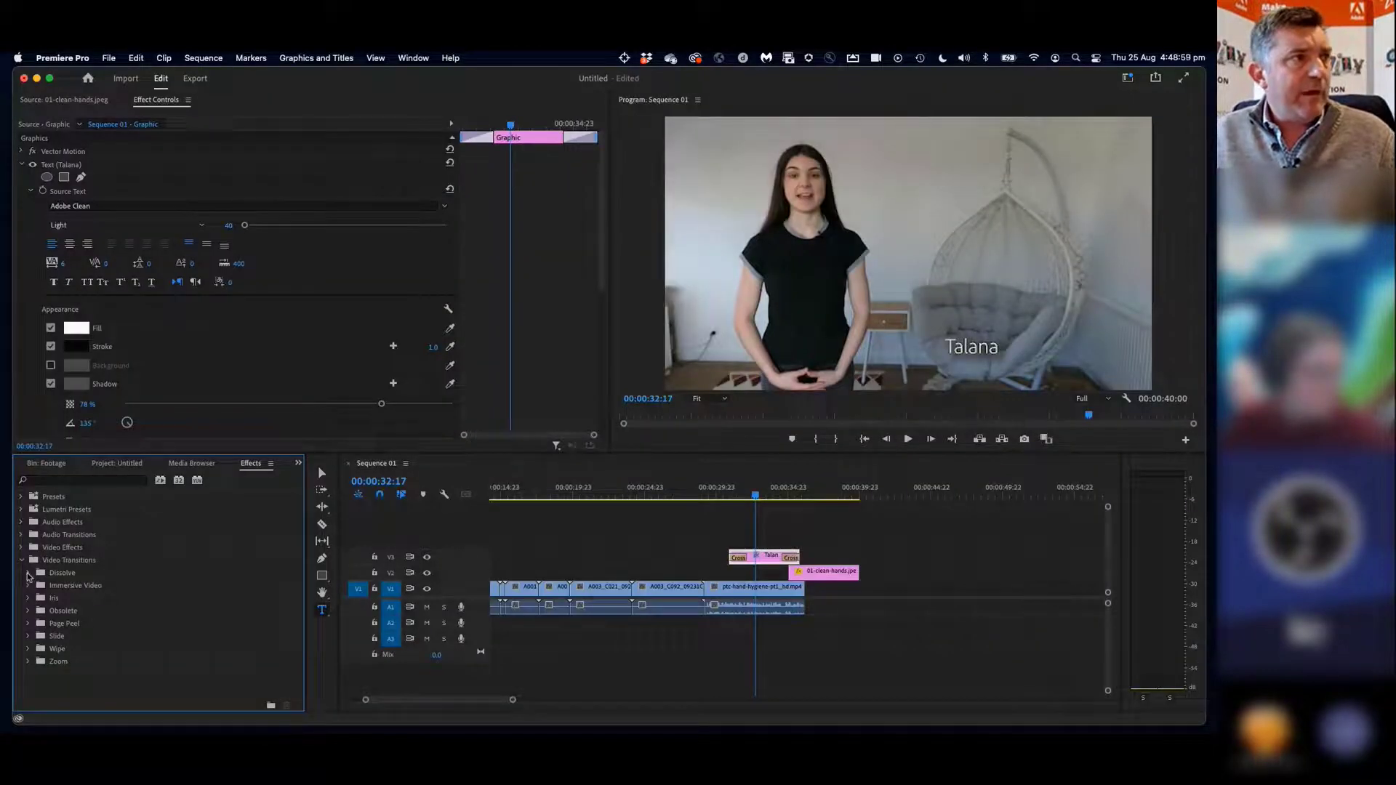
click(27, 577)
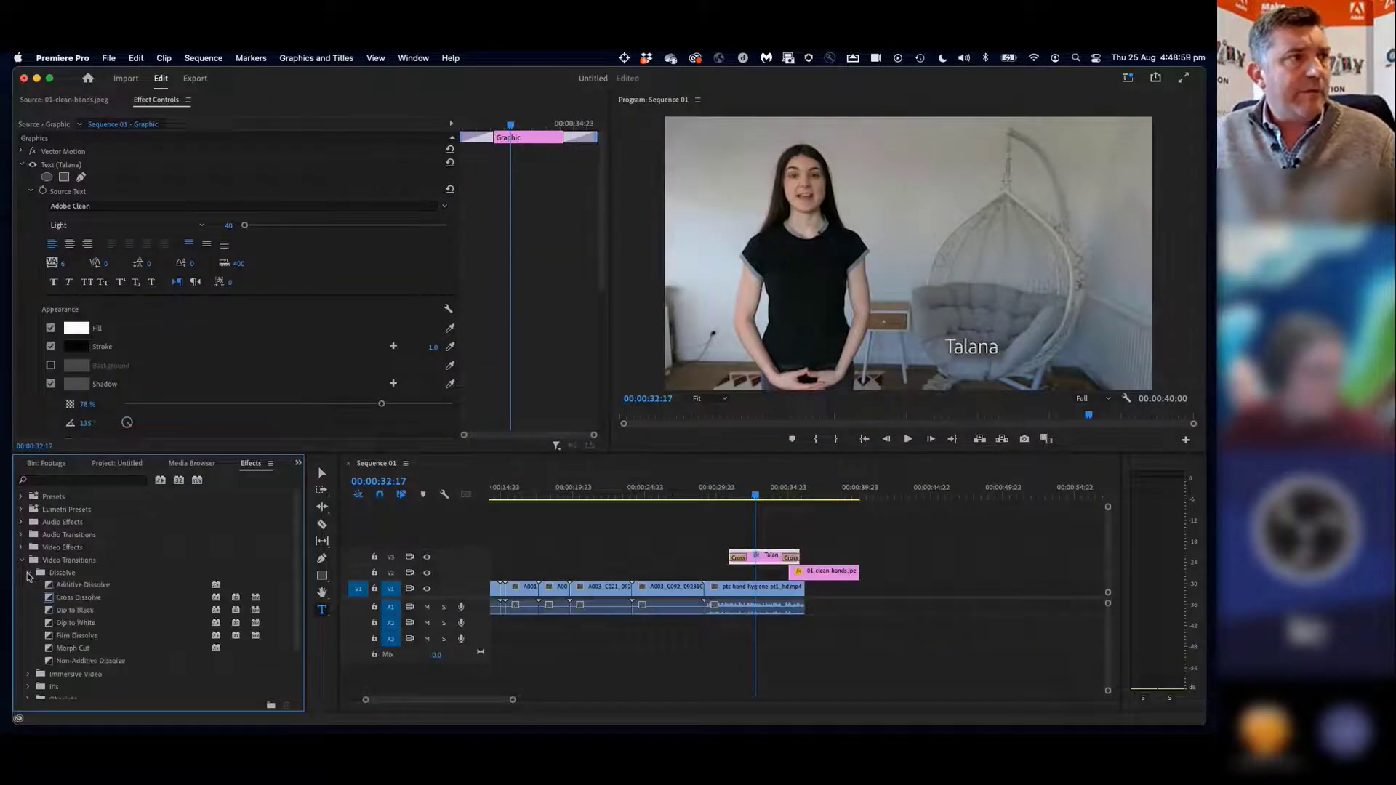
click(28, 577)
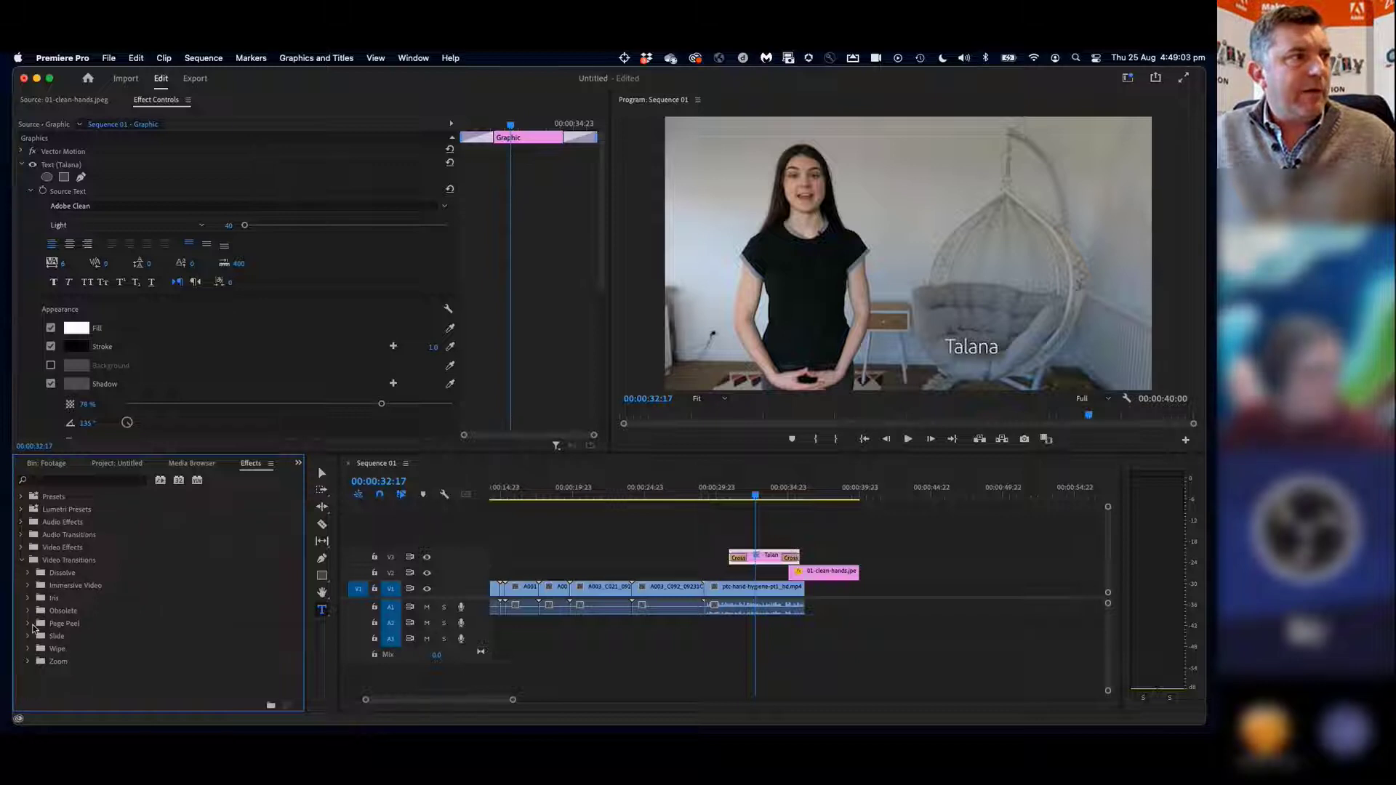
click(29, 638)
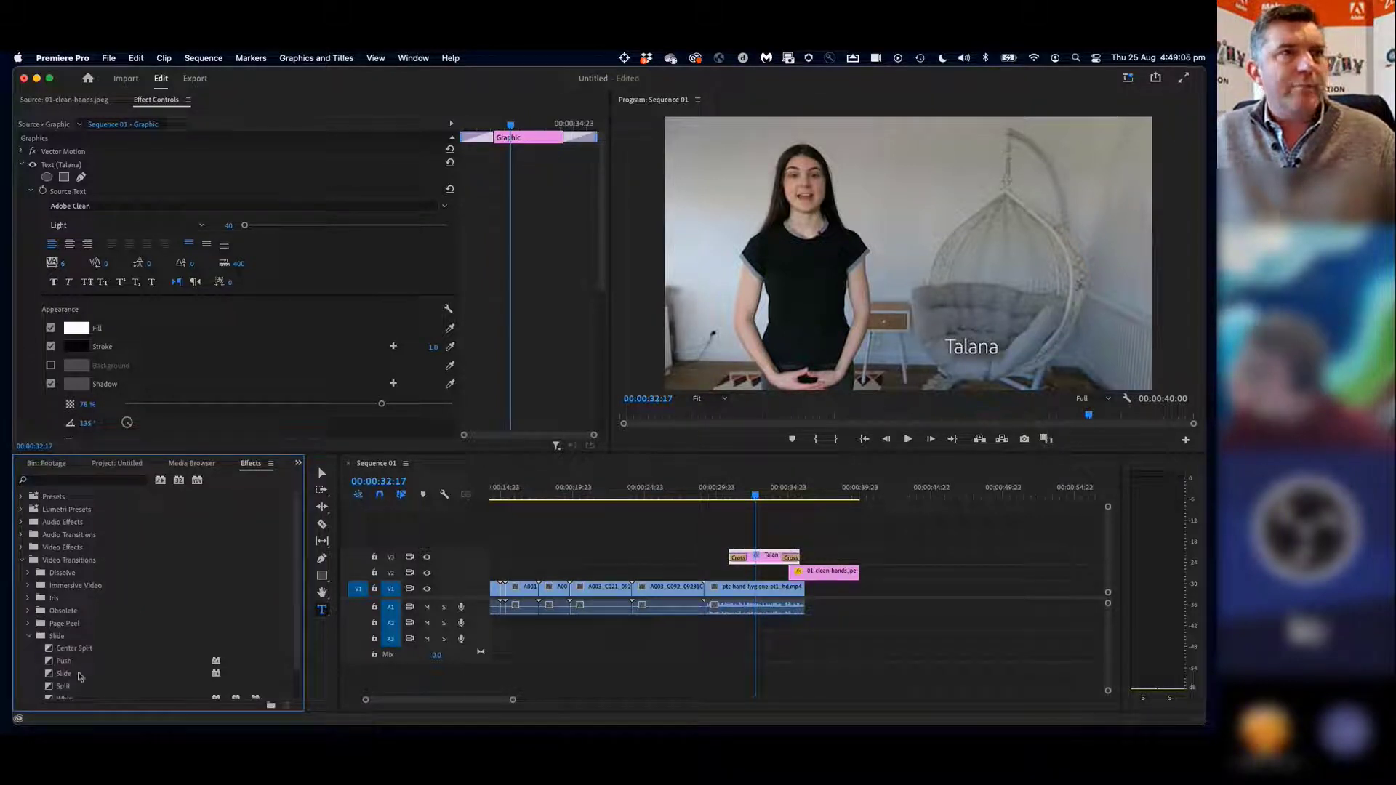
Replace the title's opening Cross Dissolve with Push and park the playhead at 00:00:30:19
click(738, 558)
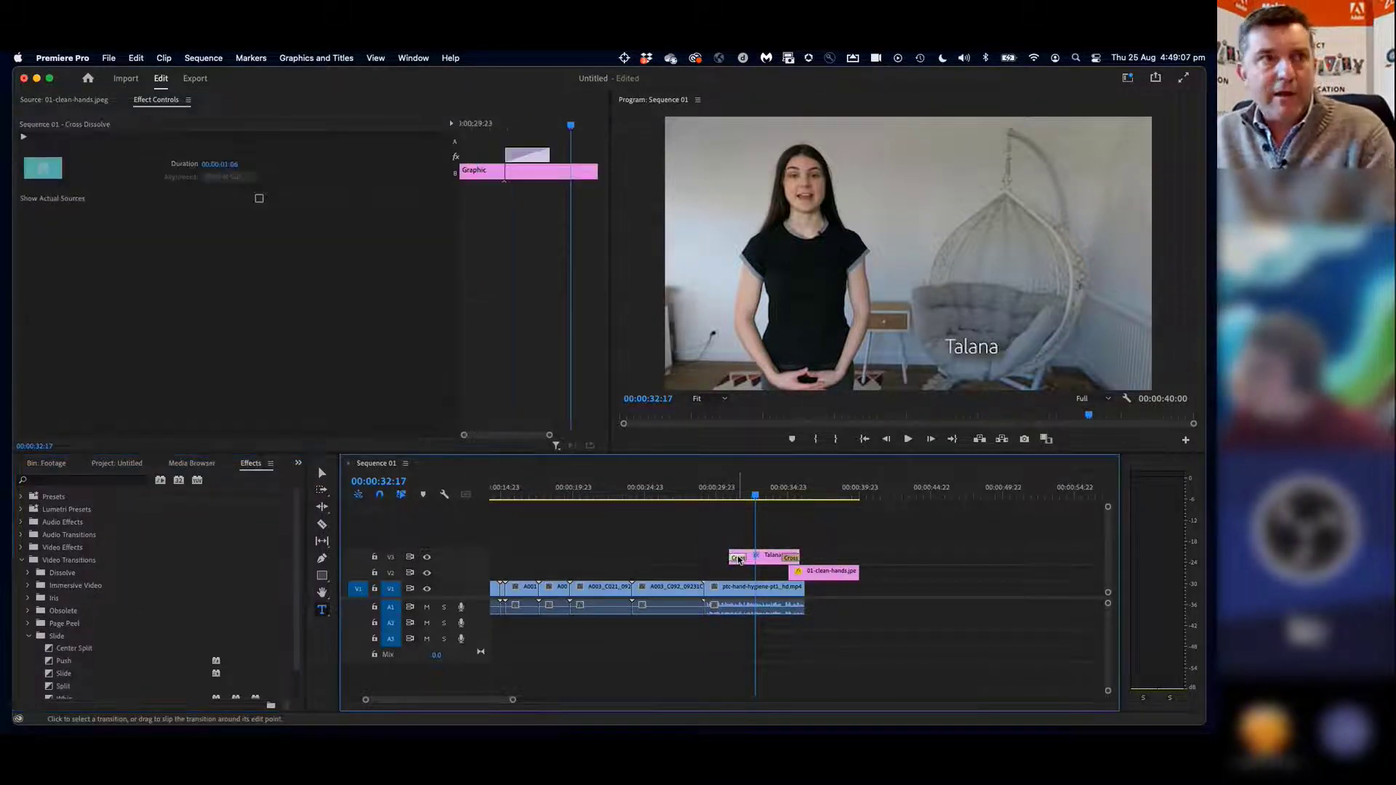
key(Delete)
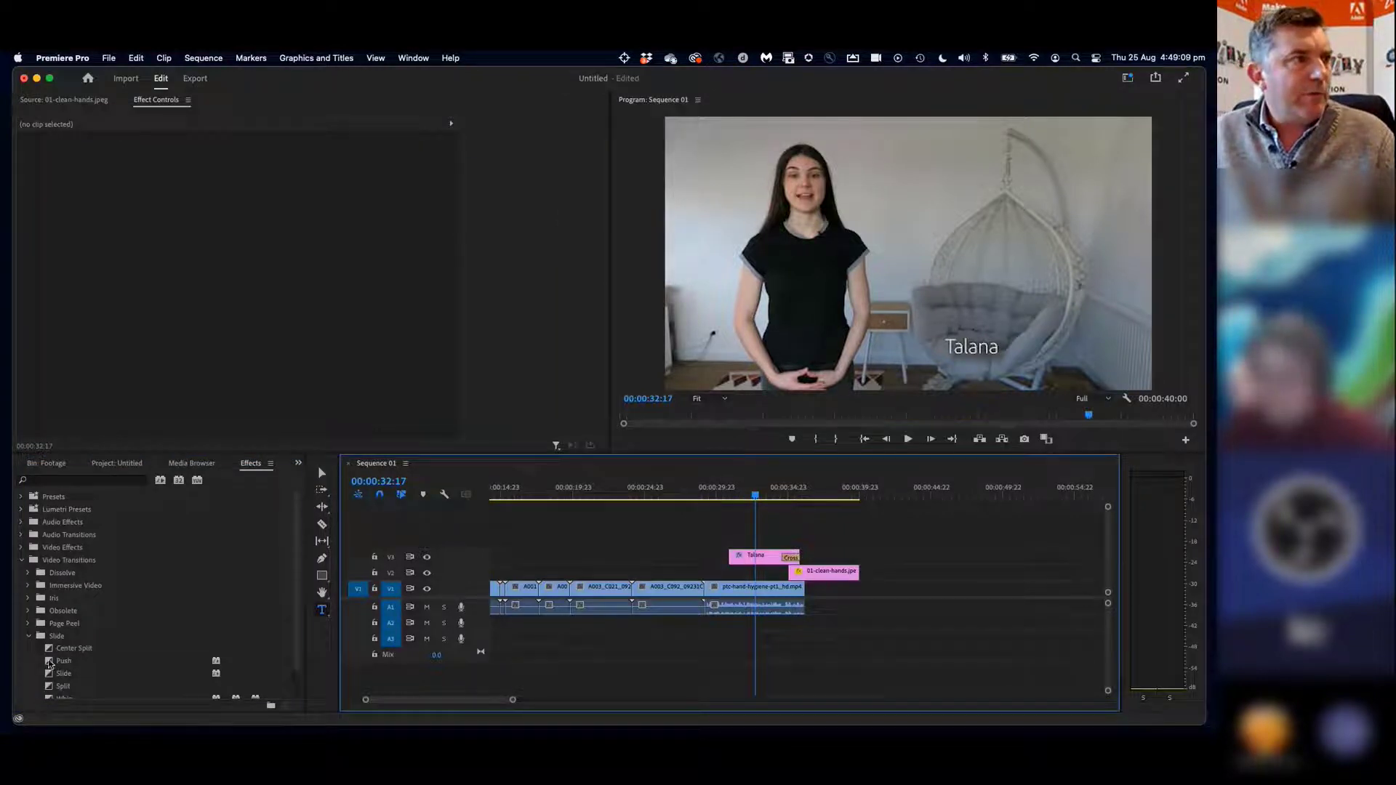
click(50, 663)
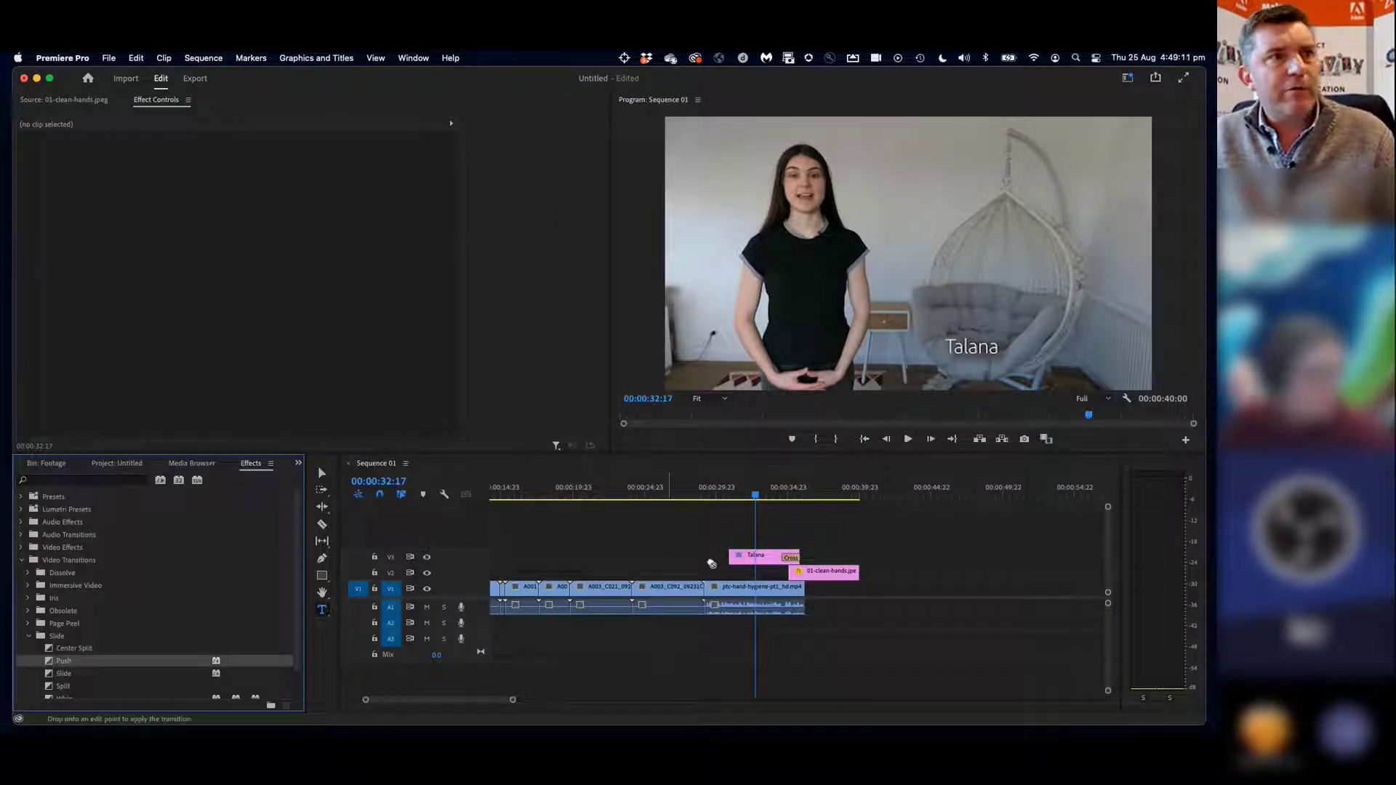
drag(738, 560, 737, 559)
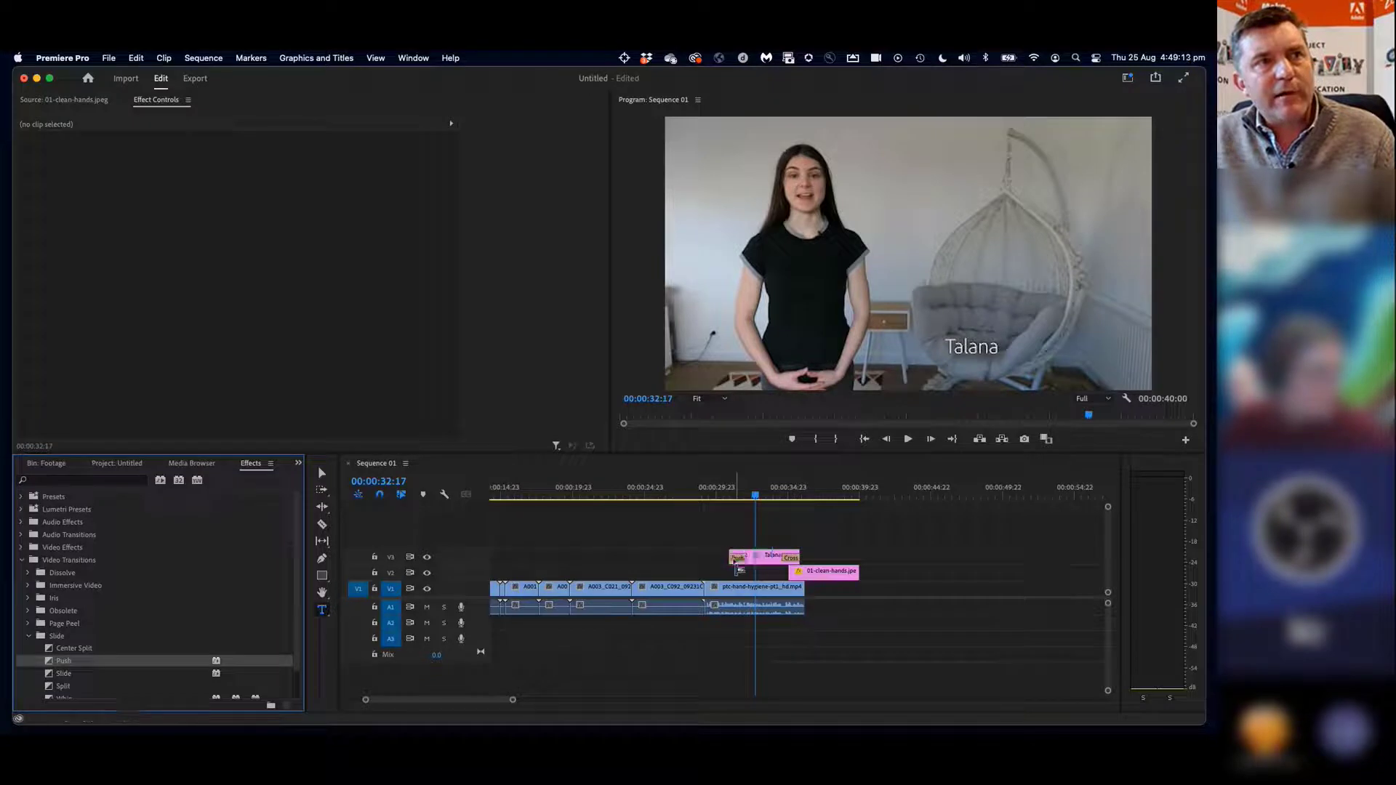
click(730, 495)
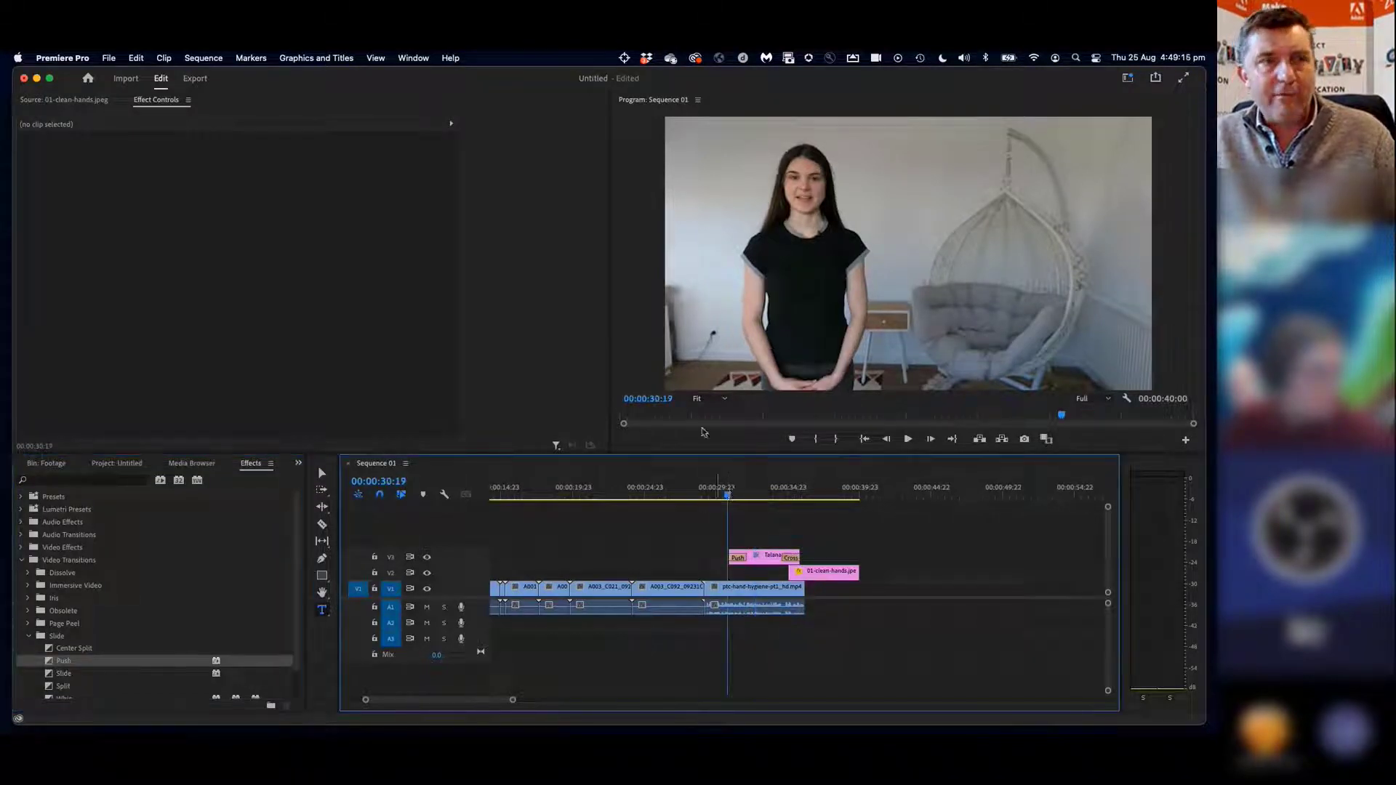
Play the Push transition into the Talana title twice, then select it to show its Effect Controls settings
key(space)
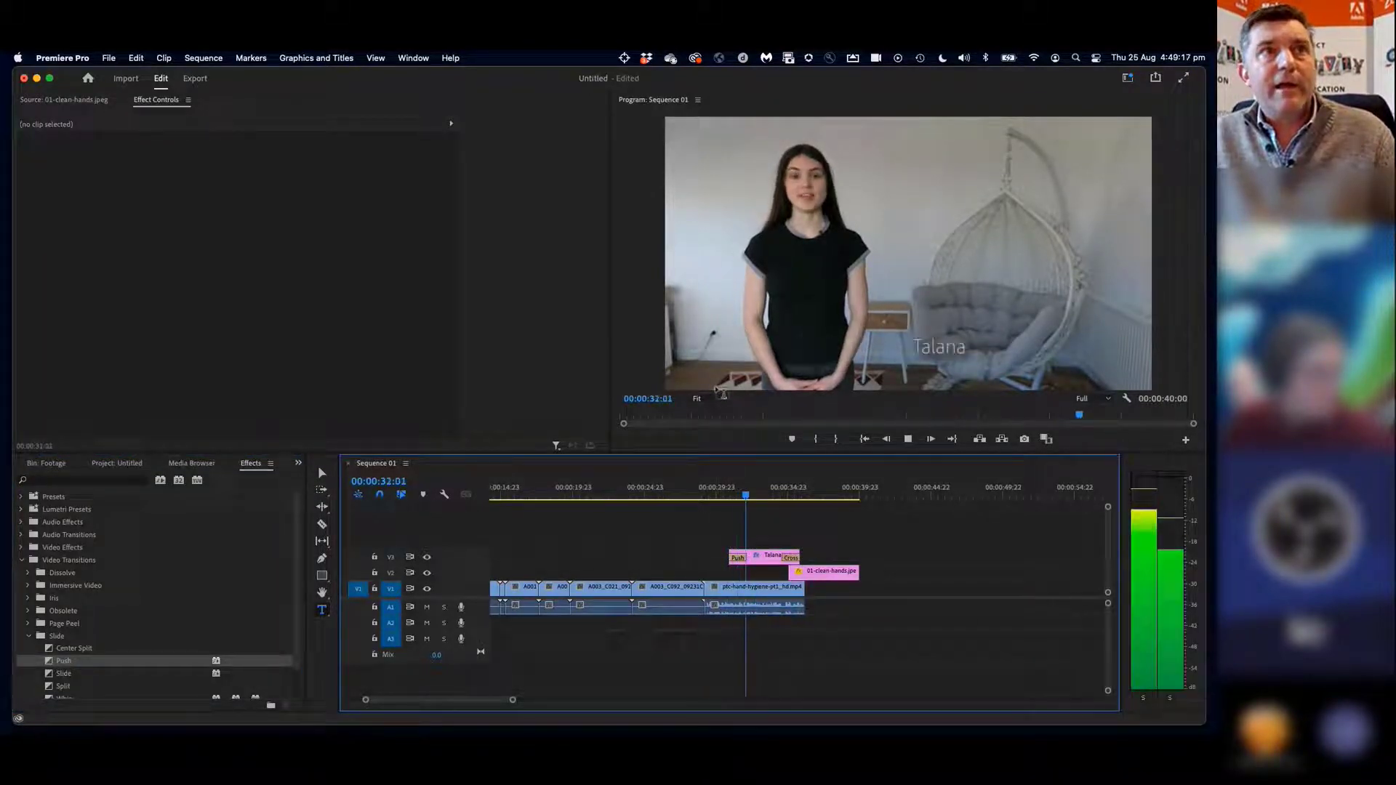
key(space)
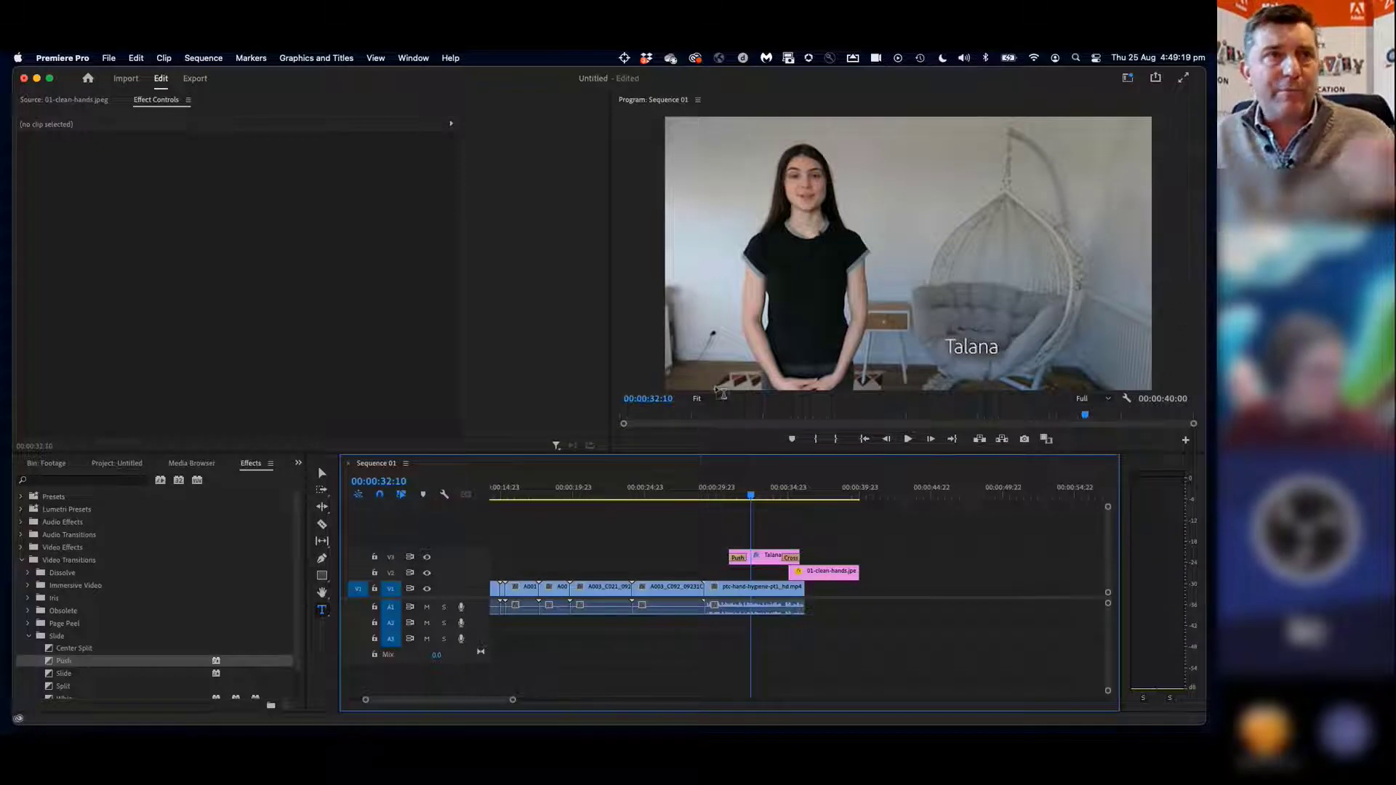
click(727, 497)
key(space)
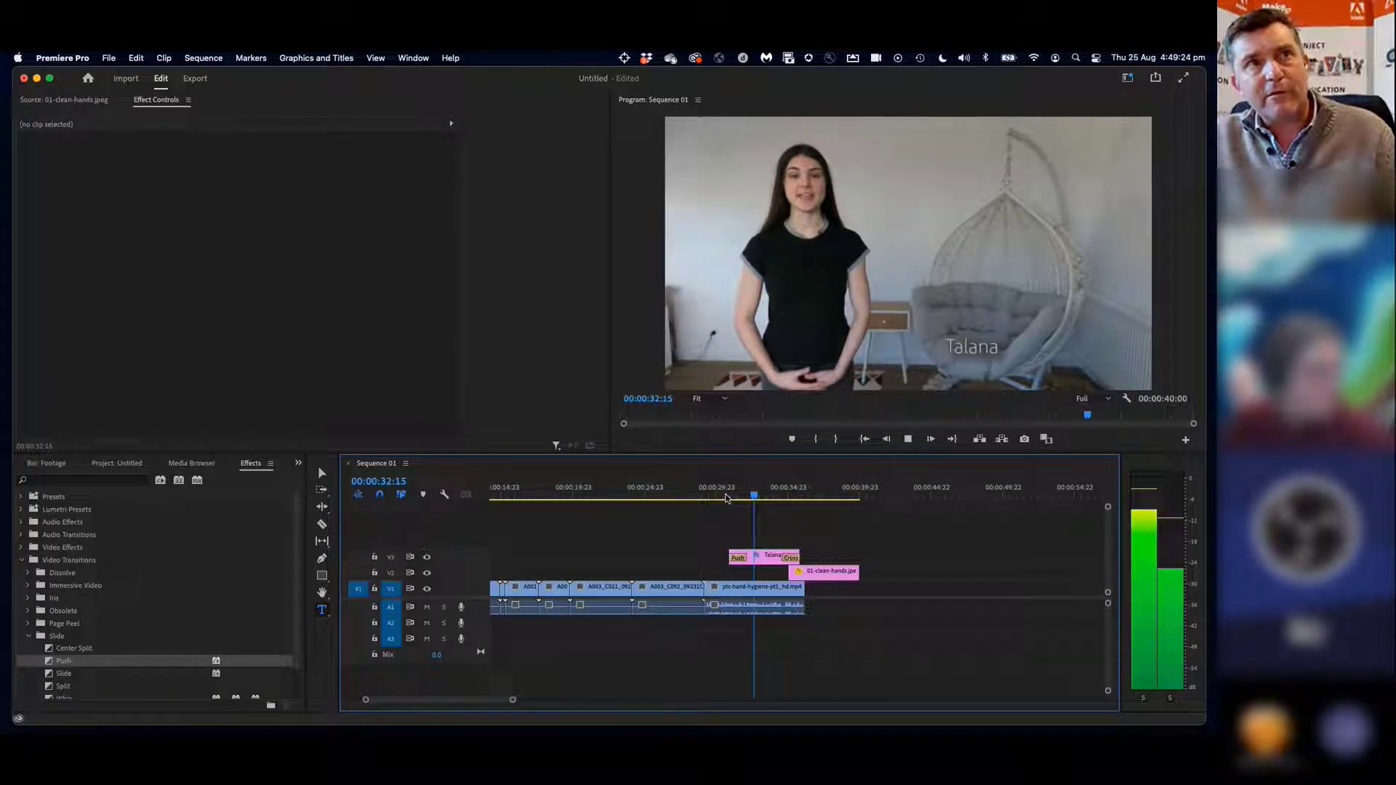
key(space)
click(737, 559)
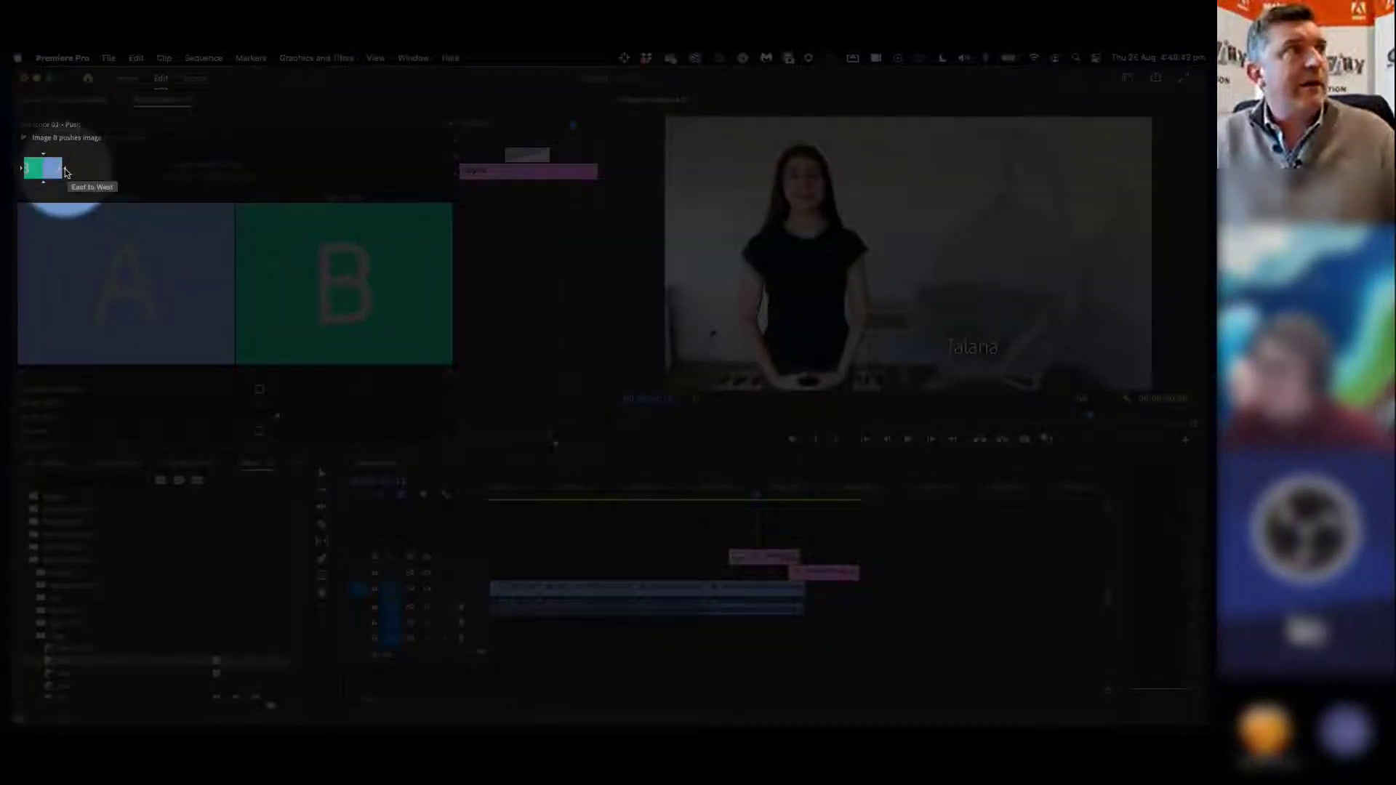
Flip the Push transition's direction, replay it from about 00:00:30, and park at 00:00:30:13
click(65, 169)
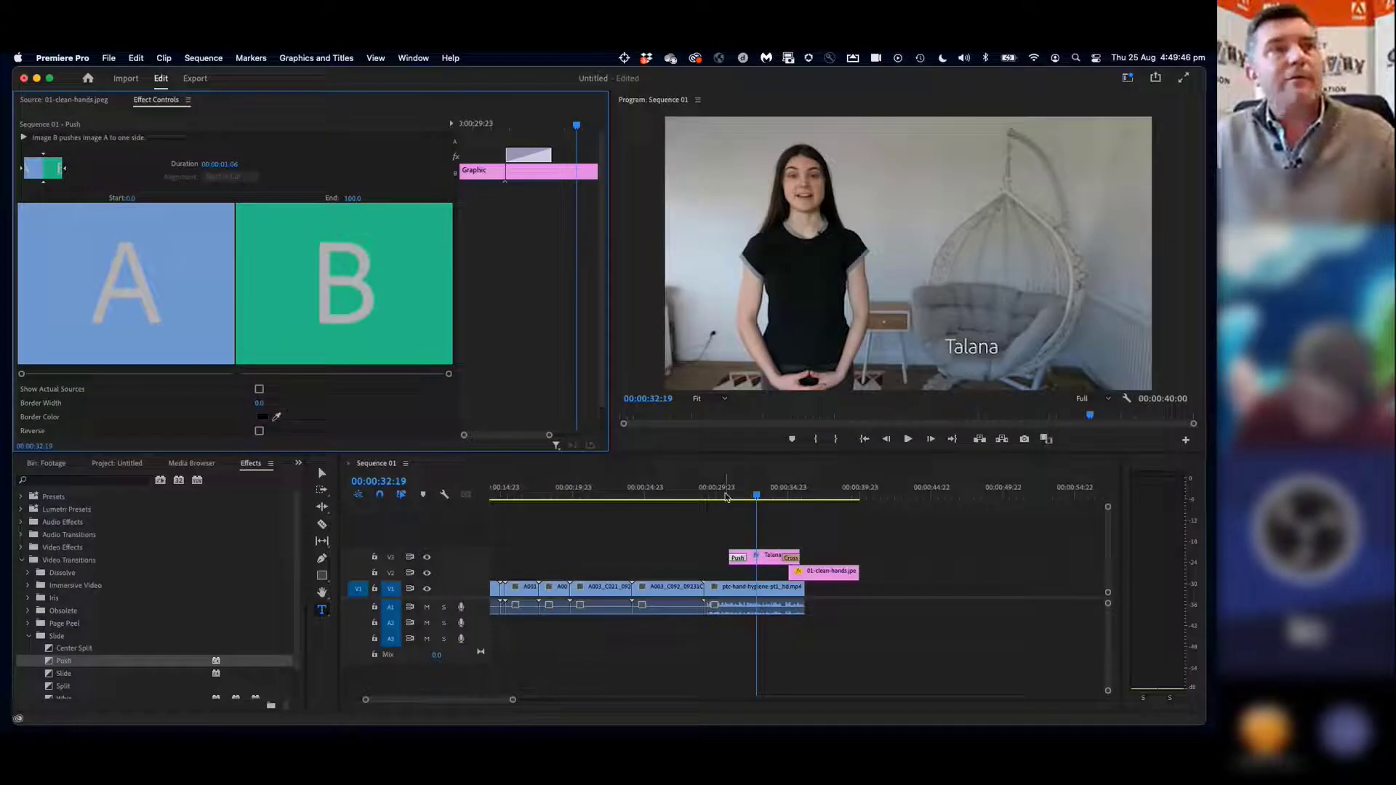
click(725, 497)
key(space)
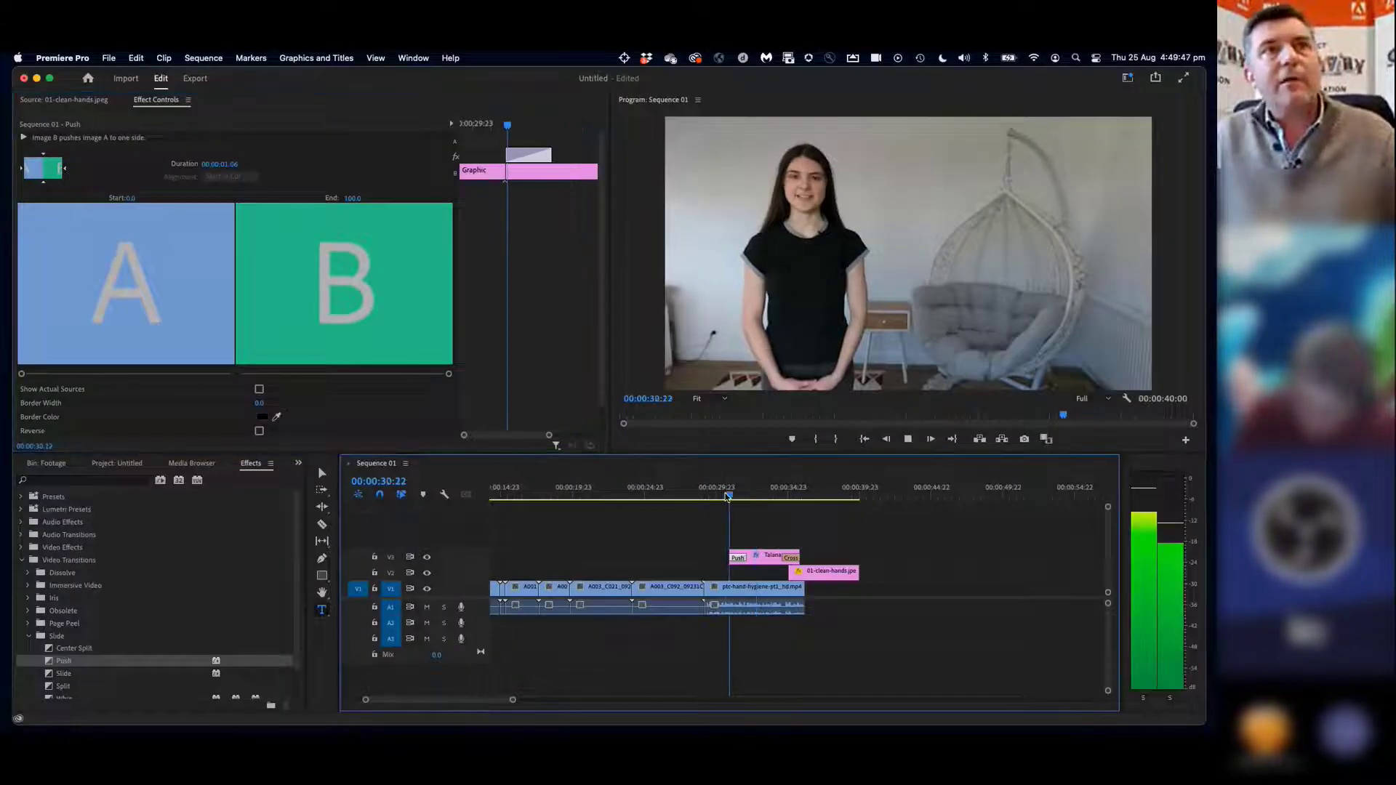
key(space)
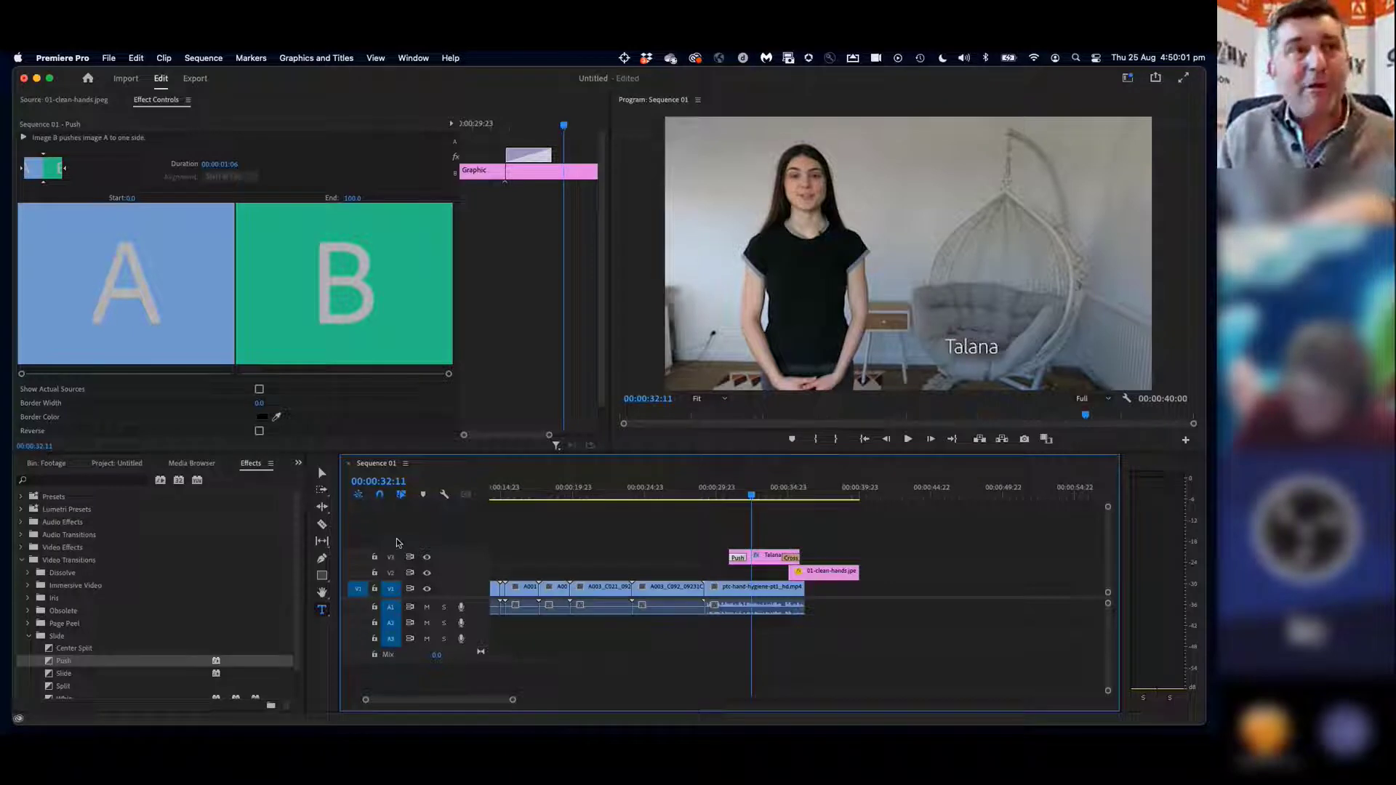
click(719, 495)
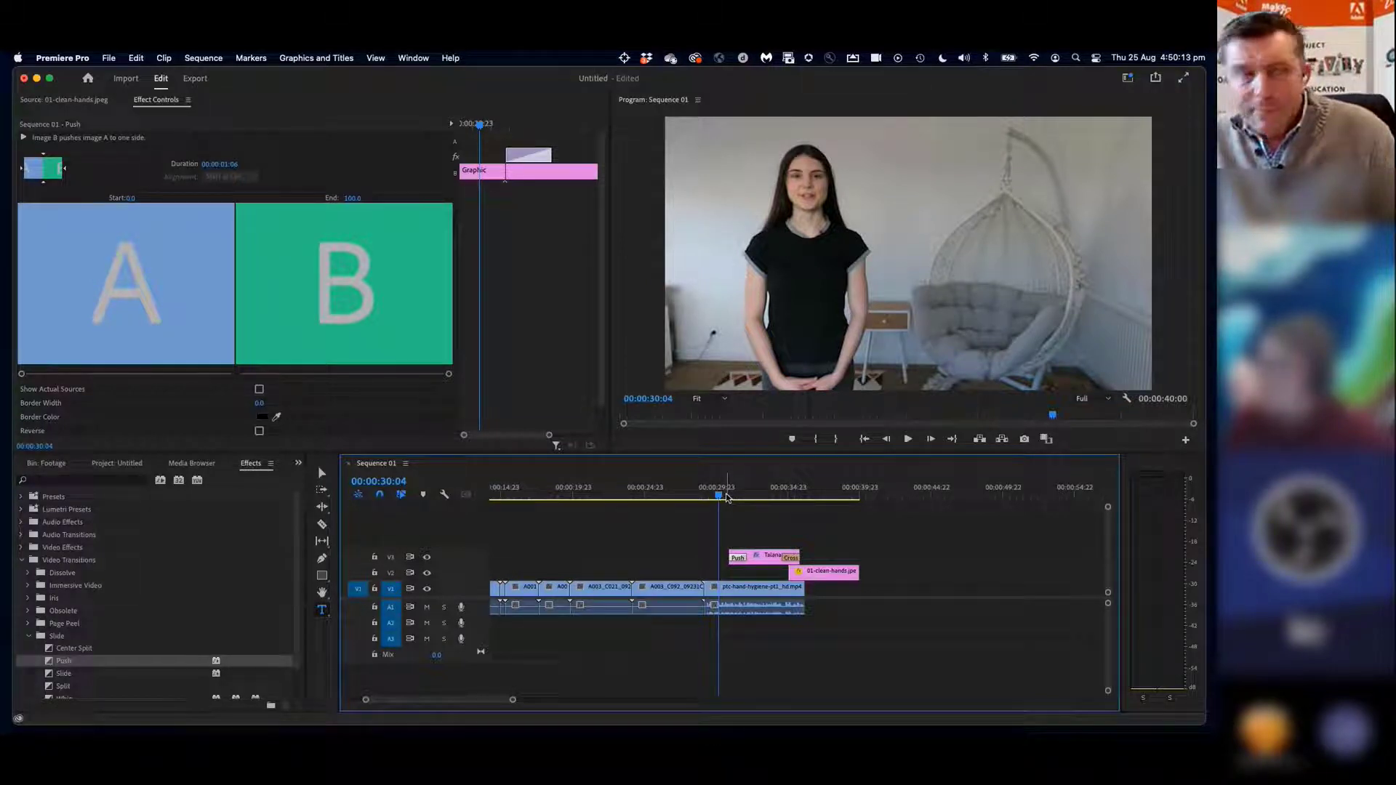
click(725, 497)
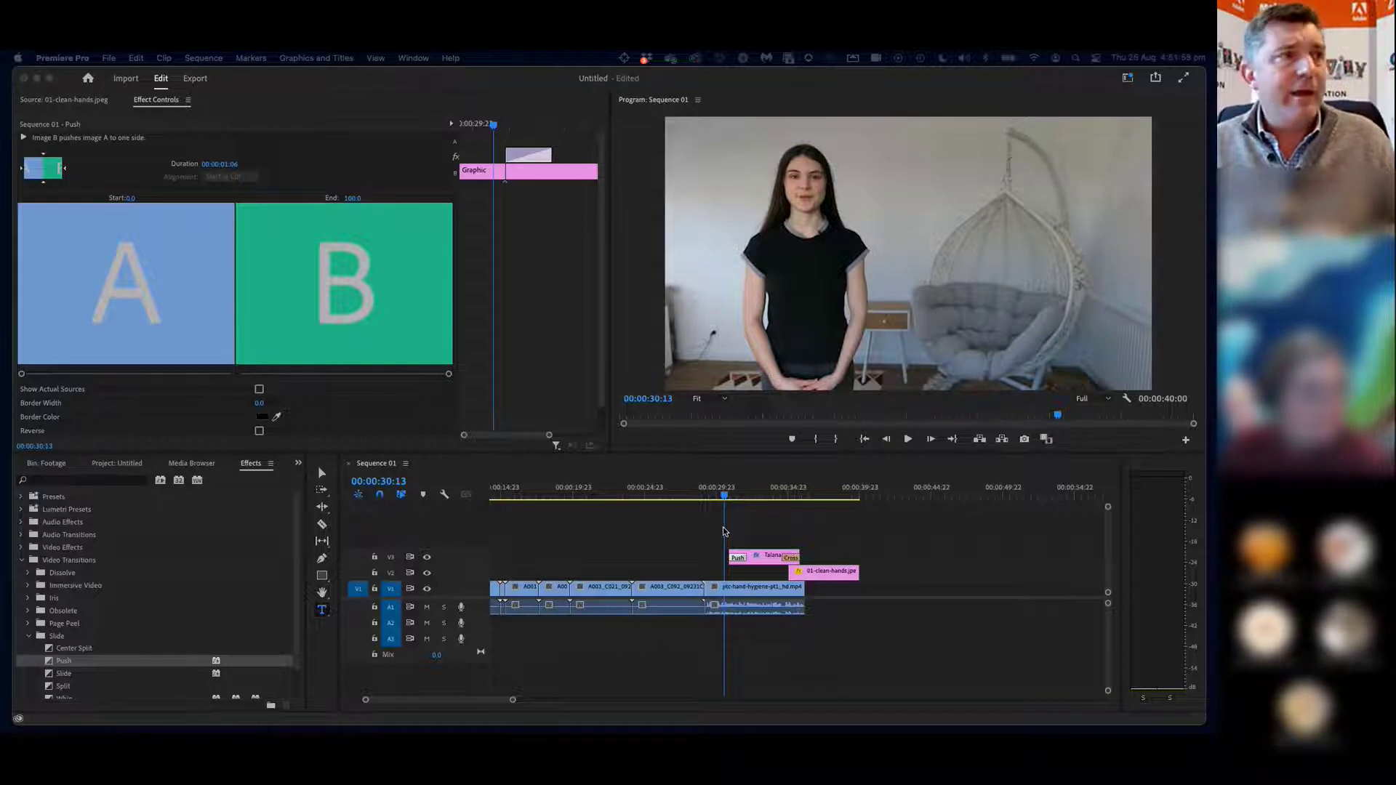
Drag panel dividers so the Program monitor shrinks and the timeline squeezes beside wide audio meters
click(339, 537)
drag(339, 537, 682, 537)
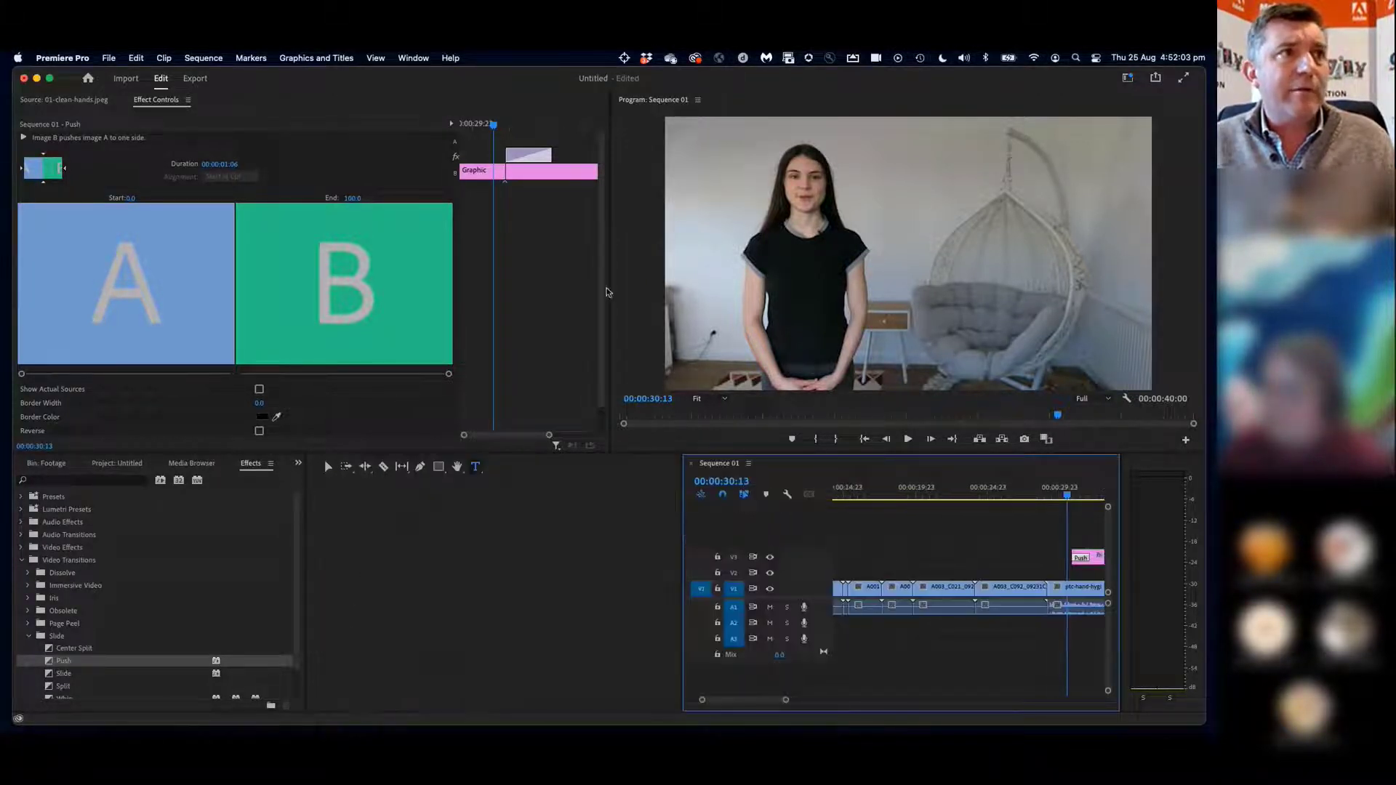
drag(611, 291, 330, 291)
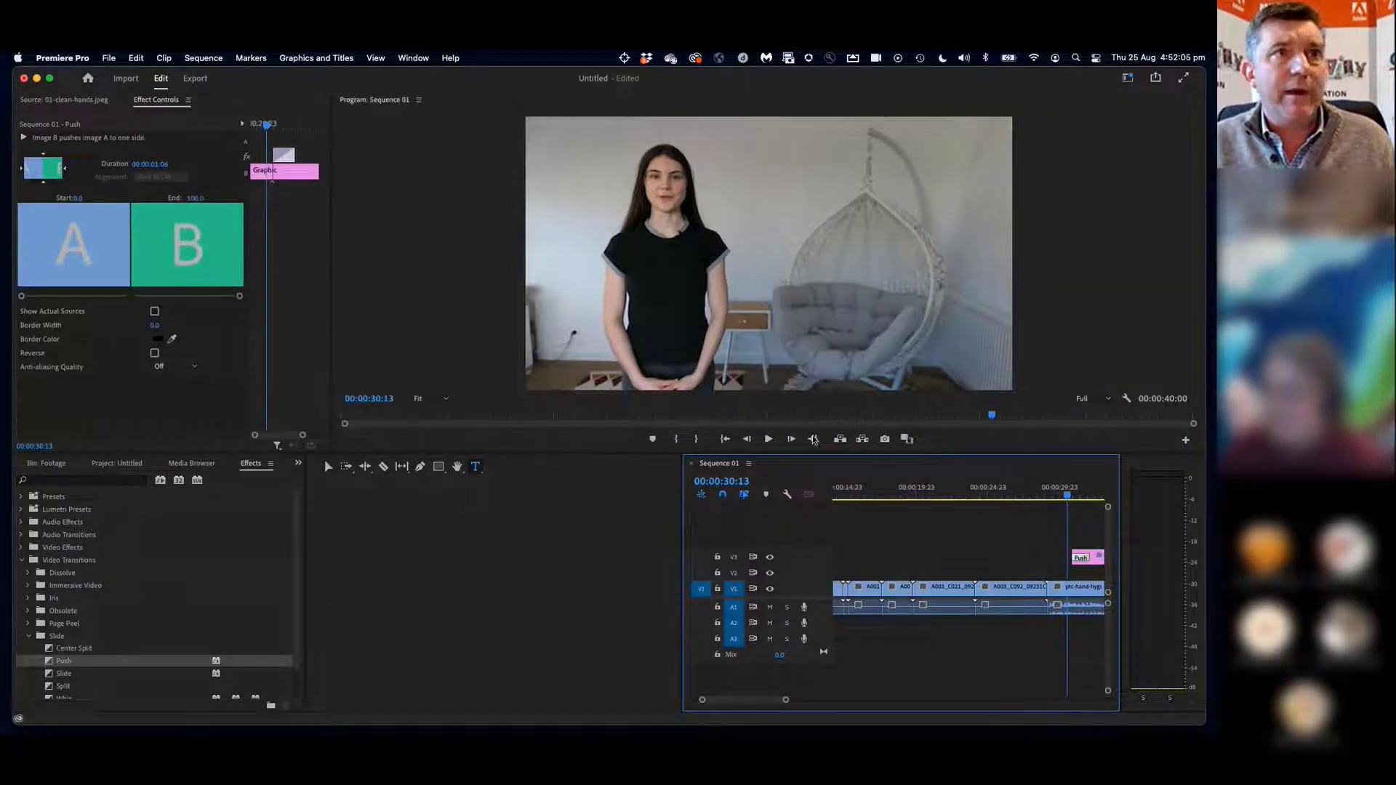
drag(307, 543, 106, 543)
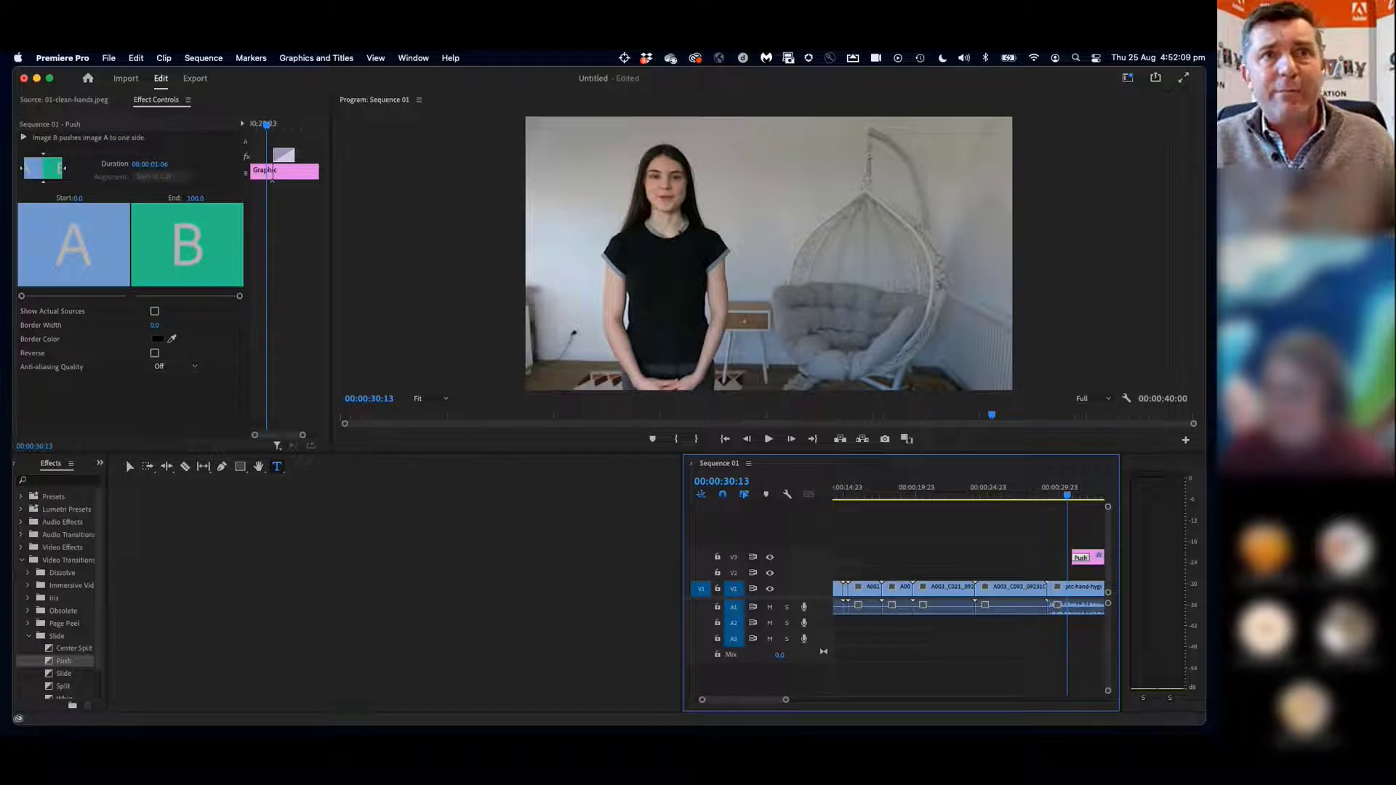
drag(1121, 599, 481, 518)
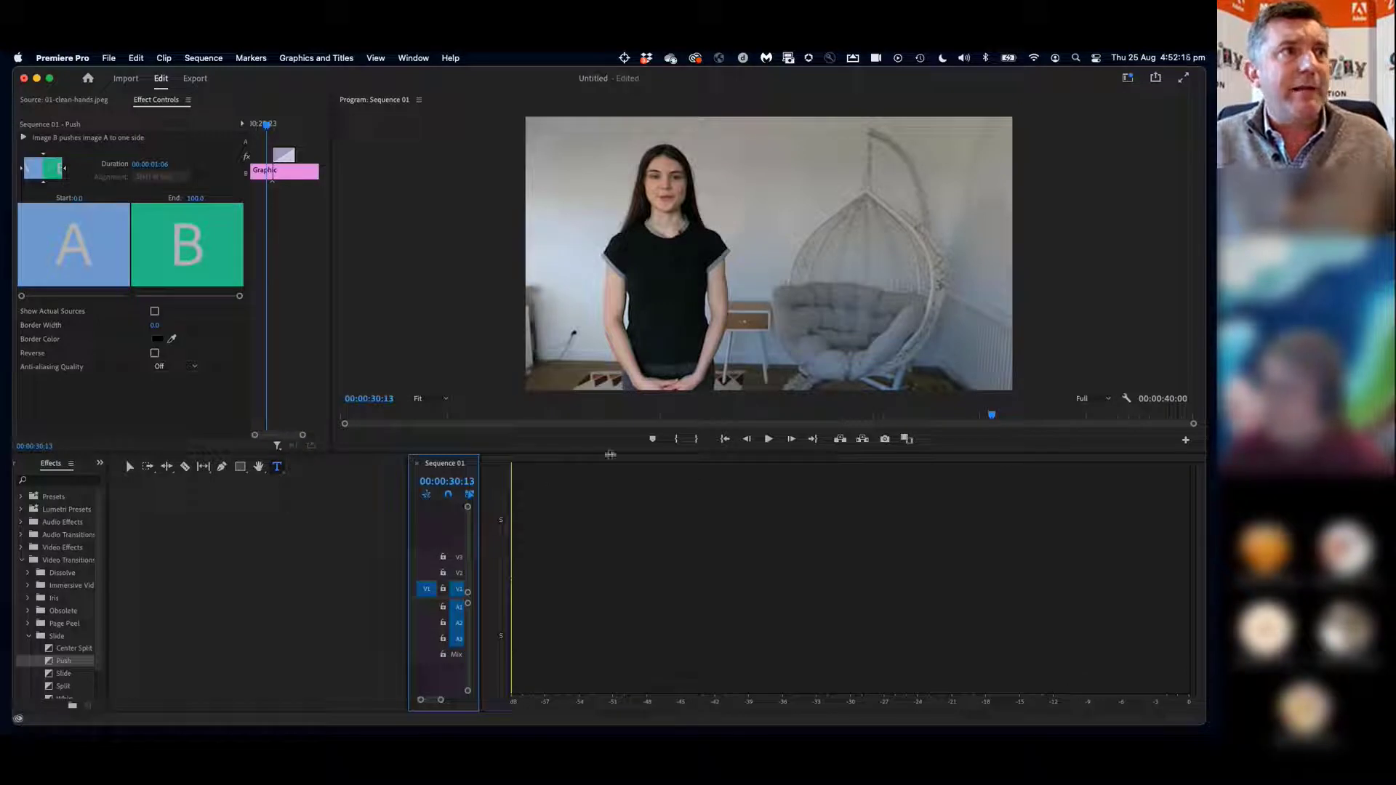
drag(610, 454, 600, 218)
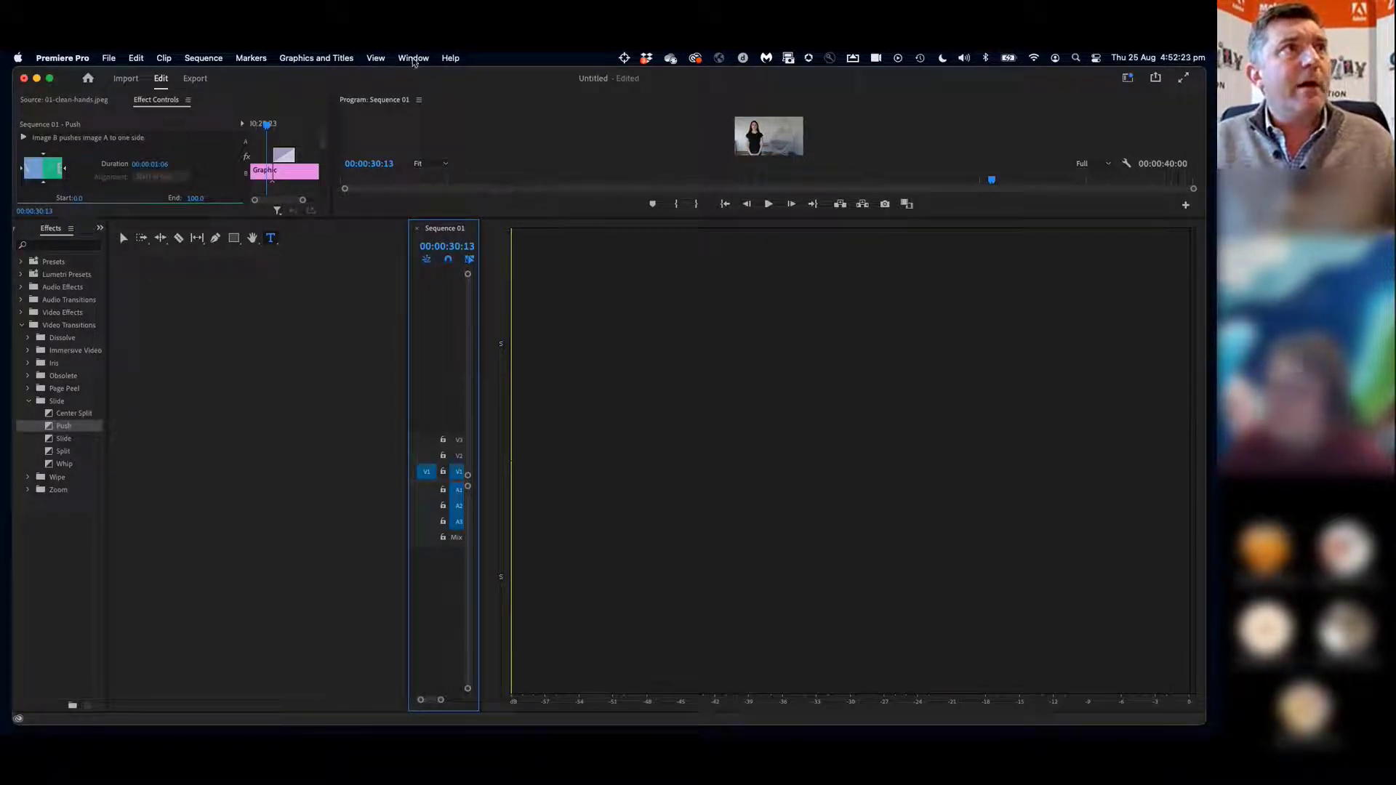
Reset the panels with Window > Workspaces > Reset to Saved Layout
click(413, 61)
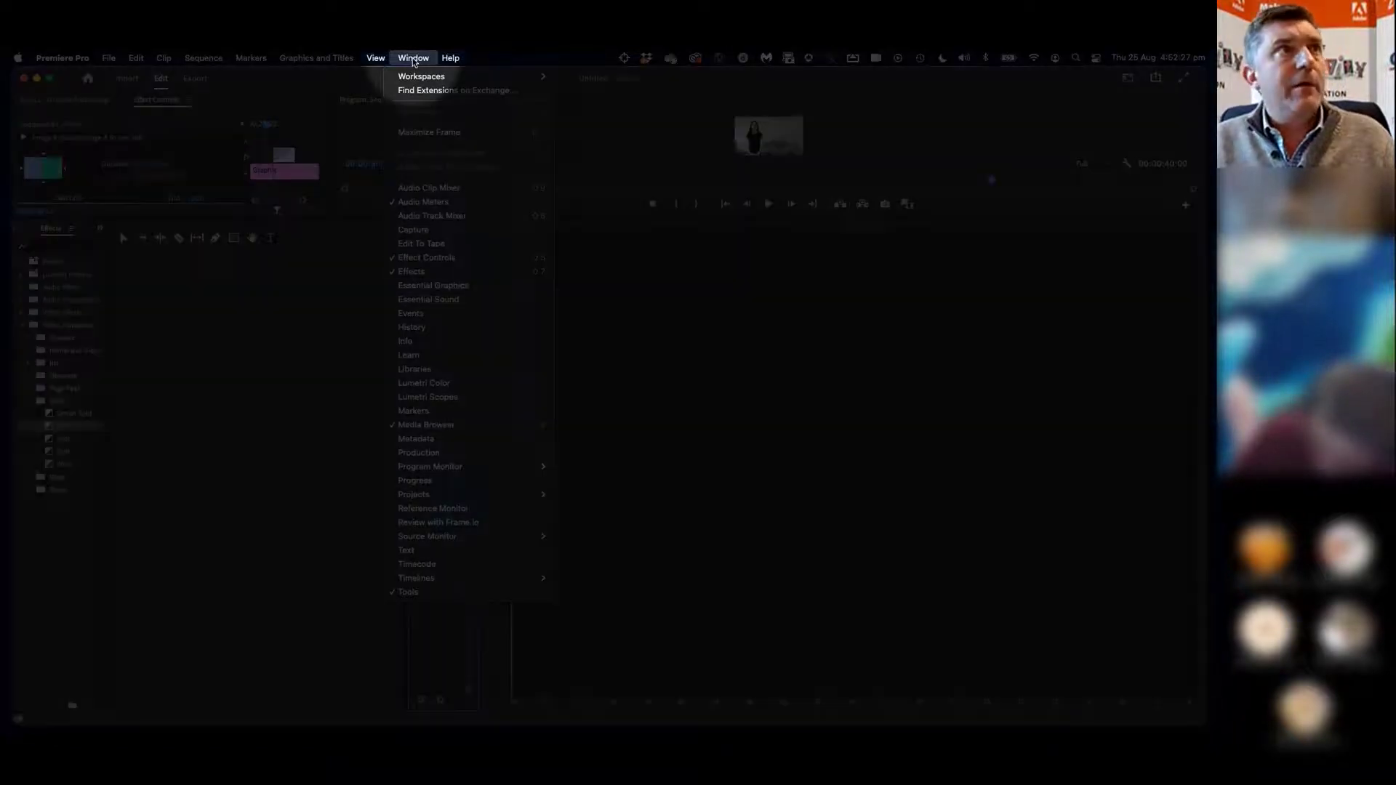
mouse_move(419, 80)
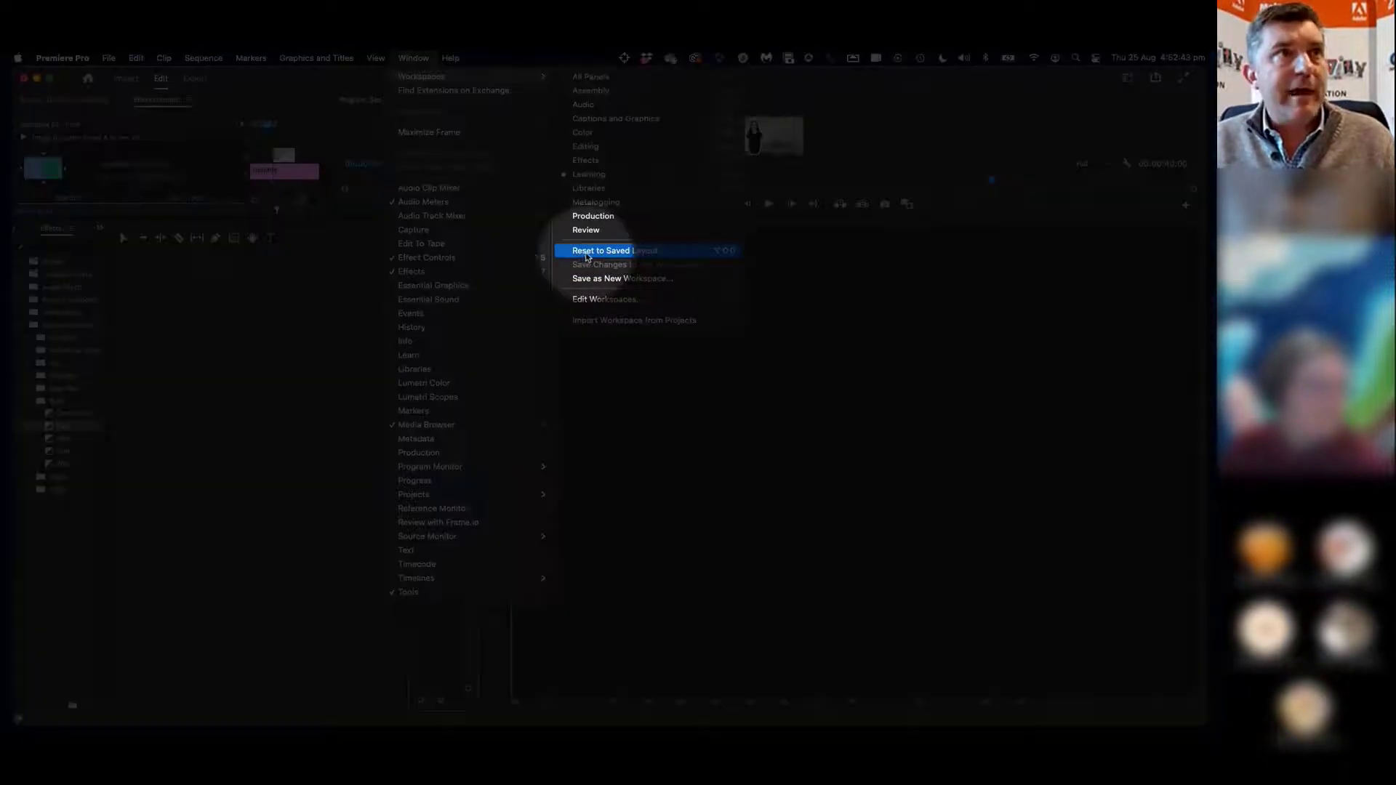
click(604, 252)
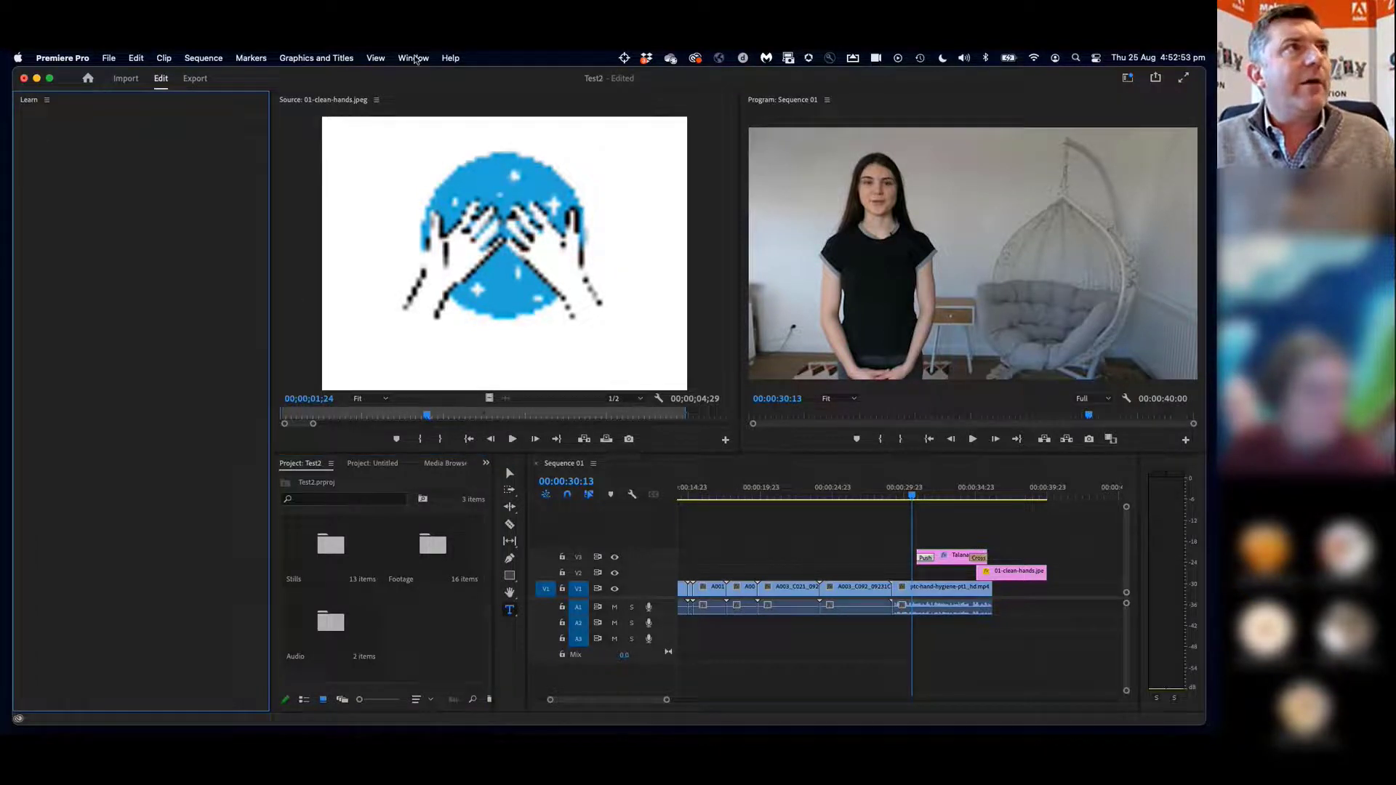
Close the Learn panel
click(47, 101)
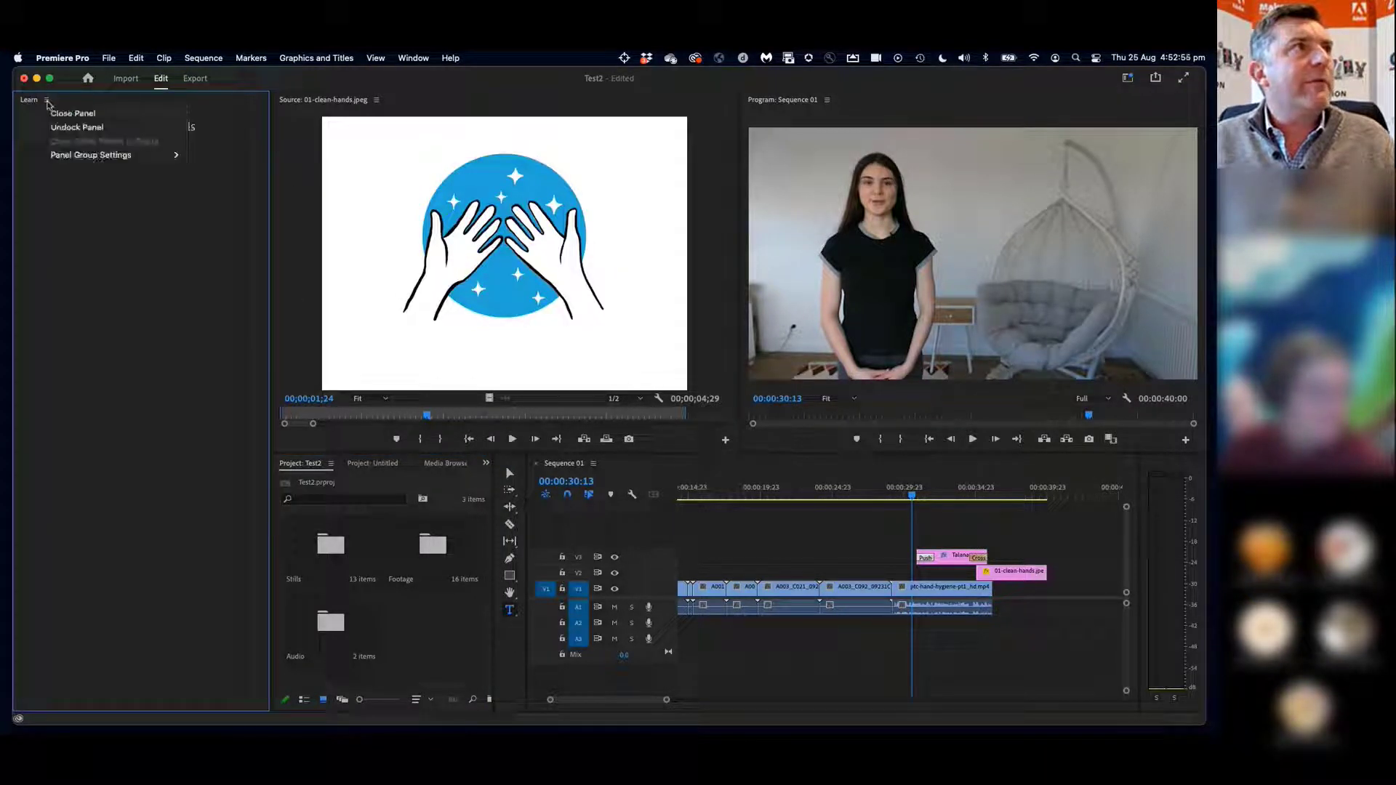
key(Escape)
key(super+w)
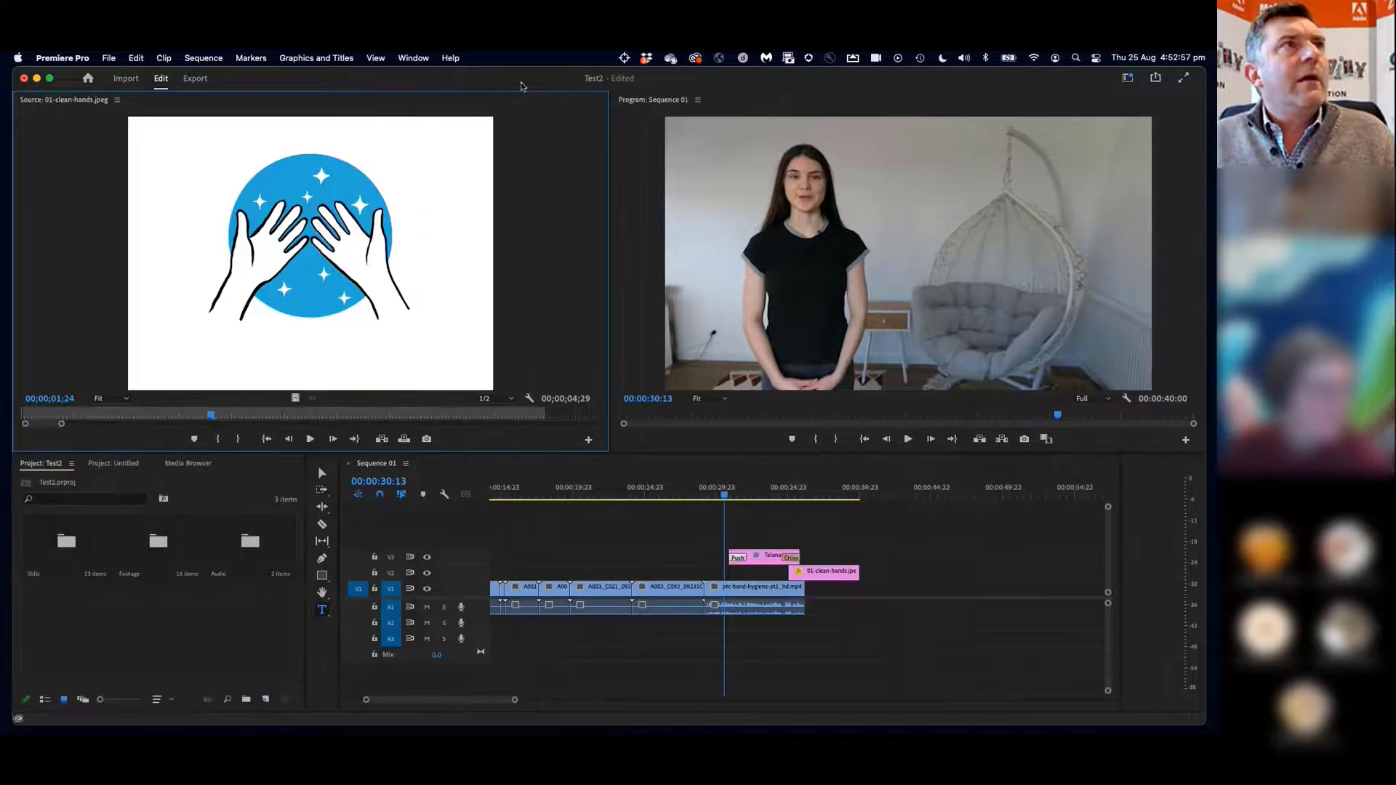
Switch to the Editing workspace layout from the Window > Workspaces menu
click(409, 58)
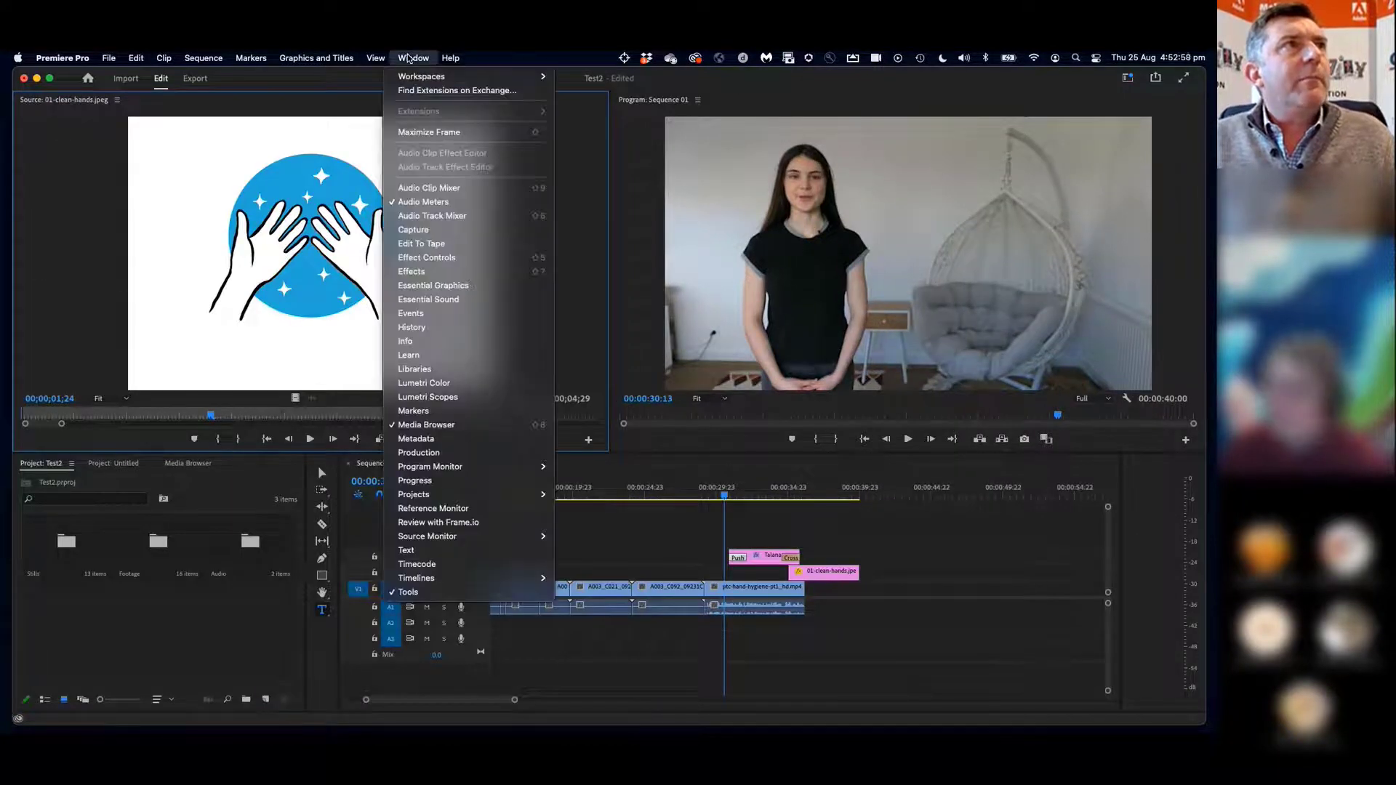
mouse_move(511, 77)
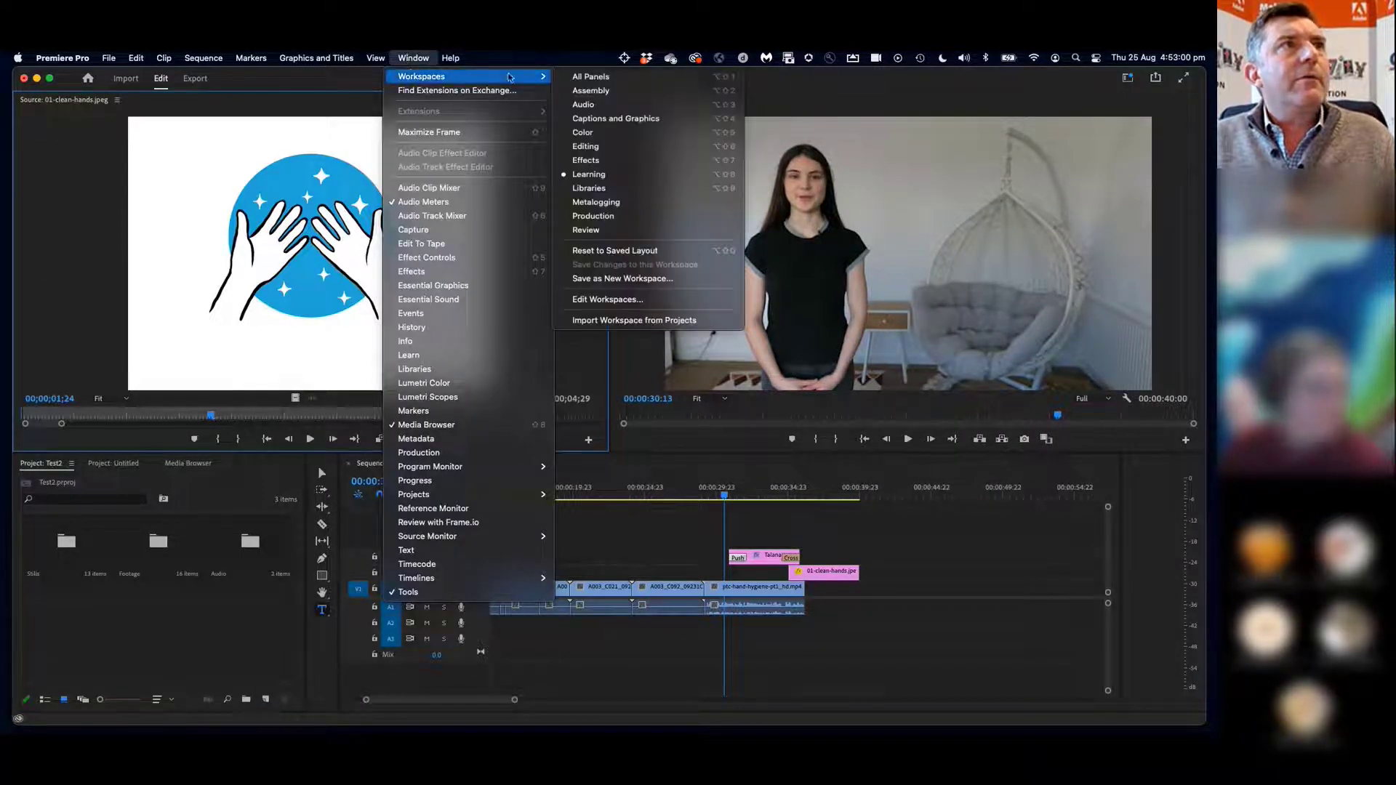
click(609, 147)
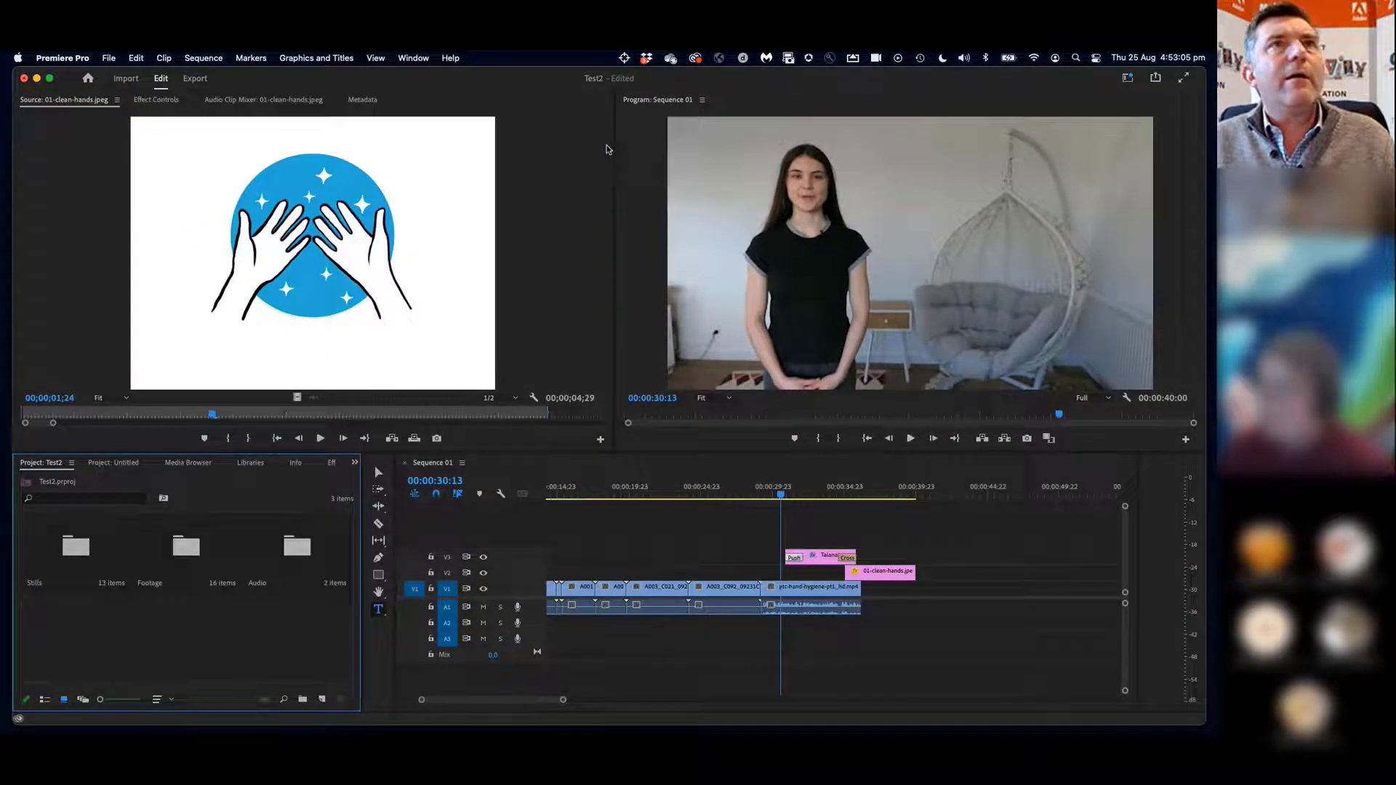
click(413, 58)
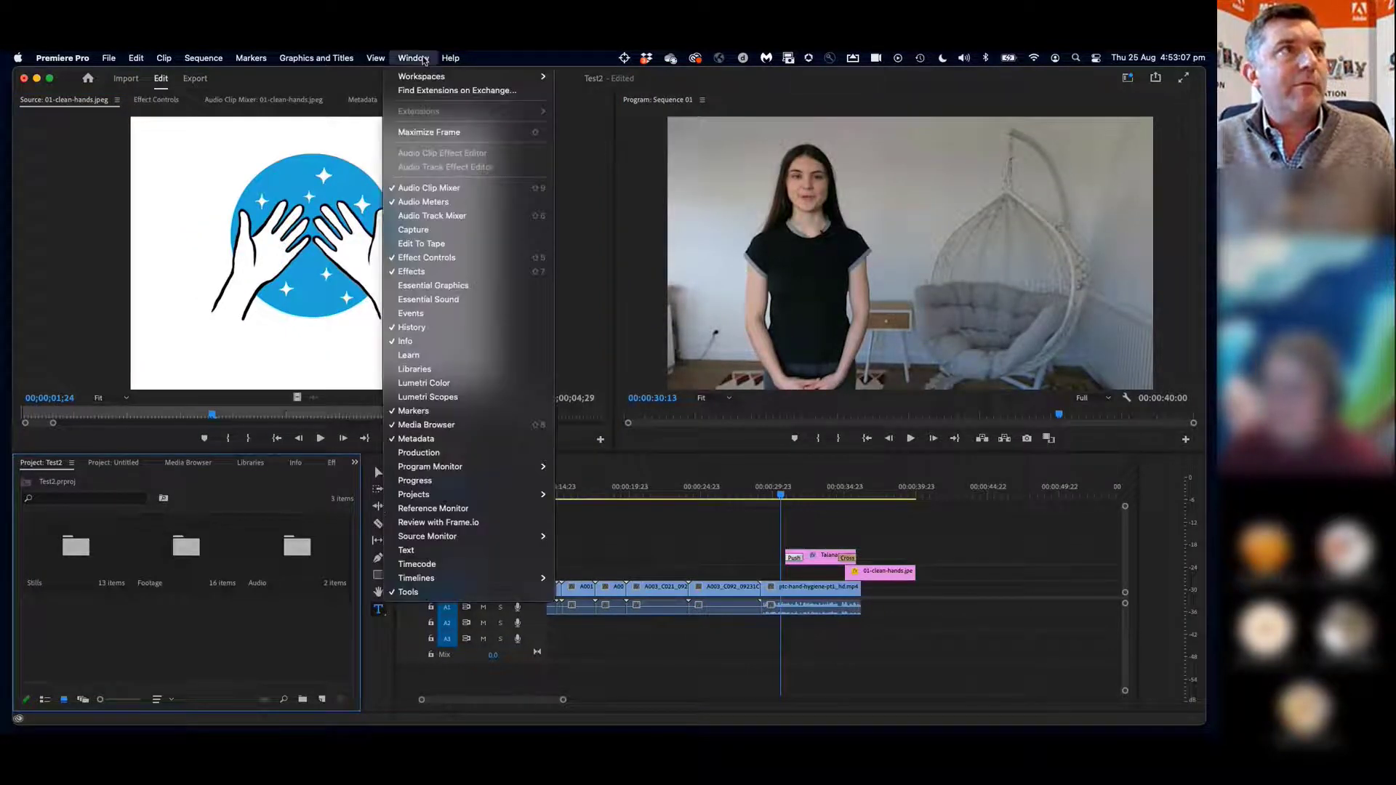
mouse_move(436, 76)
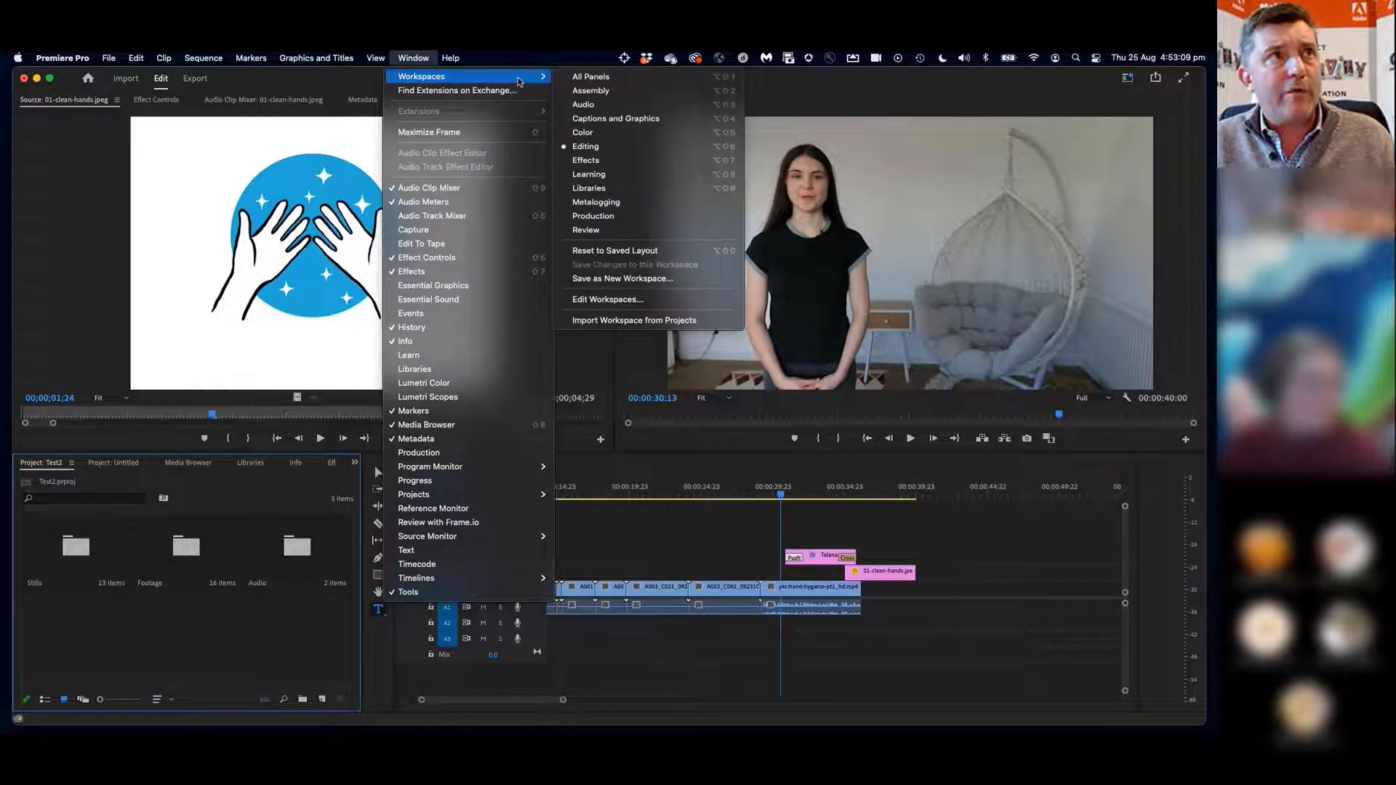
click(591, 153)
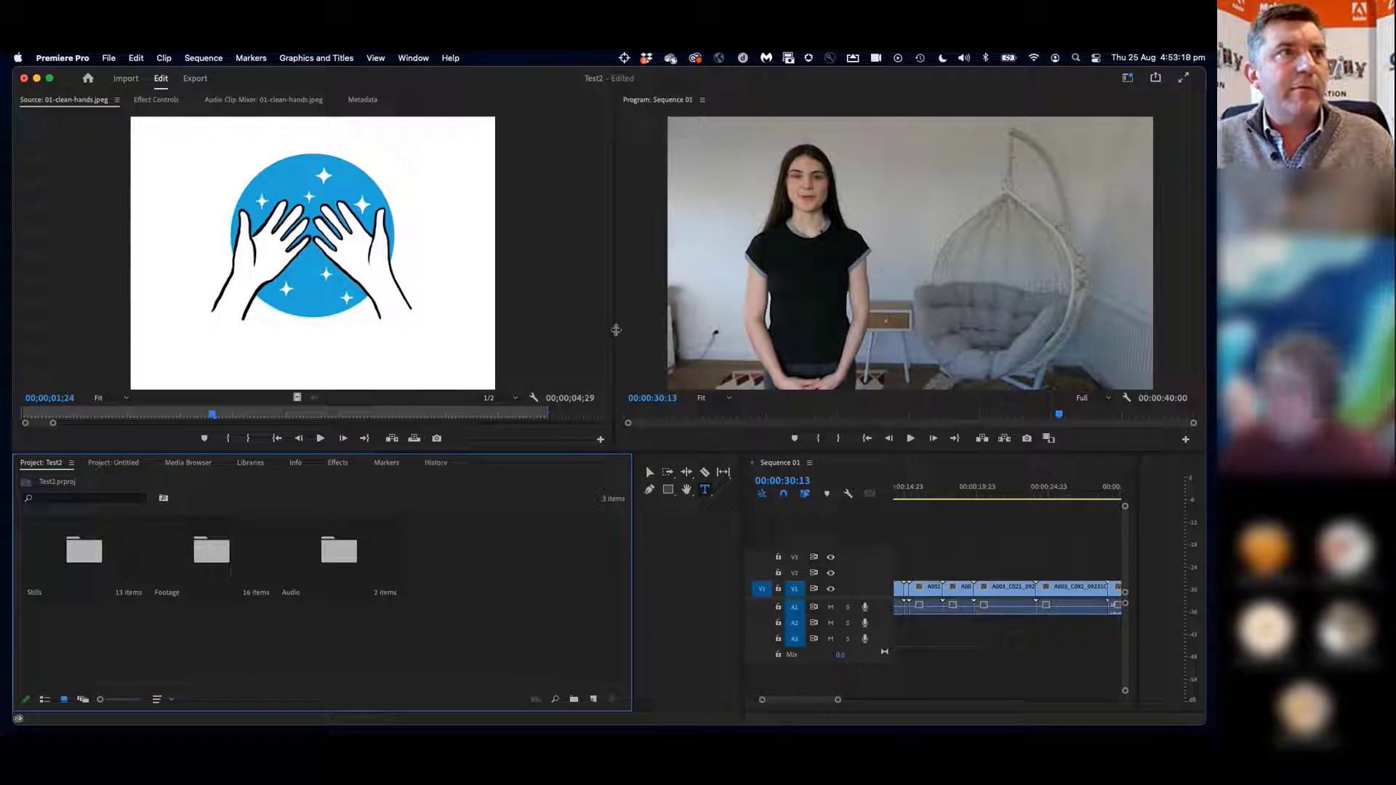
Widen the Program monitor over the Source monitor, then restore the saved Editing layout
drag(616, 330, 201, 330)
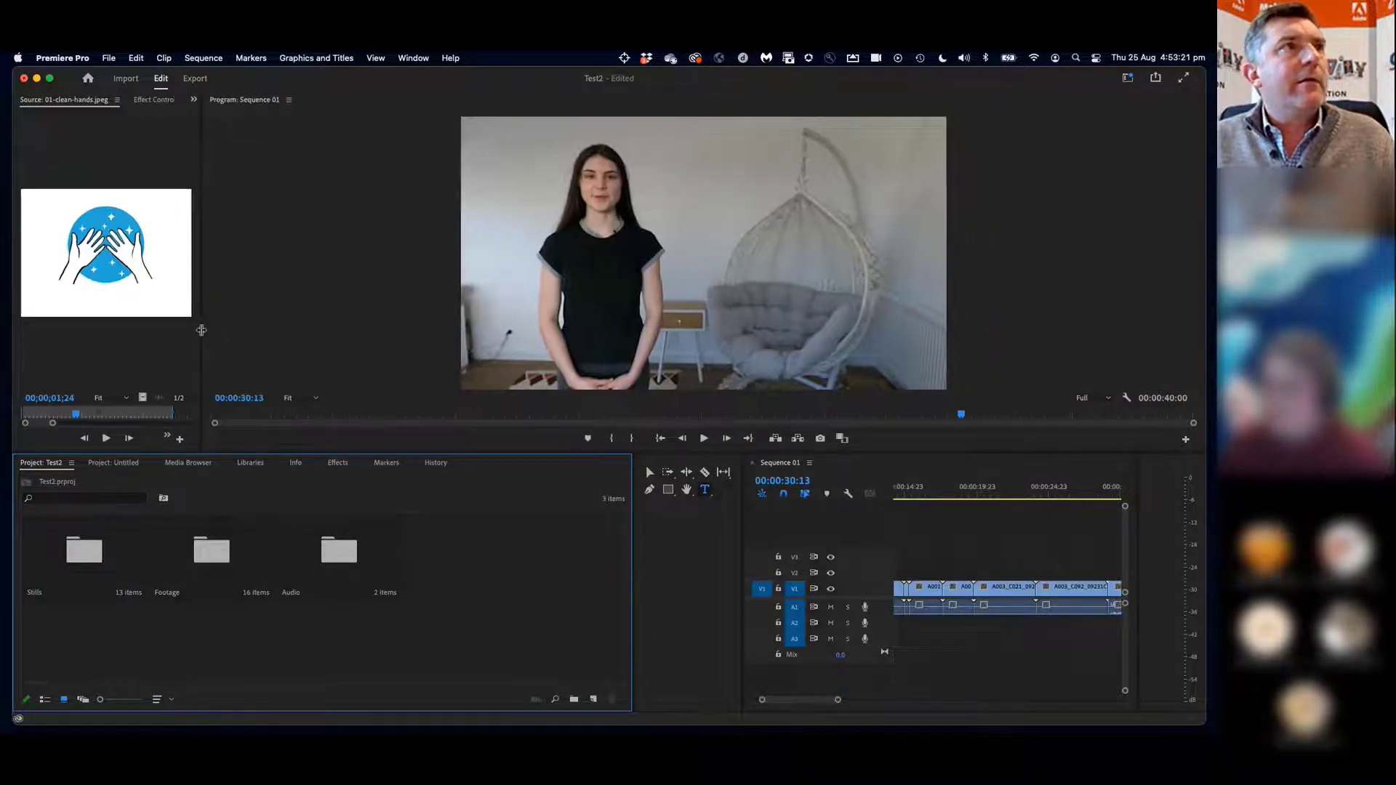
click(412, 58)
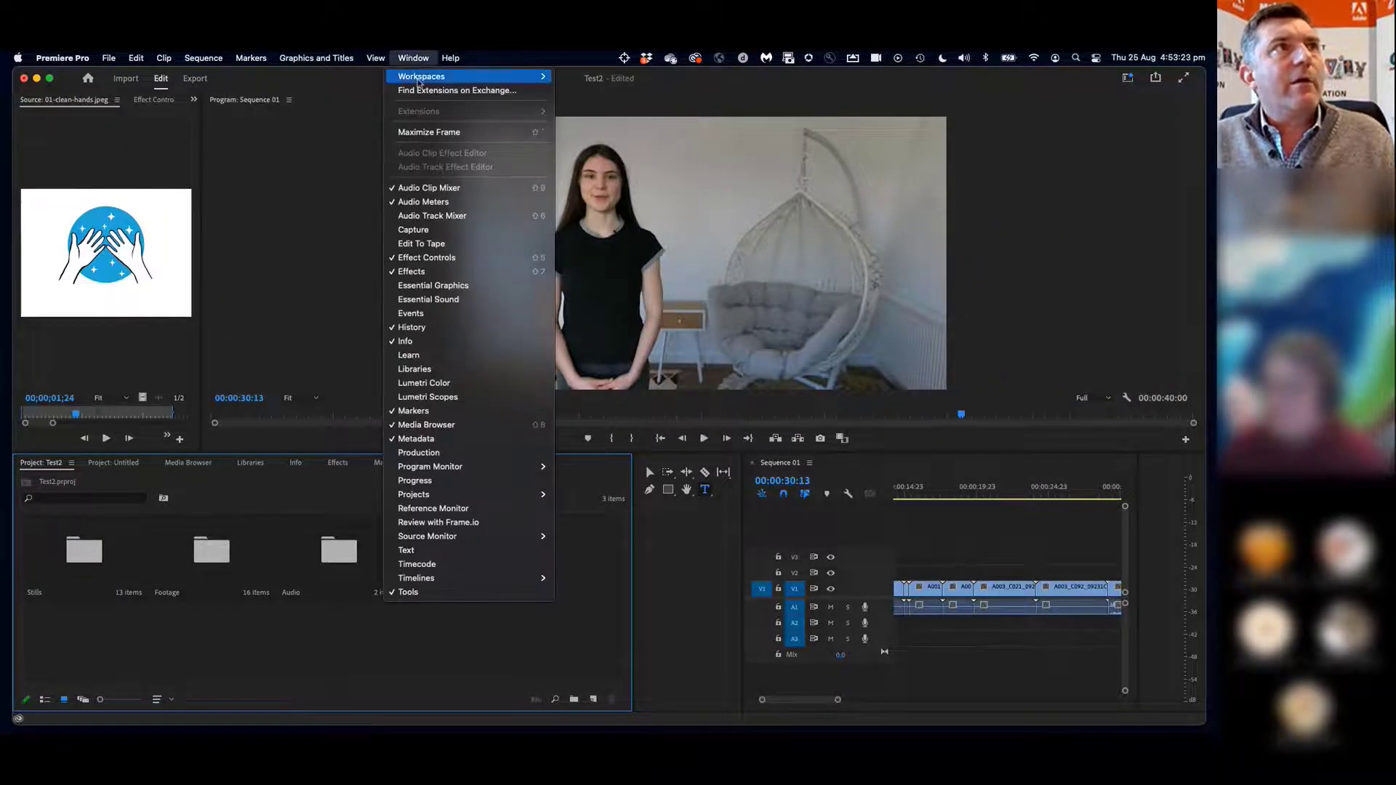
mouse_move(508, 78)
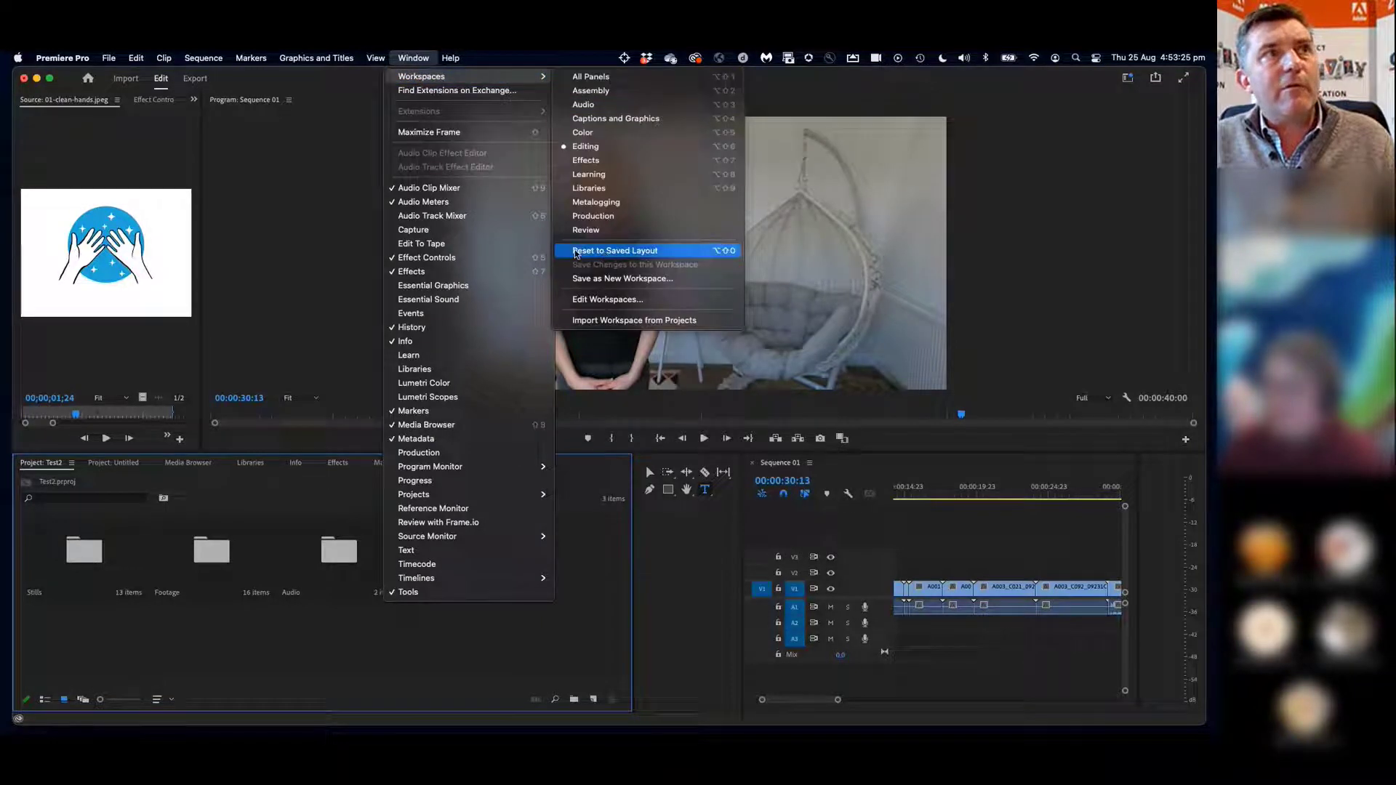
click(633, 252)
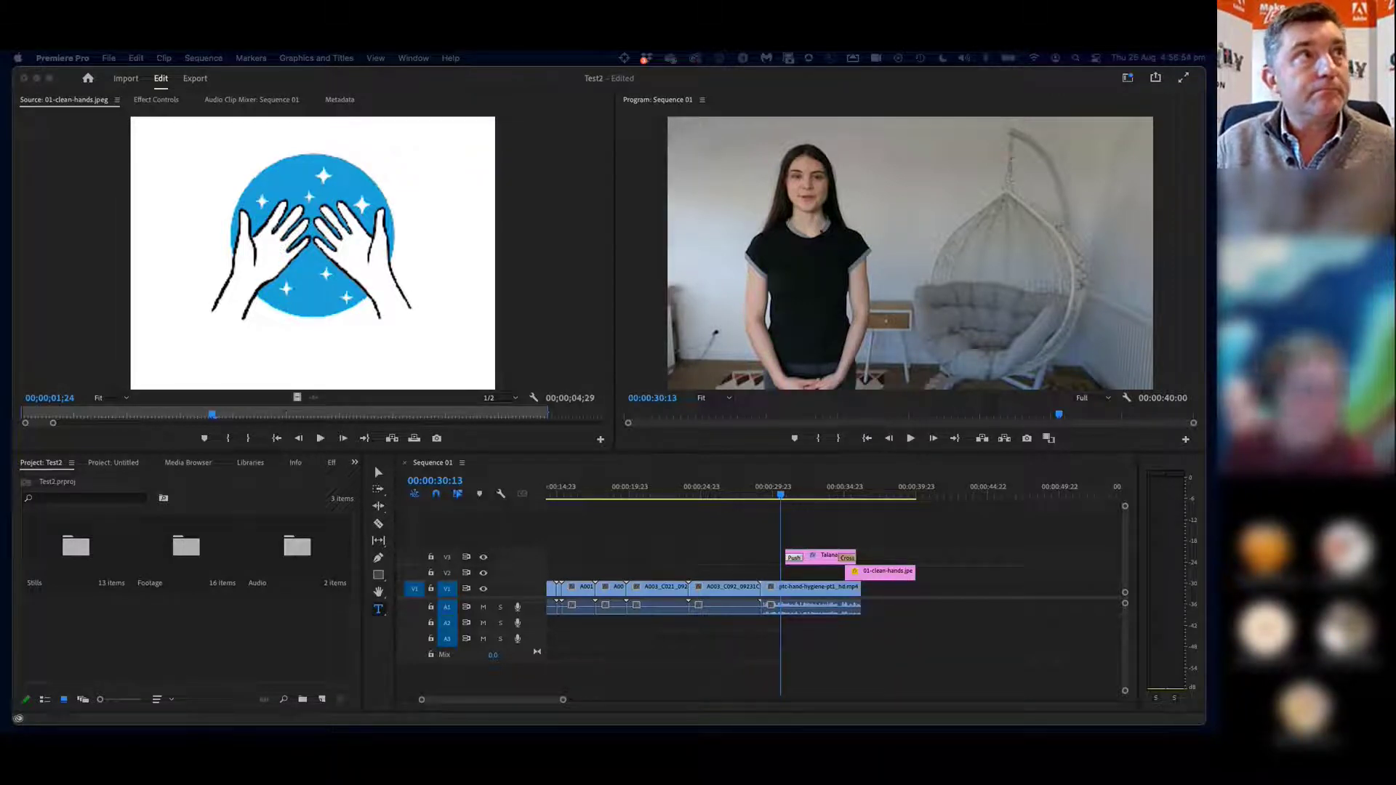
Dismiss the Window menu and open the Workspaces list at the top right
click(413, 58)
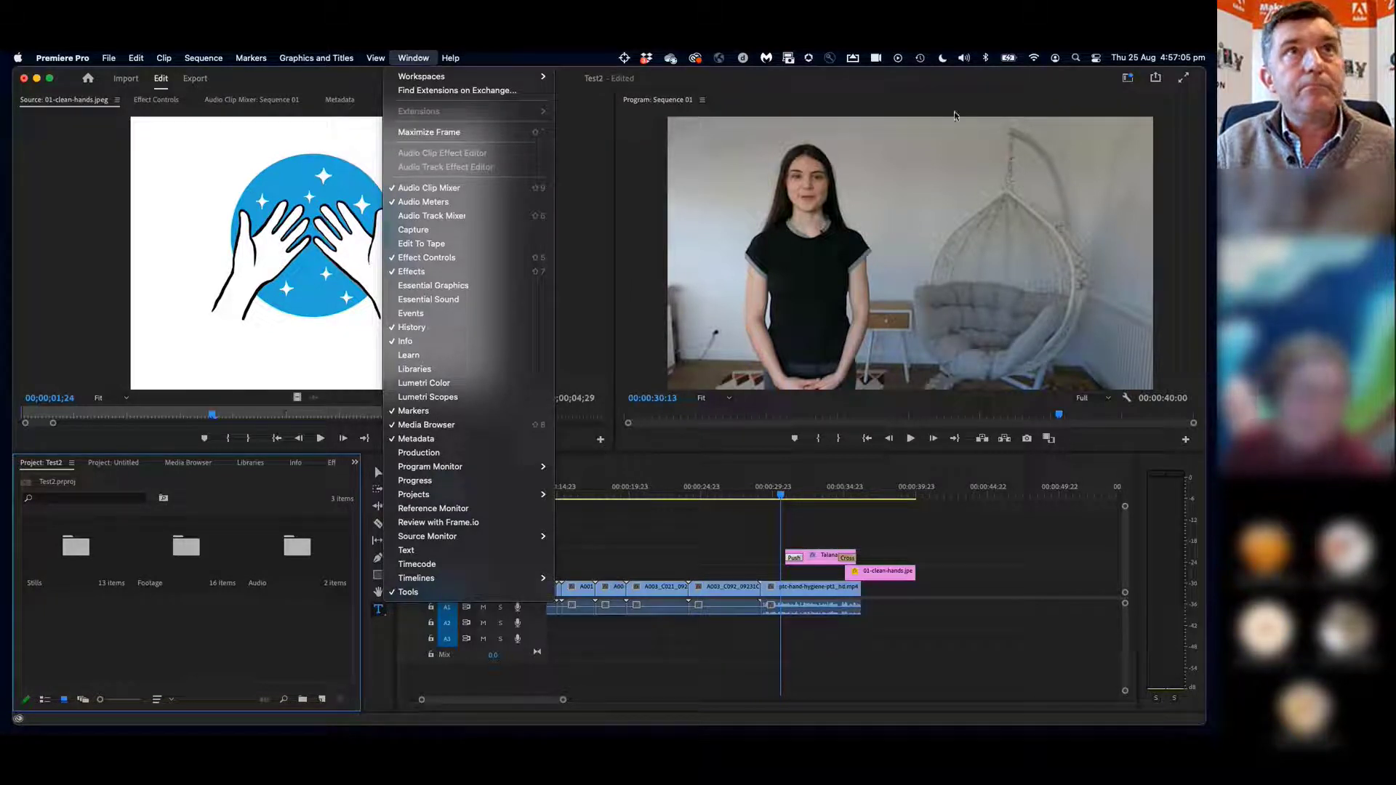
click(1131, 82)
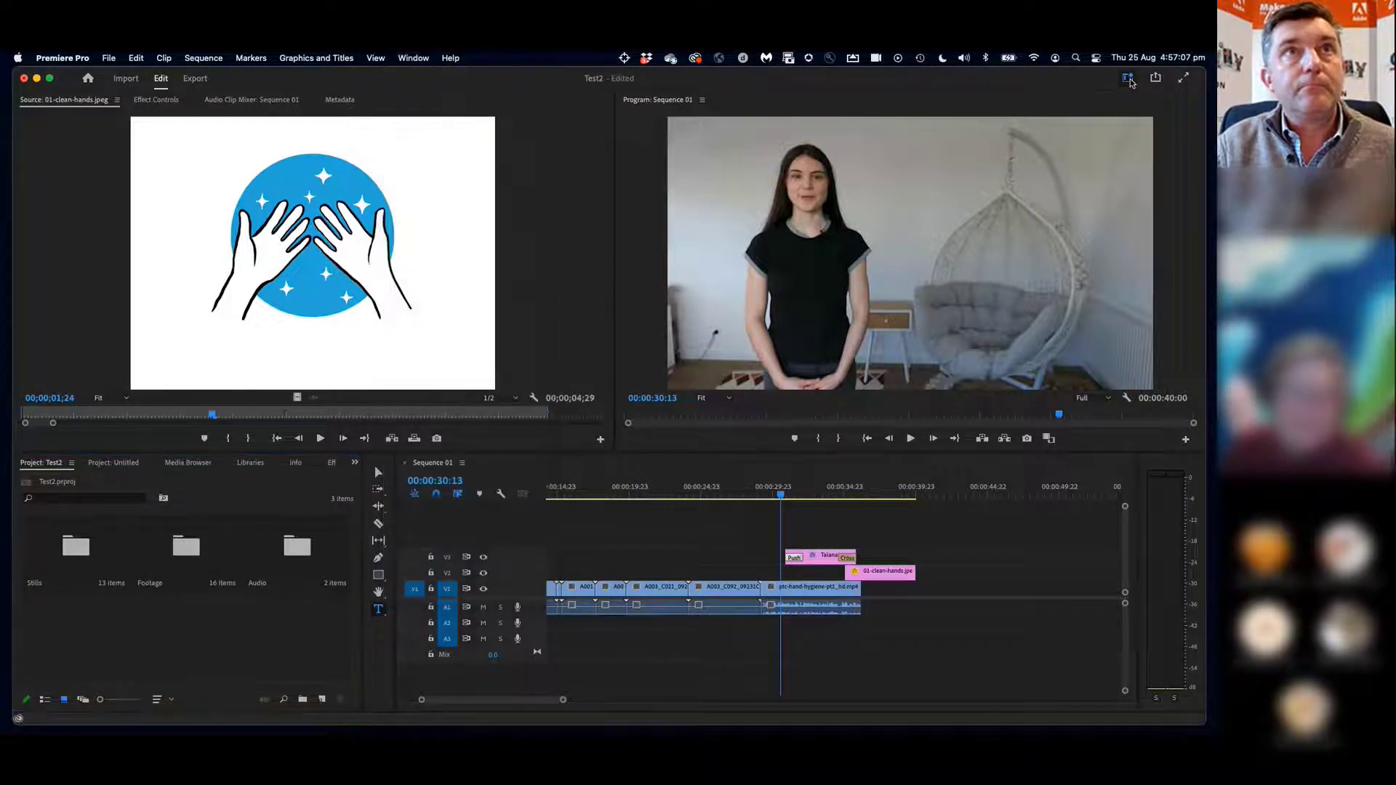
click(1131, 82)
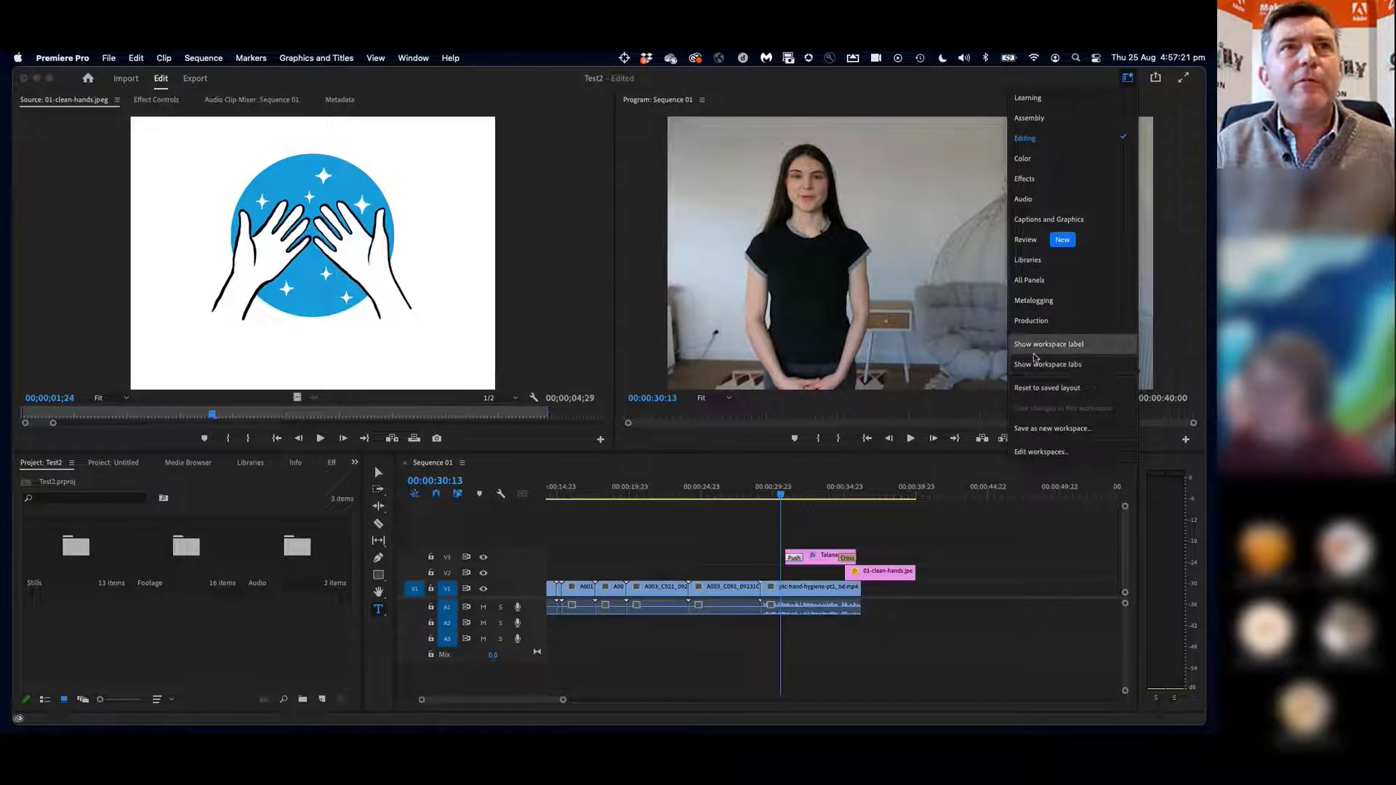
Turn on Show workspace label and reset the workspace to its saved layout
click(1058, 351)
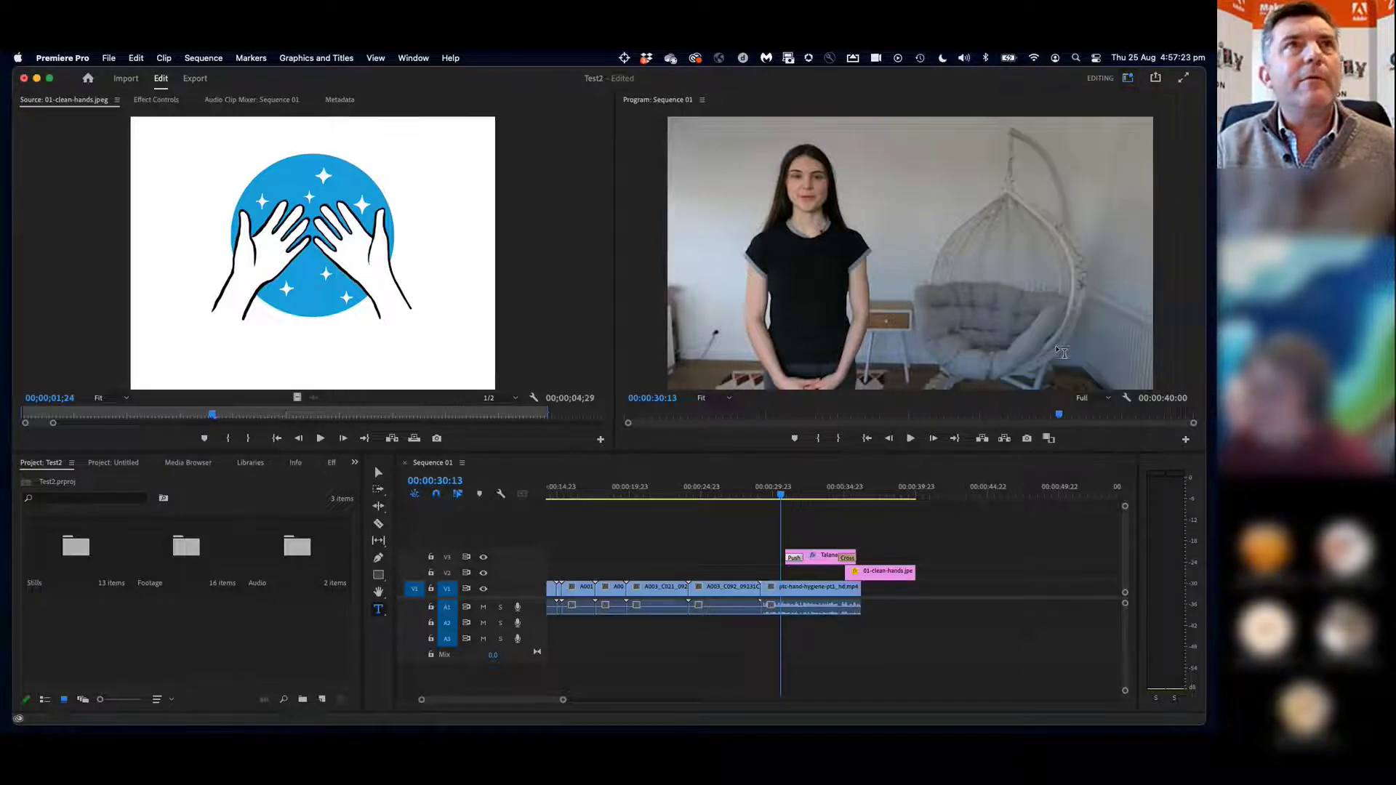
click(1127, 79)
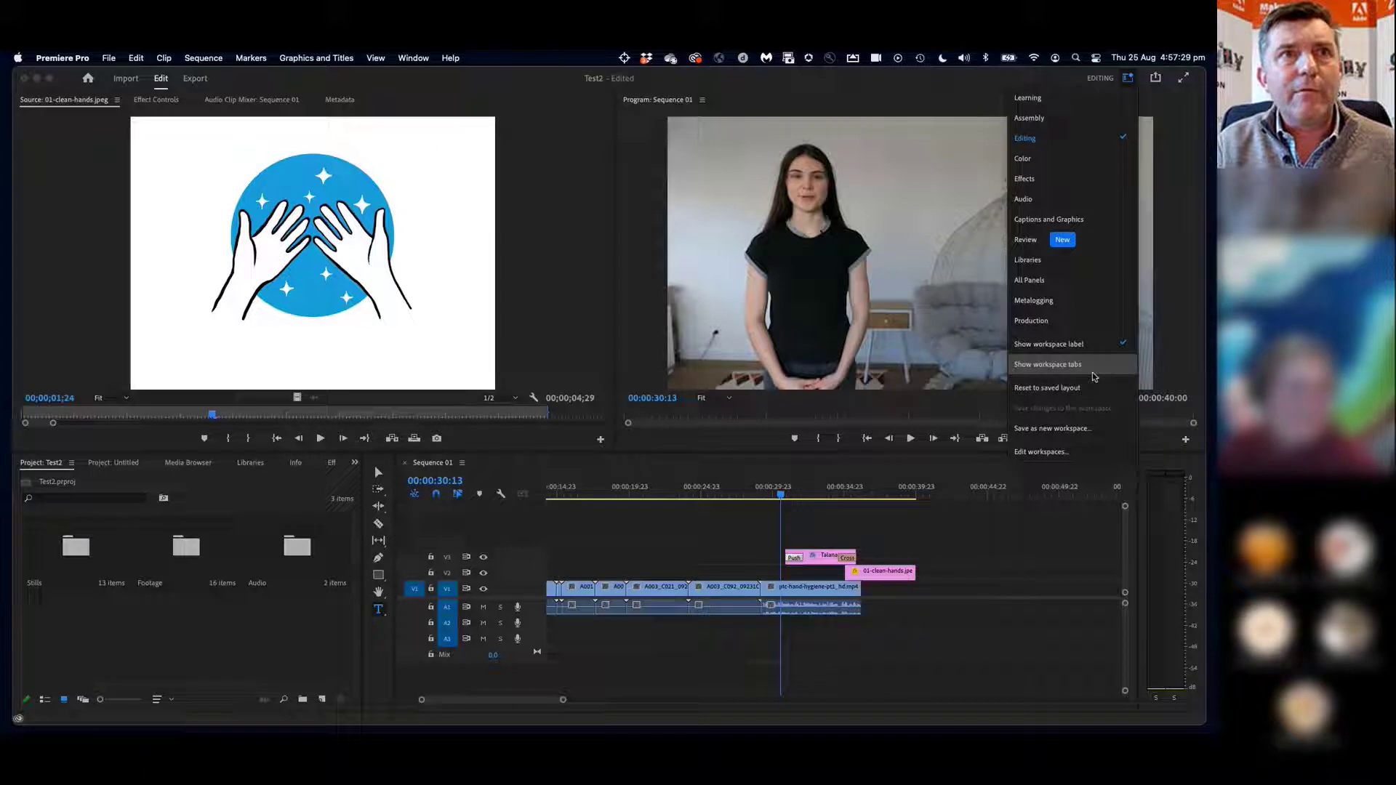
click(1048, 389)
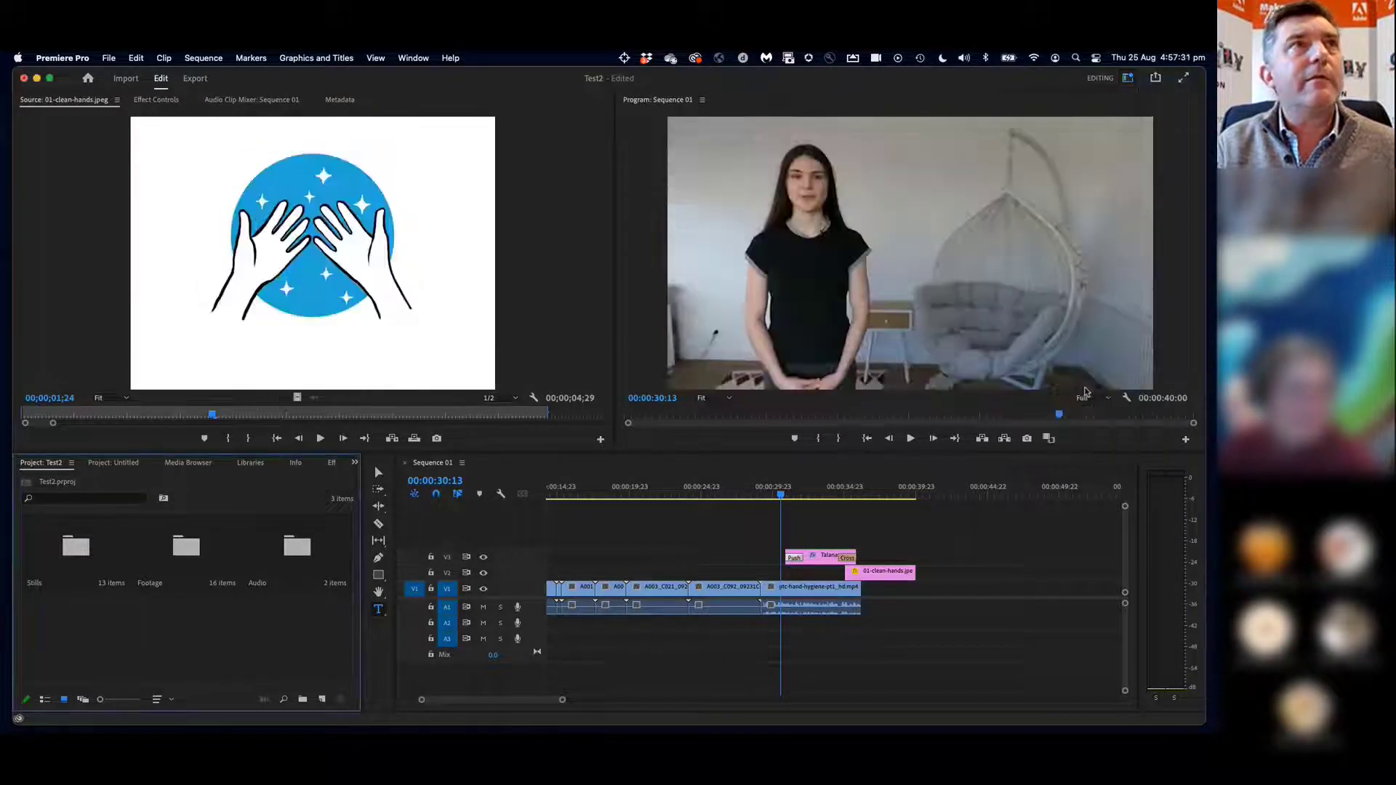
Enable workspace tabs and widen the tab bar to reveal Color, Effects and Audio
click(1128, 78)
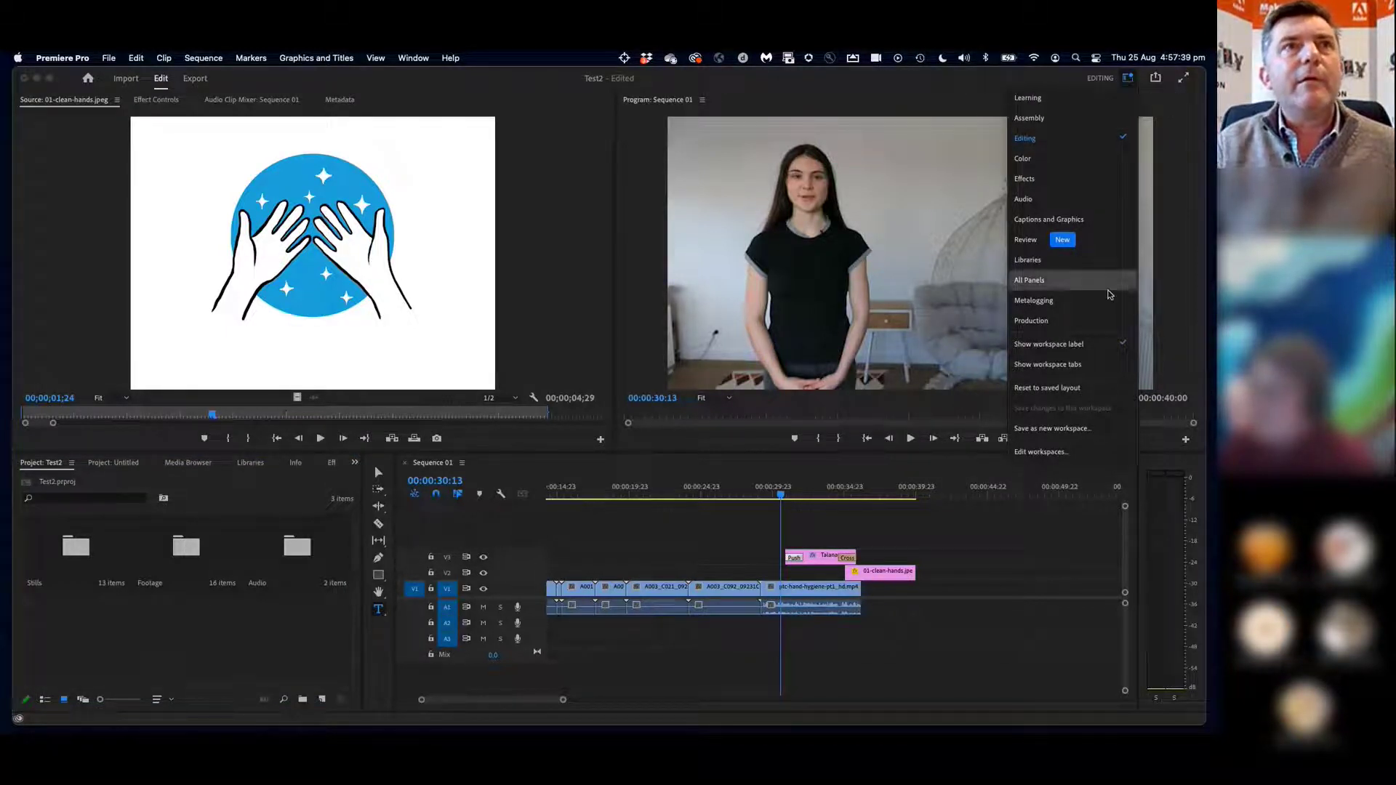
click(1104, 365)
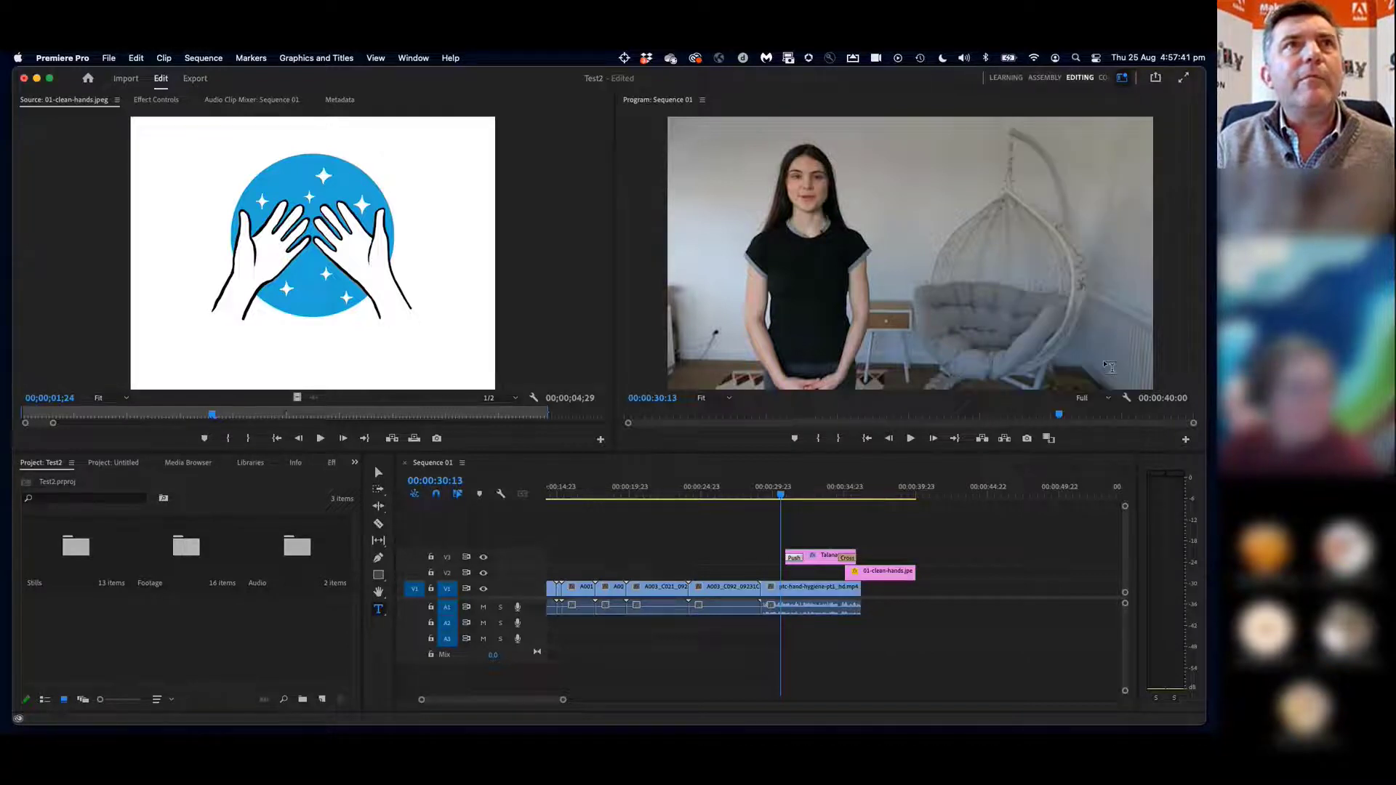
drag(982, 79, 692, 77)
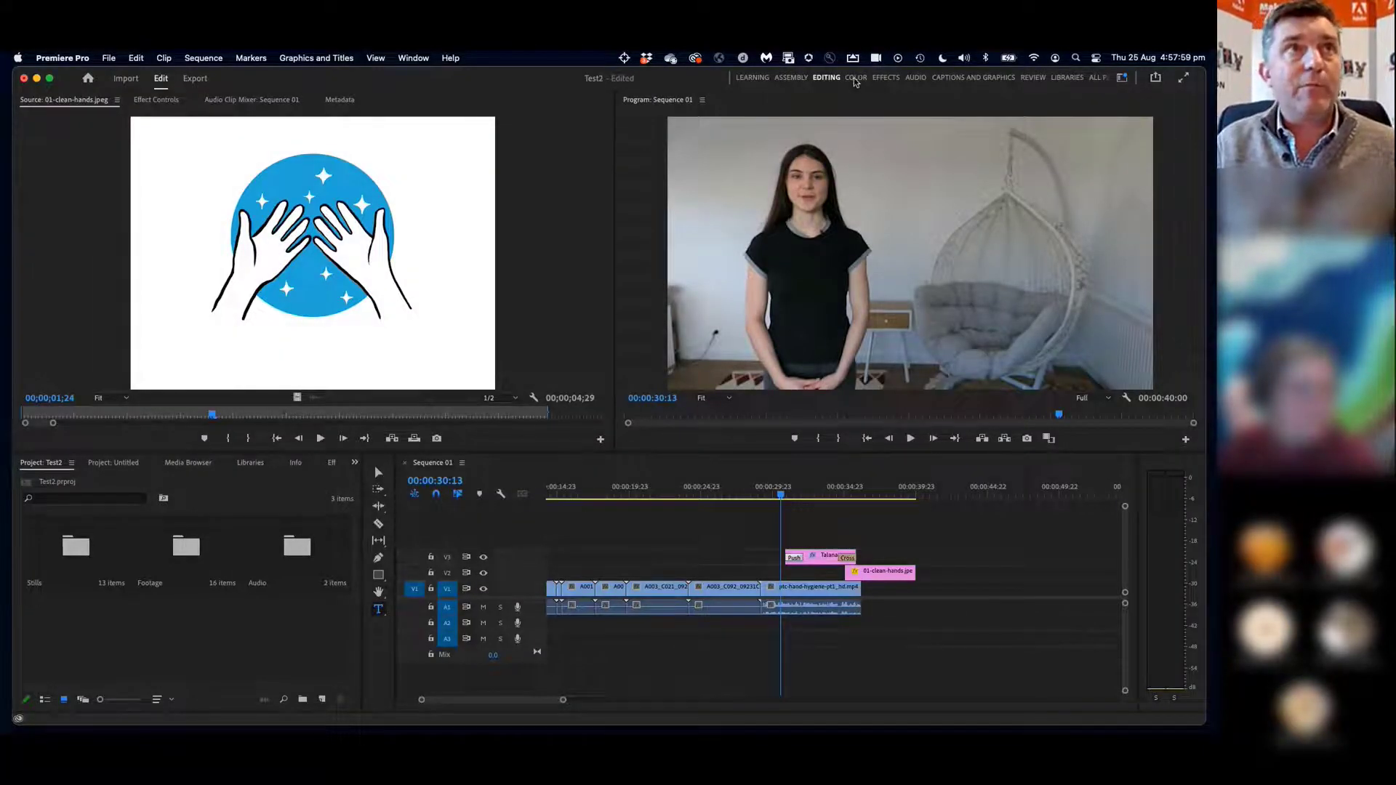
Switch to the Color workspace, select the presenter clip near 00:00:30, and expand Basic Correction
click(856, 78)
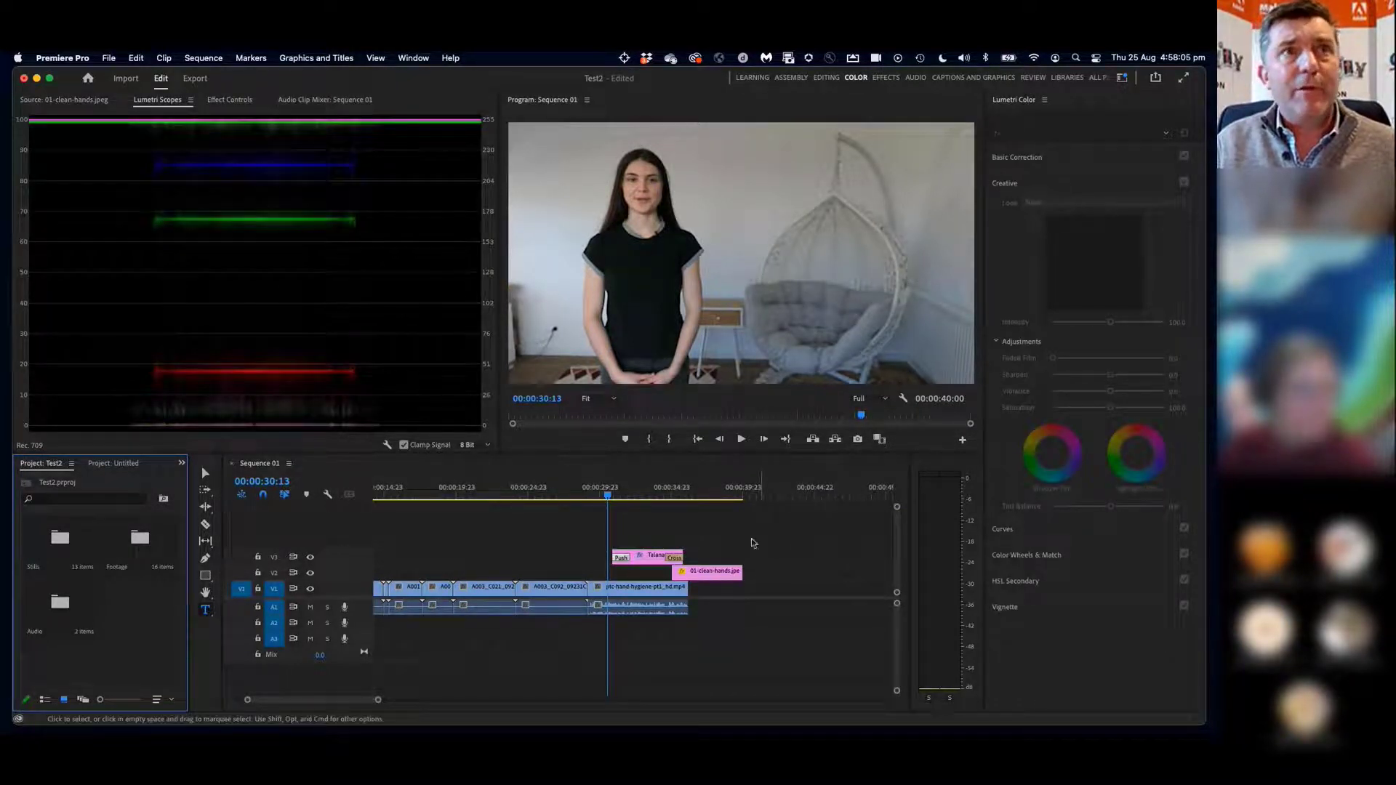
drag(605, 497, 599, 496)
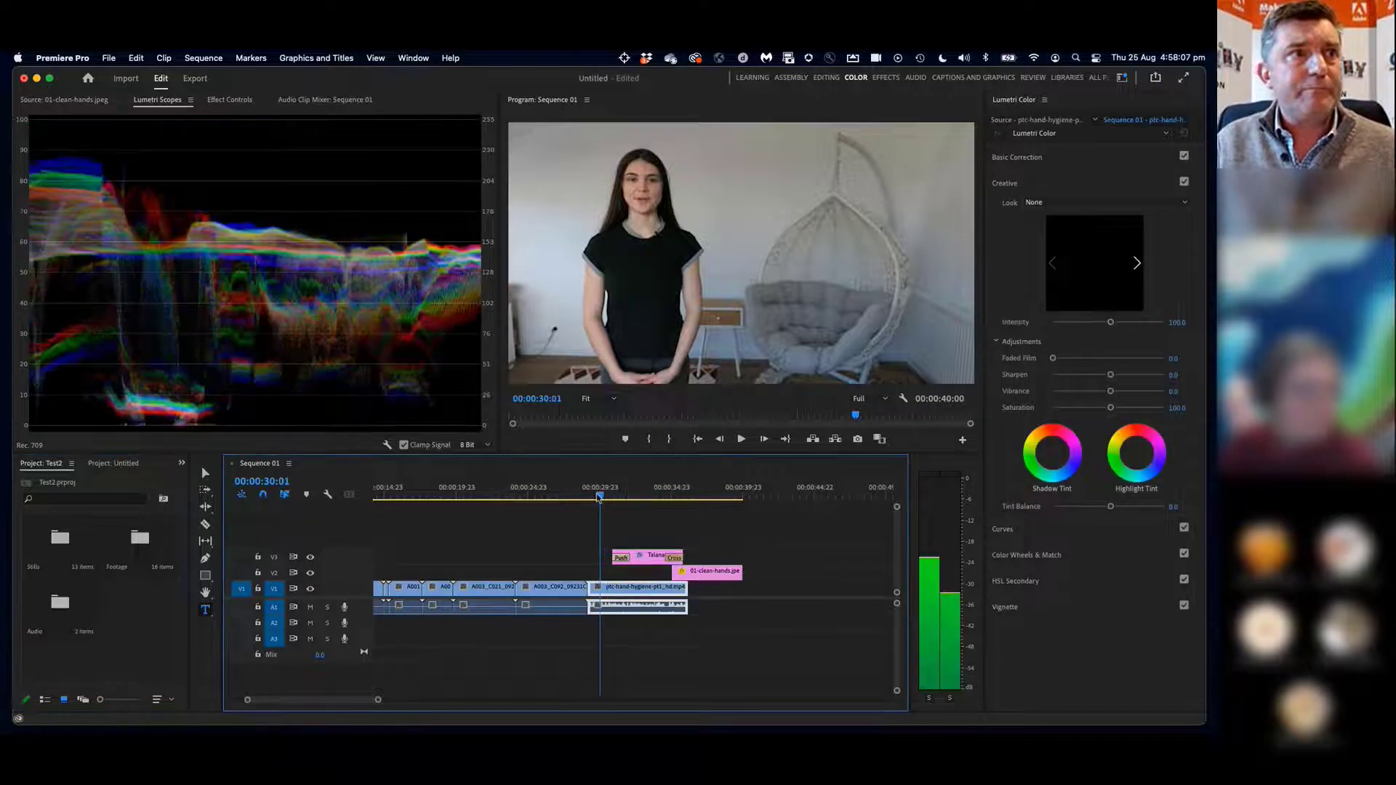
click(625, 588)
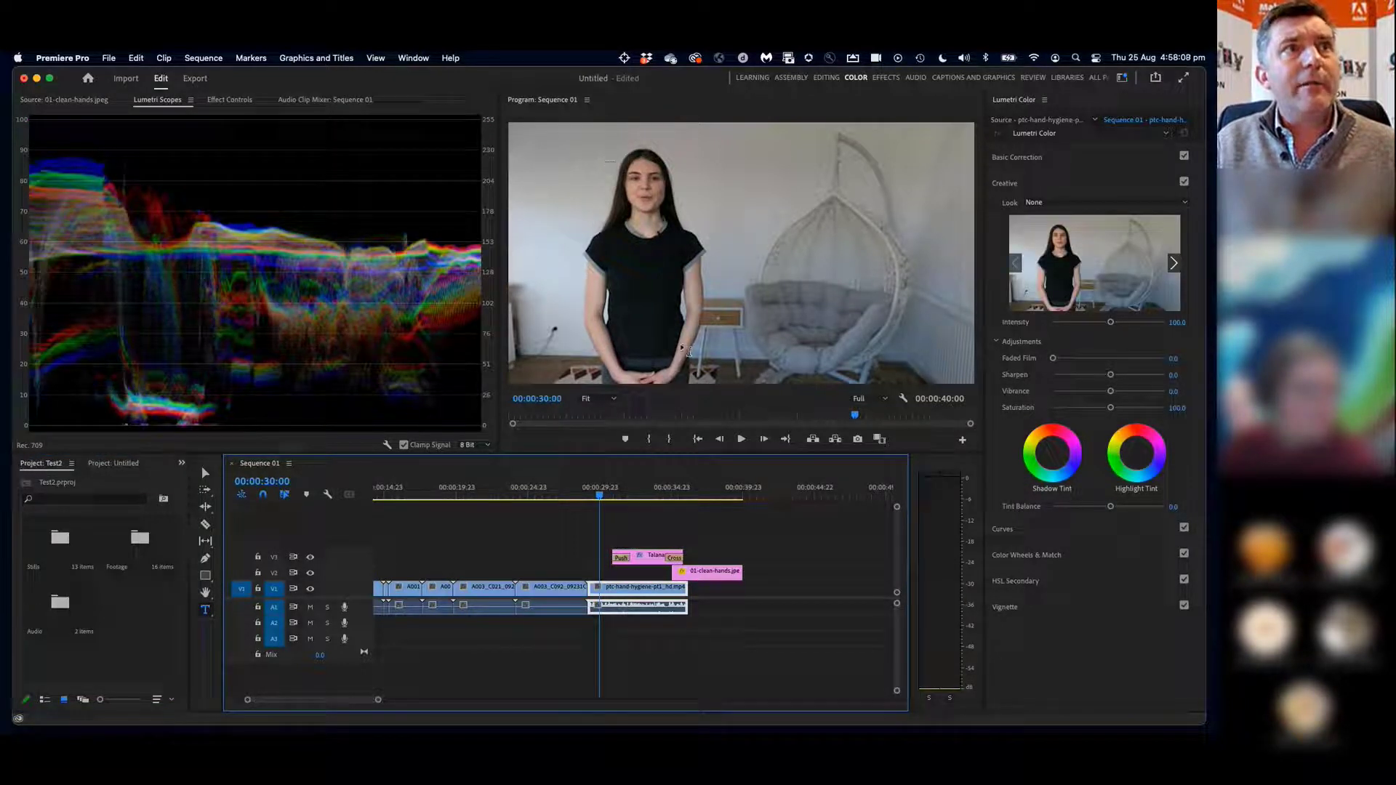
click(598, 497)
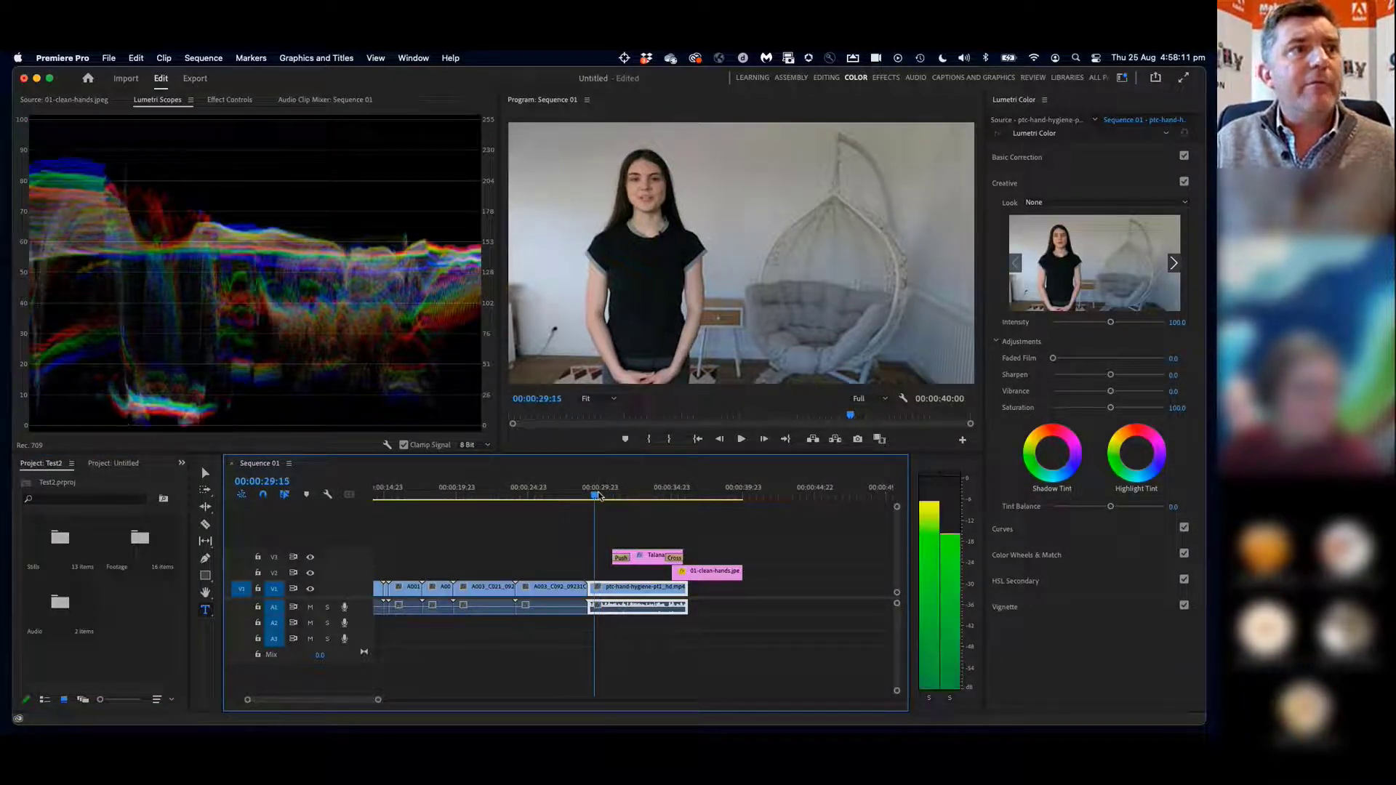
mouse_move(599, 497)
mouse_down()
mouse_move(522, 499)
mouse_move(601, 500)
mouse_up()
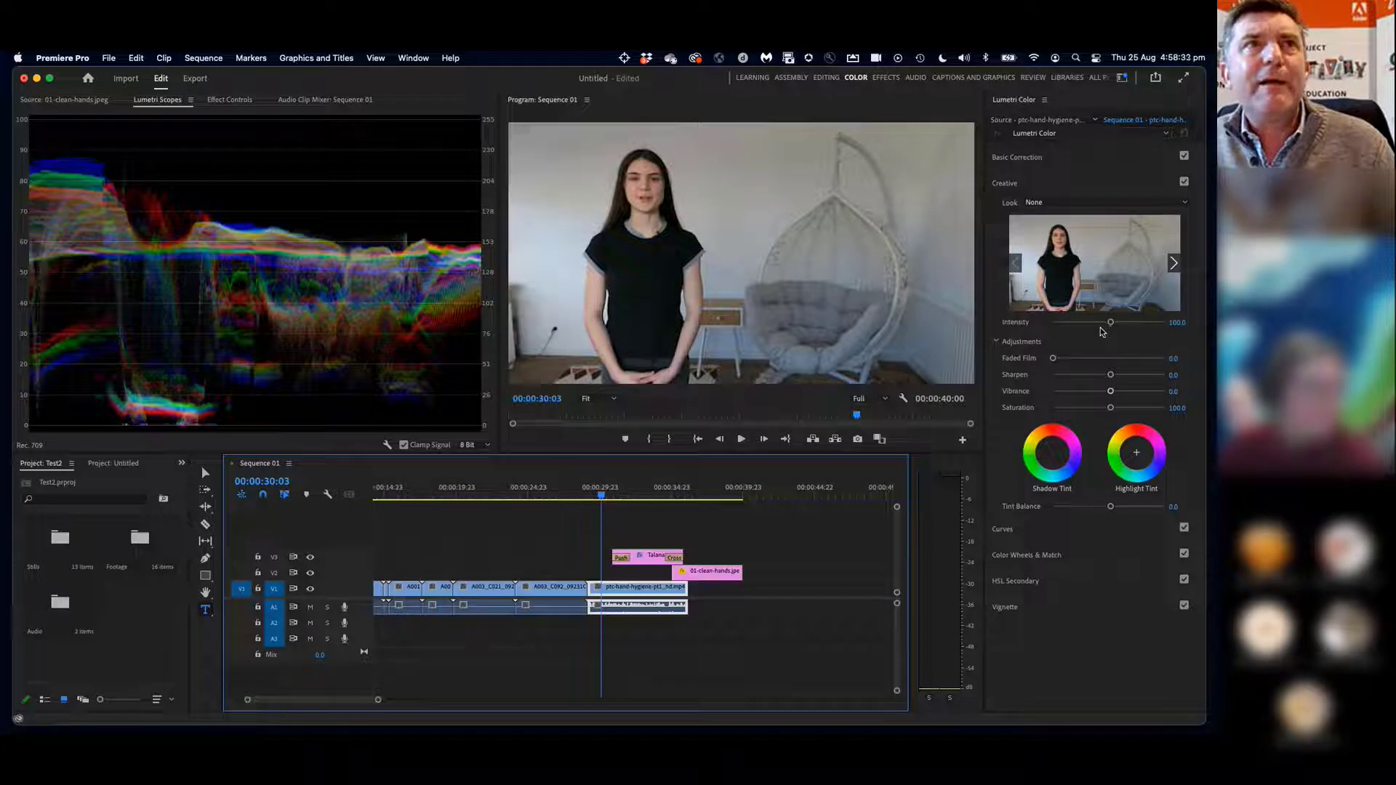
click(1141, 160)
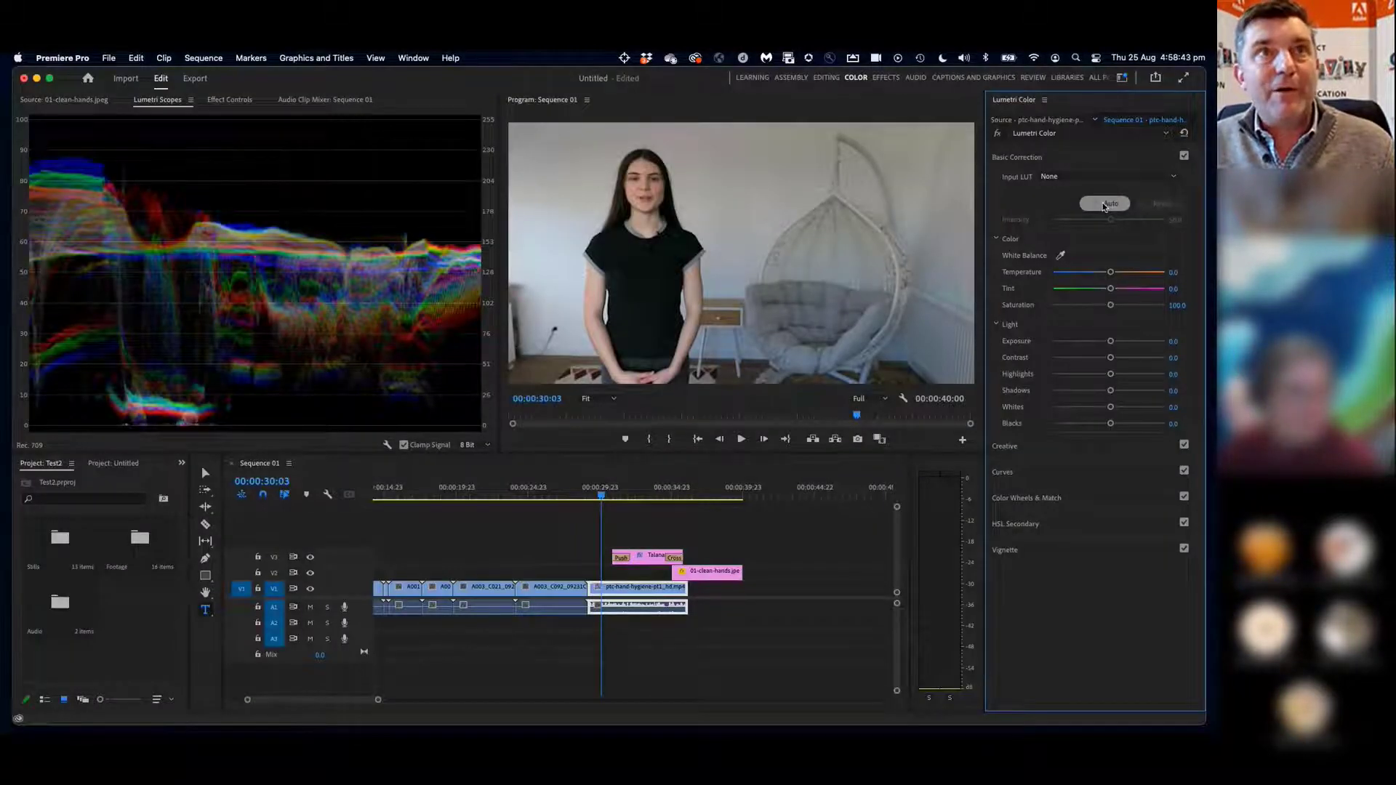
Apply Auto correction, set Temperature 9.6, Saturation 128.6 and Shadows -0.6, then scrub to check
click(1104, 205)
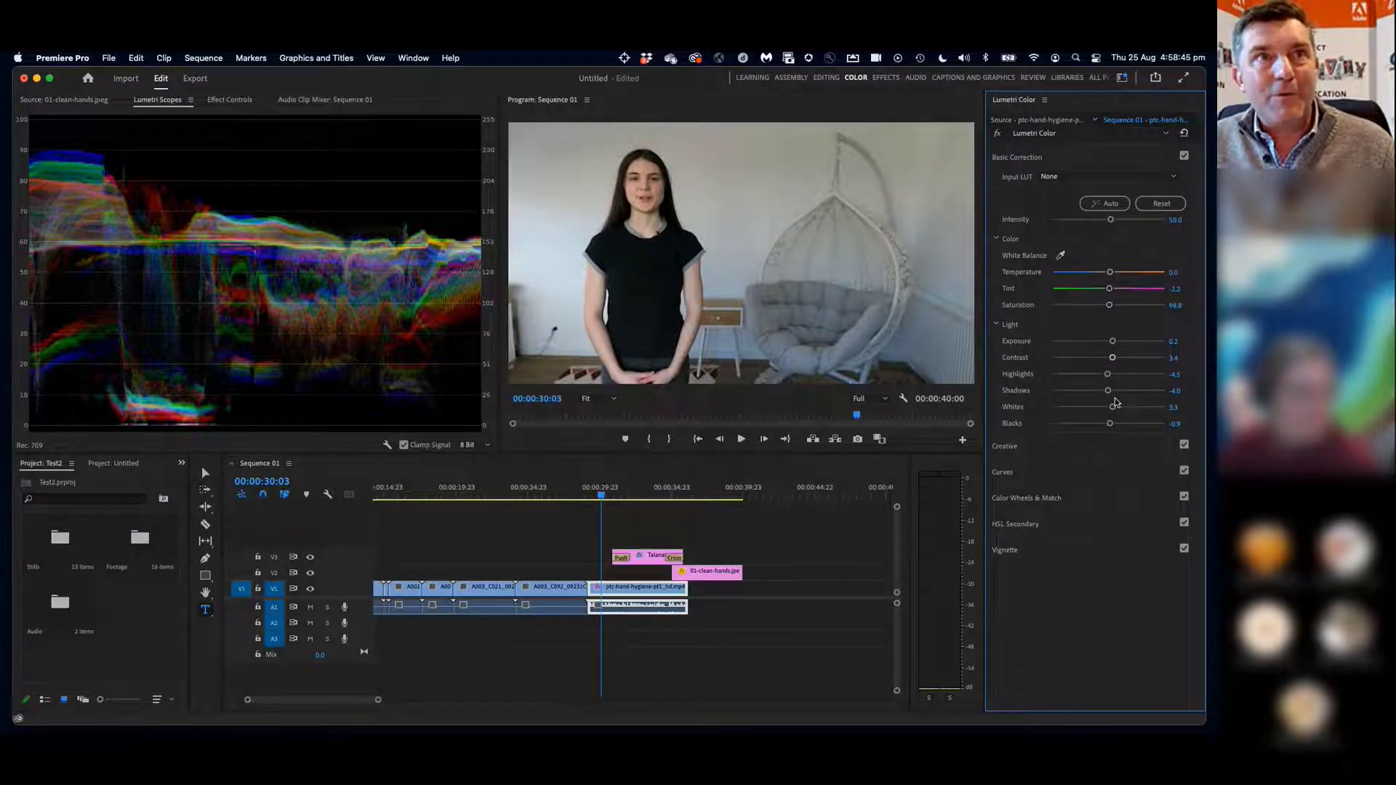
drag(1111, 273, 1125, 307)
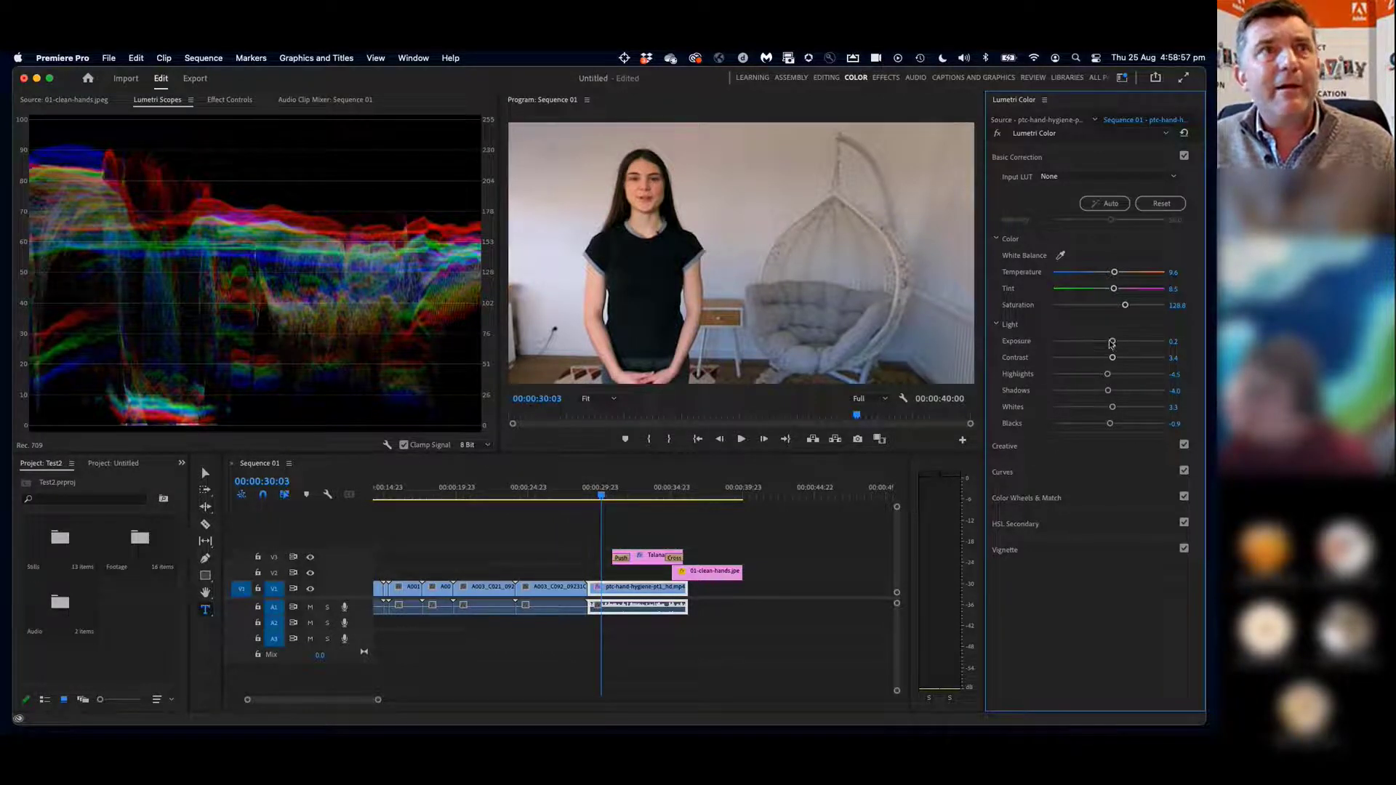
drag(1112, 344, 1113, 378)
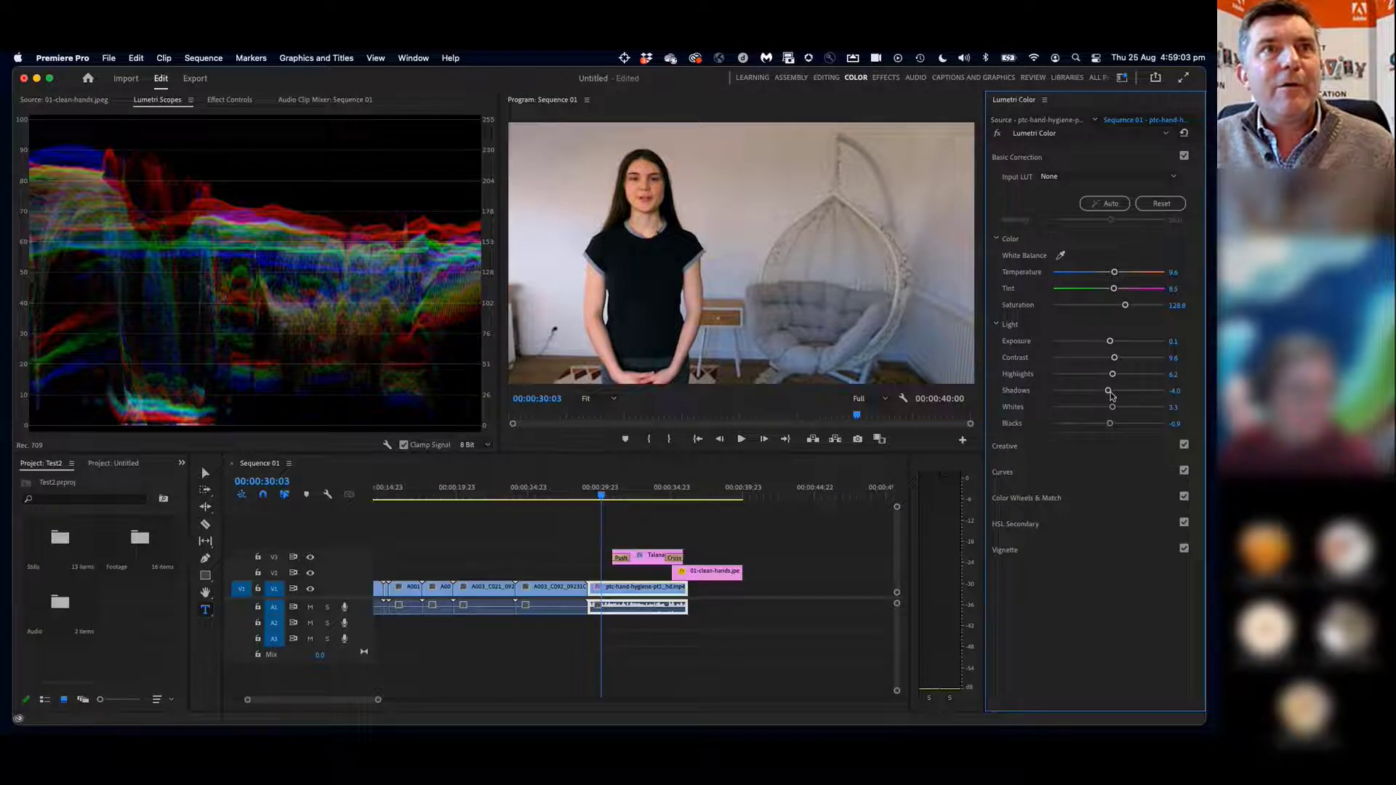
drag(1109, 391, 1110, 391)
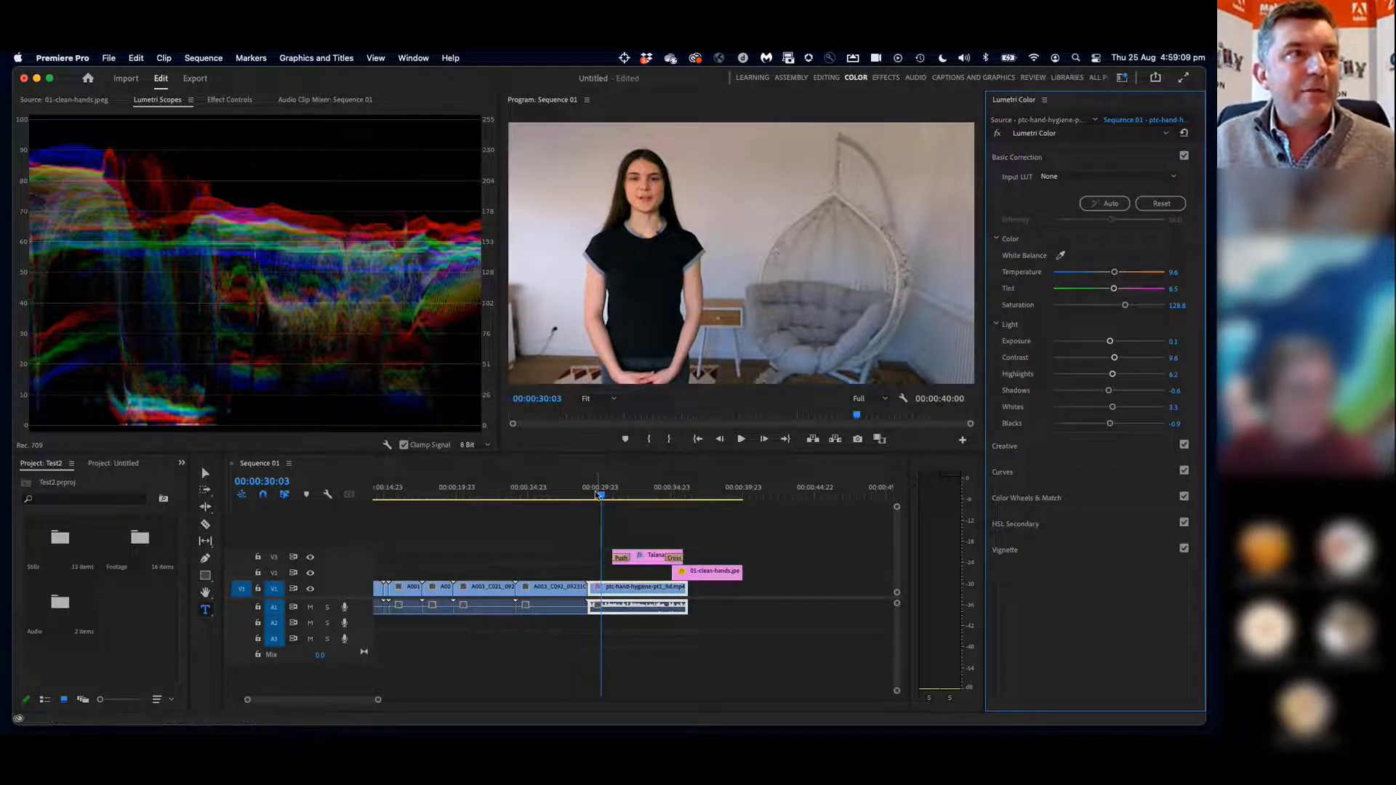
drag(602, 498, 609, 499)
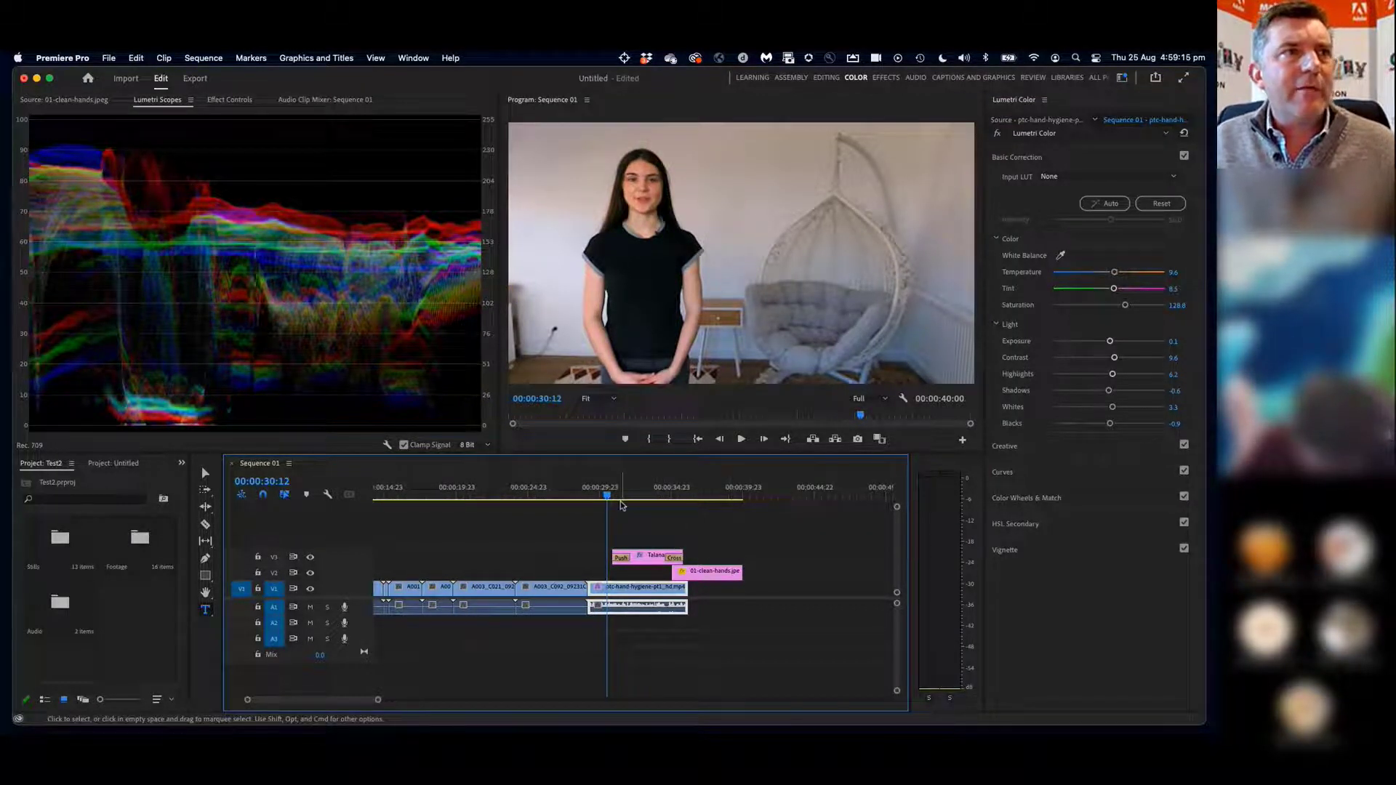
key(space)
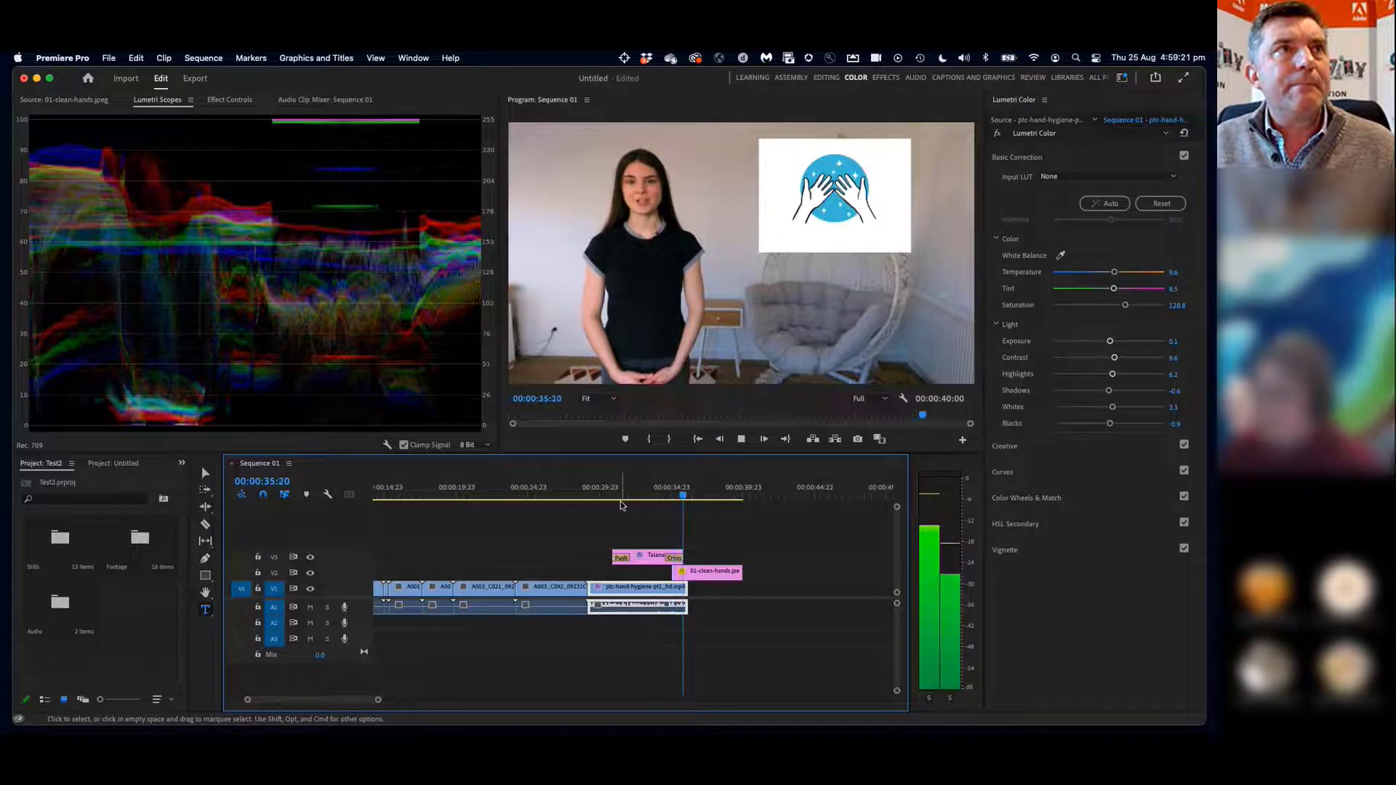
key(space)
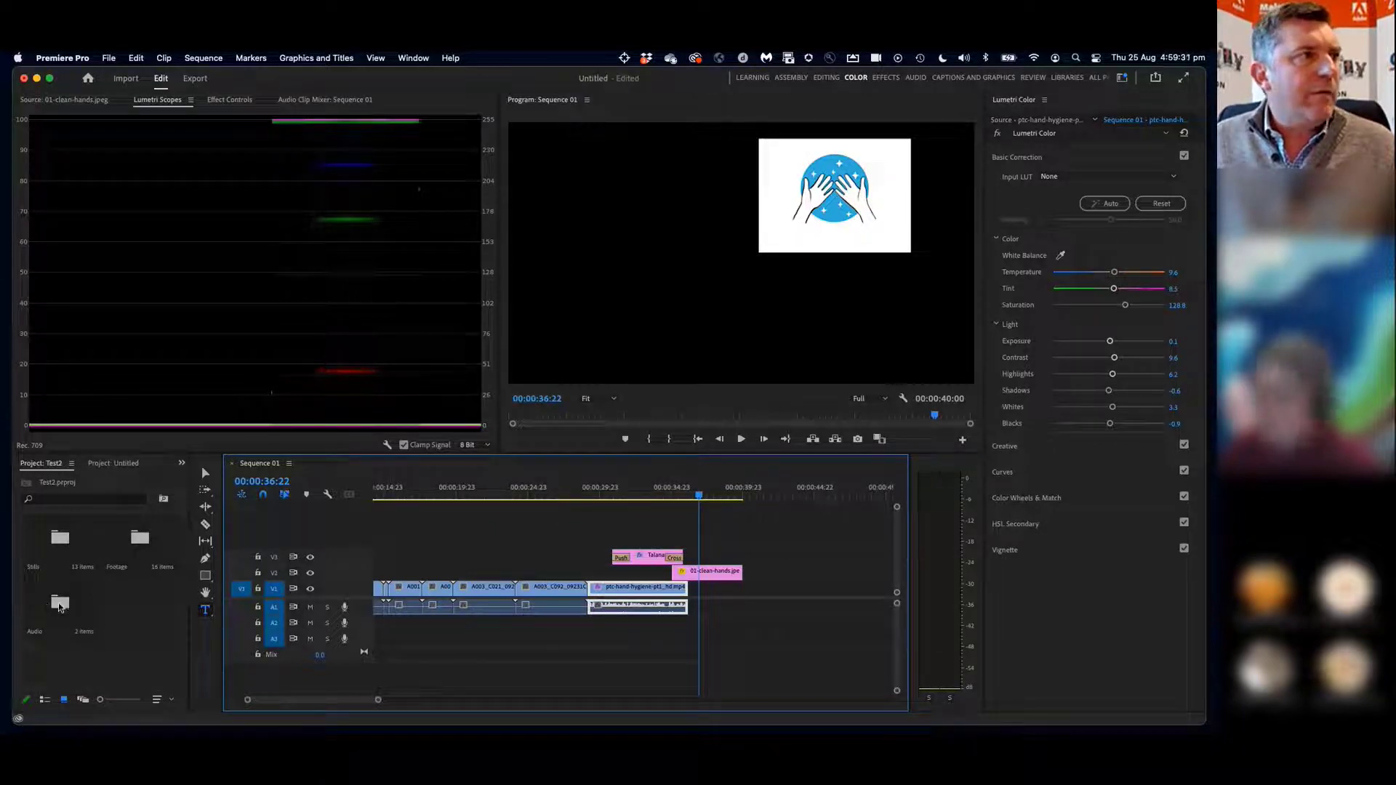
Import the newlands mp3 into the Audio bin and select the new clip
double_click(60, 605)
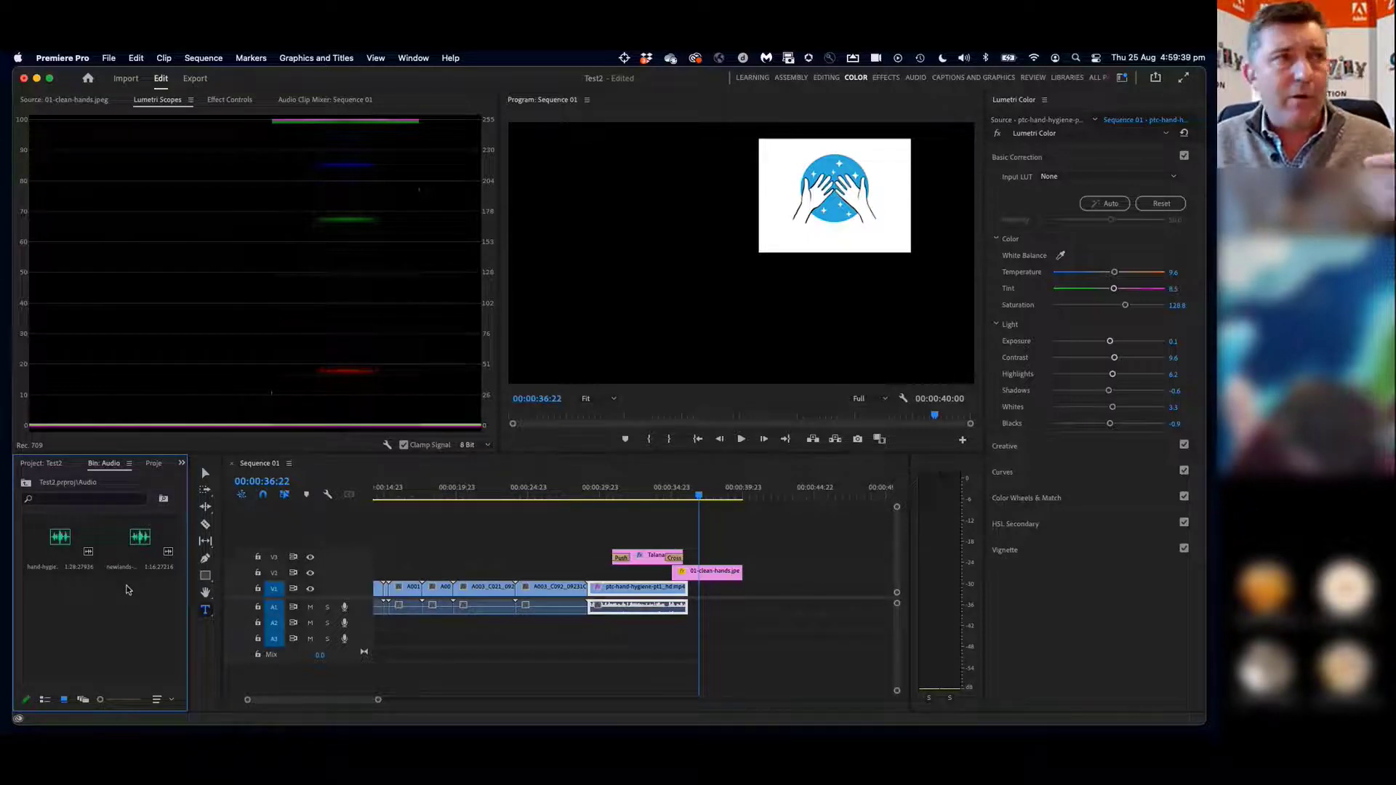
right_click(83, 612)
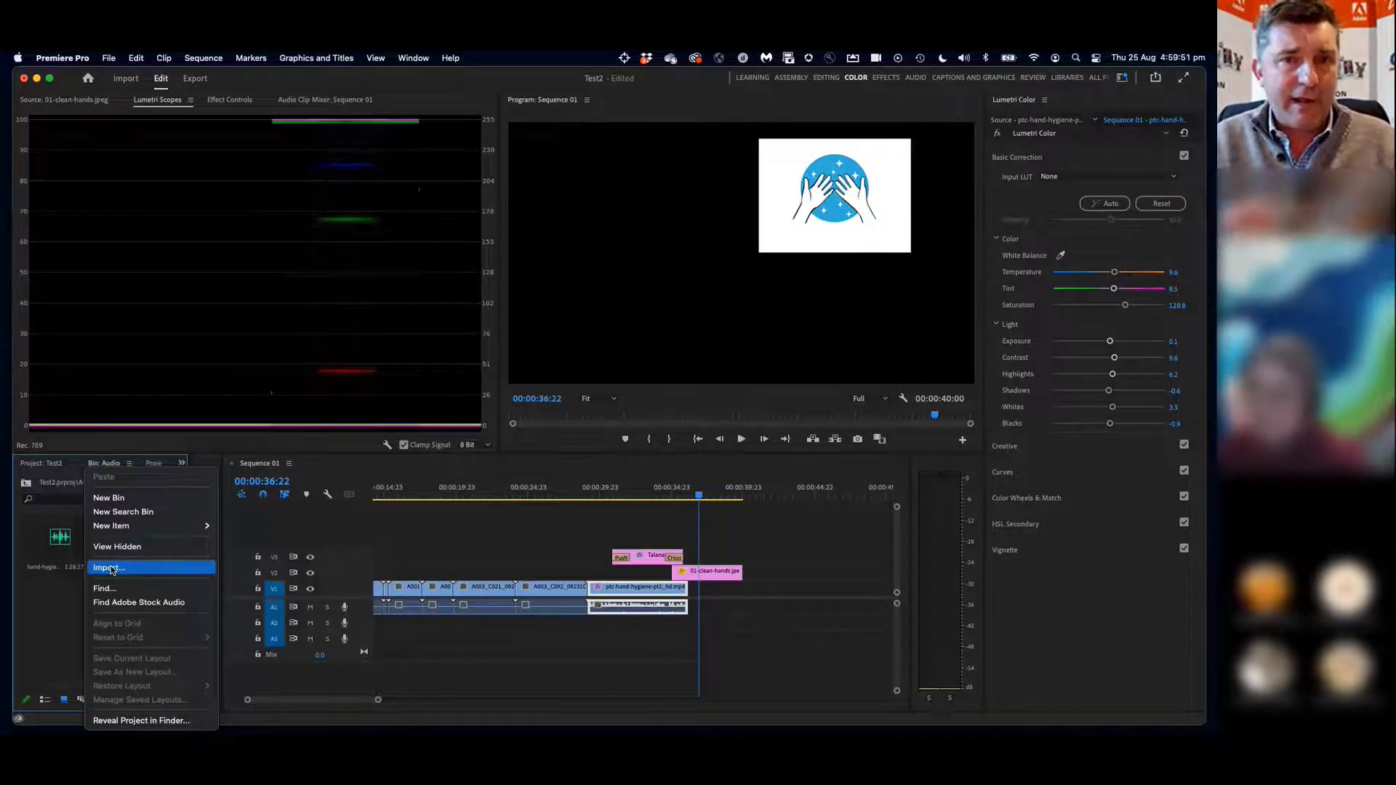
click(69, 615)
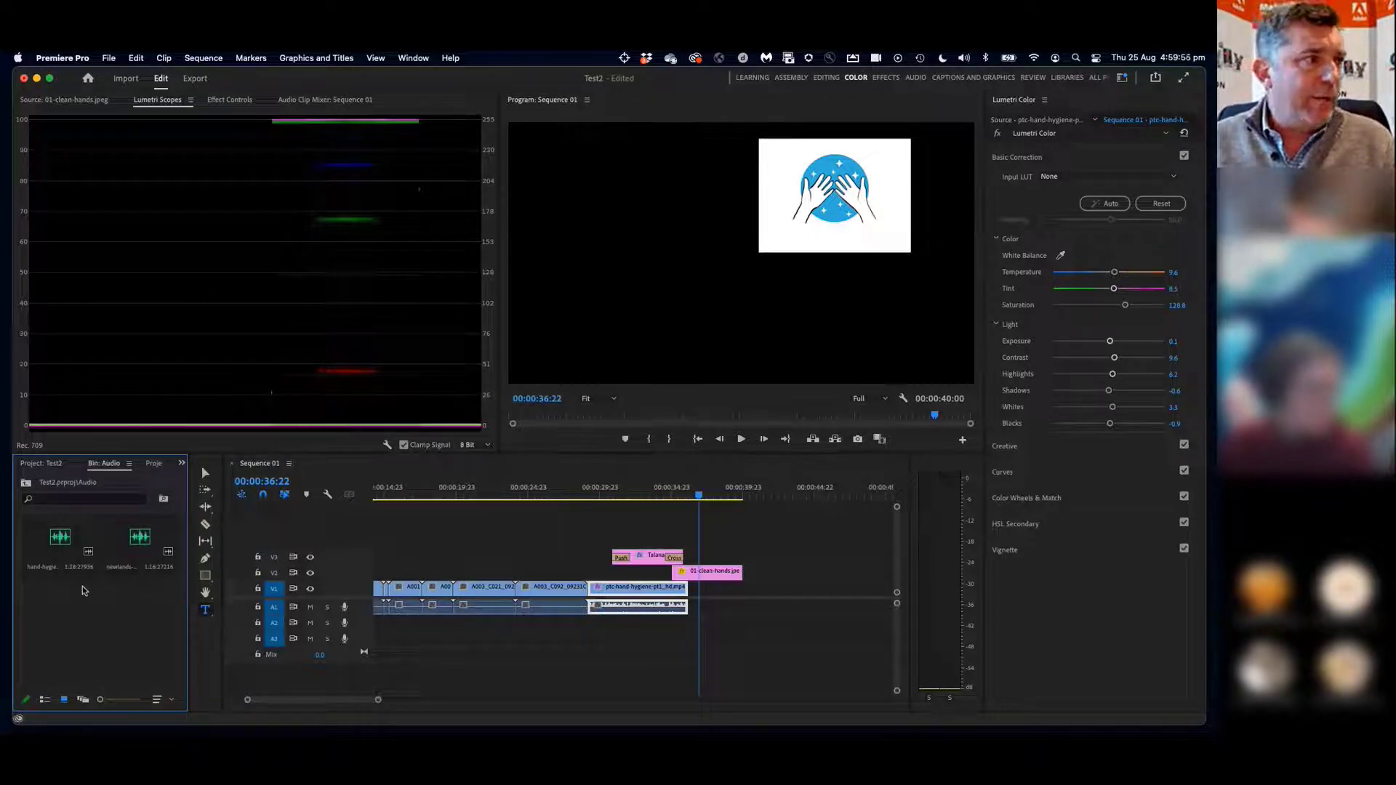
click(135, 542)
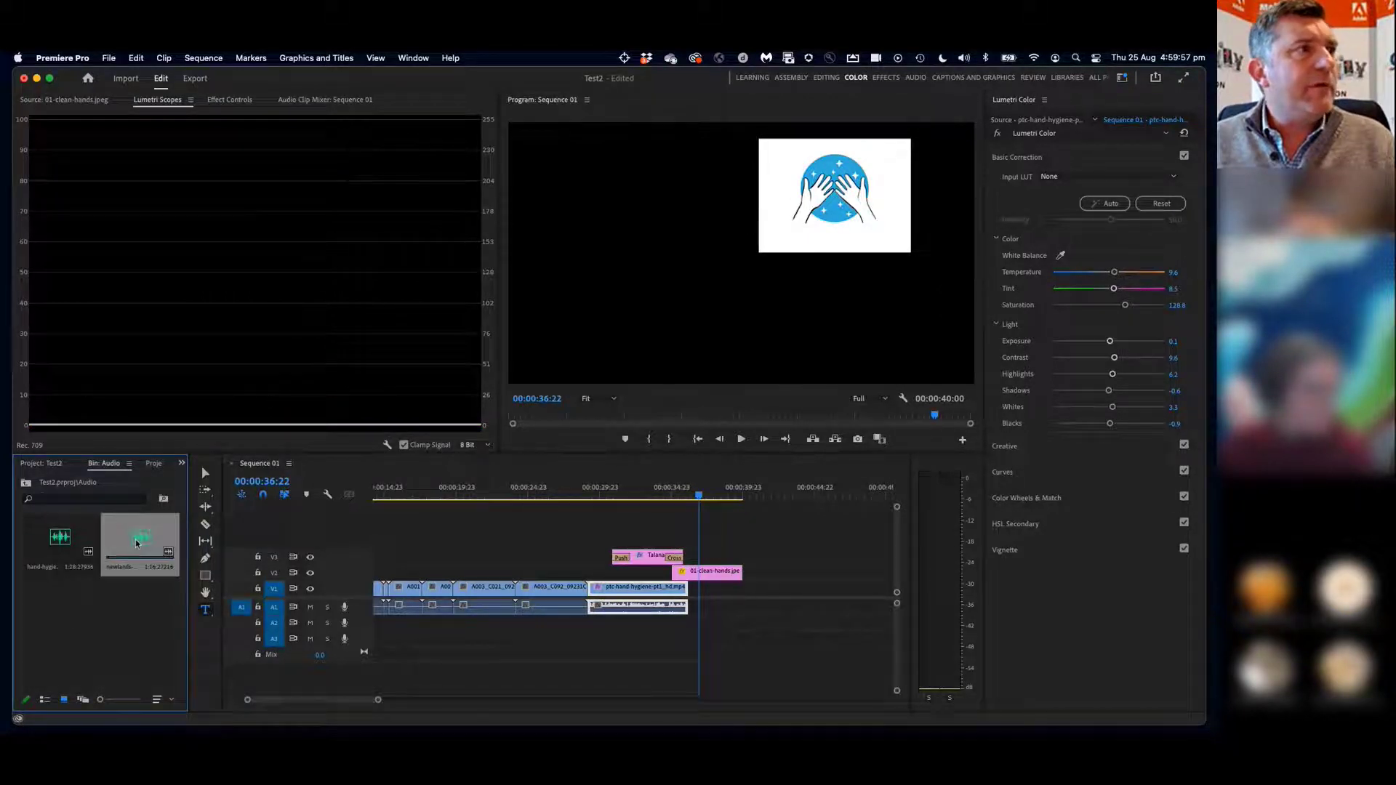
Load newlands-2020_mixdown.mp3 in the Source Monitor and preview its first few seconds
double_click(136, 539)
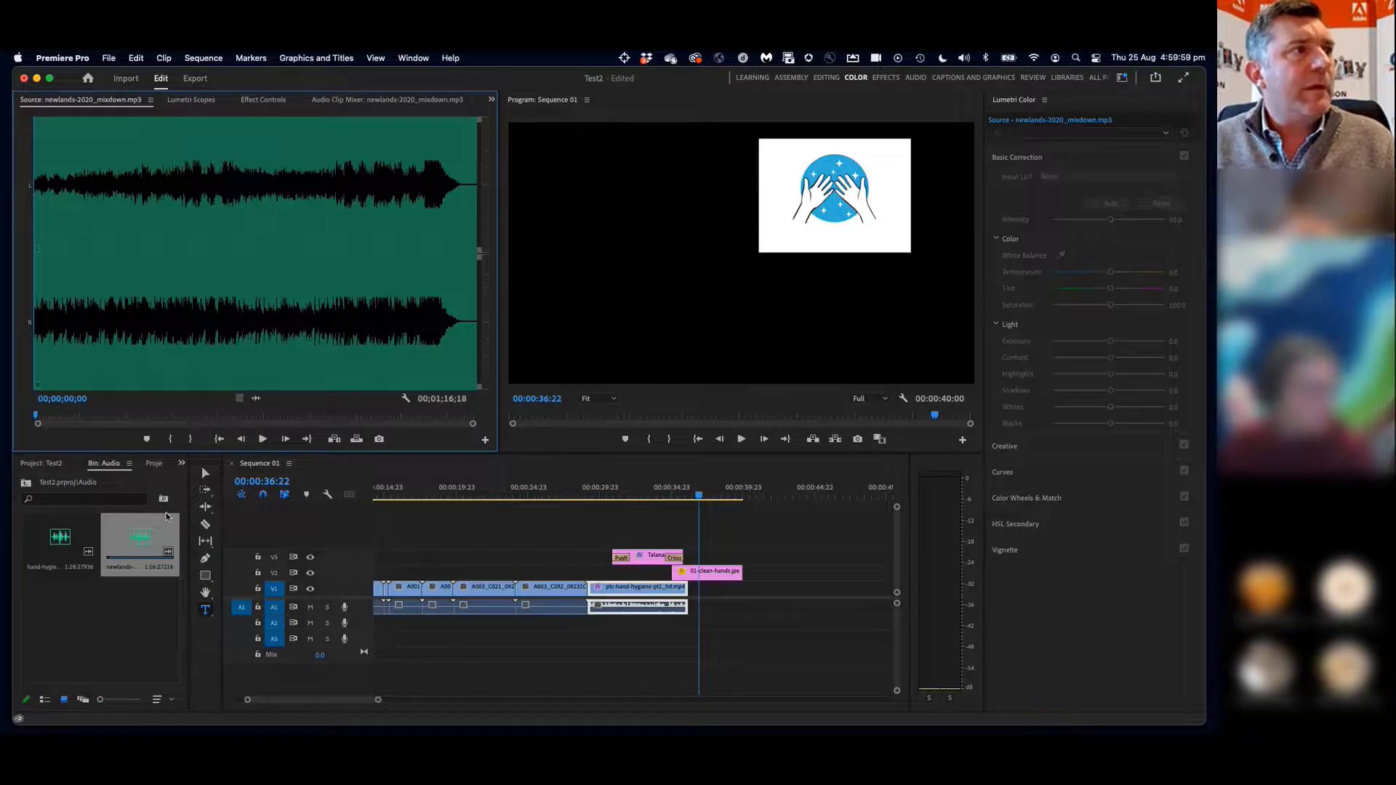
click(263, 440)
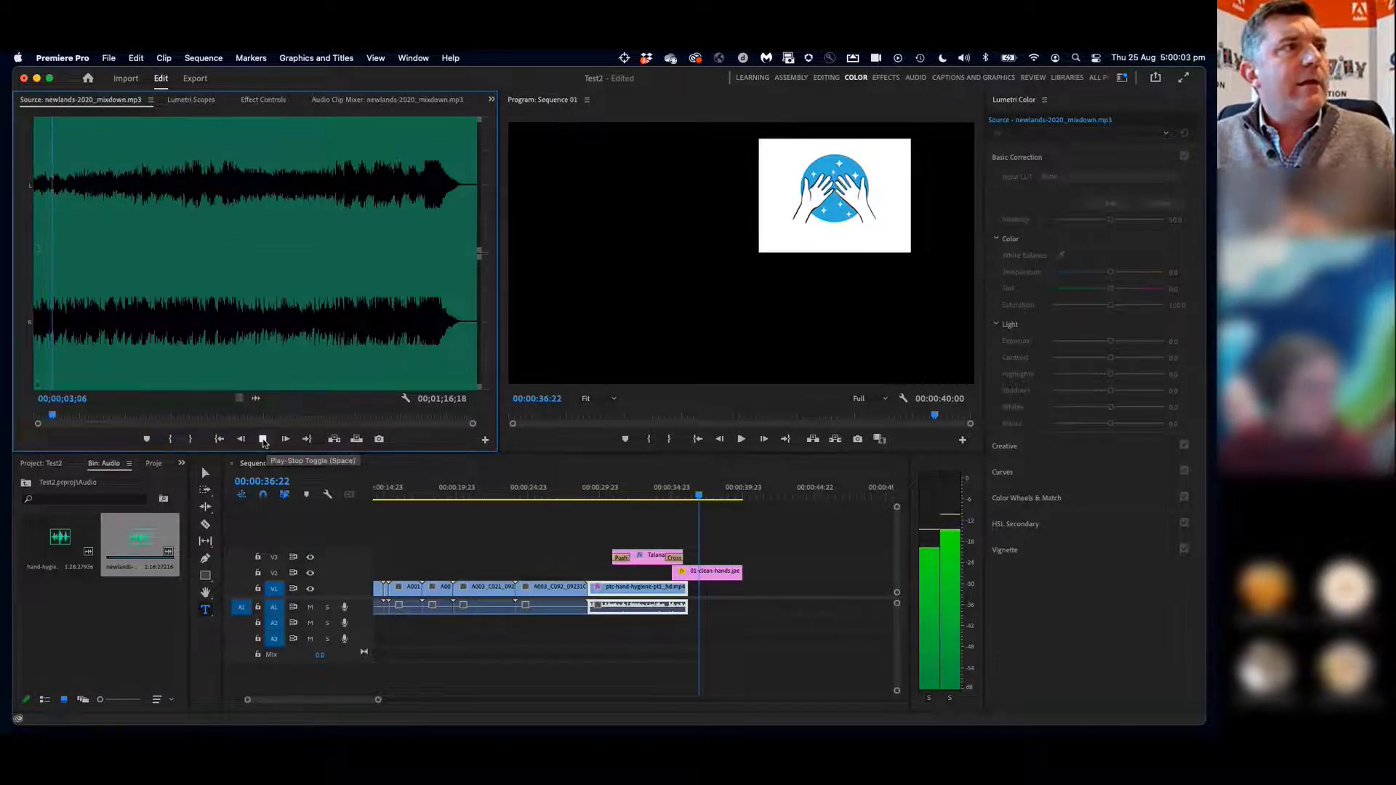
click(263, 440)
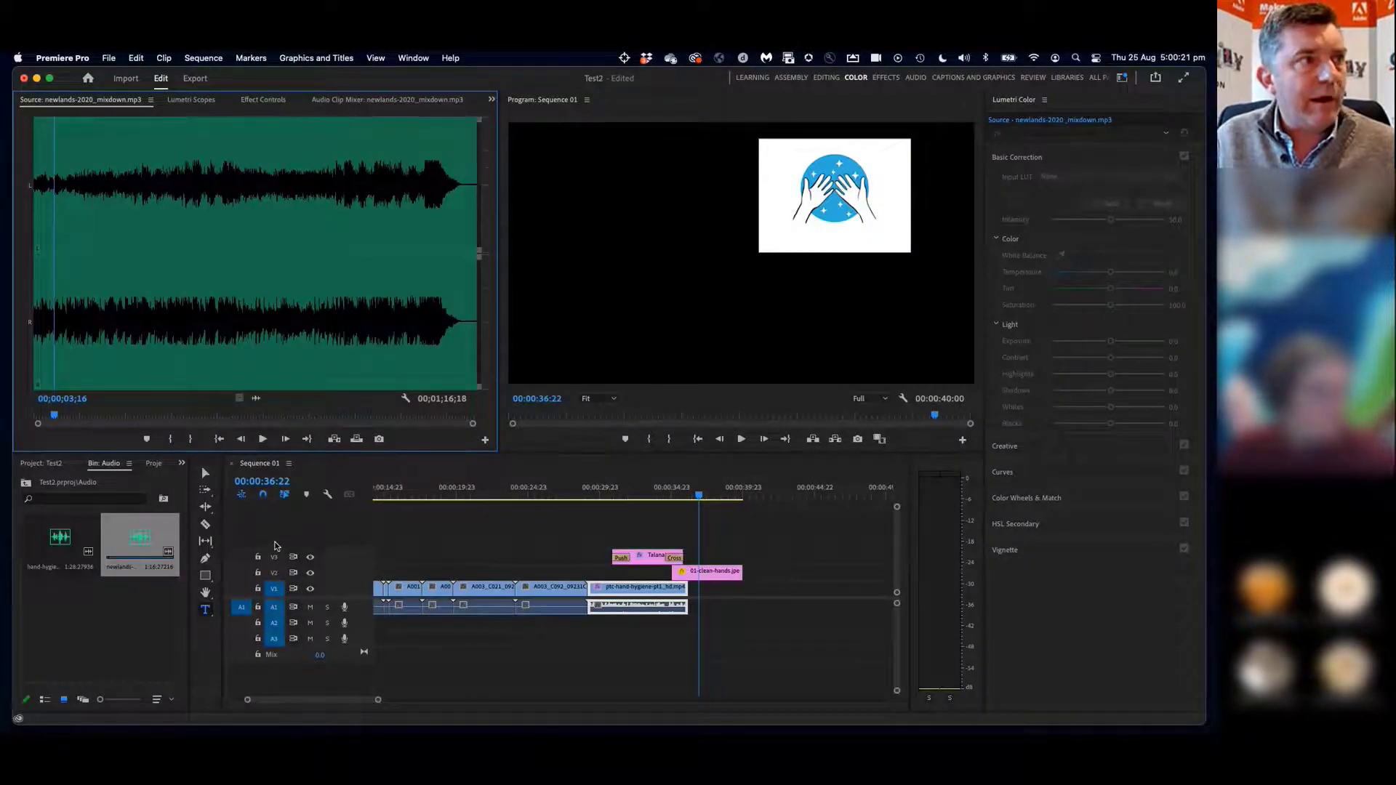
Add one video and one audio track to Sequence 01, creating V4 and A4
right_click(275, 546)
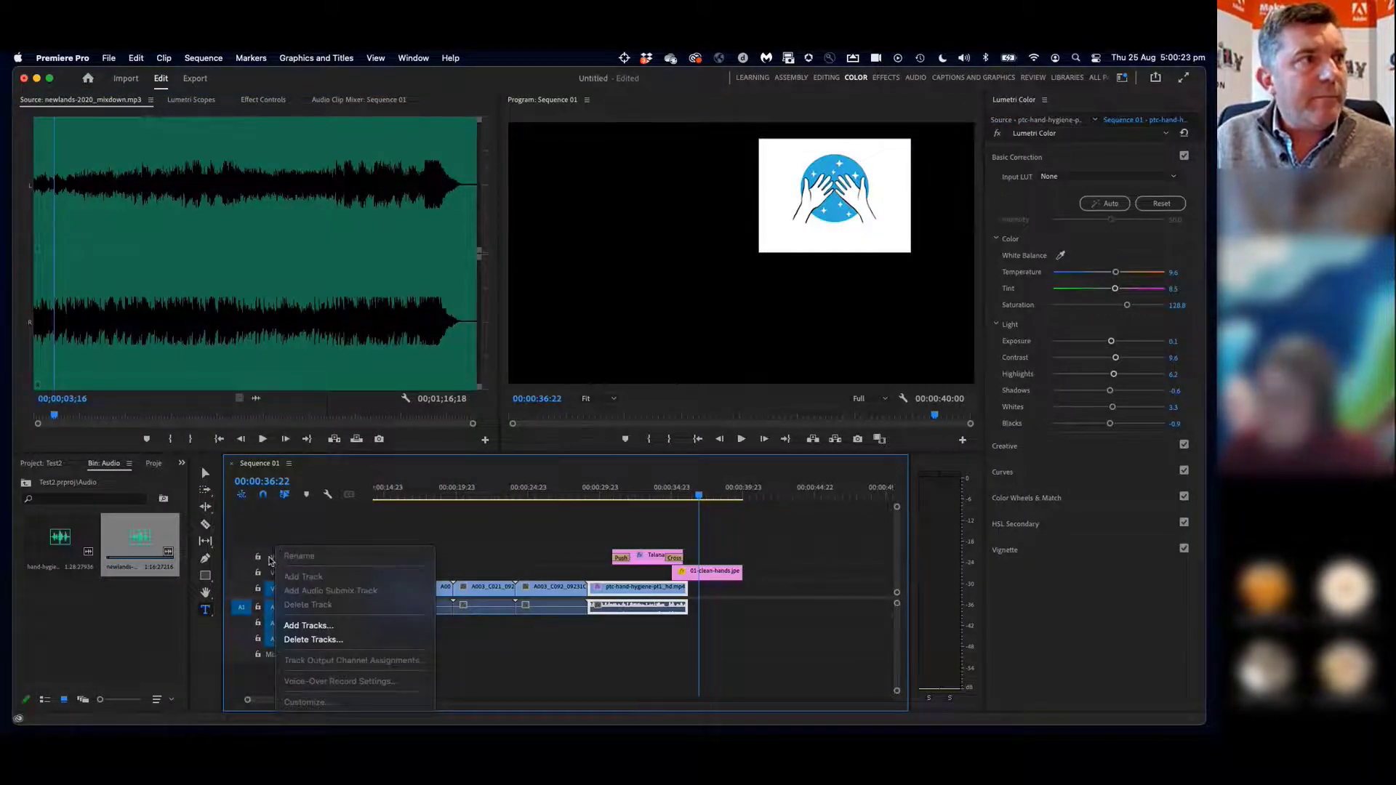
click(302, 627)
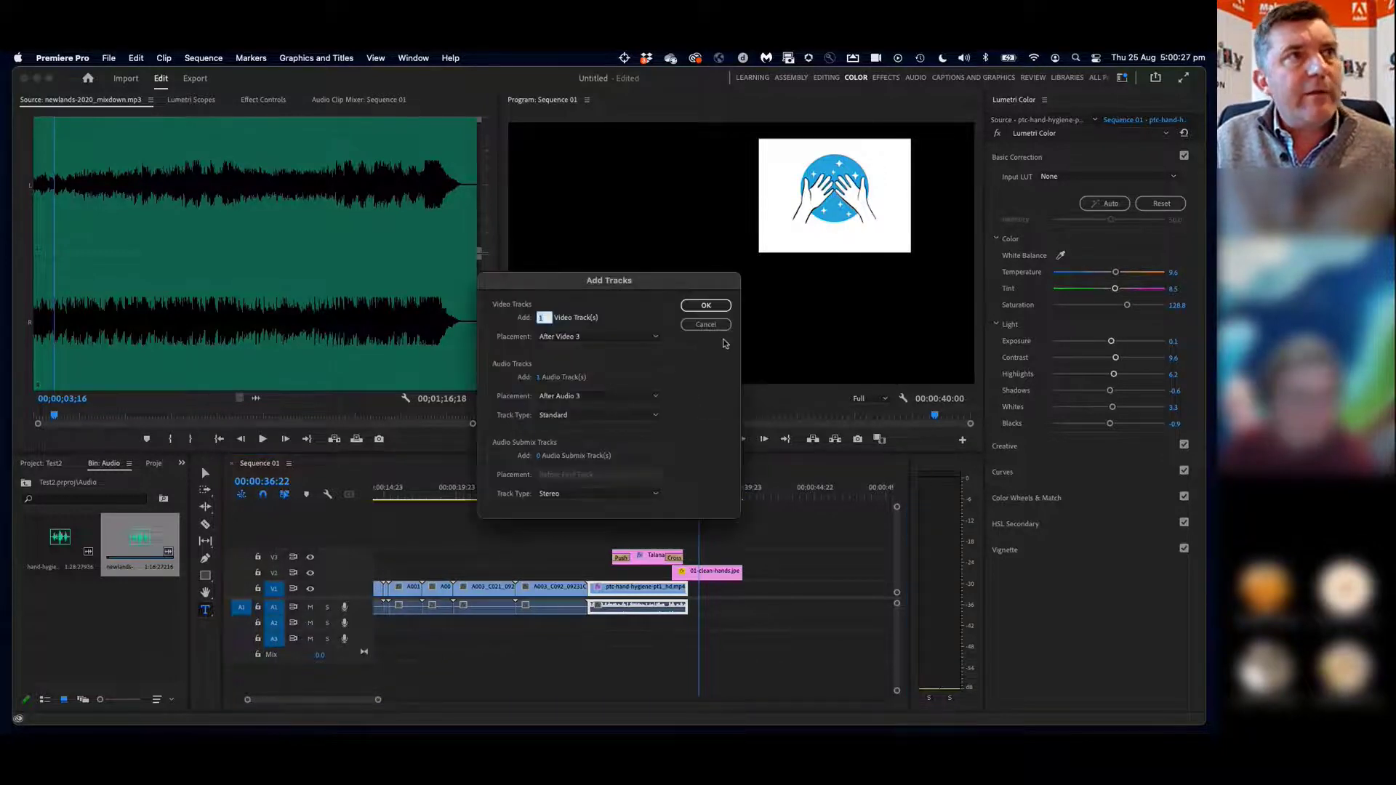
click(706, 306)
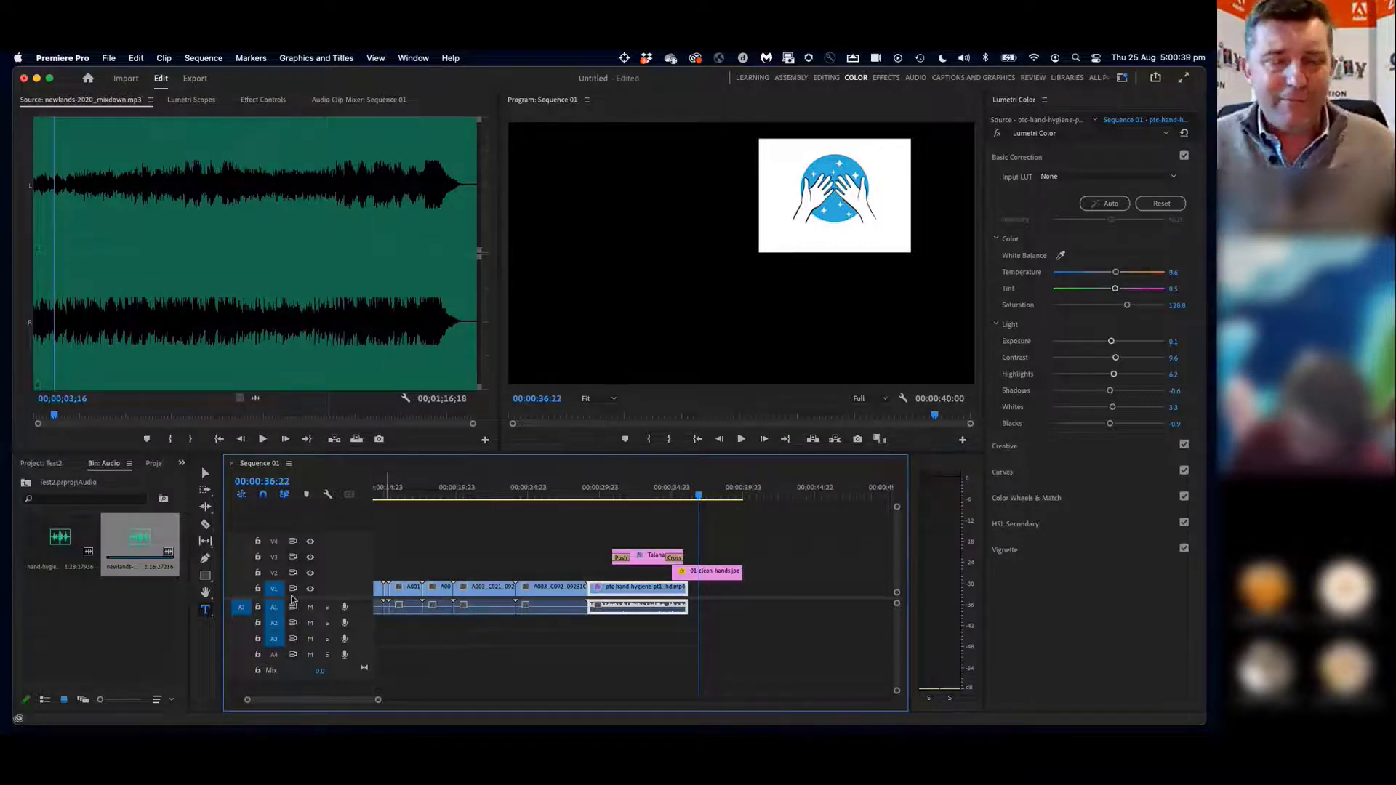
click(407, 660)
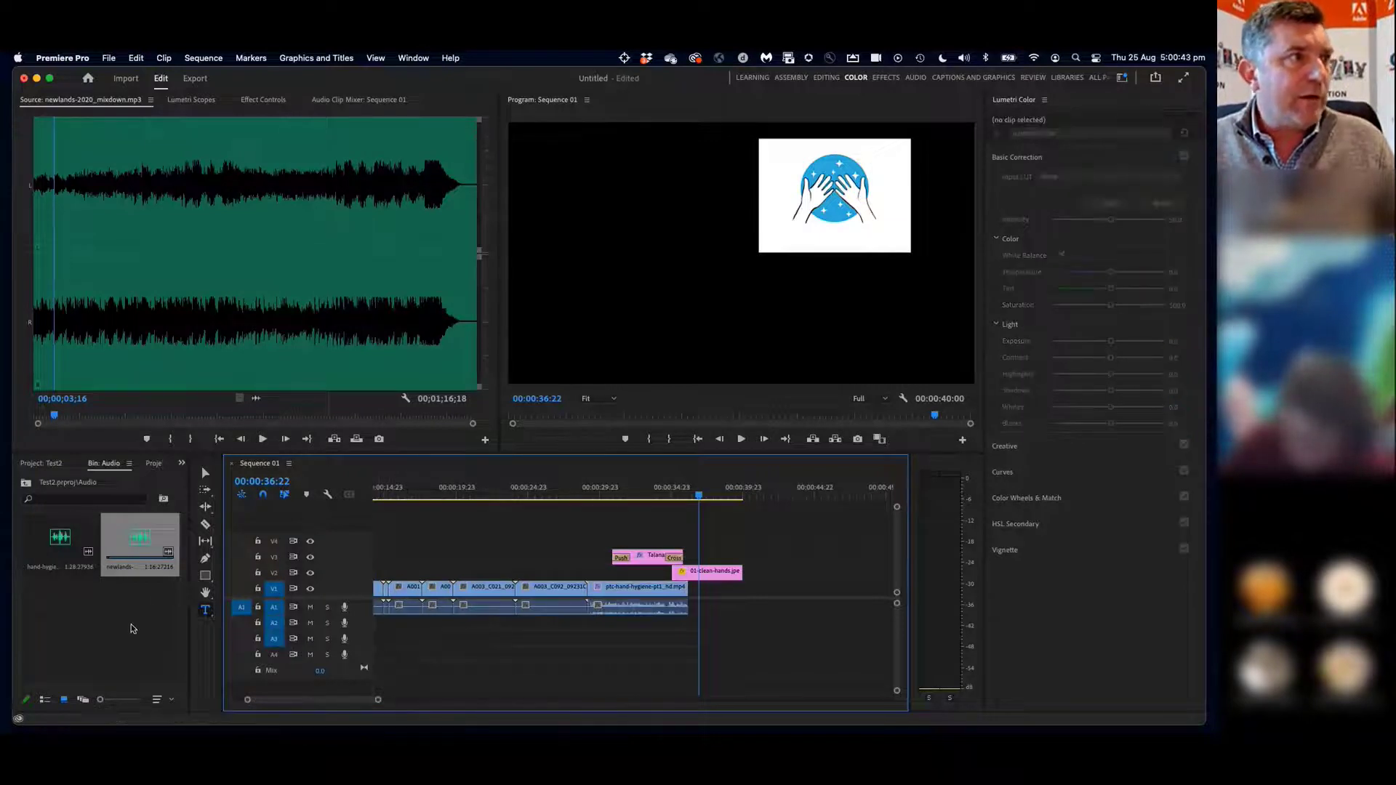
click(132, 627)
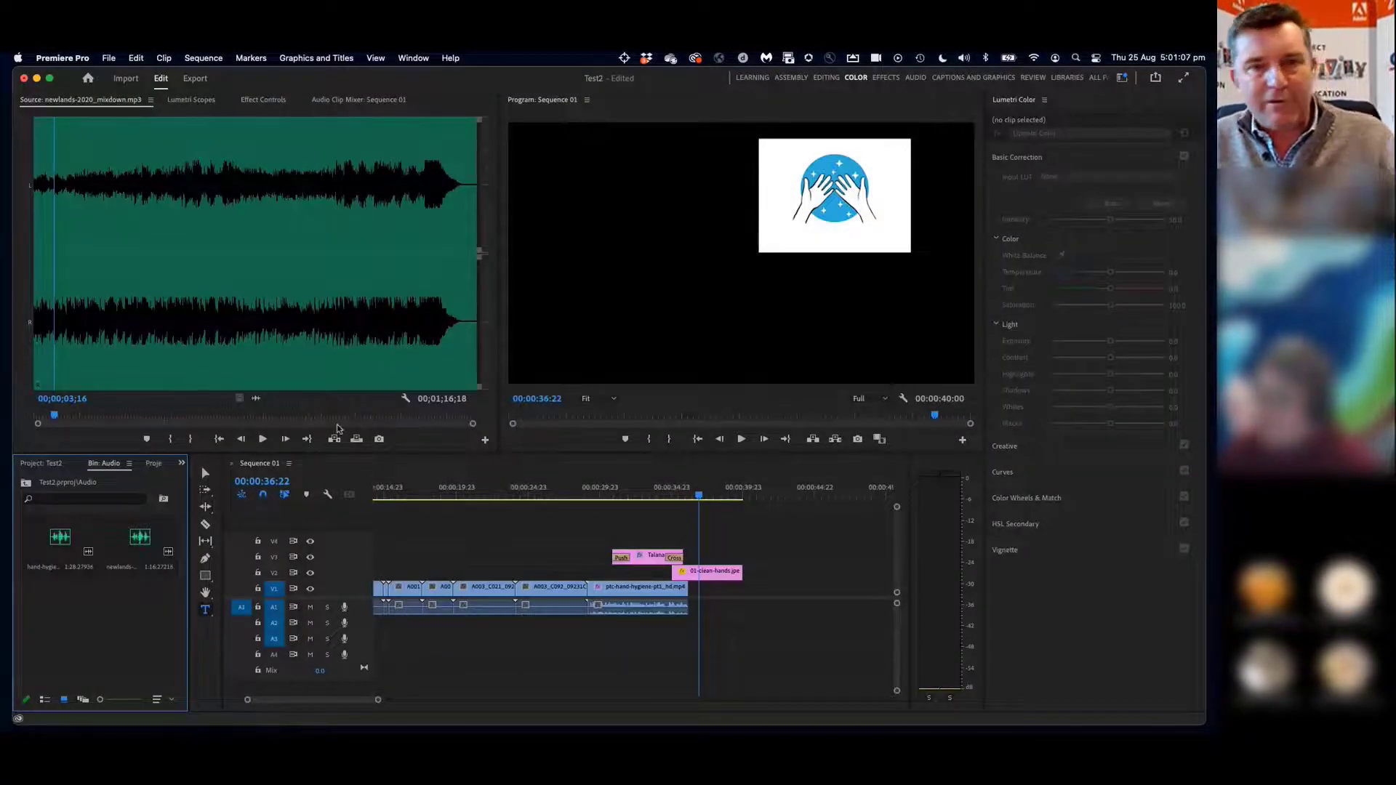
mouse_move(647, 717)
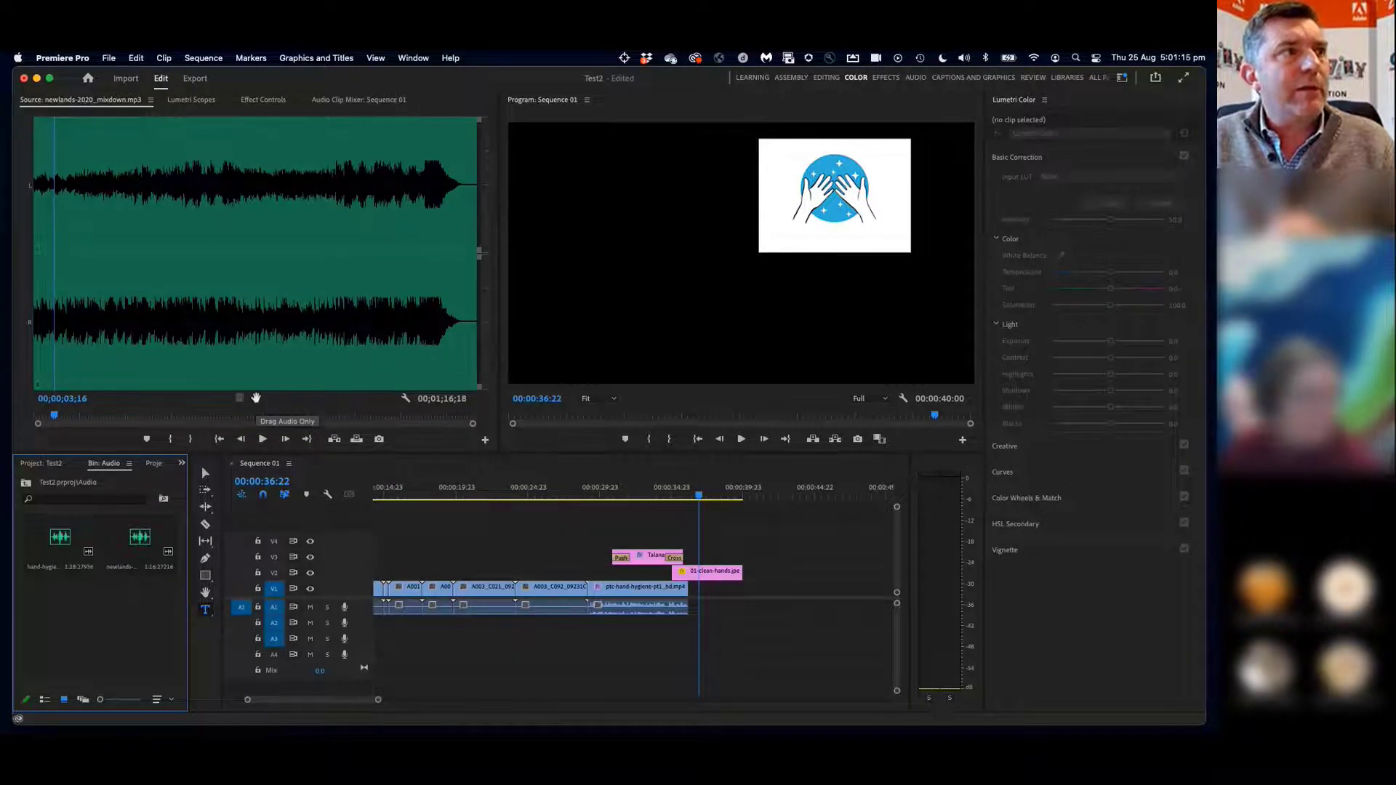
drag(256, 398, 598, 631)
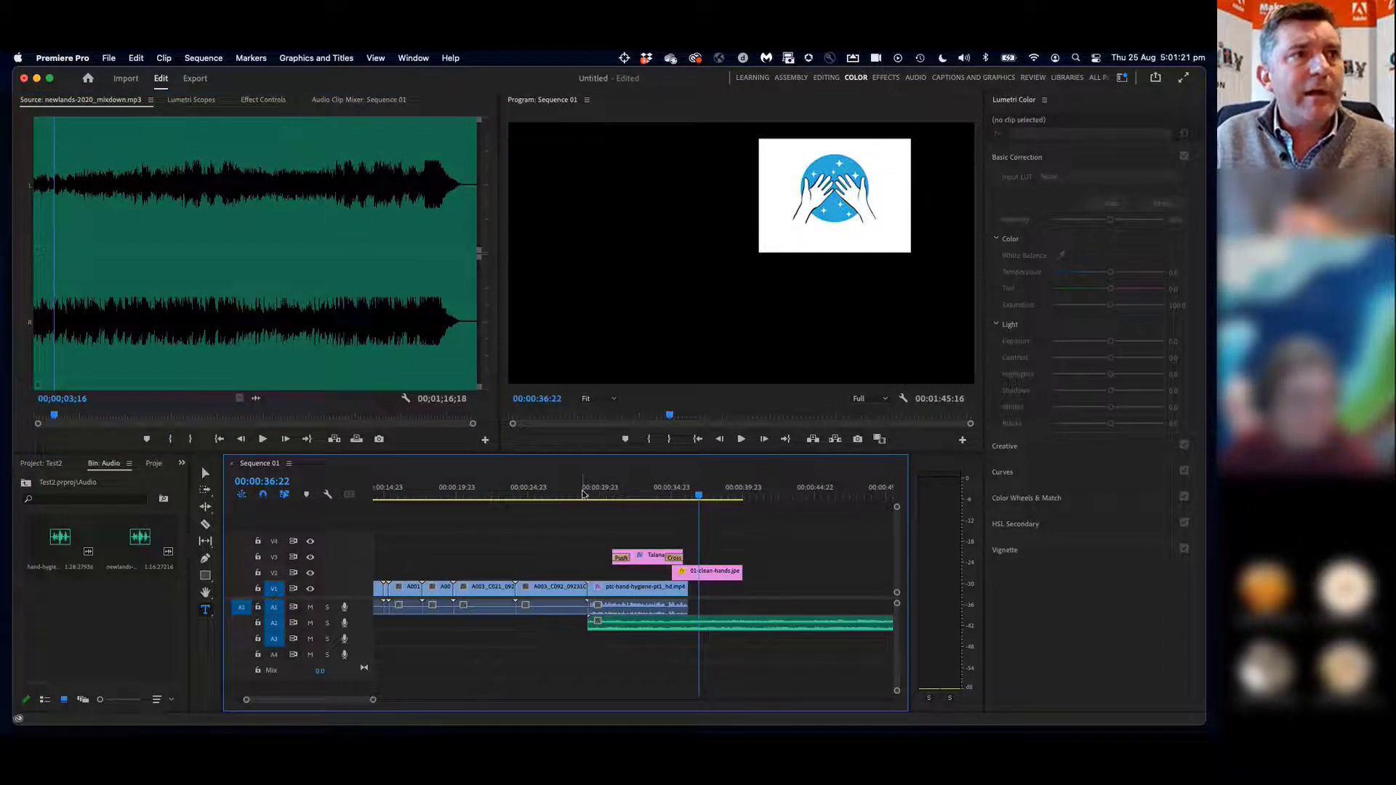
click(583, 494)
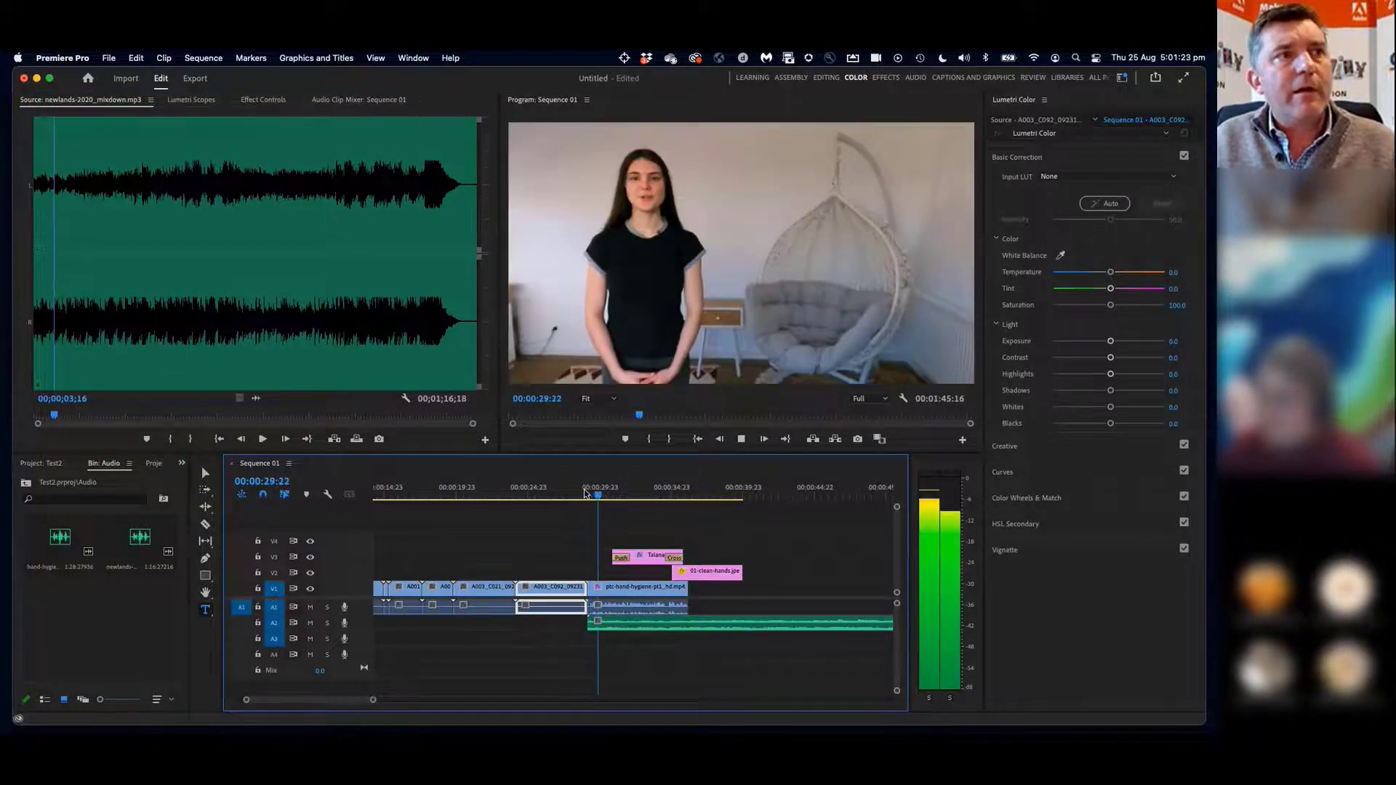
key(space)
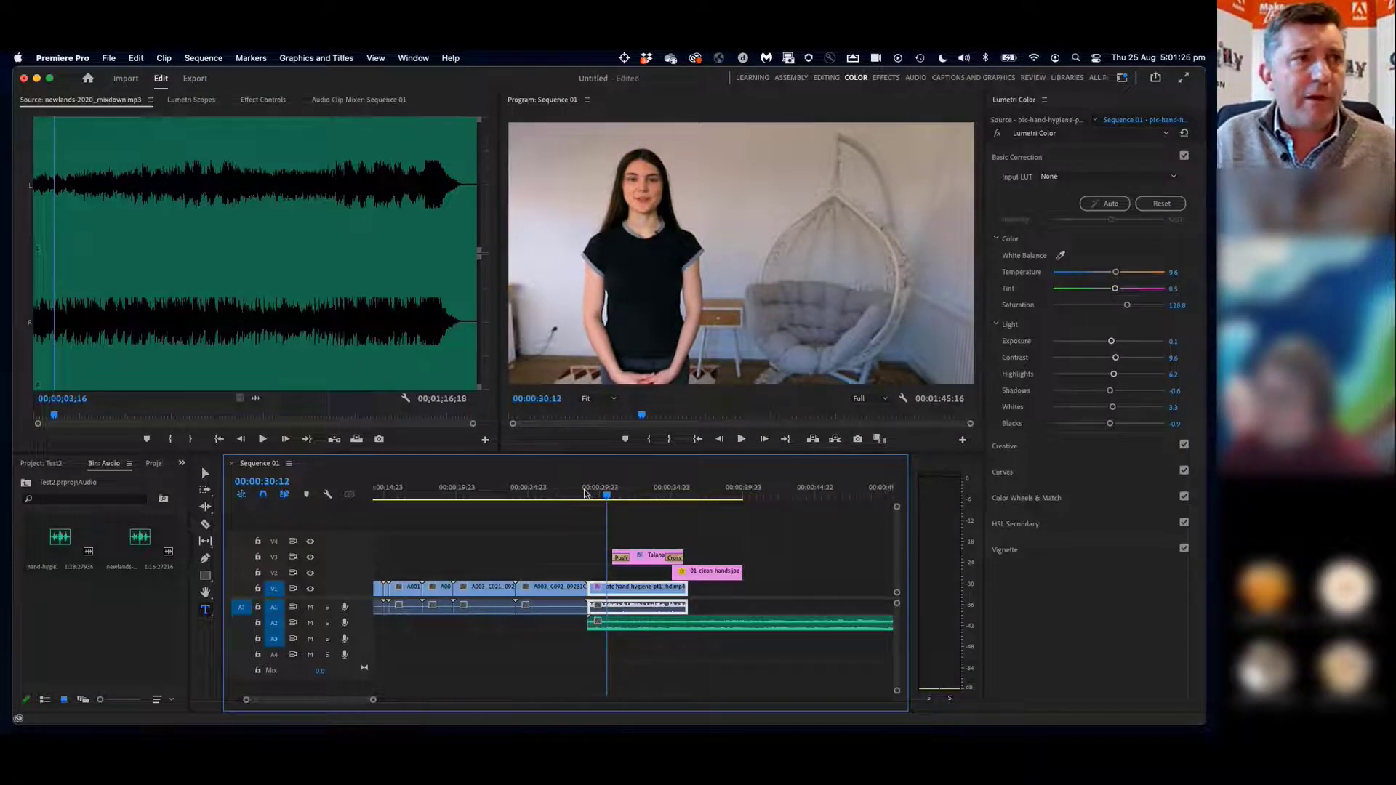
key(space)
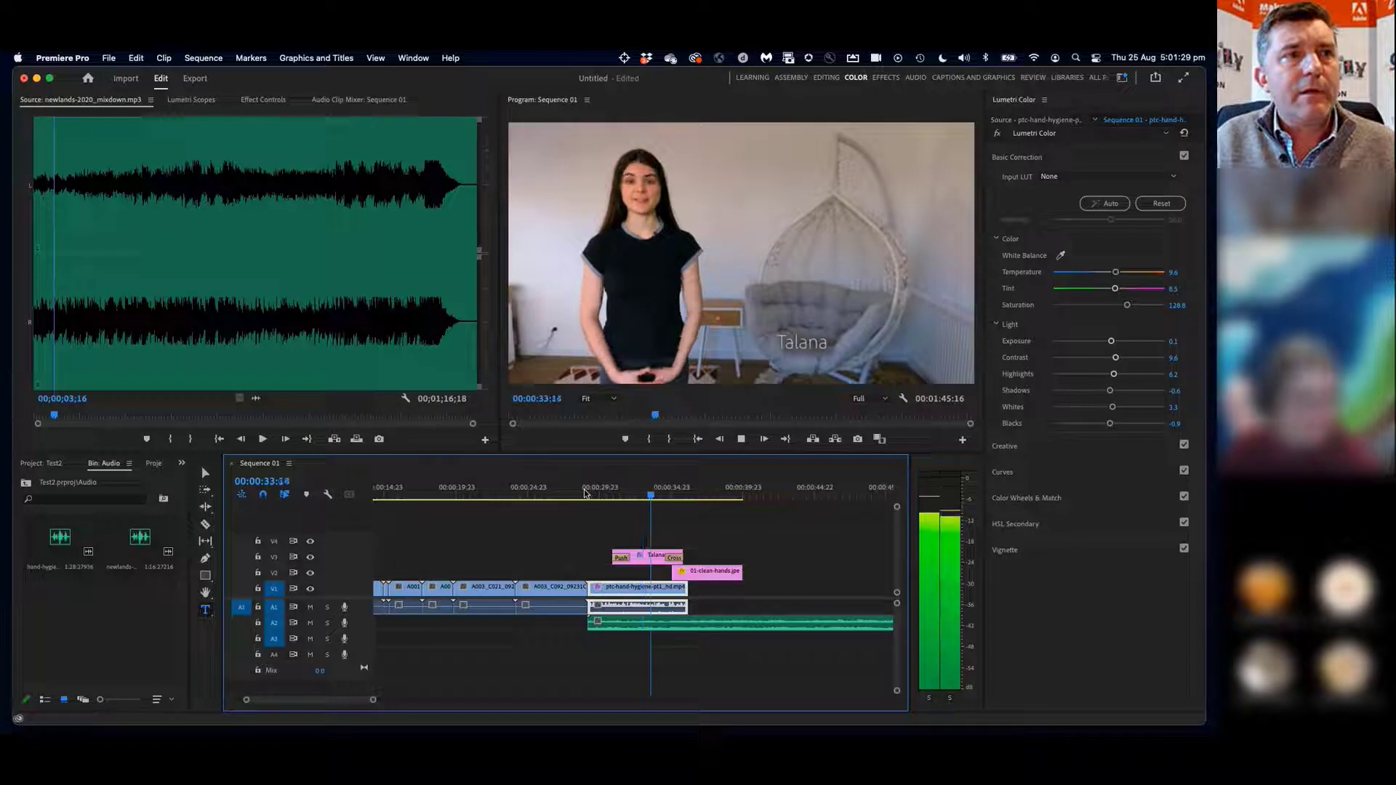
key(space)
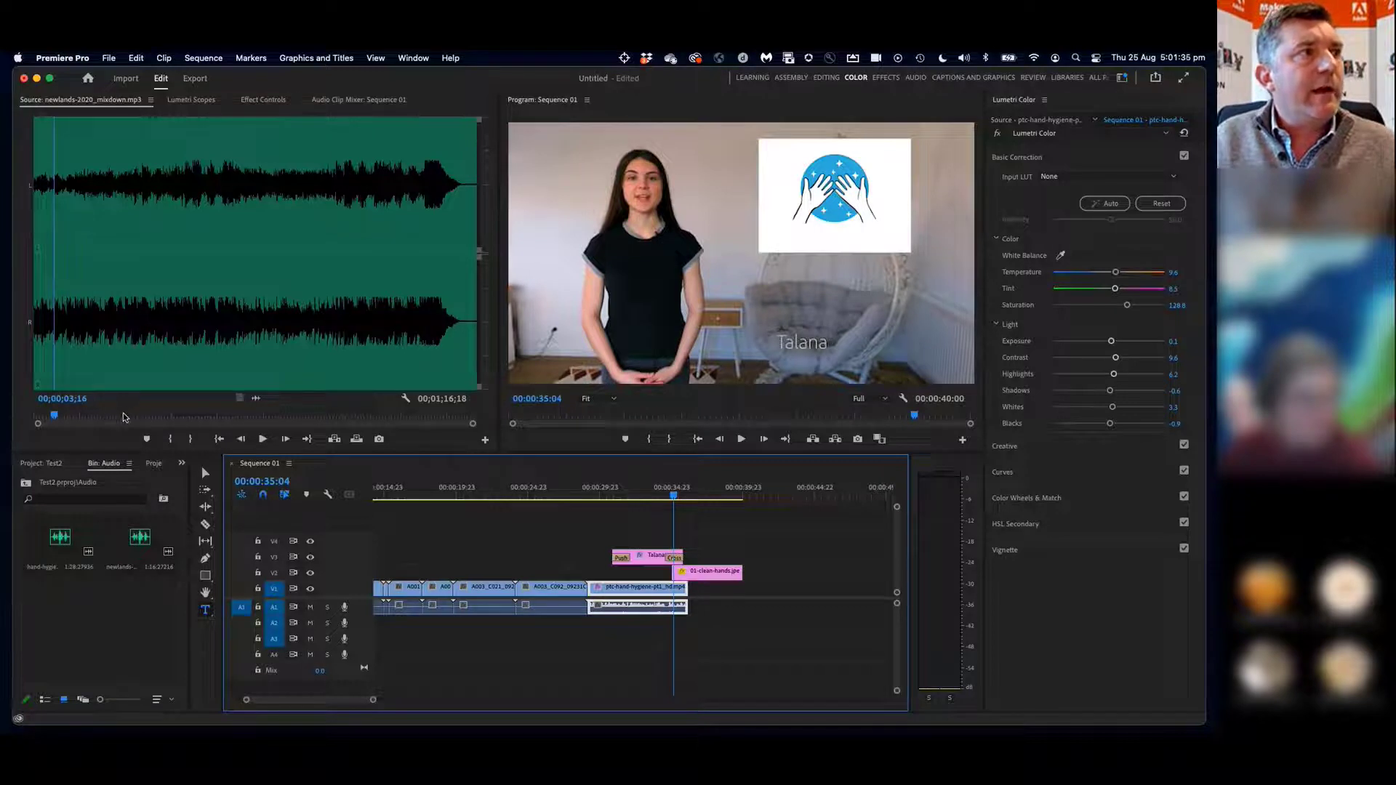
Cue the music at 00;00;11;28 and drop its audio onto A2 beneath the presenter clip
click(103, 417)
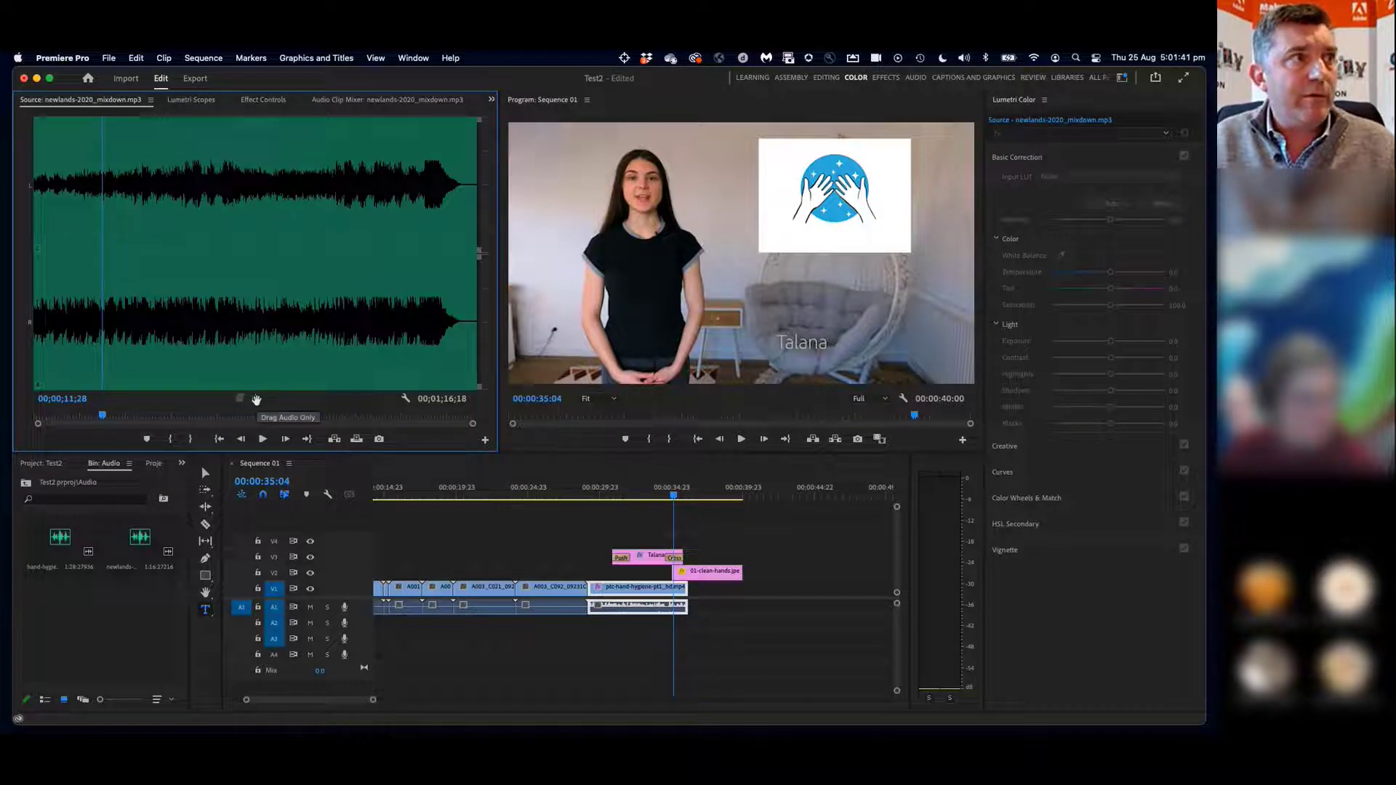
drag(258, 401, 591, 630)
click(561, 494)
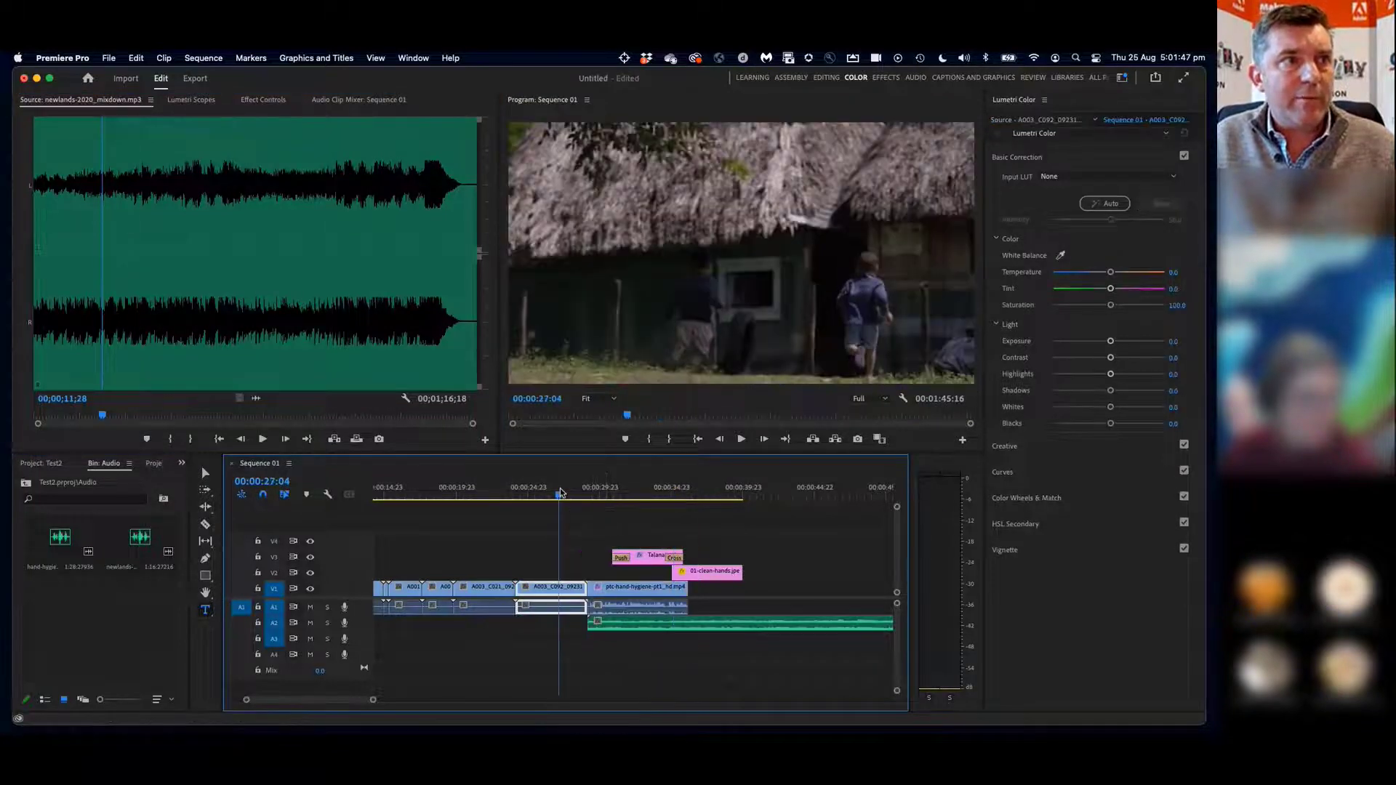
Play the sequence with the music, then return the playhead to the presenter clip's start
key(space)
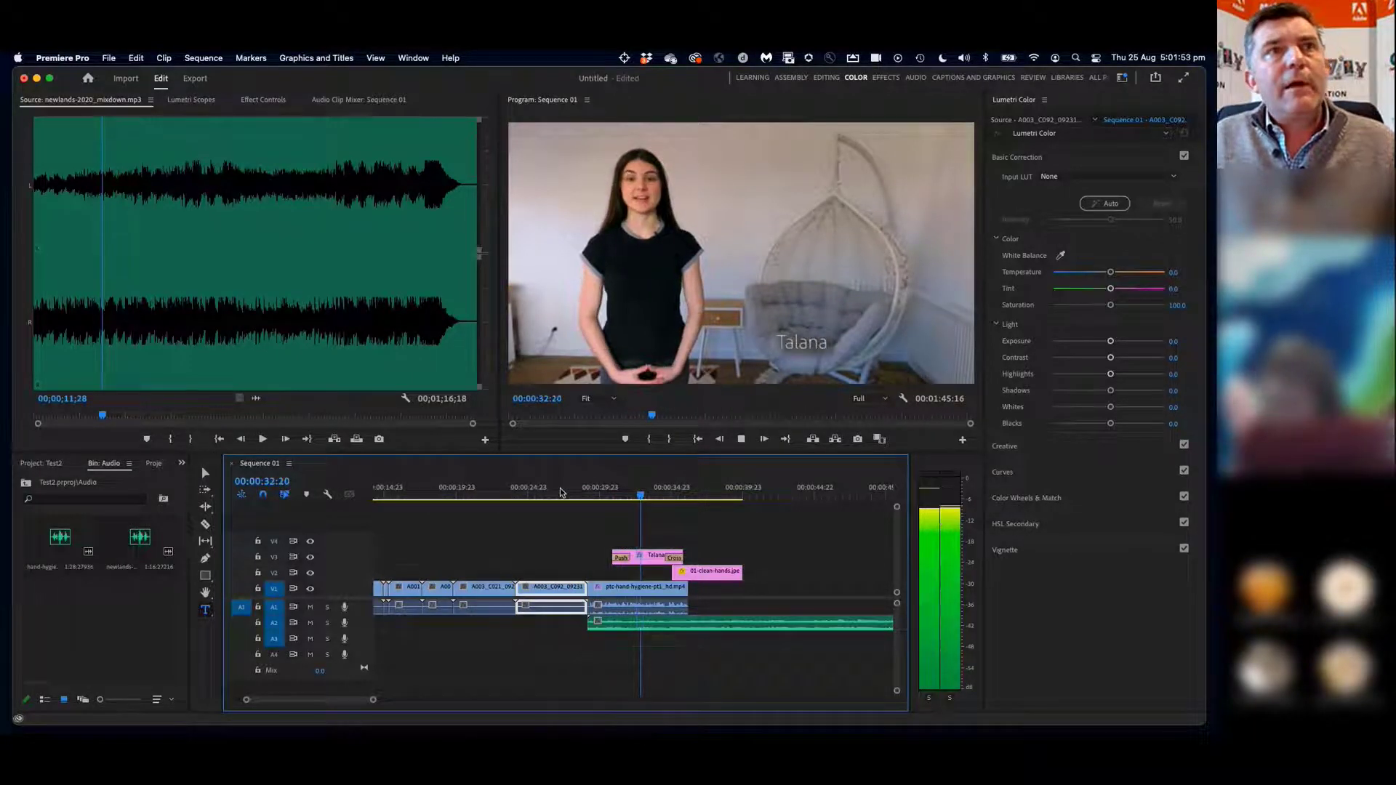
key(space)
click(605, 495)
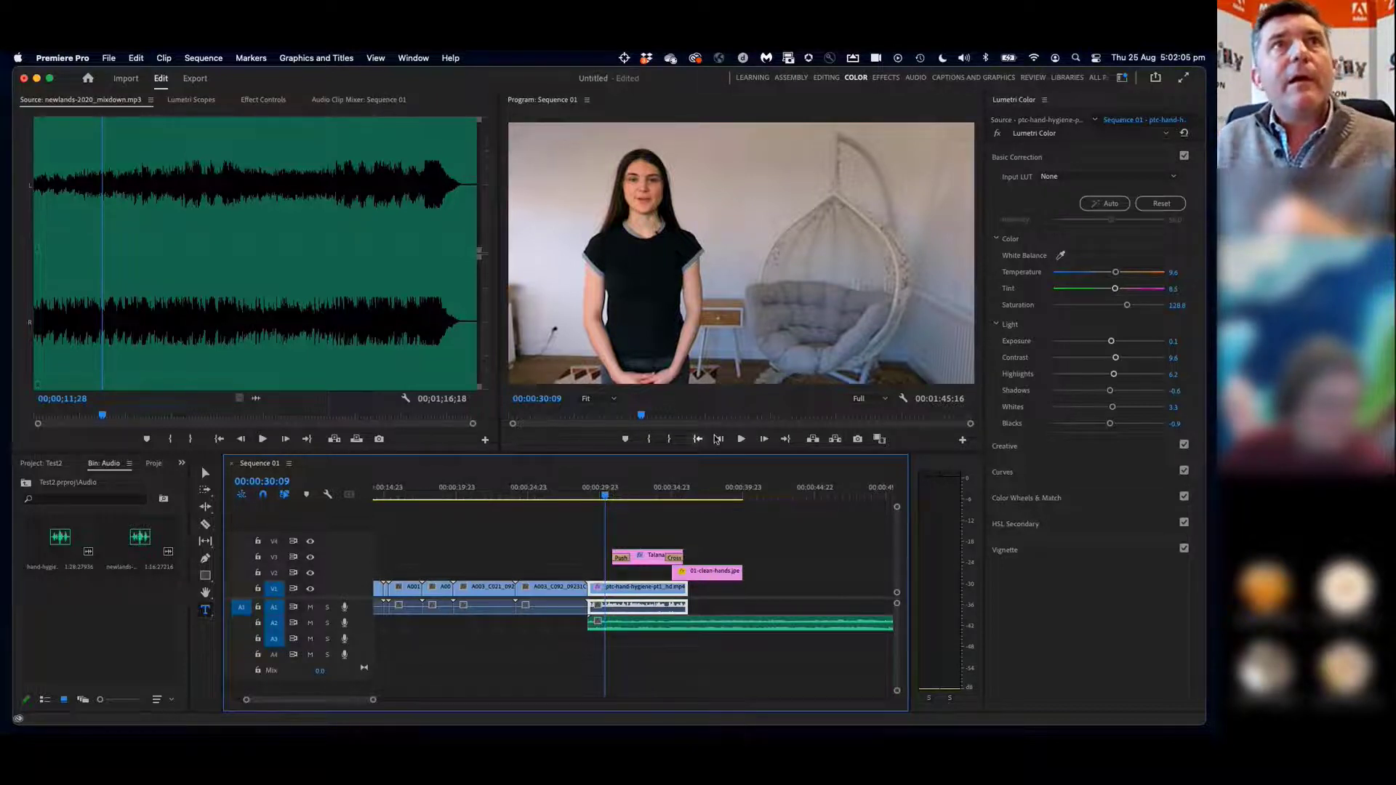
Return to the Editing workspace
click(827, 77)
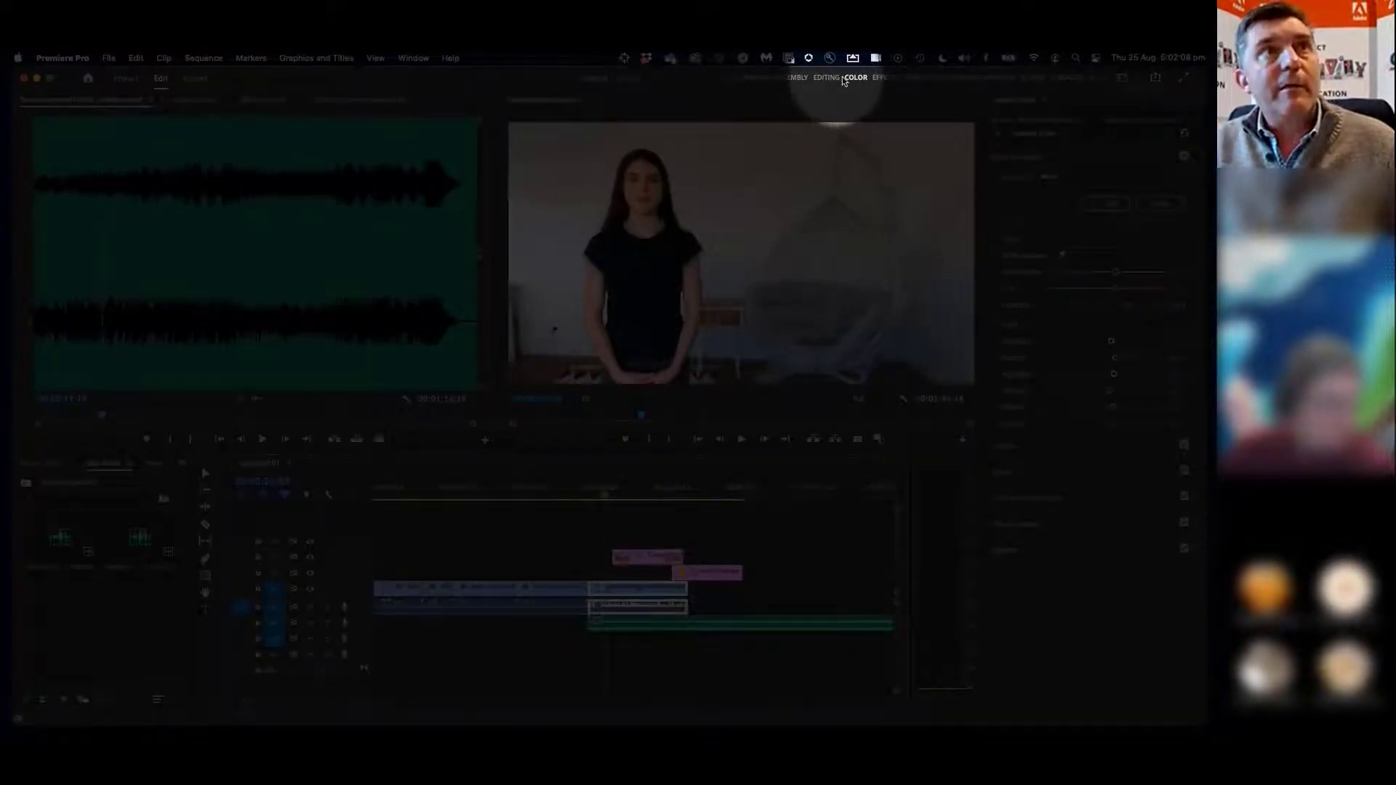
click(856, 78)
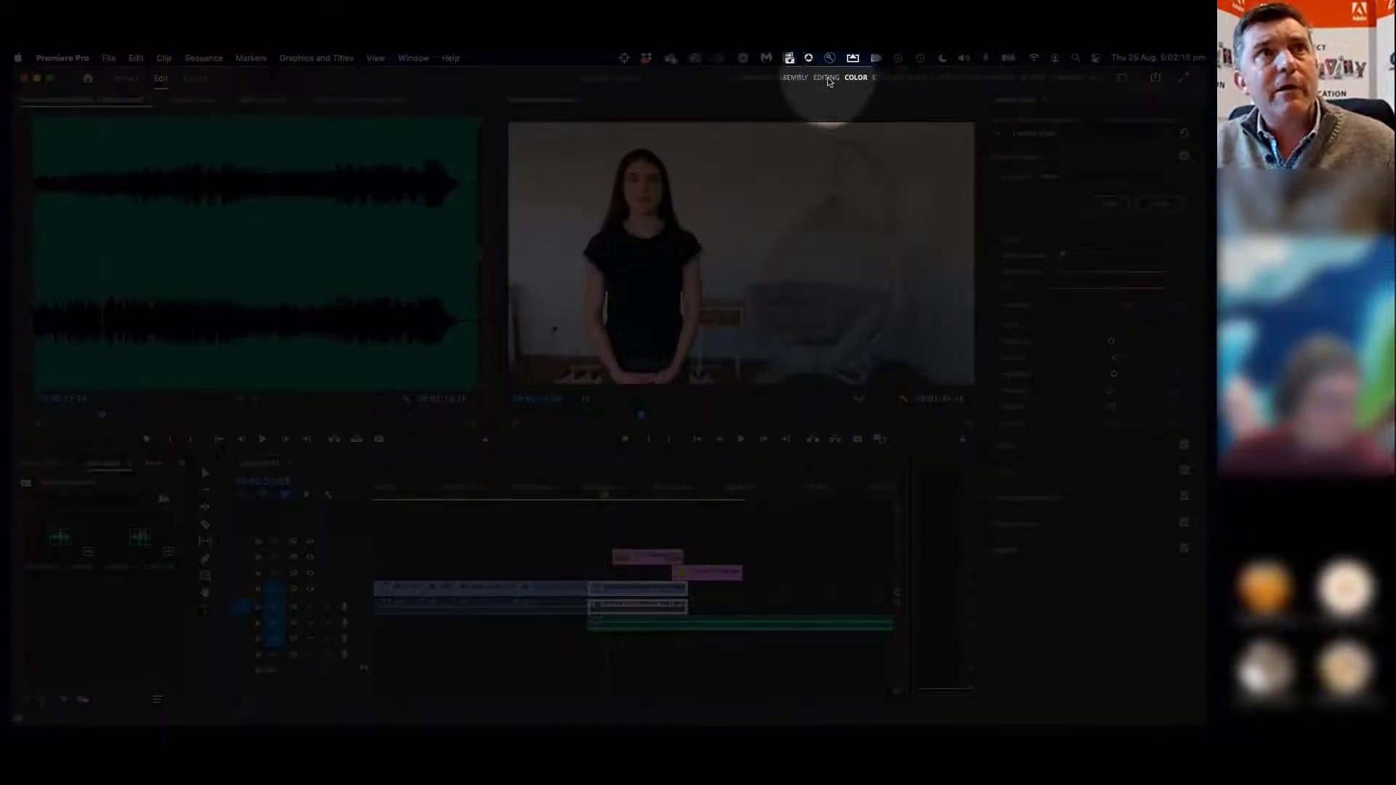
click(828, 78)
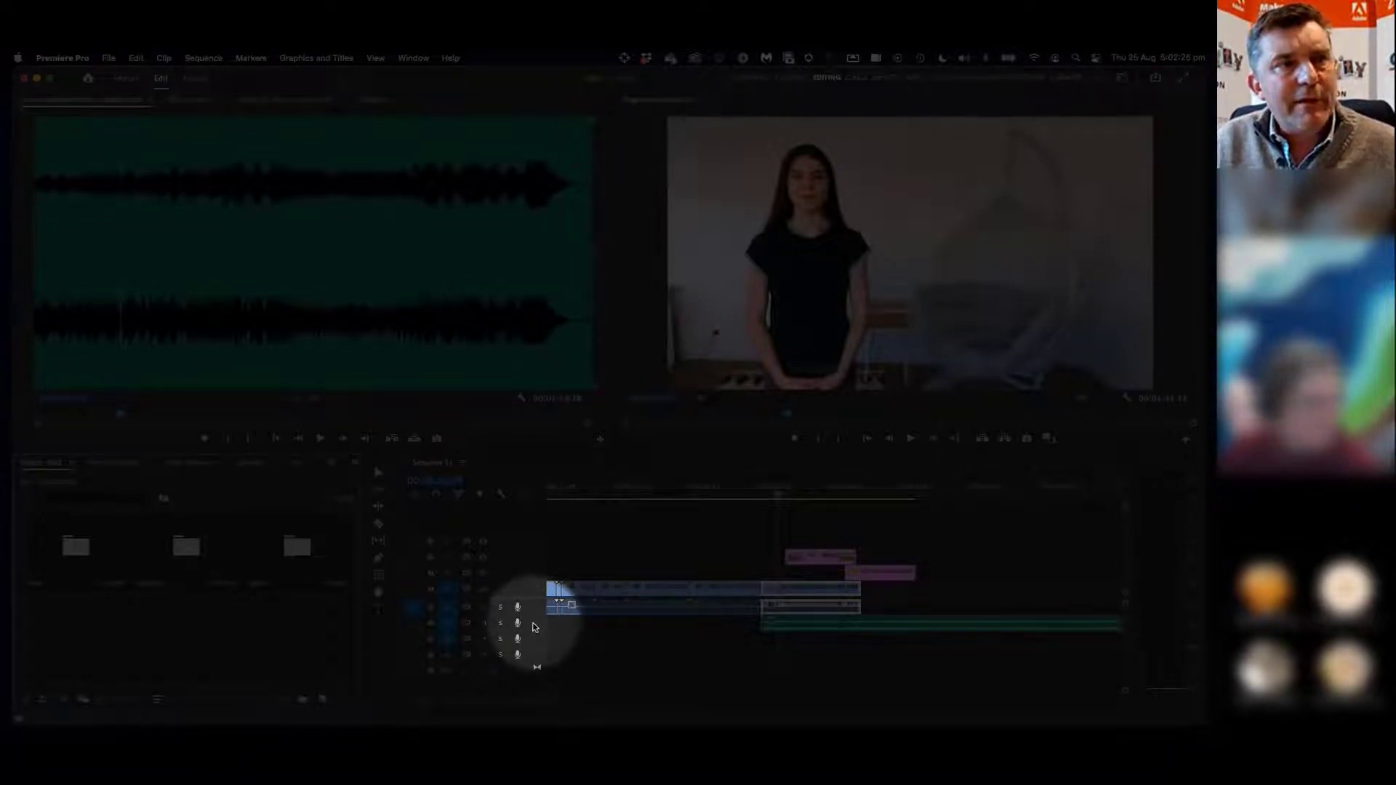
Expand the Audio 2 track and pull the music clip's volume down about 12 dB
double_click(535, 626)
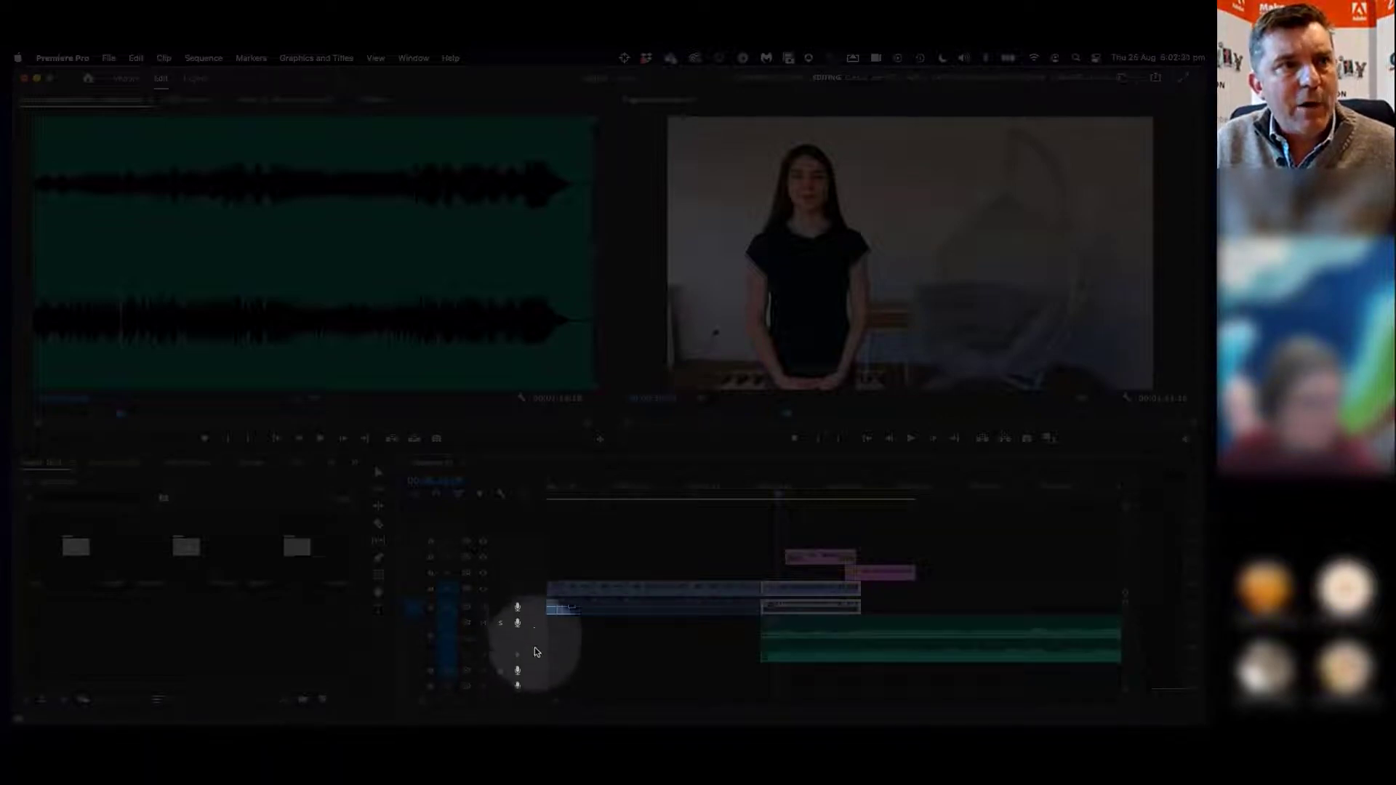
click(815, 639)
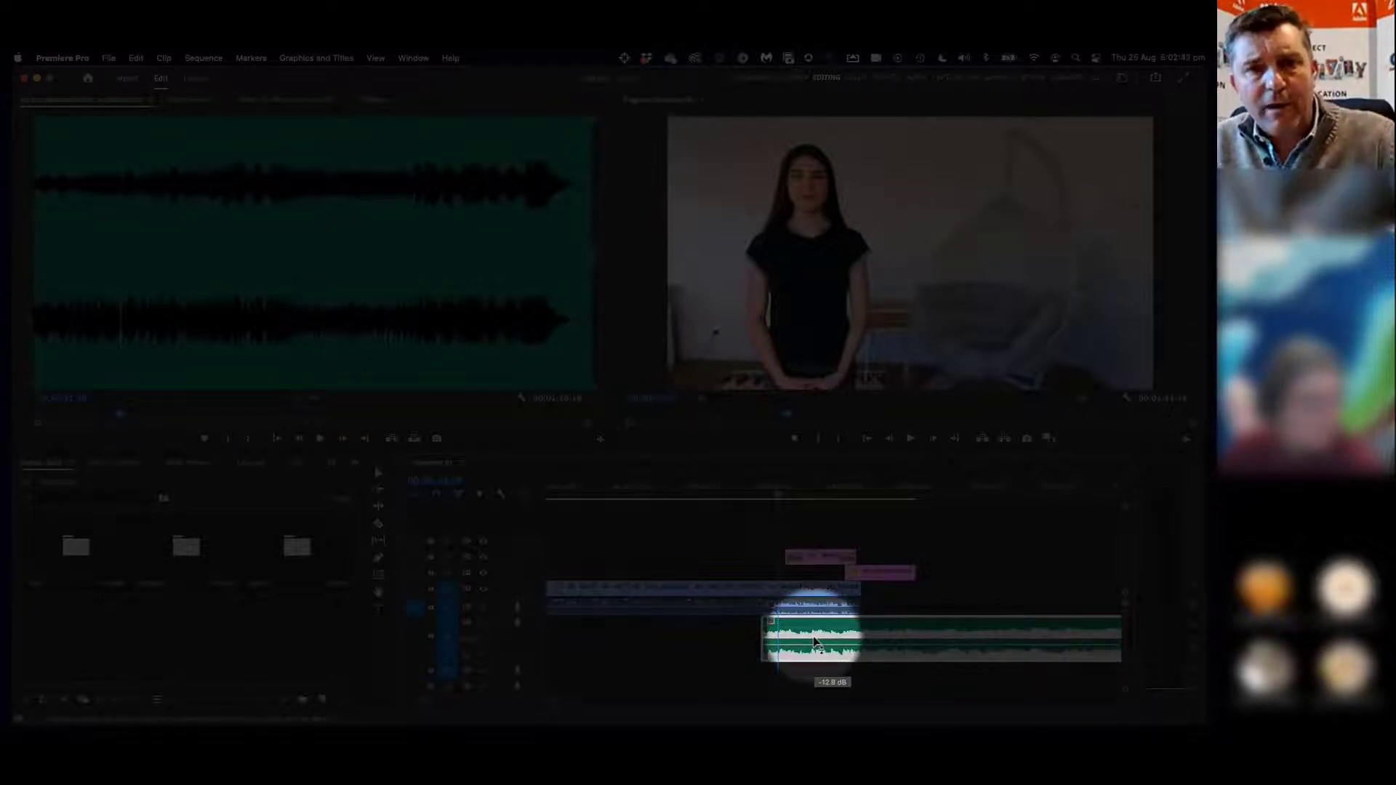
drag(815, 640, 815, 641)
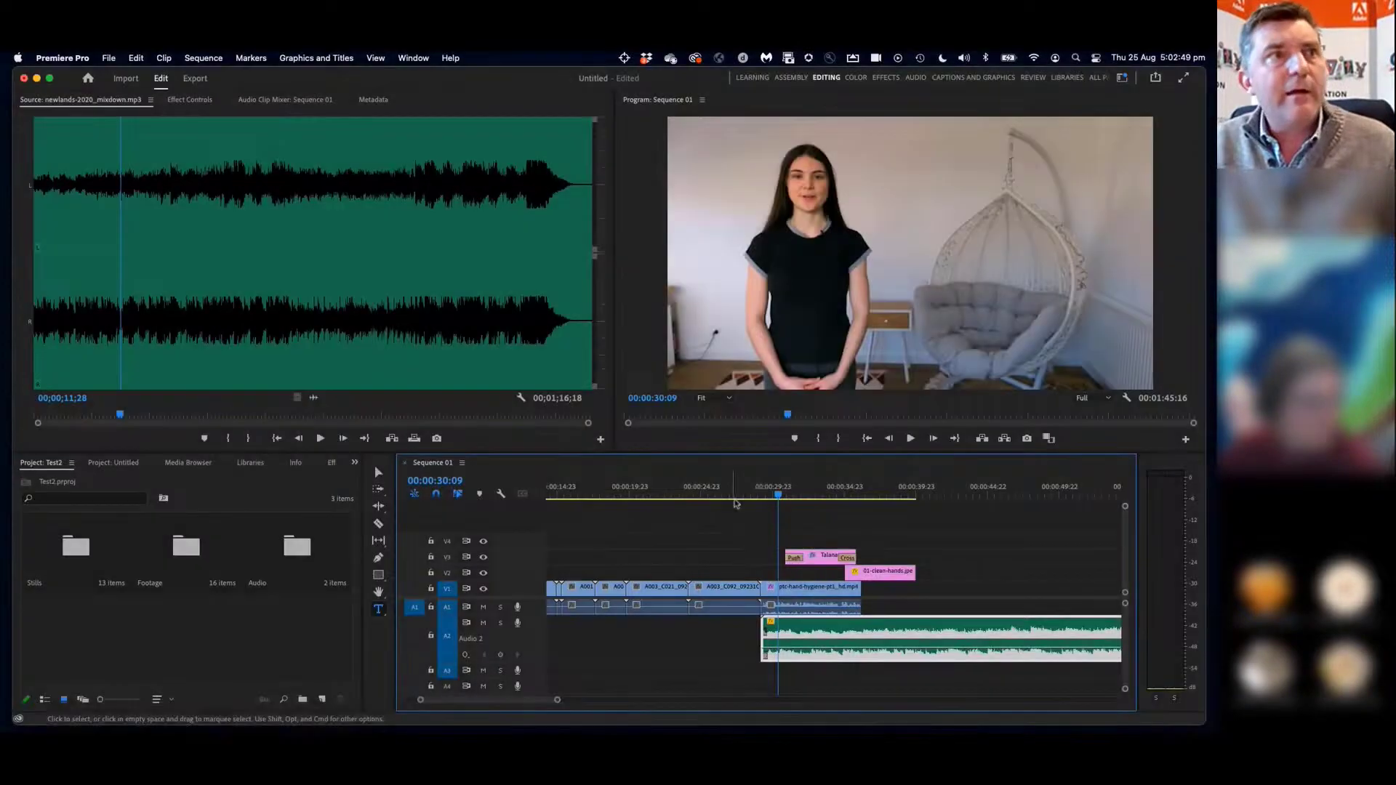
Drag the A2 music's volume down to about -13.85 dB, replaying the sequence to check the mix
click(757, 492)
key(space)
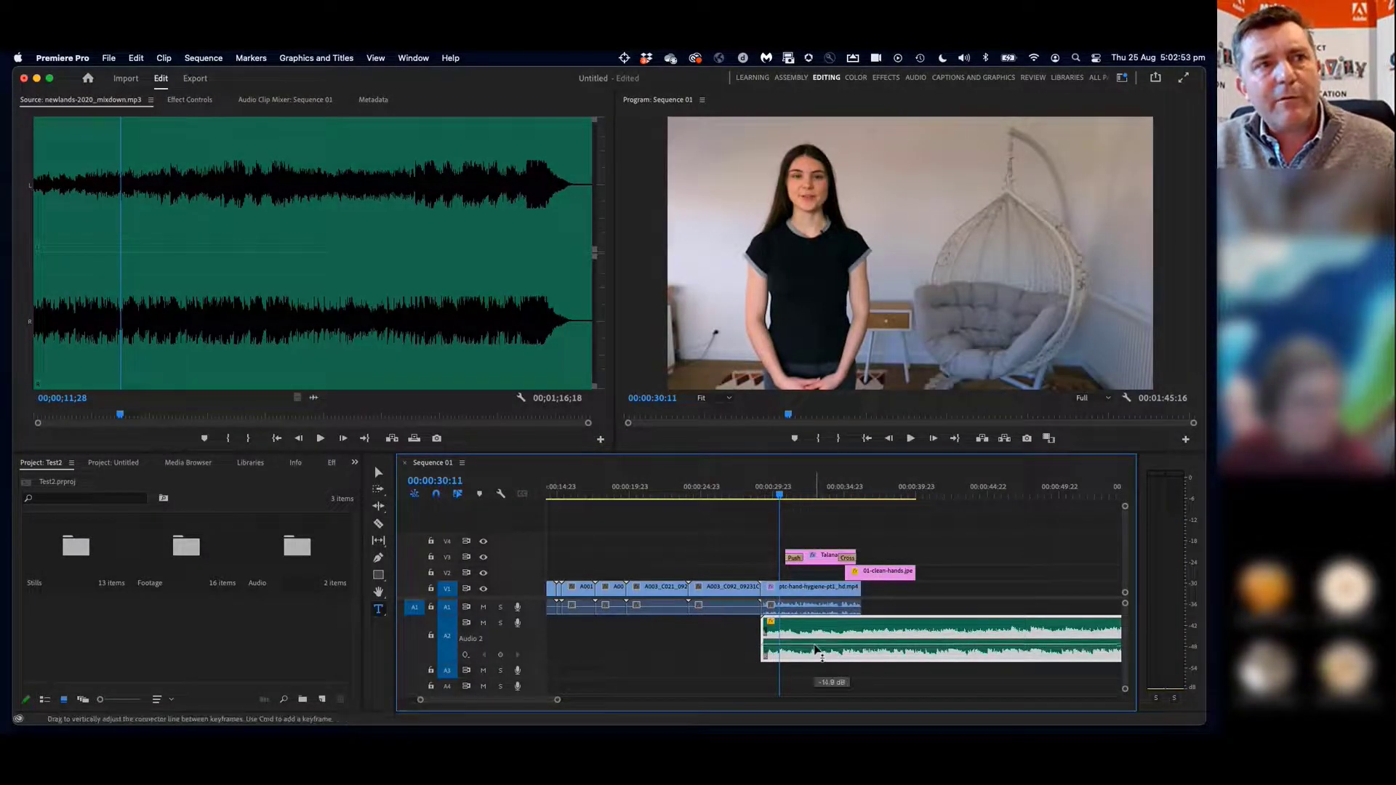
click(752, 493)
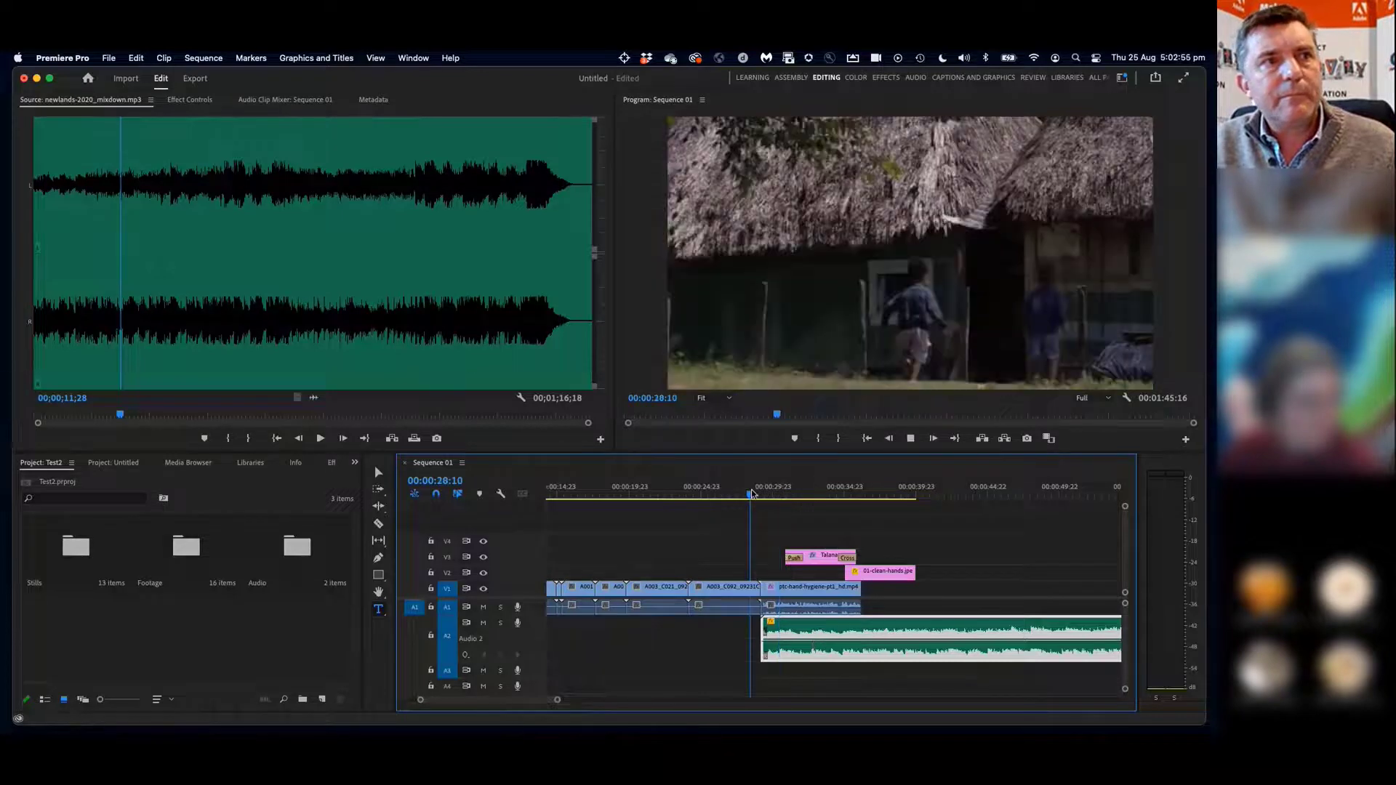
key(space)
key(space)
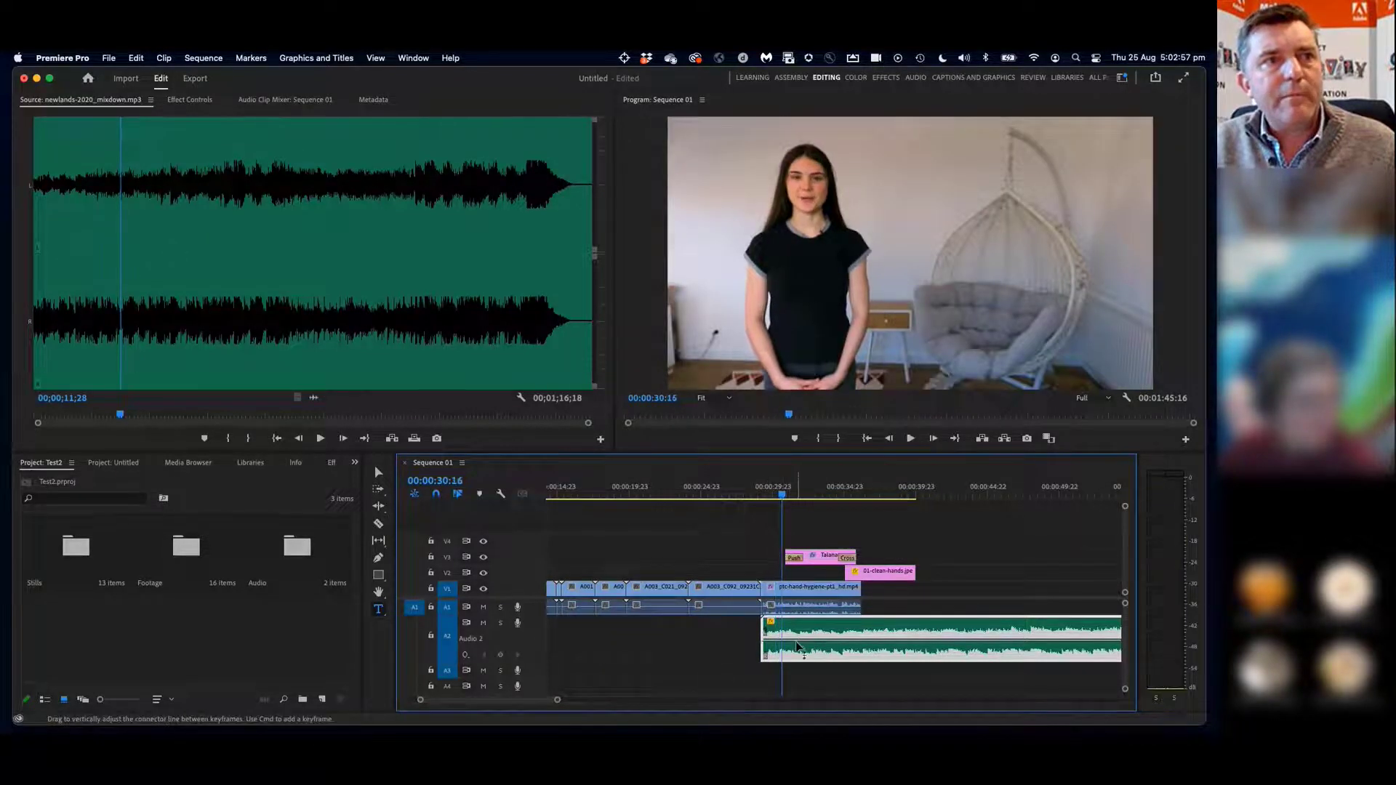
drag(799, 646, 799, 648)
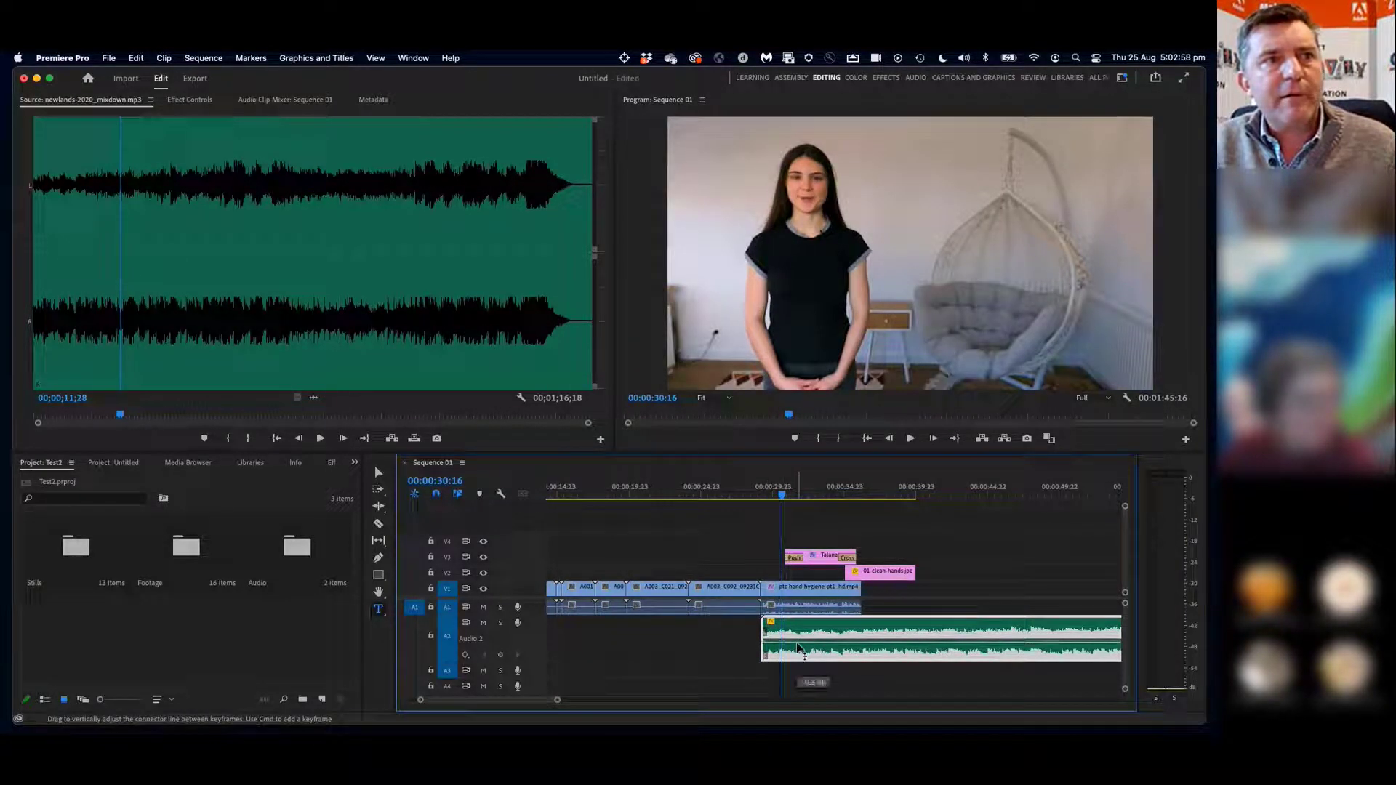
key(space)
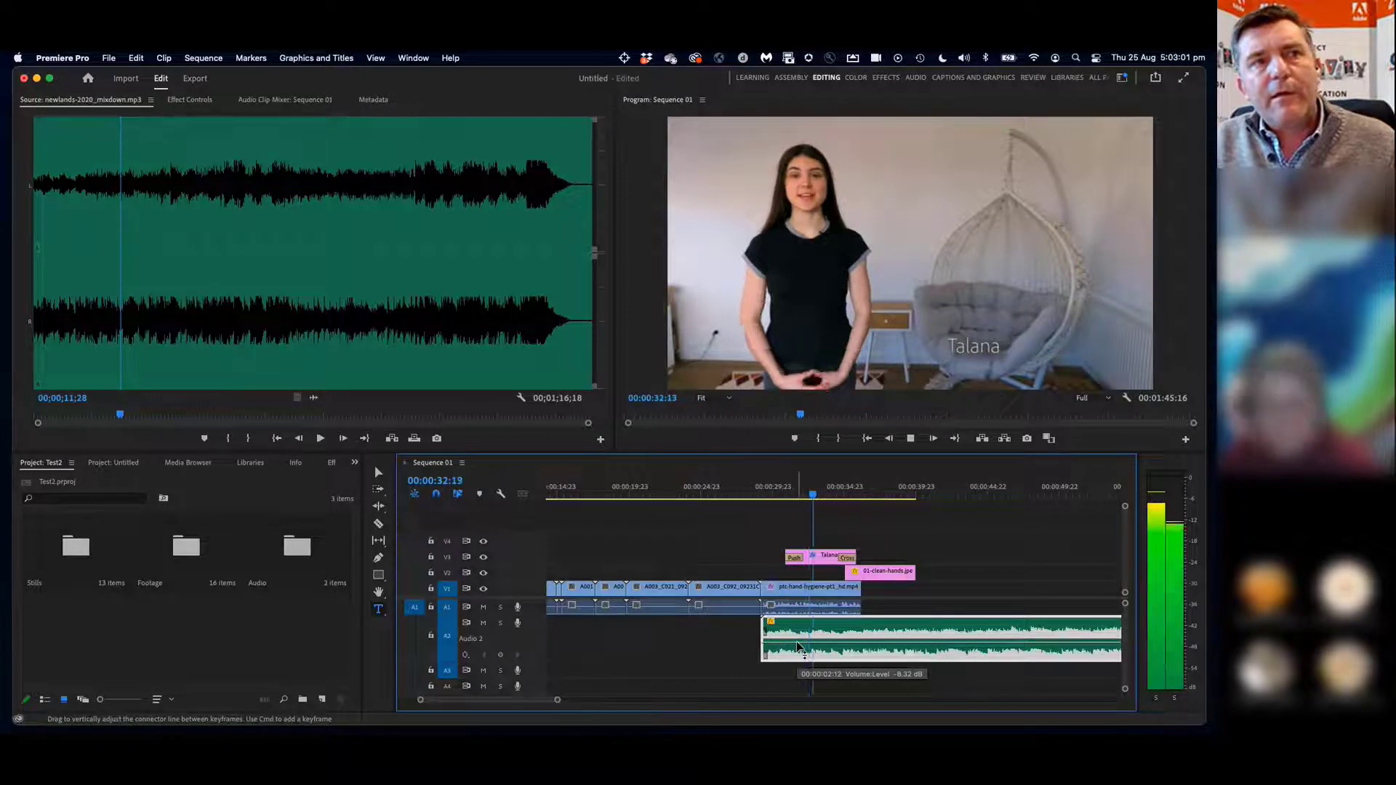
drag(799, 647, 800, 649)
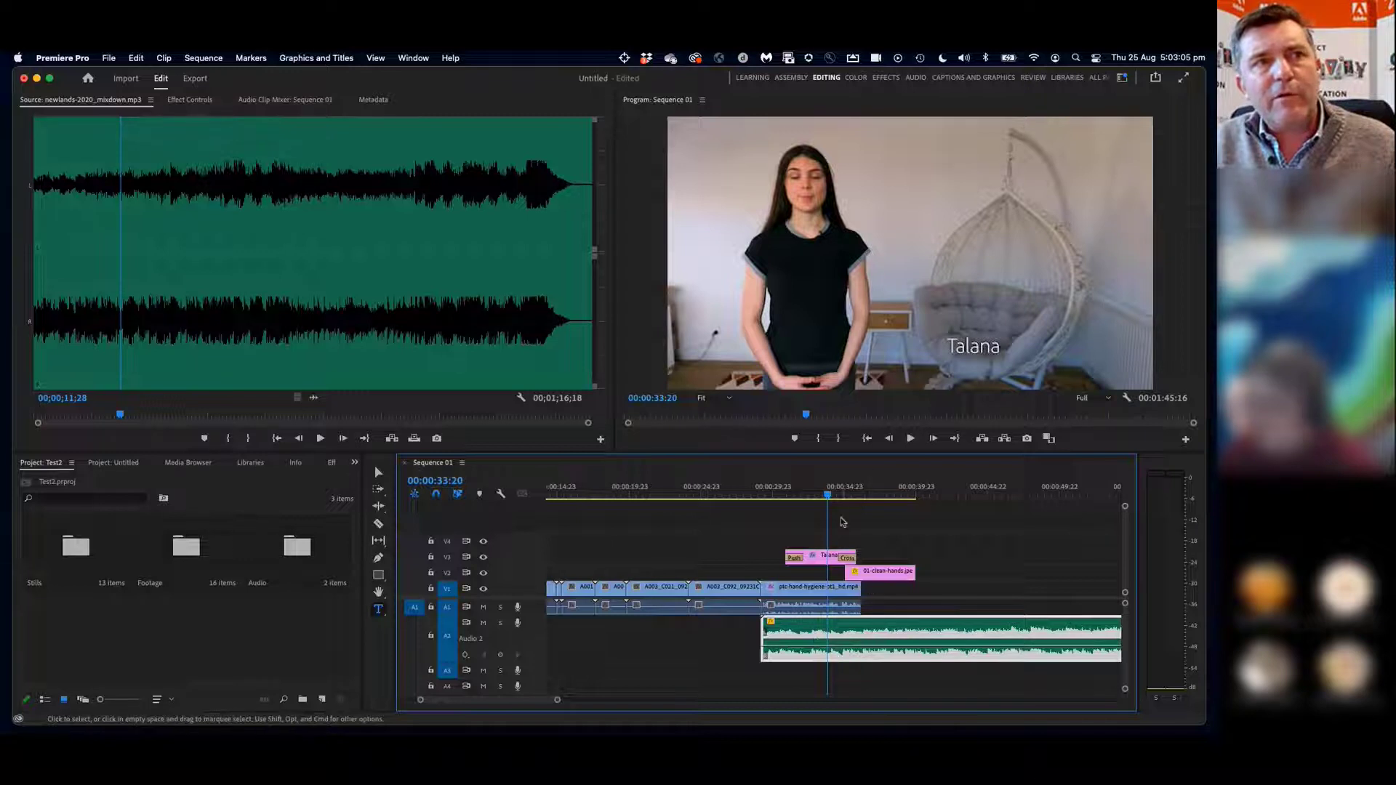
click(841, 497)
key(space)
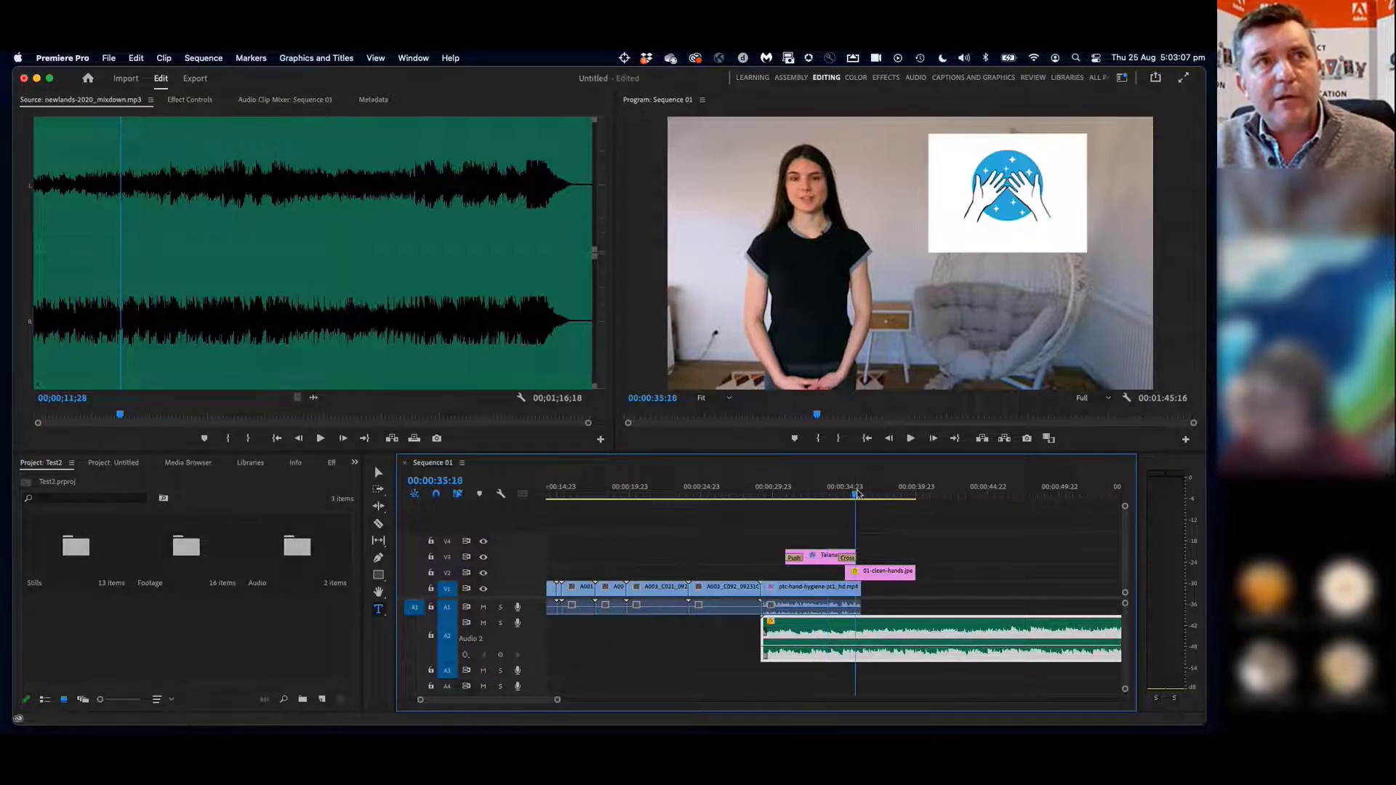
key(space)
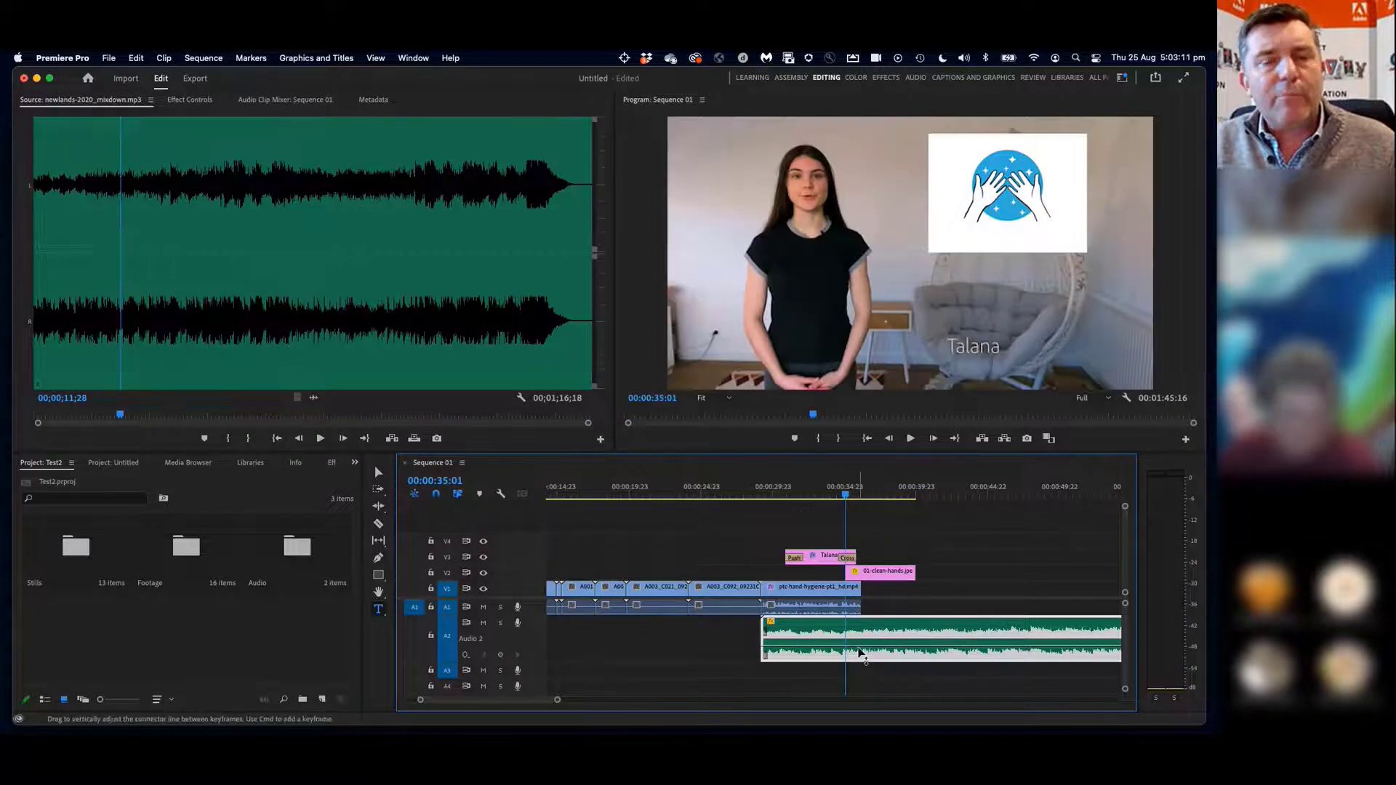
mouse_move(860, 653)
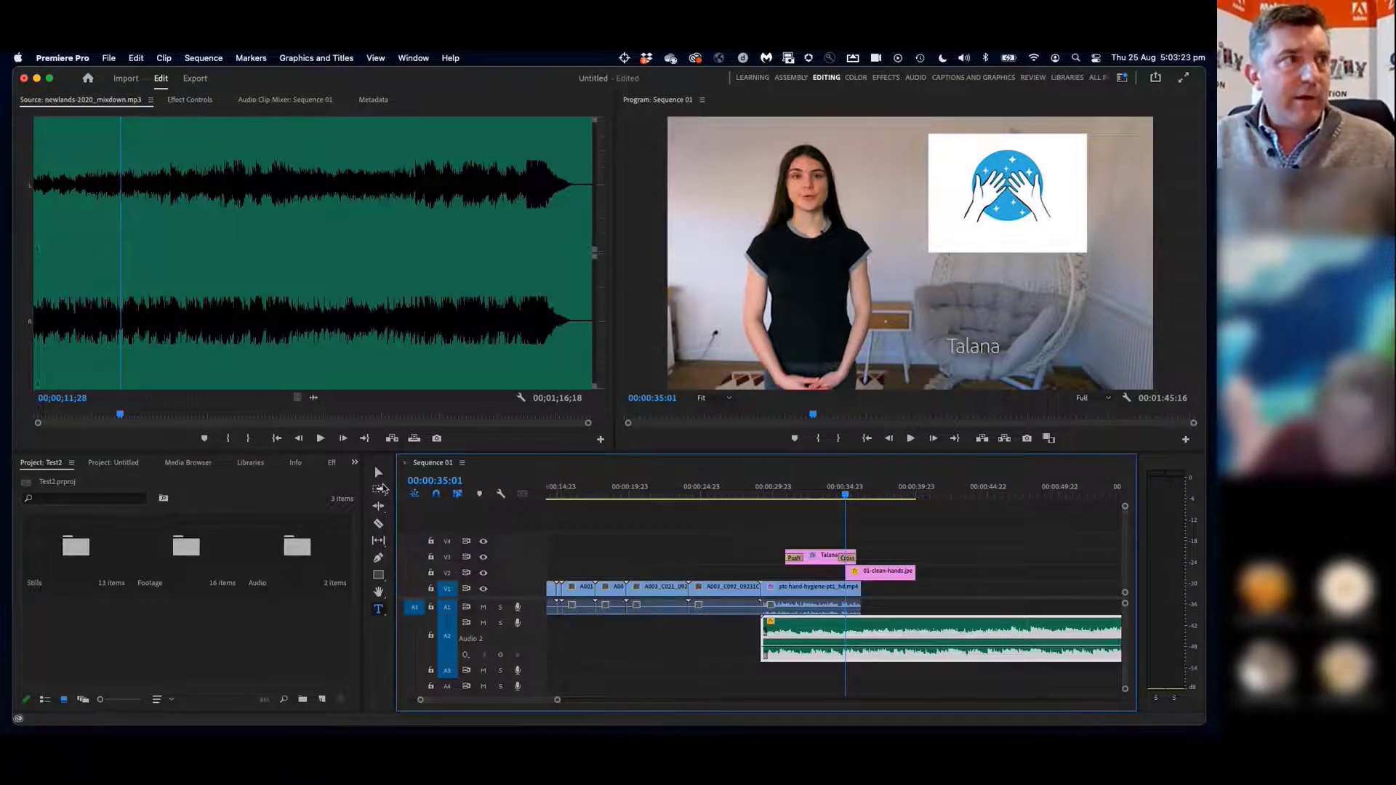
Use the Pen tool to add a volume keyframe on the A2 music clip
click(379, 560)
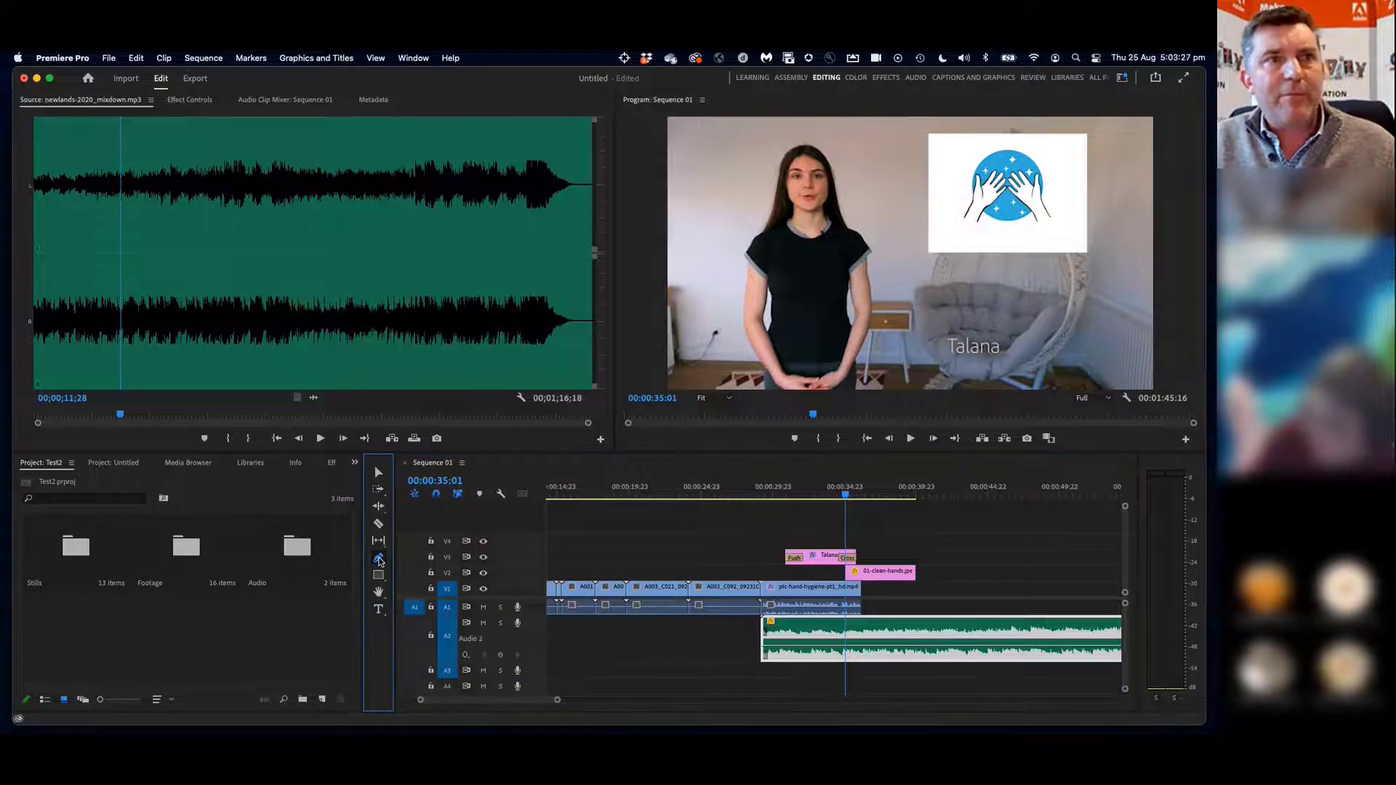
click(854, 646)
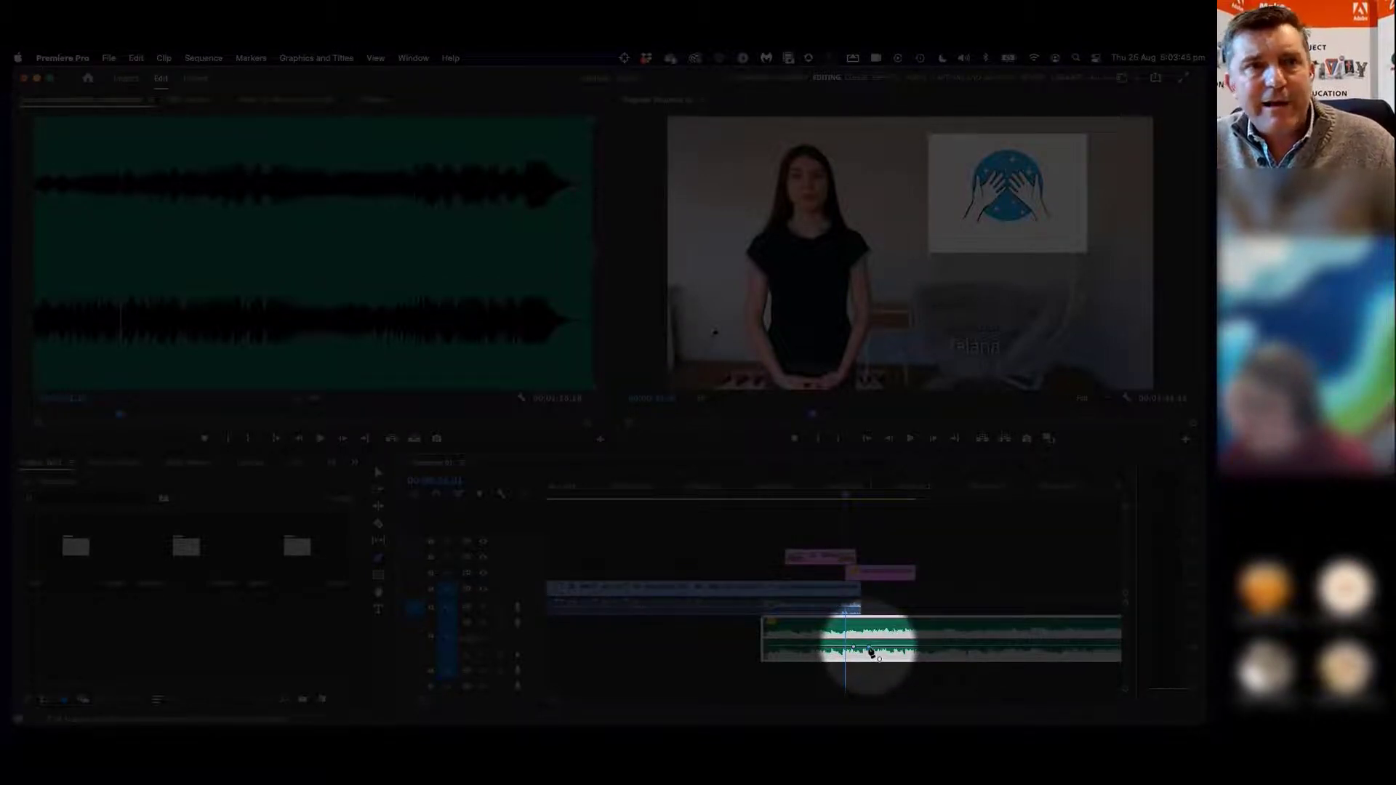
mouse_move(870, 649)
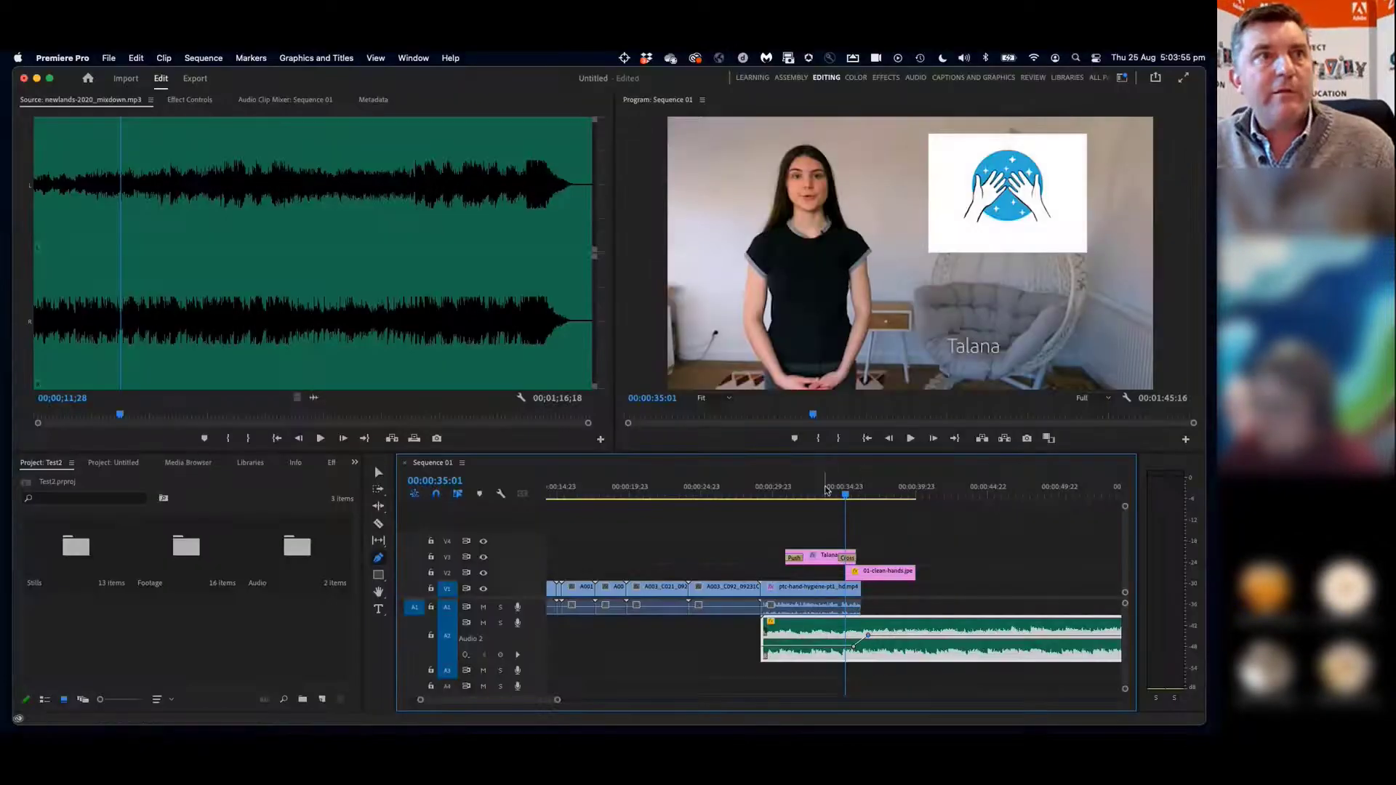
Add keyframes near 00:00:38 pulling the music level down, then play back to hear the dip
click(826, 492)
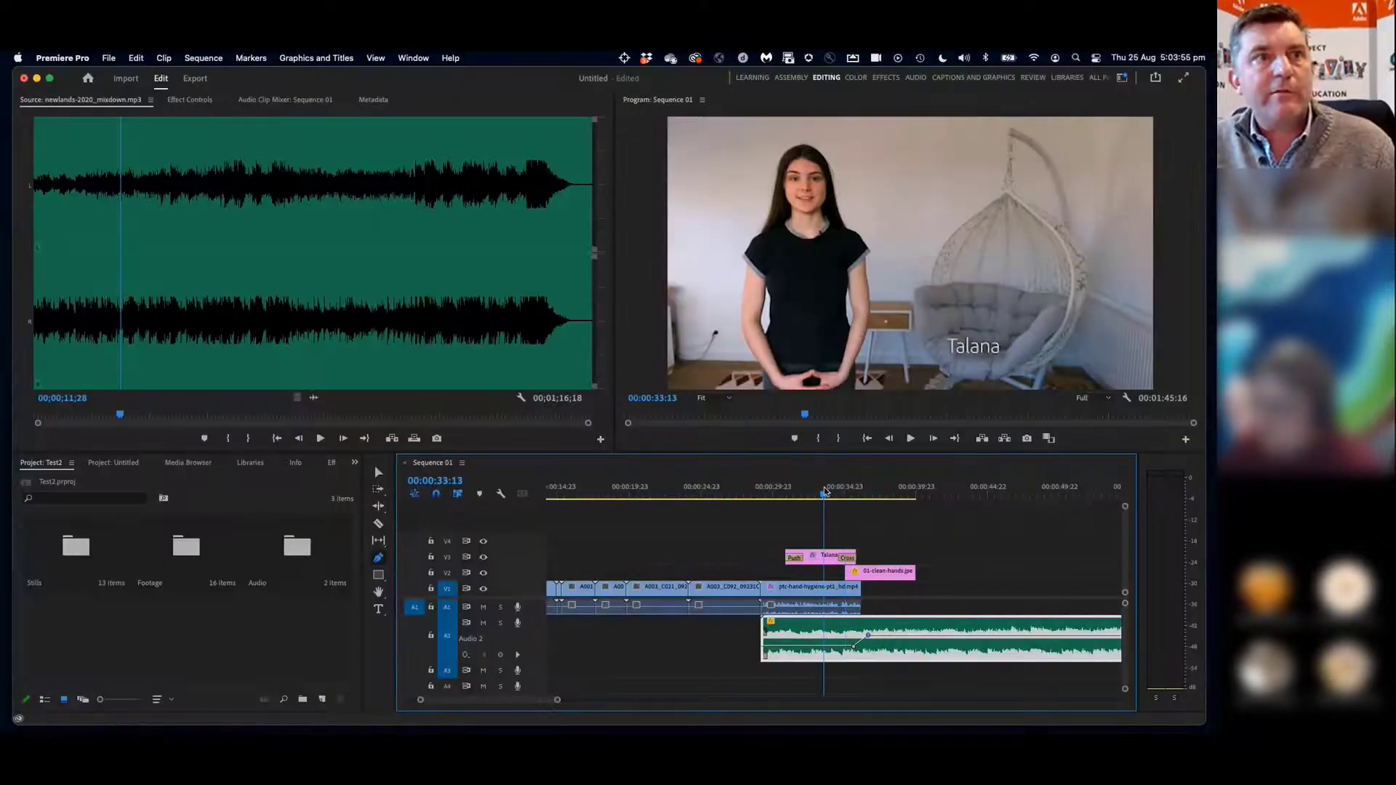
key(space)
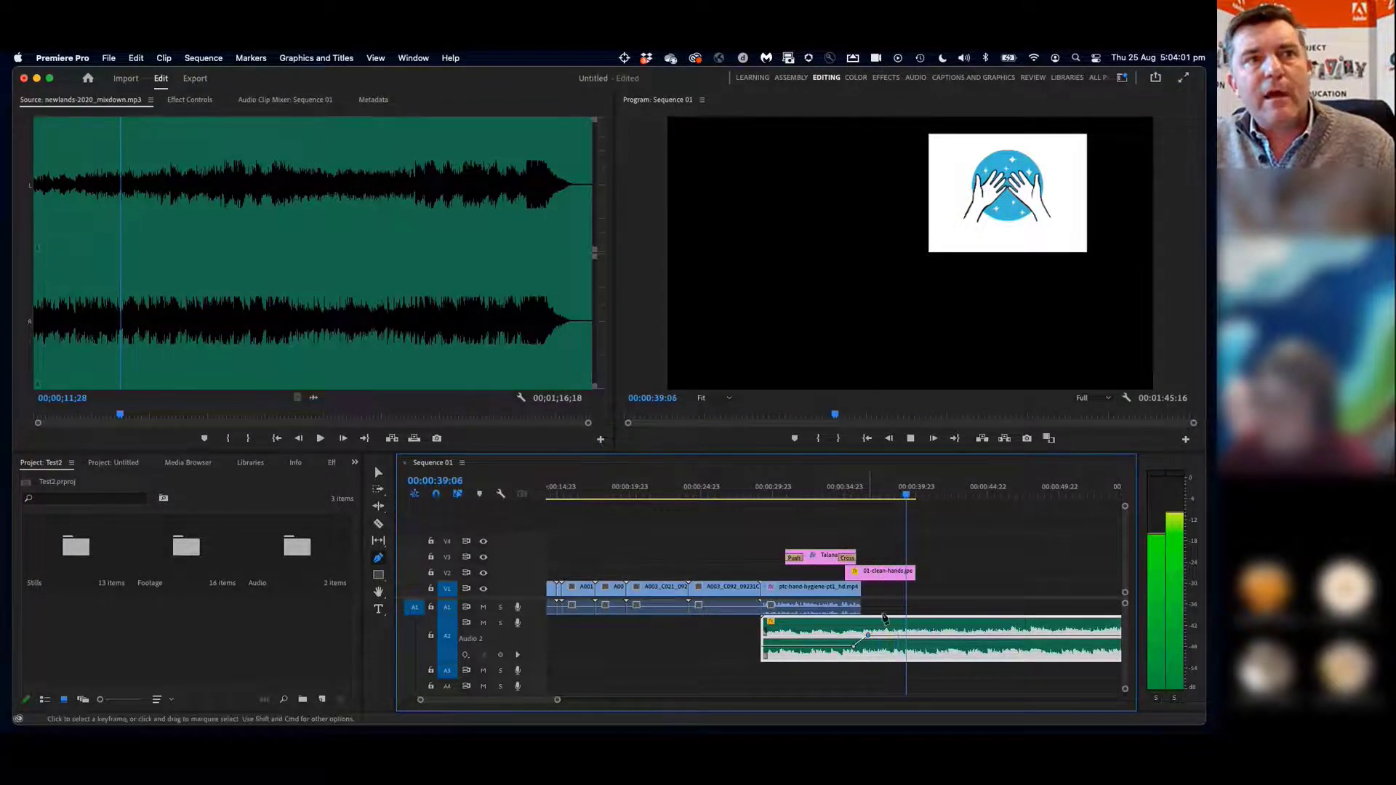
key(space)
click(899, 635)
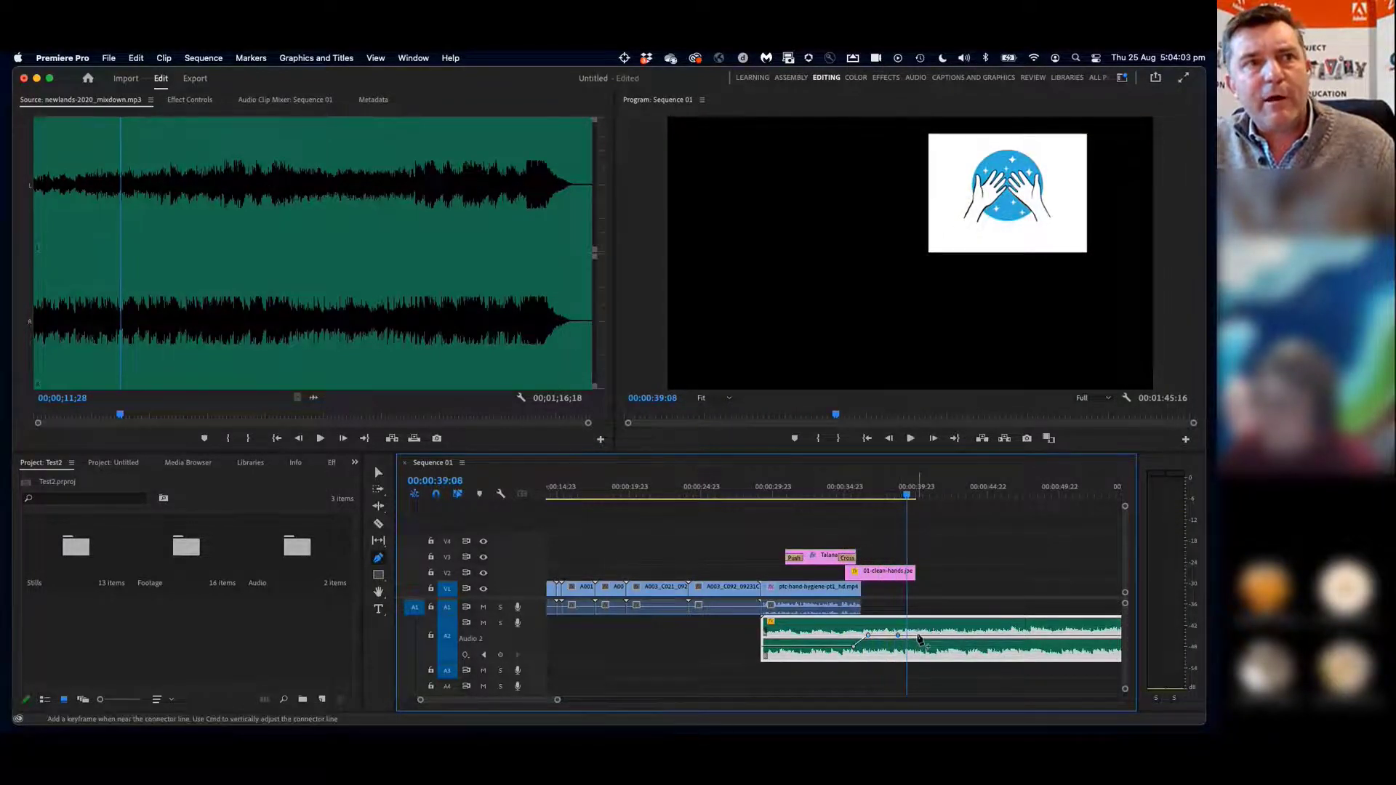
drag(918, 637, 918, 648)
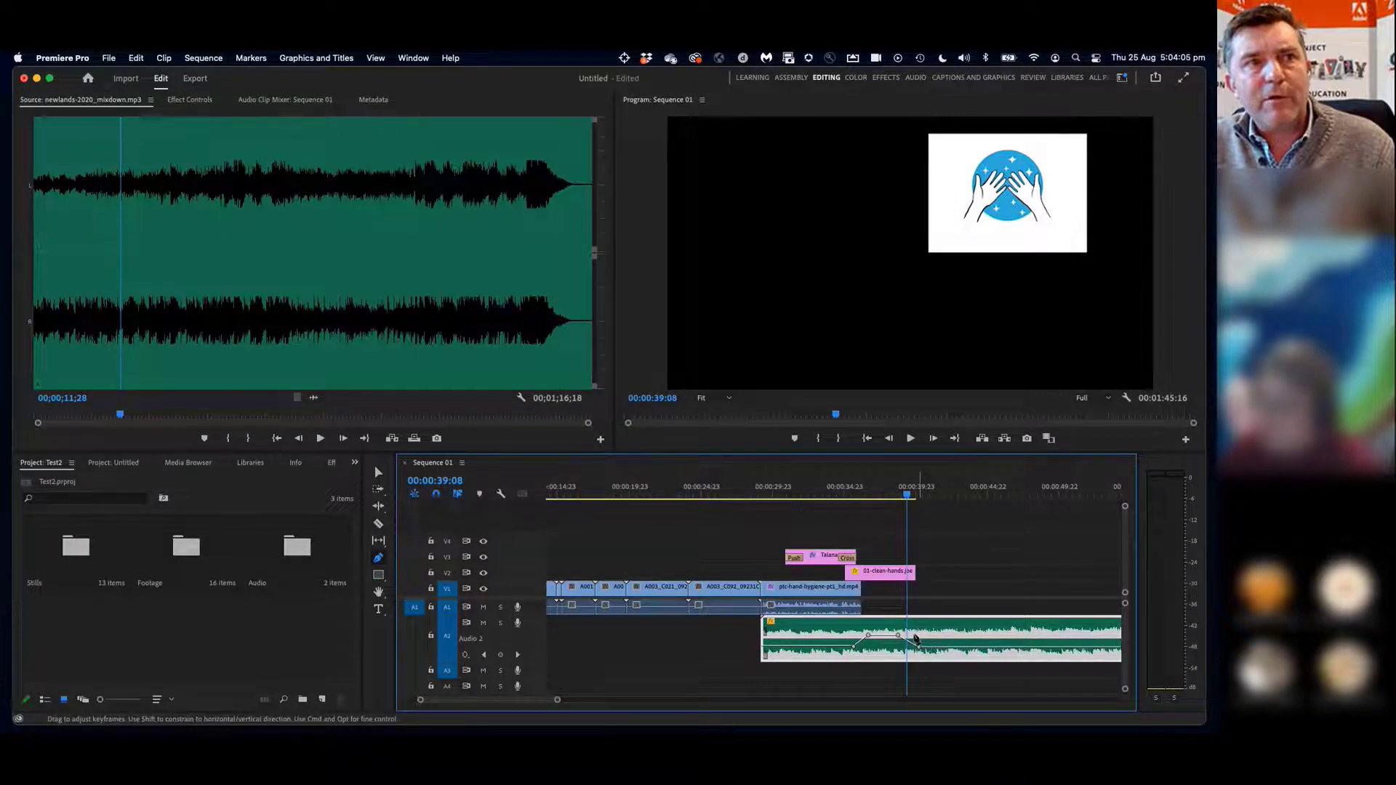
click(888, 491)
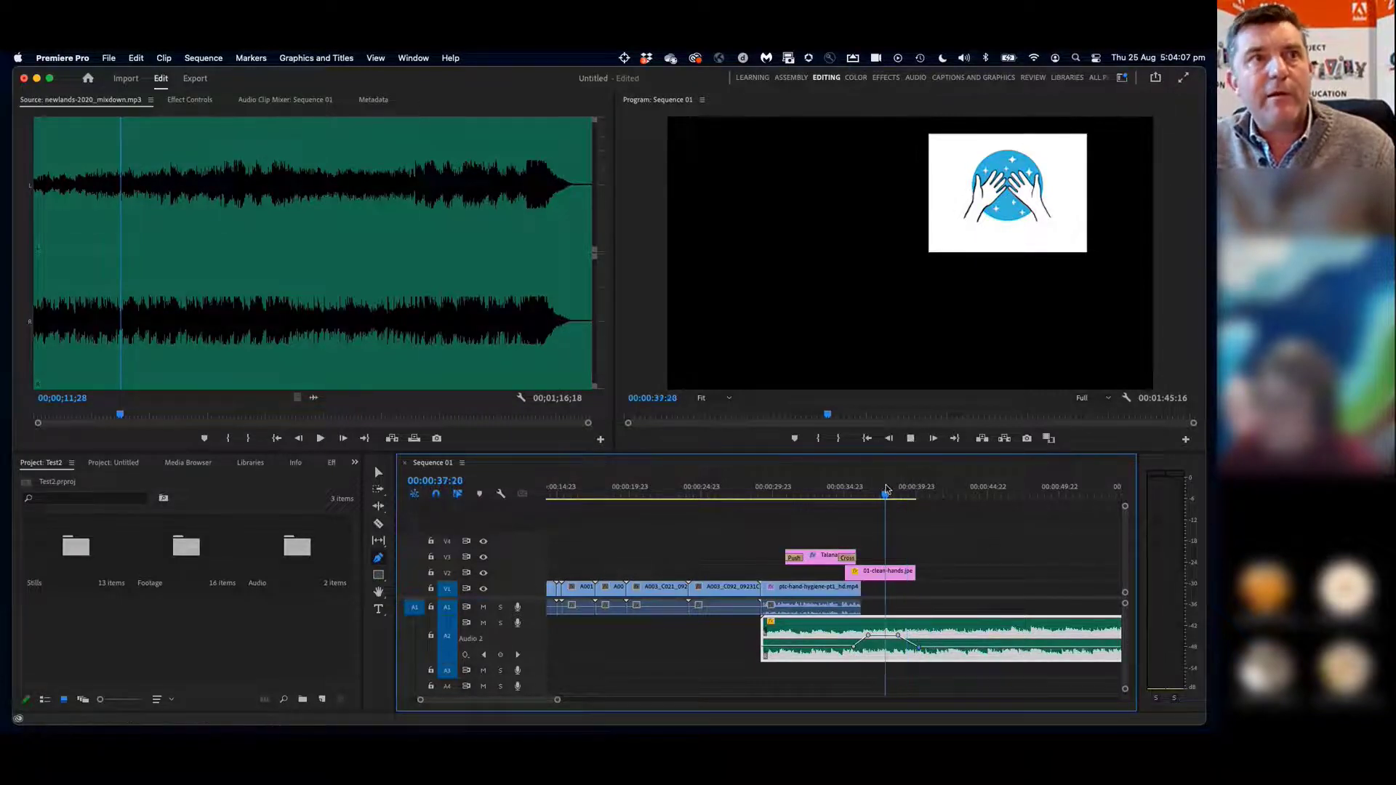
key(space)
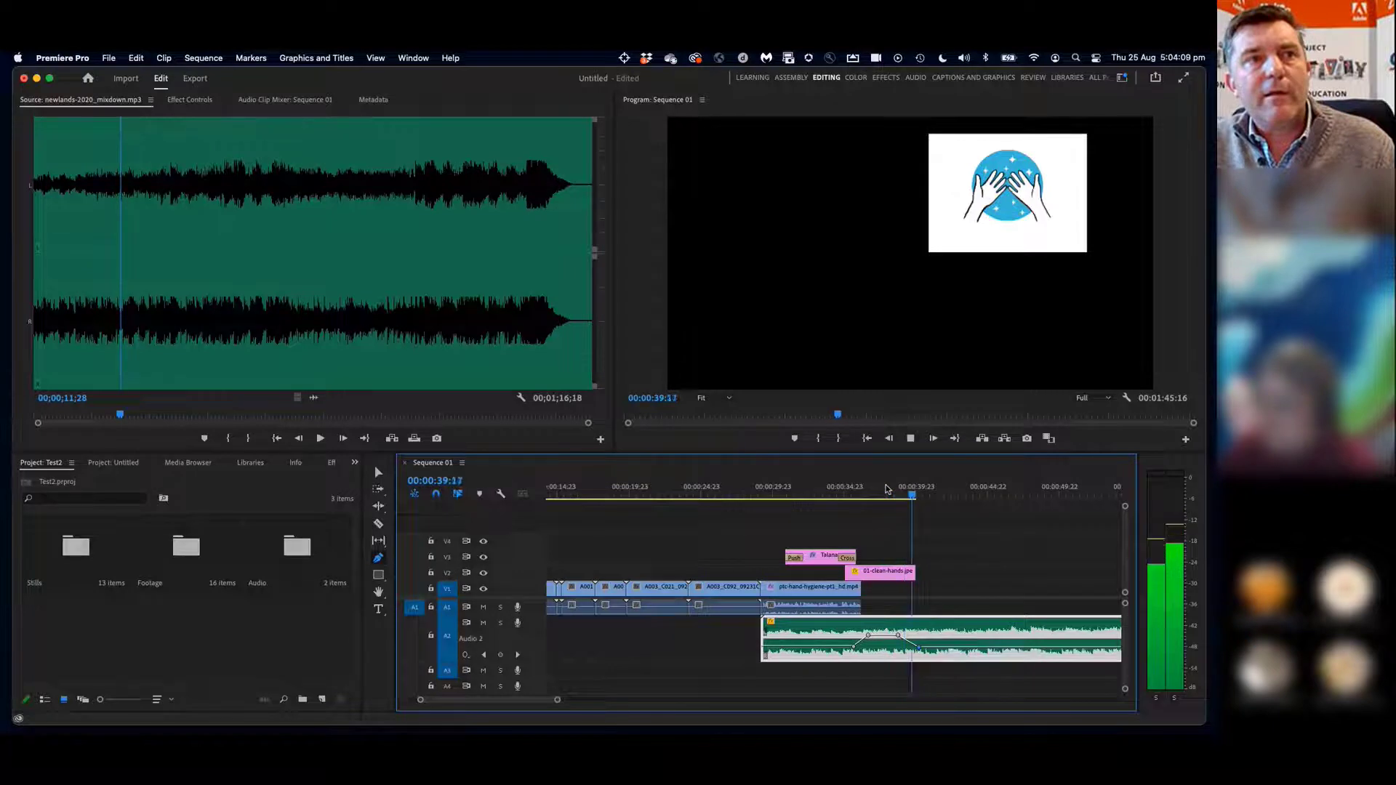
key(space)
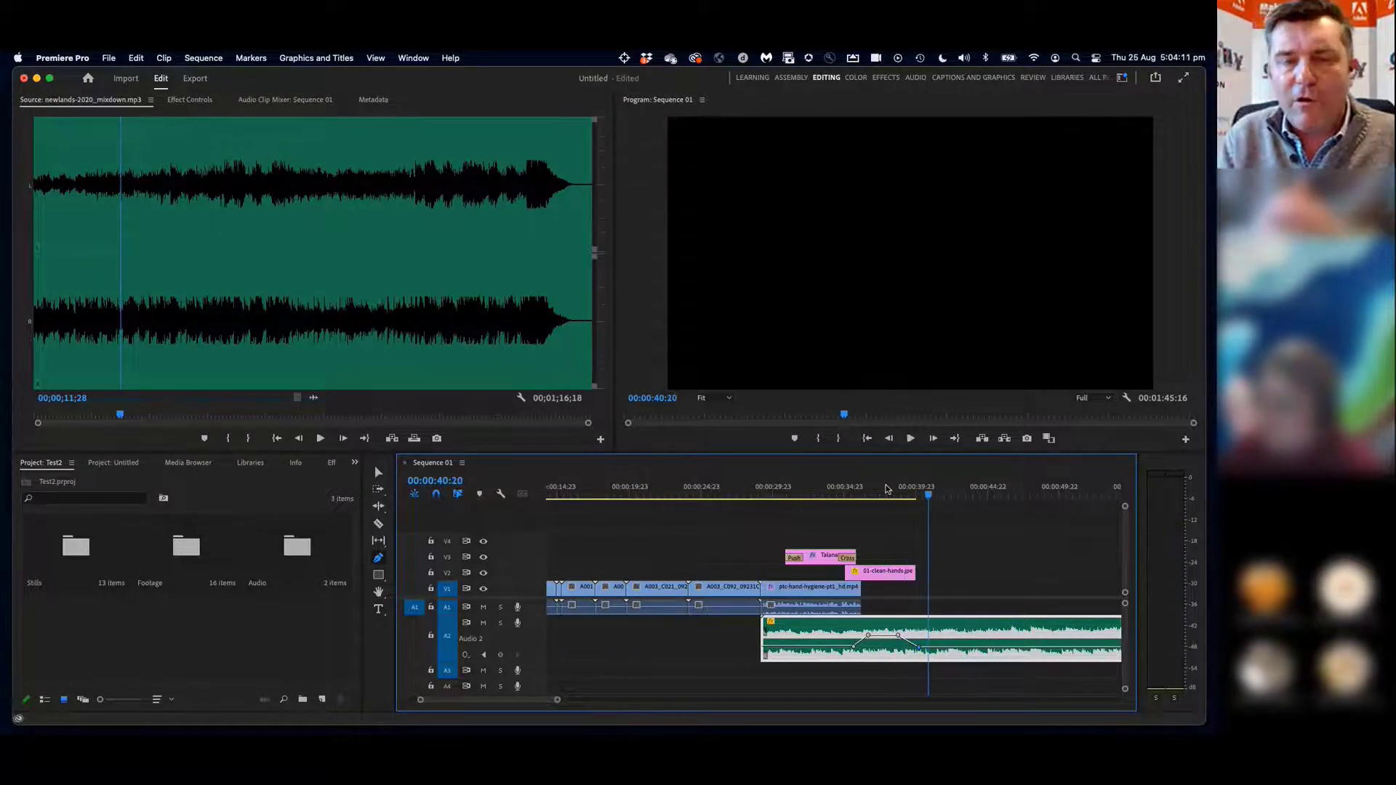
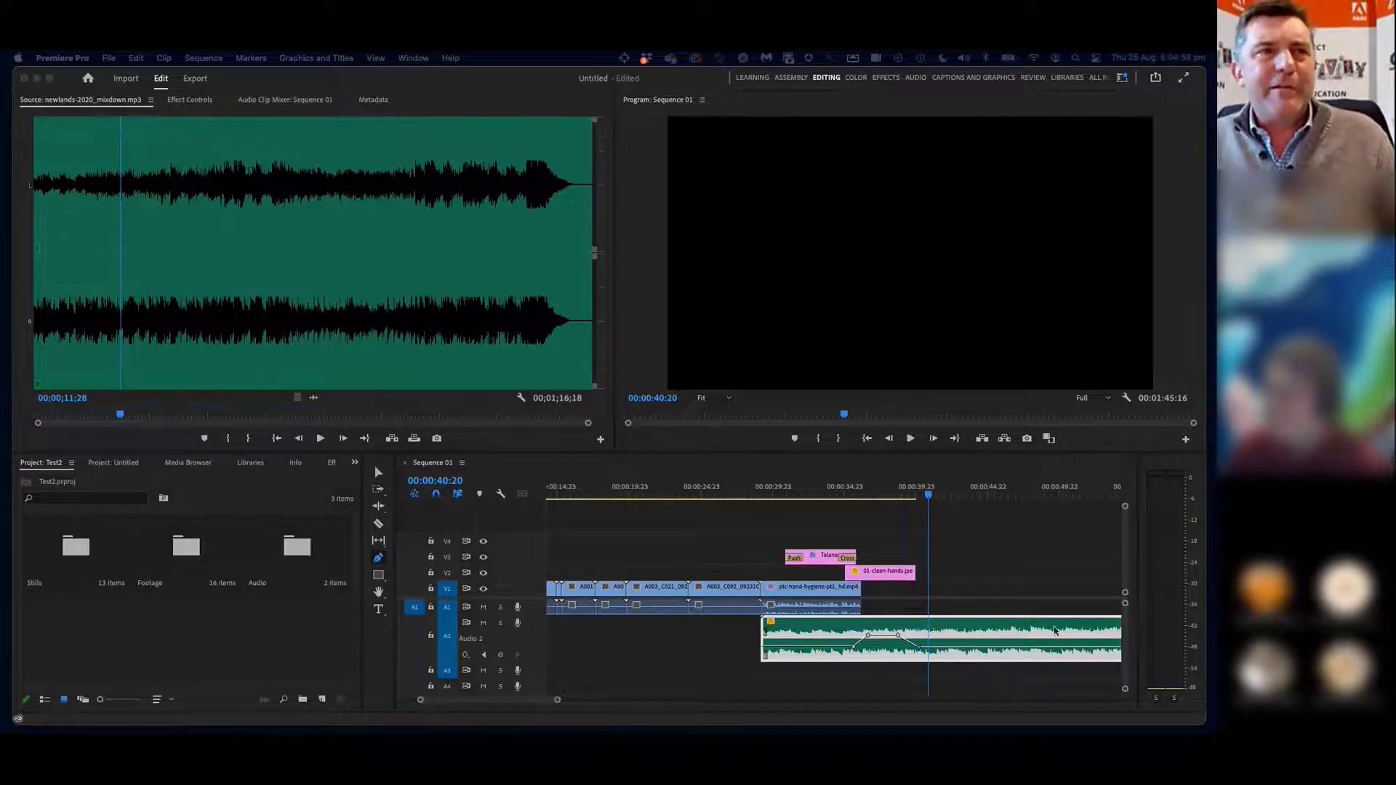
Switch the Project panel to List View and open the Footage folder as its own bin of 16 clips
click(900, 495)
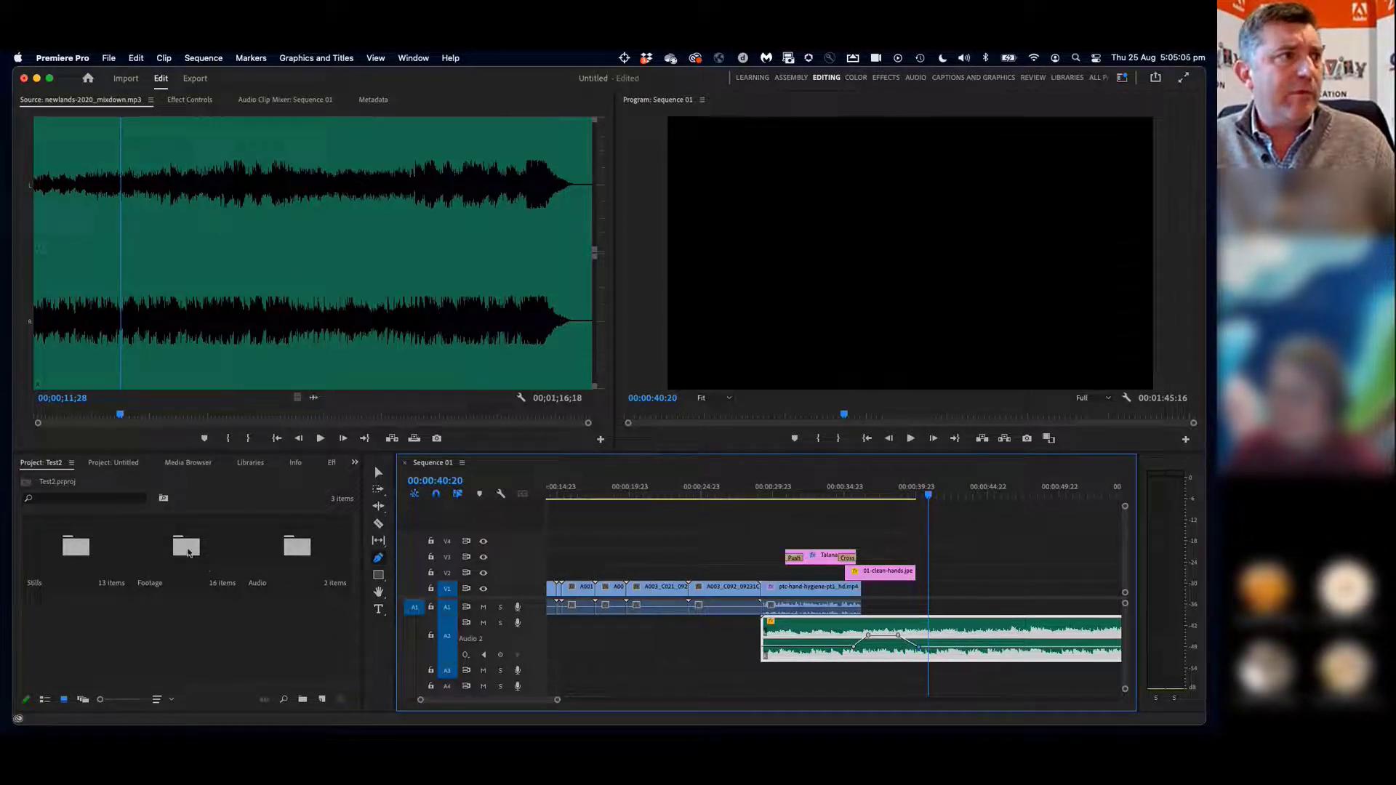
click(188, 553)
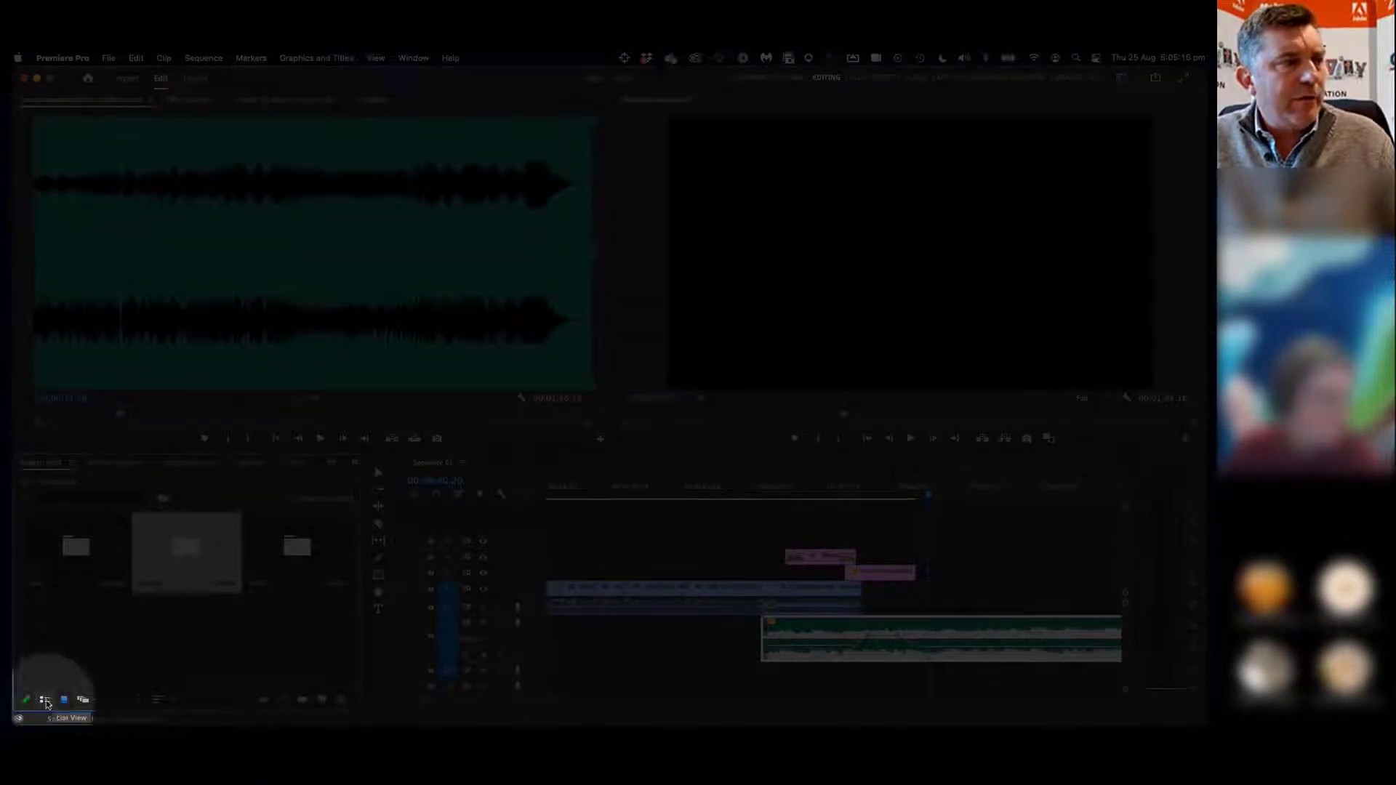
click(45, 701)
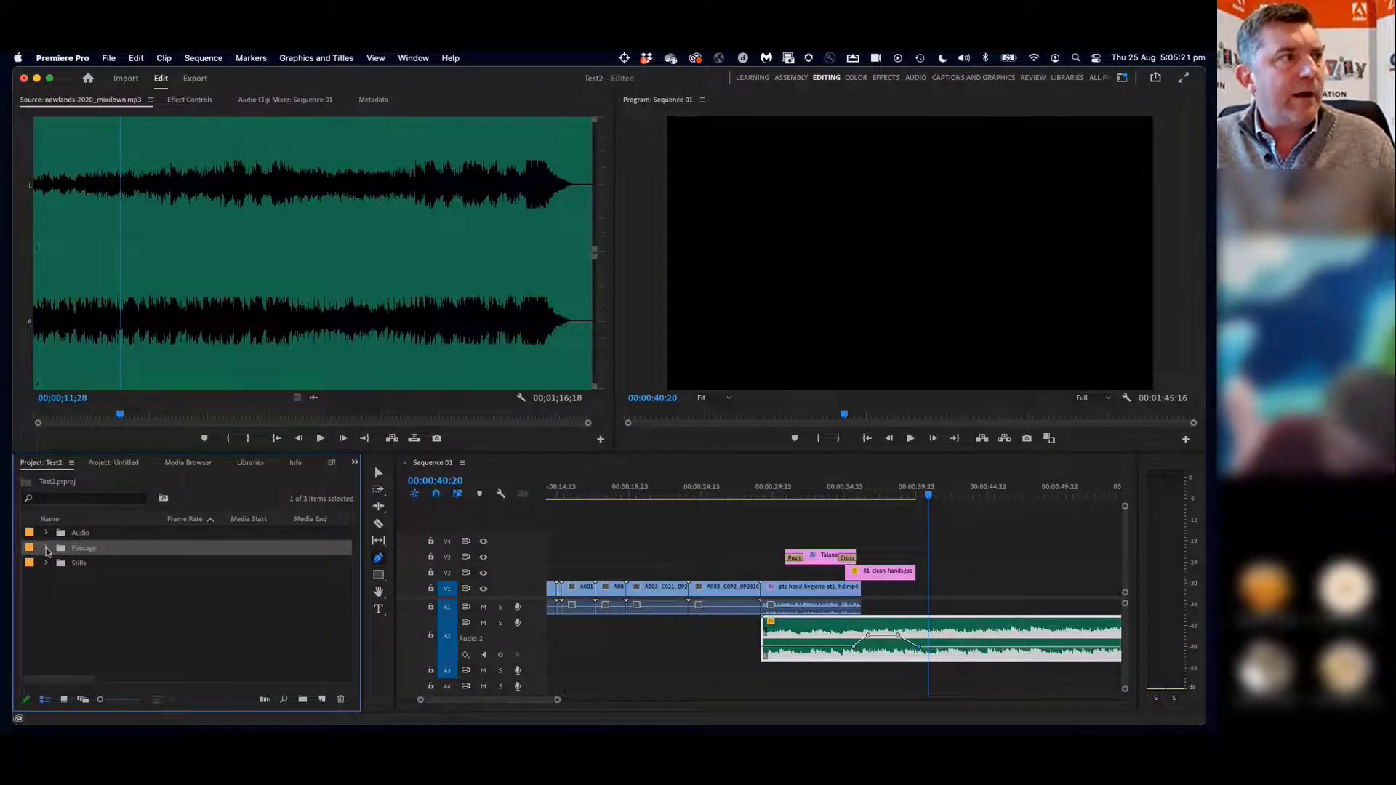
click(46, 551)
click(46, 551)
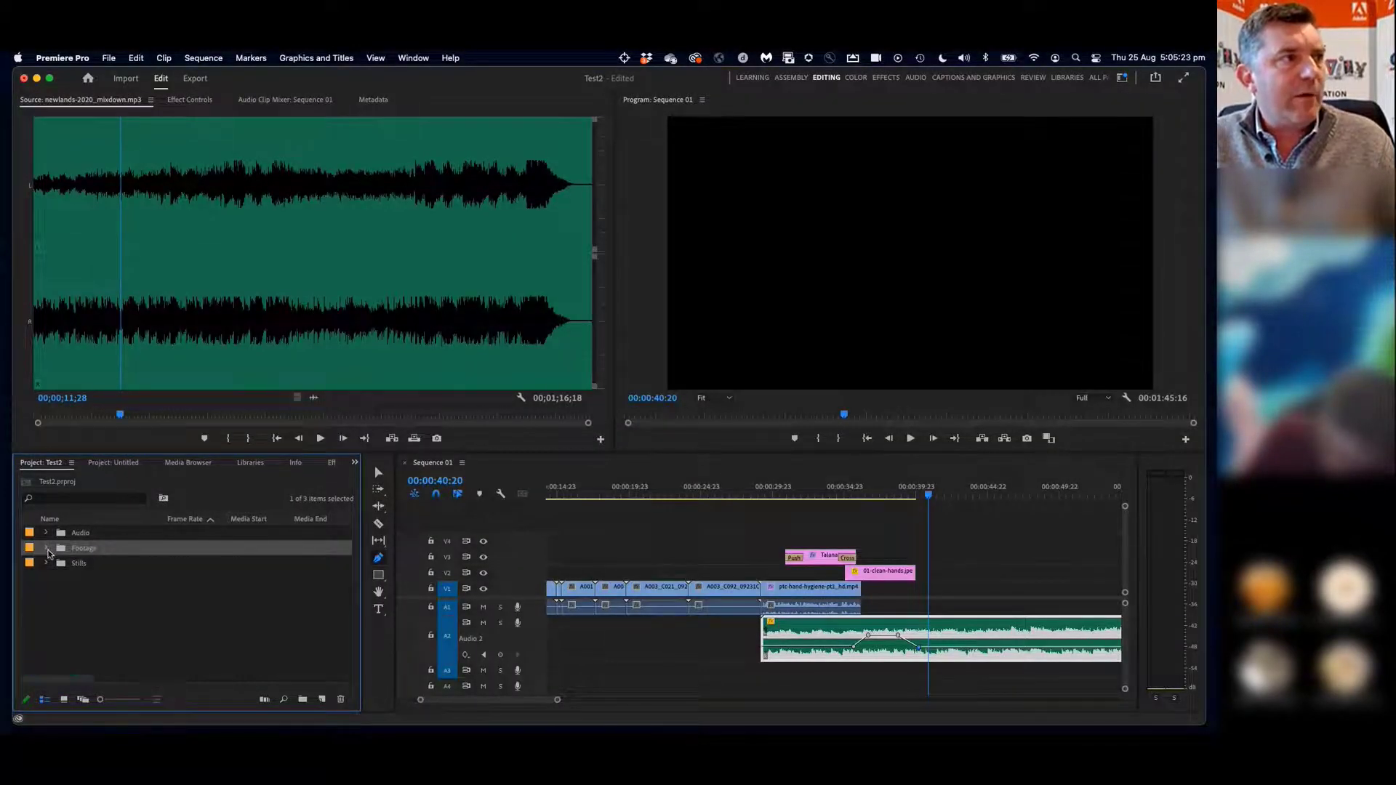
click(47, 551)
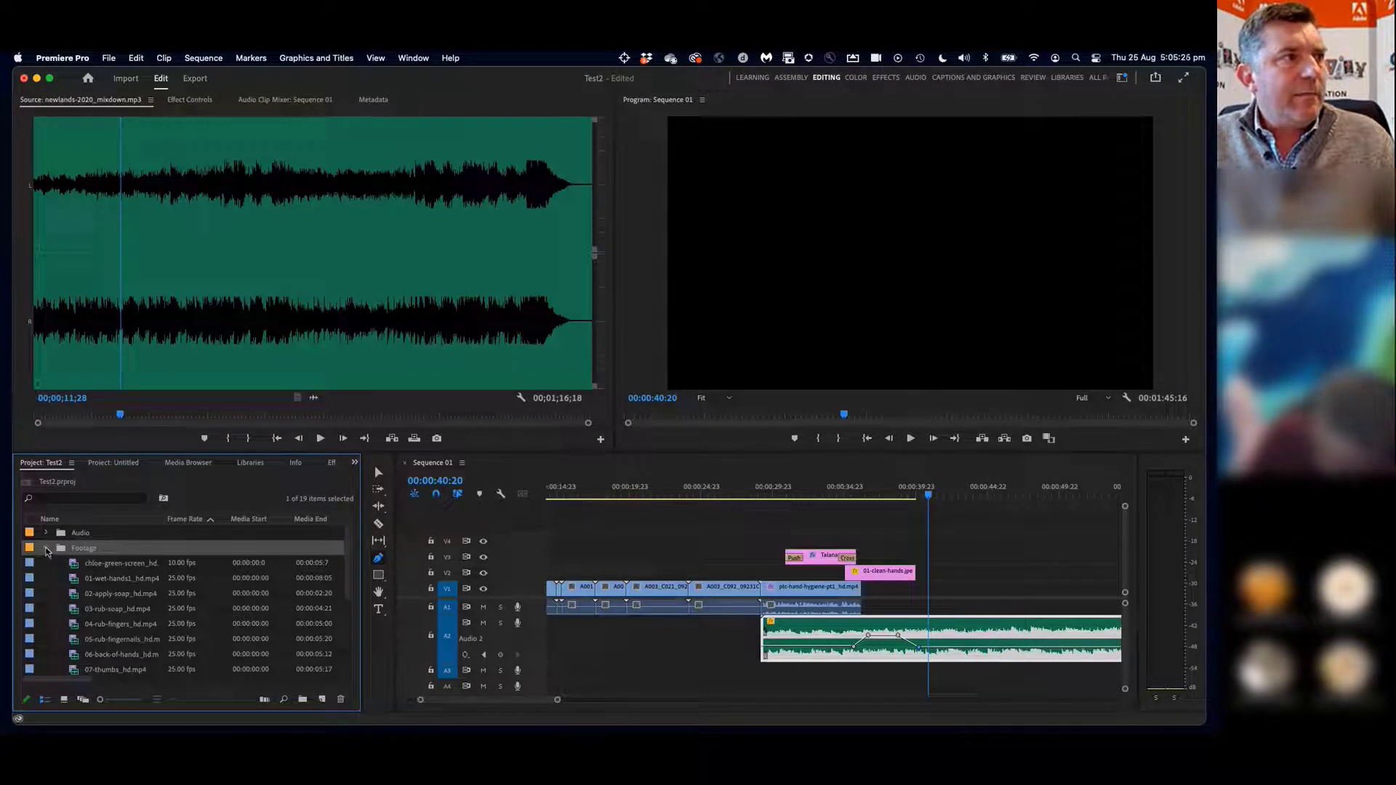
click(46, 550)
click(46, 550)
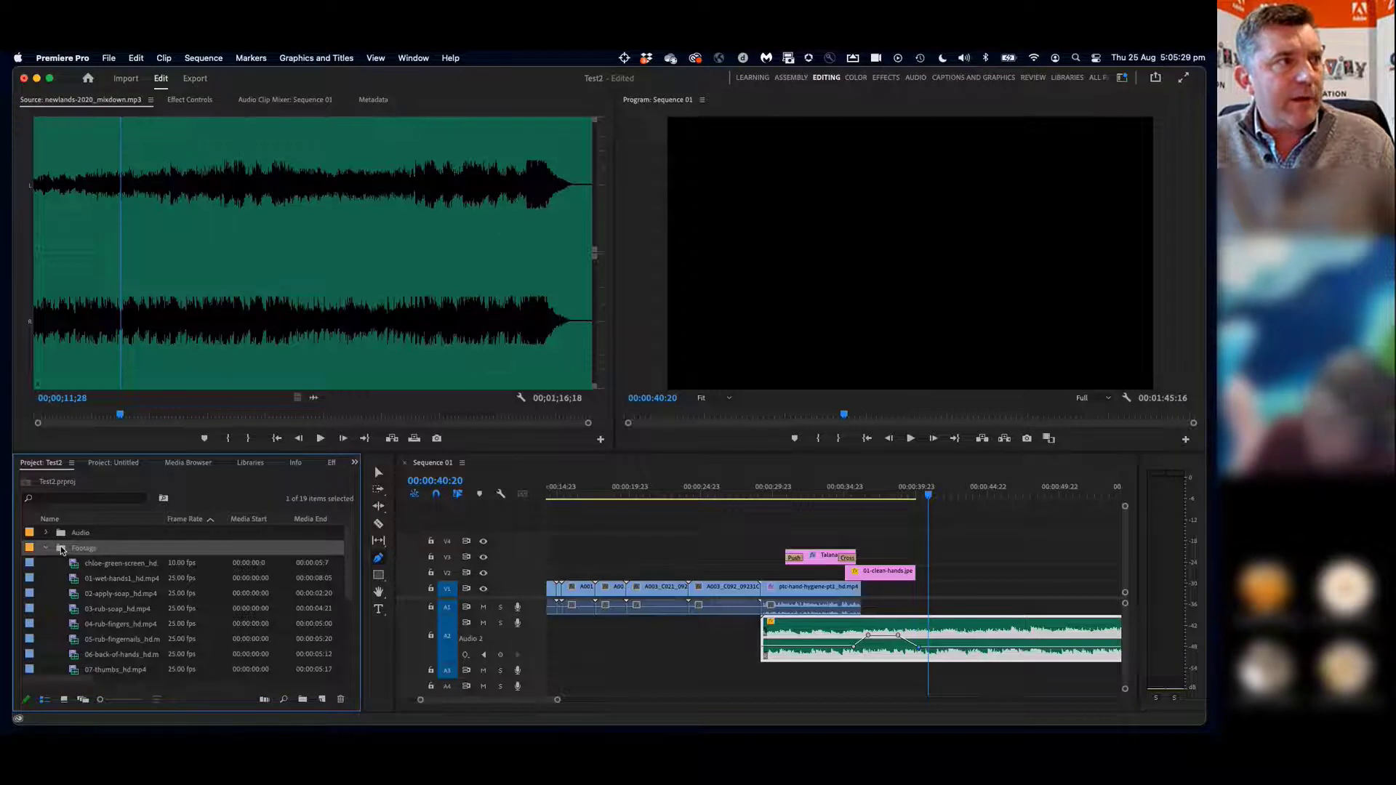
double_click(62, 549)
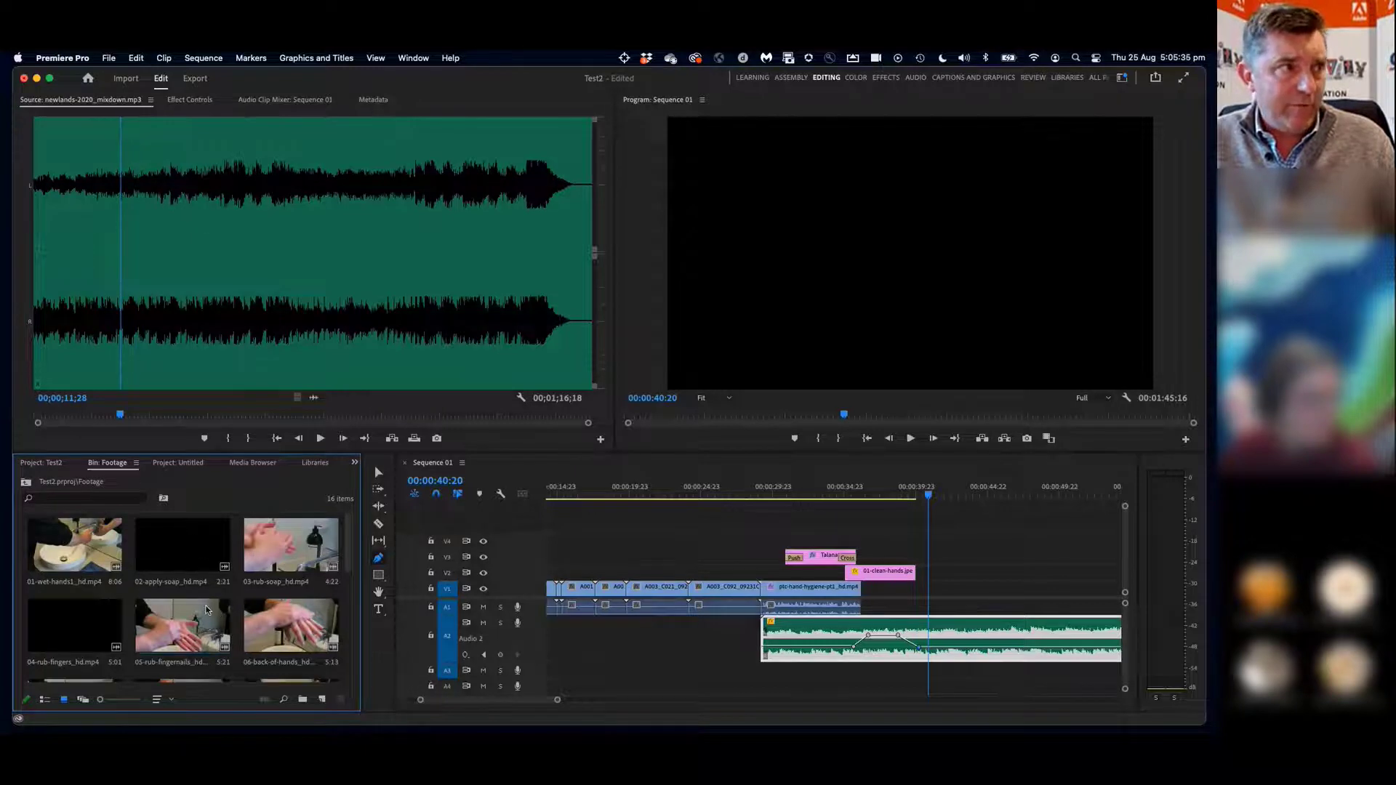
Load ptc-hand-hygiene-pt1_hd.mp4 in the Source Monitor and play it to 00:00:15:03
scroll(207, 609, down, 2)
drag(347, 584, 350, 642)
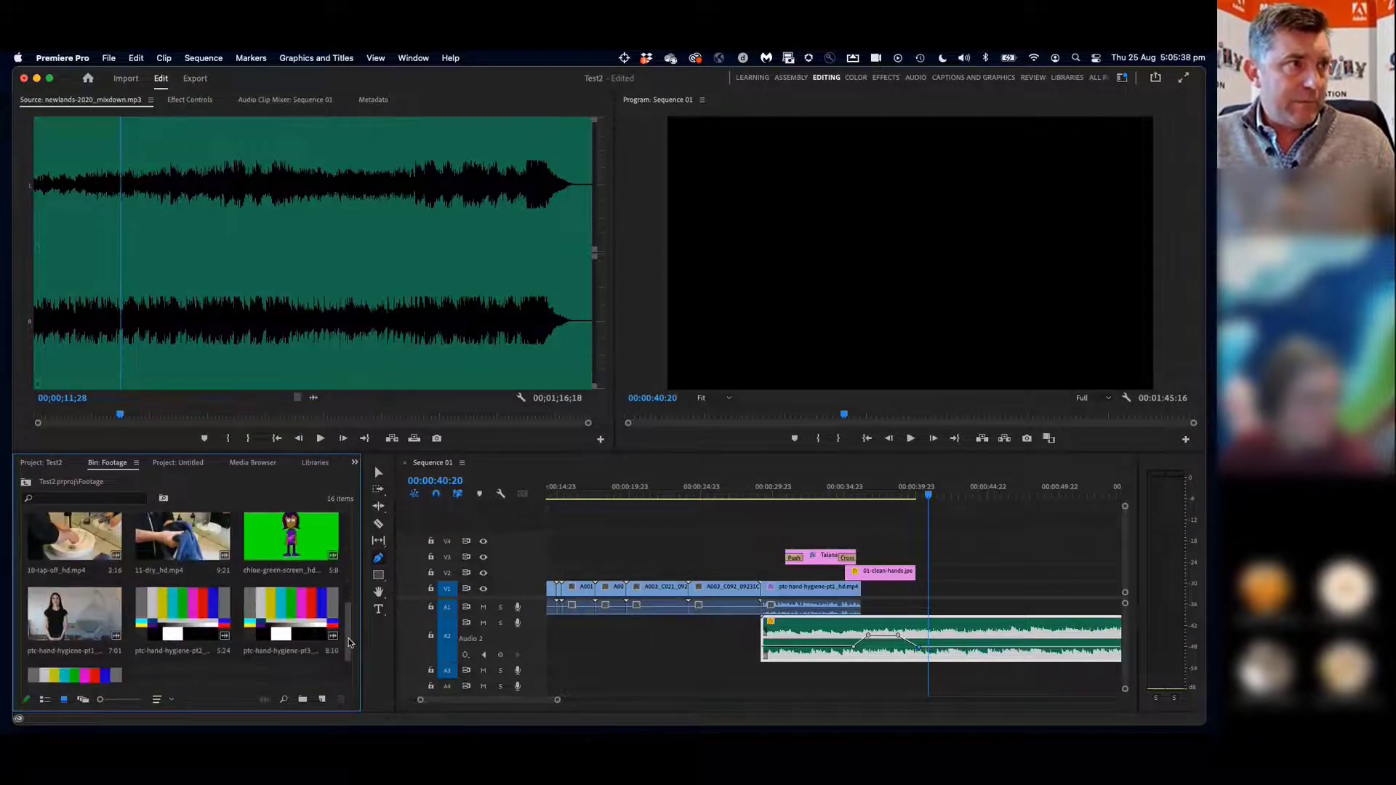
double_click(69, 615)
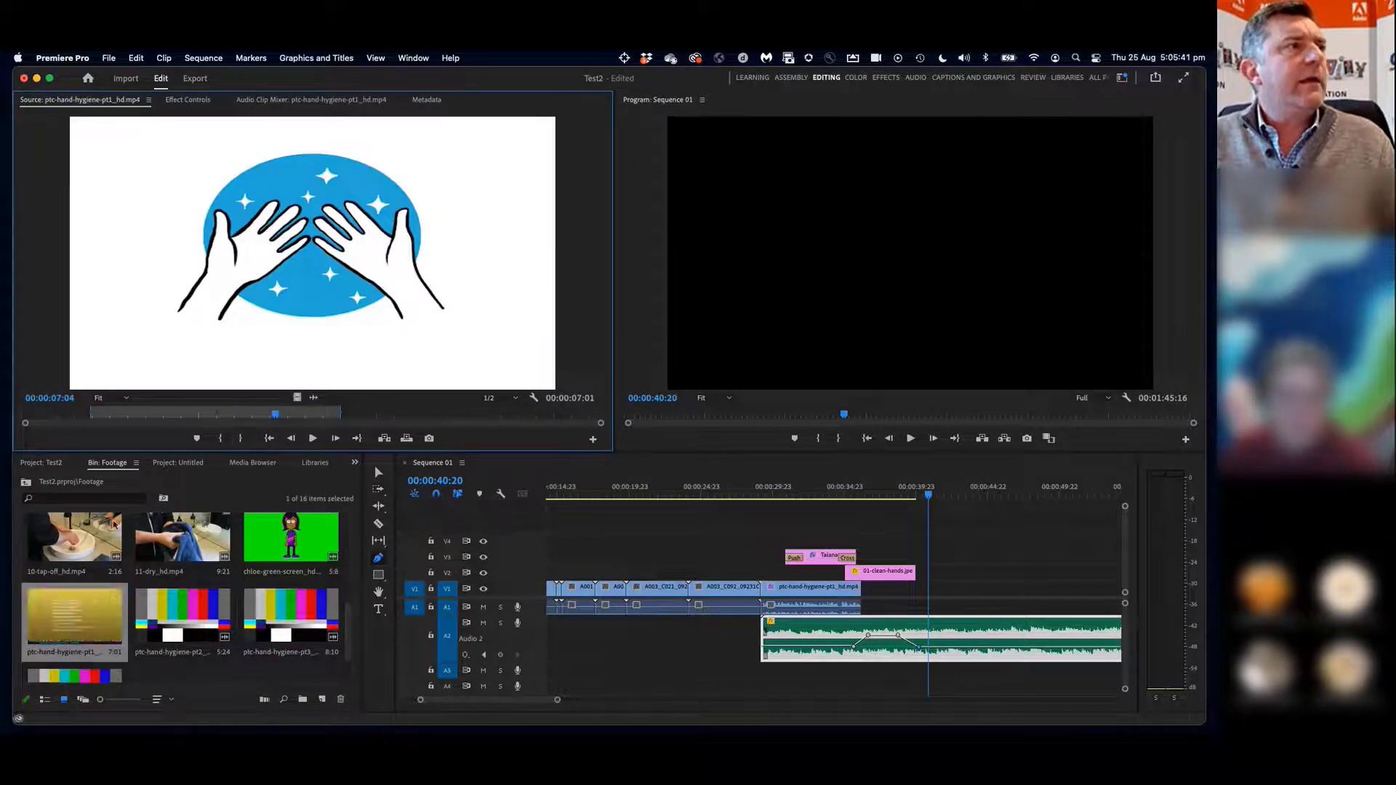
click(338, 416)
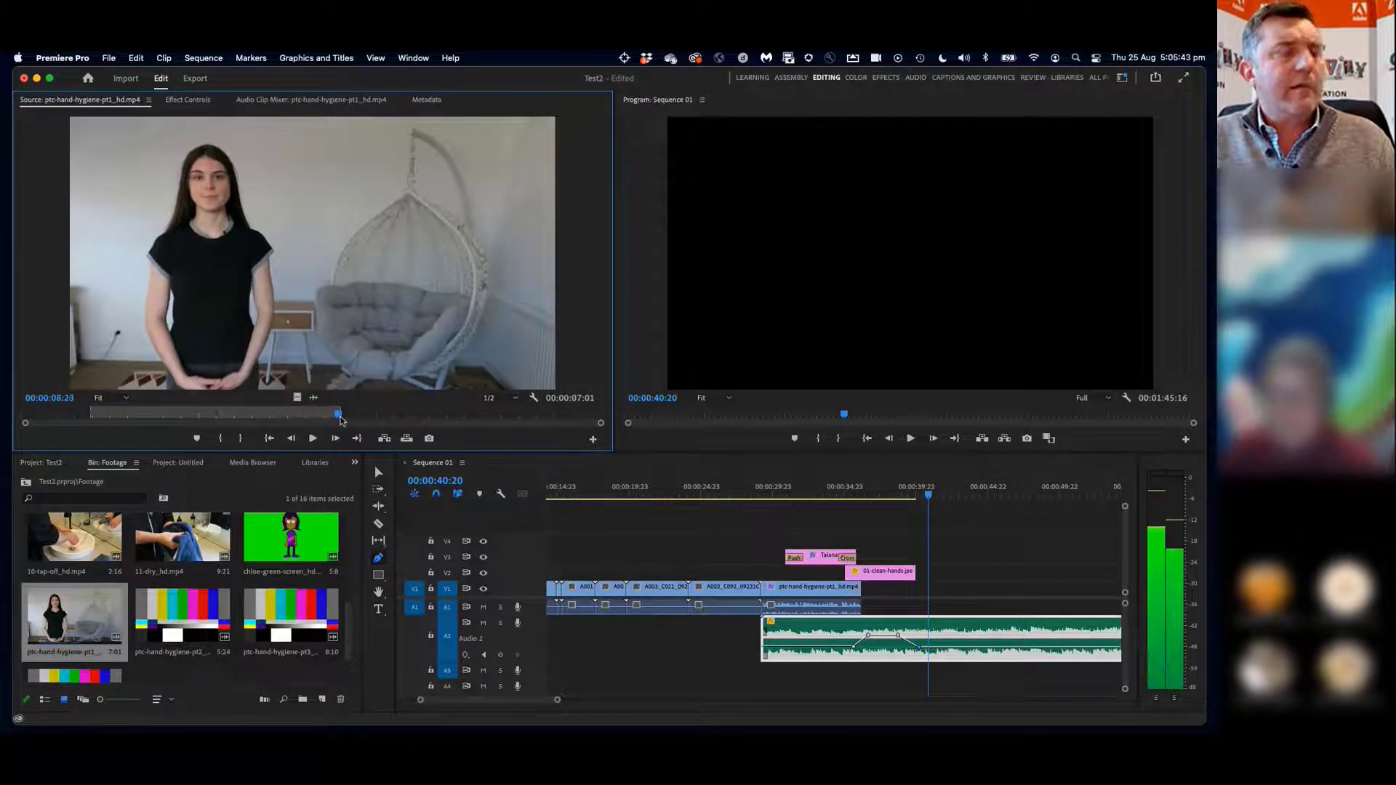
mouse_move(340, 420)
mouse_down()
mouse_move(363, 420)
mouse_move(344, 420)
mouse_up()
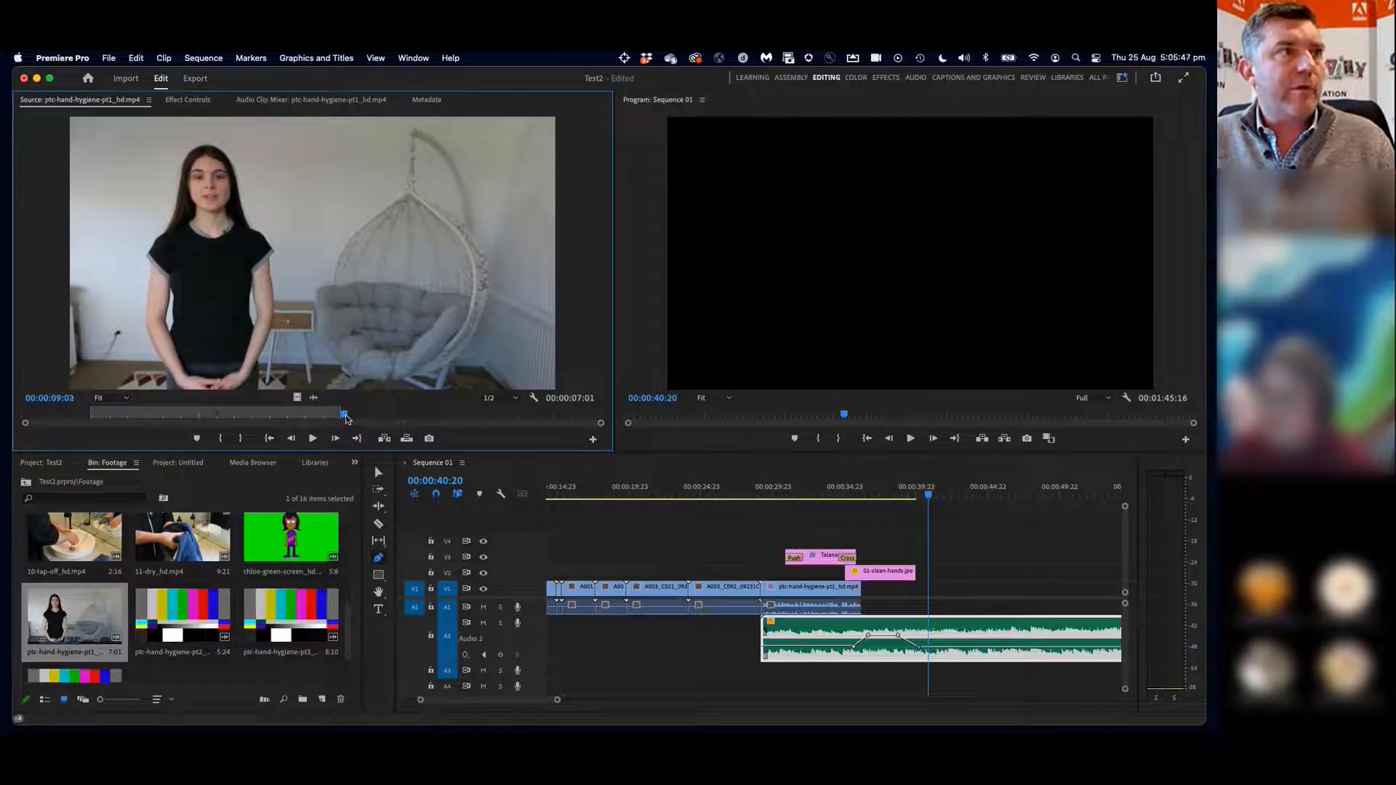
key(space)
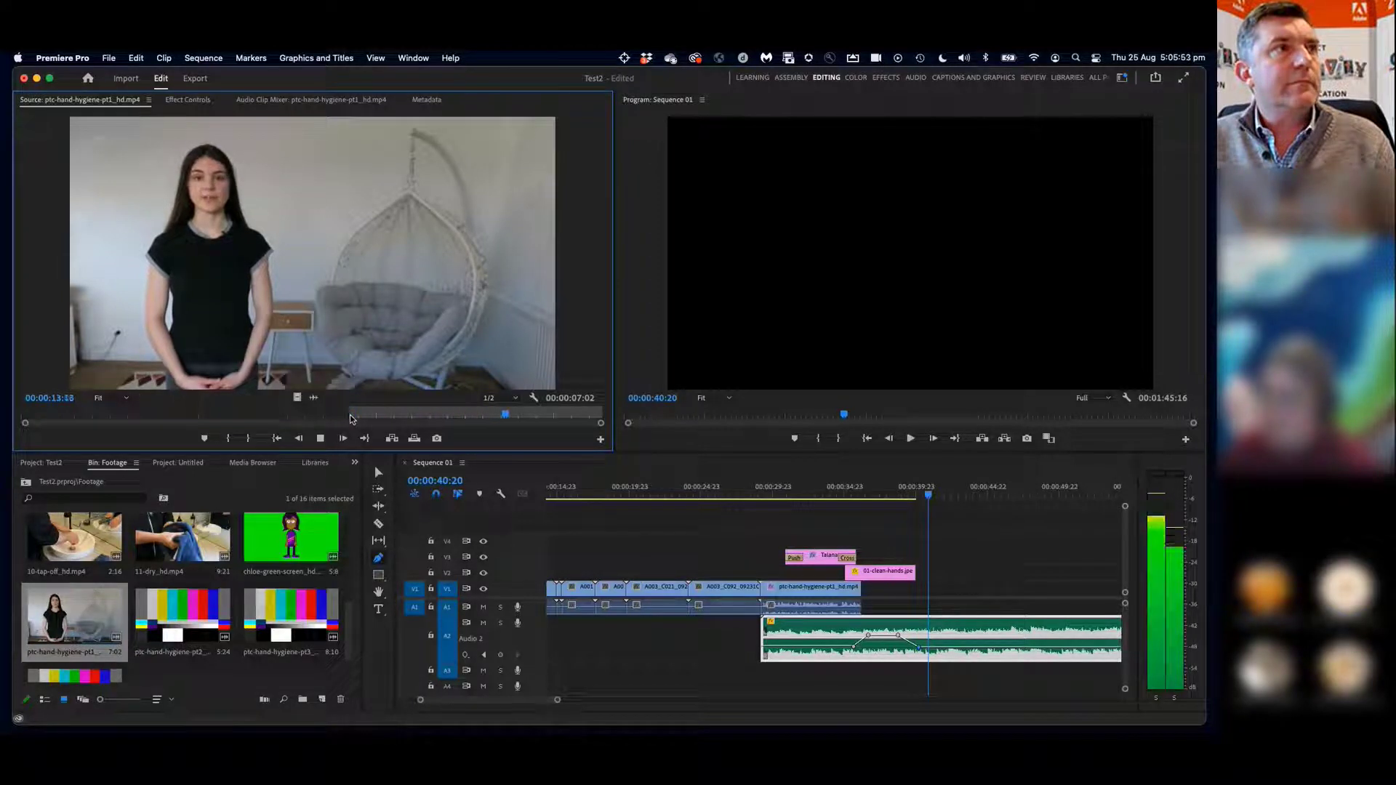
key(space)
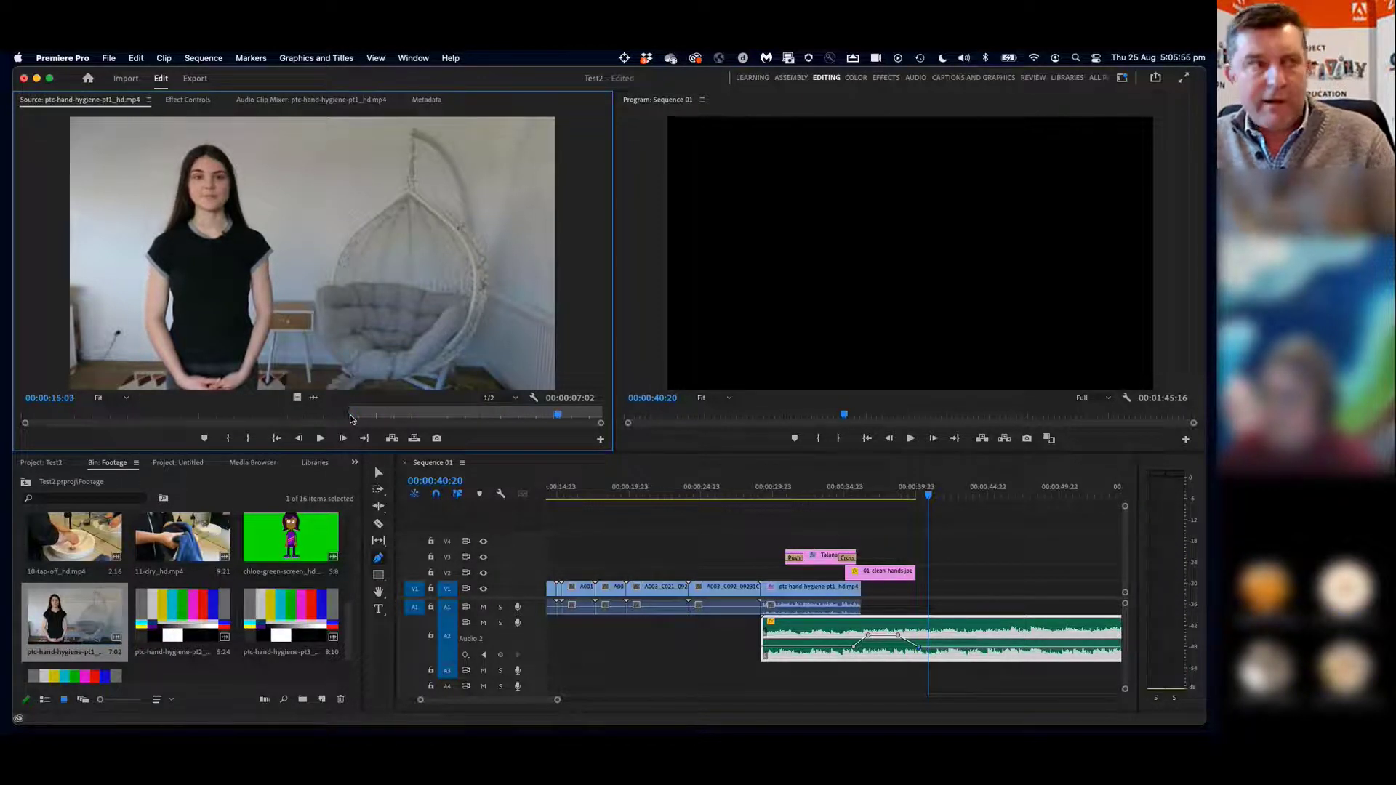
Mark the out point and overwrite the trimmed presenter clip onto V1/A1 after the earlier clip
key(o)
drag(794, 521, 915, 597)
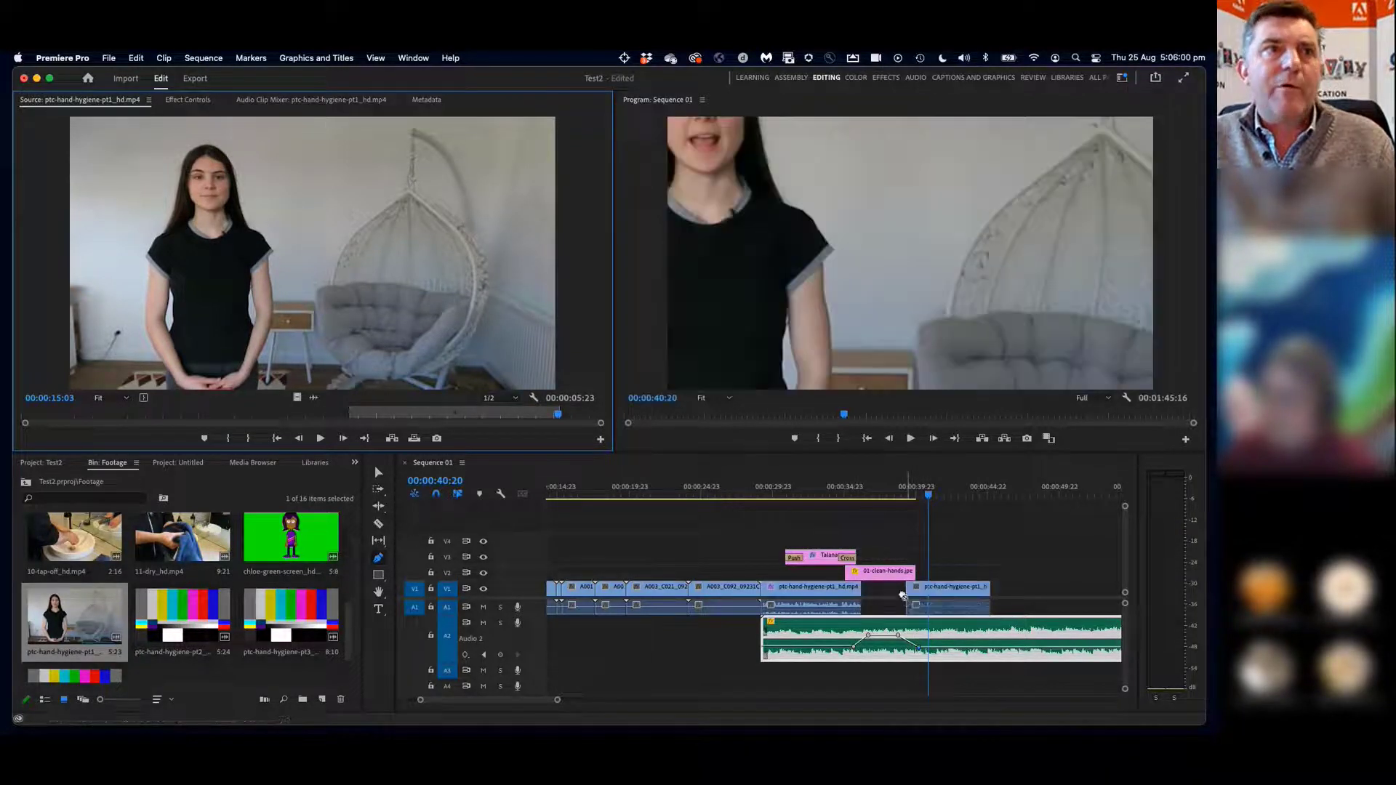
click(847, 489)
key(space)
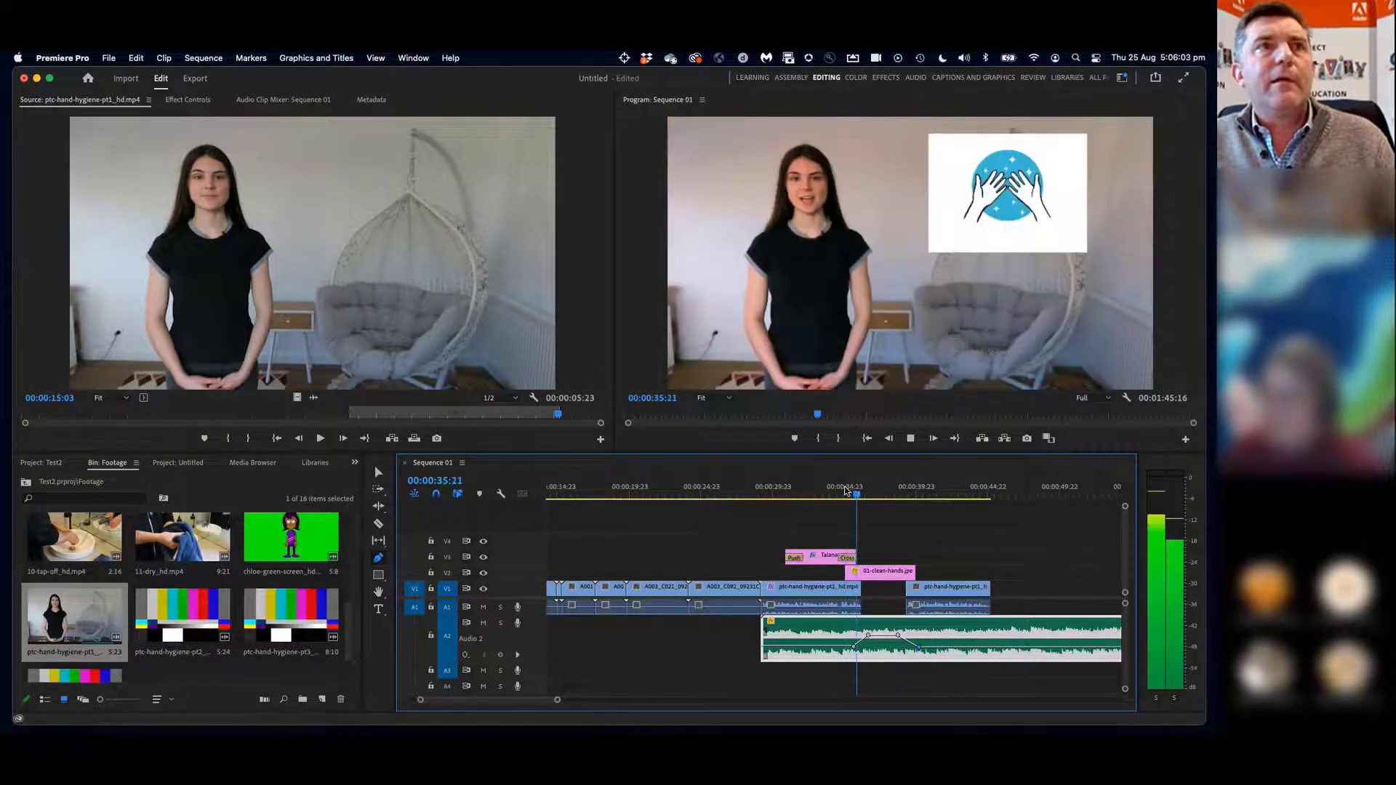
key(space)
drag(828, 489, 882, 489)
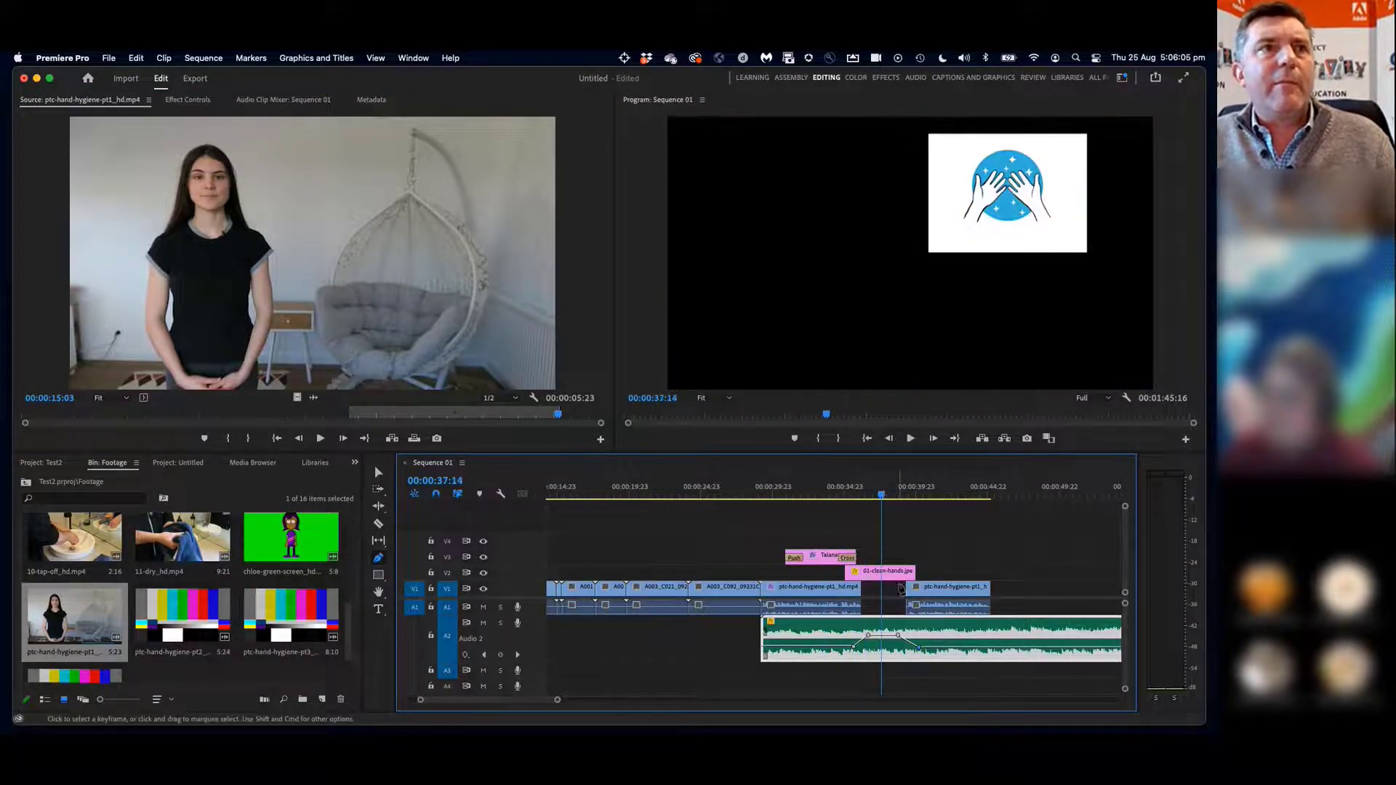
Enlarge the hands logo to fill the frame with the Selection tool and play back
click(379, 474)
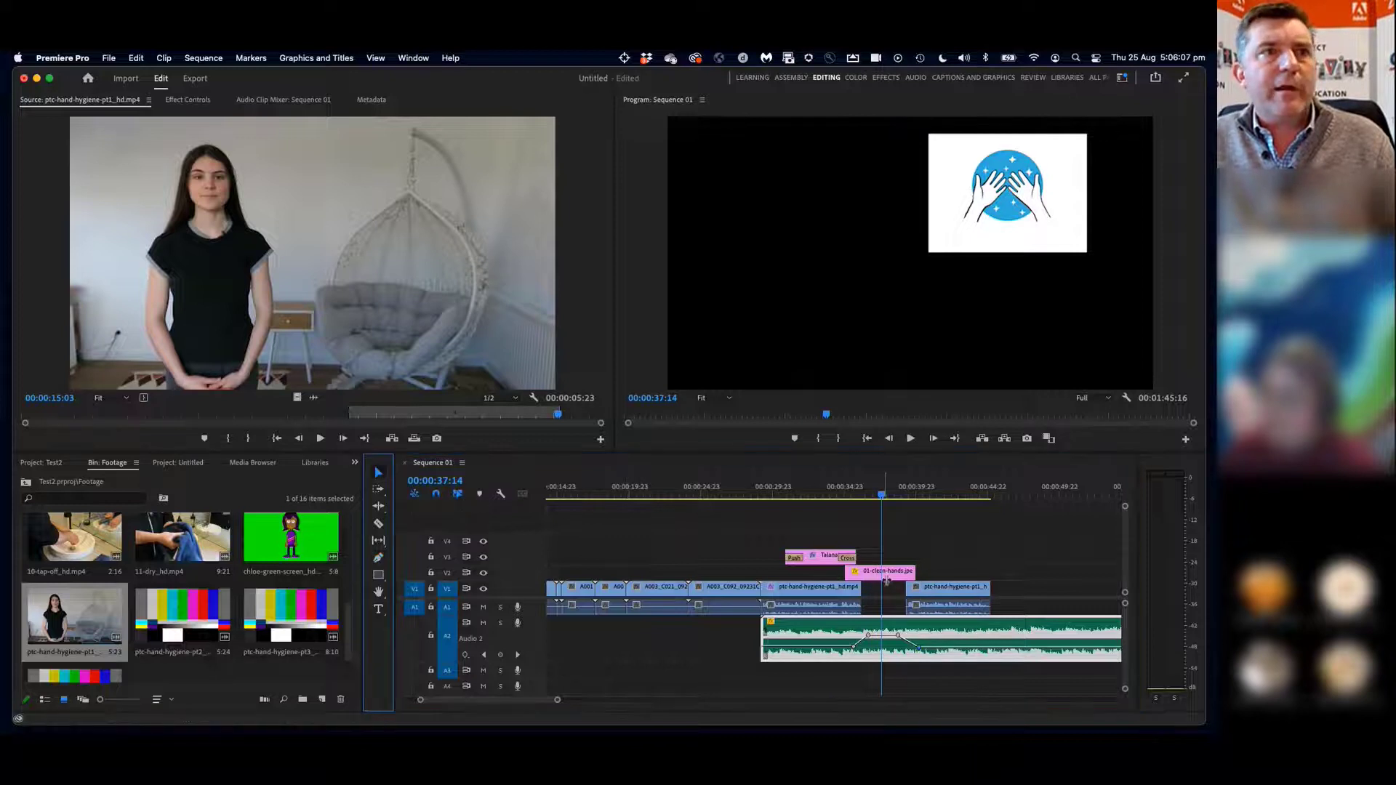
click(929, 255)
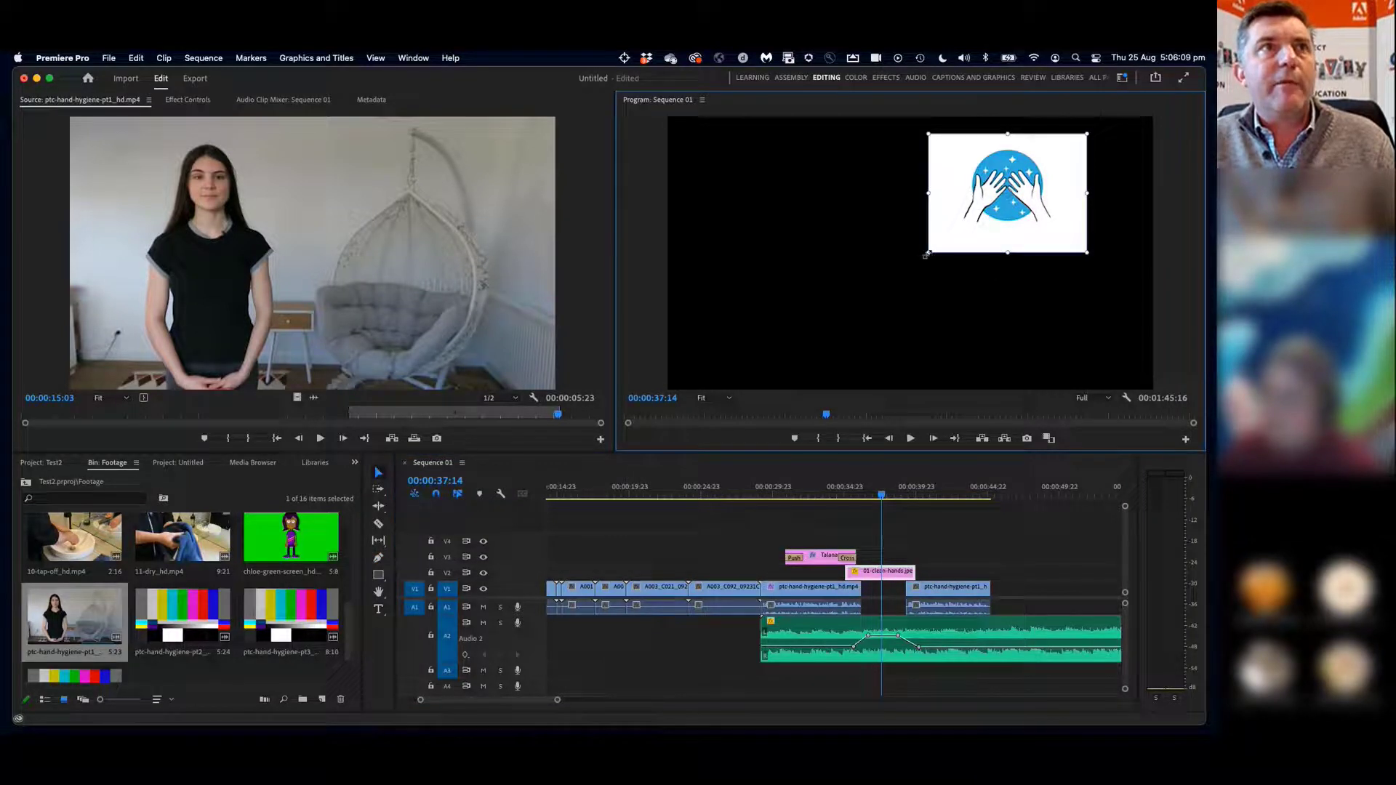
drag(926, 255, 907, 350)
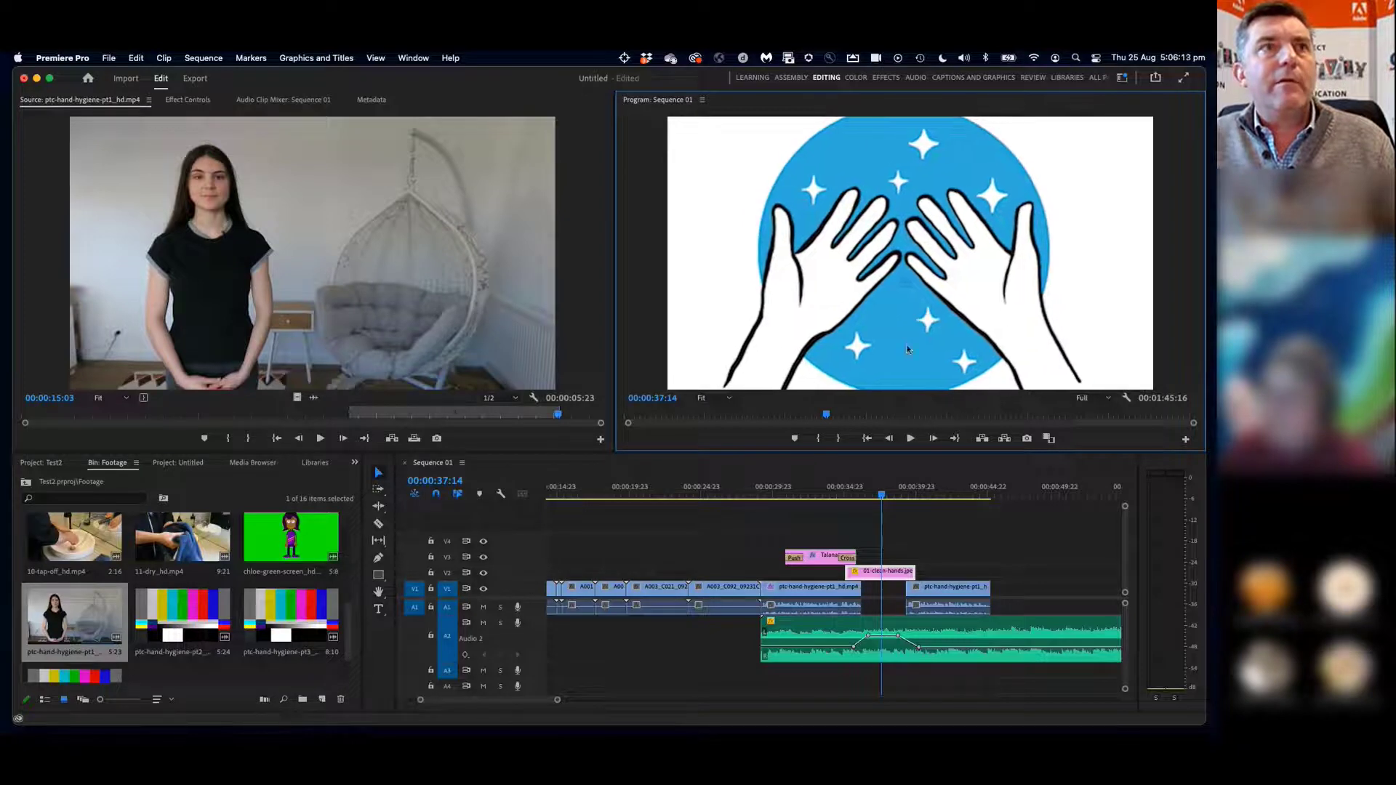
click(843, 489)
key(space)
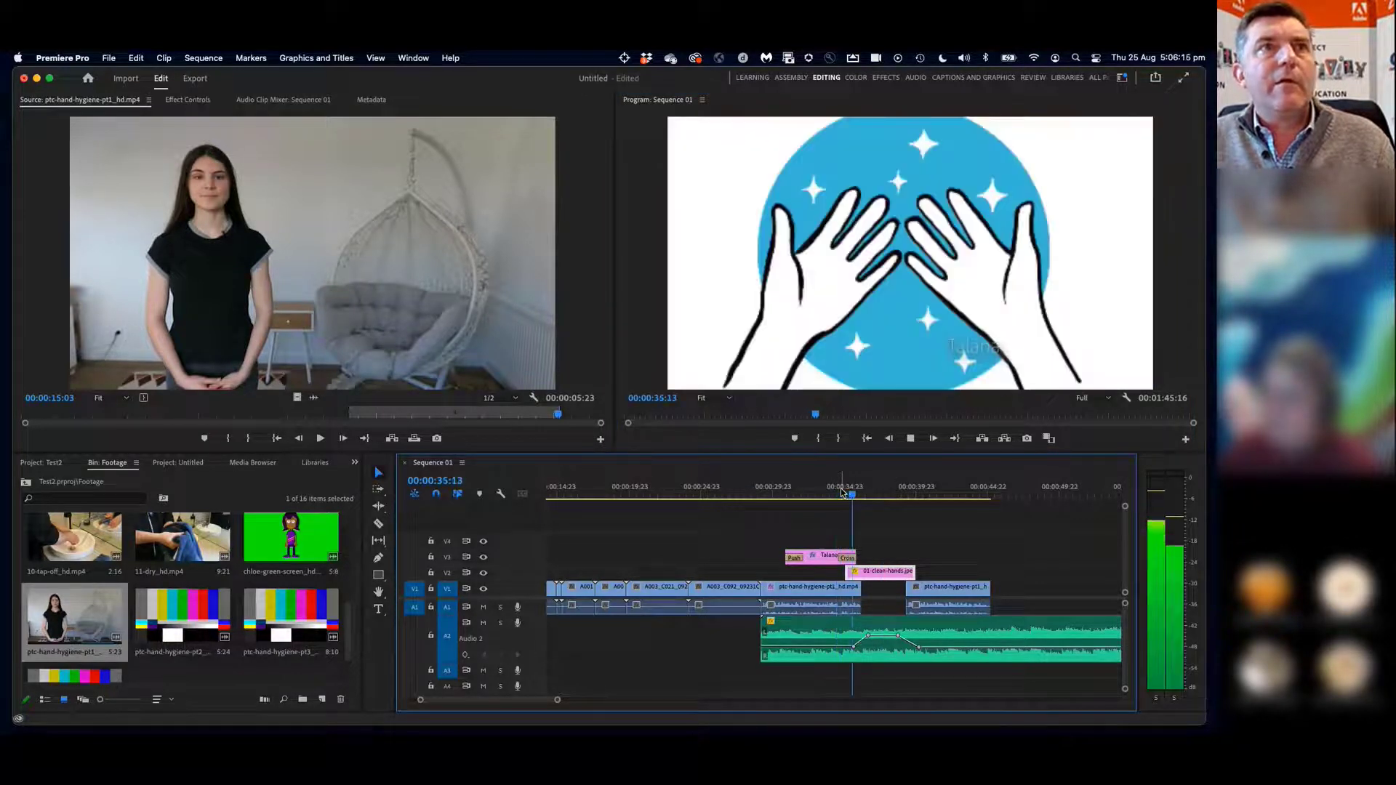
key(space)
key(super+z)
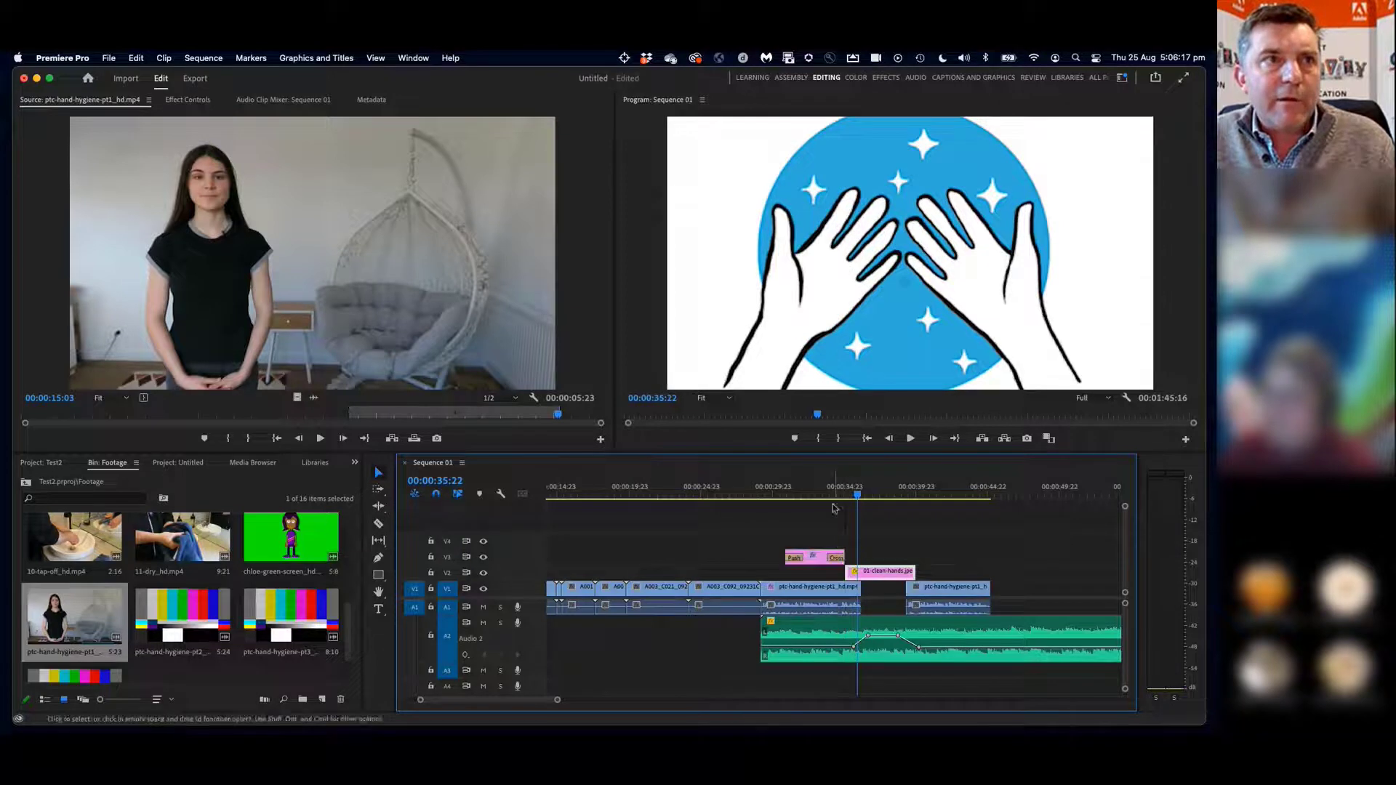
click(825, 494)
key(space)
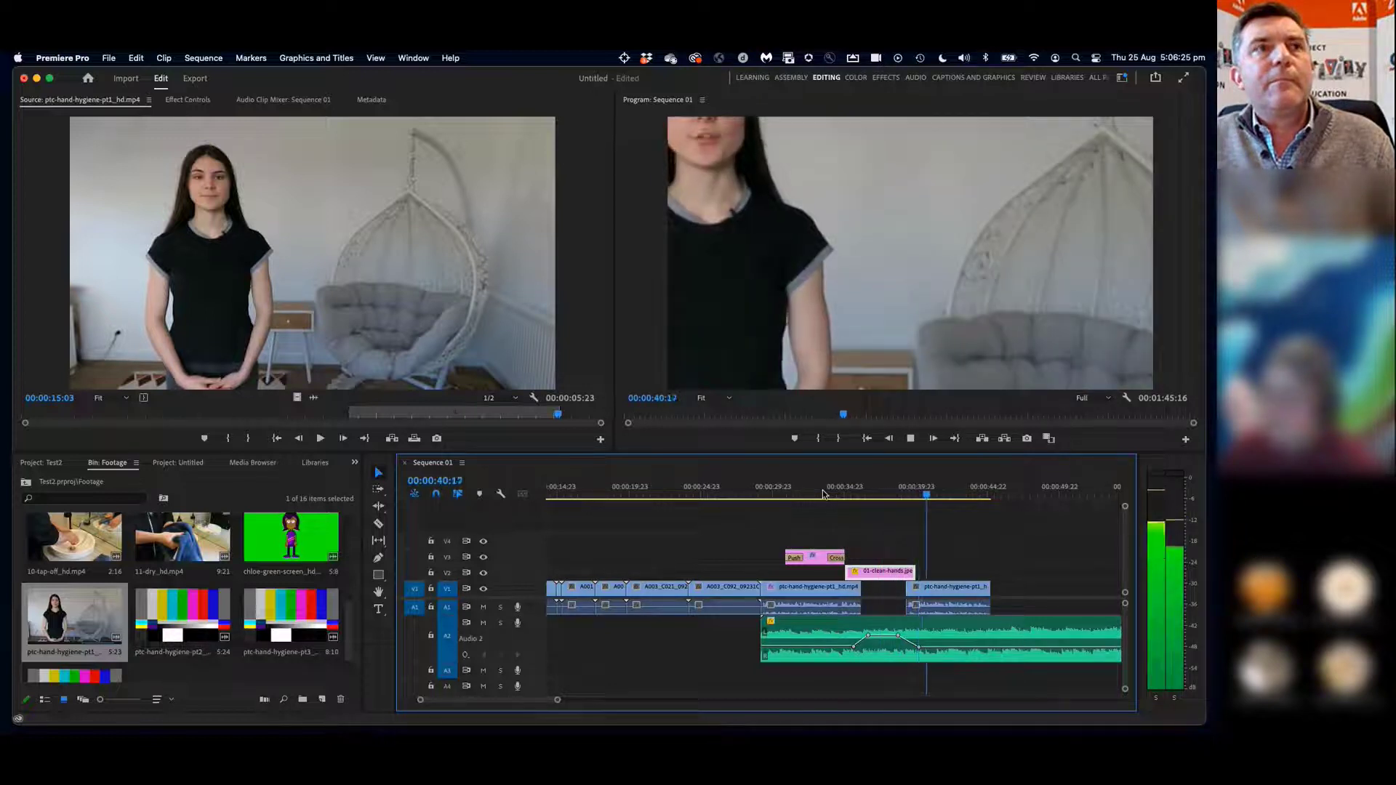
key(space)
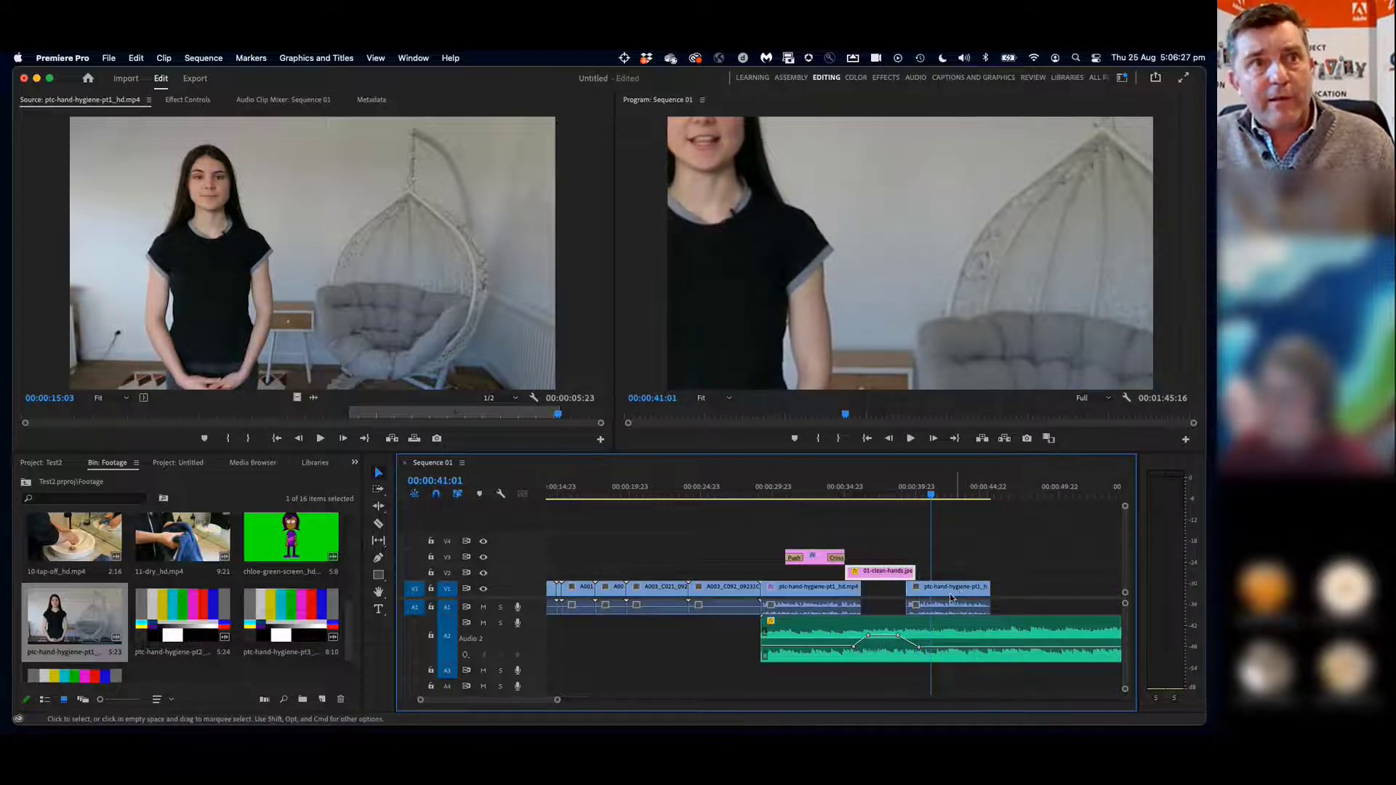
Apply Scale to Frame Size to the later presenter clip on V1 and play it back
right_click(949, 592)
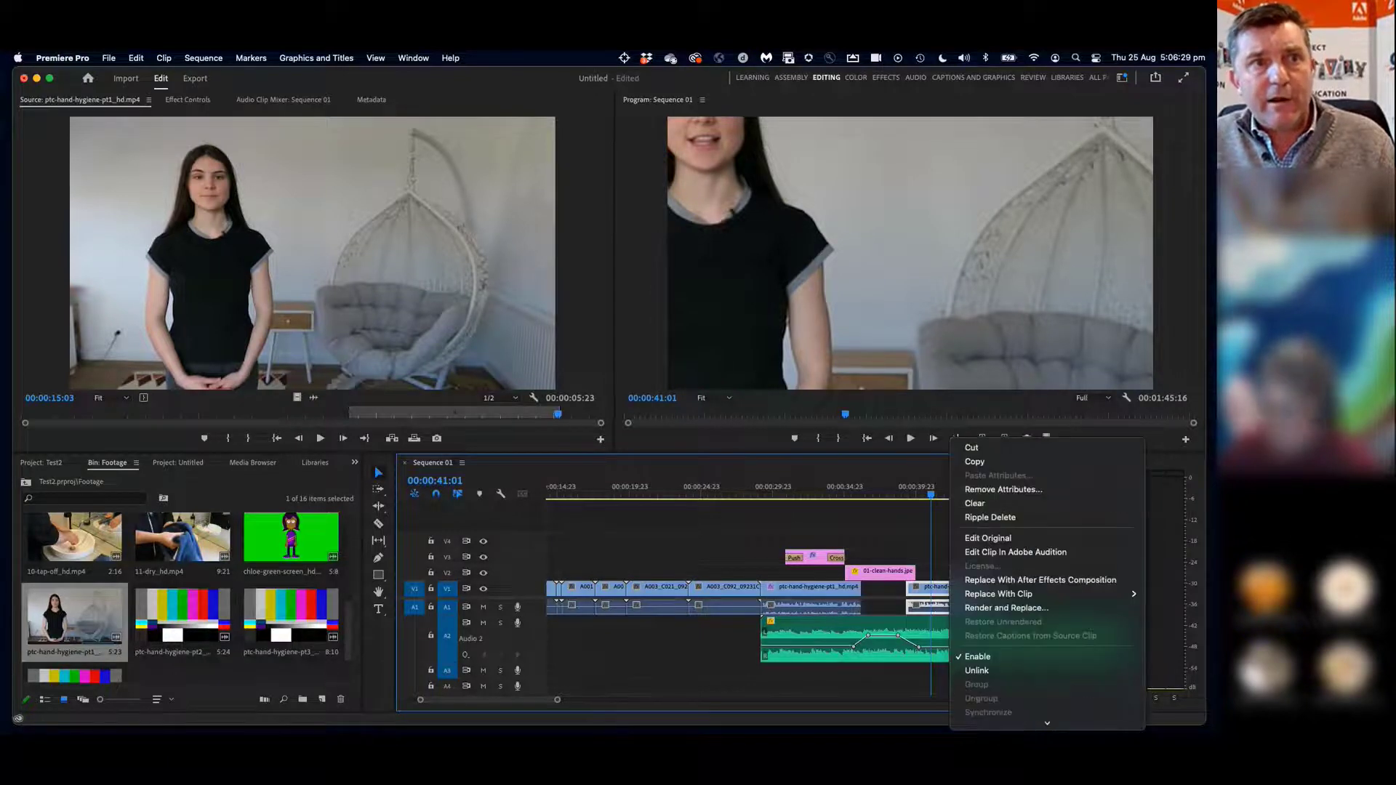
scroll(1048, 655, down, 10)
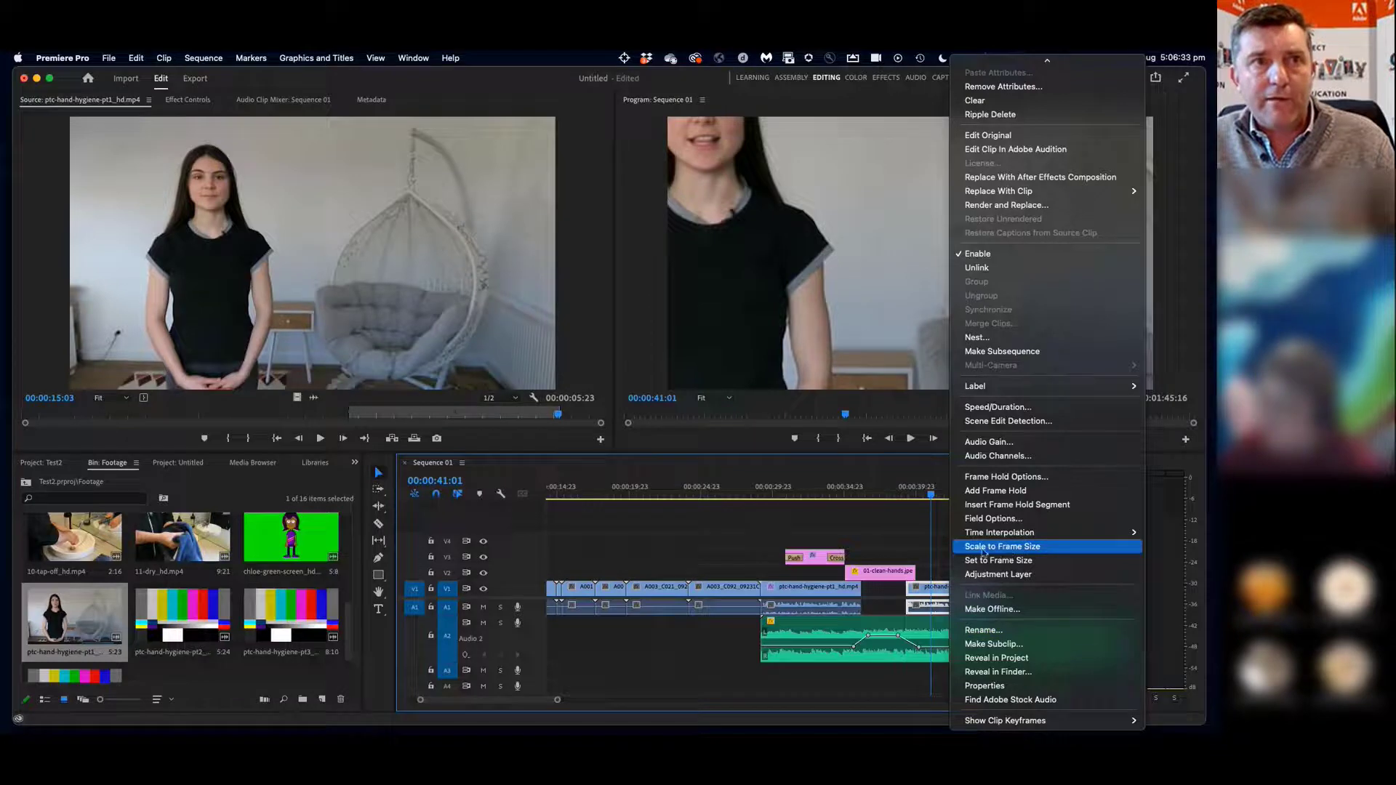
click(1013, 552)
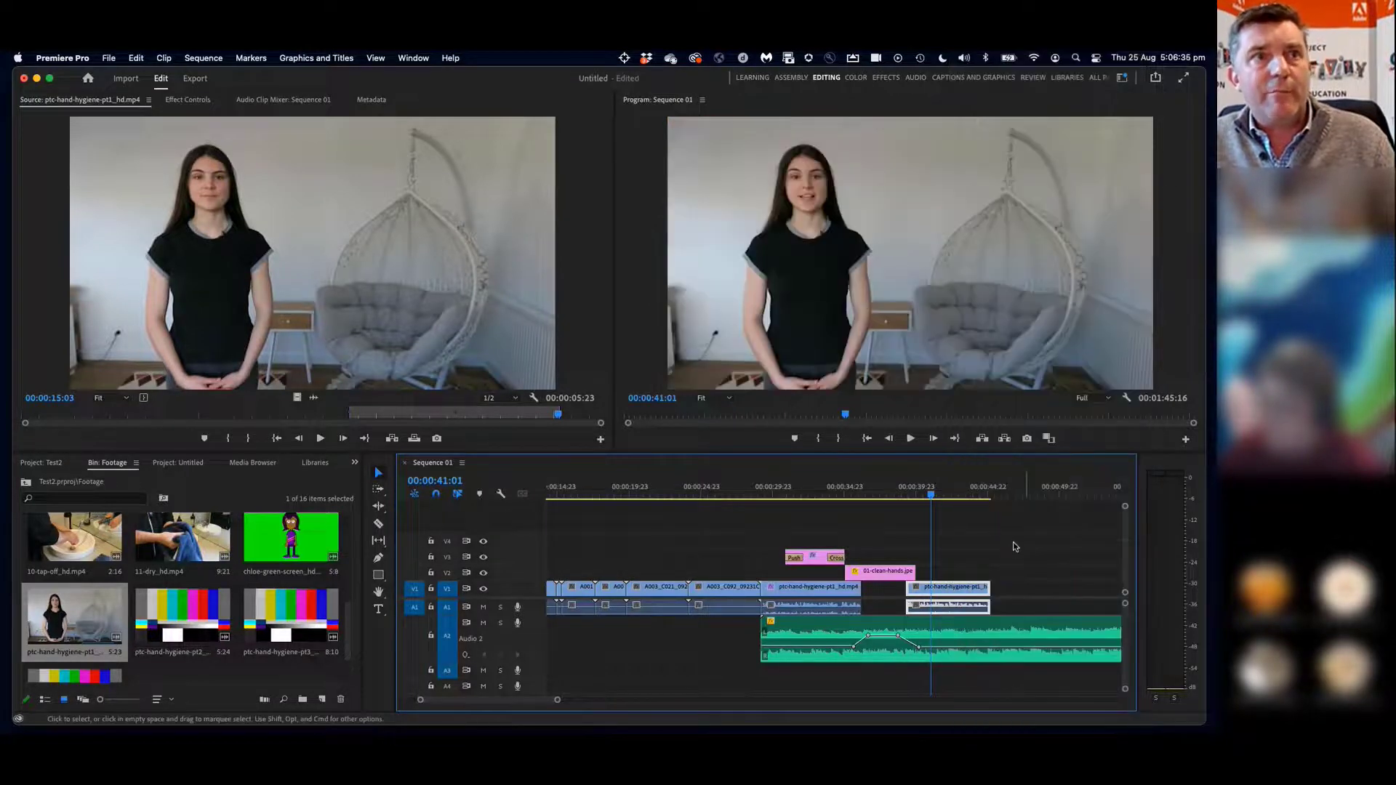
click(896, 492)
key(space)
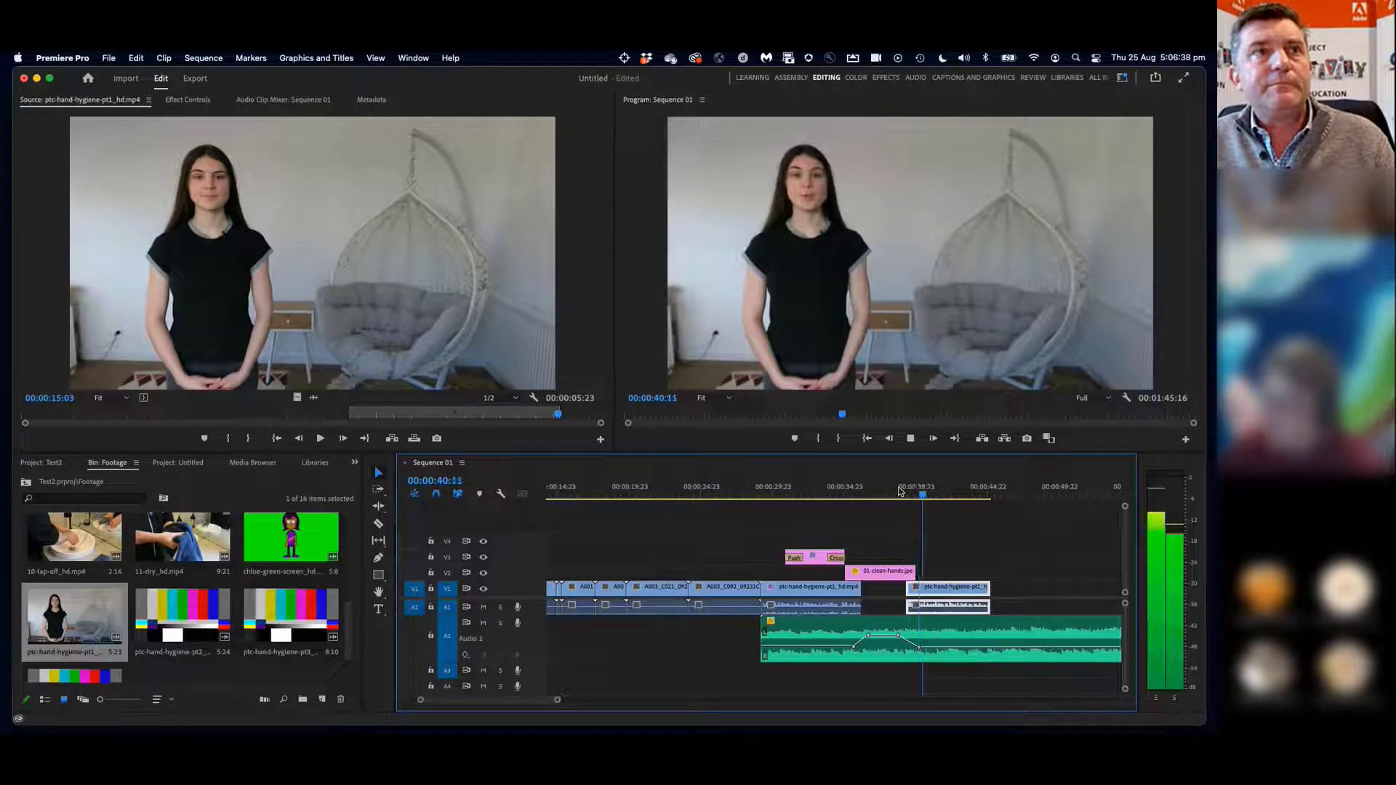
key(space)
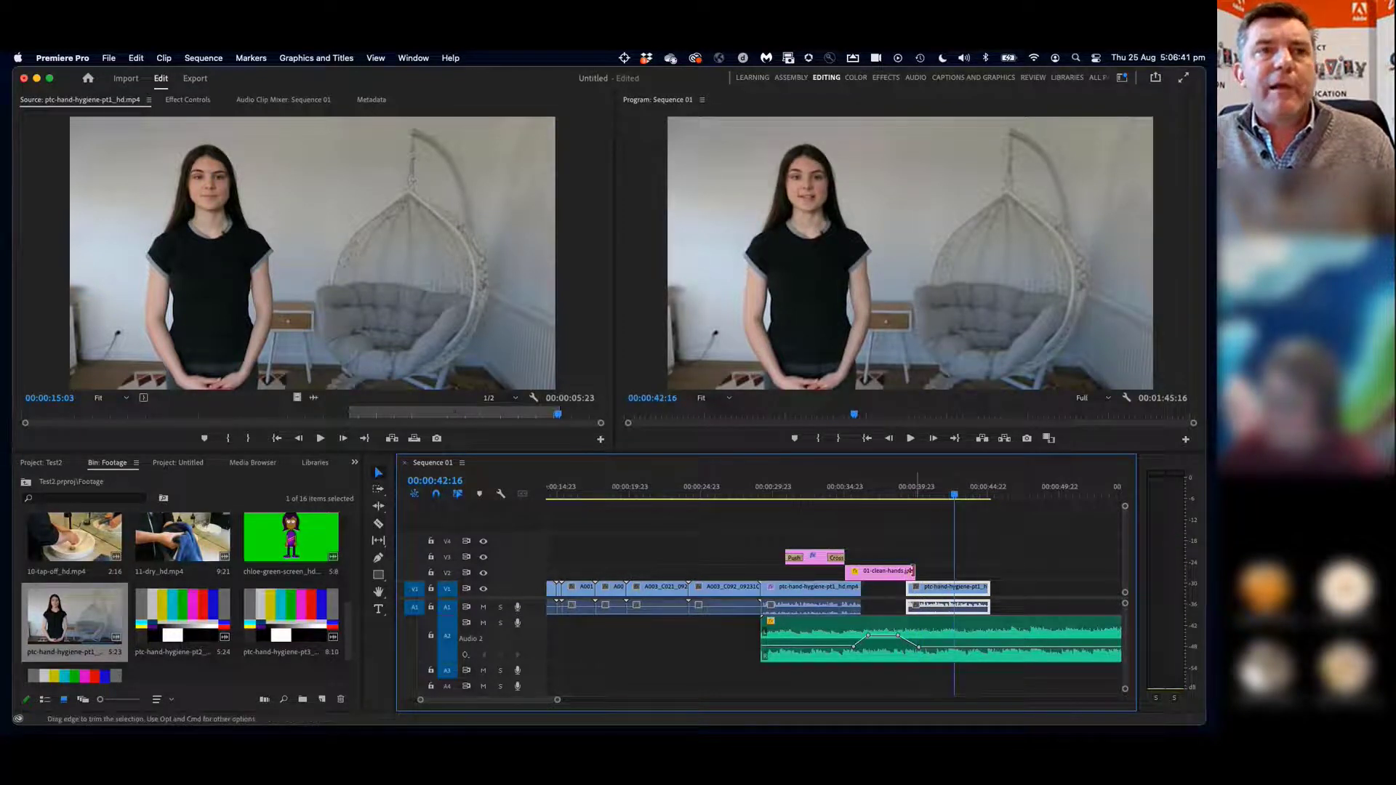
Add a default dissolve after the clean-hands still and nudge the second girl clip earlier
right_click(913, 571)
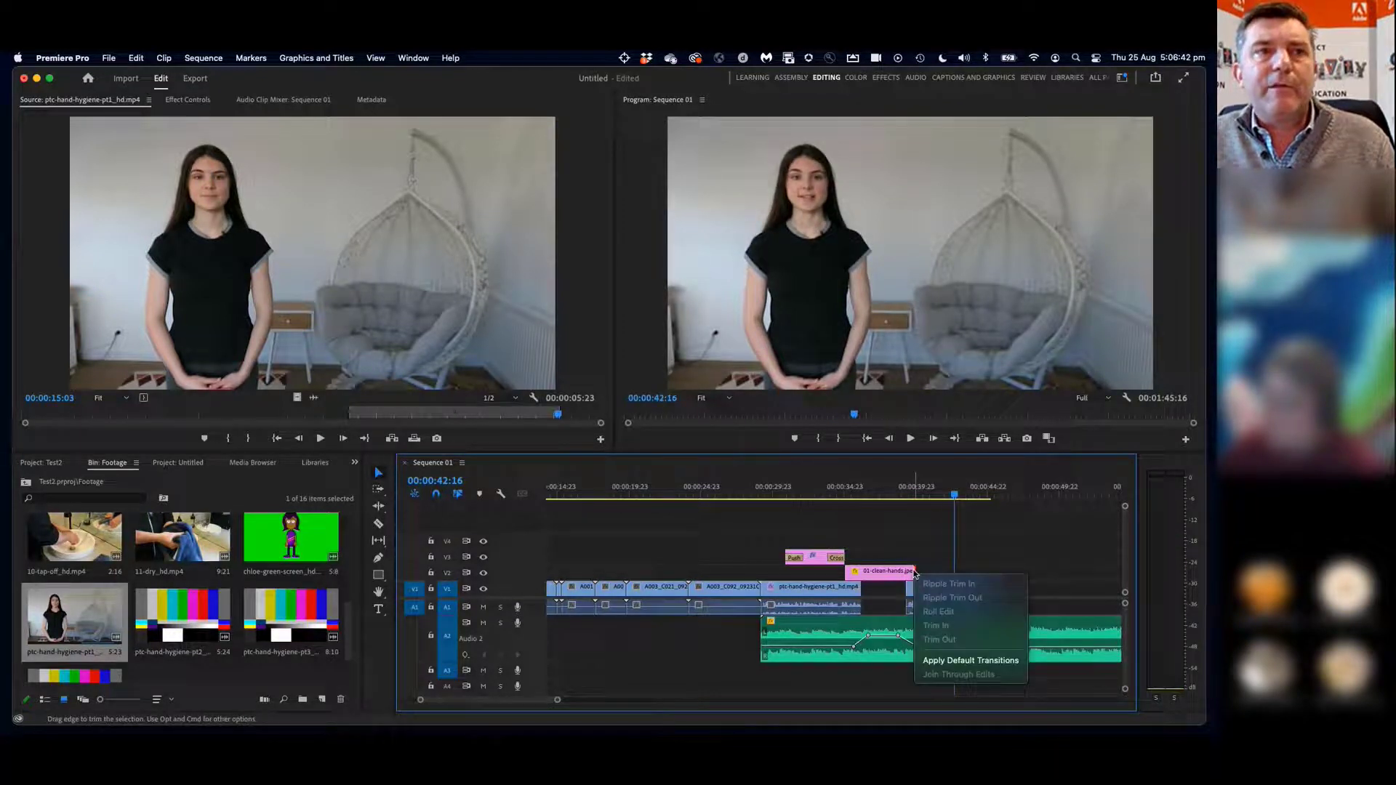
click(966, 660)
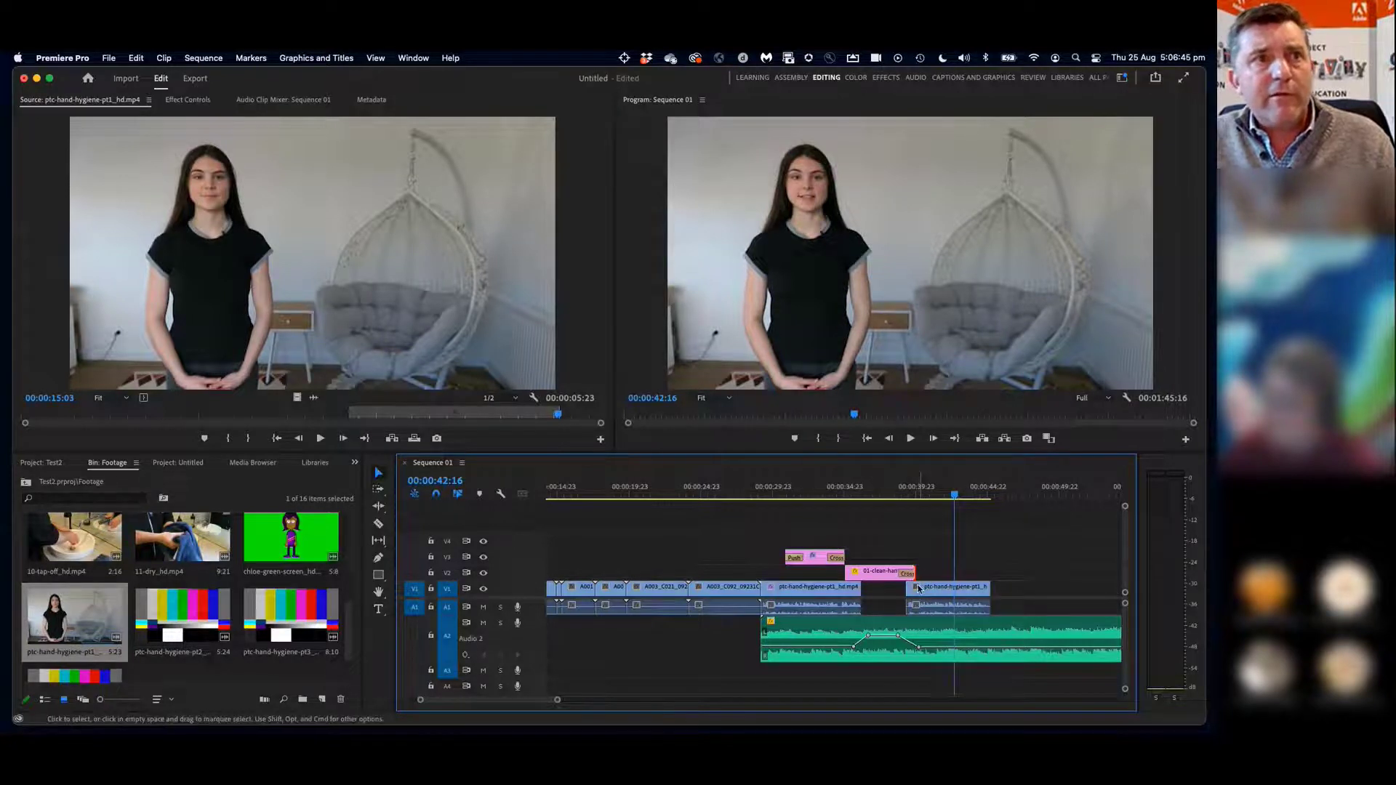
drag(928, 594, 921, 594)
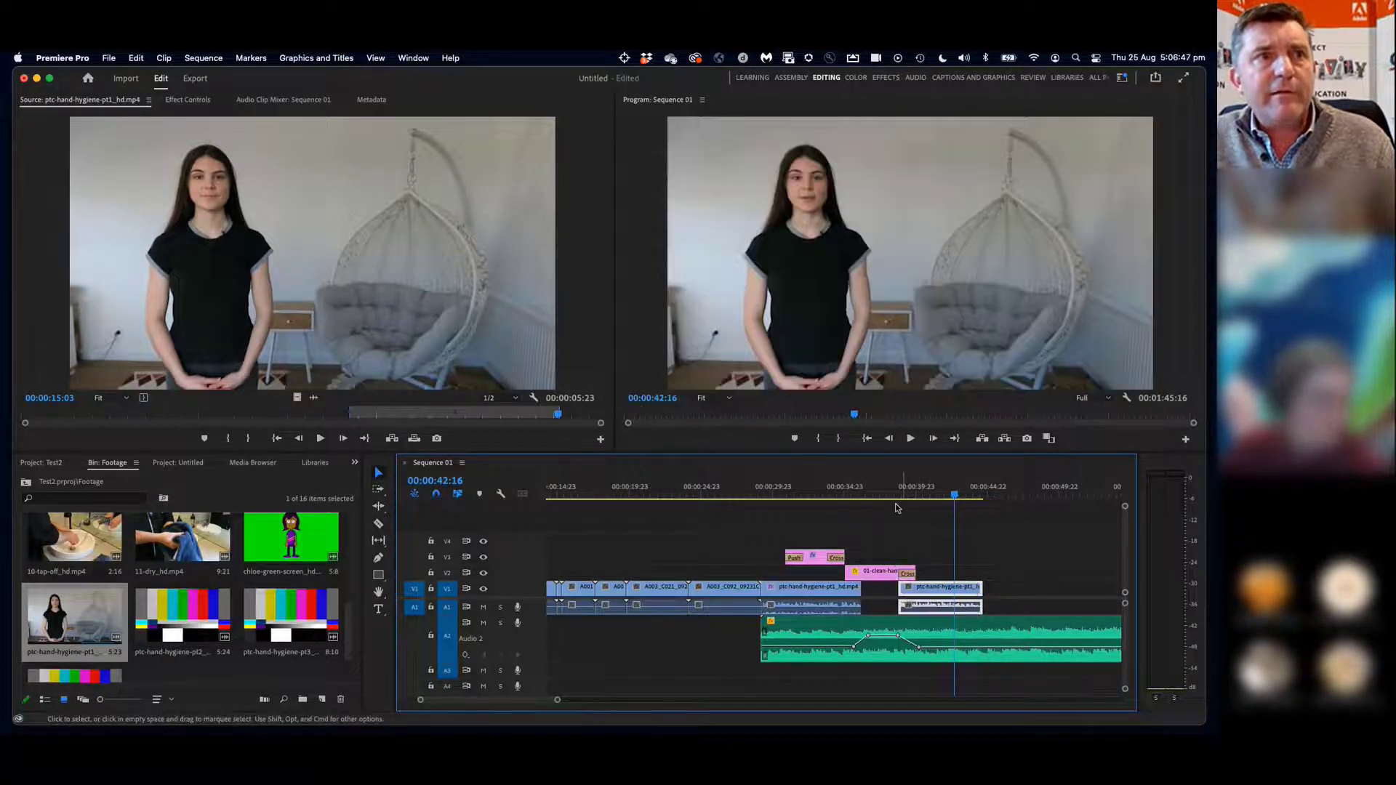
click(895, 494)
key(space)
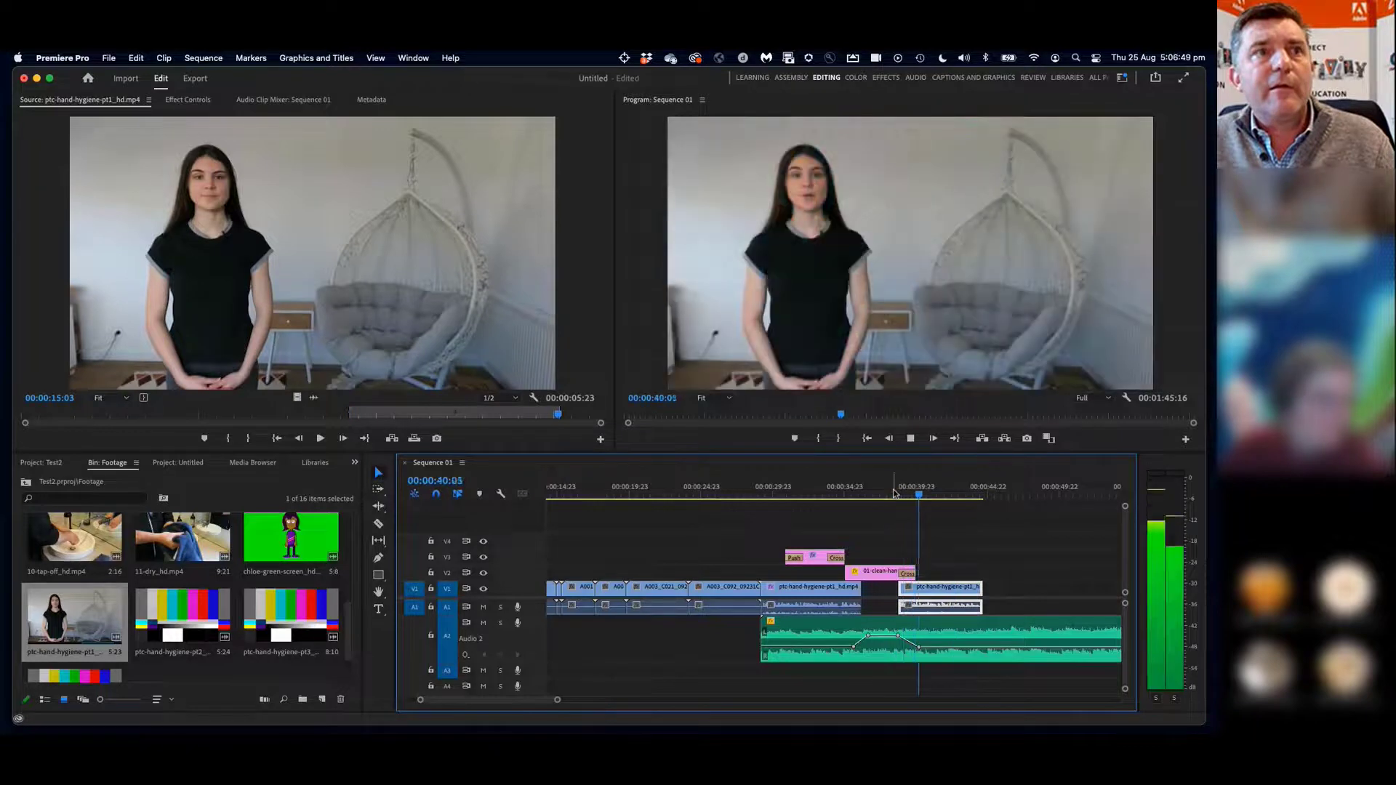
key(space)
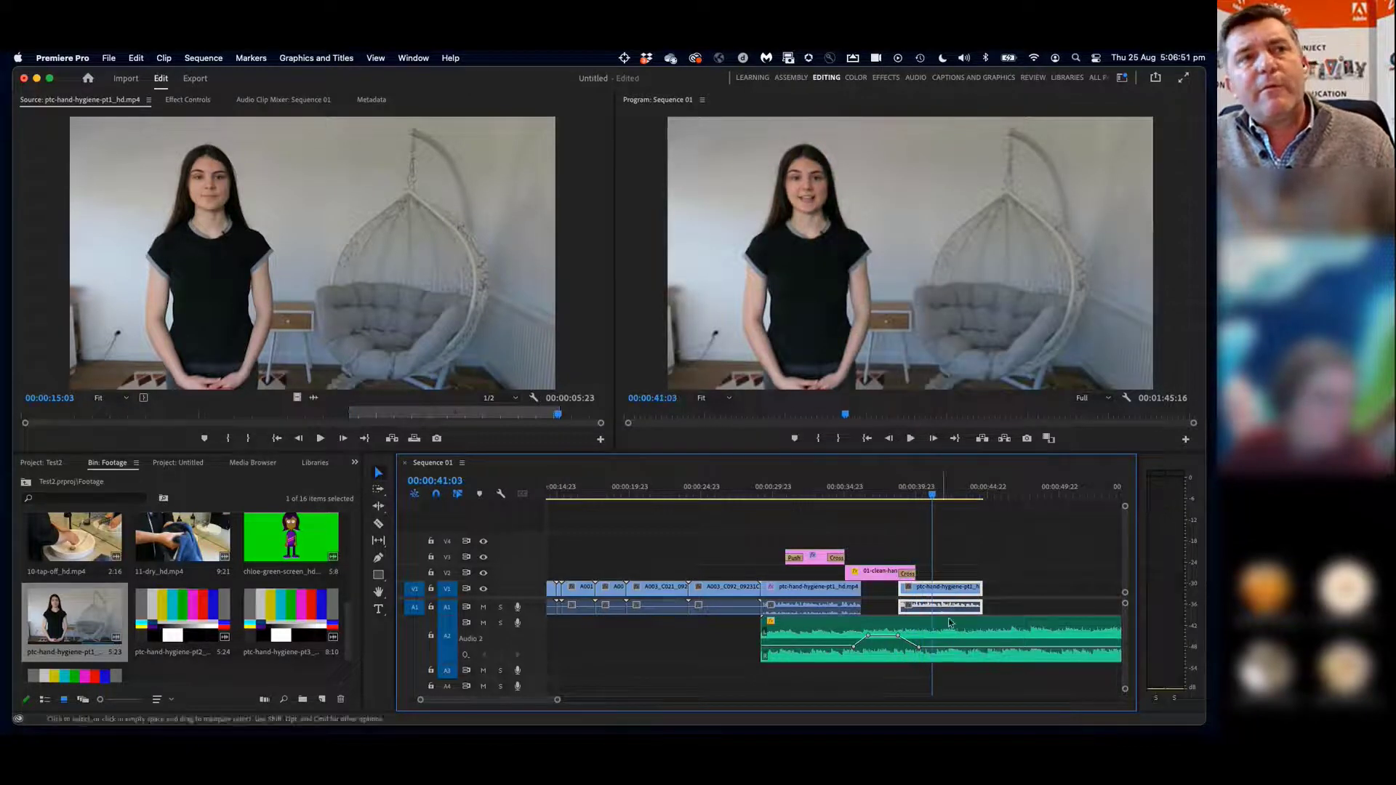
Shorten the Cross Dissolve from the clean-hands graphic to 18 frames and preview it
drag(557, 700, 497, 701)
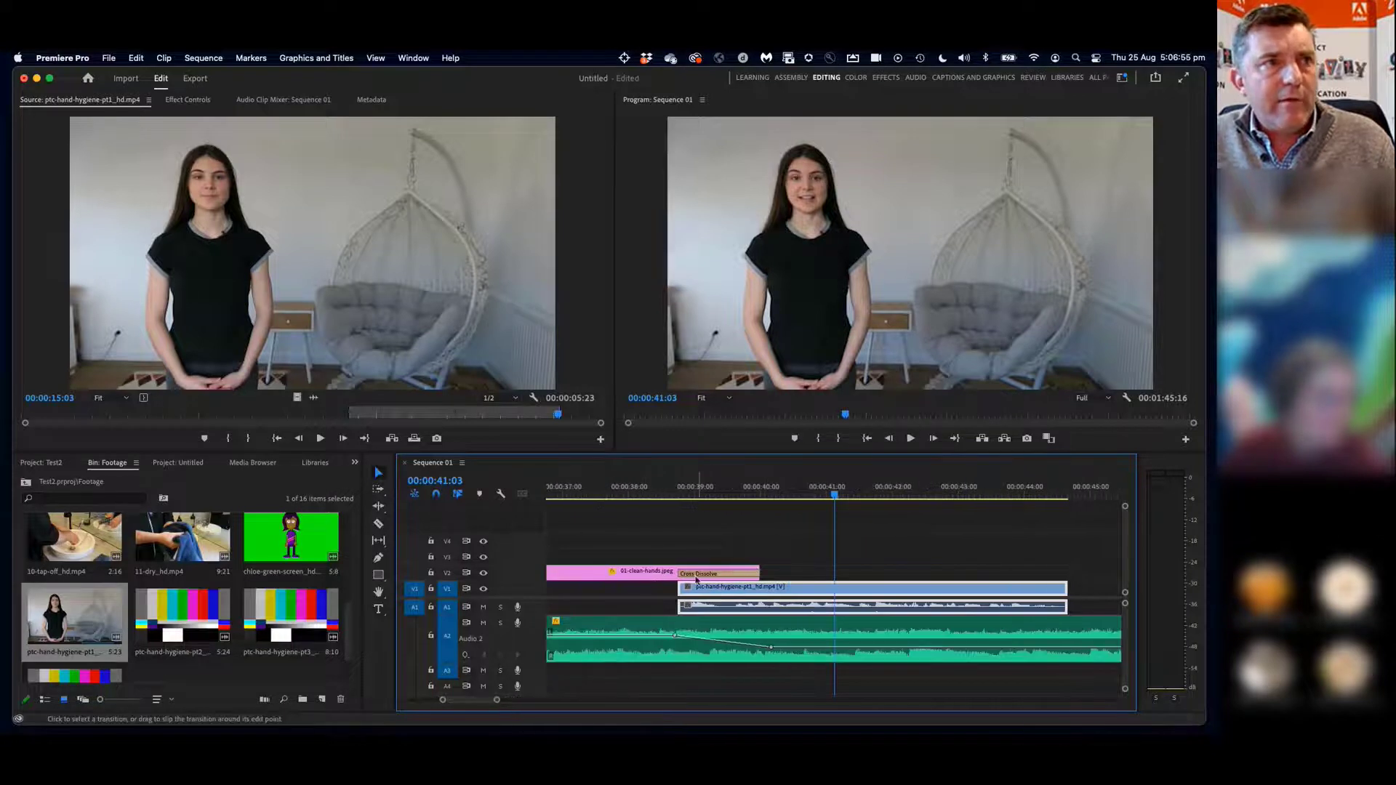
drag(683, 574, 730, 574)
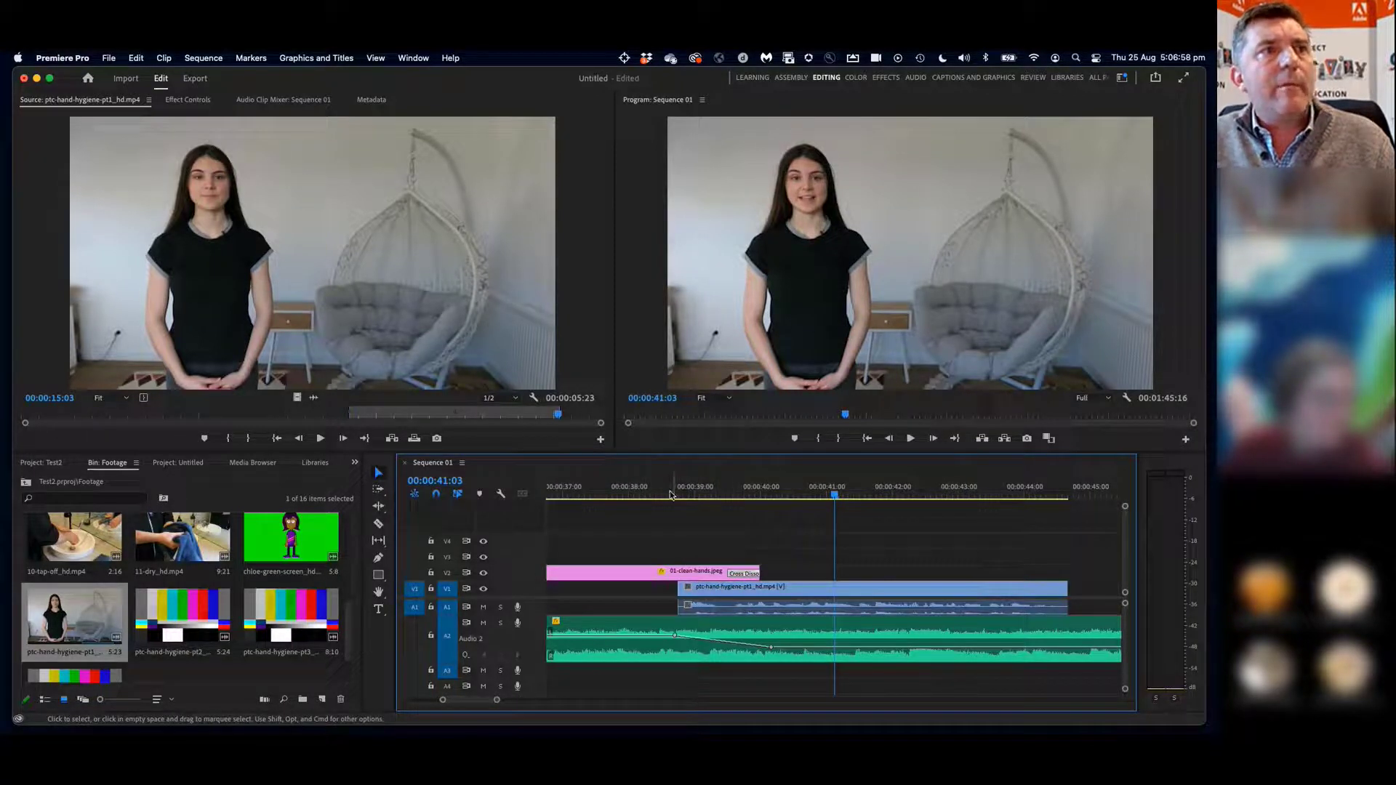
click(670, 495)
key(space)
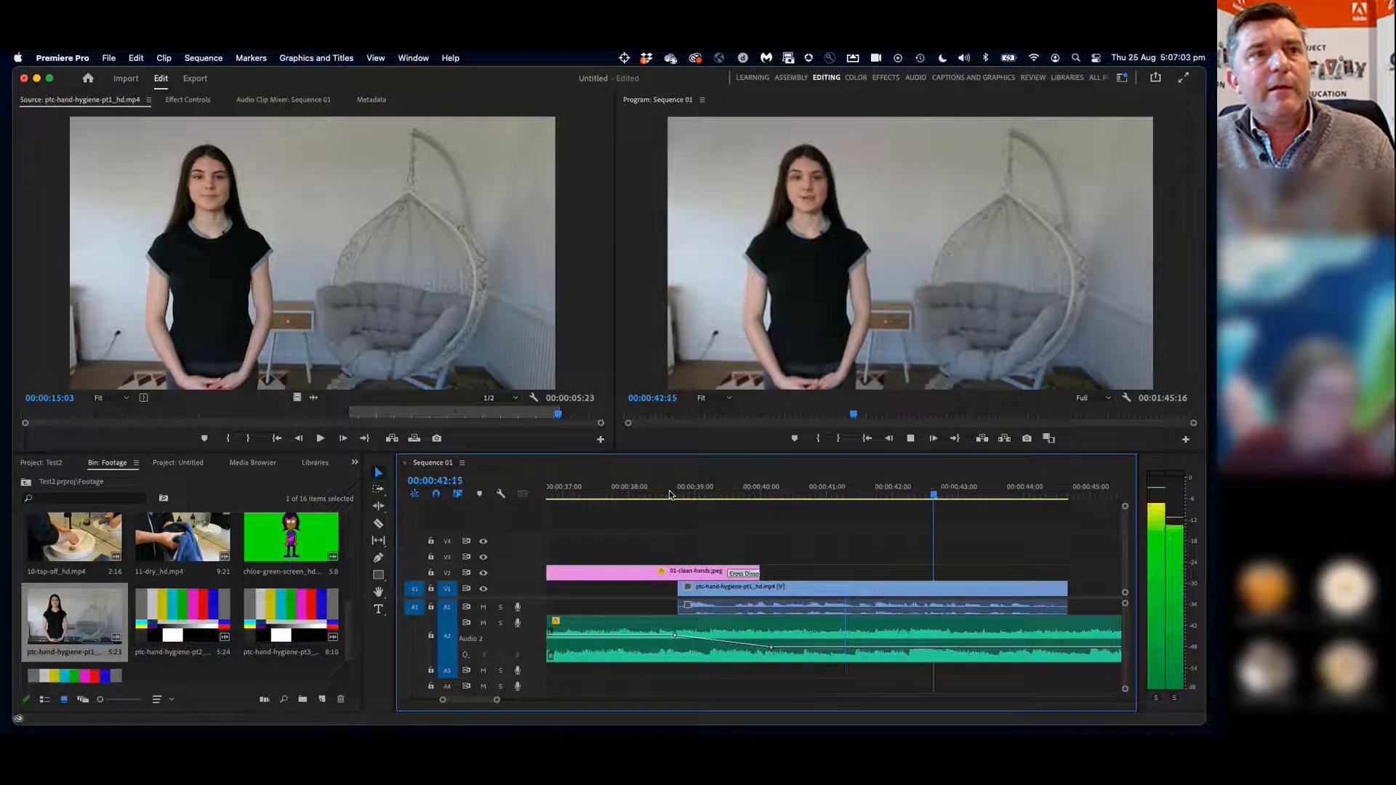
key(space)
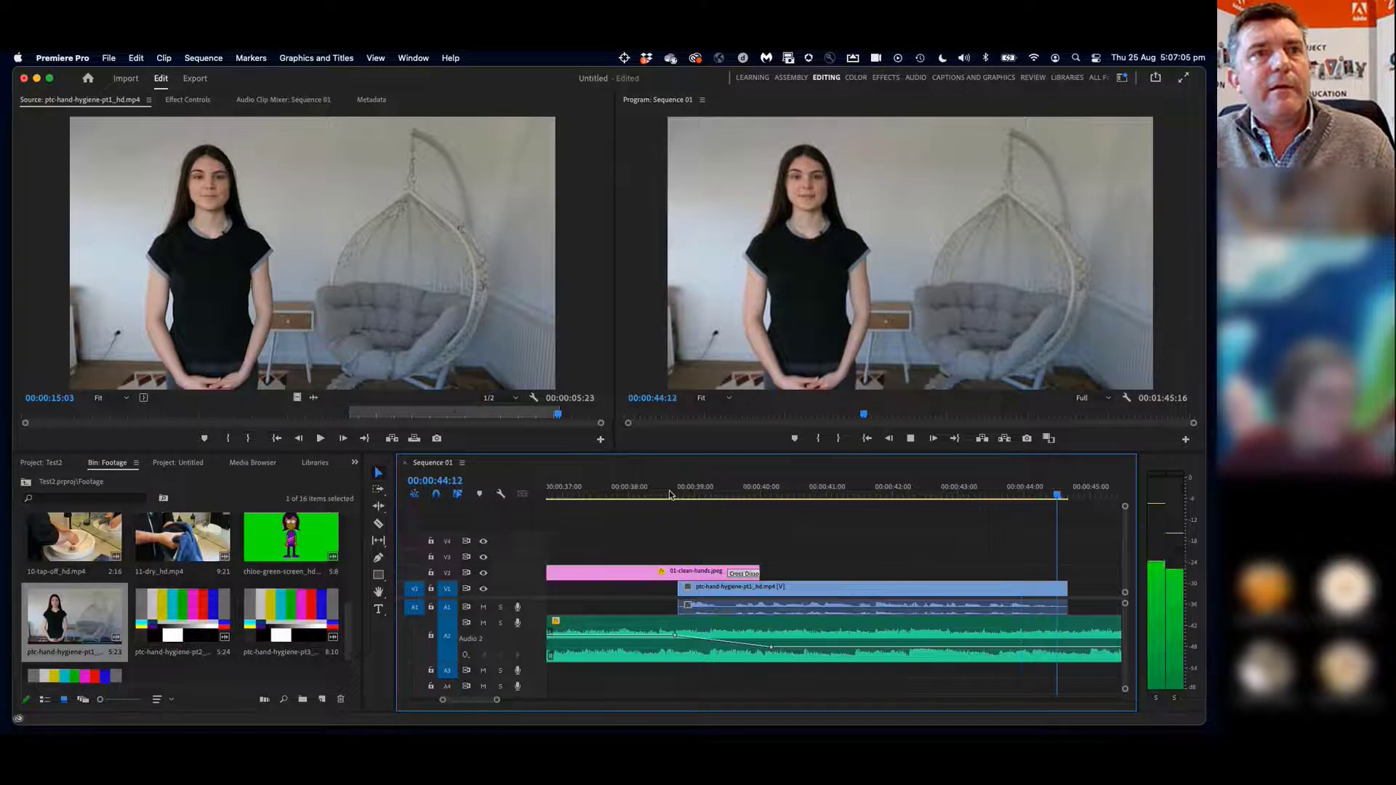
scroll(734, 491, up, 3)
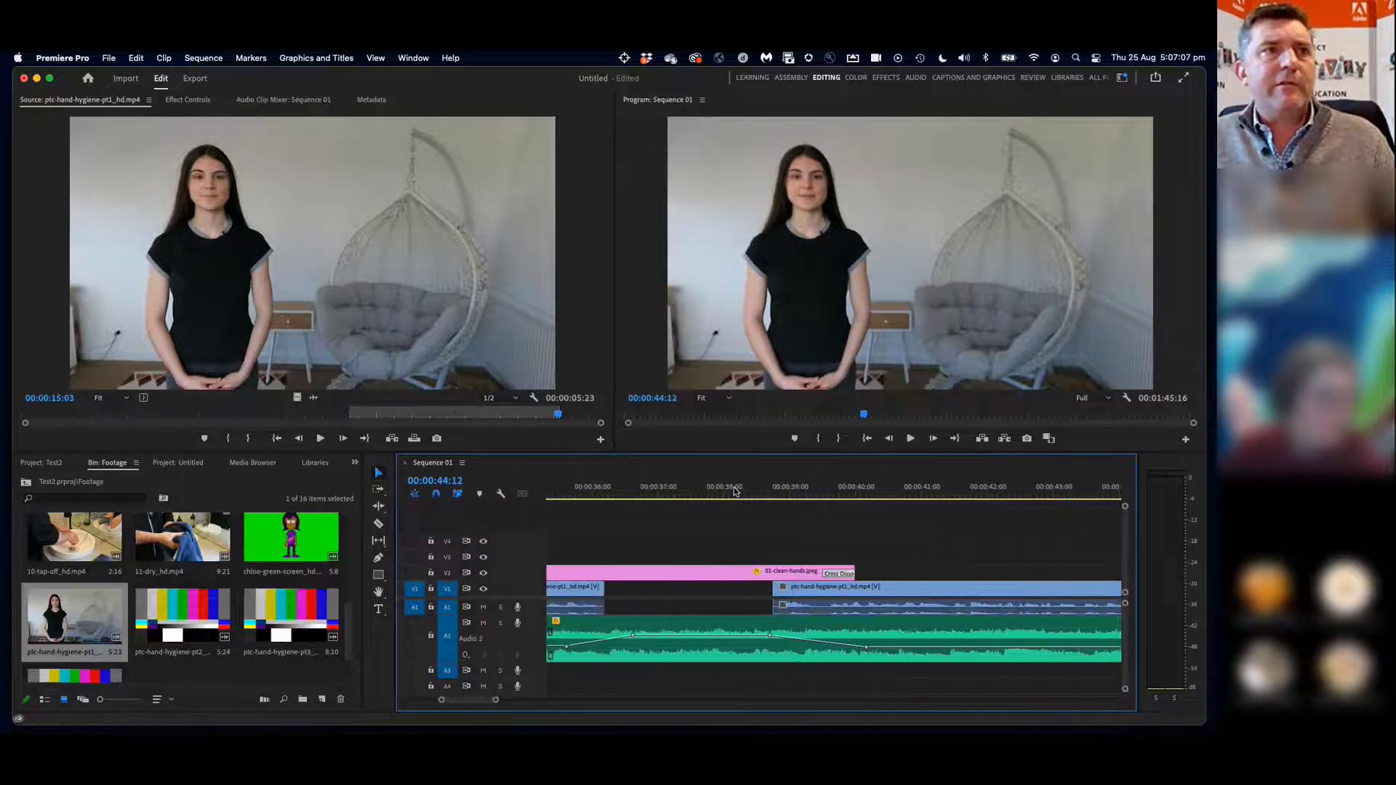
click(734, 493)
key(space)
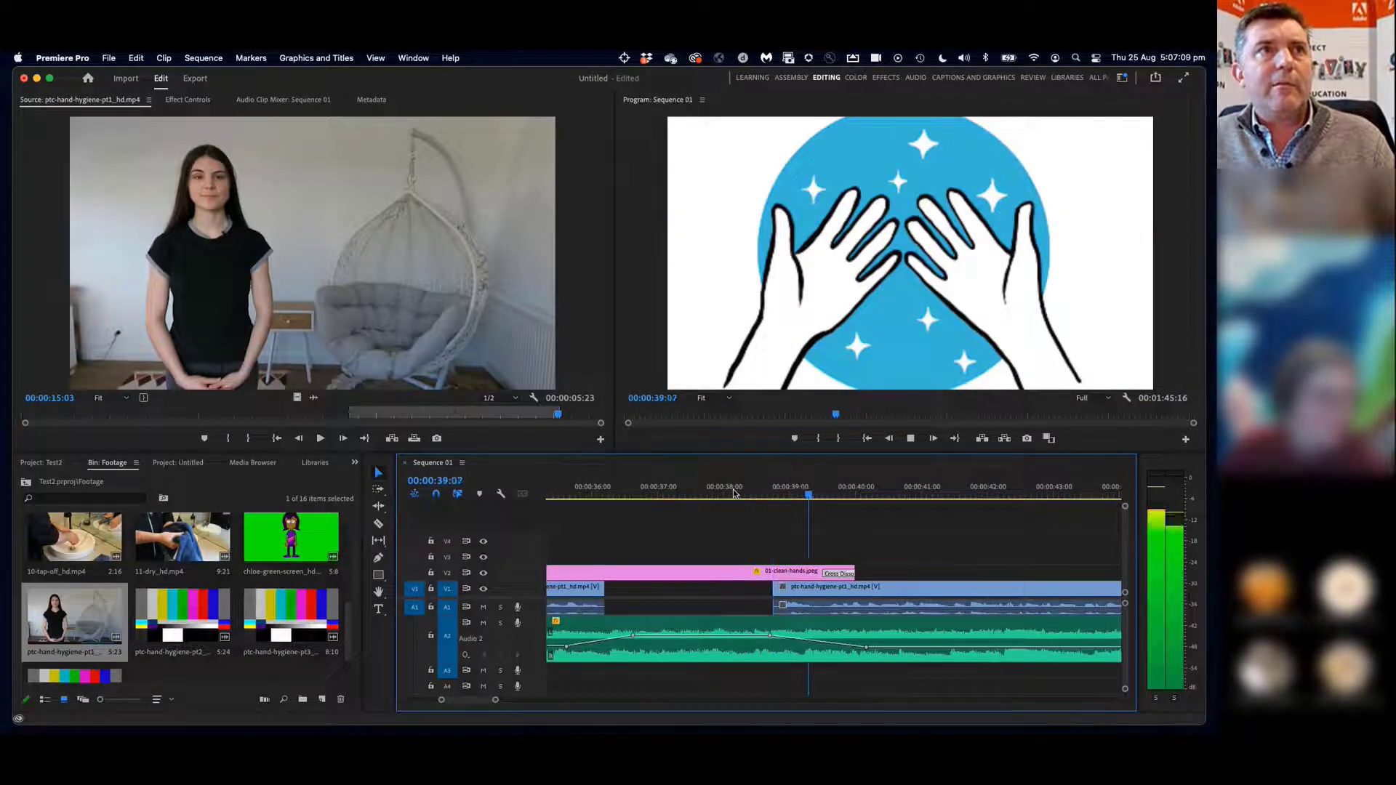
key(space)
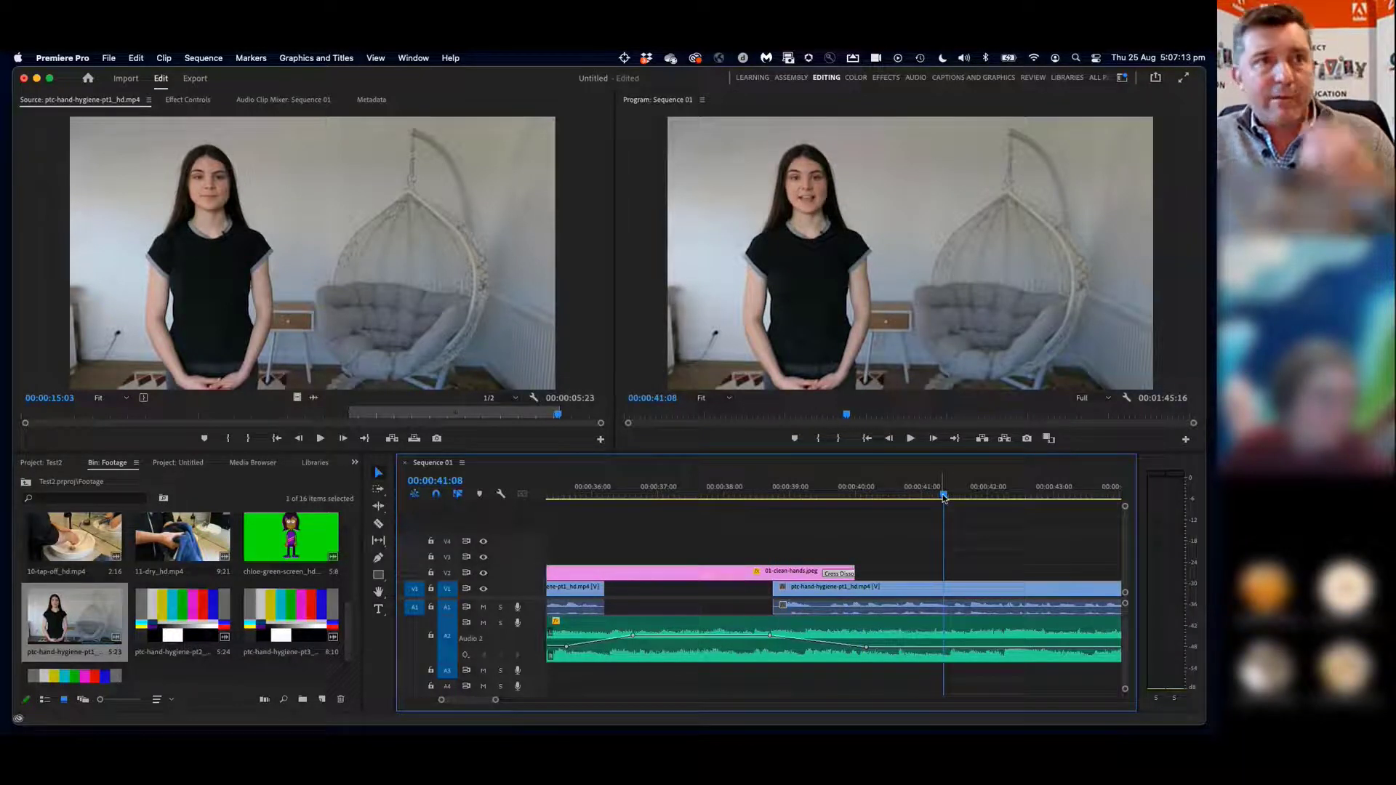
scroll(940, 531, up, 3)
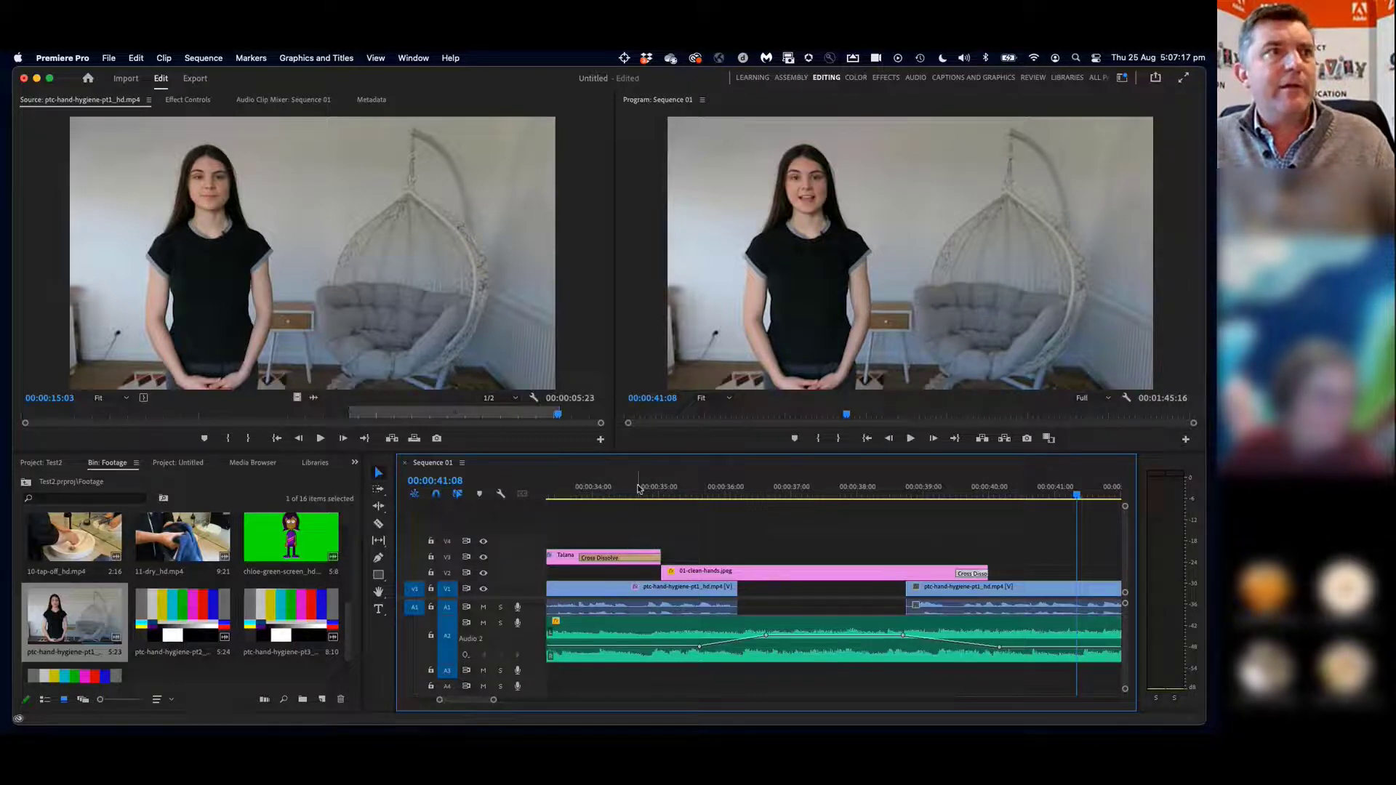
Copy the earlier girl clip and paste only its Lumetri Color attributes onto the later clip
click(638, 493)
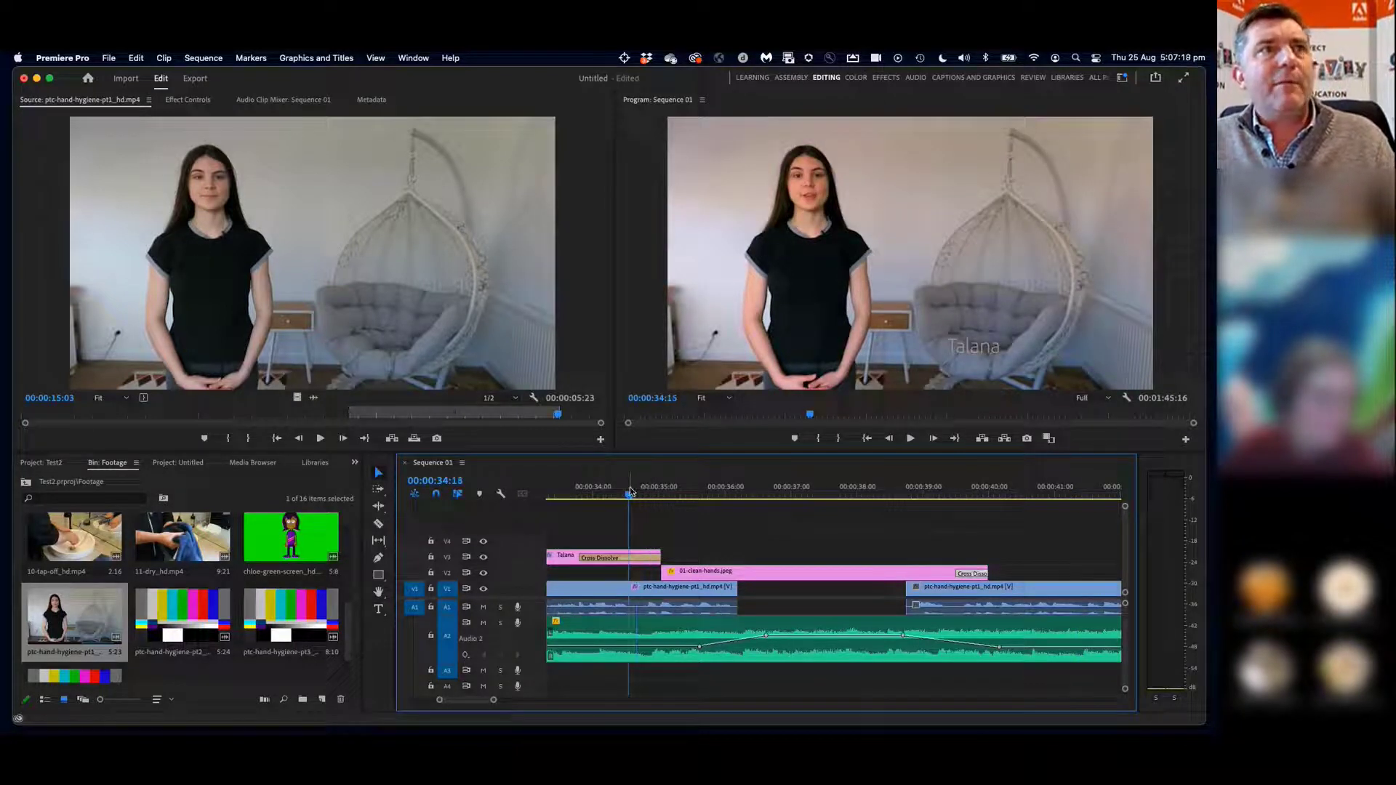
drag(631, 492, 627, 494)
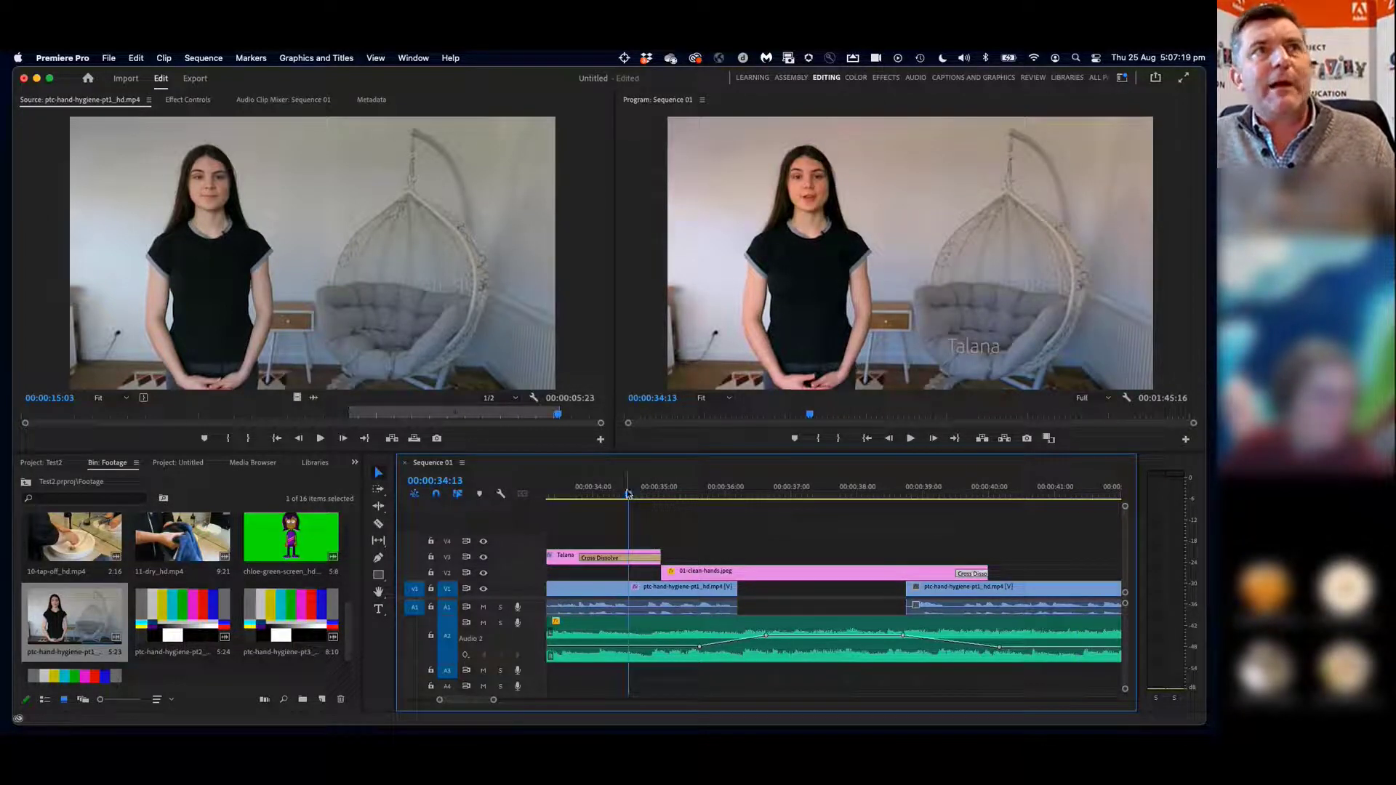
right_click(647, 594)
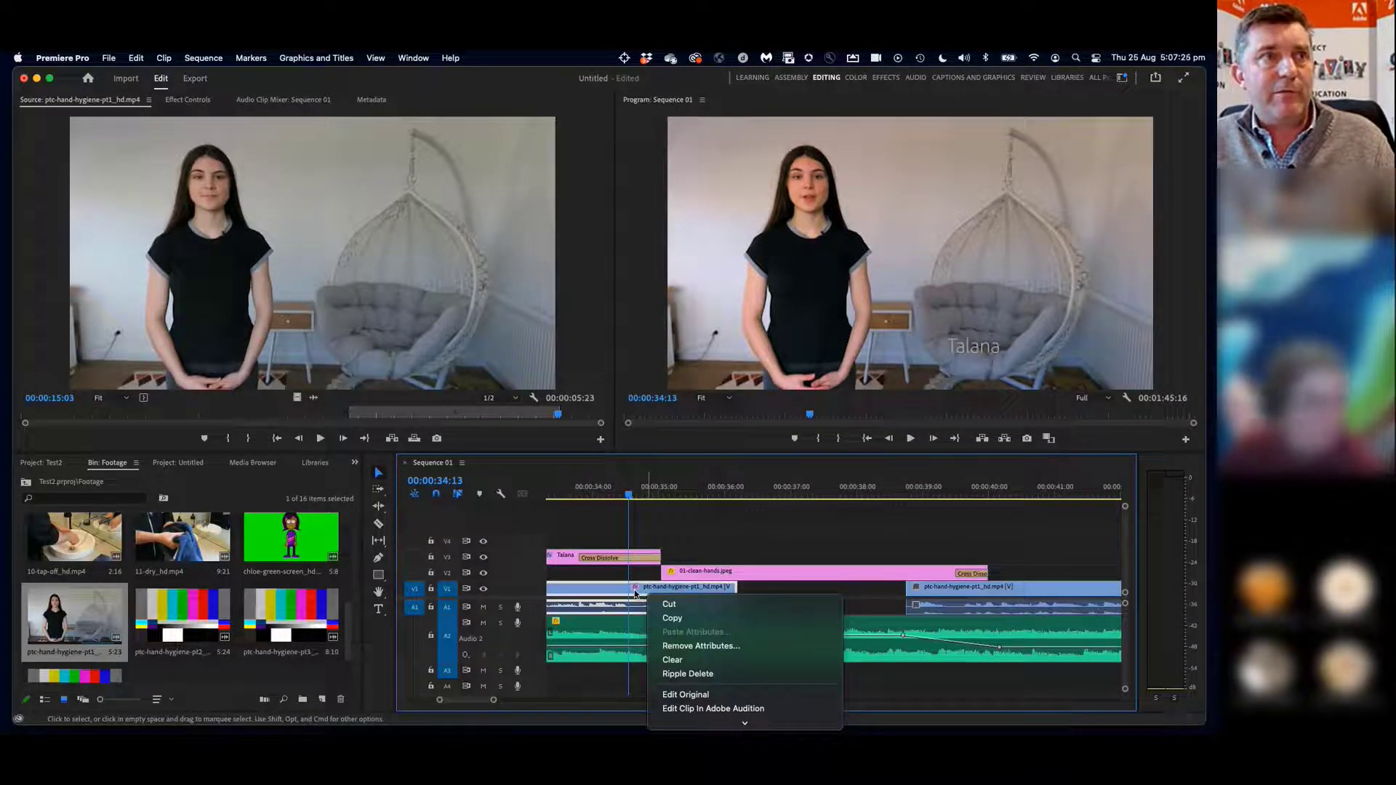
click(686, 618)
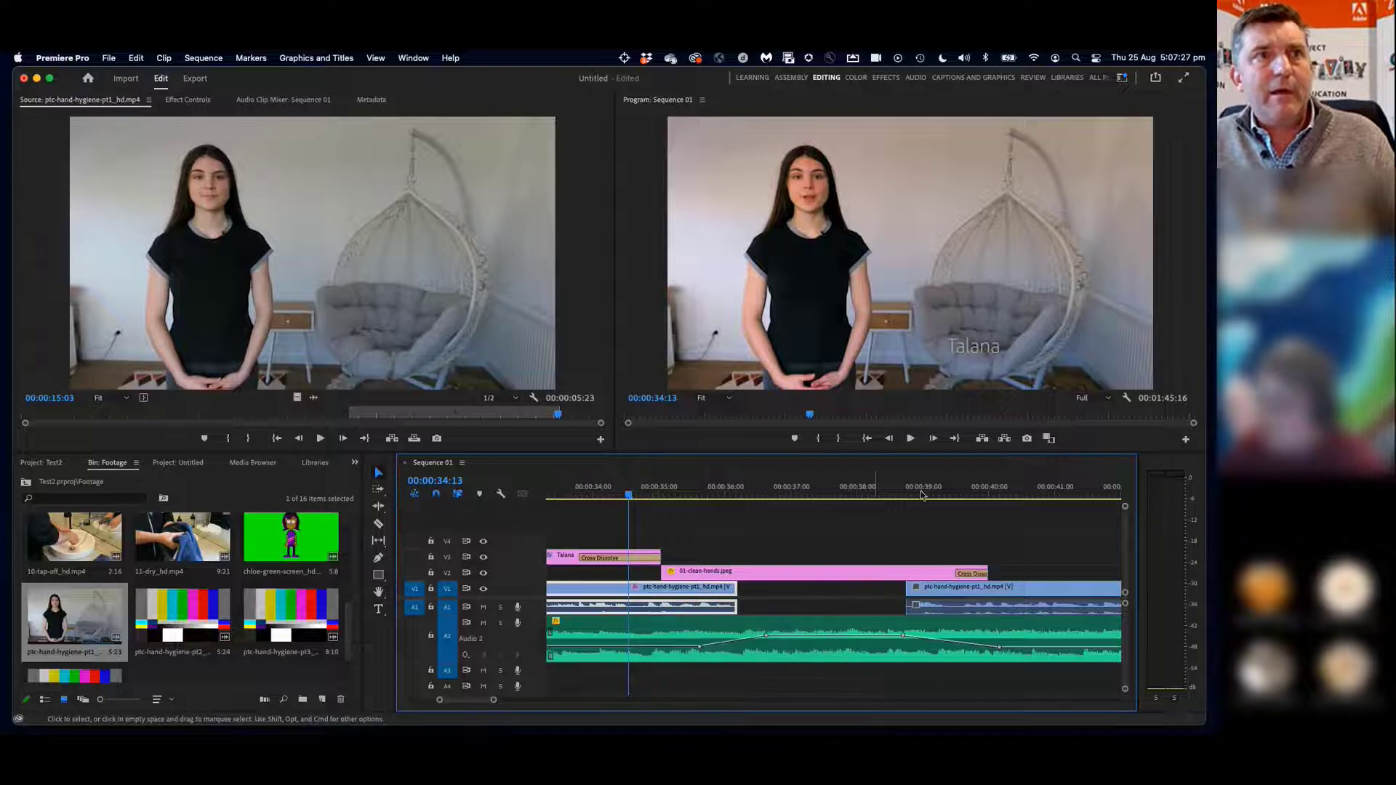
click(997, 495)
click(1024, 591)
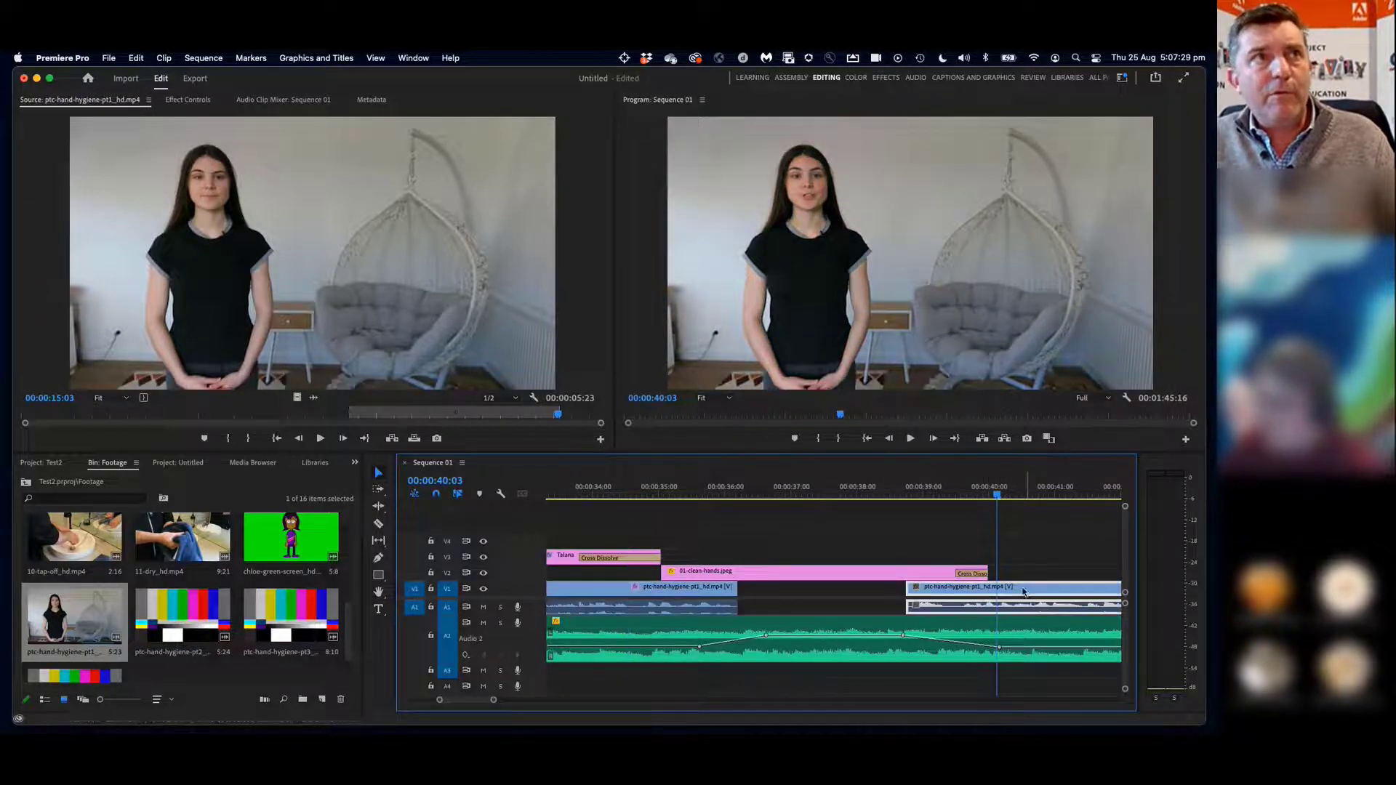
scroll(945, 590, right, 3)
right_click(899, 589)
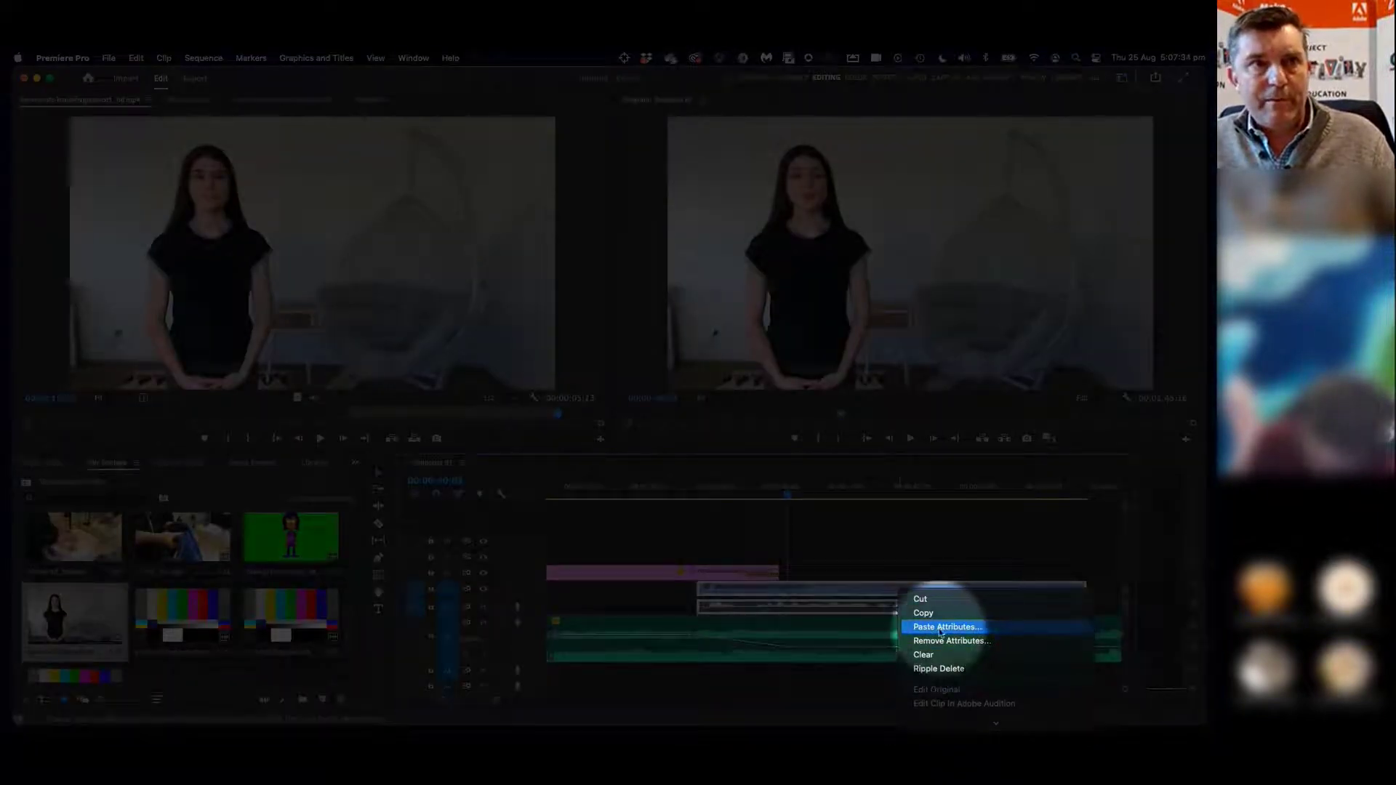
click(954, 628)
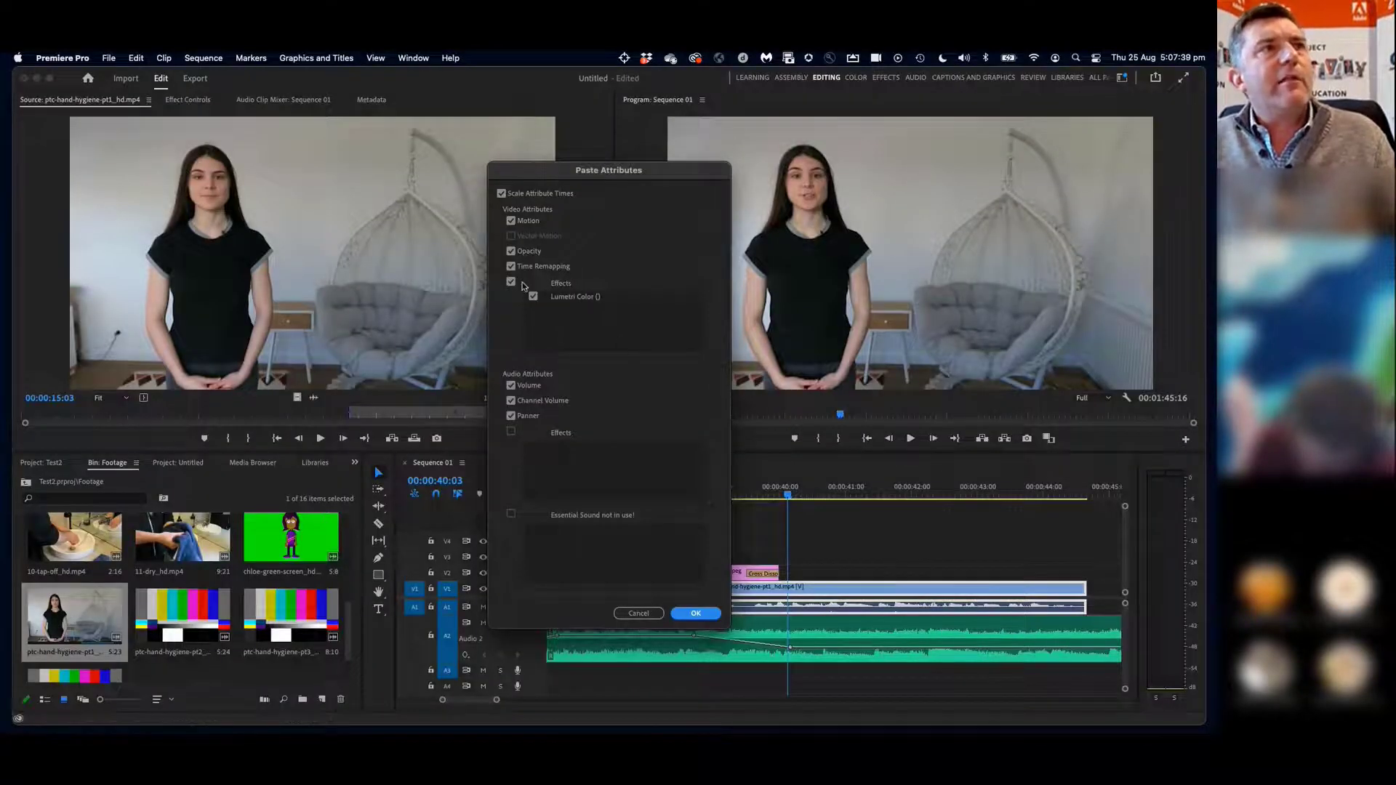
click(533, 296)
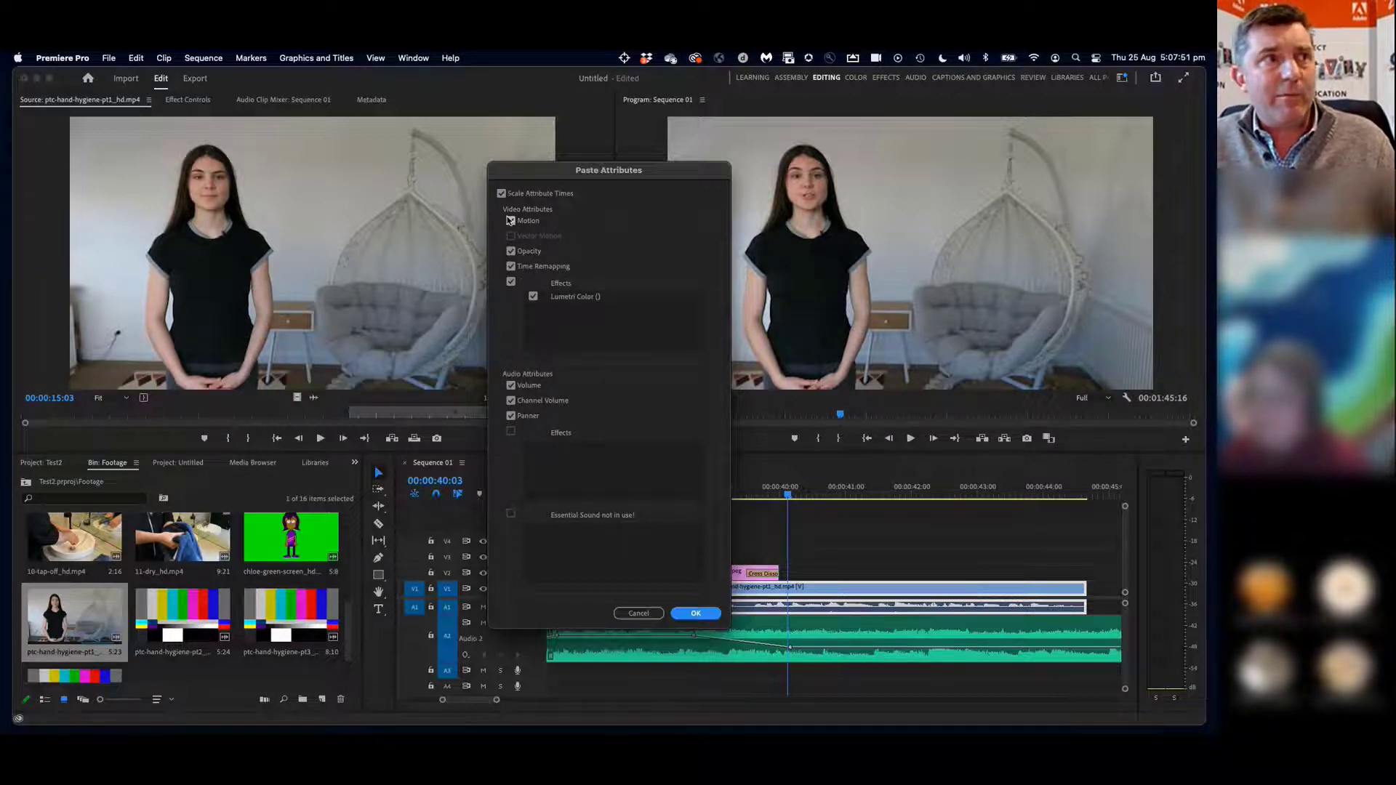
click(694, 615)
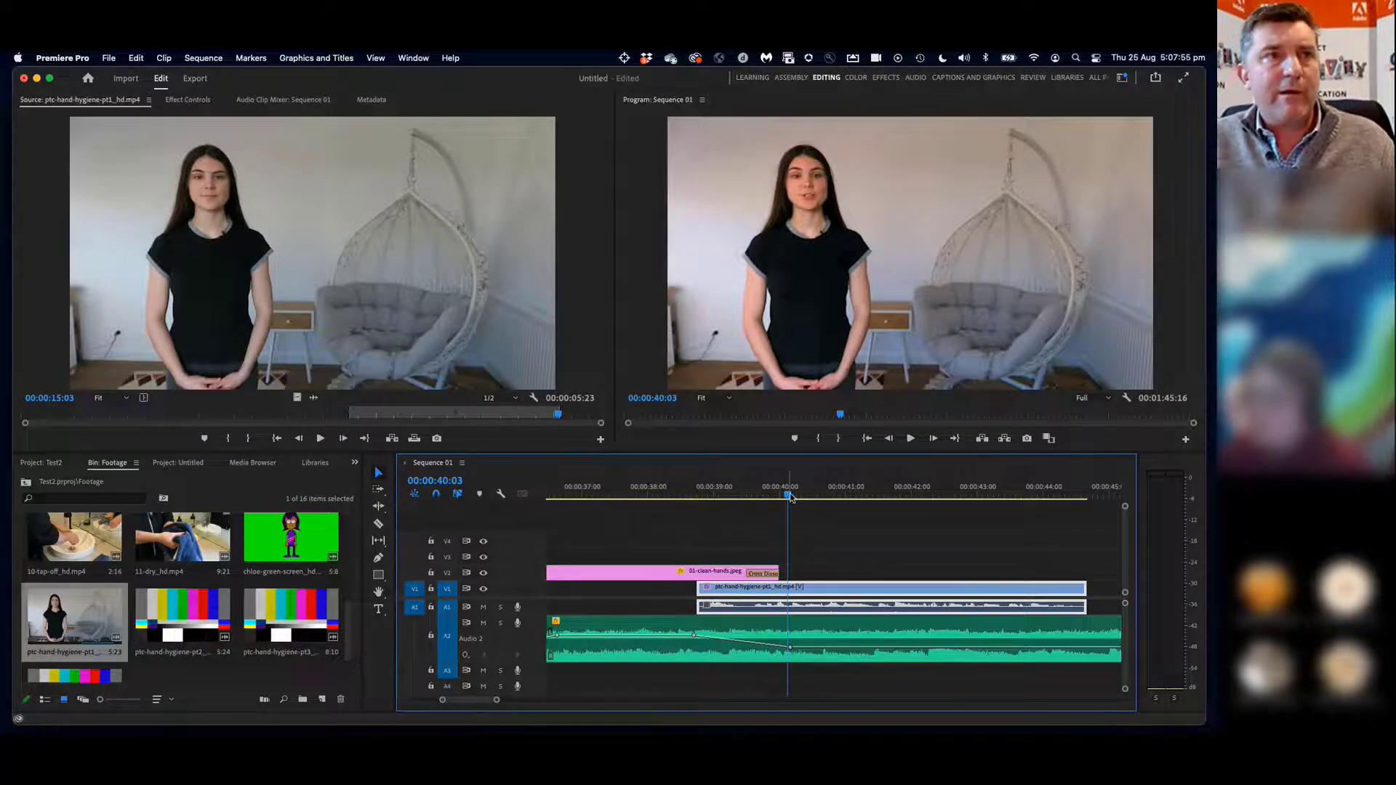
Play back from the 35:00 edit through the second dissolve to compare the graded shots
scroll(793, 496, up, 5)
drag(694, 495, 680, 495)
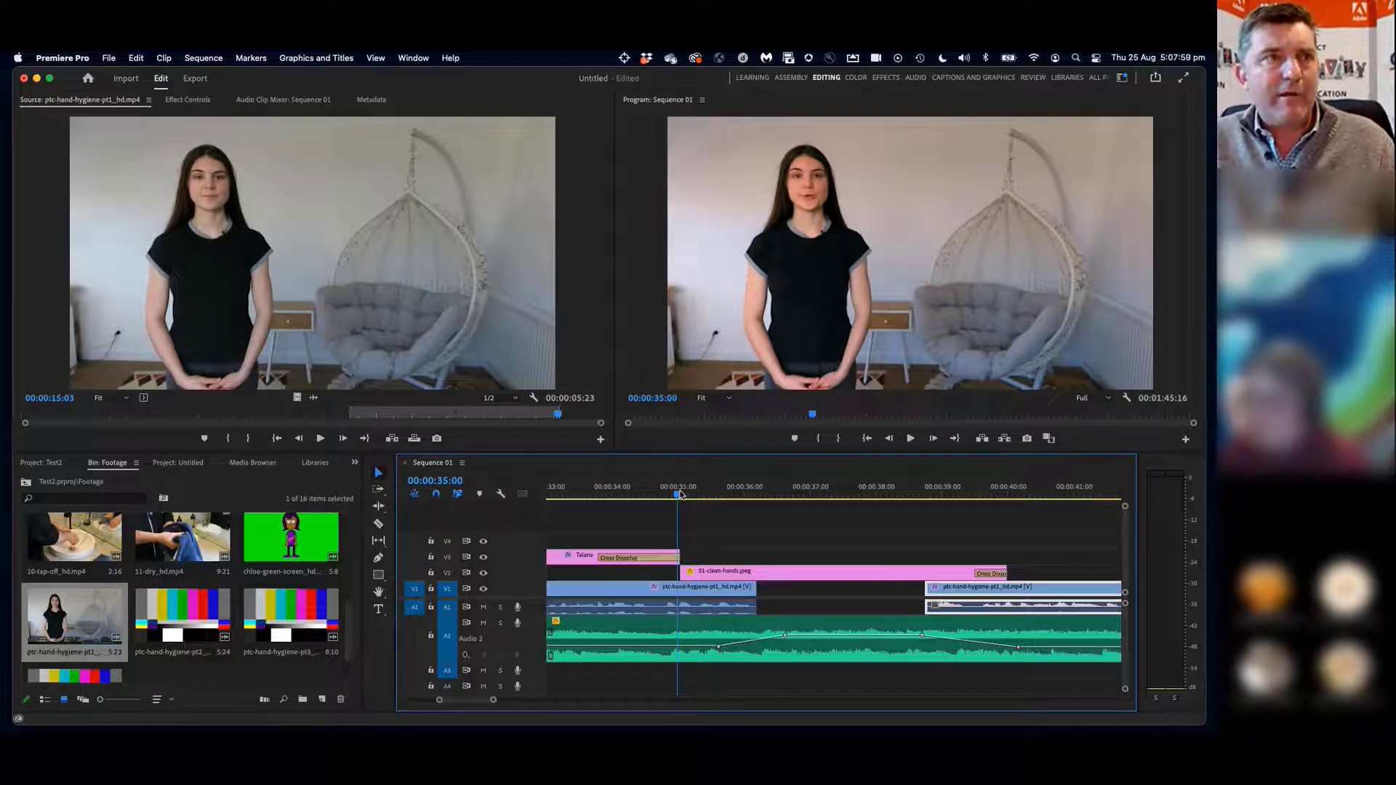
click(677, 497)
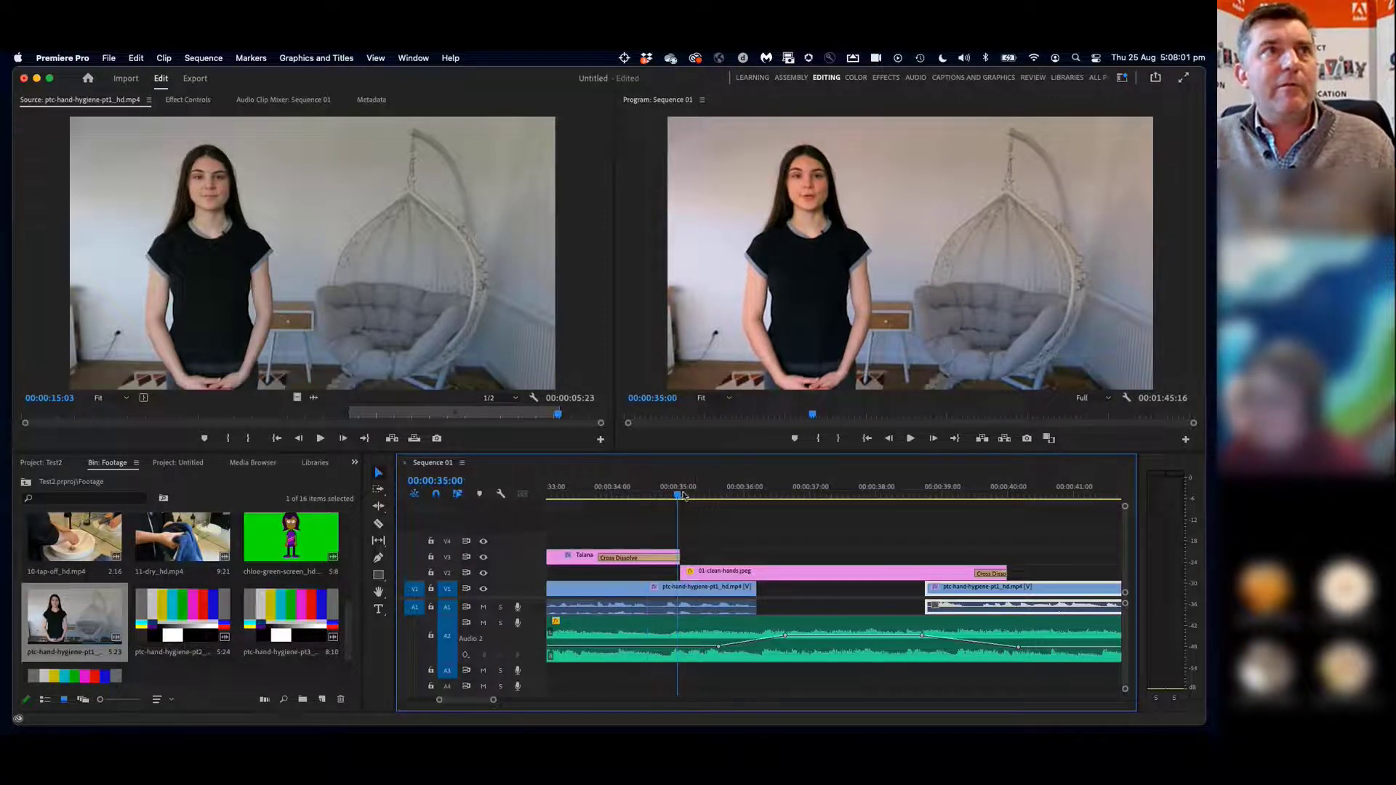
key(space)
key(space)
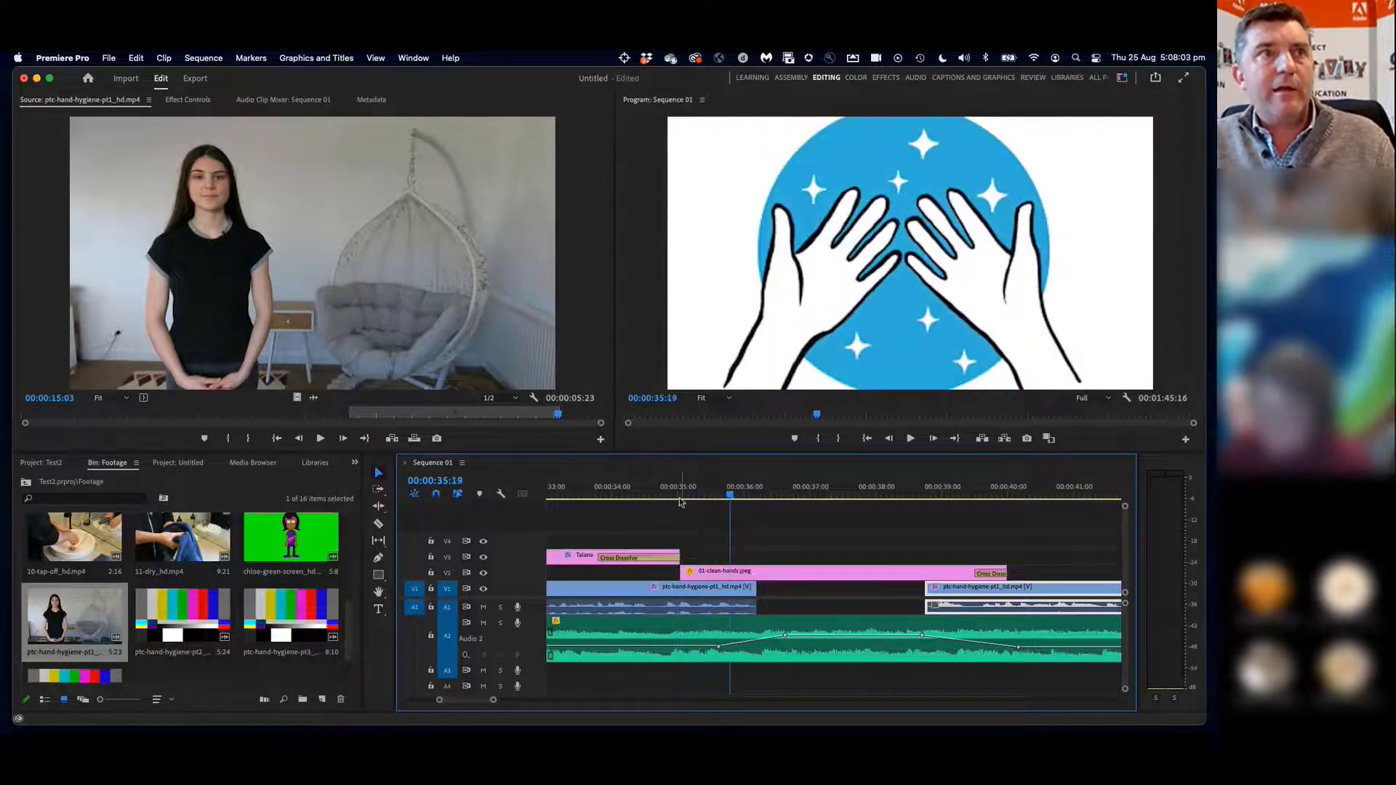
click(991, 497)
key(space)
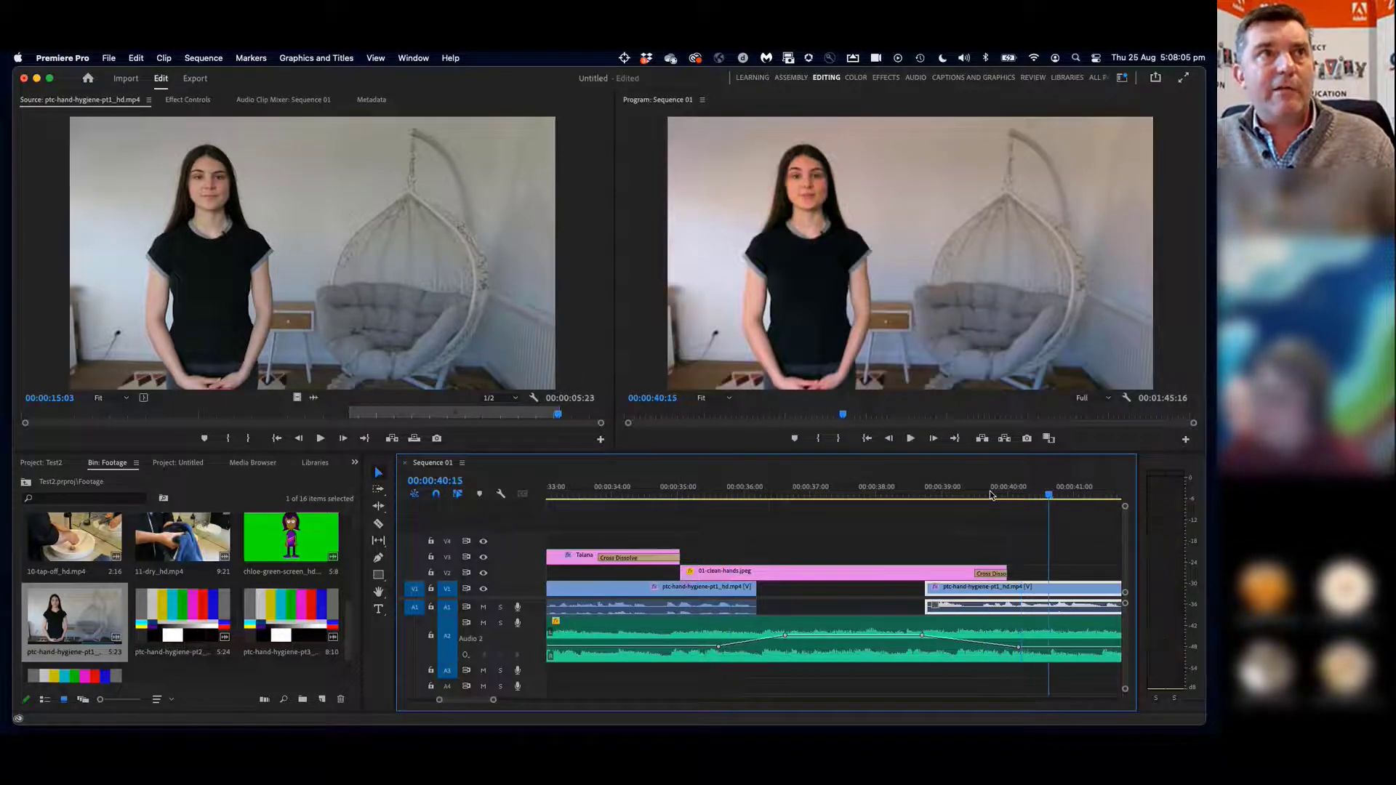
scroll(1017, 545, right, 5)
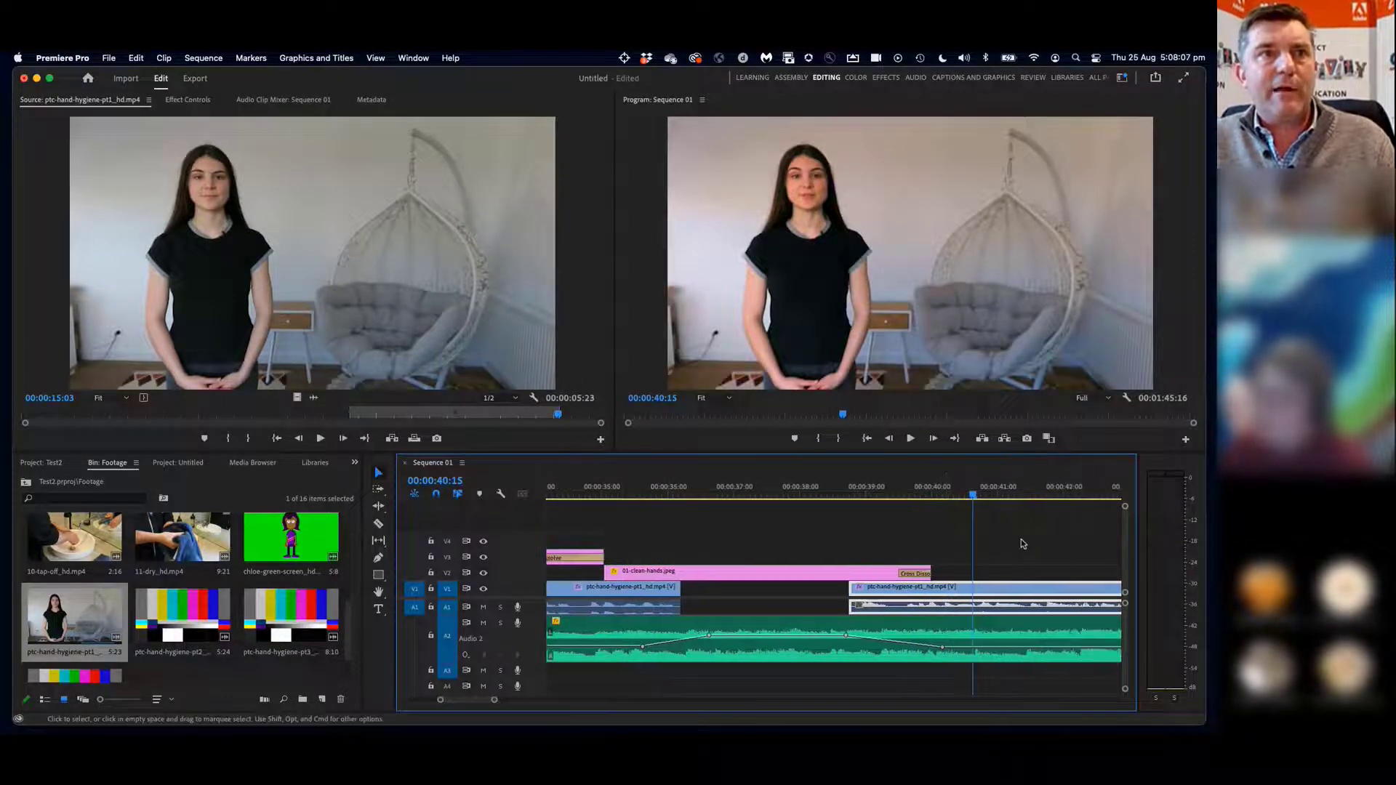
scroll(589, 607, left, 5)
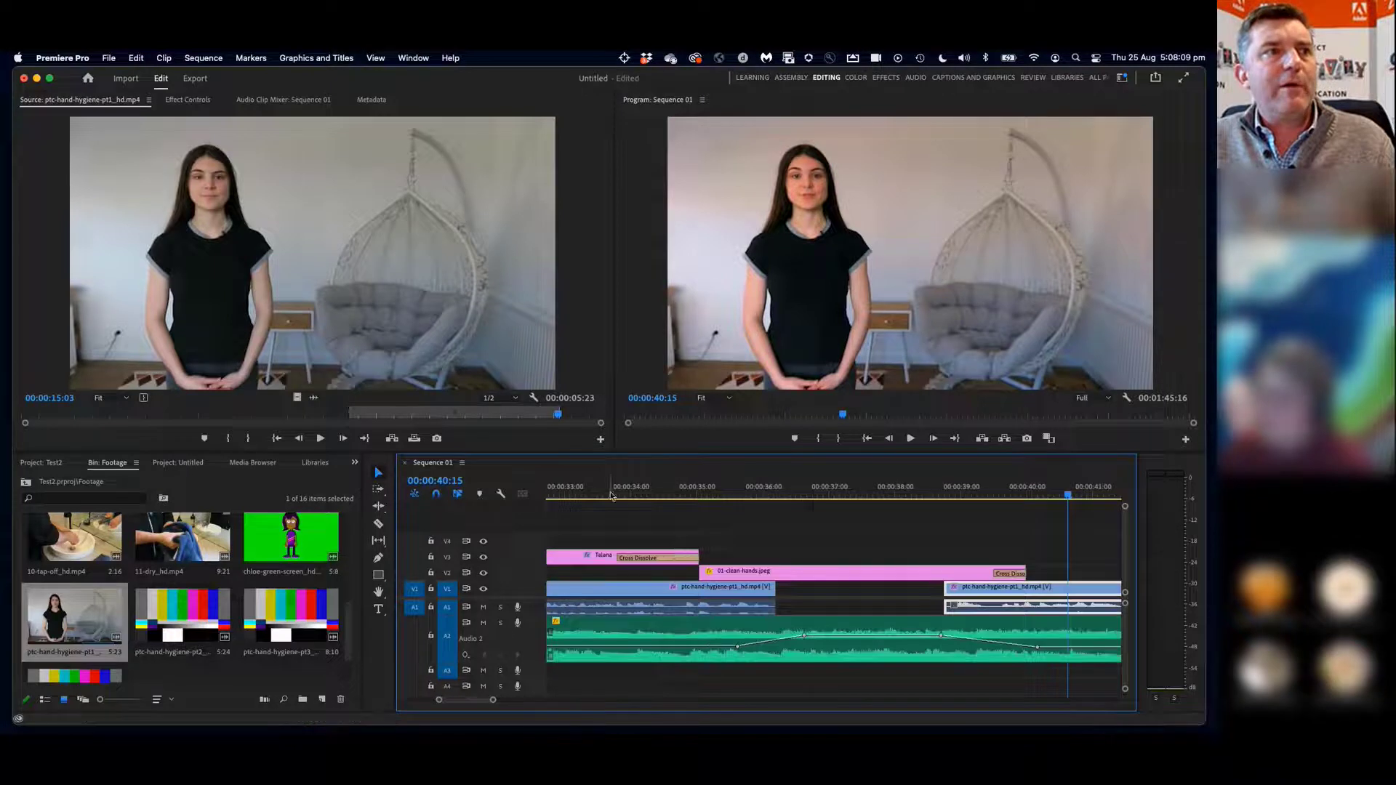
right_click(602, 596)
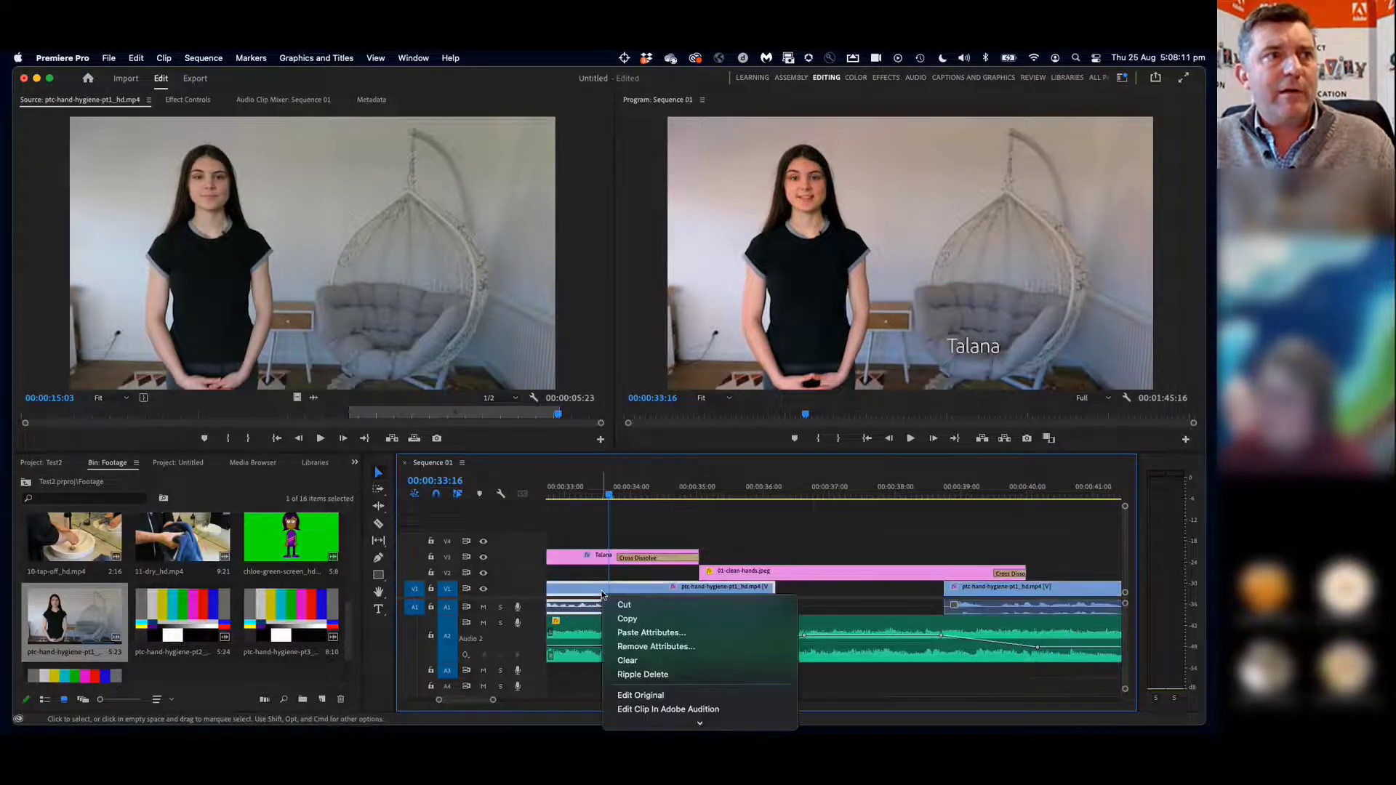
click(637, 615)
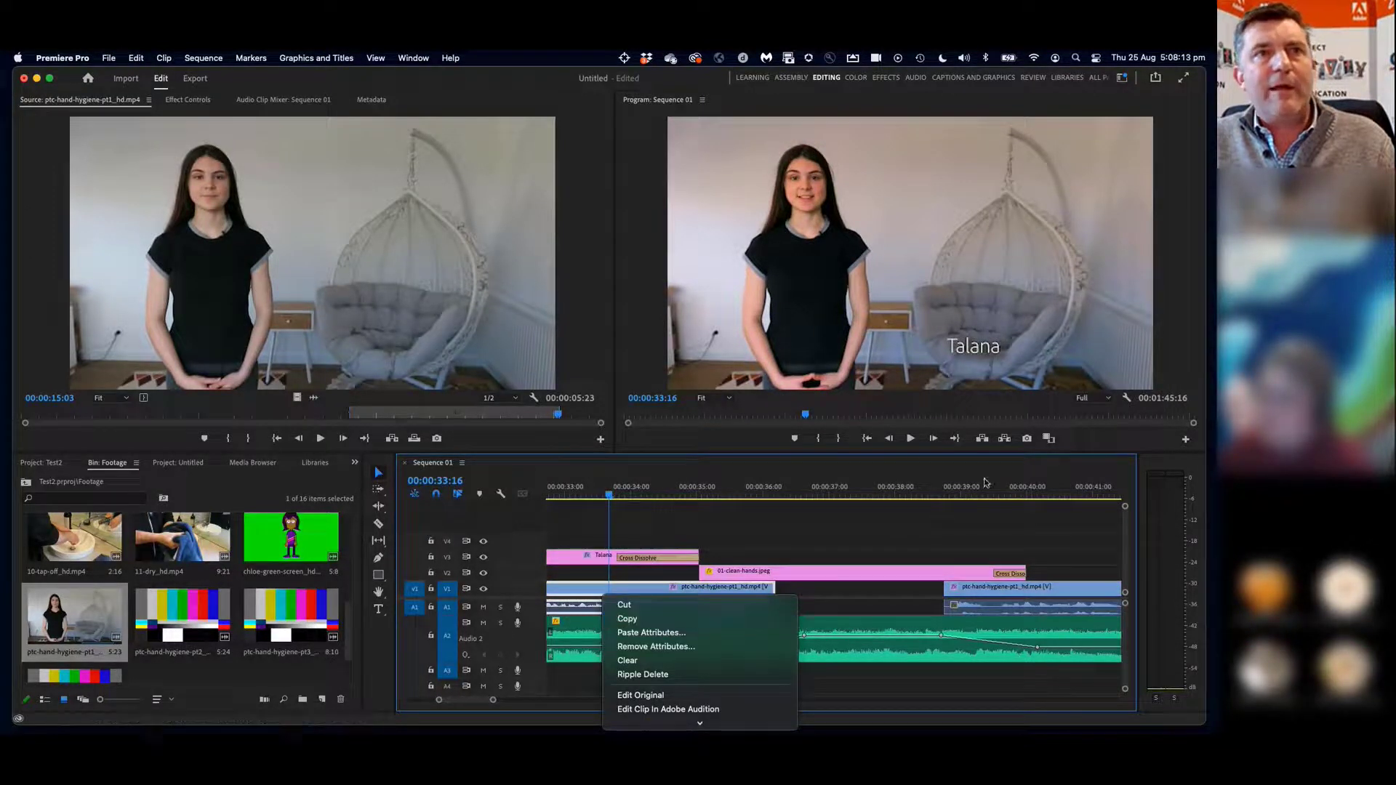
right_click(1042, 597)
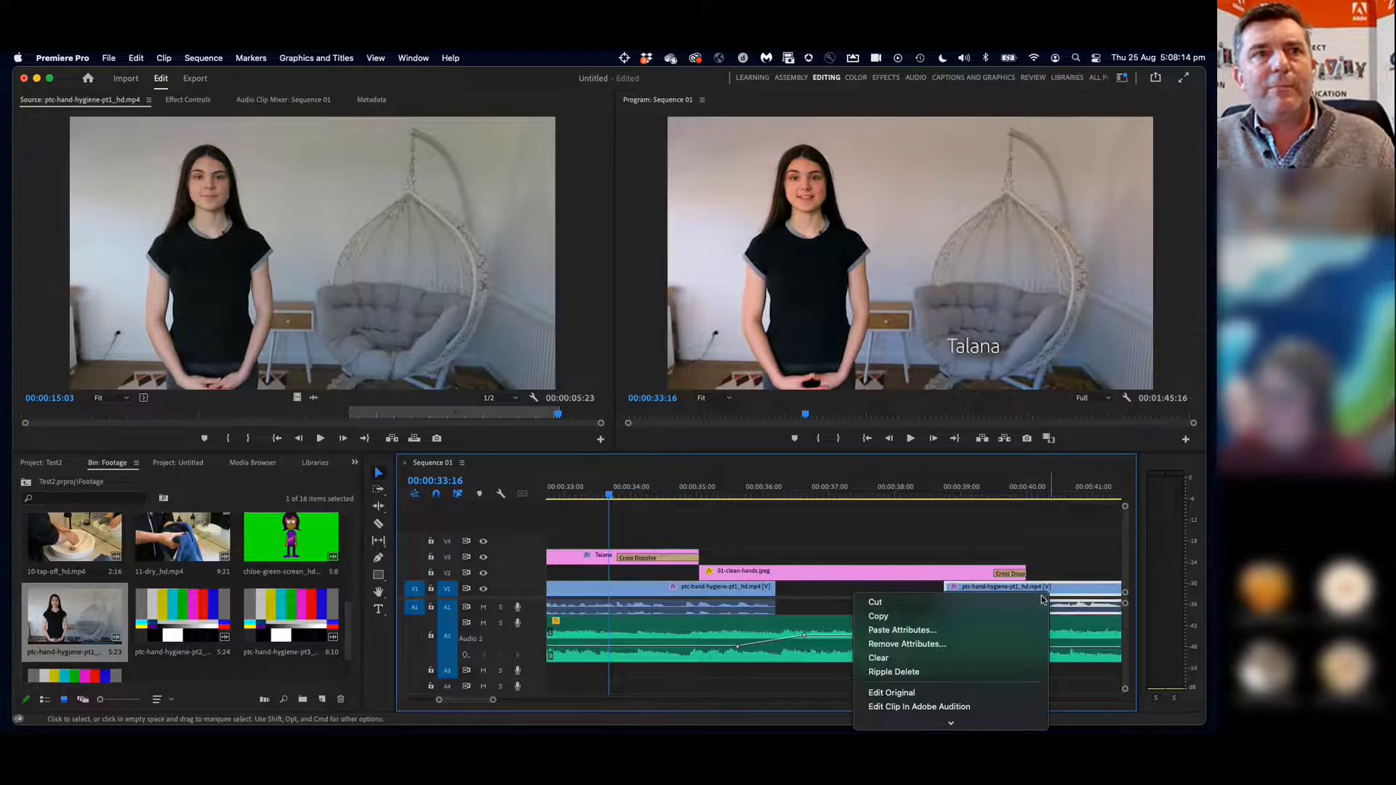
click(1015, 630)
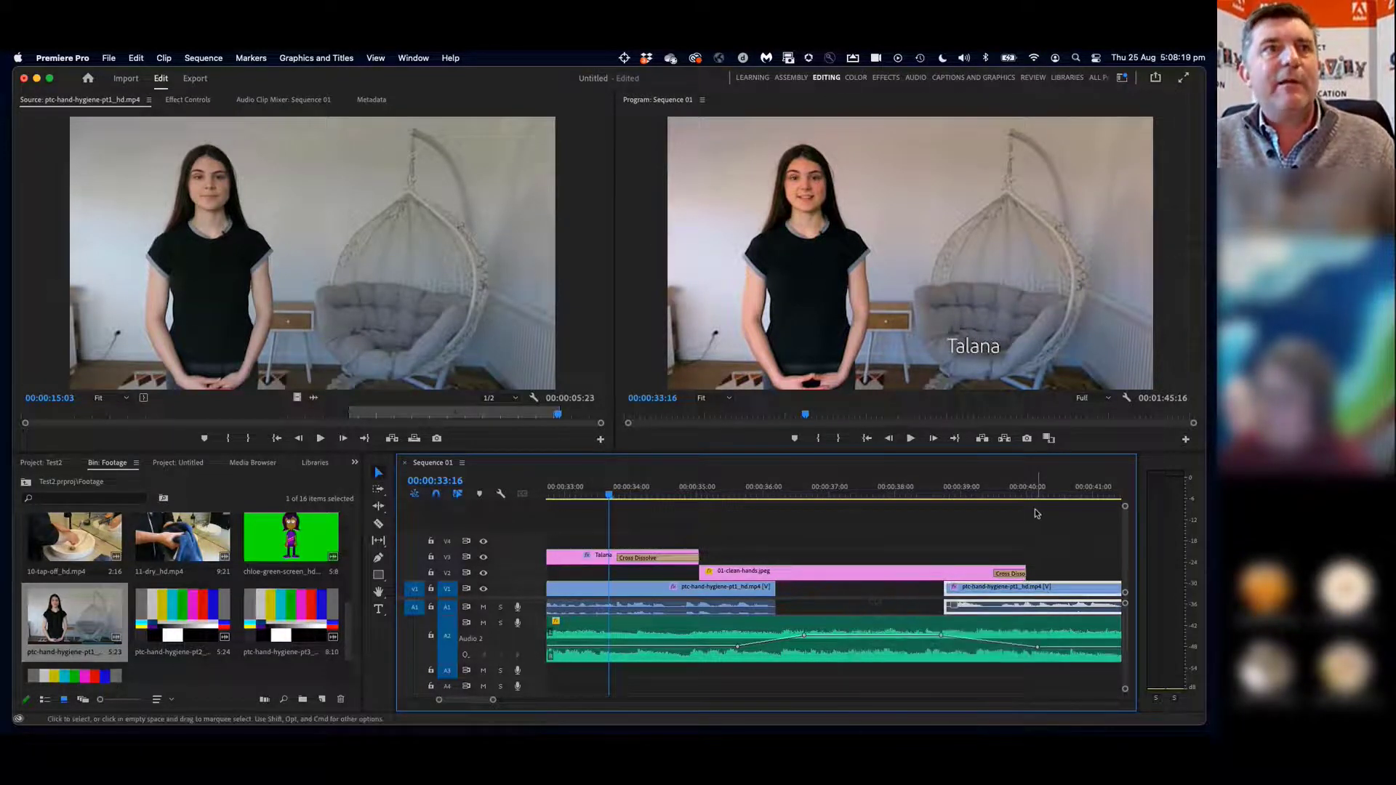
drag(1012, 493, 1001, 492)
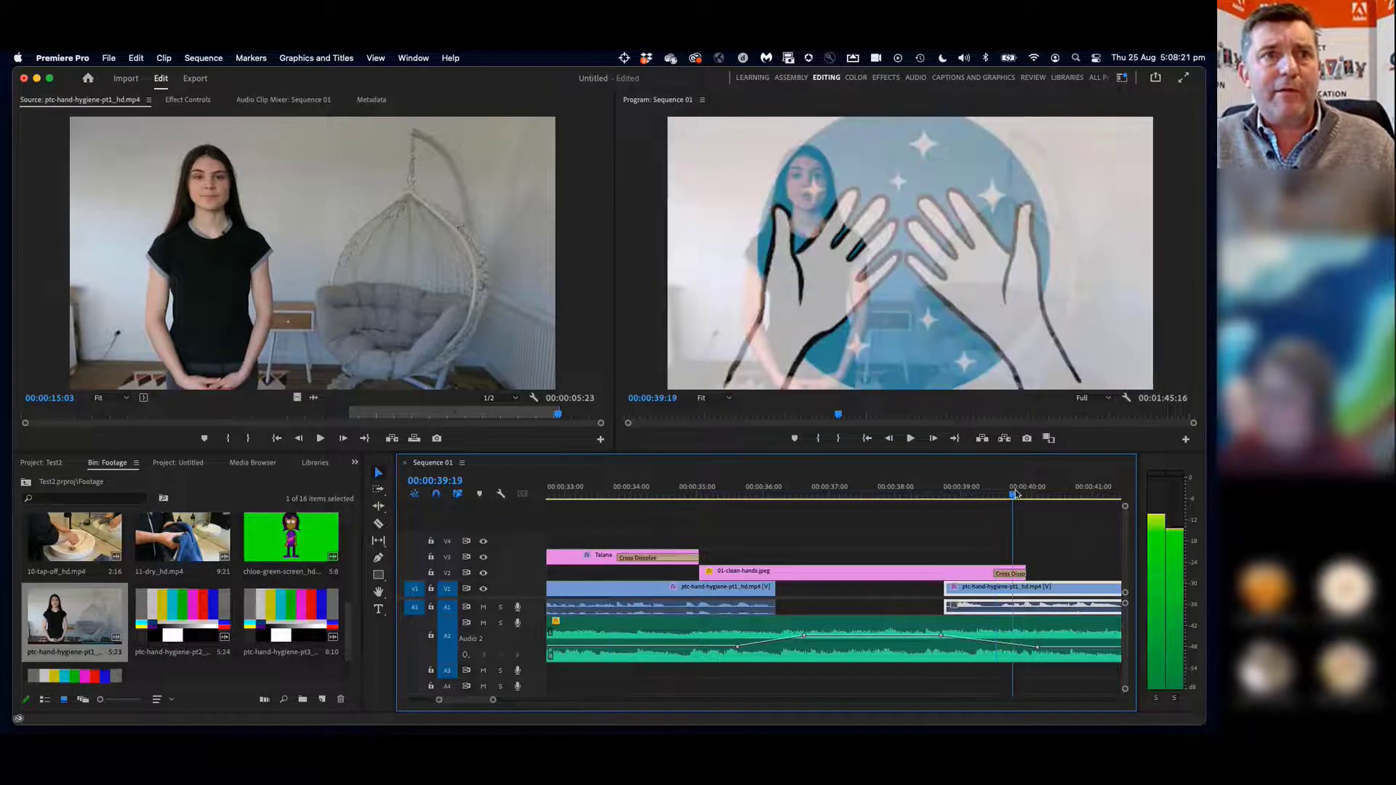
scroll(1020, 497, right, 3)
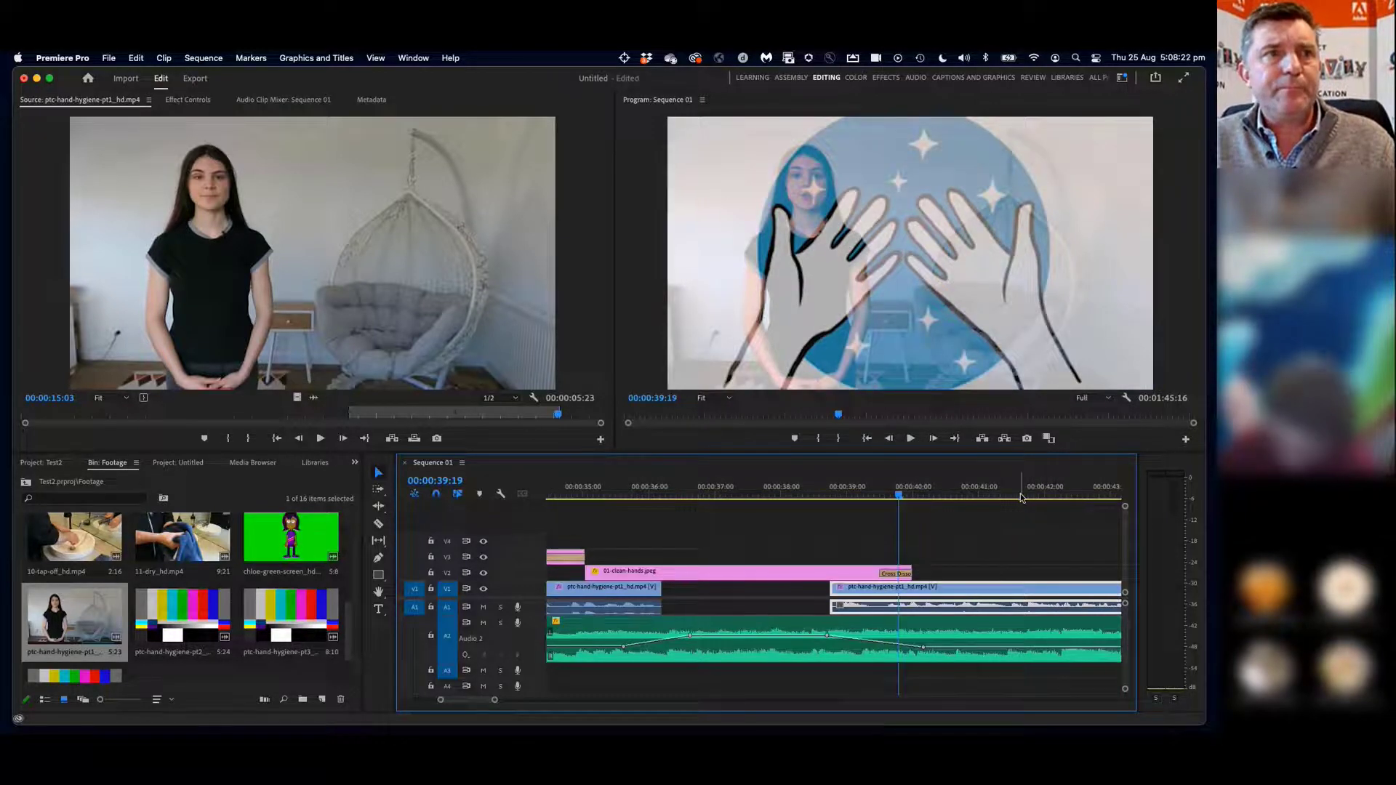
key(space)
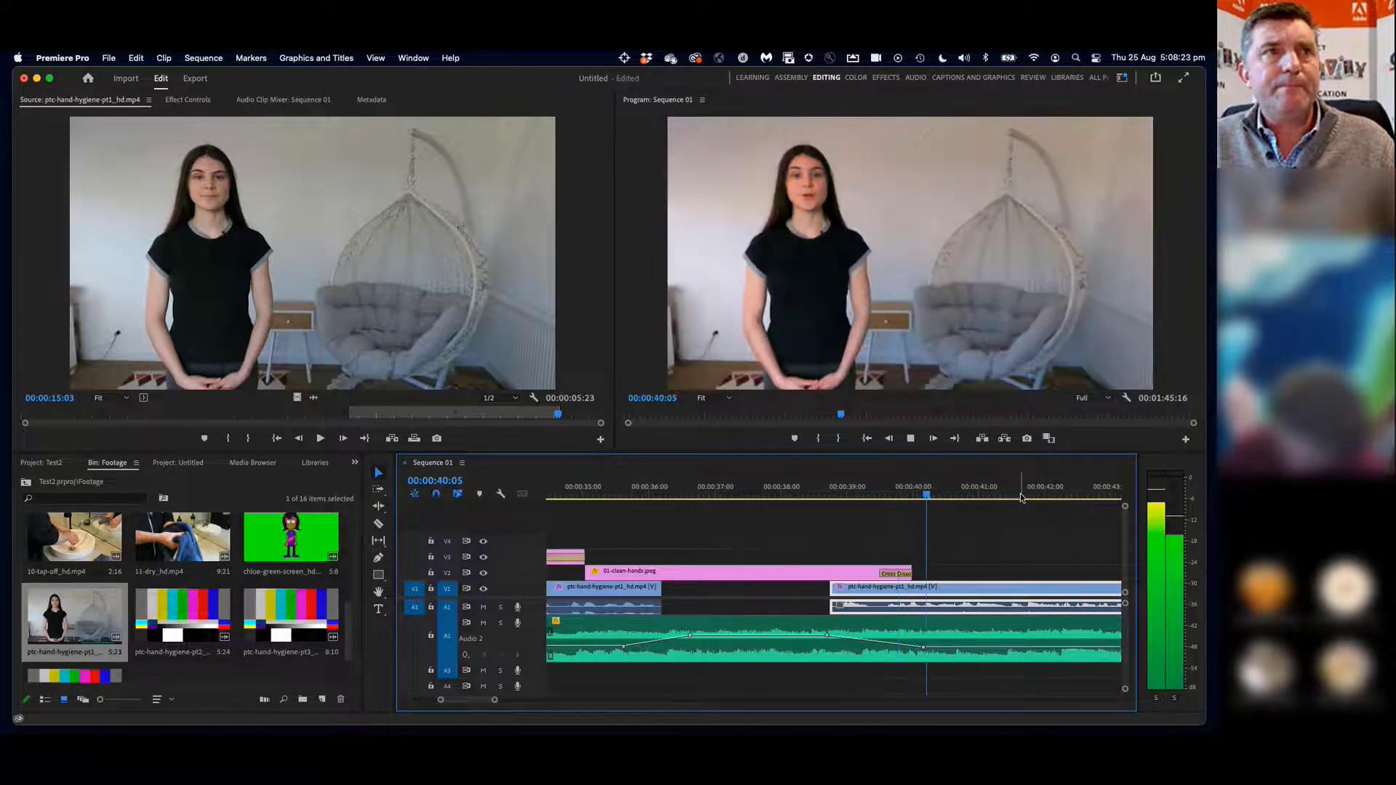
scroll(927, 552, right, 4)
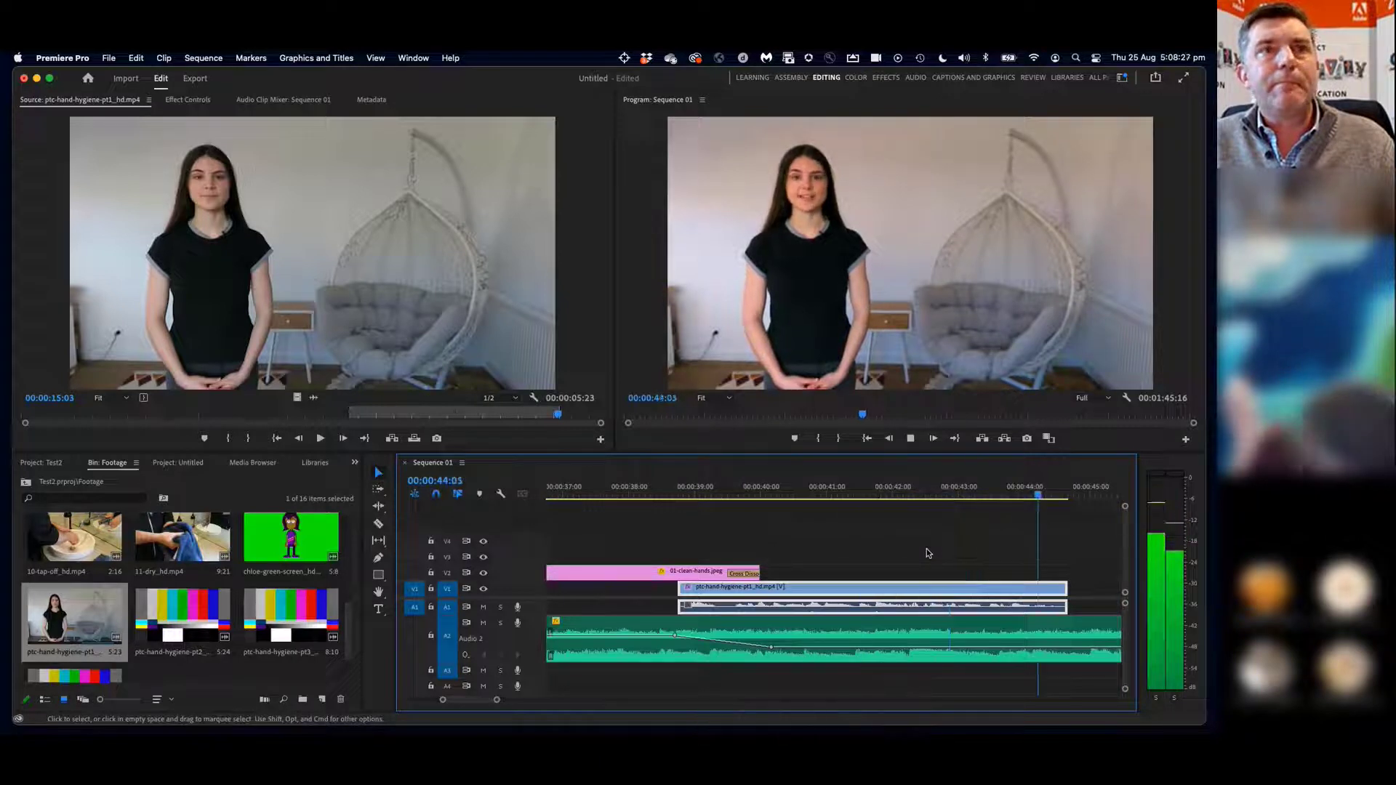
click(723, 492)
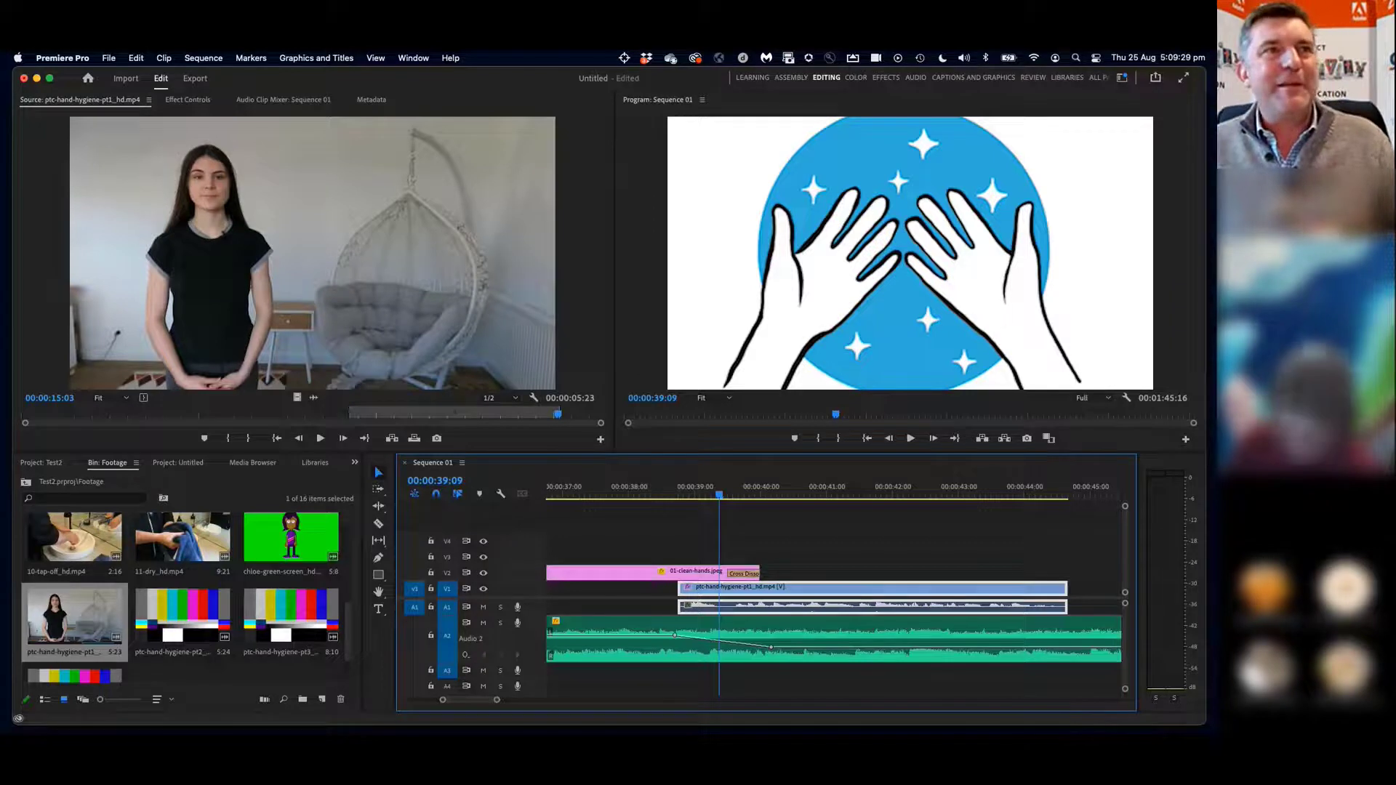
click(882, 496)
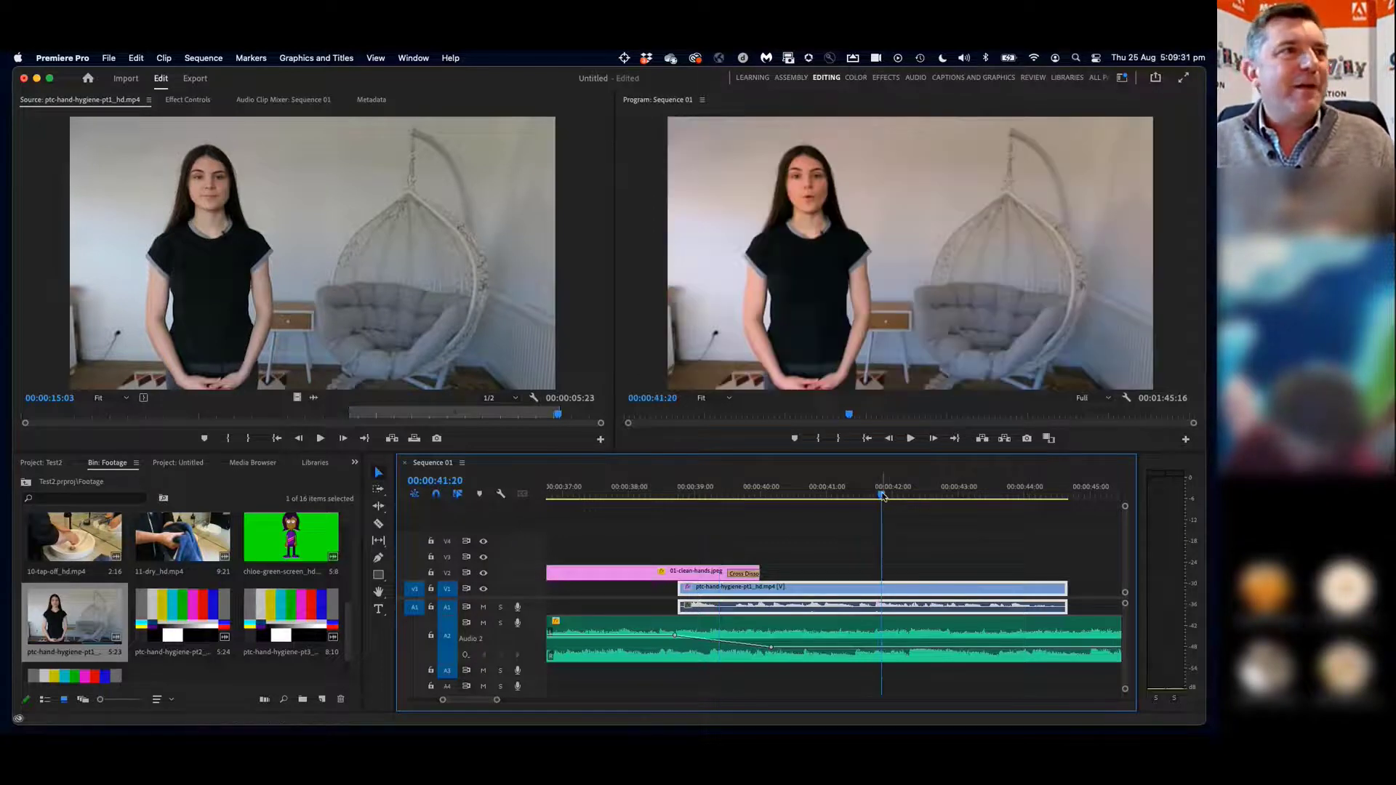
Preview chloe-green-screen and place it on V1 right after the presenter clip
double_click(289, 533)
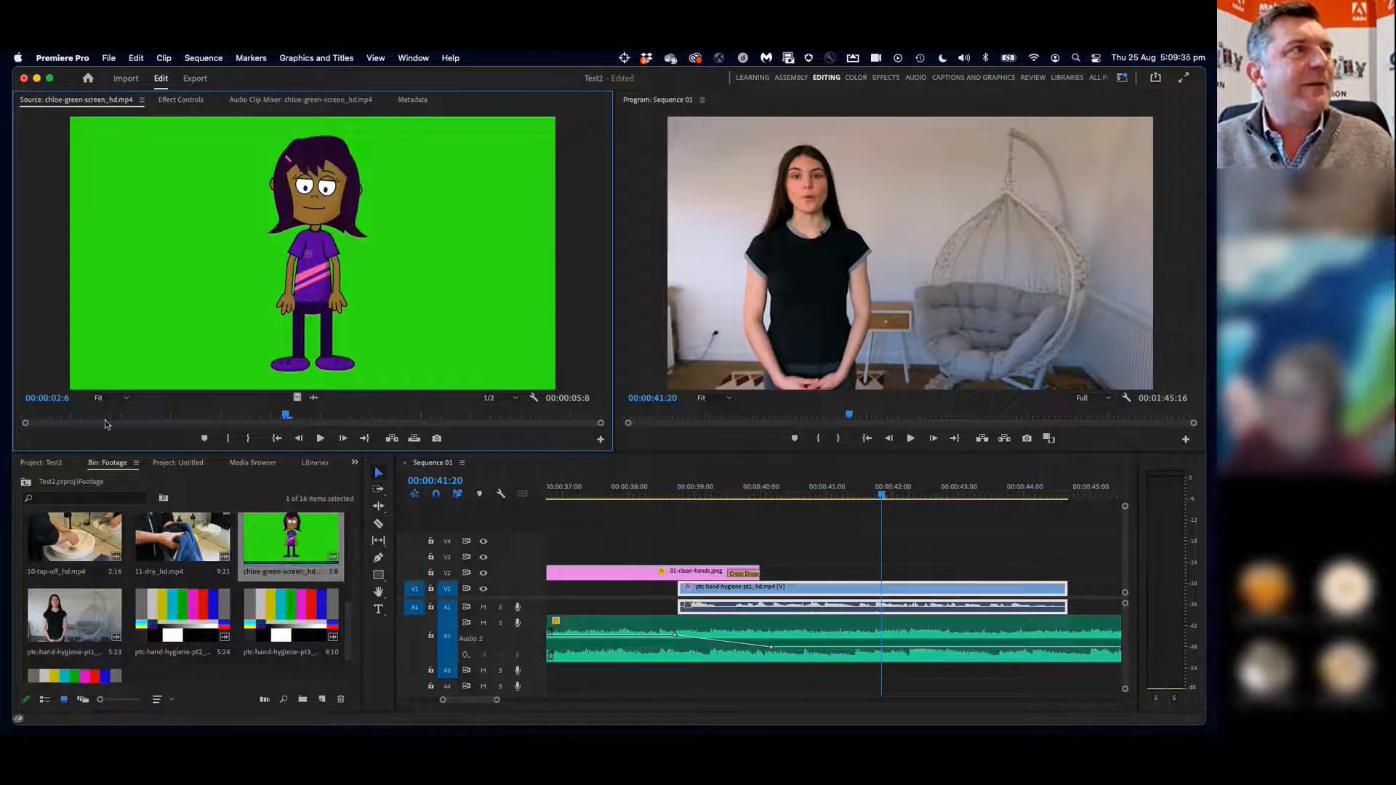
click(28, 413)
click(320, 438)
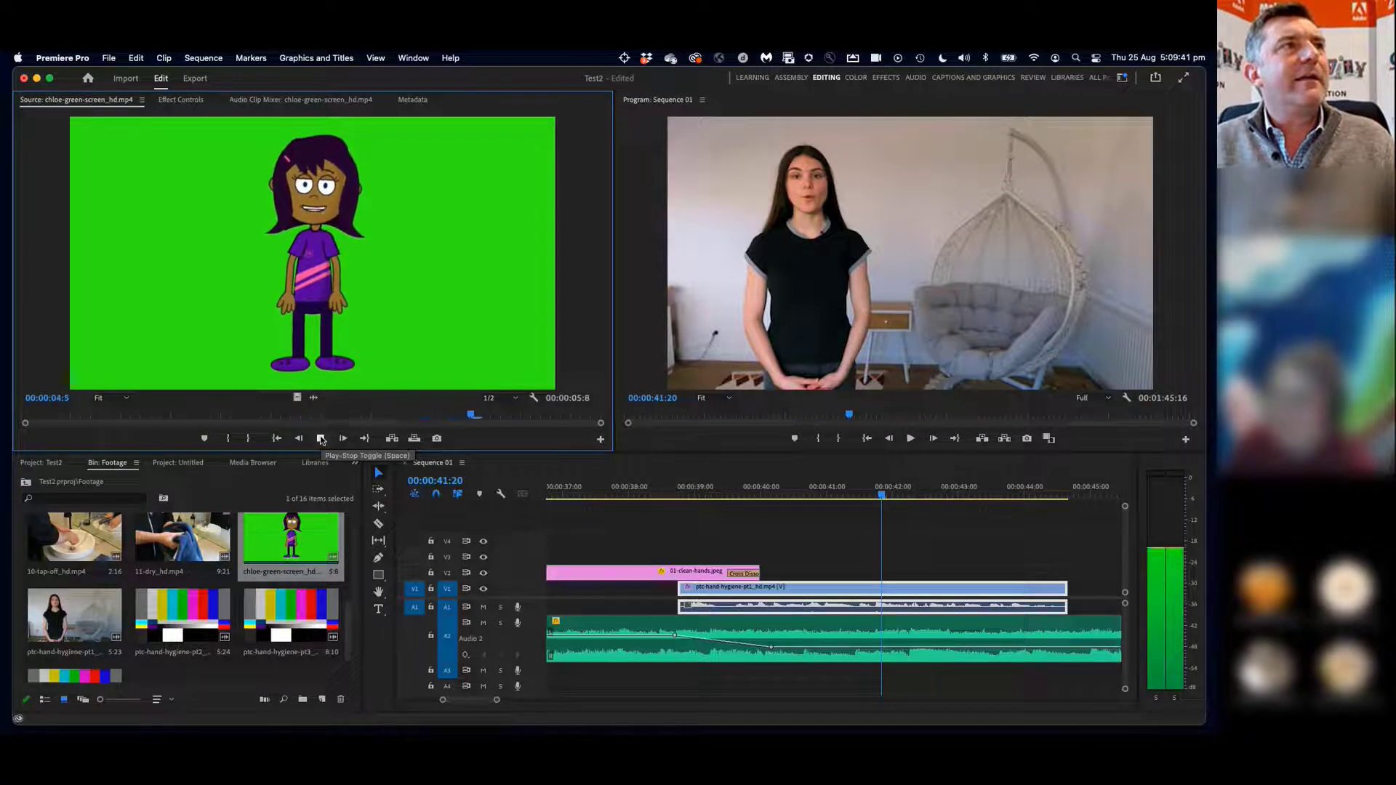
click(321, 438)
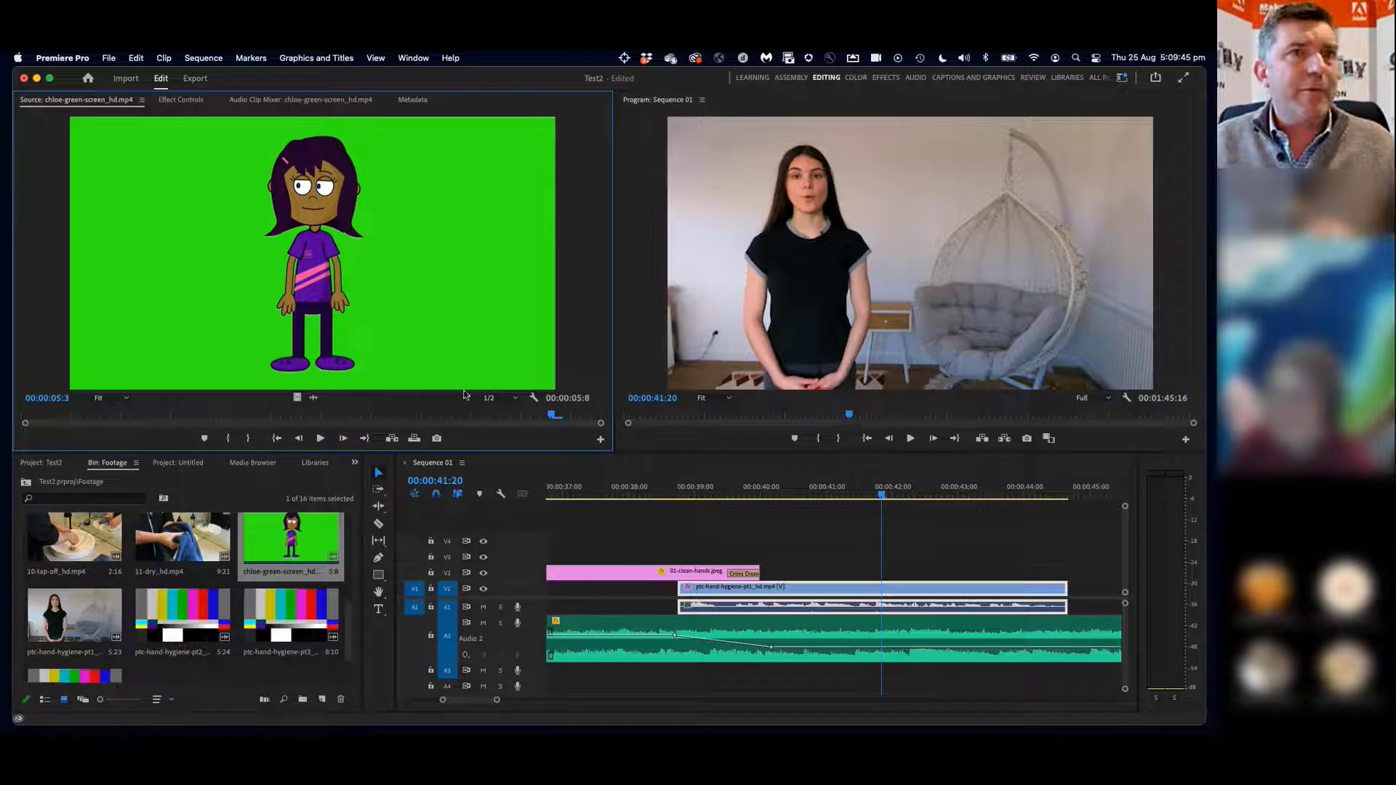
scroll(944, 555, right, 3)
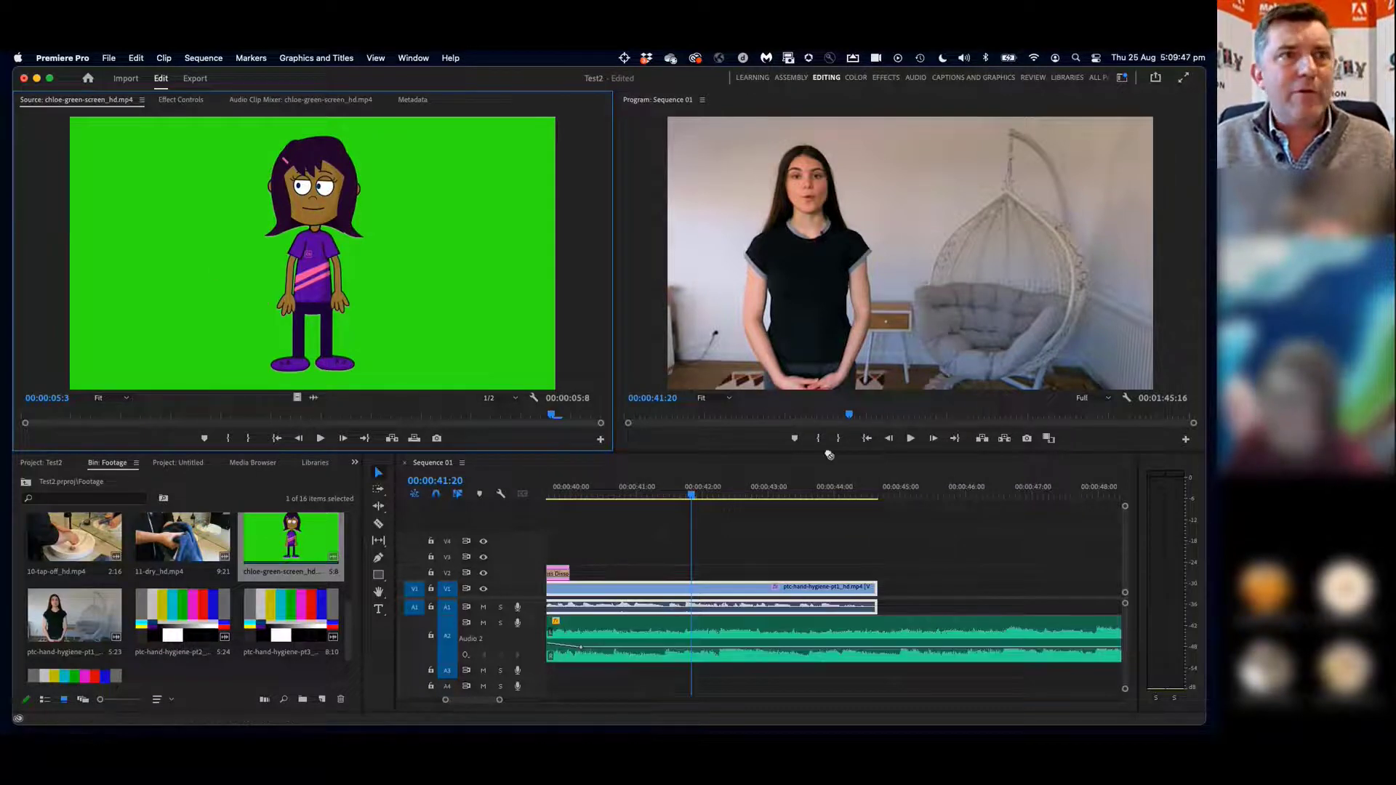
drag(829, 455, 882, 589)
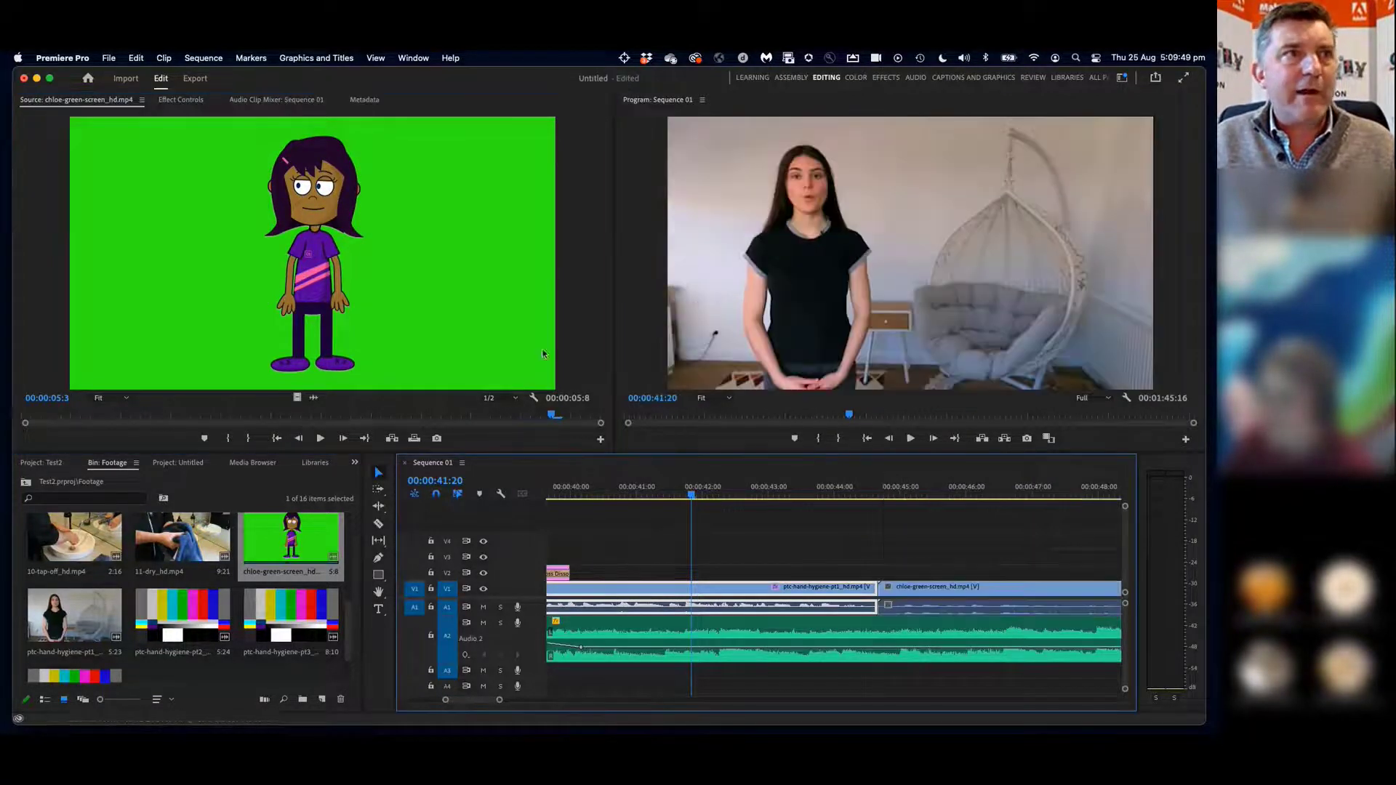
click(860, 488)
key(space)
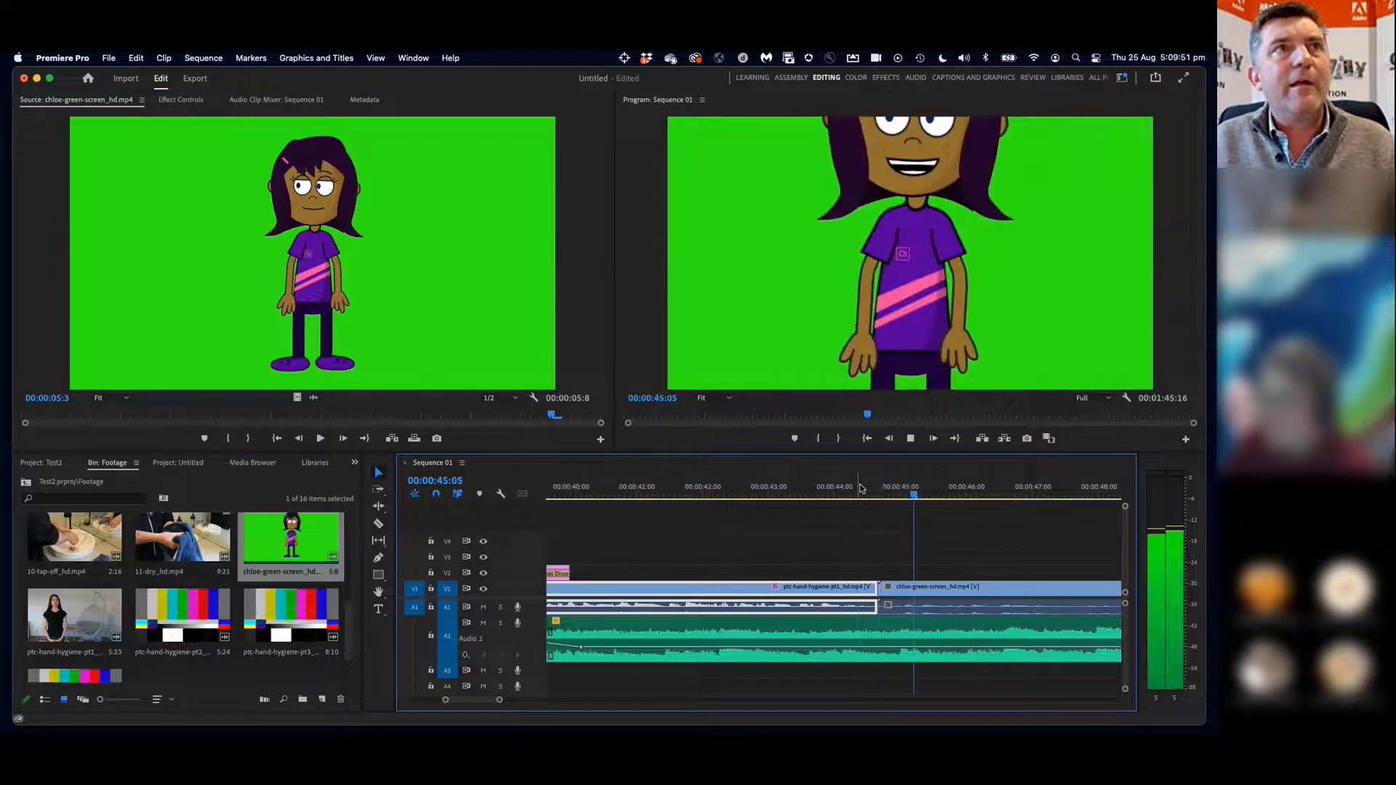
key(space)
Scale the cartoon clip to frame size and scrub back to check it
right_click(980, 586)
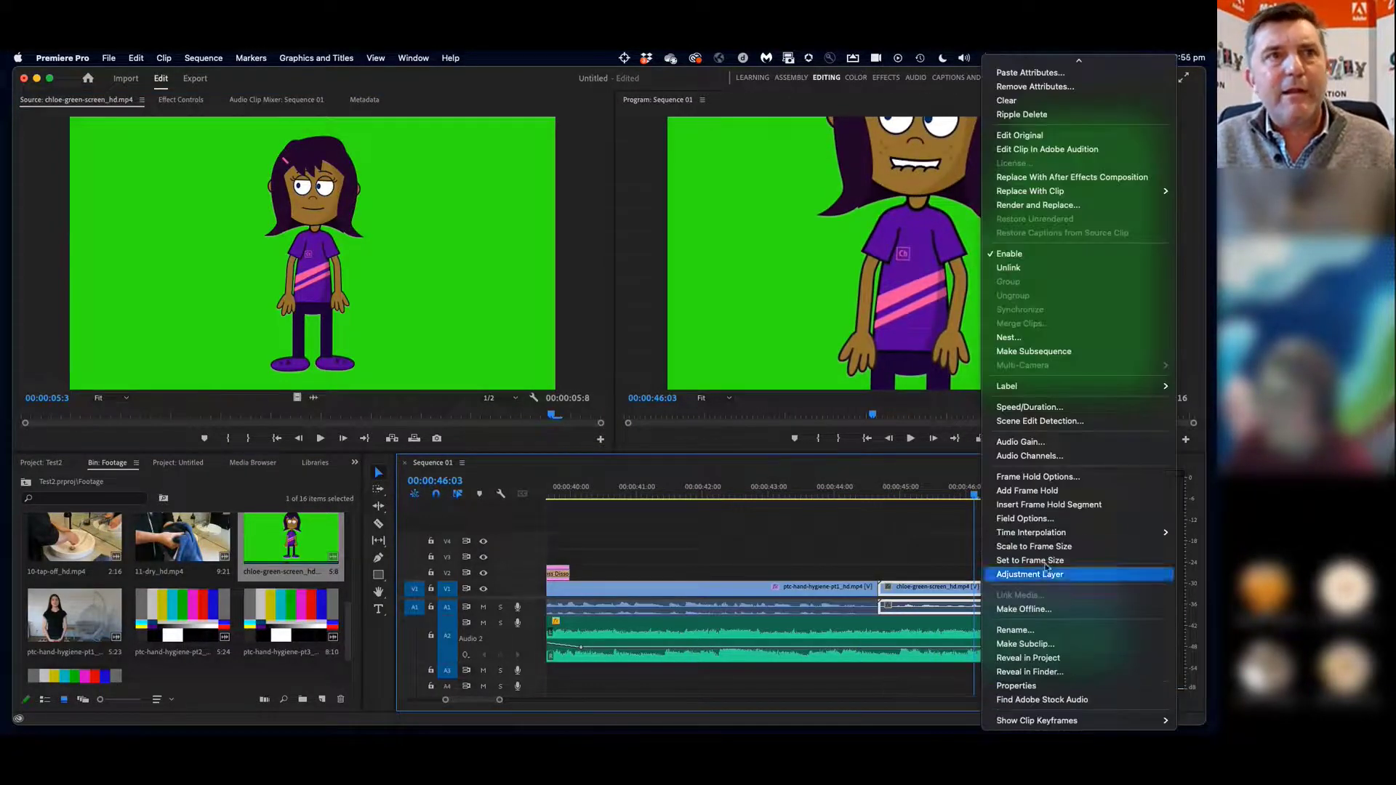
click(1050, 547)
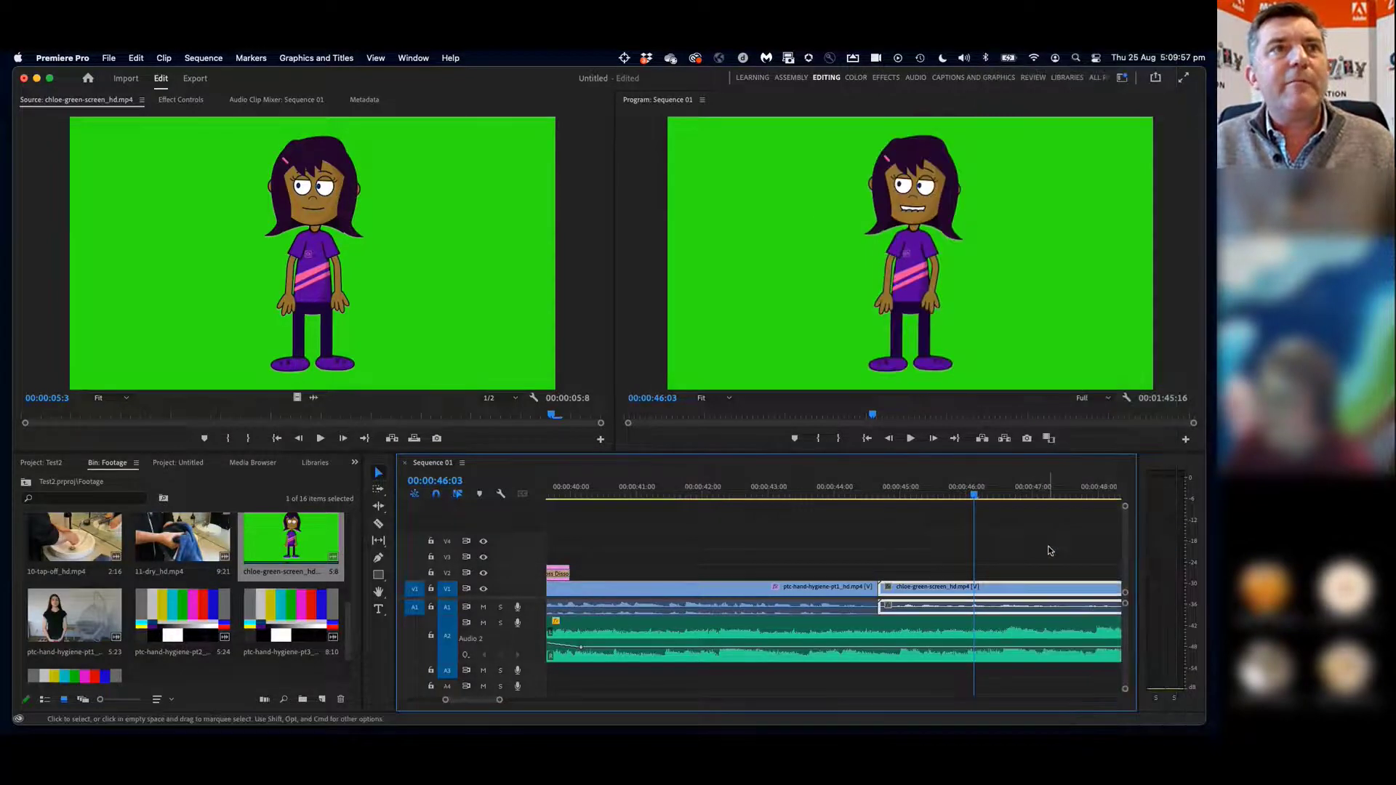
drag(880, 498, 910, 496)
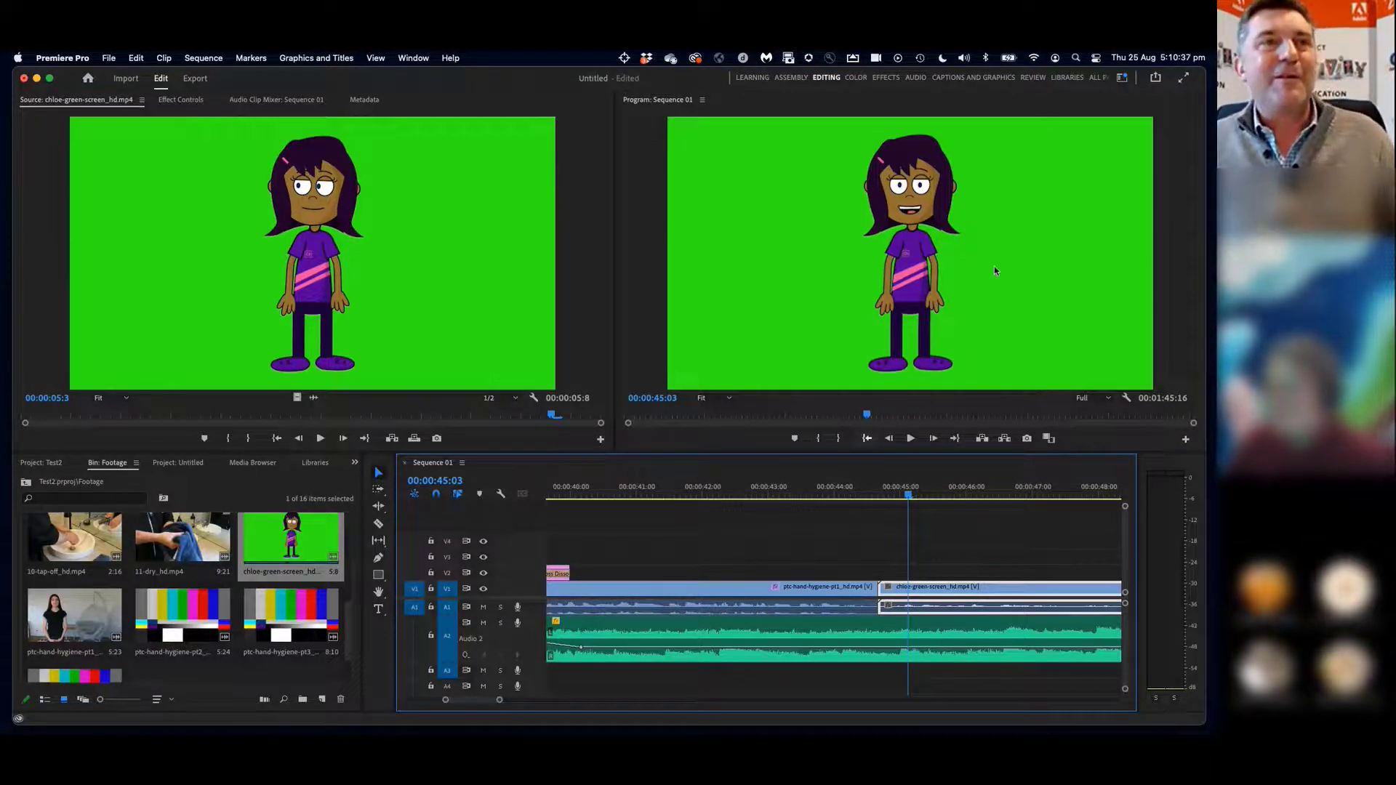
click(916, 495)
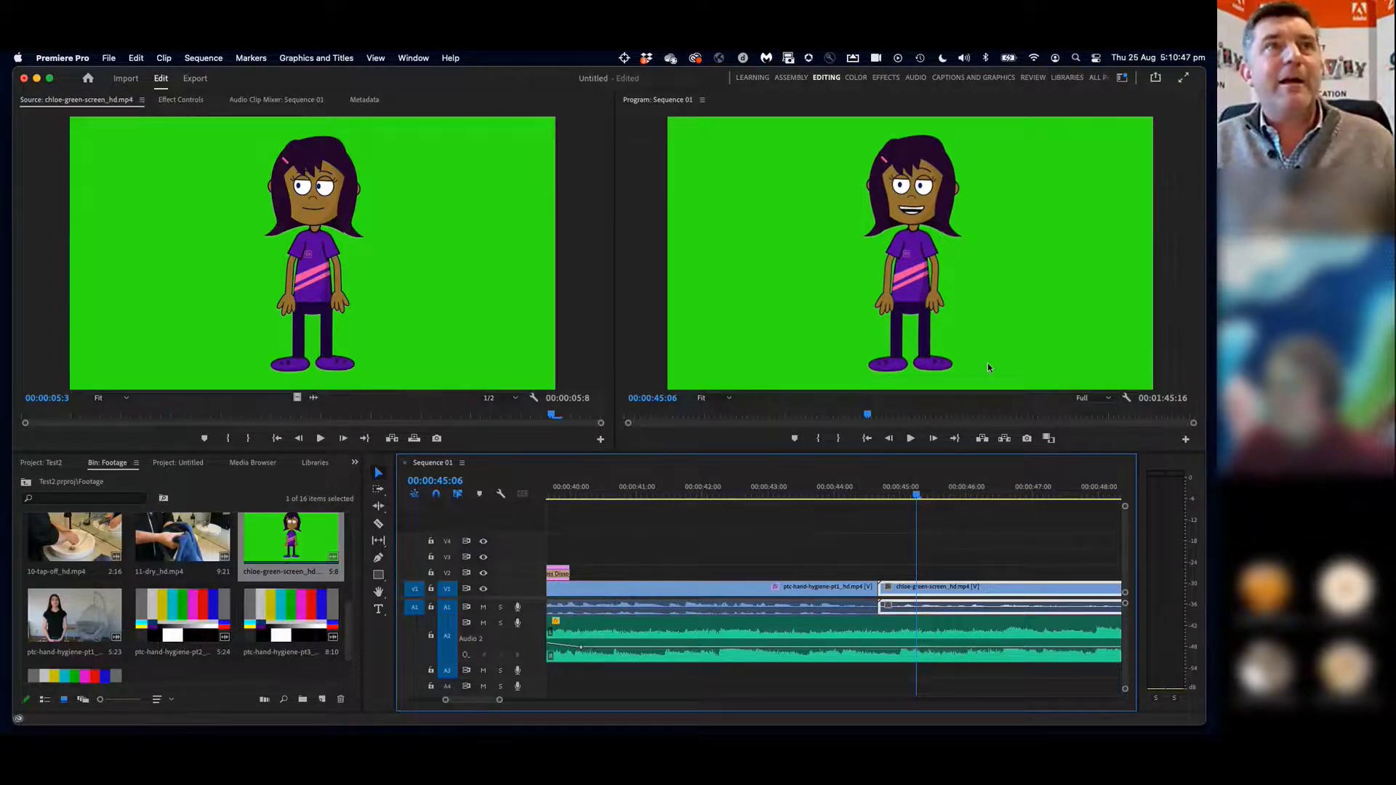
click(901, 495)
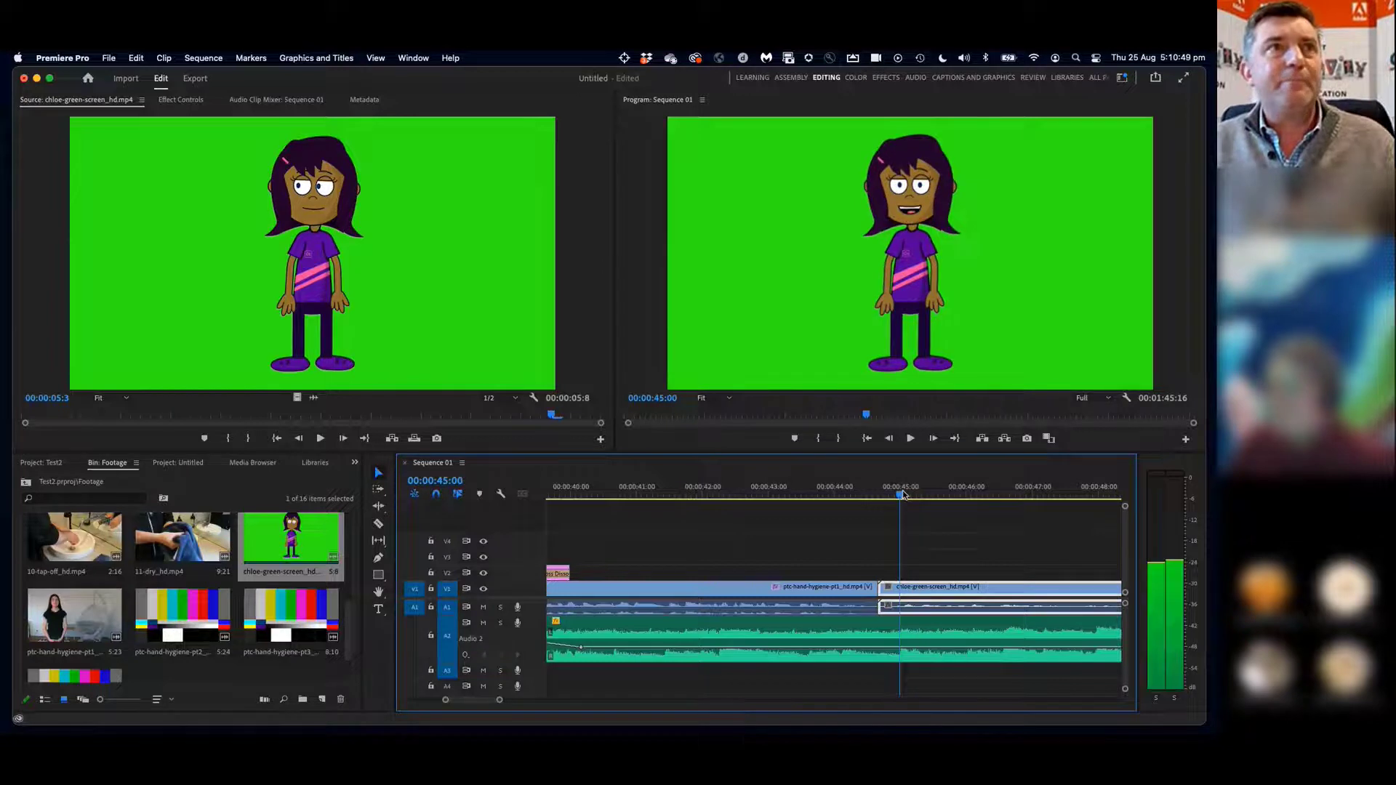
click(904, 496)
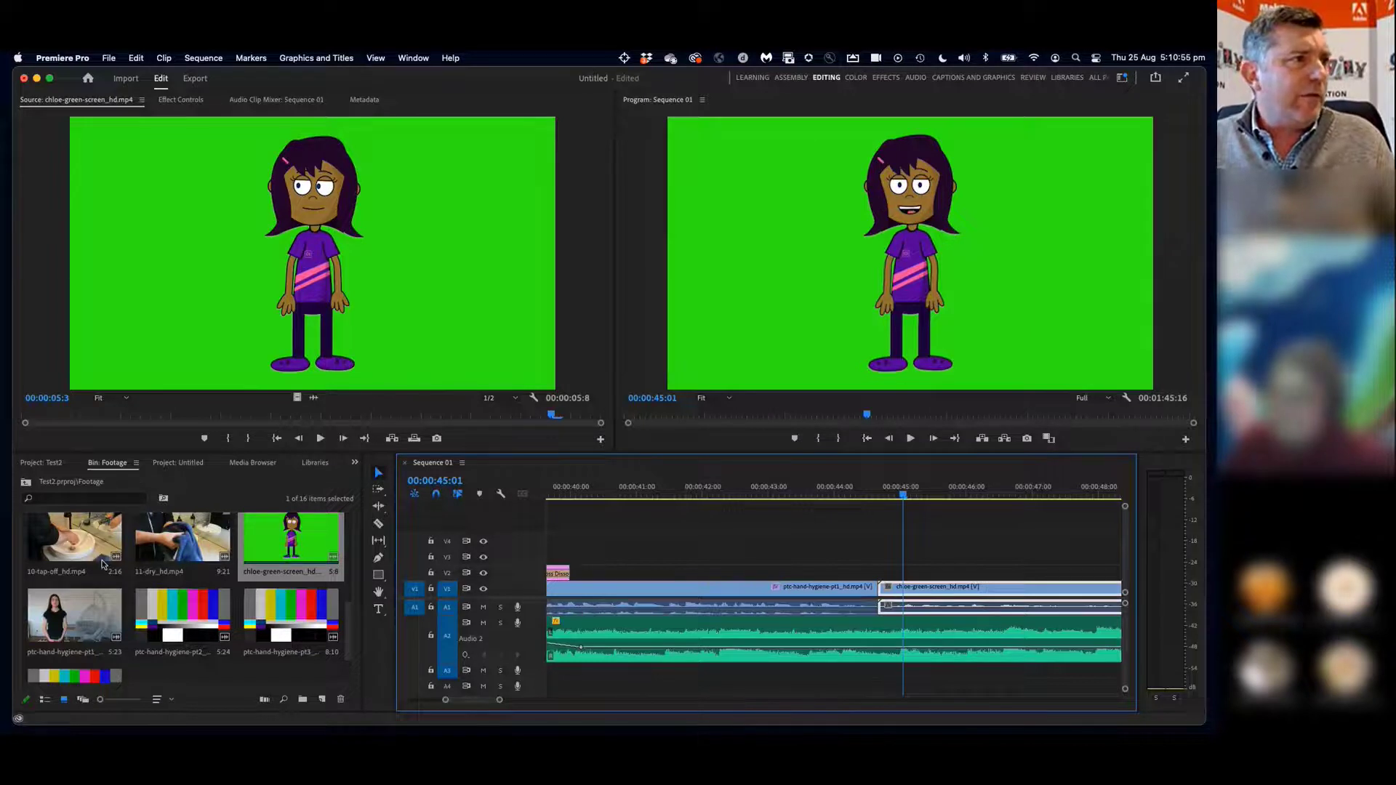
Move the cartoon to V2 and add 10-tap-off_hd.mp4's video only onto V1 beneath it
double_click(76, 549)
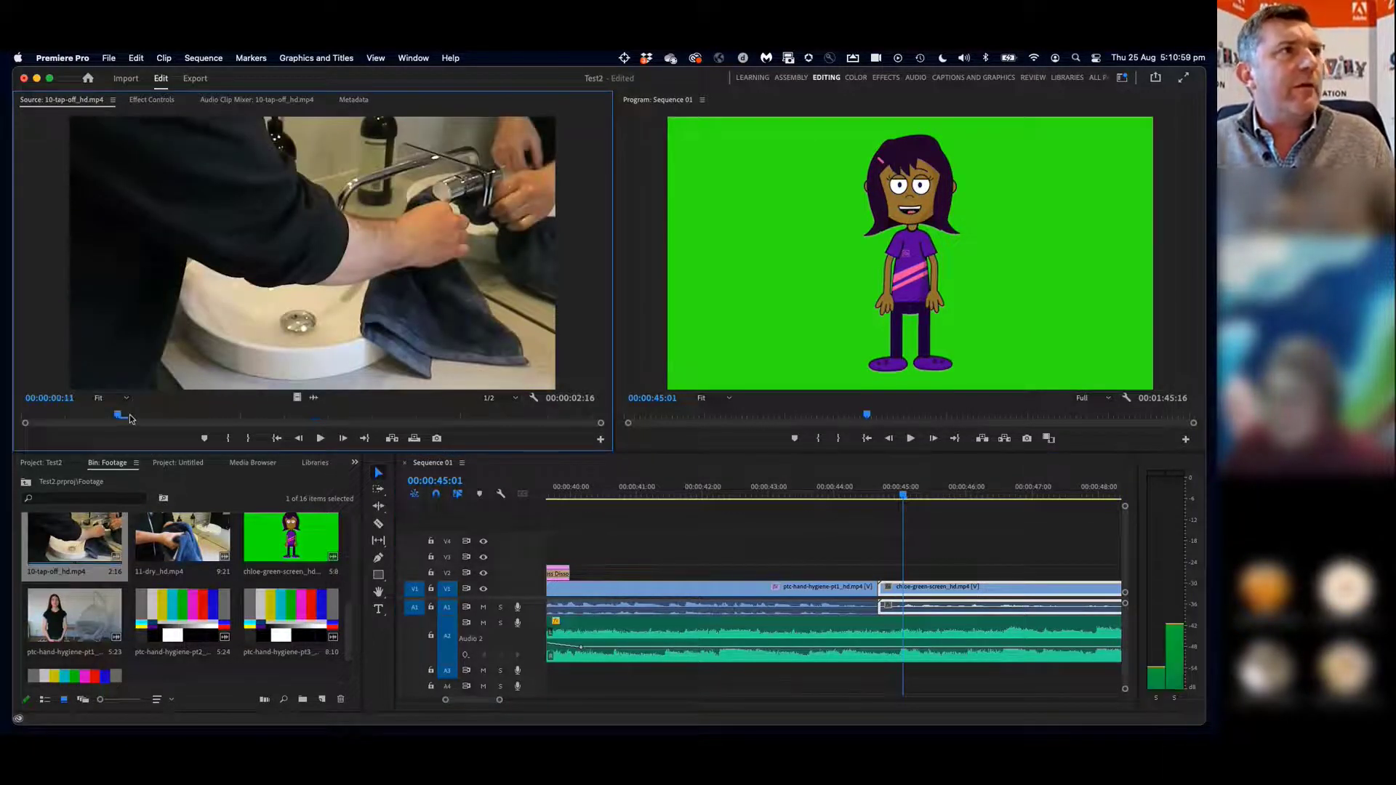
mouse_move(196, 420)
mouse_down()
mouse_move(178, 417)
mouse_move(302, 420)
mouse_move(182, 422)
mouse_up()
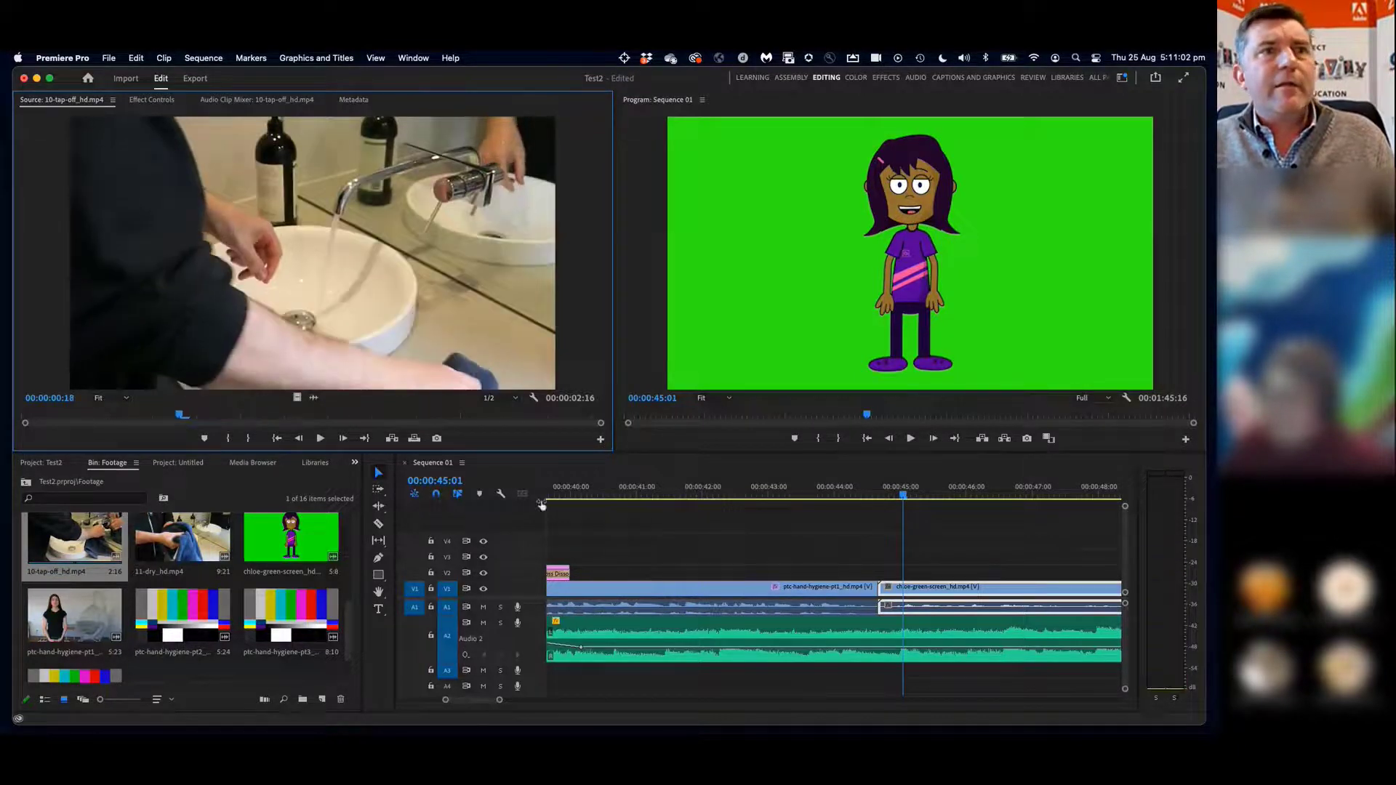
click(964, 586)
drag(957, 589, 955, 573)
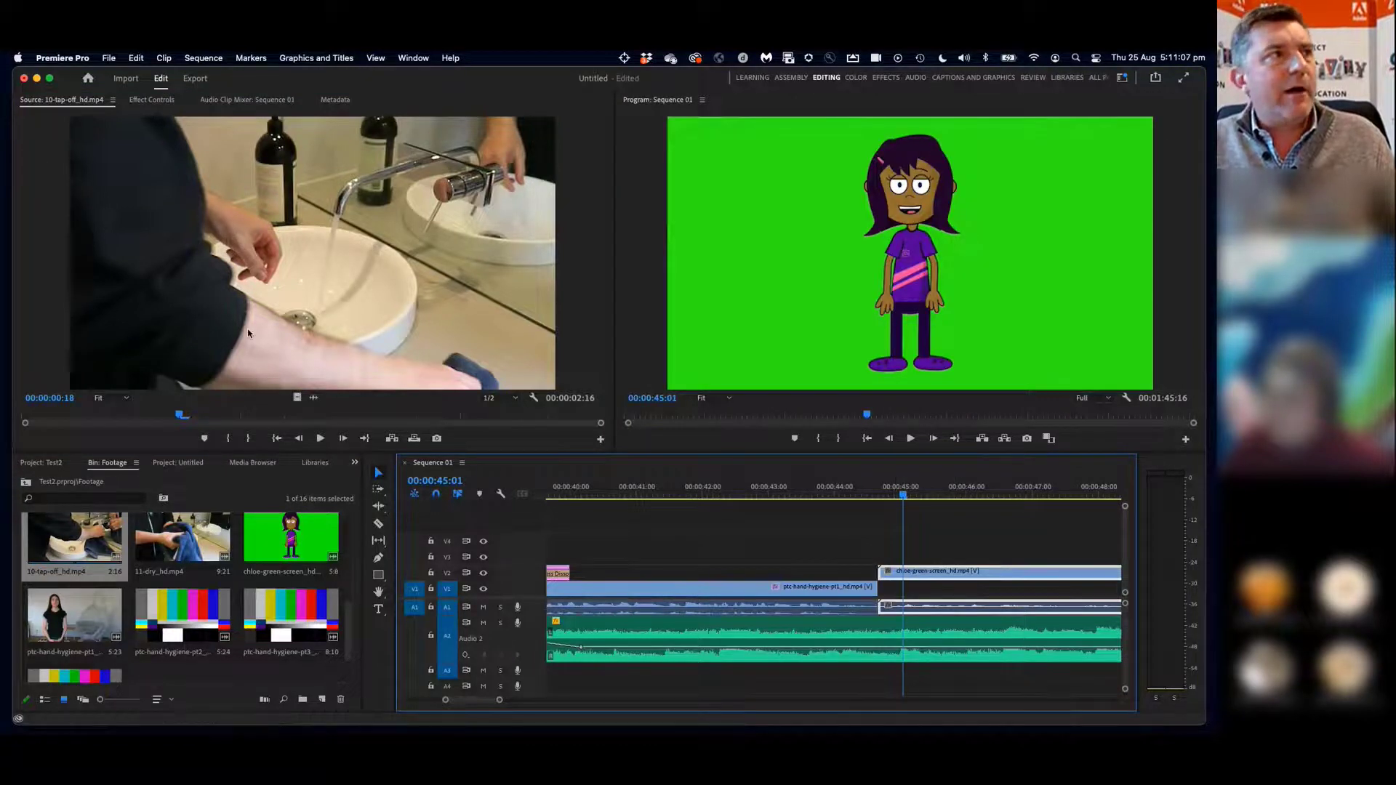
drag(312, 254, 322, 377)
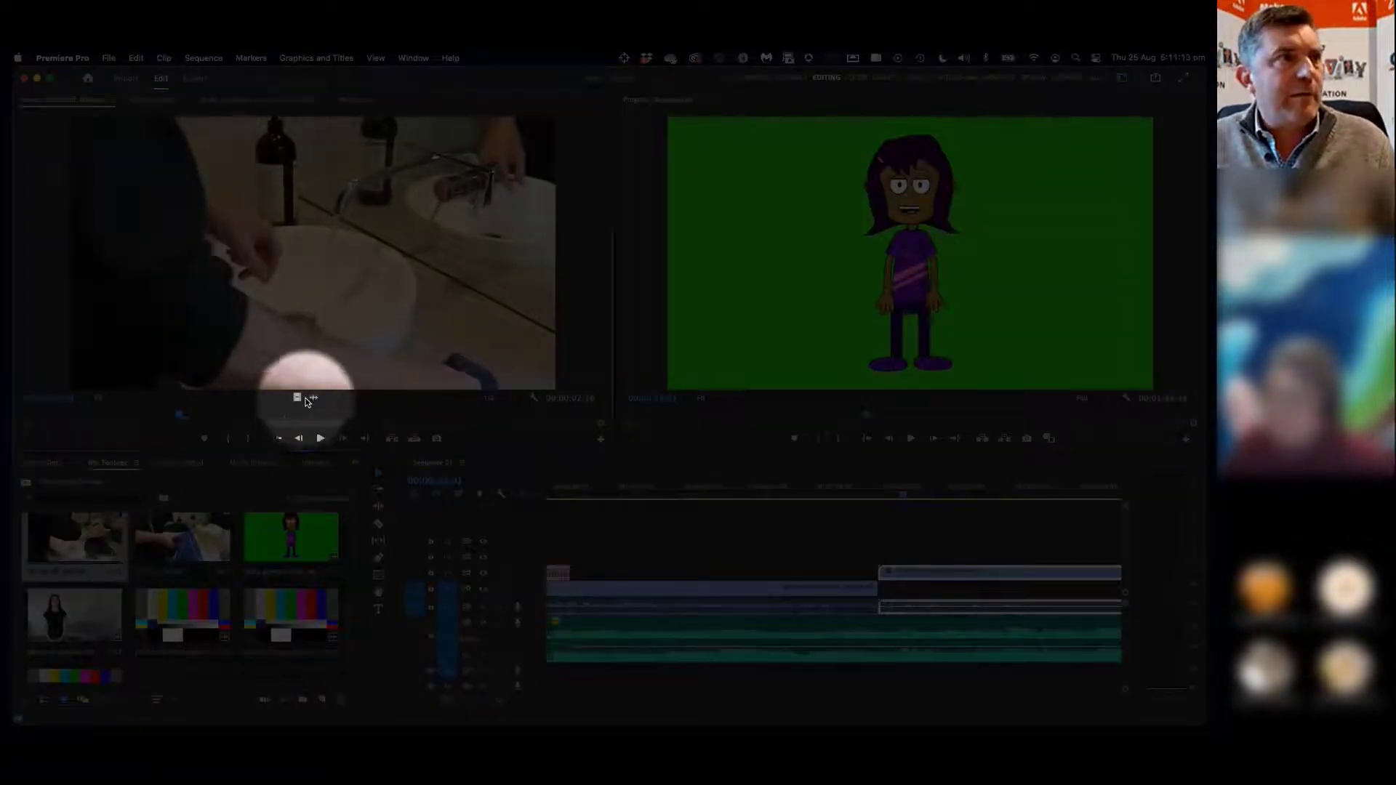
drag(298, 396, 880, 587)
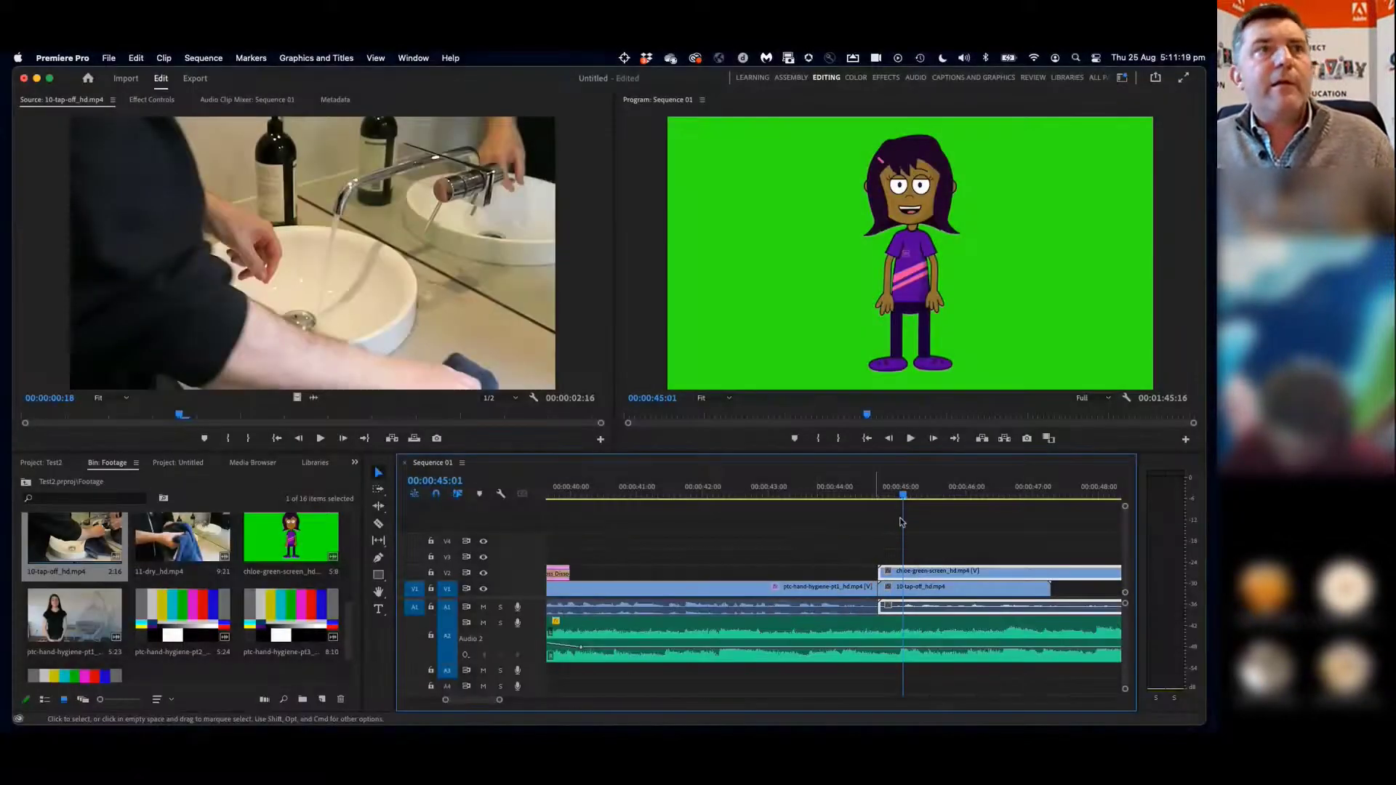
Hide V2 and set the tap-off clip to frame size, then toggle V2's visibility
scroll(909, 531, right, 2)
drag(847, 498, 861, 499)
click(869, 589)
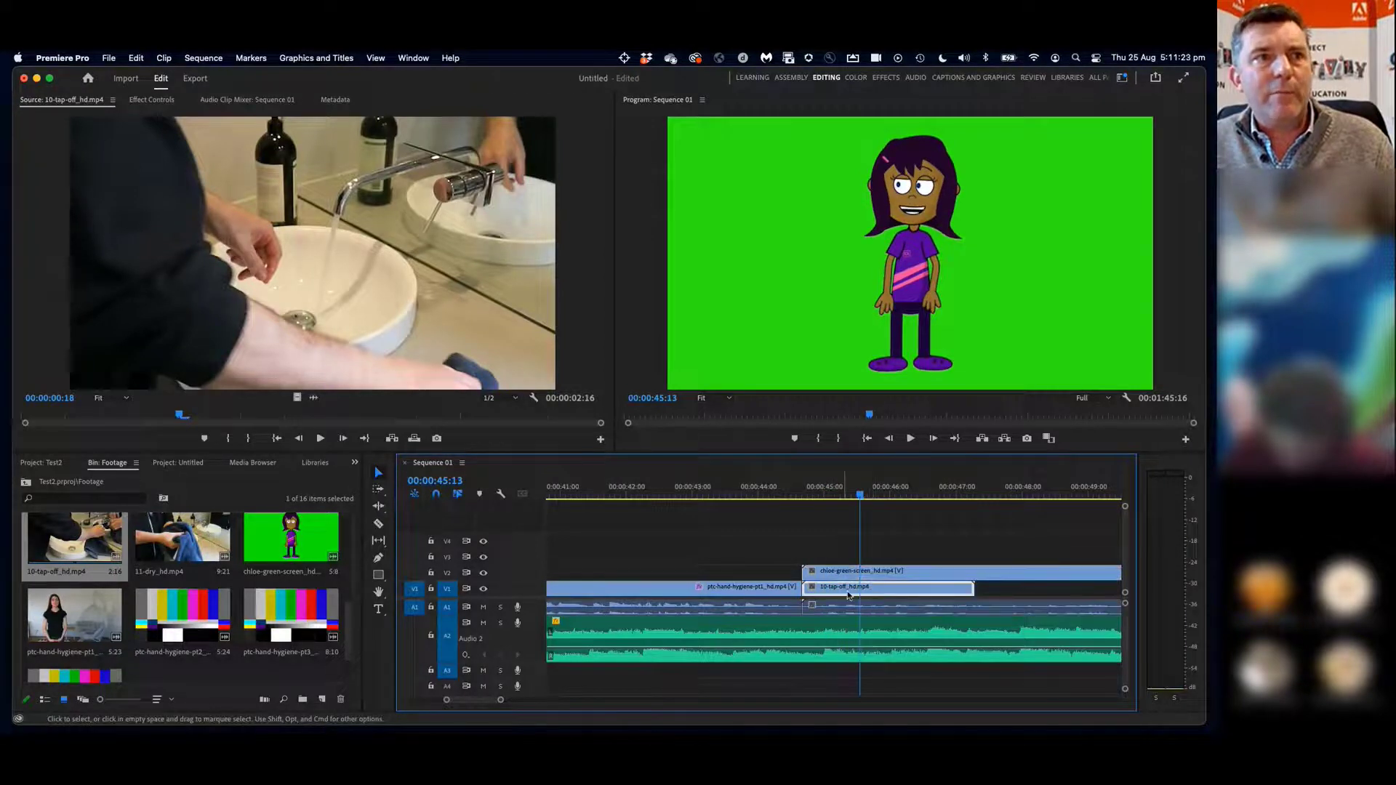
click(482, 575)
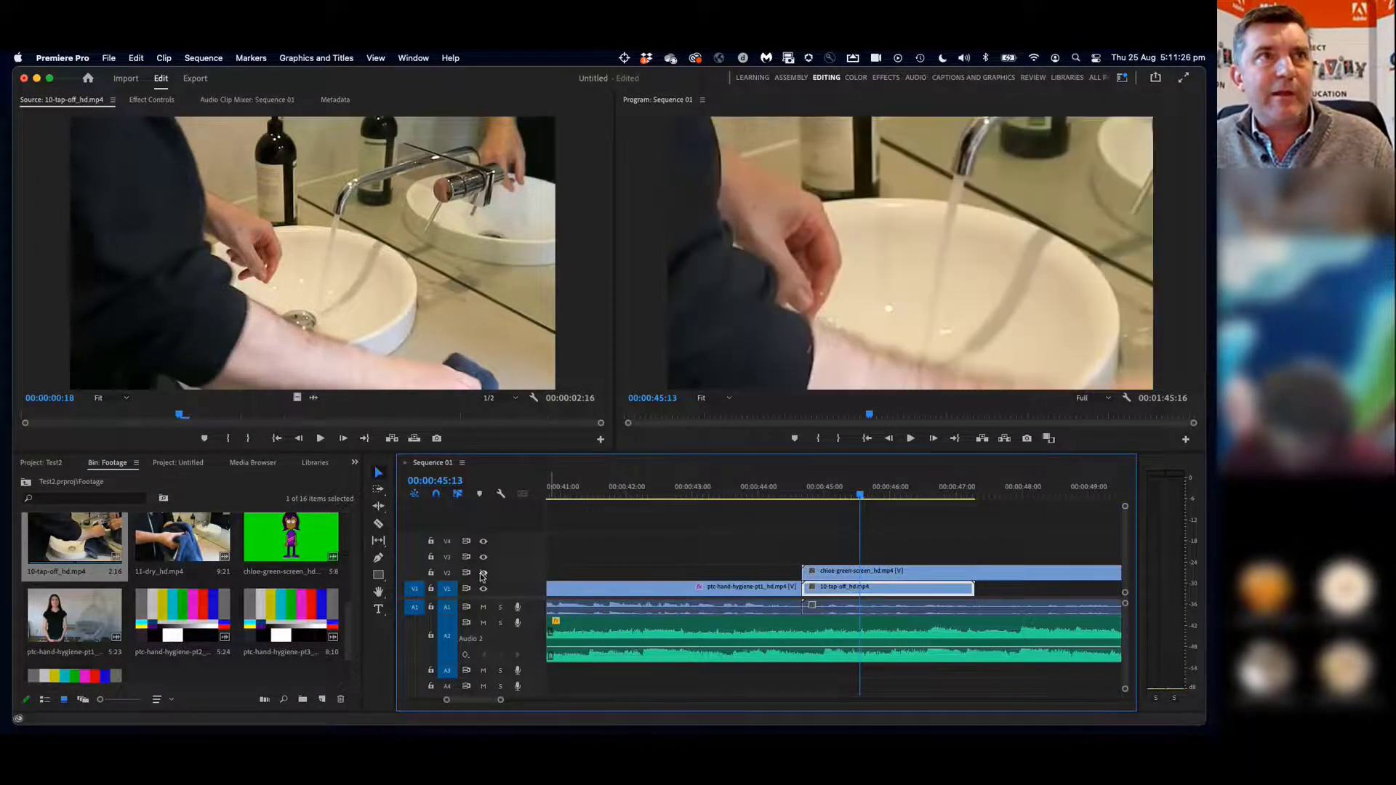
right_click(899, 594)
click(919, 574)
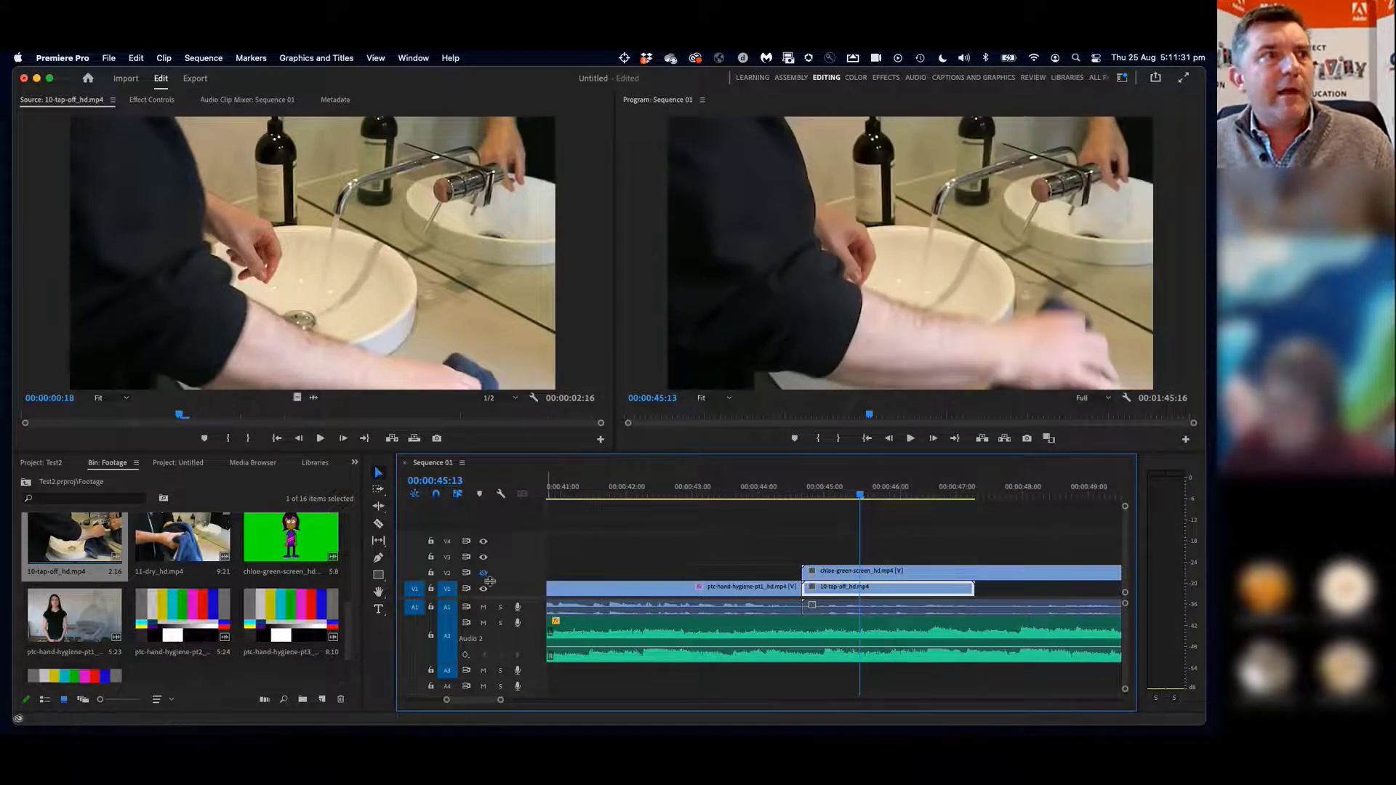
click(483, 573)
click(483, 574)
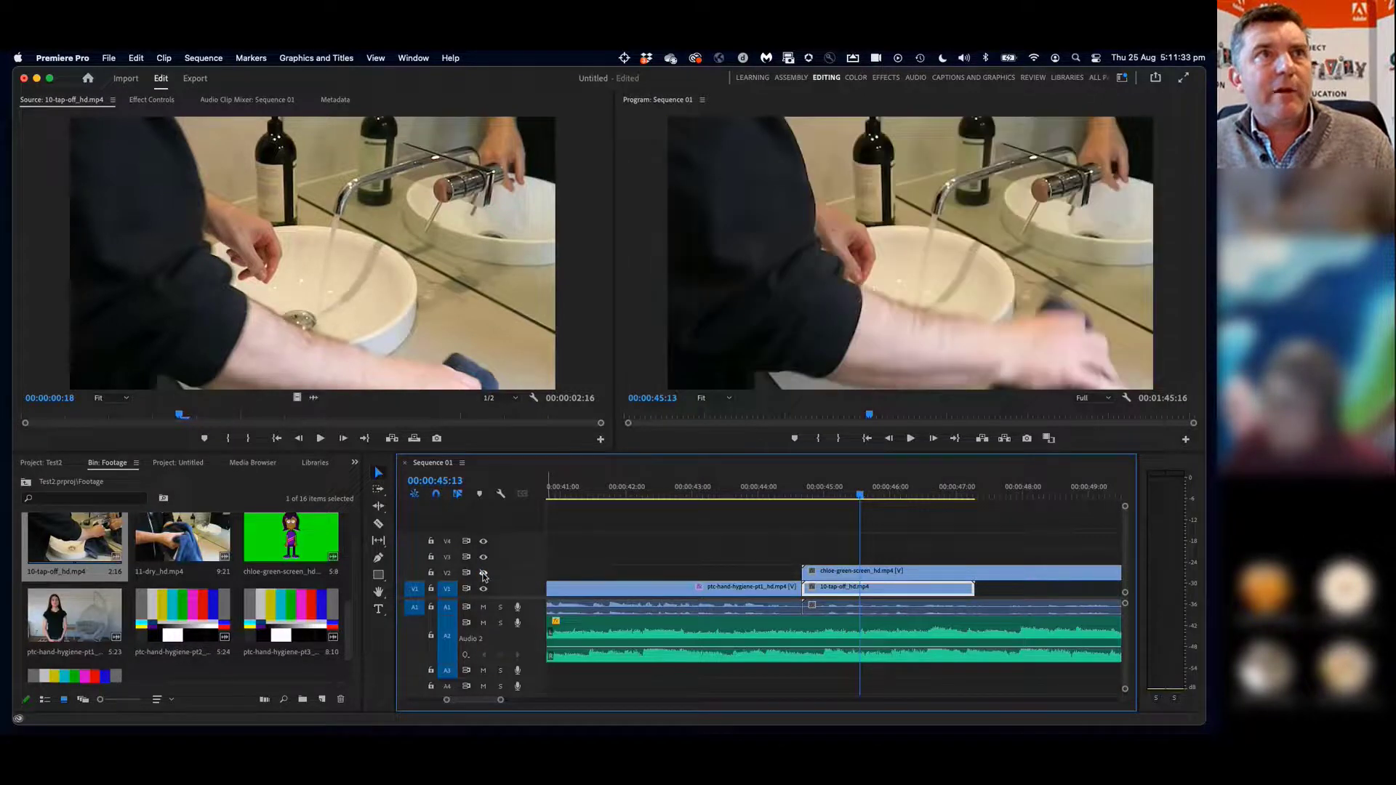
click(484, 573)
drag(799, 493, 838, 493)
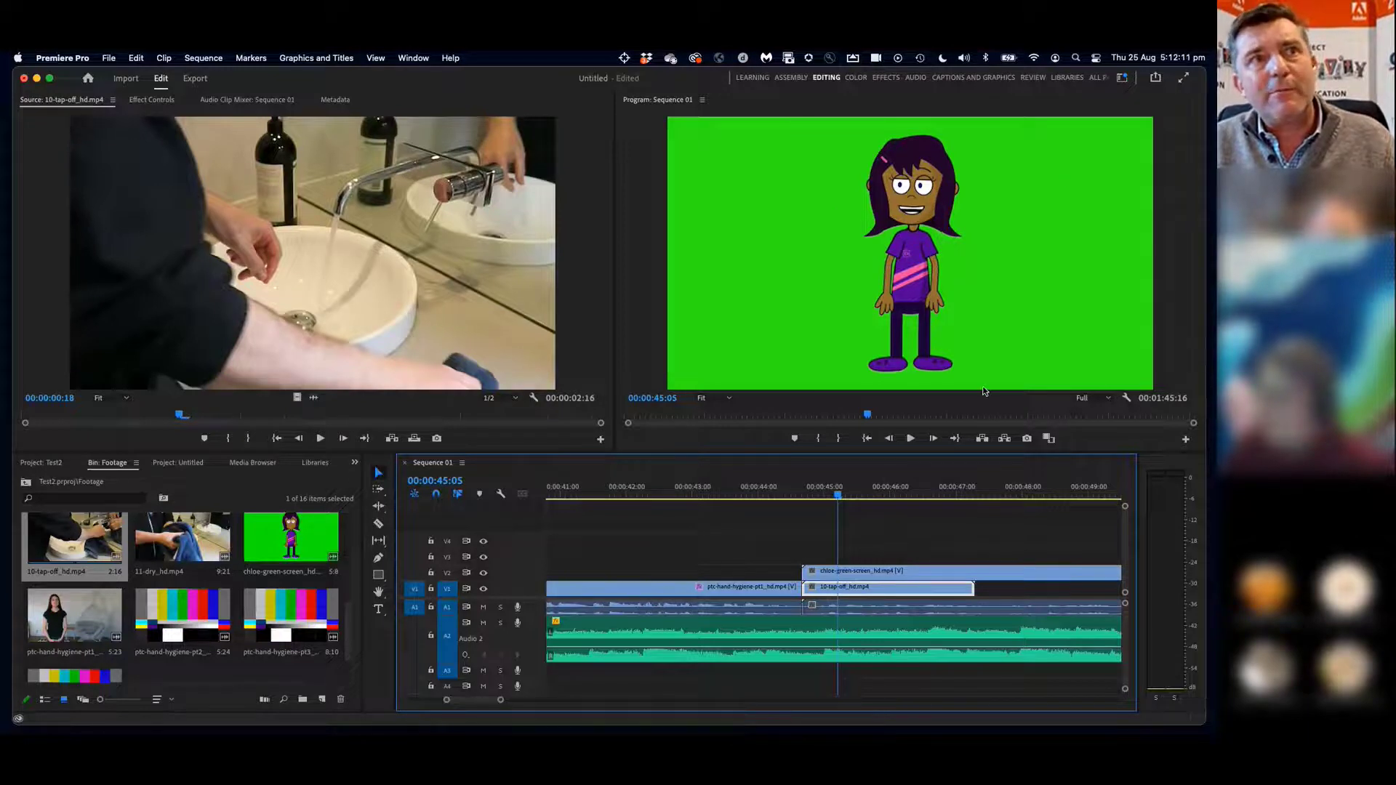
Select the chloe-green-screen clip on V2 above the tap footage
click(878, 573)
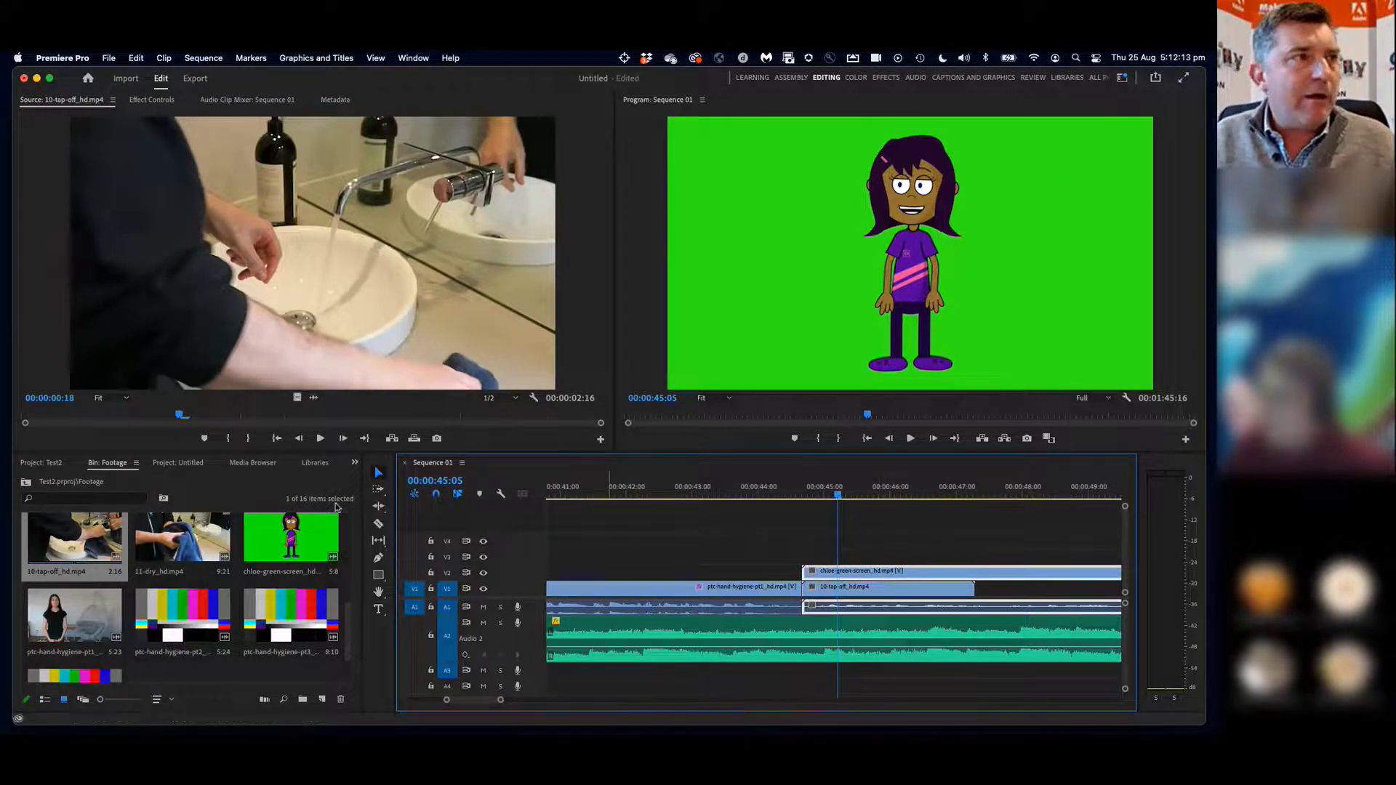
Find the Crop effect in the Effects panel and apply it to the green-screen clip
click(354, 463)
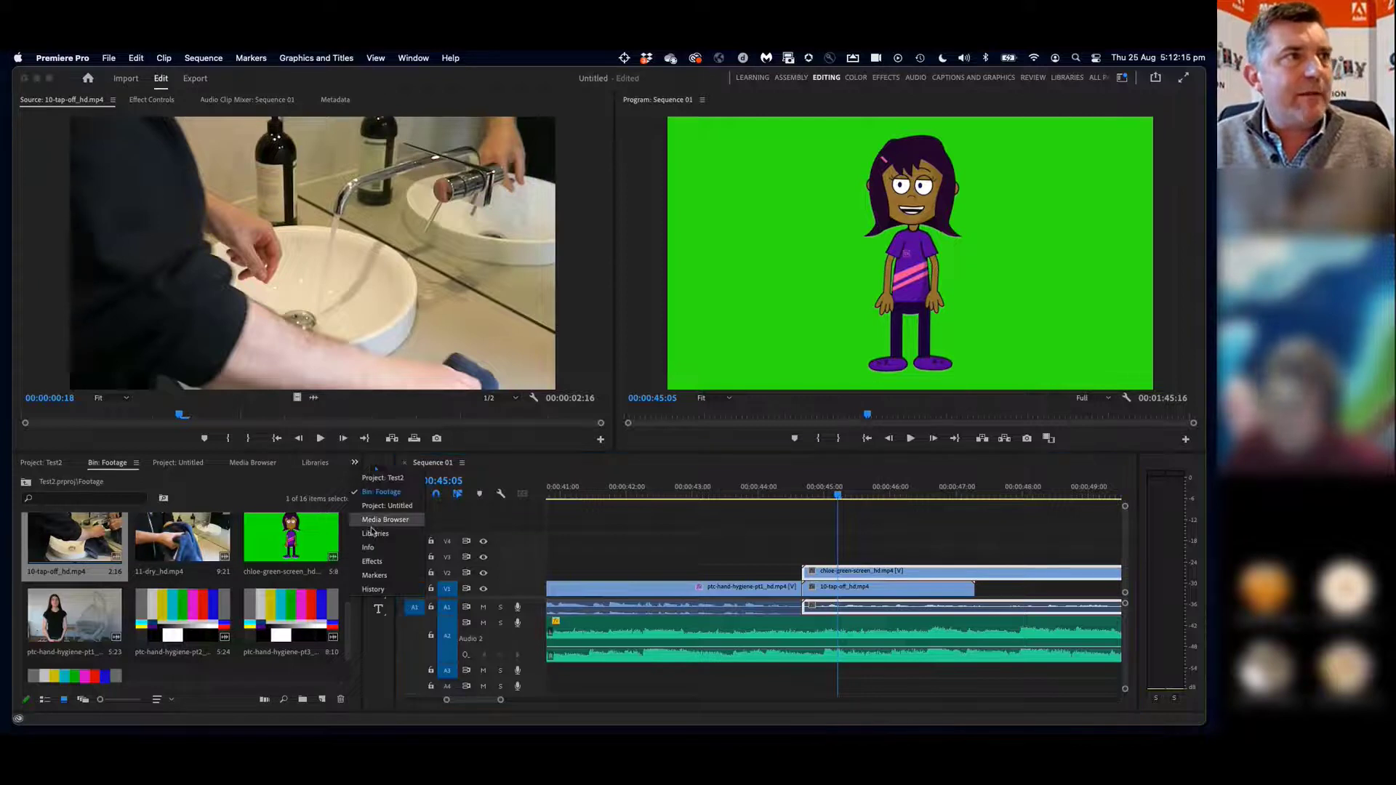
click(376, 564)
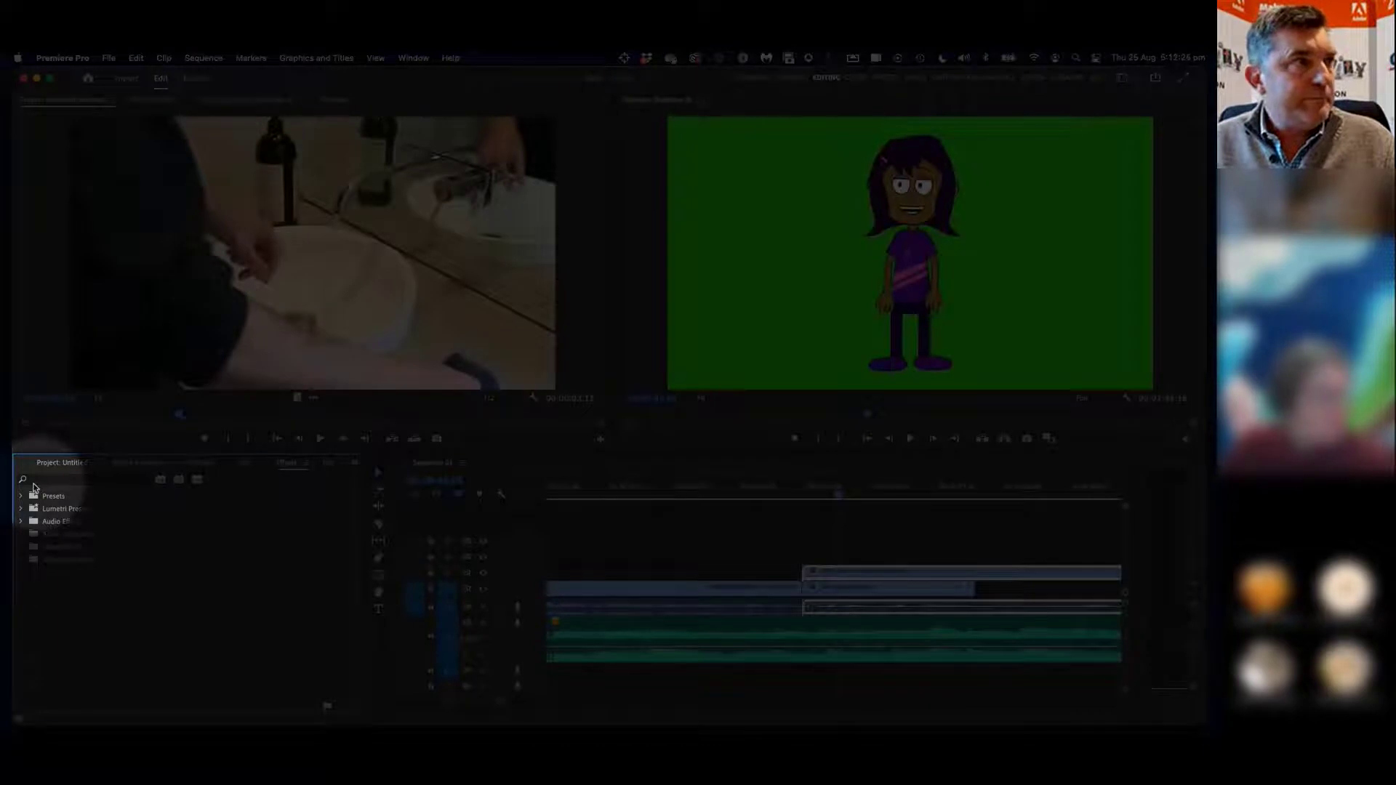
click(47, 480)
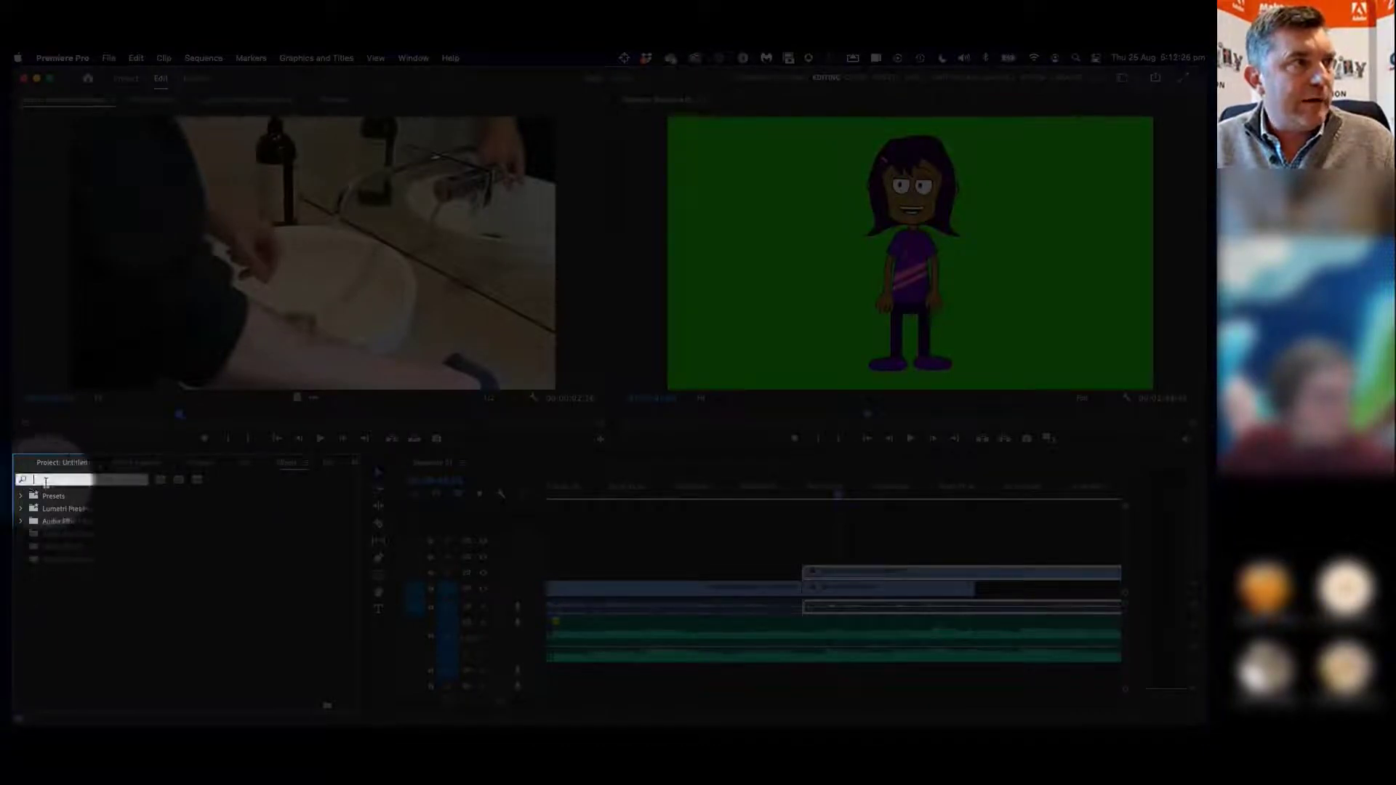
text(drop)
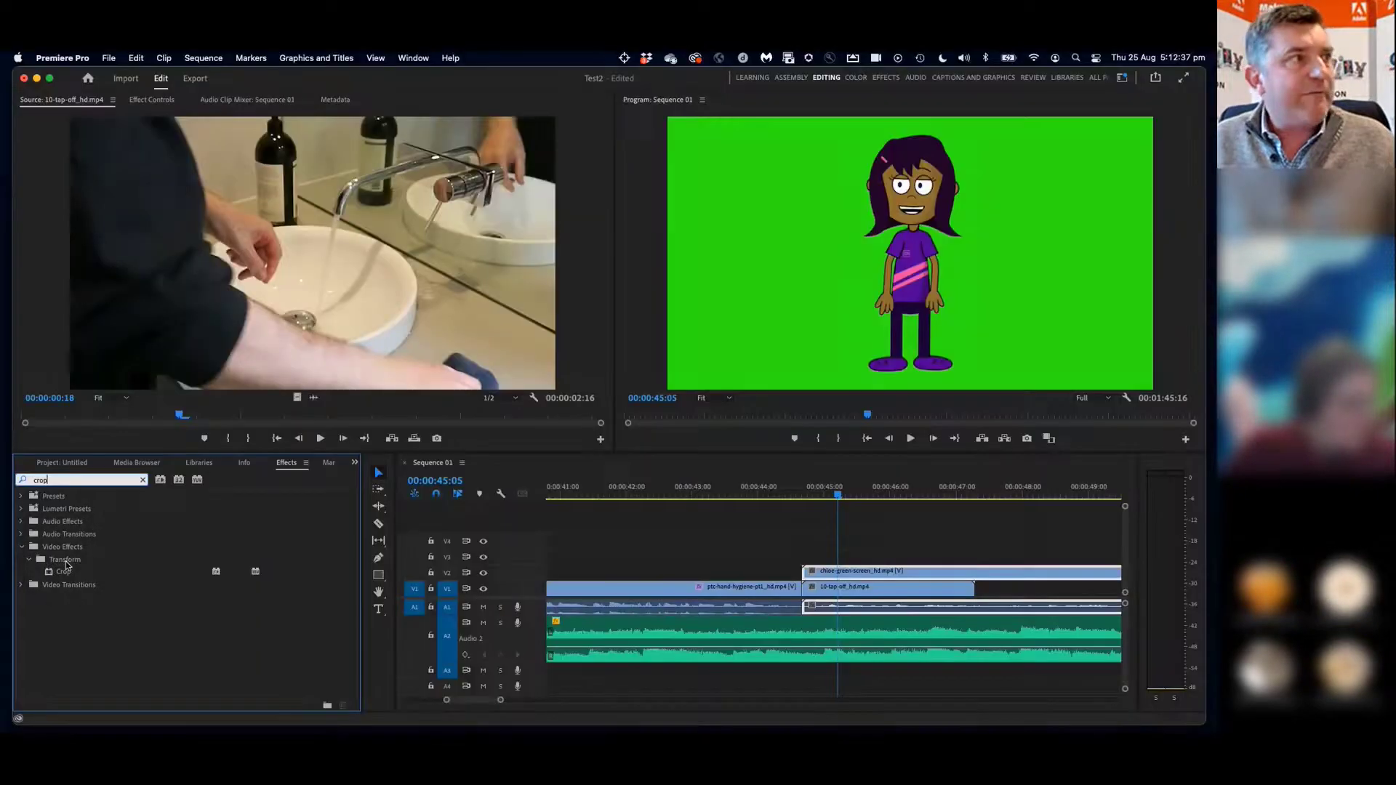
drag(48, 575, 877, 572)
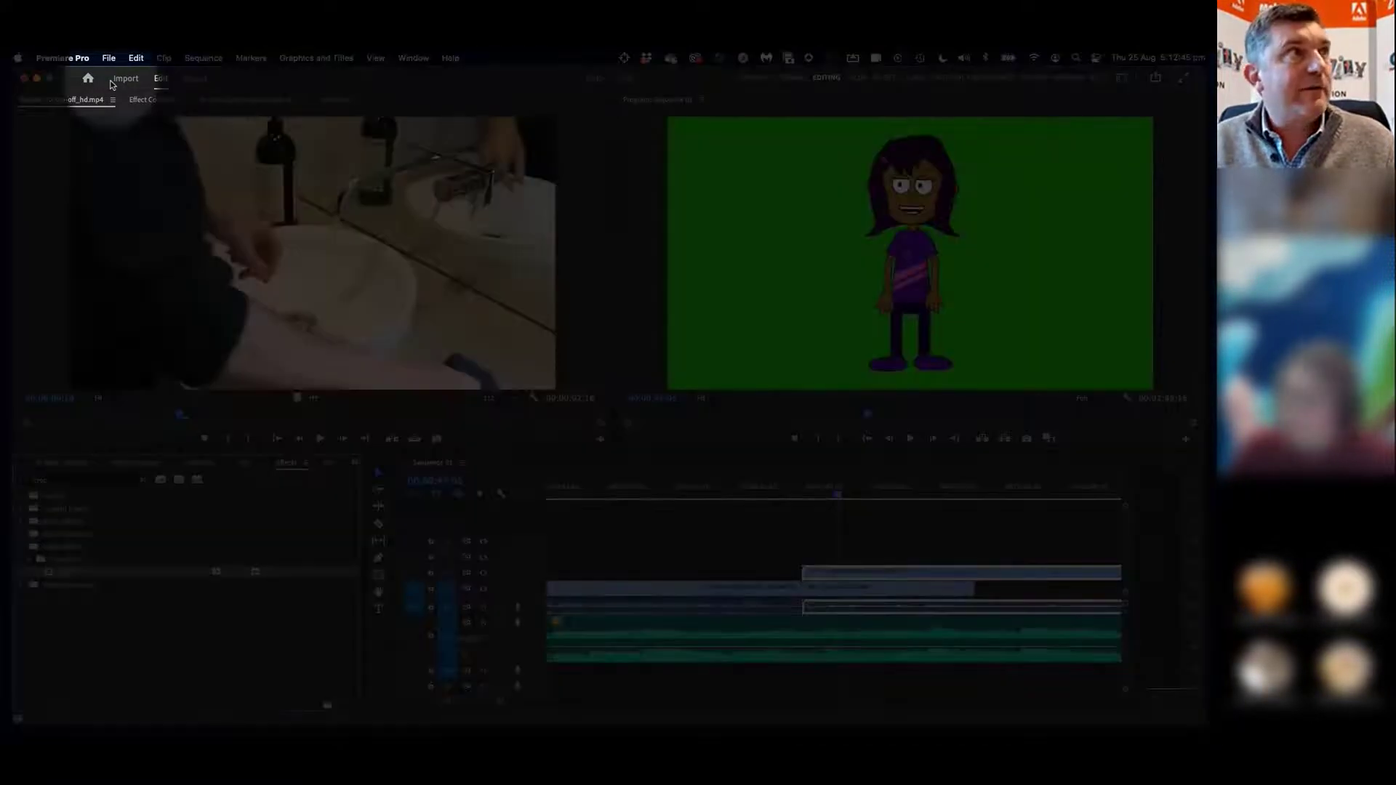
Set Crop to Left 30.7%, Top 4%, Right 31.6% and Bottom 4% in Effect Controls
click(148, 102)
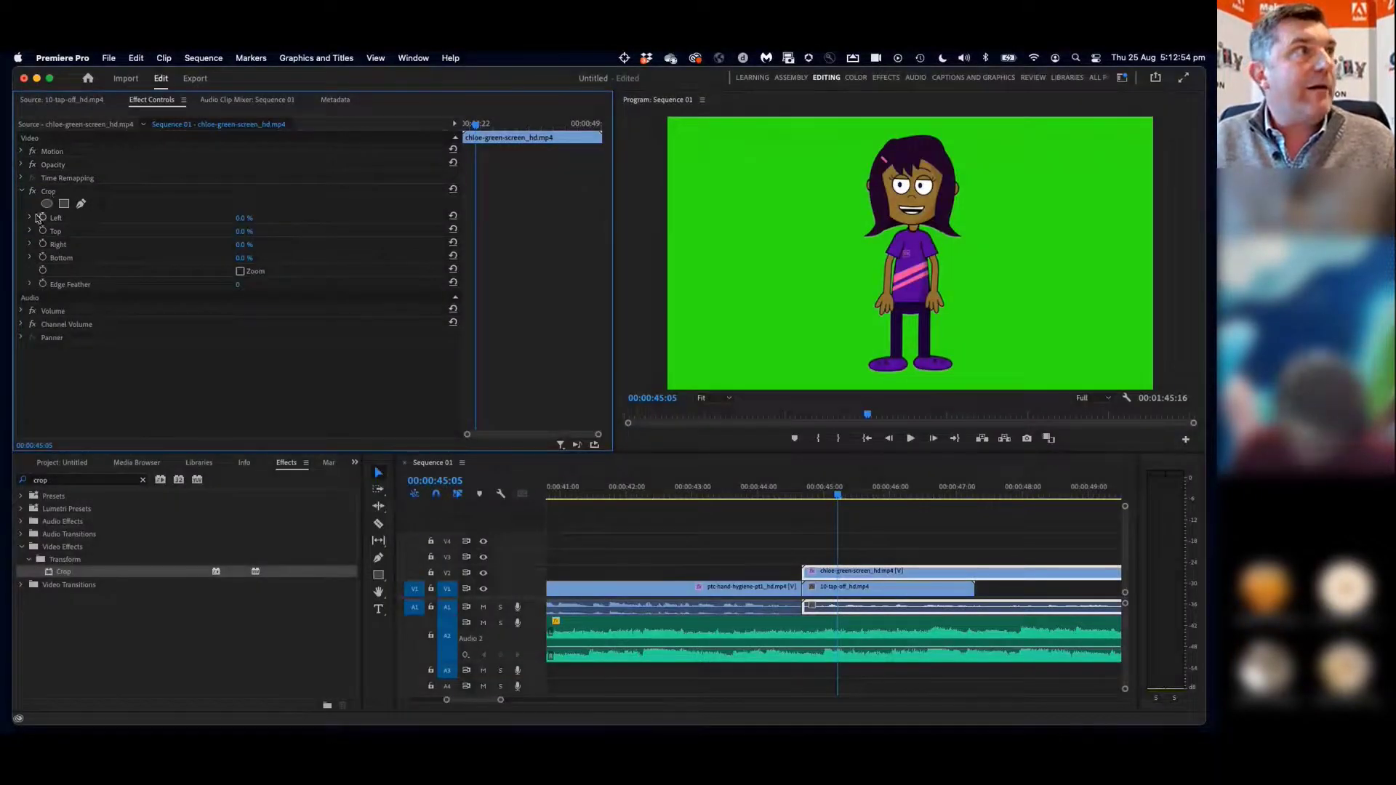
click(30, 217)
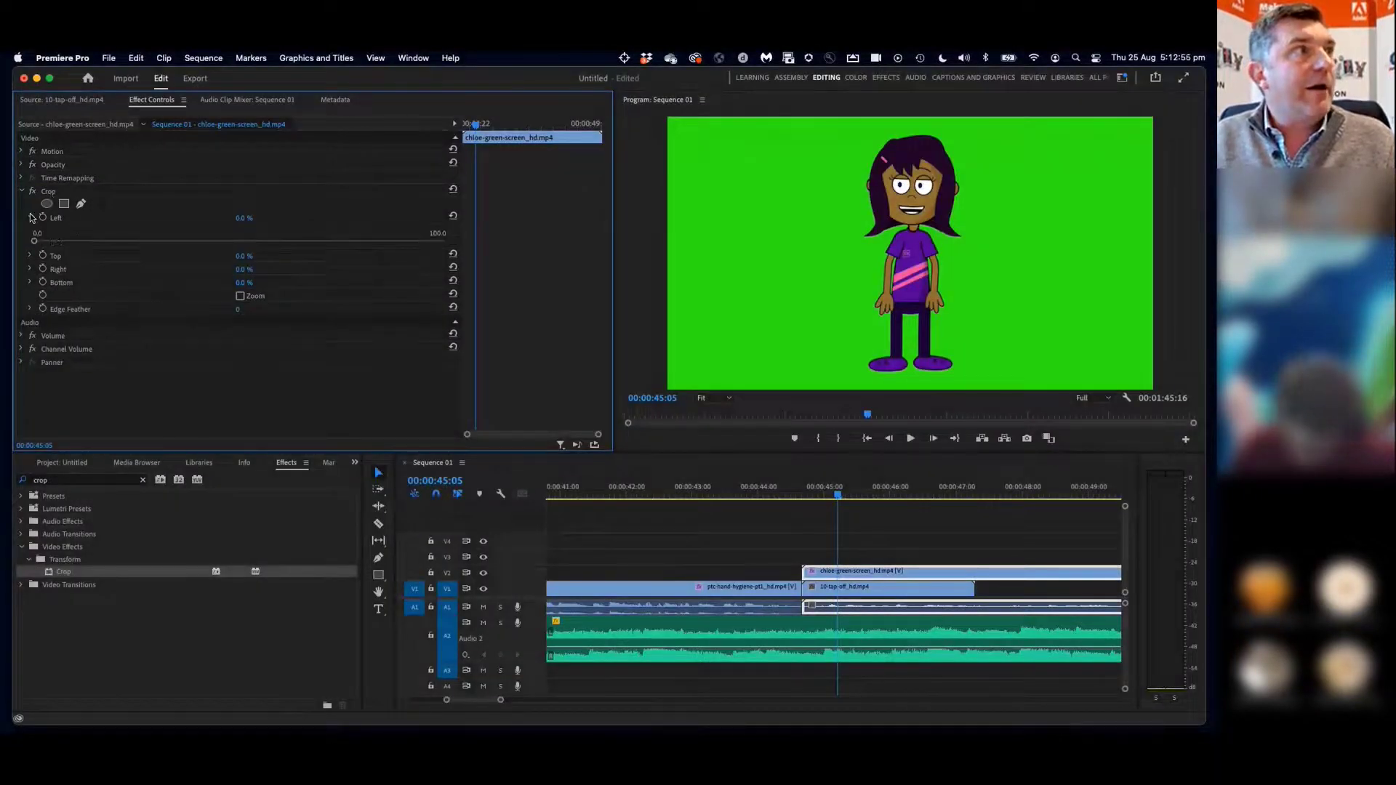
drag(37, 245, 159, 247)
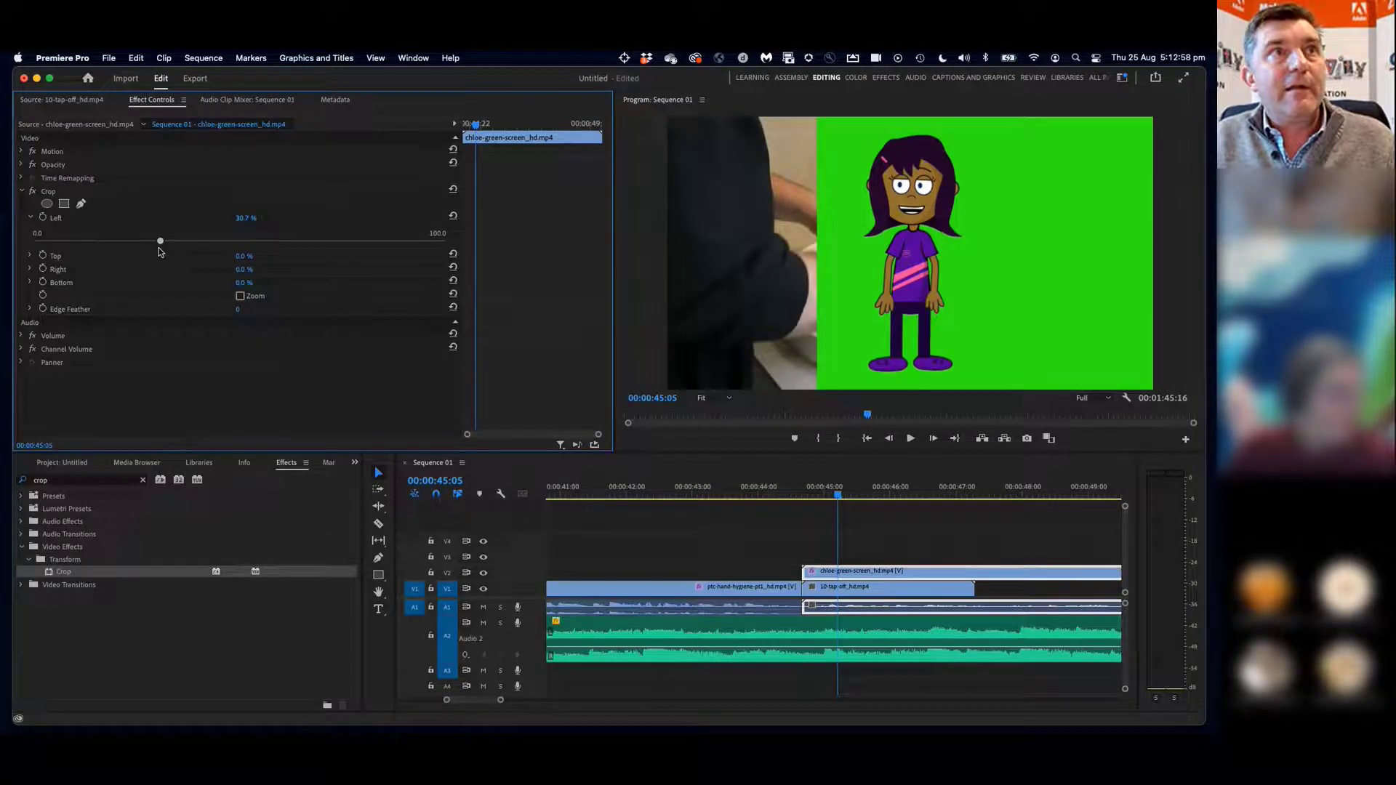
click(31, 256)
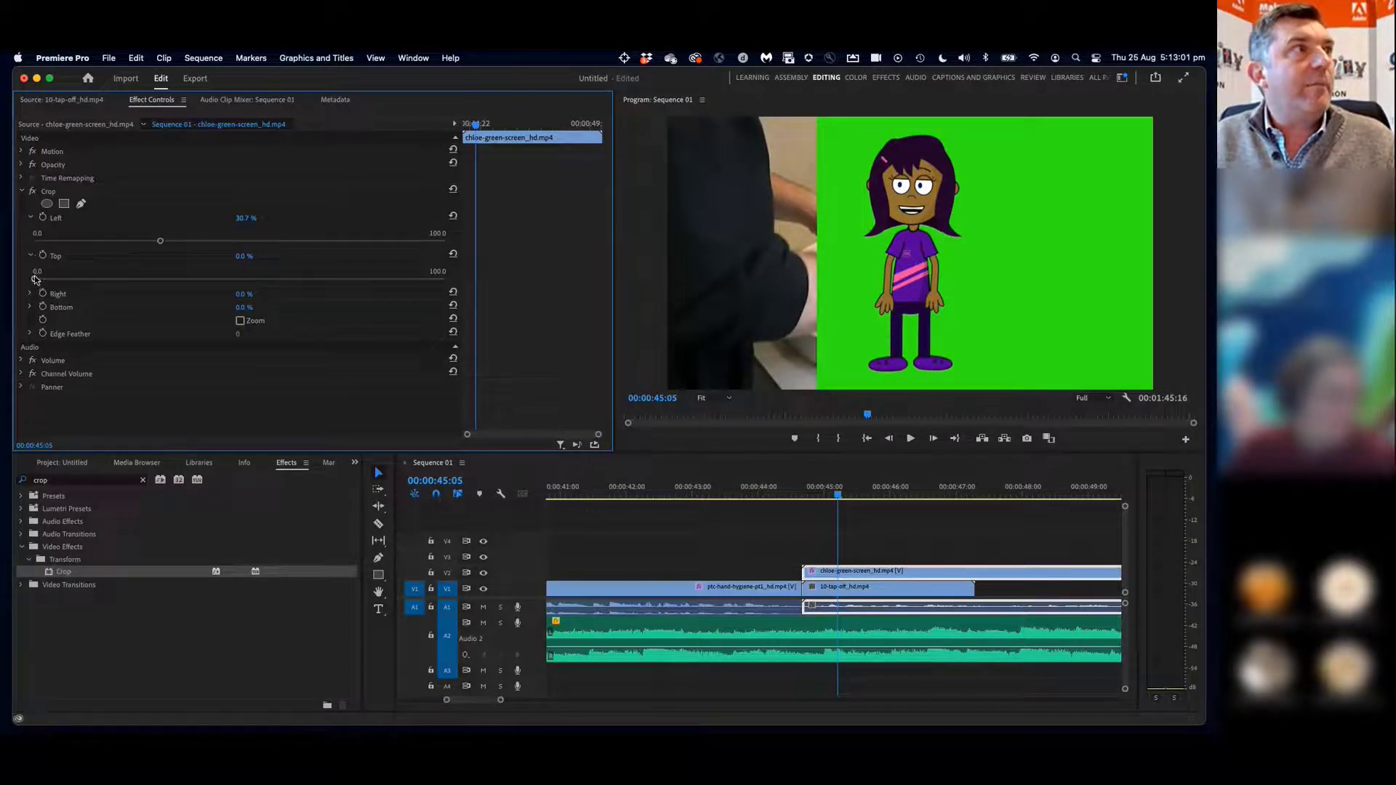
drag(35, 279, 49, 281)
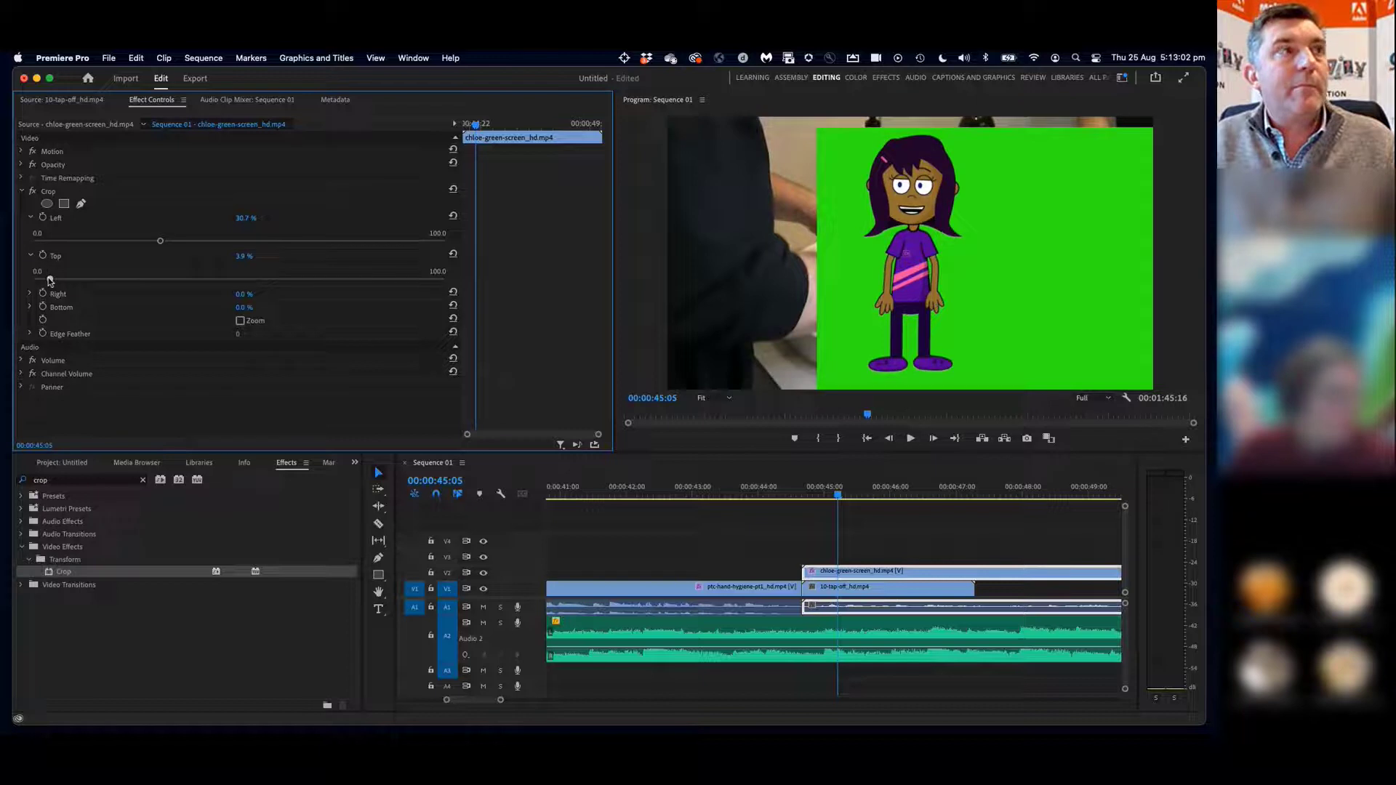
click(30, 308)
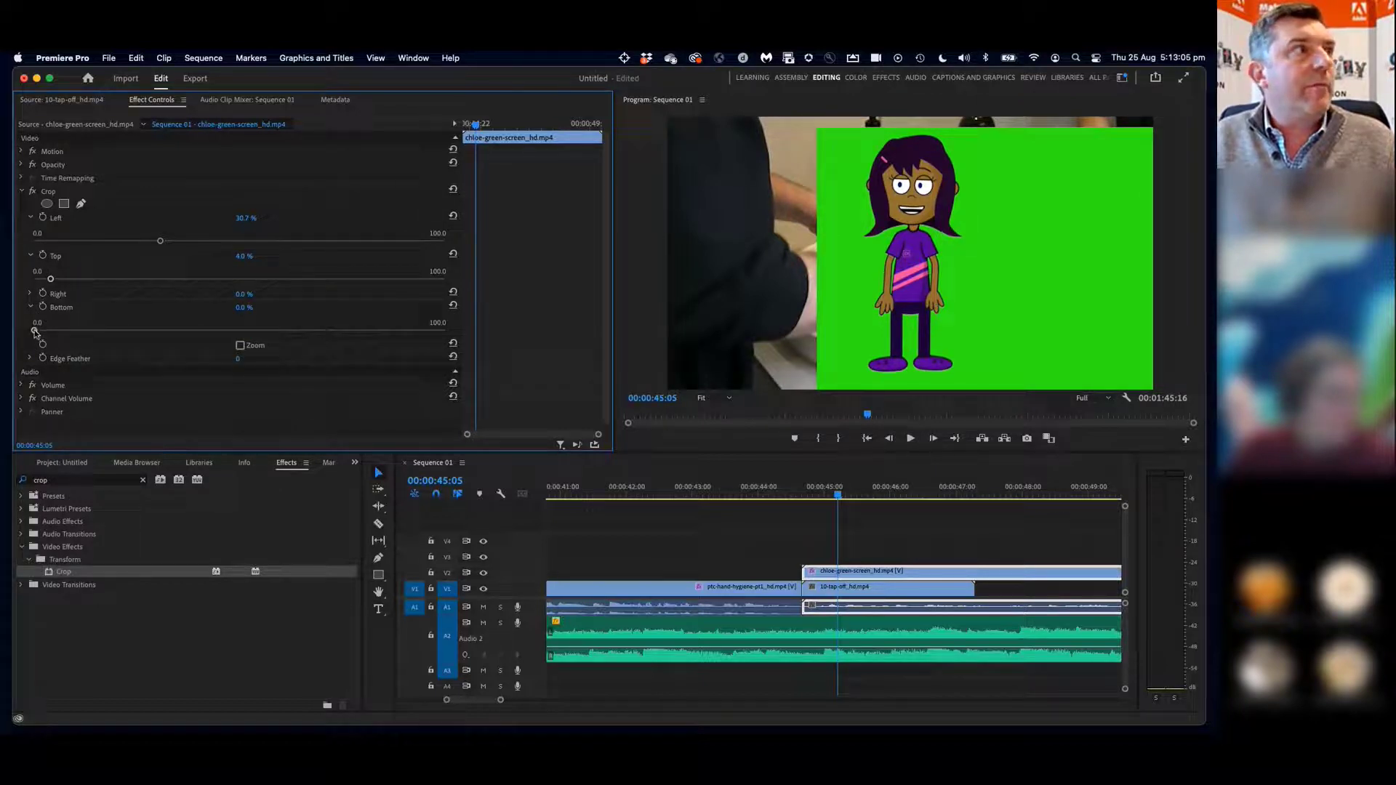
drag(34, 331, 163, 331)
click(30, 294)
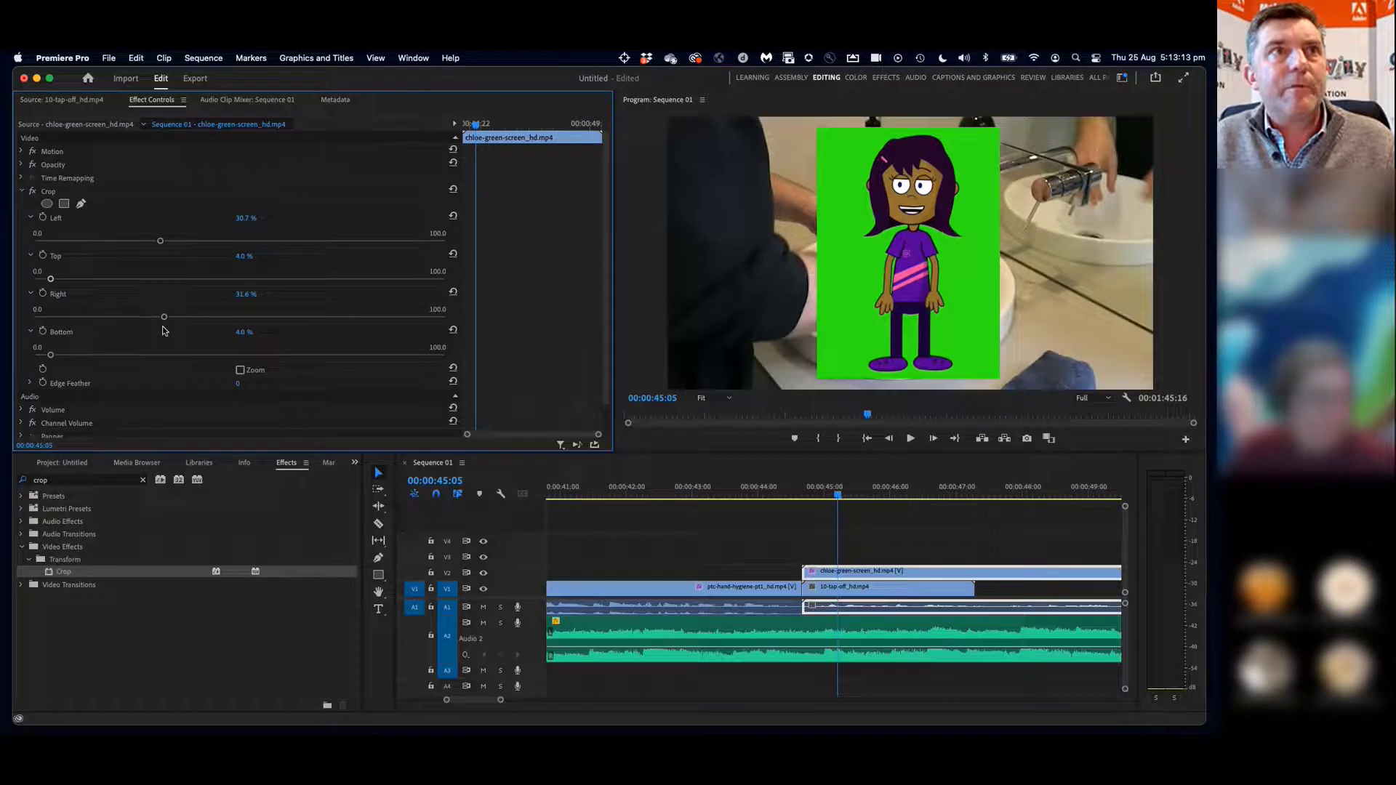
drag(804, 496, 851, 497)
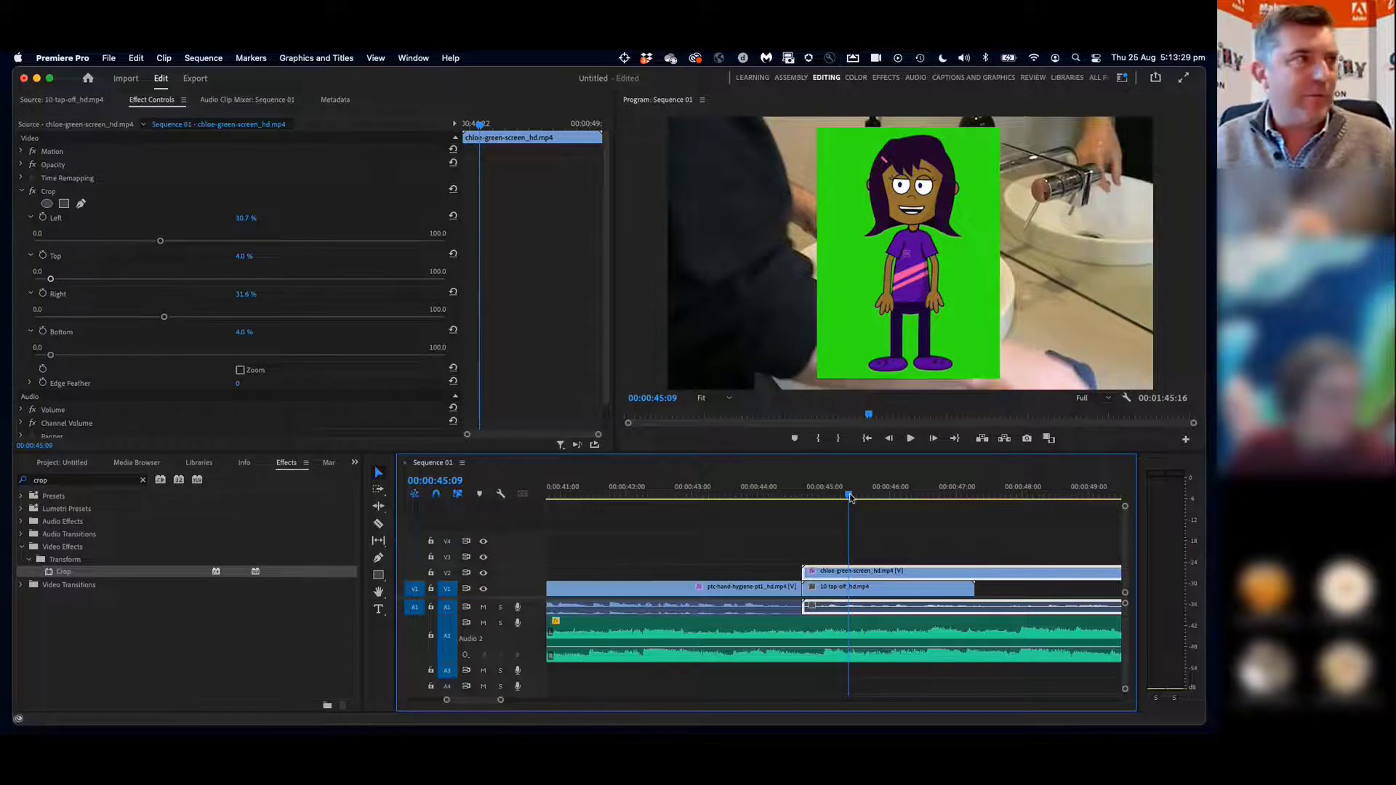
Search Effects for 'ultra' and apply Ultra Key to the green-screen cartoon clip, below Crop
click(59, 481)
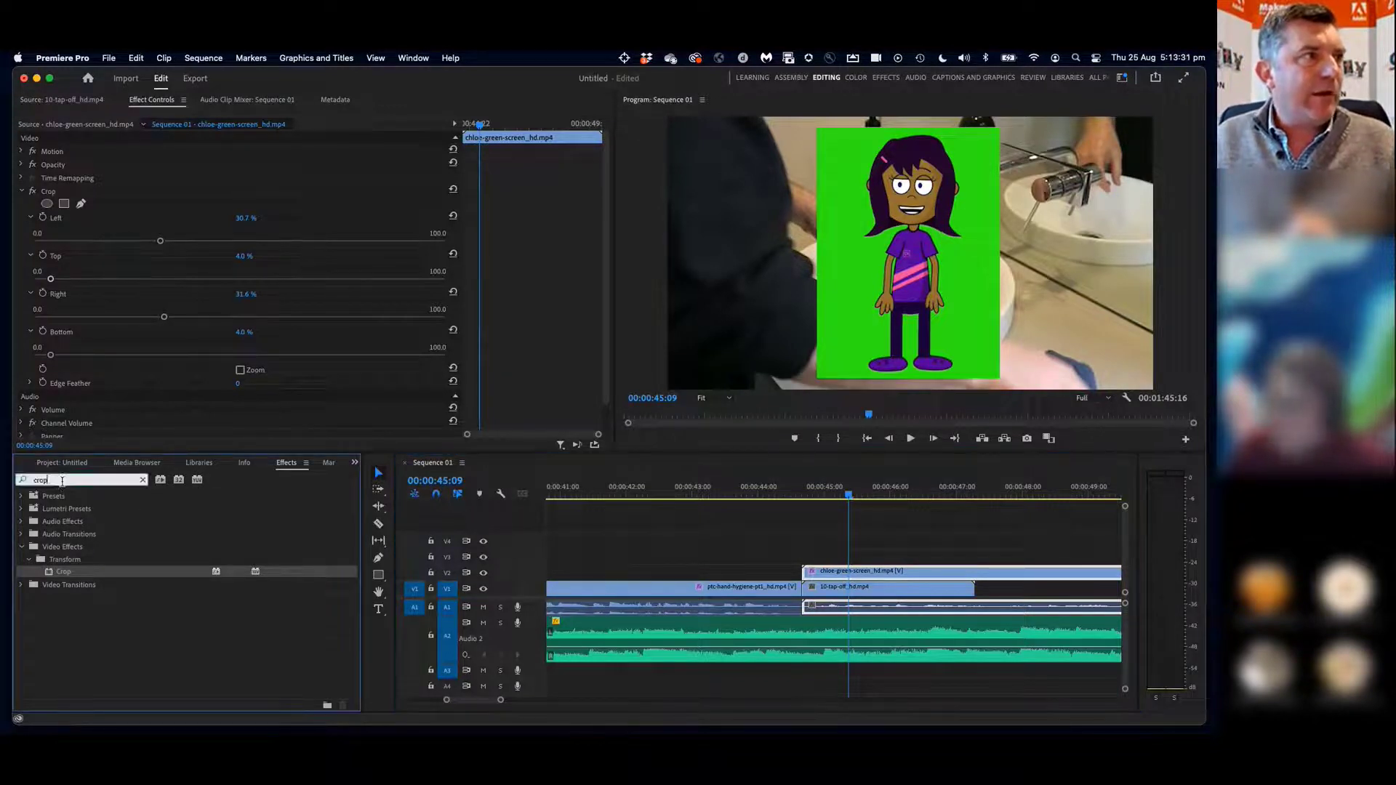
click(142, 480)
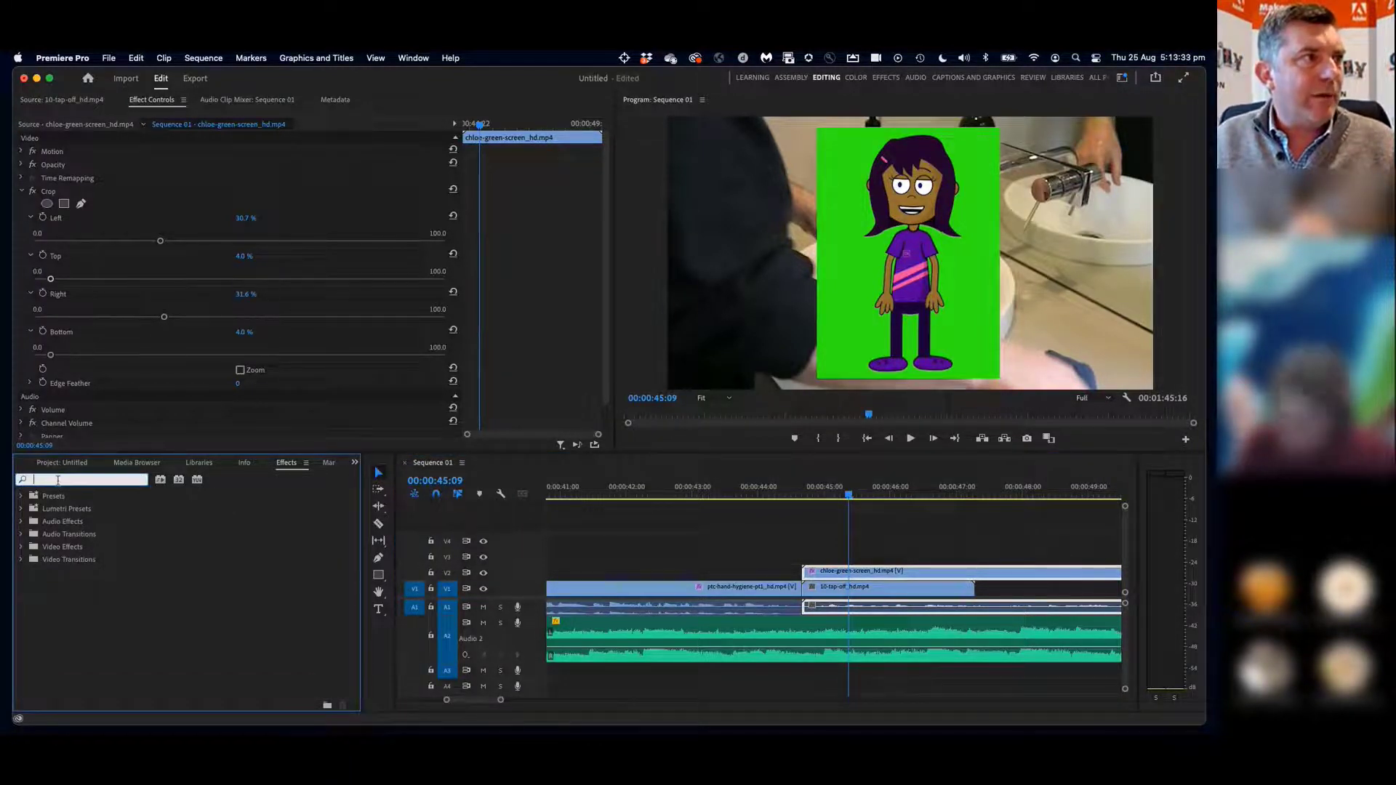
text(ultra)
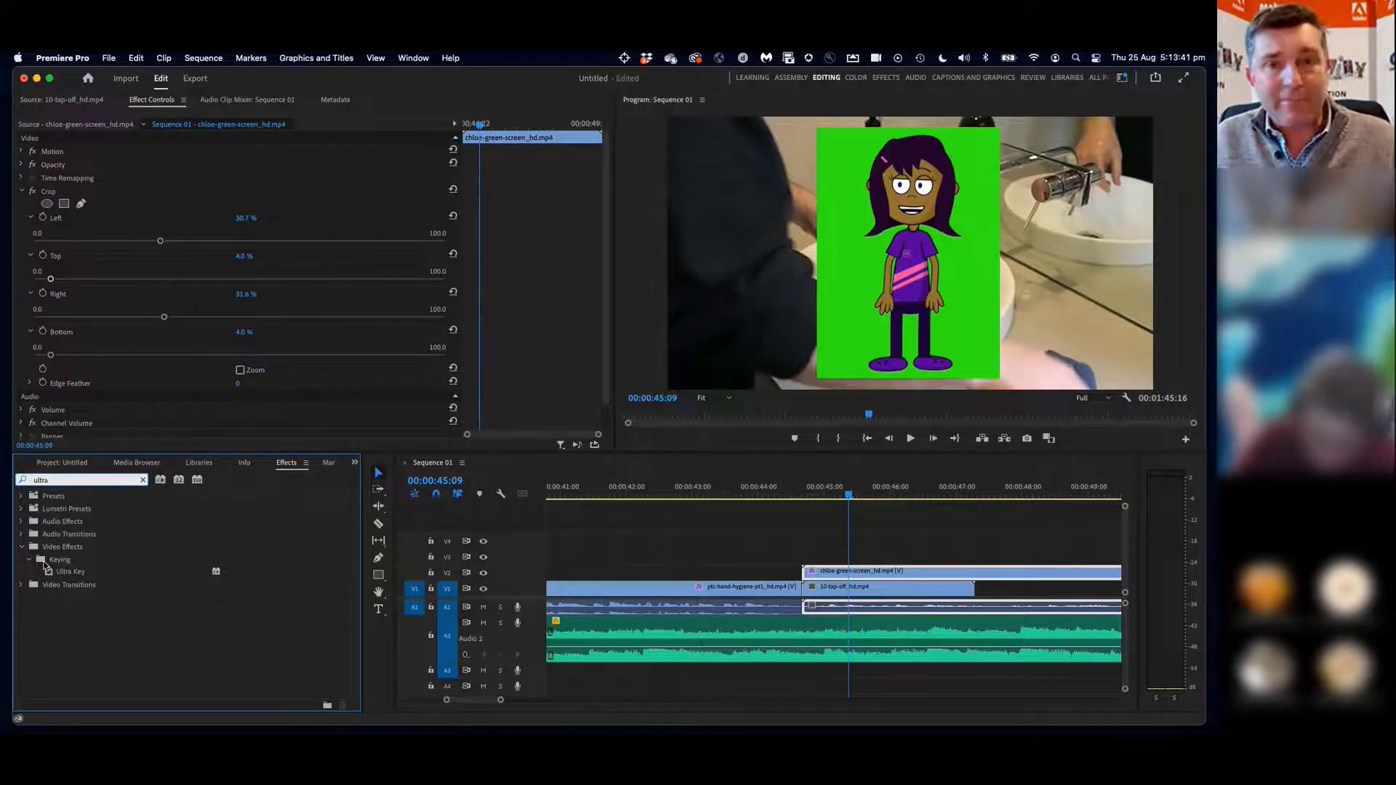
click(49, 574)
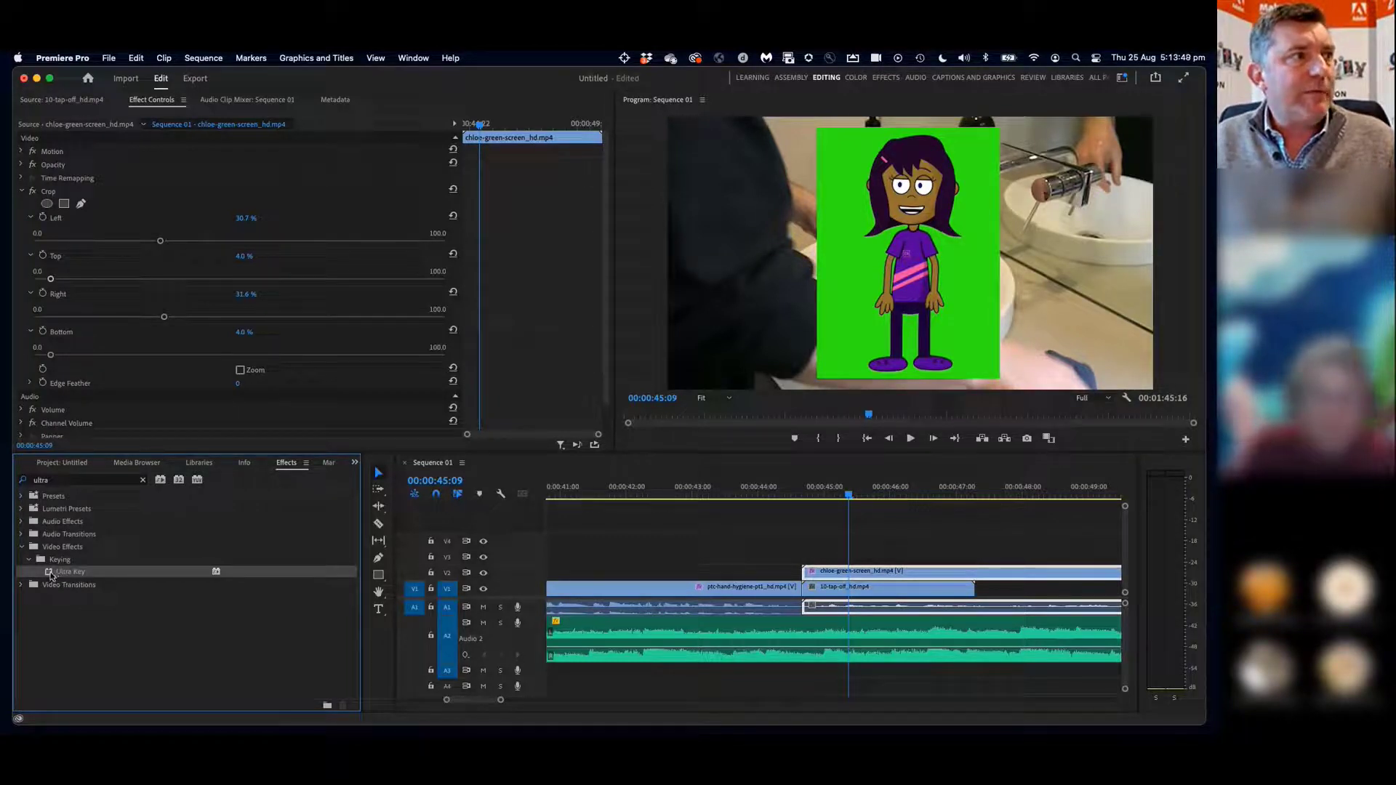
drag(59, 568, 871, 572)
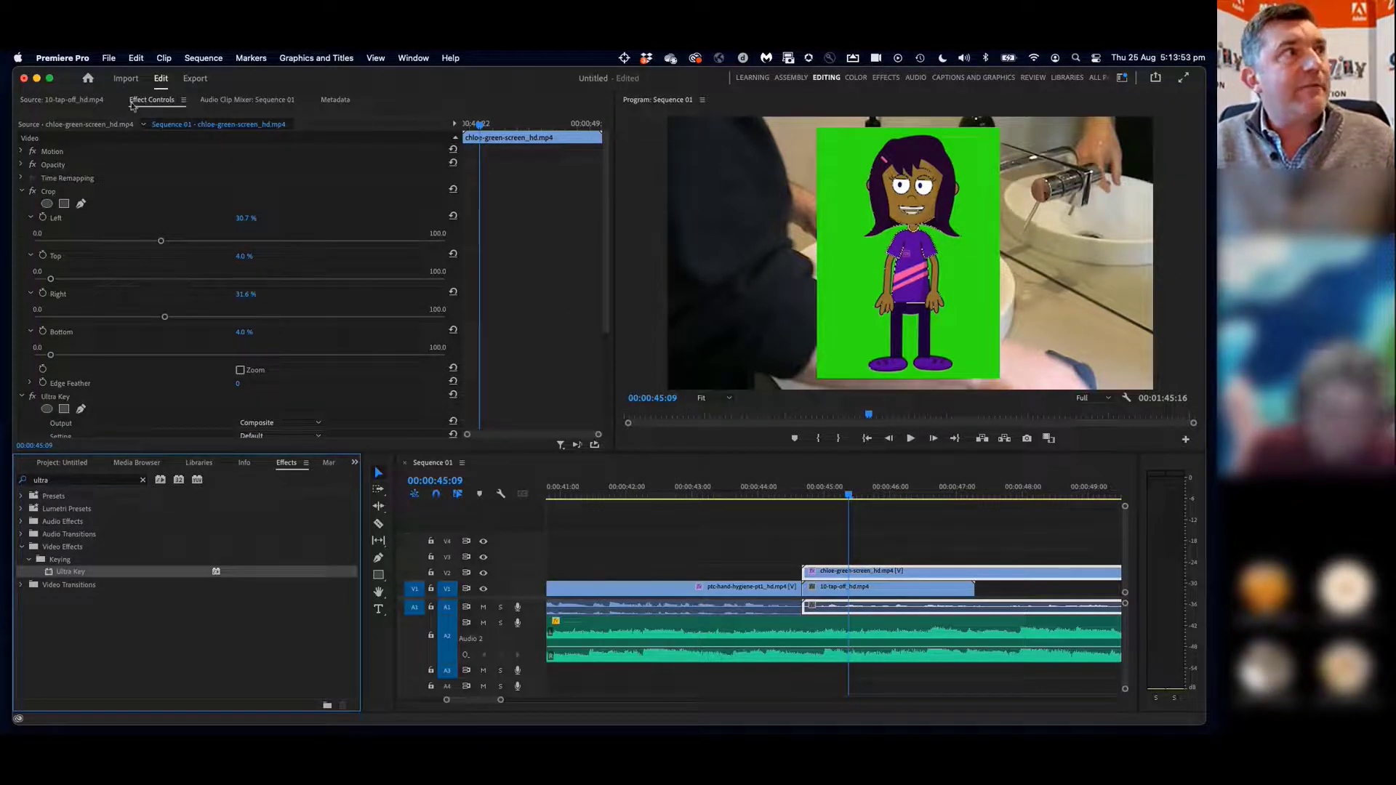
scroll(48, 252, down, 5)
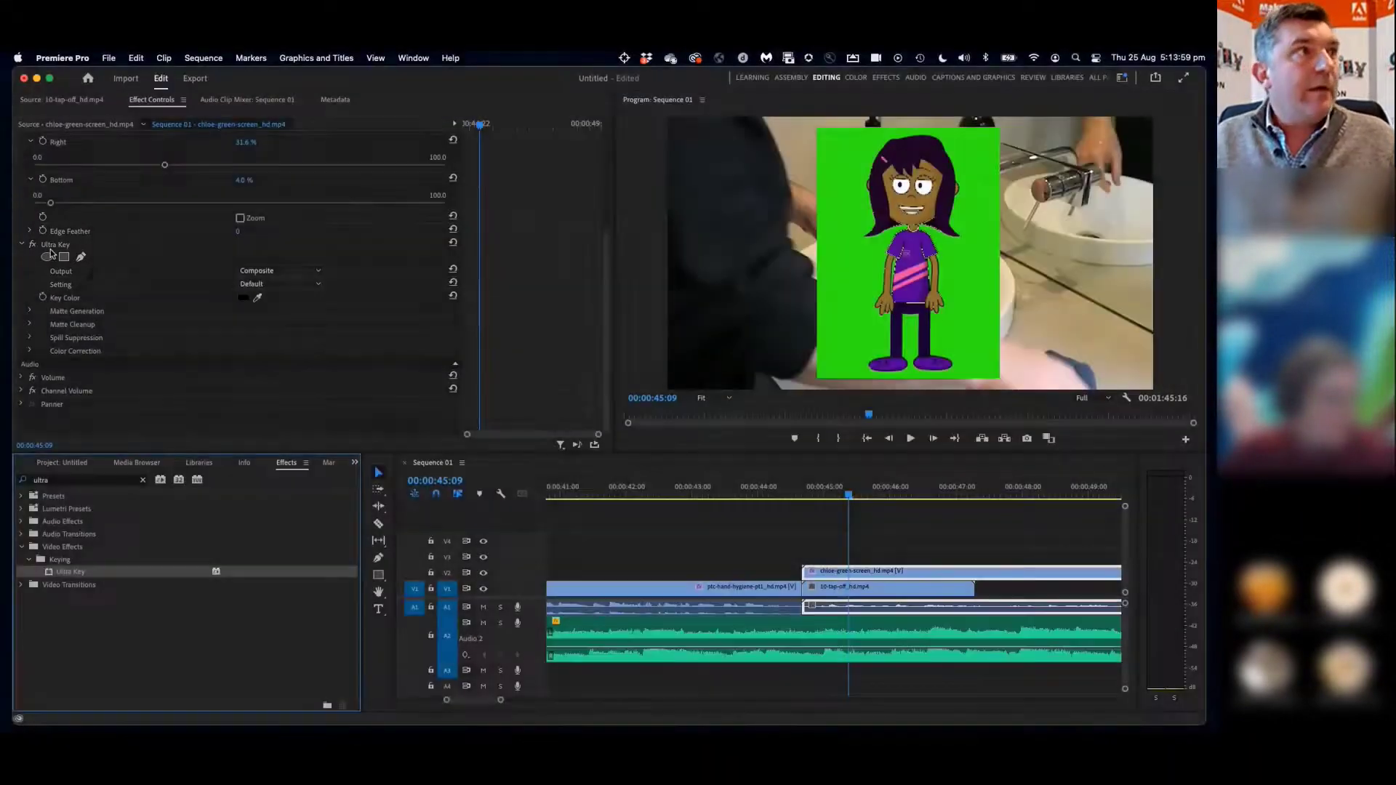
Sample the green background as the Ultra Key colour and raise Pedestal to 95.6
click(256, 300)
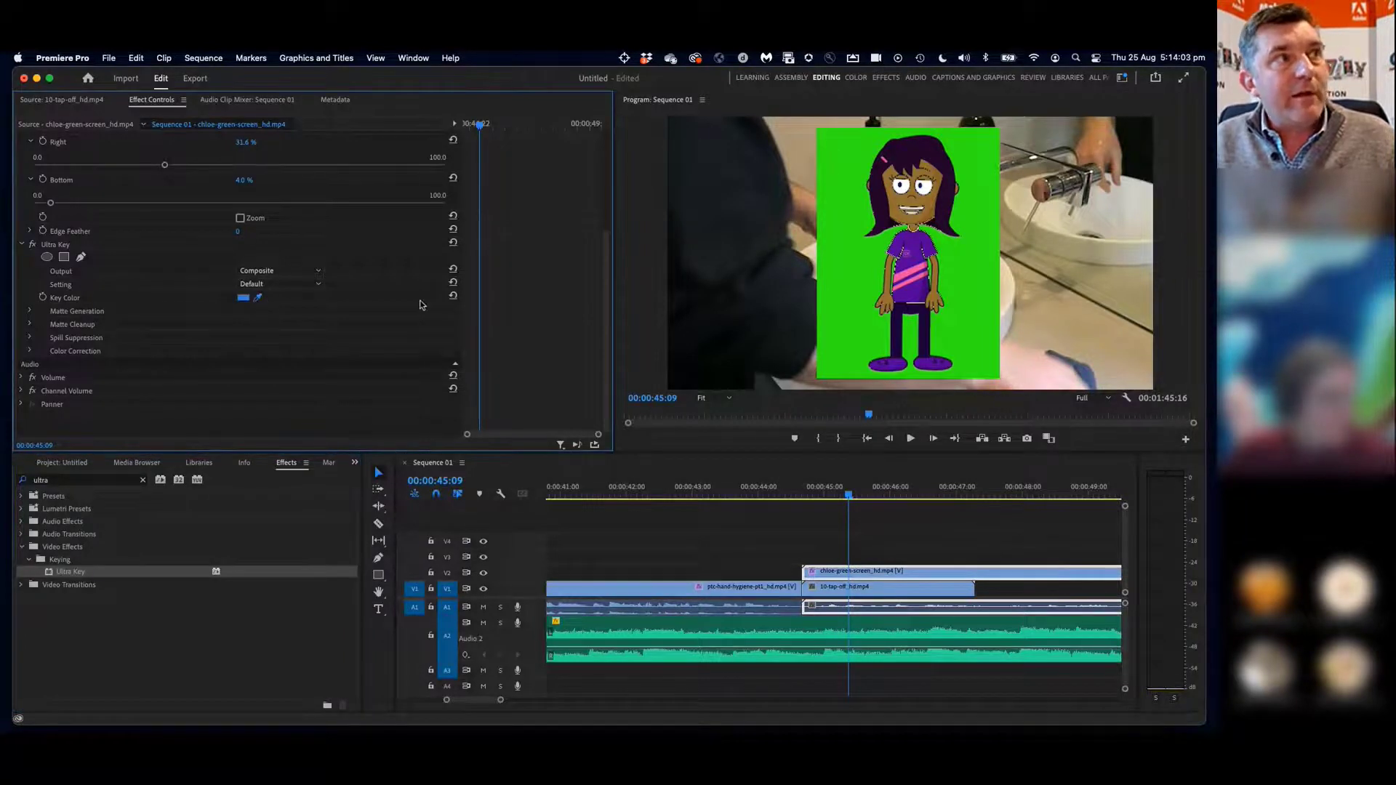
click(854, 295)
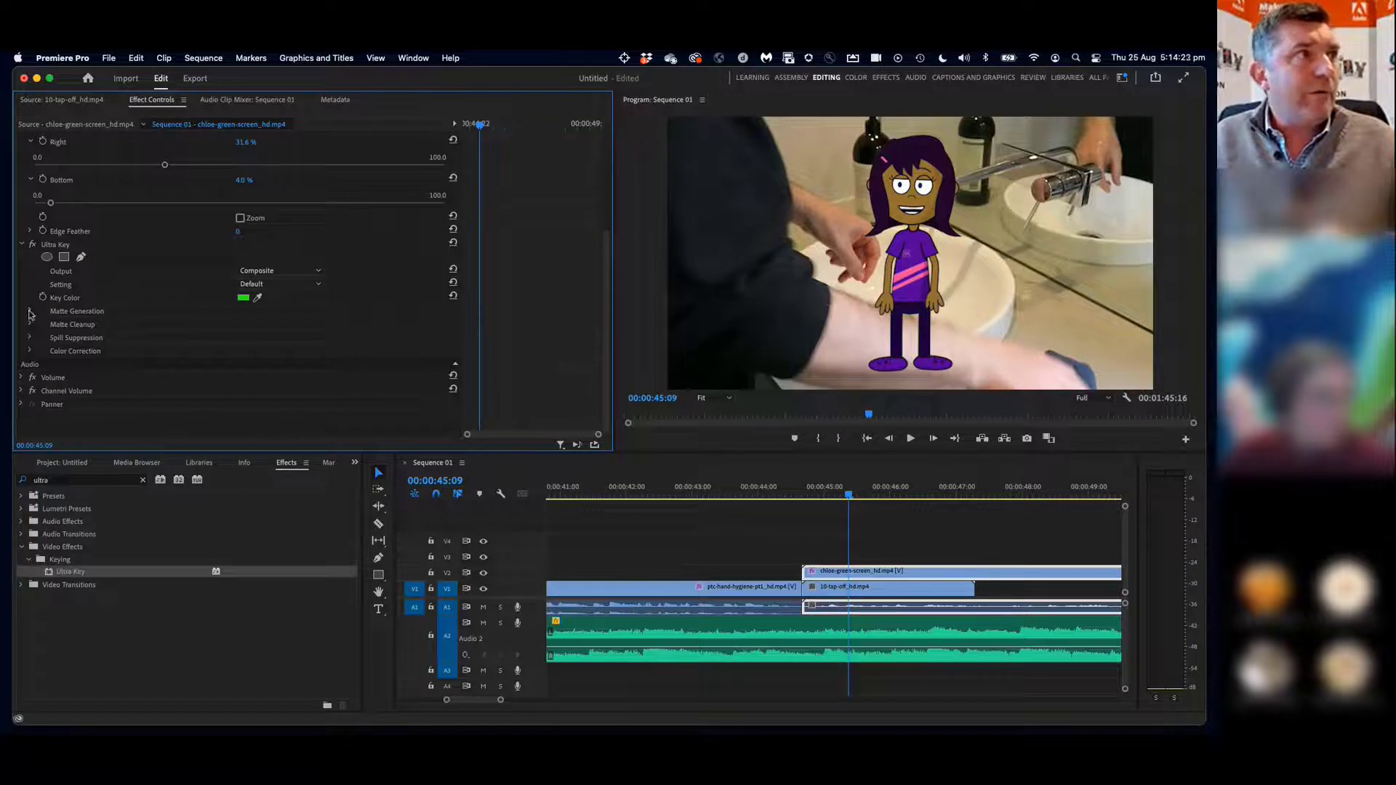
click(30, 312)
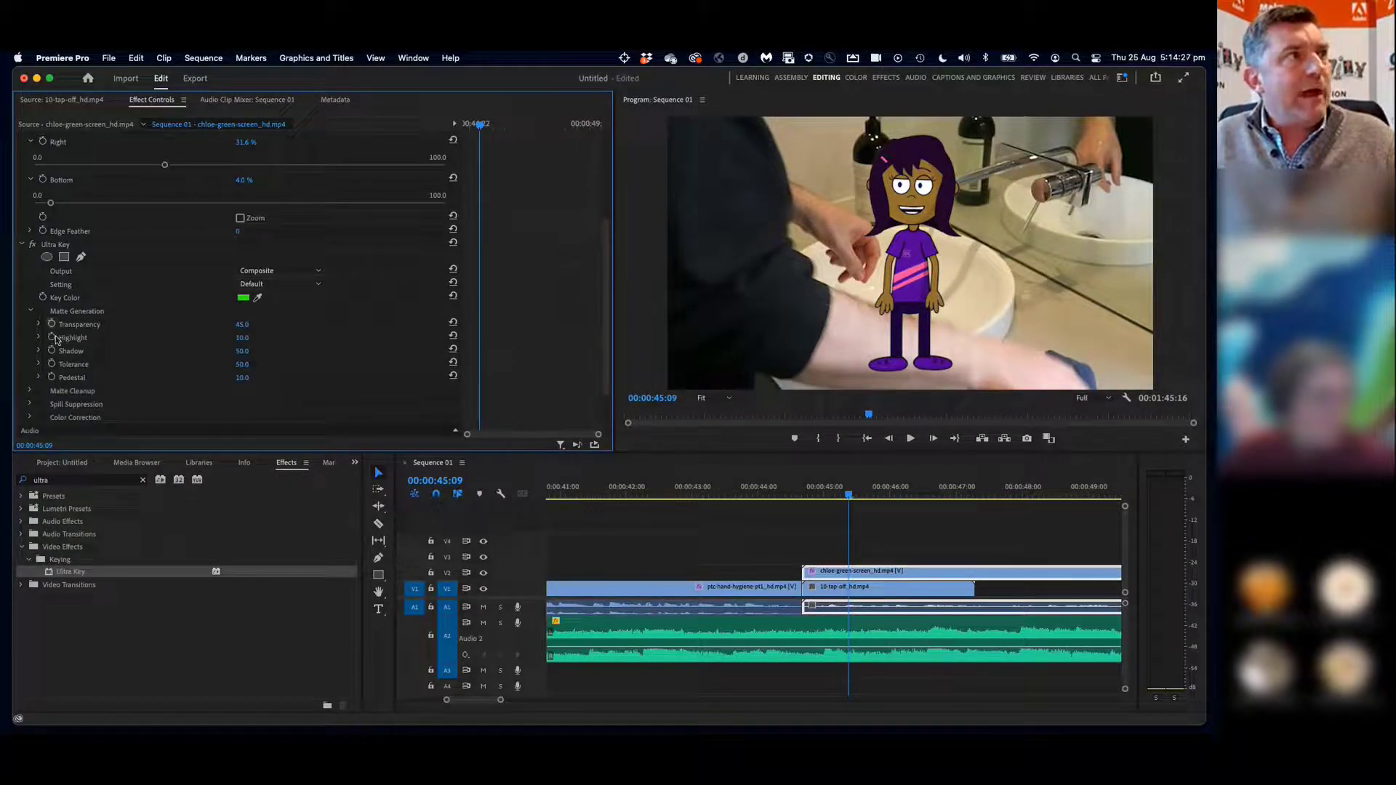
click(40, 377)
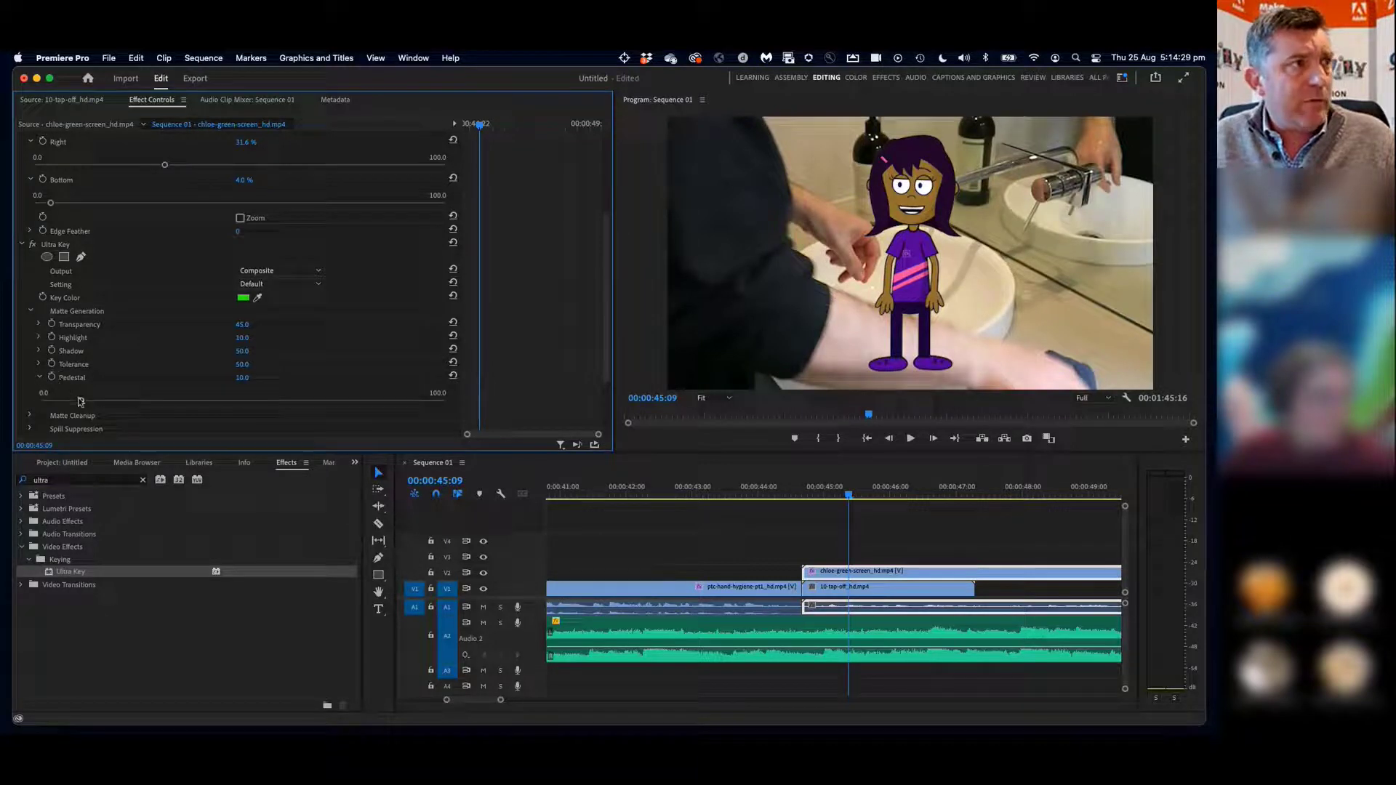
drag(80, 401, 427, 402)
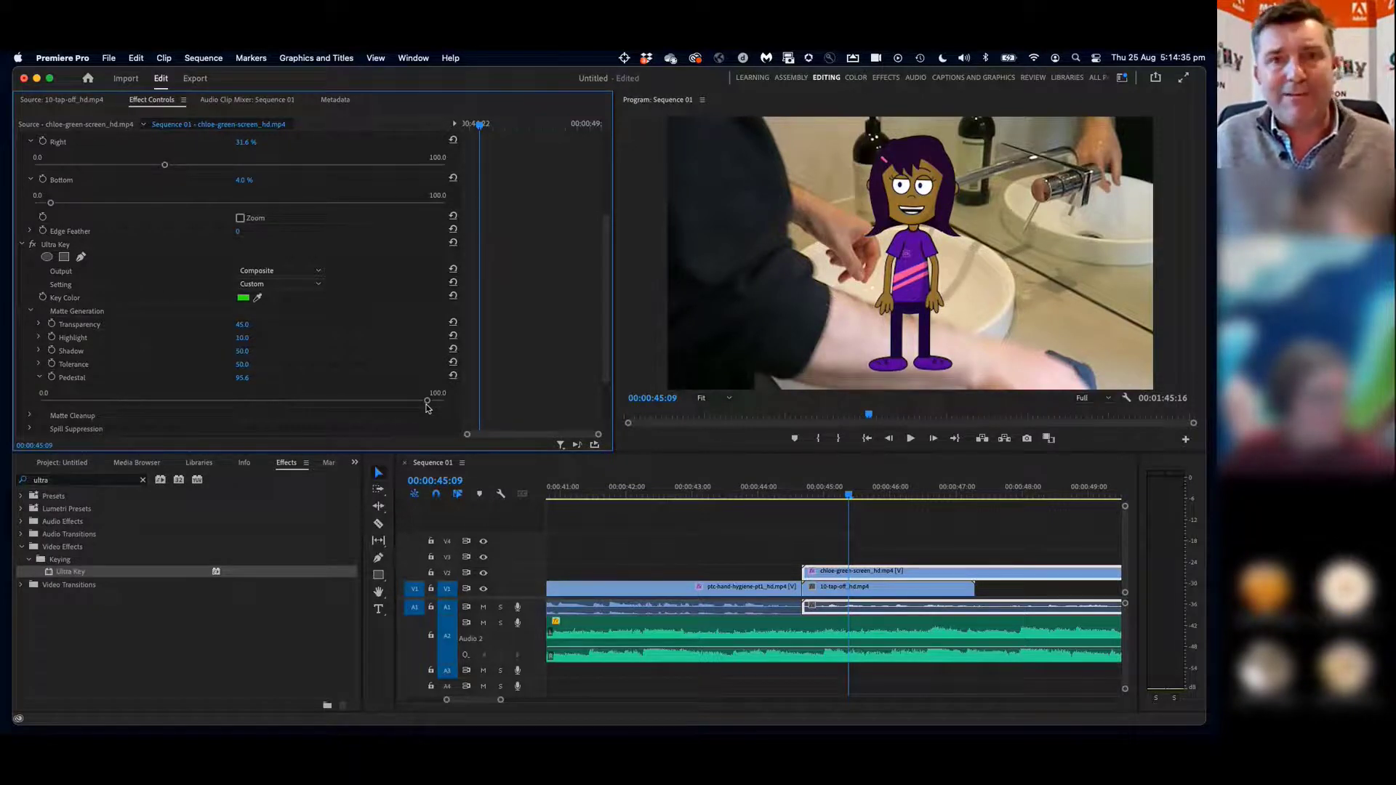
Raise the Matte Generation Shadow value to about 51.6
click(39, 325)
click(39, 363)
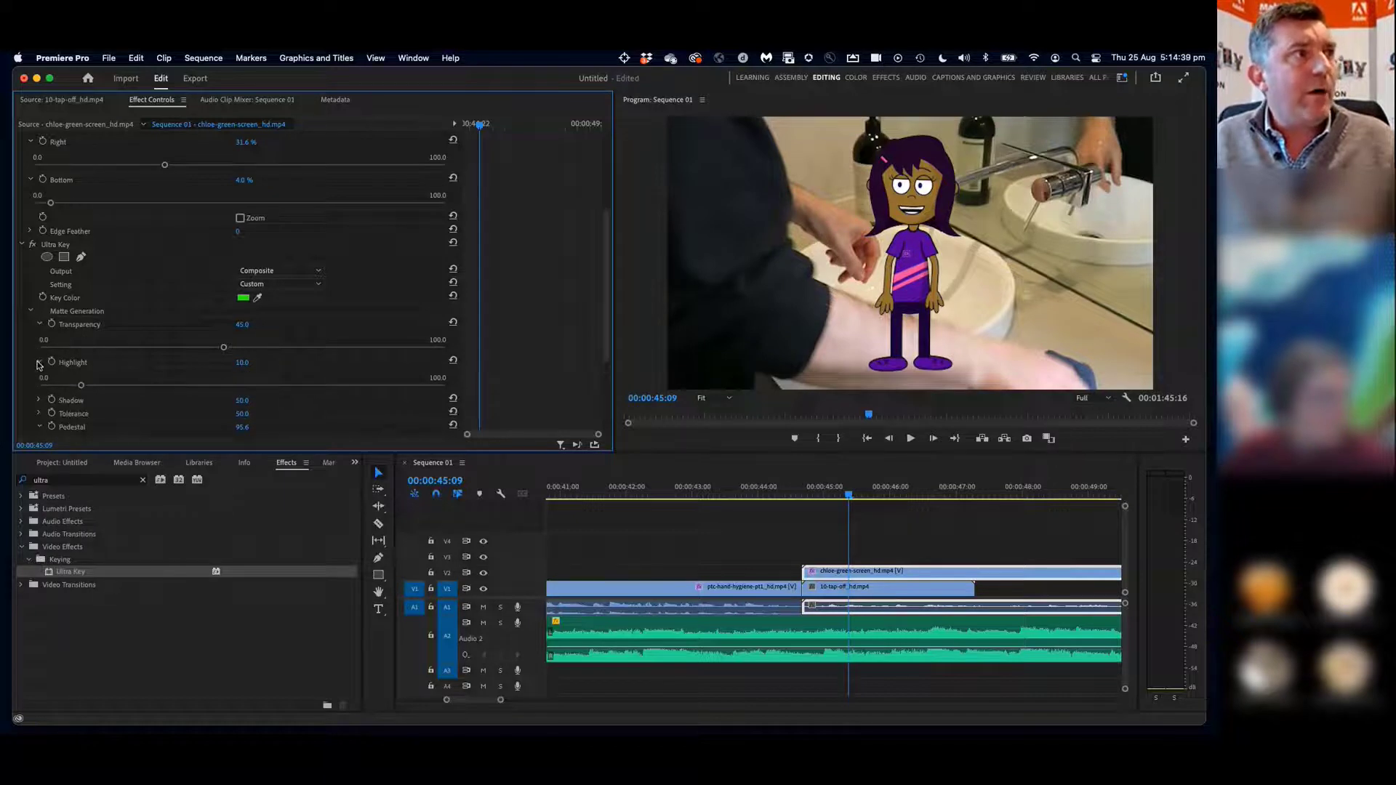
click(39, 401)
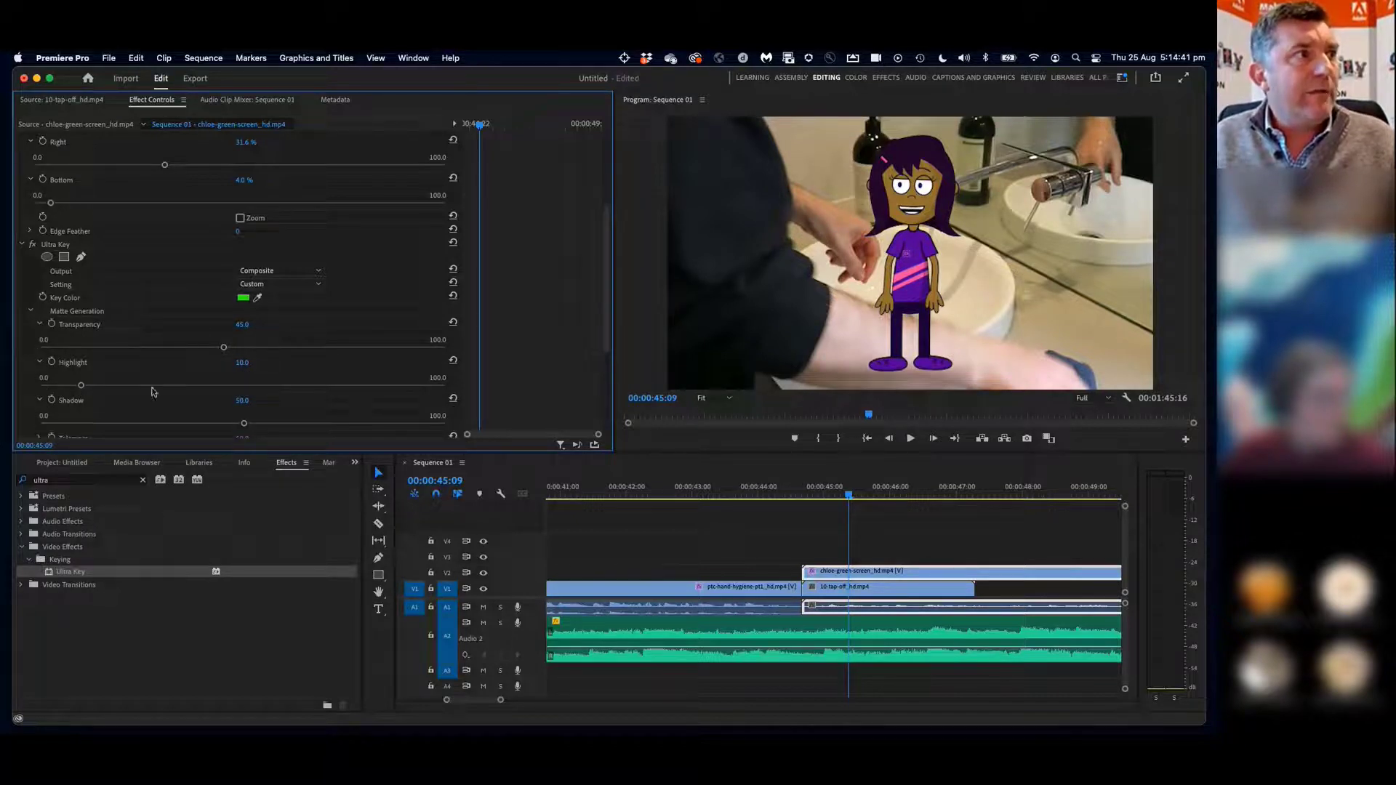
drag(243, 425, 248, 429)
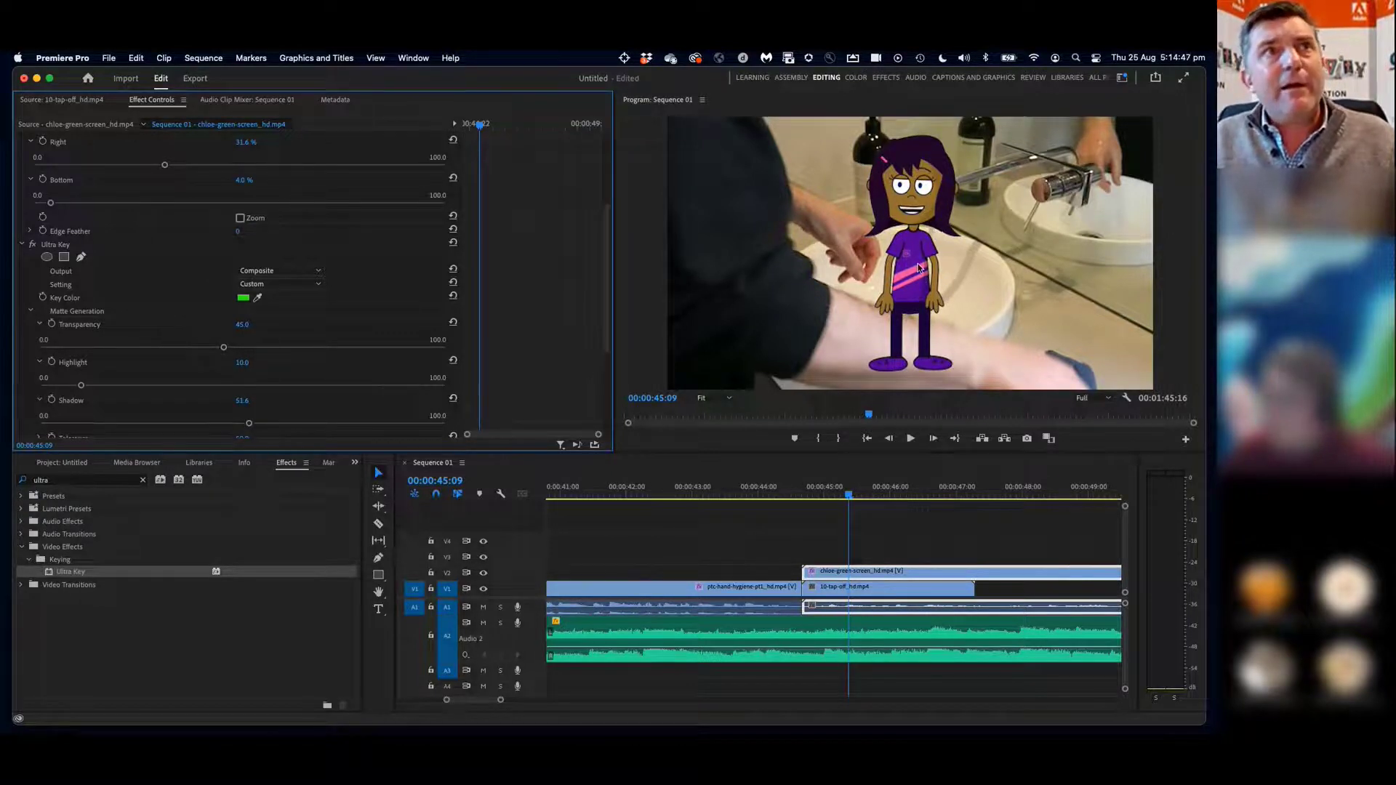
Move the keyed character to the lower right of the frame beside the sink
drag(918, 268, 1150, 149)
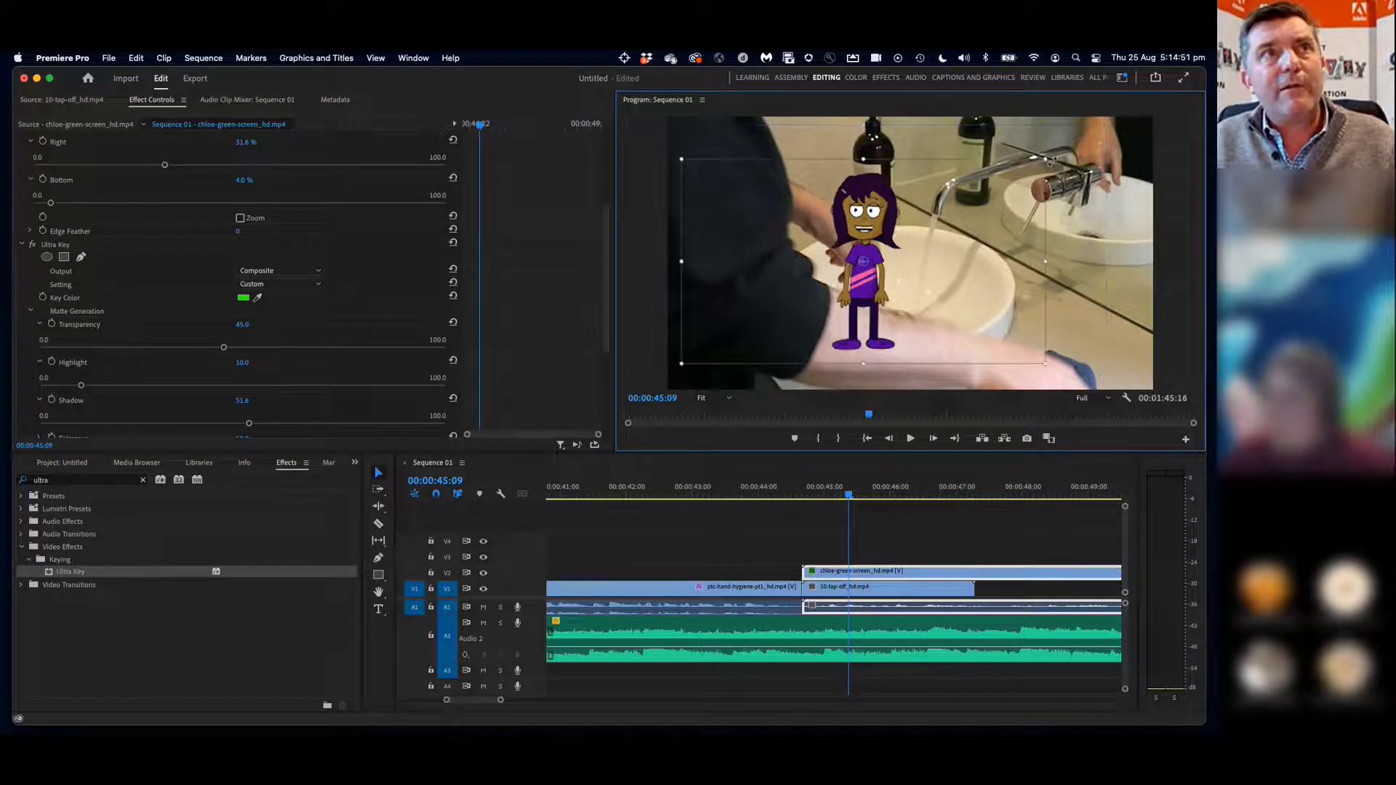
drag(866, 250, 1058, 294)
drag(885, 208, 1072, 292)
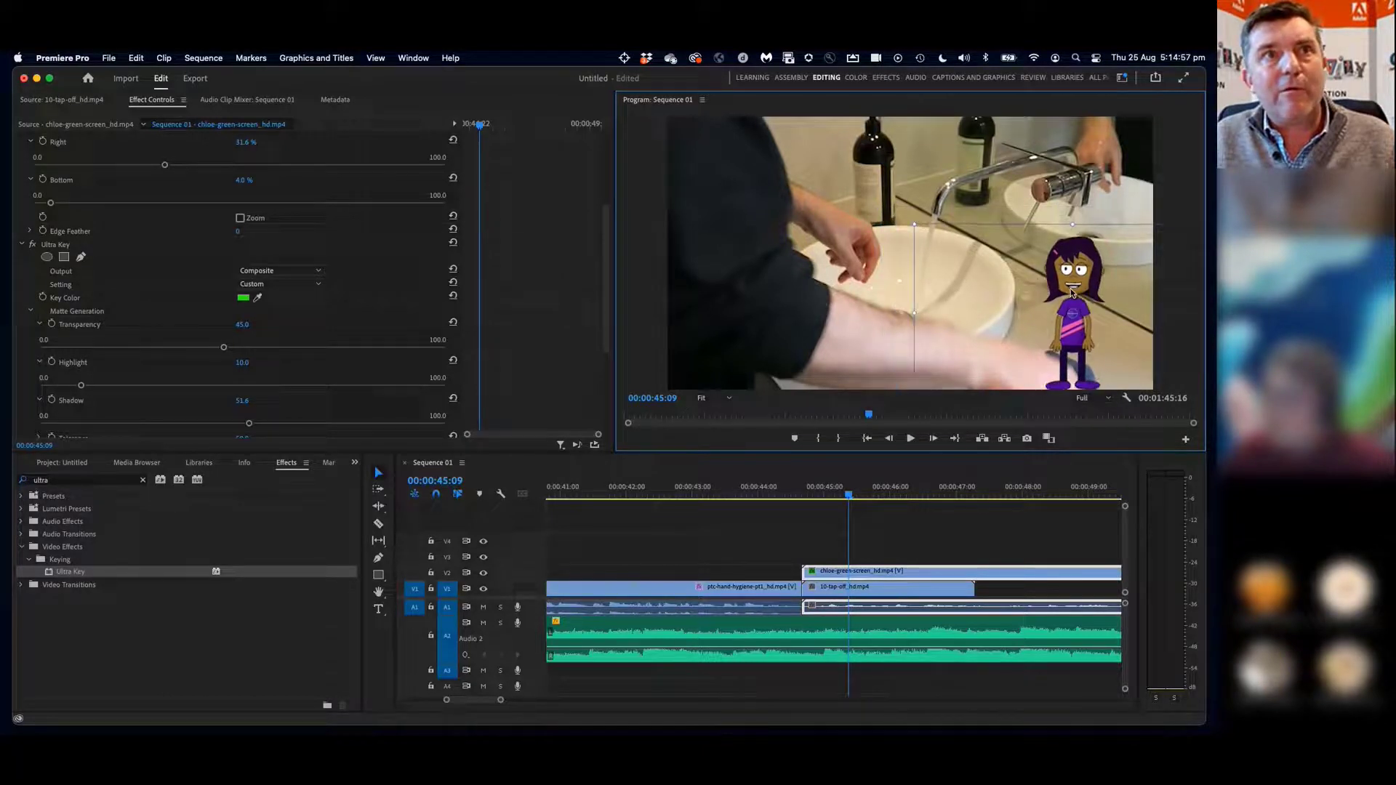
Preview the composite from just before the character appears
click(803, 495)
key(space)
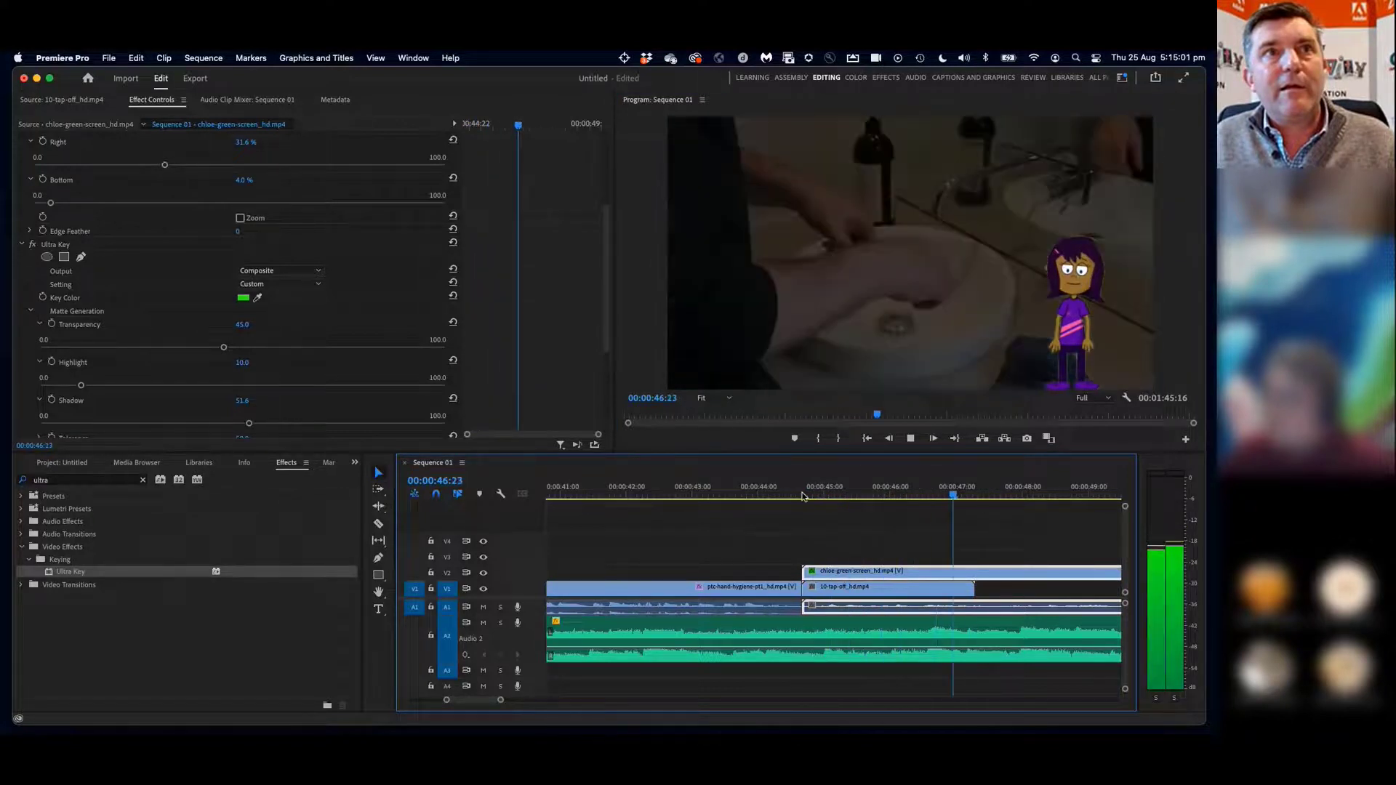
key(space)
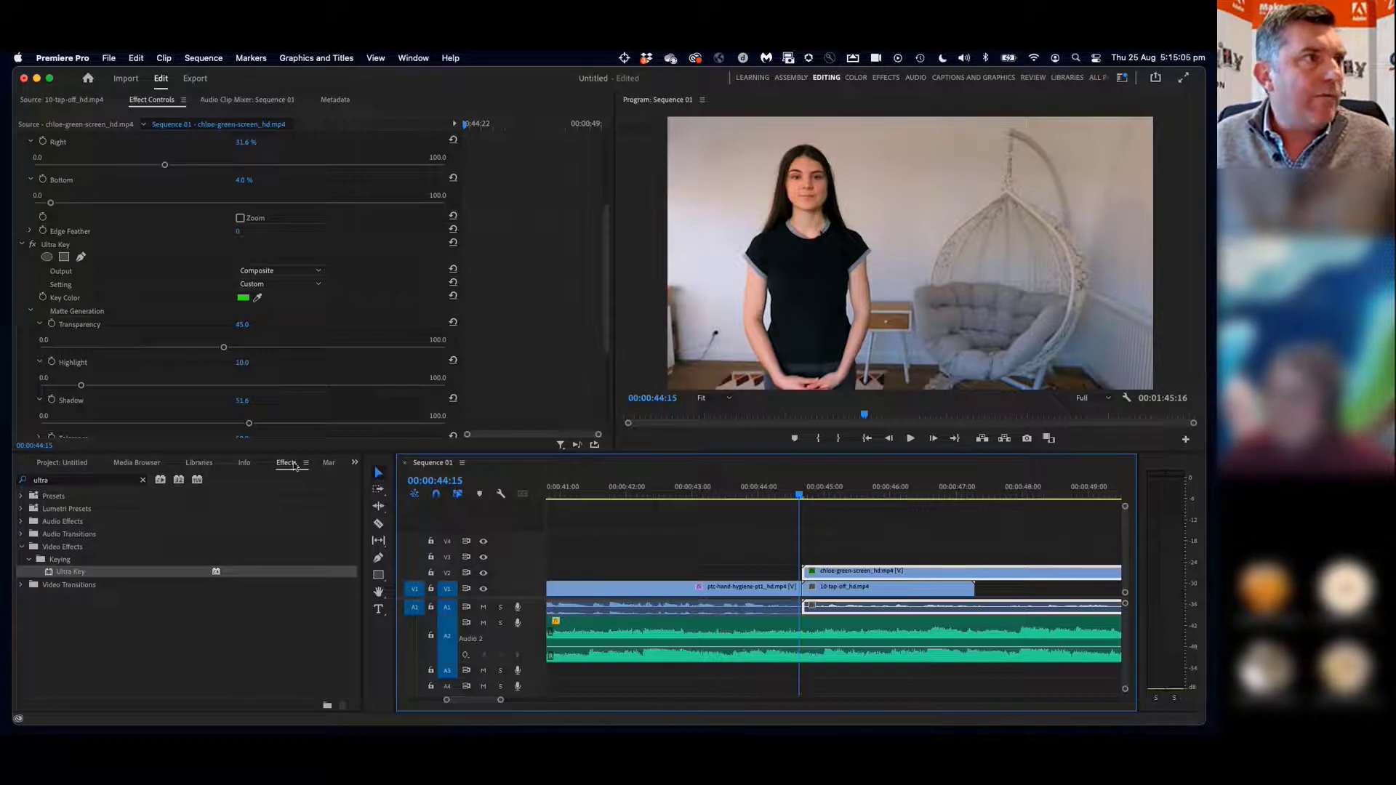
Add the ball-splash clip A002_C086 to V1 after the 10-tap-off clip
click(52, 466)
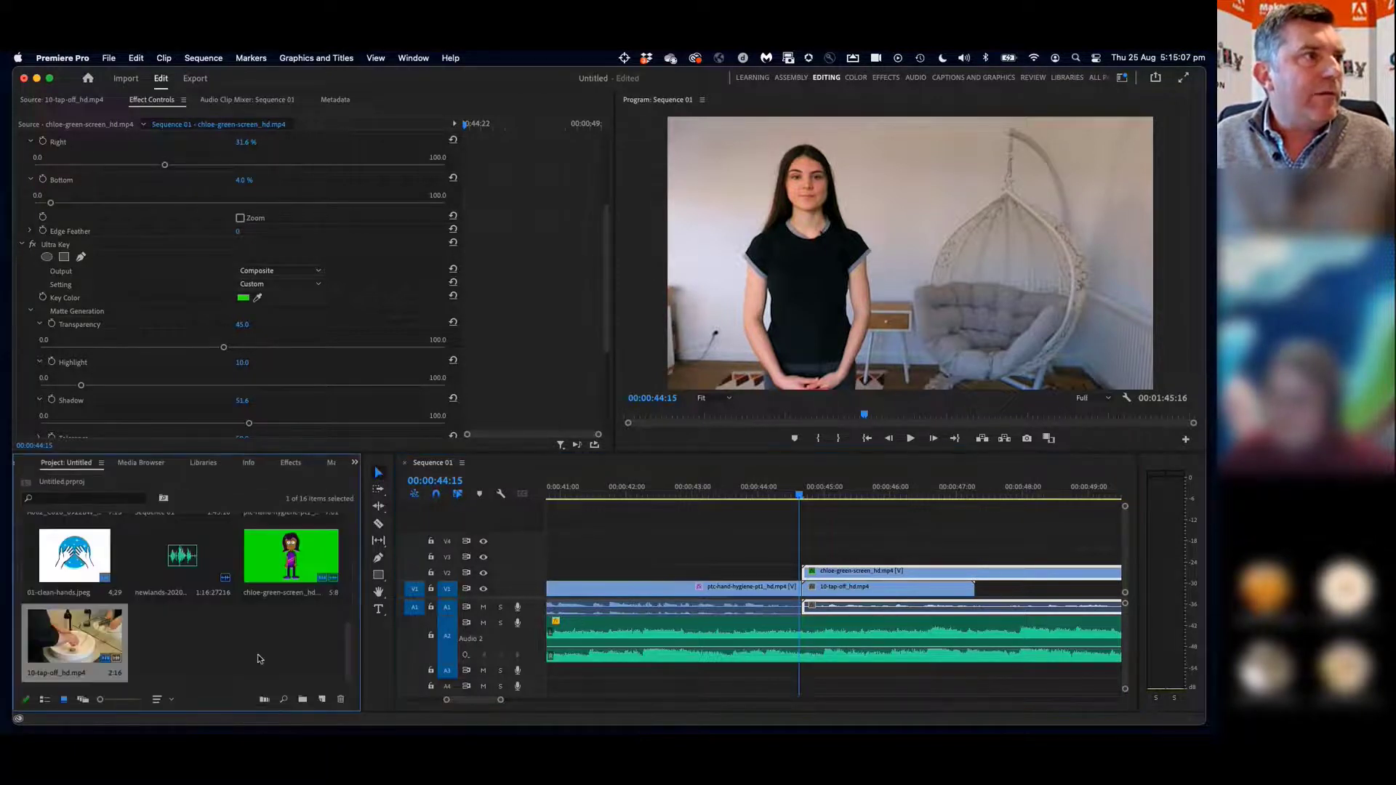
scroll(237, 610, up, 5)
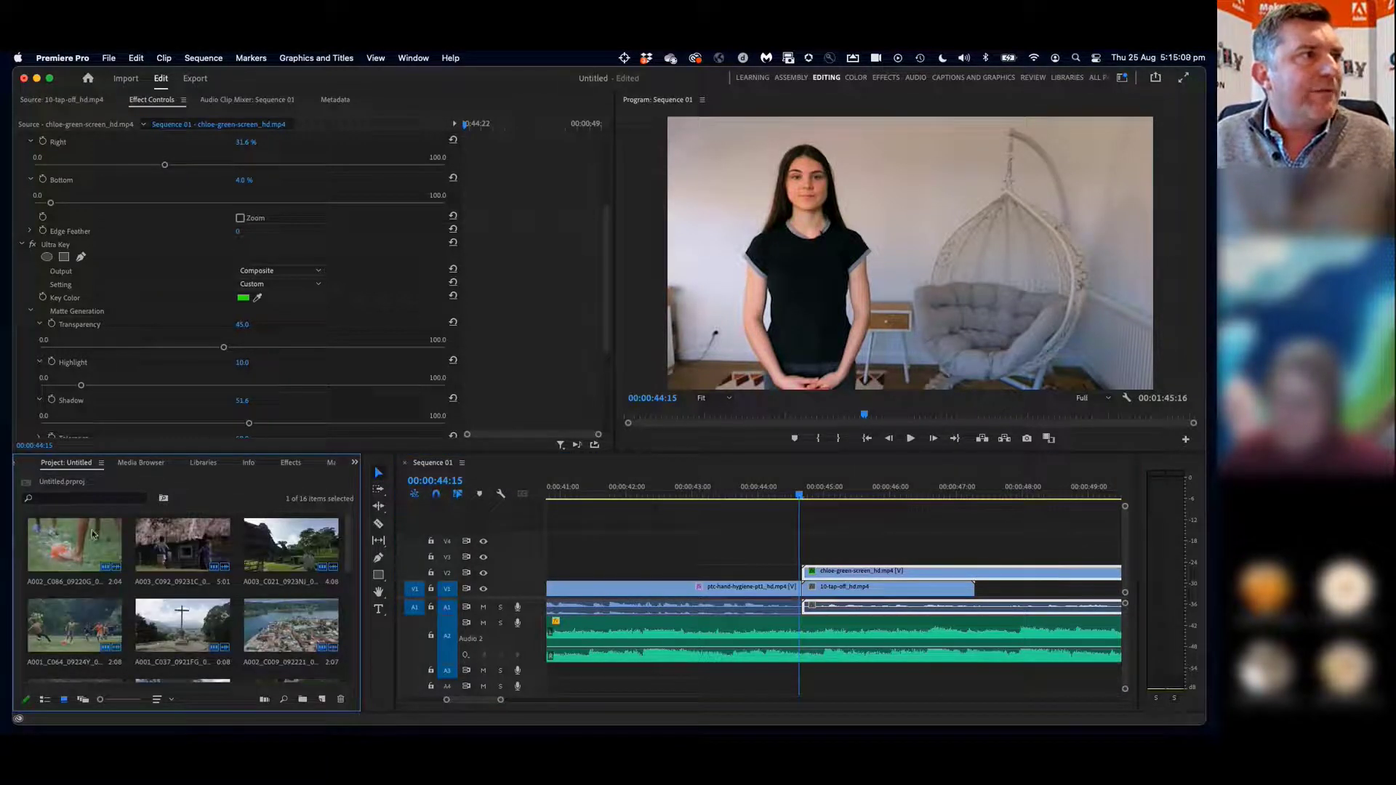
drag(78, 548, 110, 585)
double_click(102, 575)
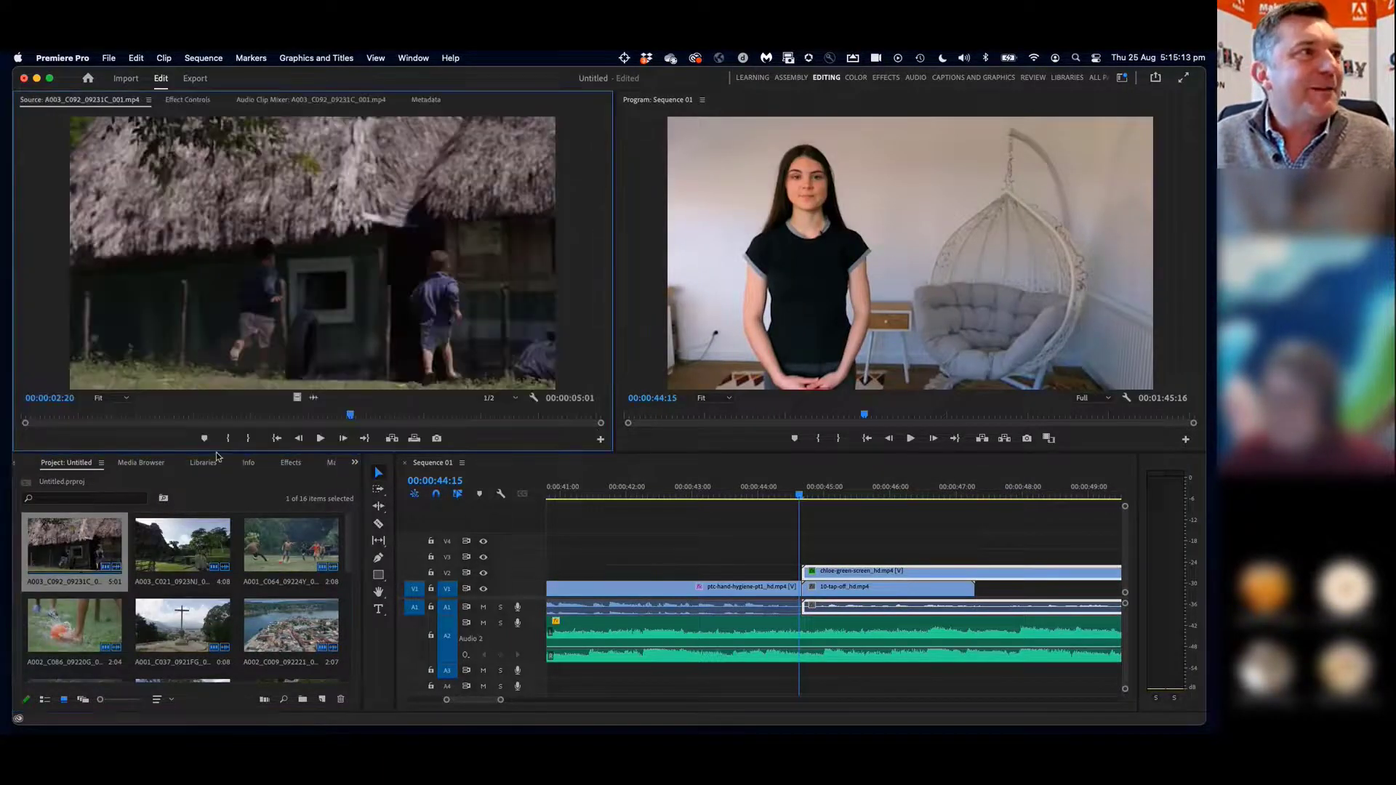
double_click(72, 629)
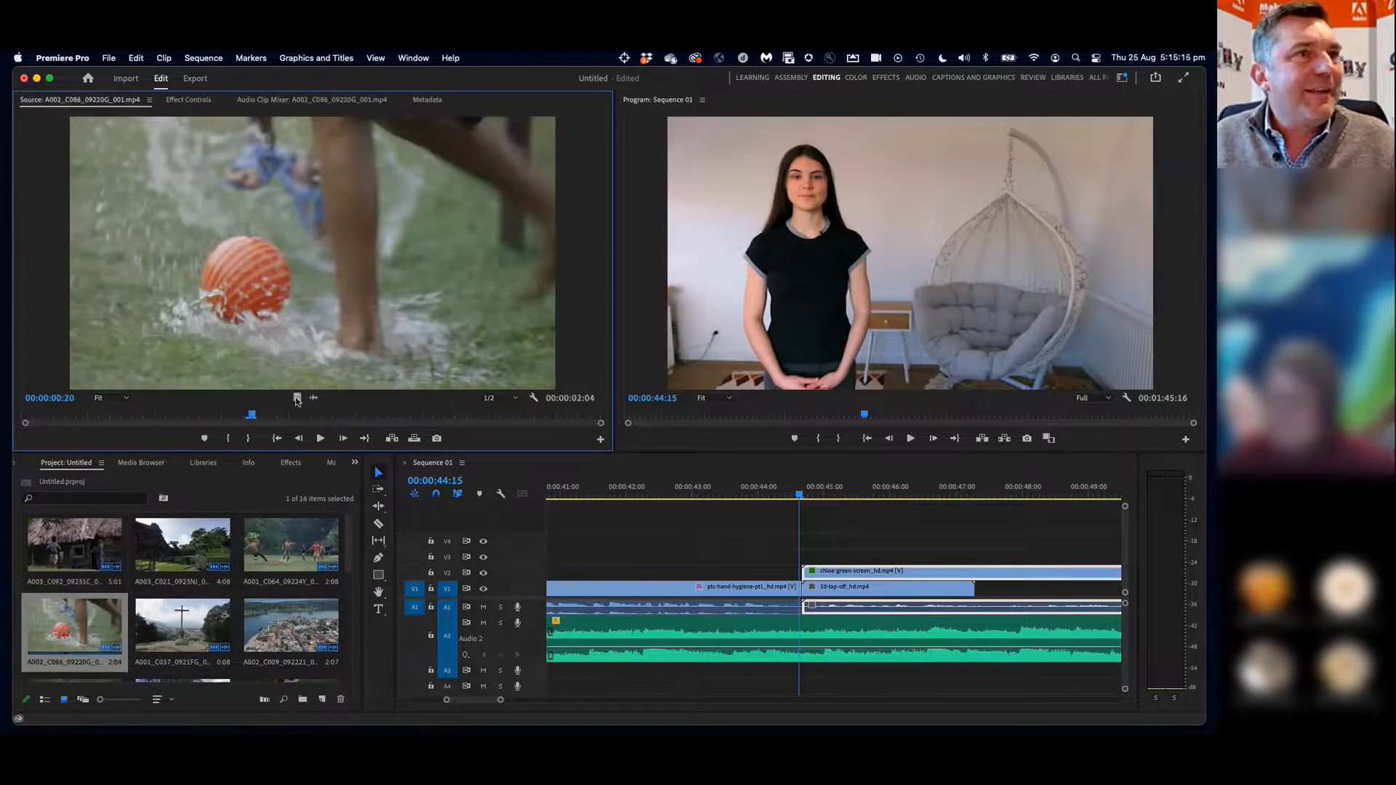
drag(297, 401, 980, 593)
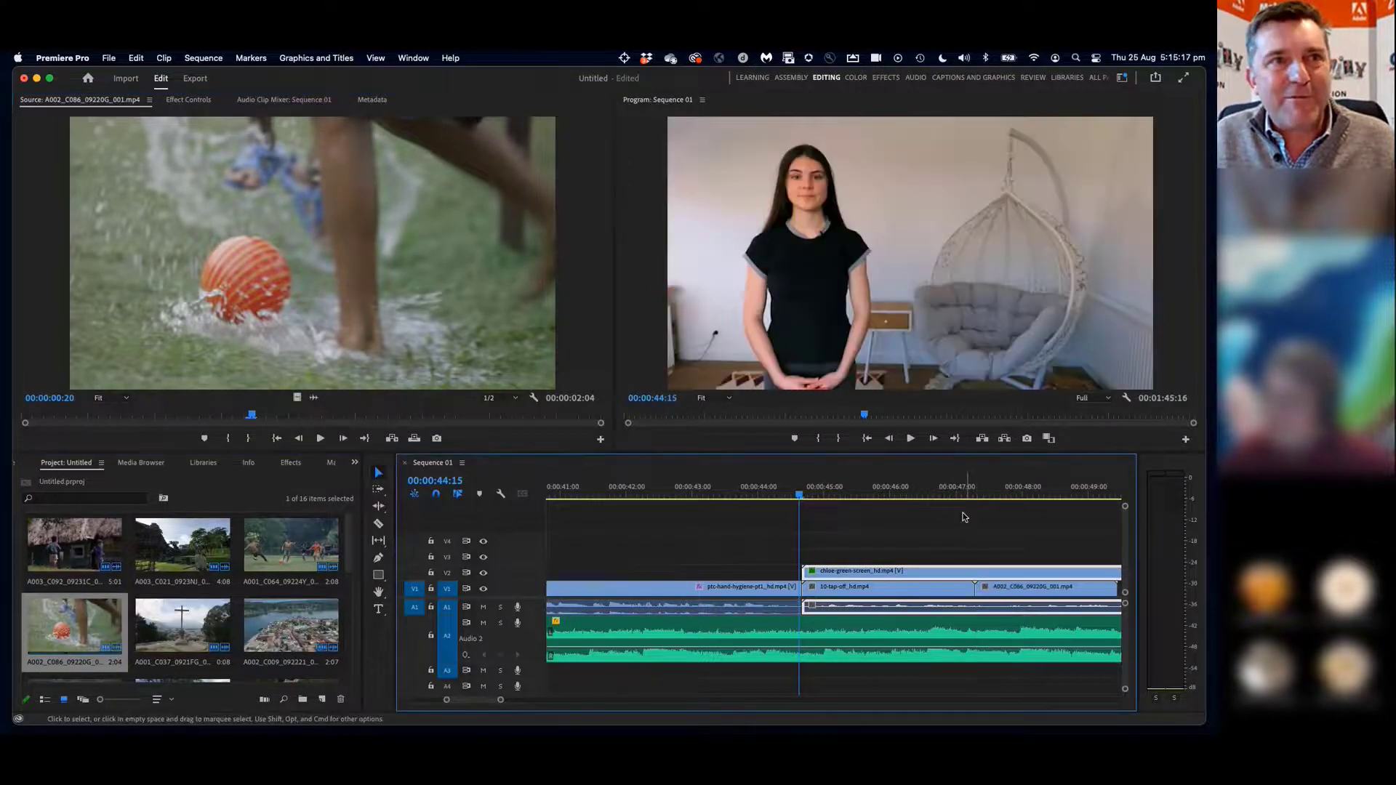
Shift the ball clip slightly earlier and play back the edit
click(951, 496)
key(space)
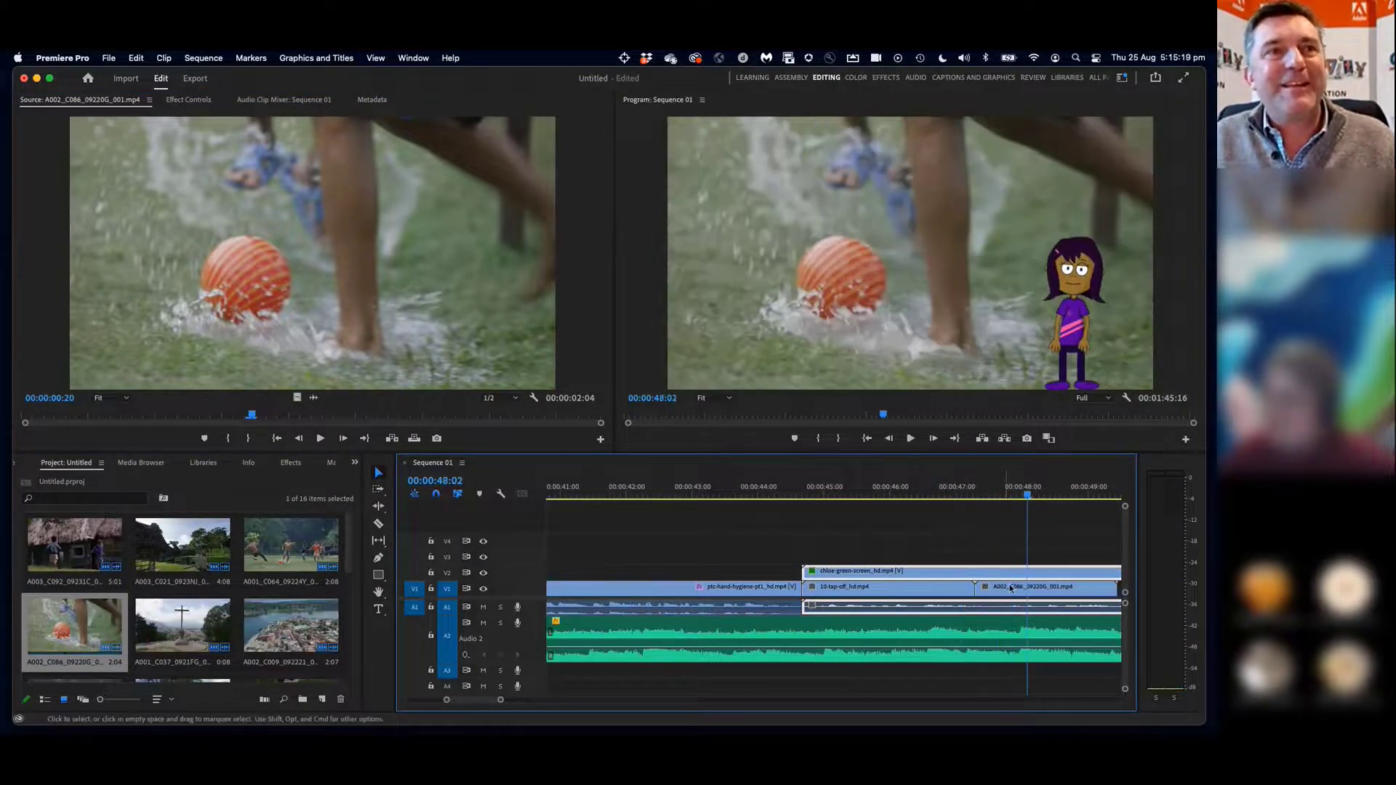
drag(983, 588, 951, 587)
click(933, 495)
key(space)
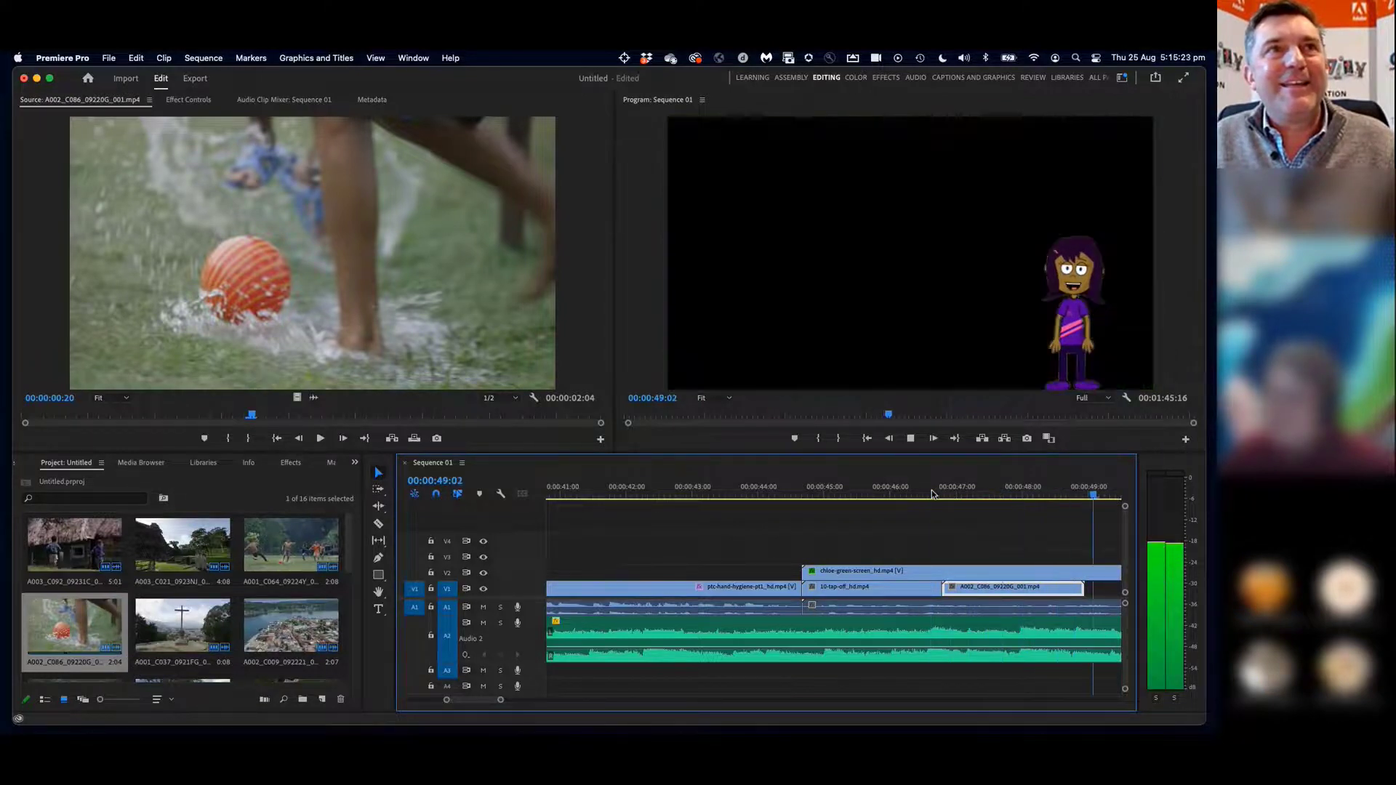
key(space)
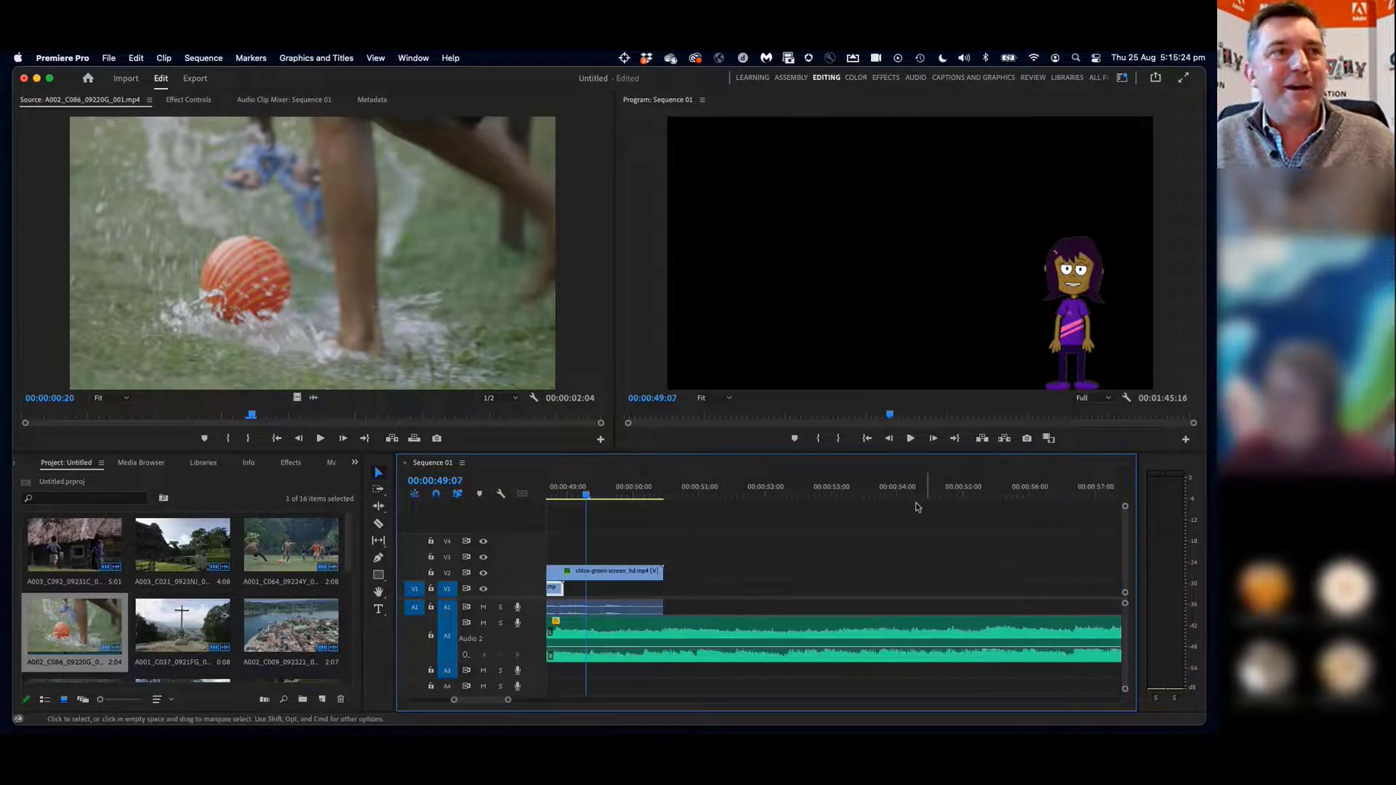
Add the soccer clip A001_C064 after the ball clip and play back the new clips
double_click(292, 551)
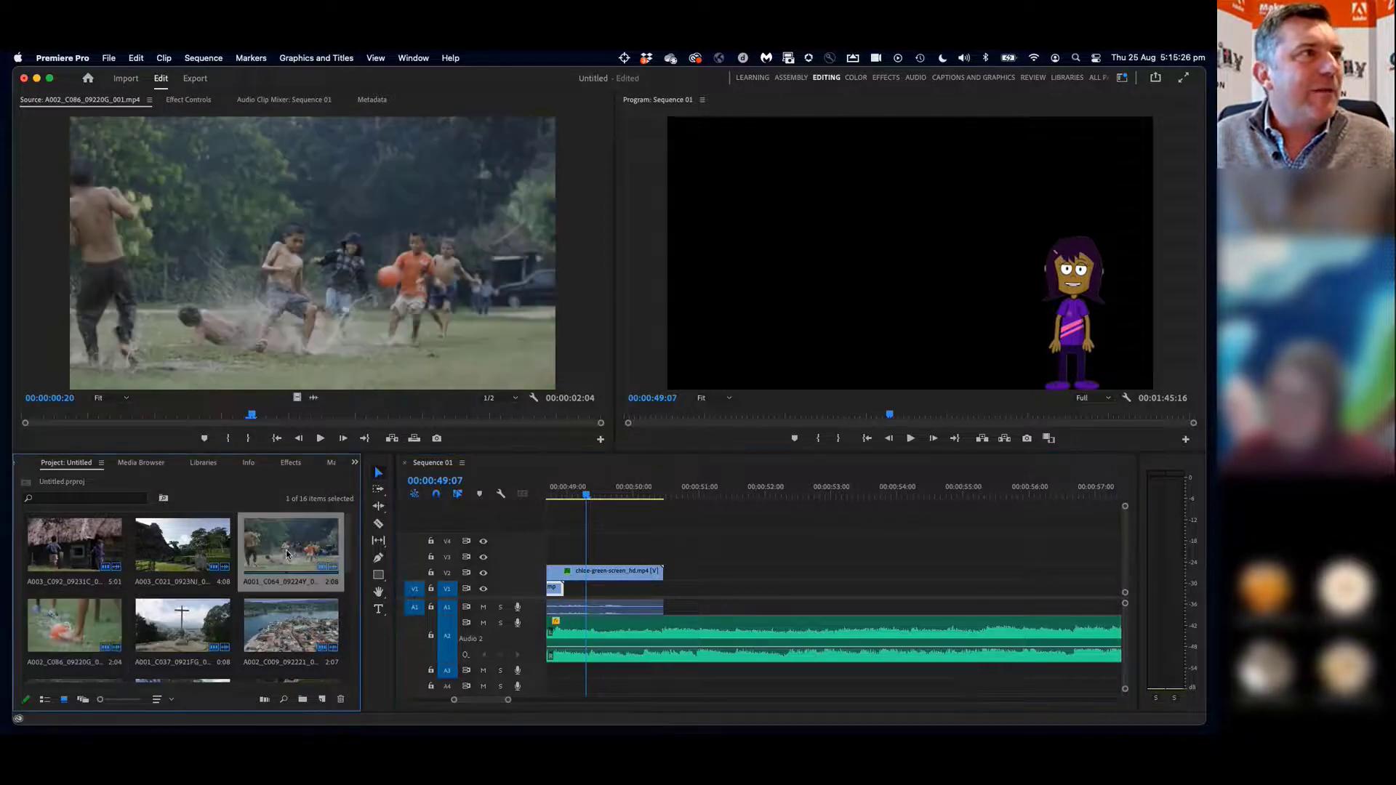
click(139, 419)
drag(408, 442, 575, 587)
scroll(630, 530, left, 3)
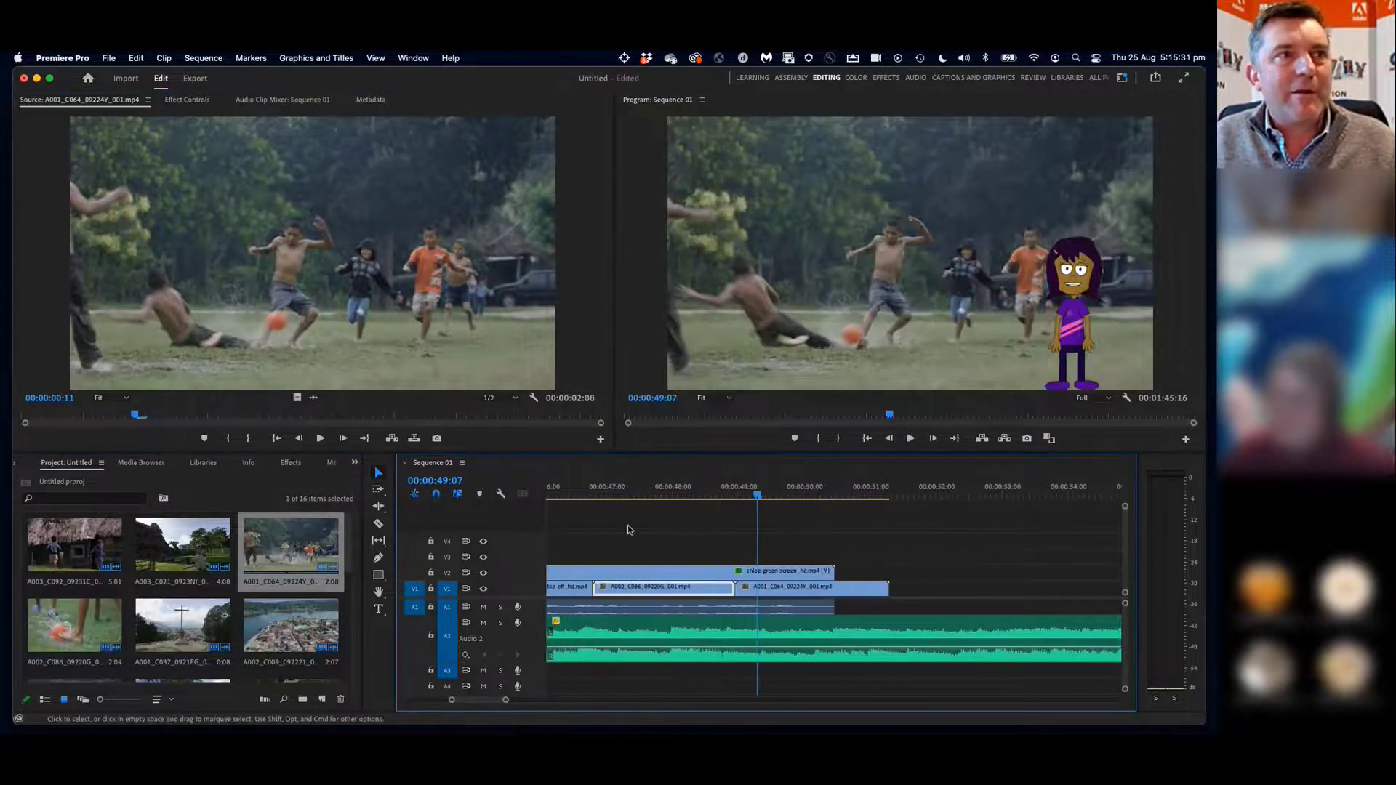
click(711, 498)
key(space)
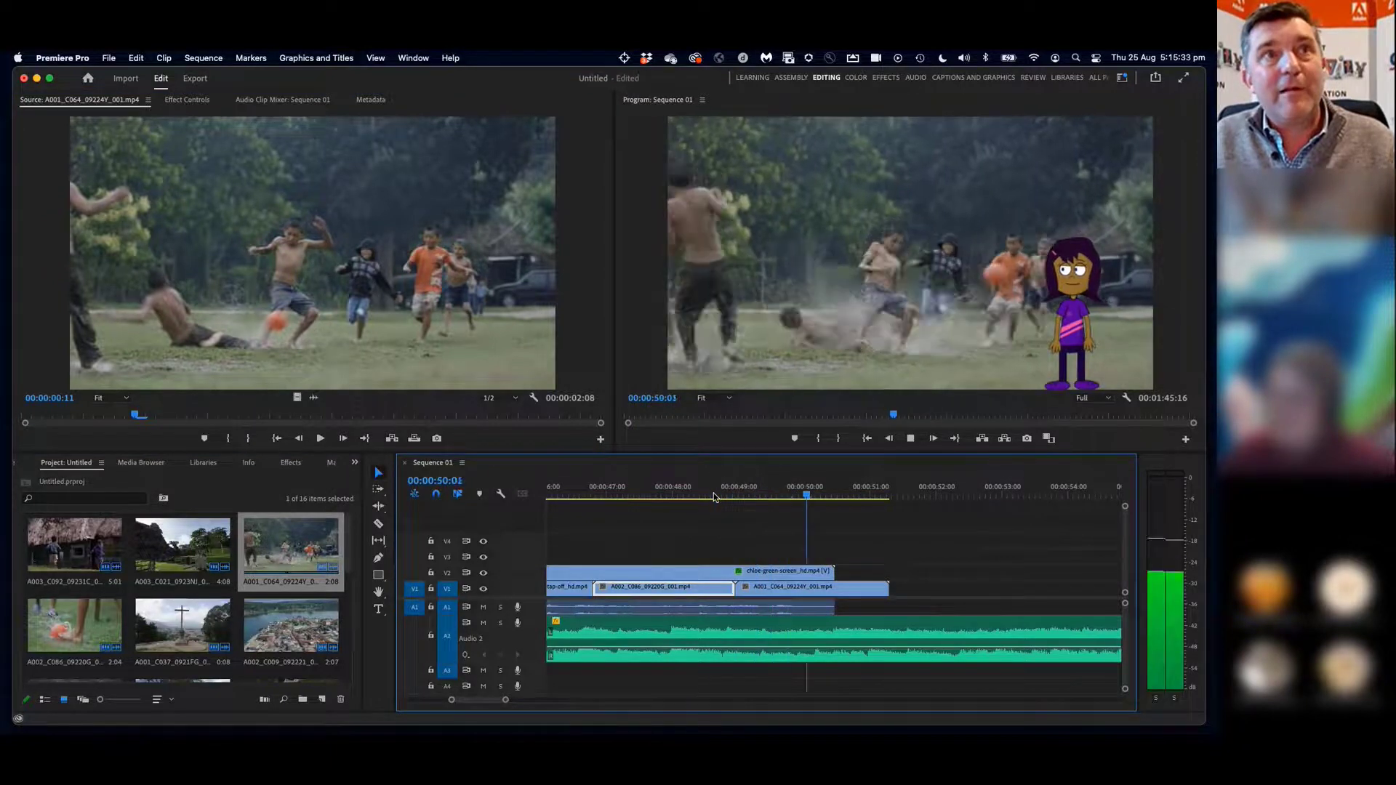
key(space)
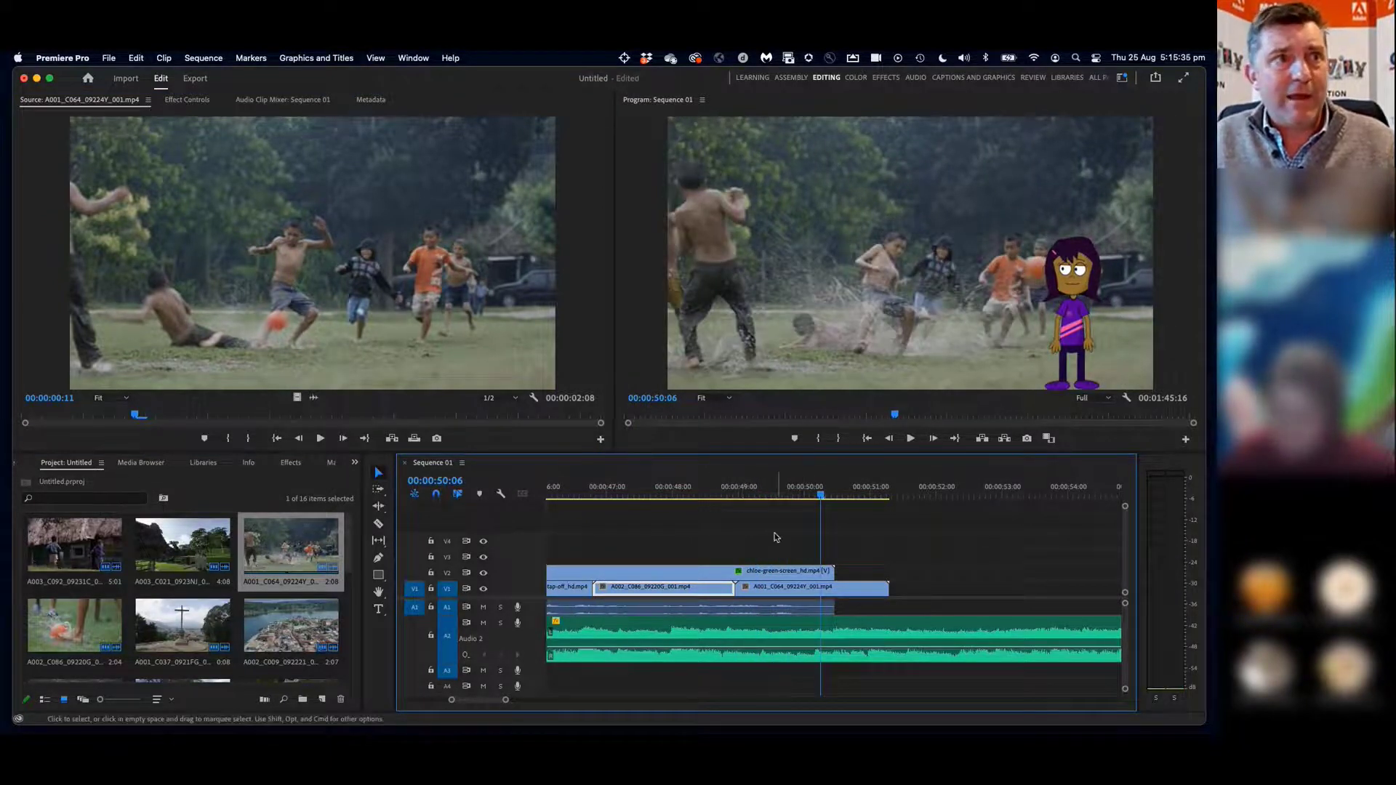
click(755, 494)
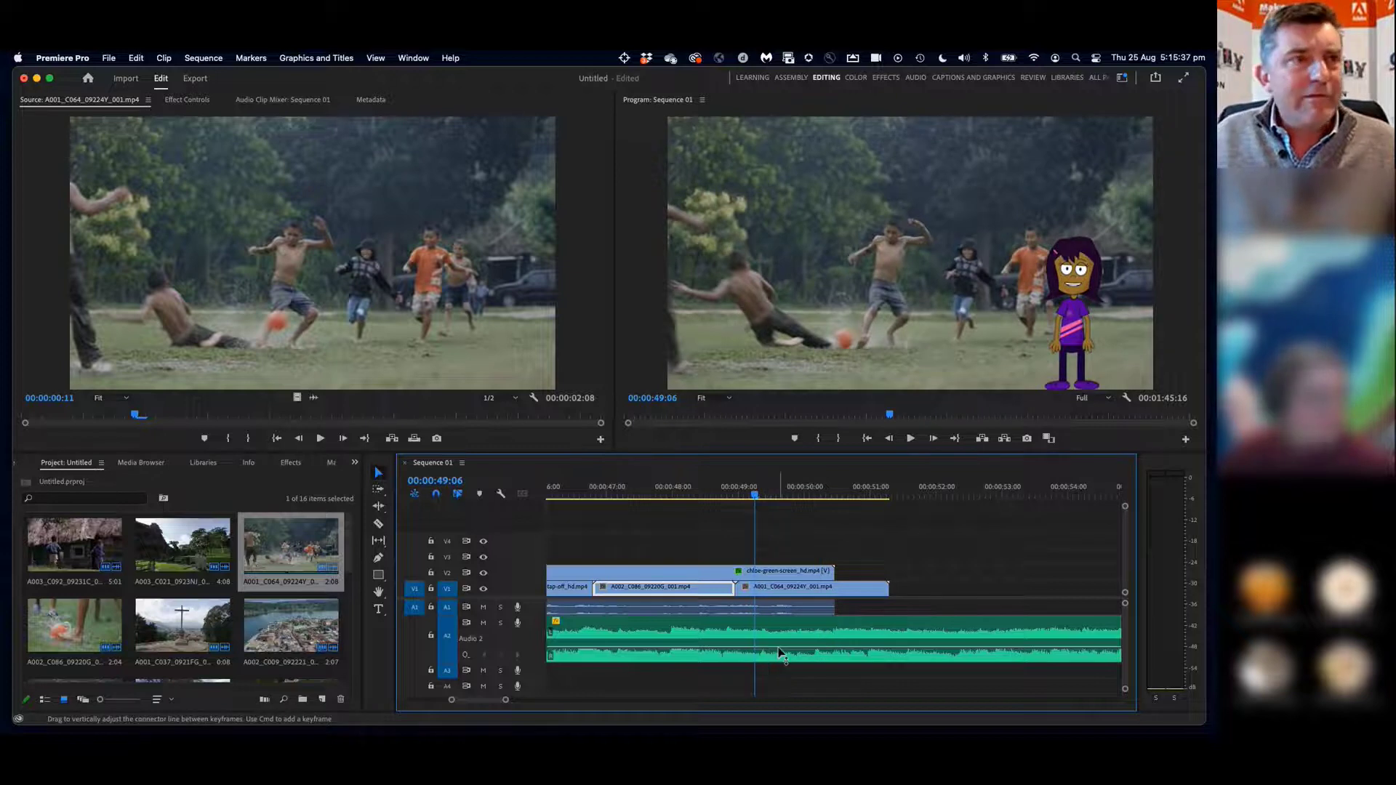
scroll(719, 498, up, 2)
scroll(719, 494, up, 6)
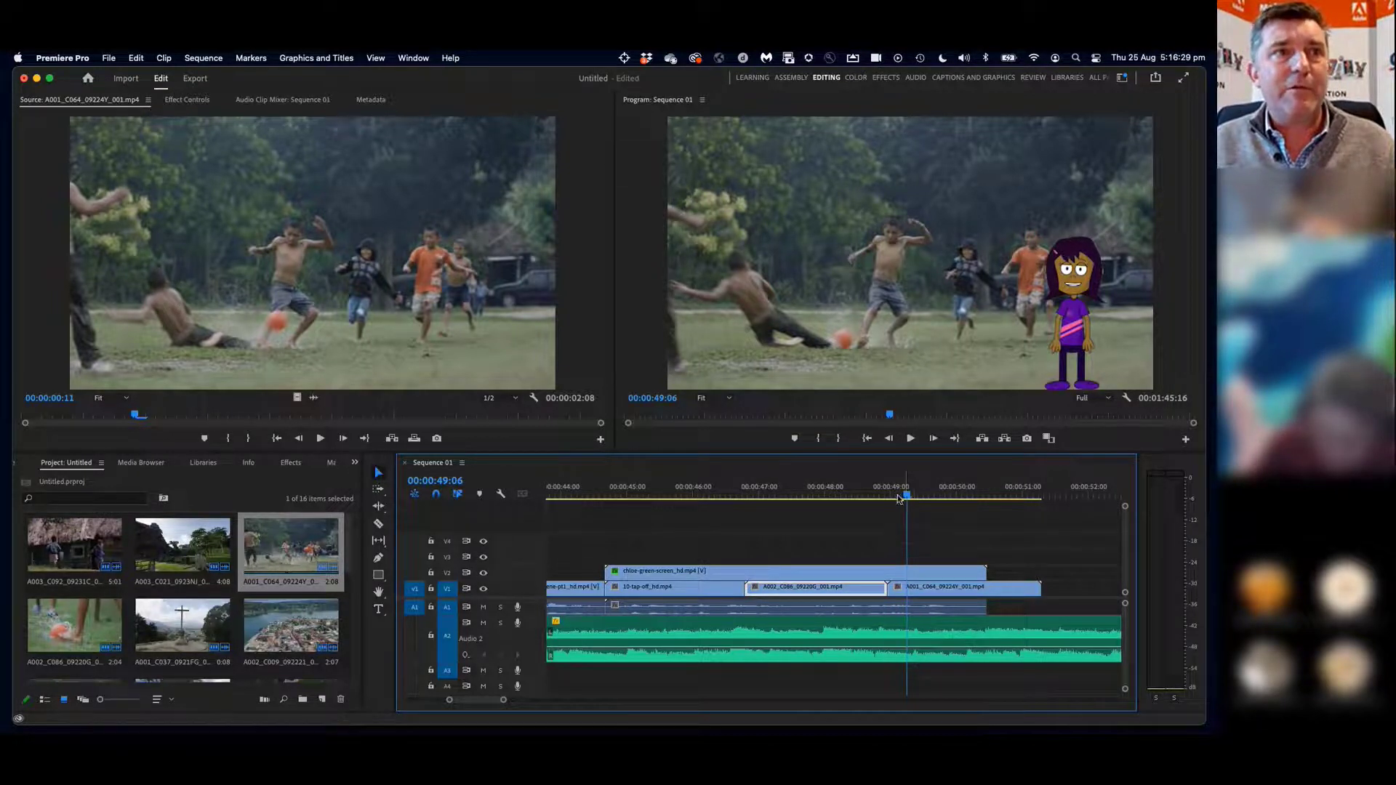
drag(902, 497, 917, 496)
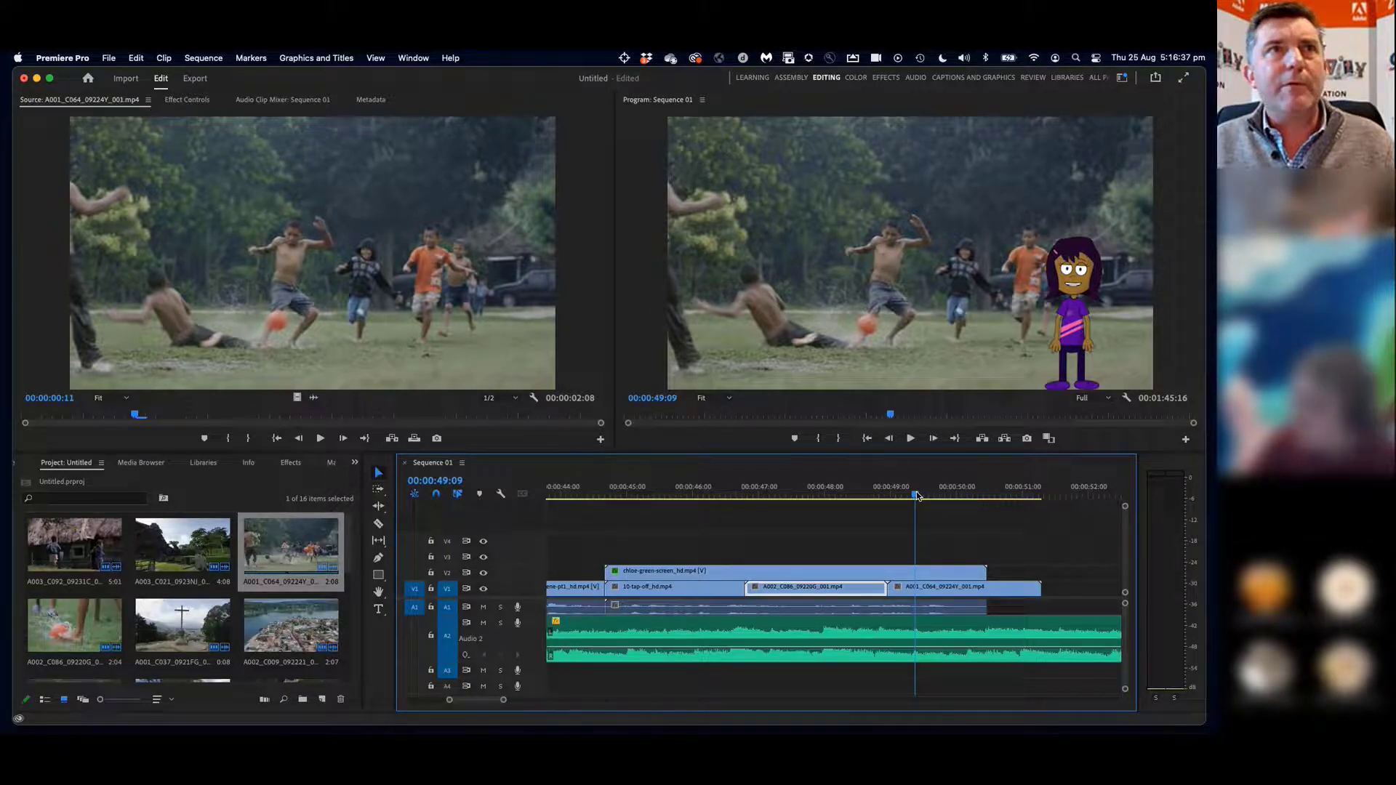
click(691, 495)
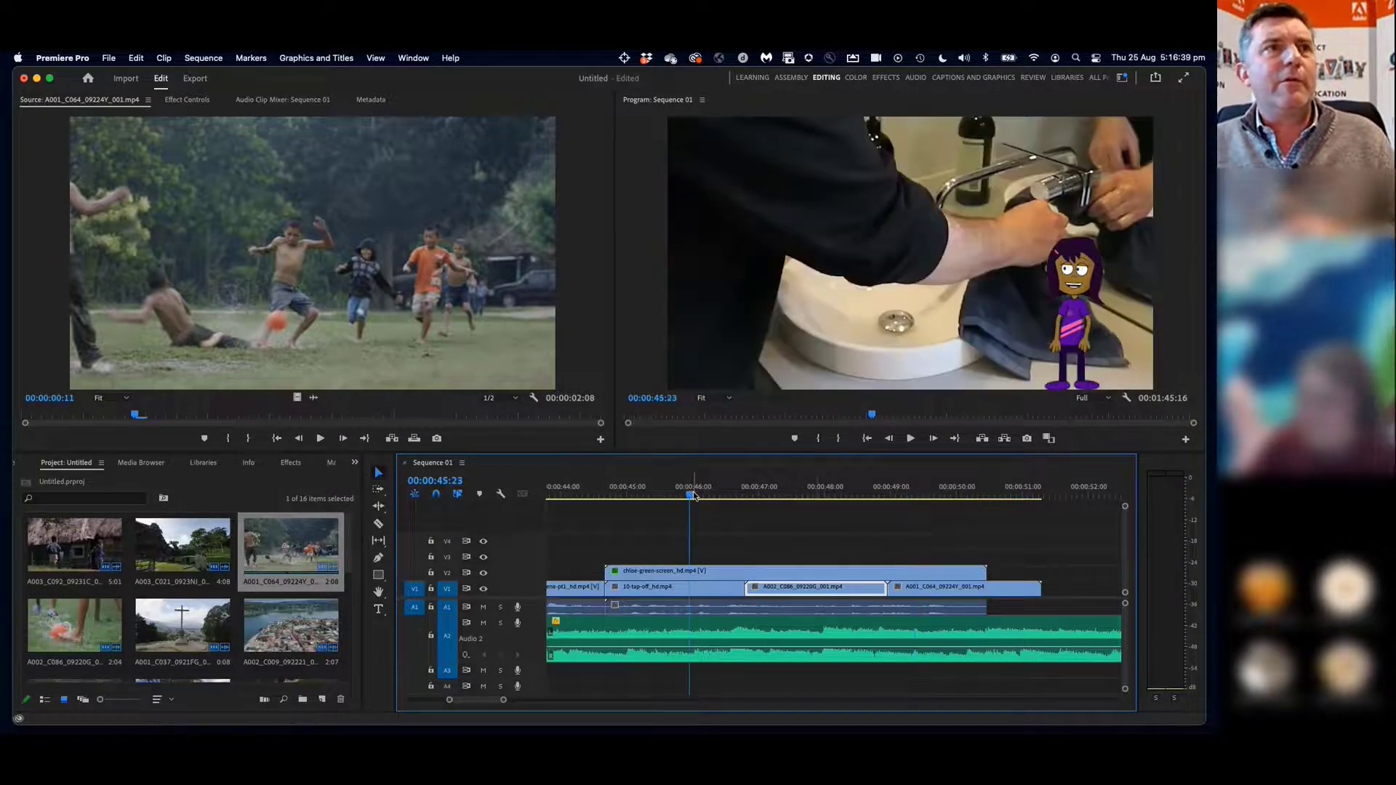
drag(693, 495, 731, 496)
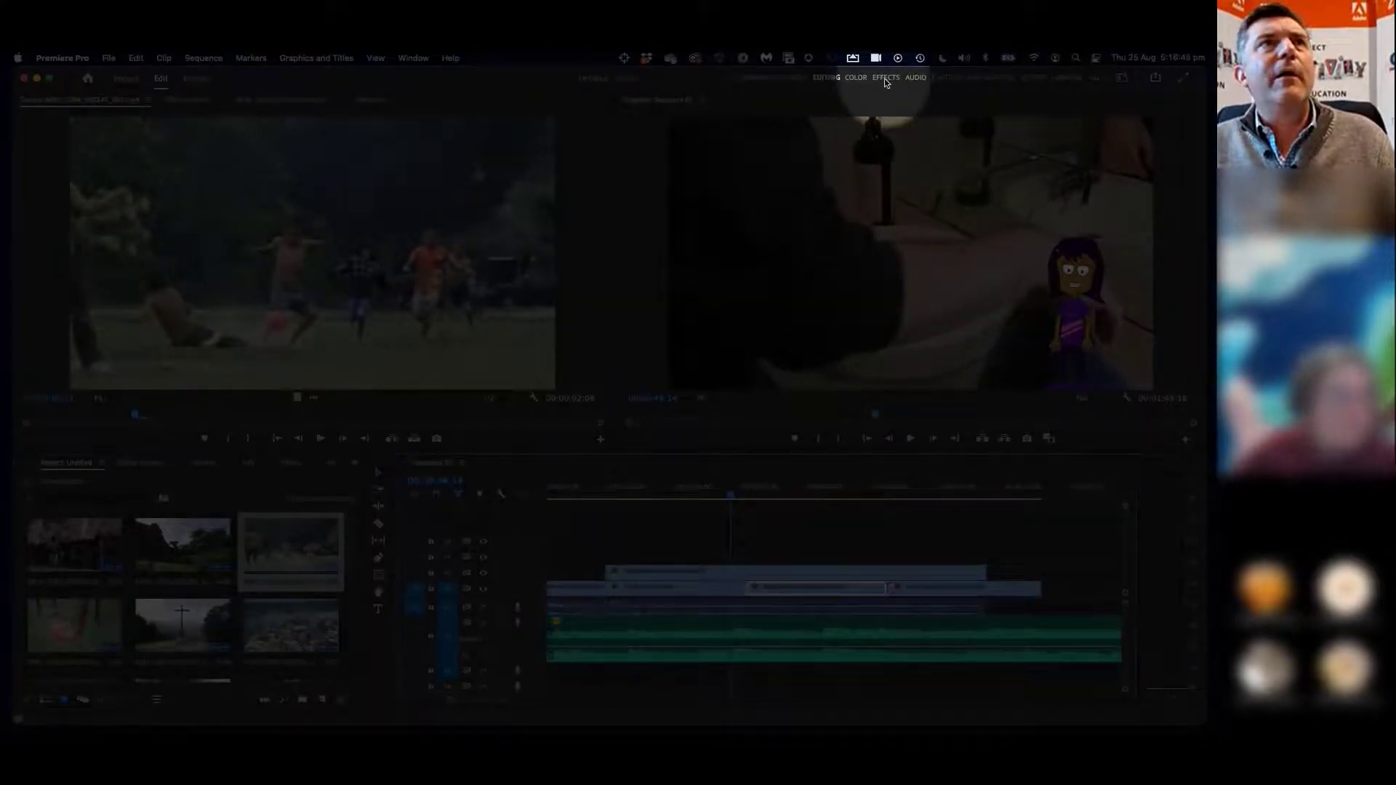
Place the Background Paint Vlog Title template on a track above the video clips
click(962, 80)
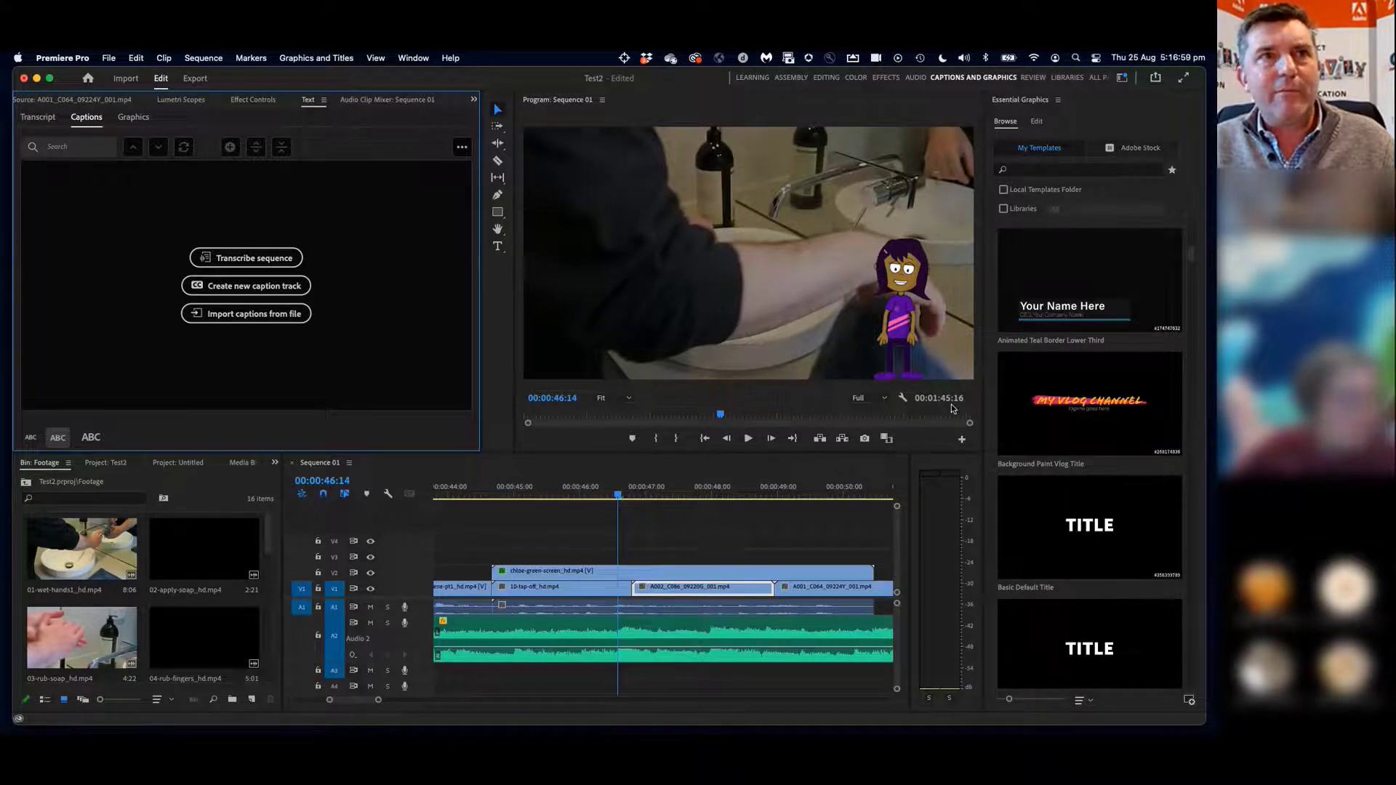
click(1069, 412)
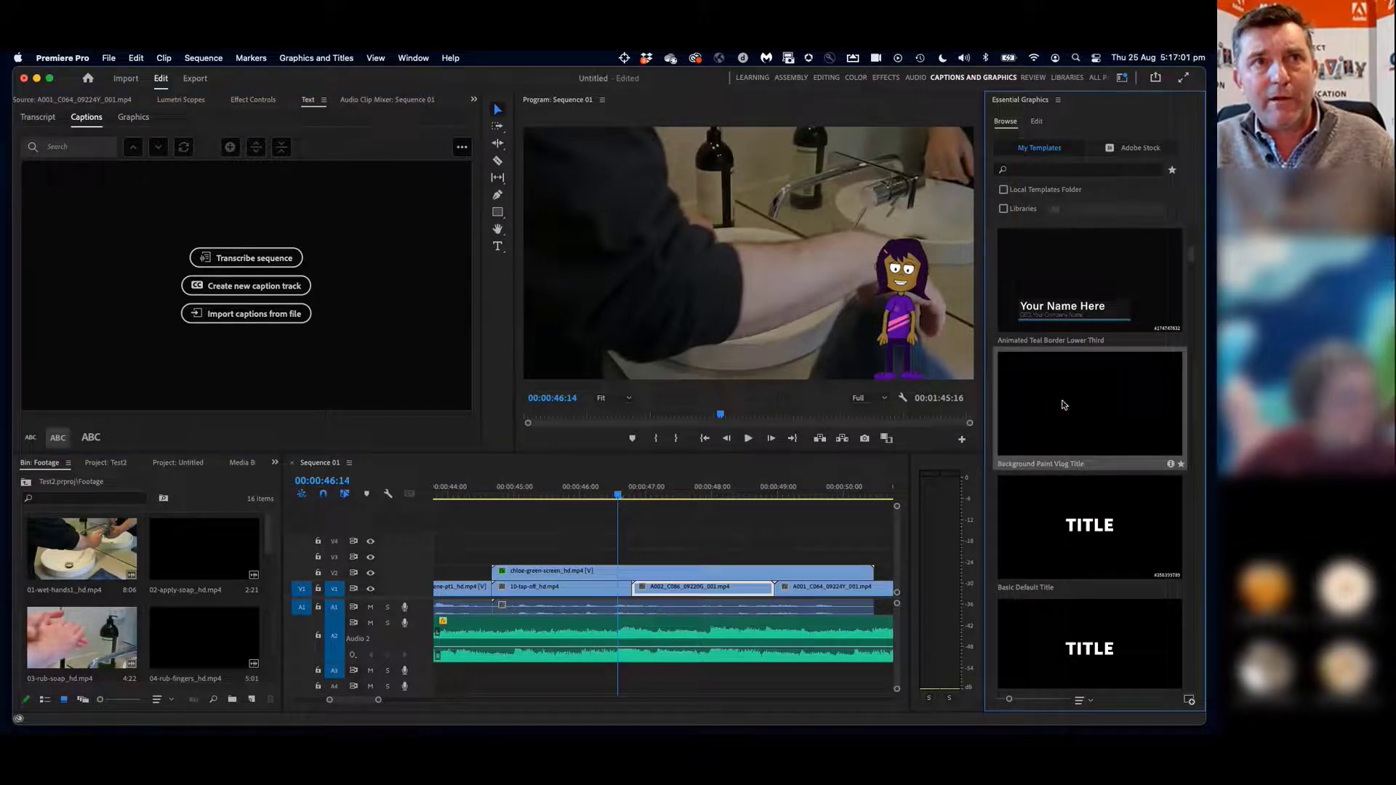
mouse_move(1065, 404)
mouse_down()
mouse_move(836, 509)
mouse_move(638, 557)
mouse_move(547, 559)
mouse_up()
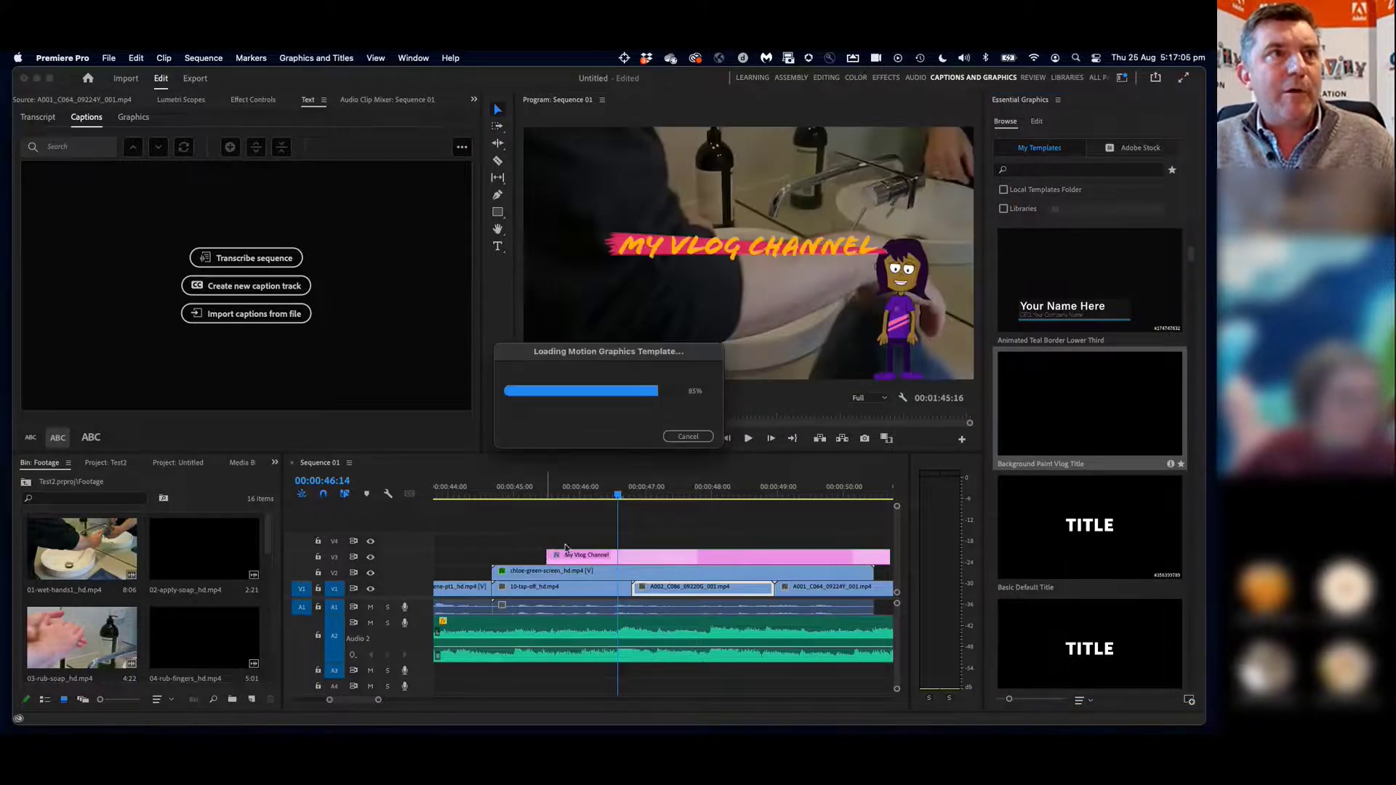
key(space)
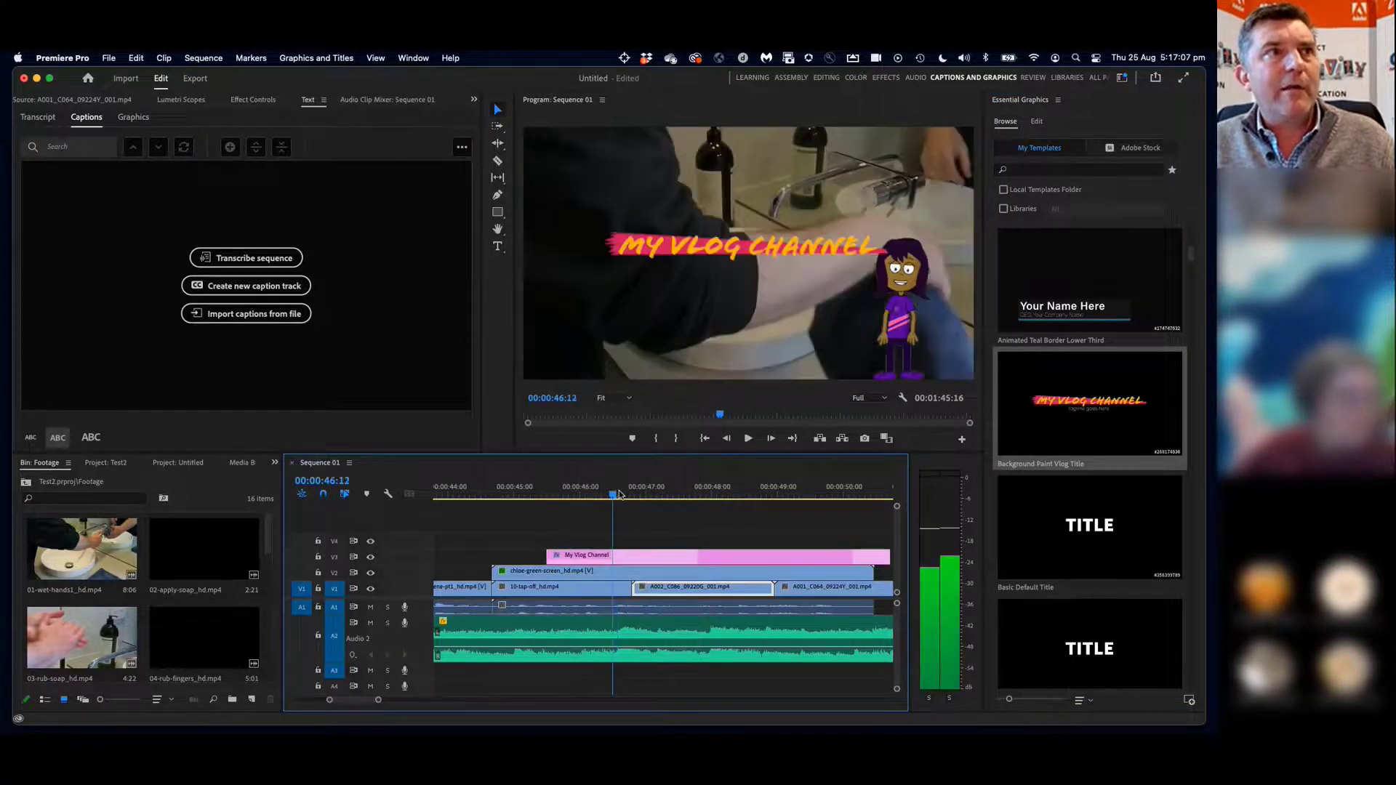
Change the title's main text to the character's name and the tagline to 'Keep healthy'
double_click(697, 245)
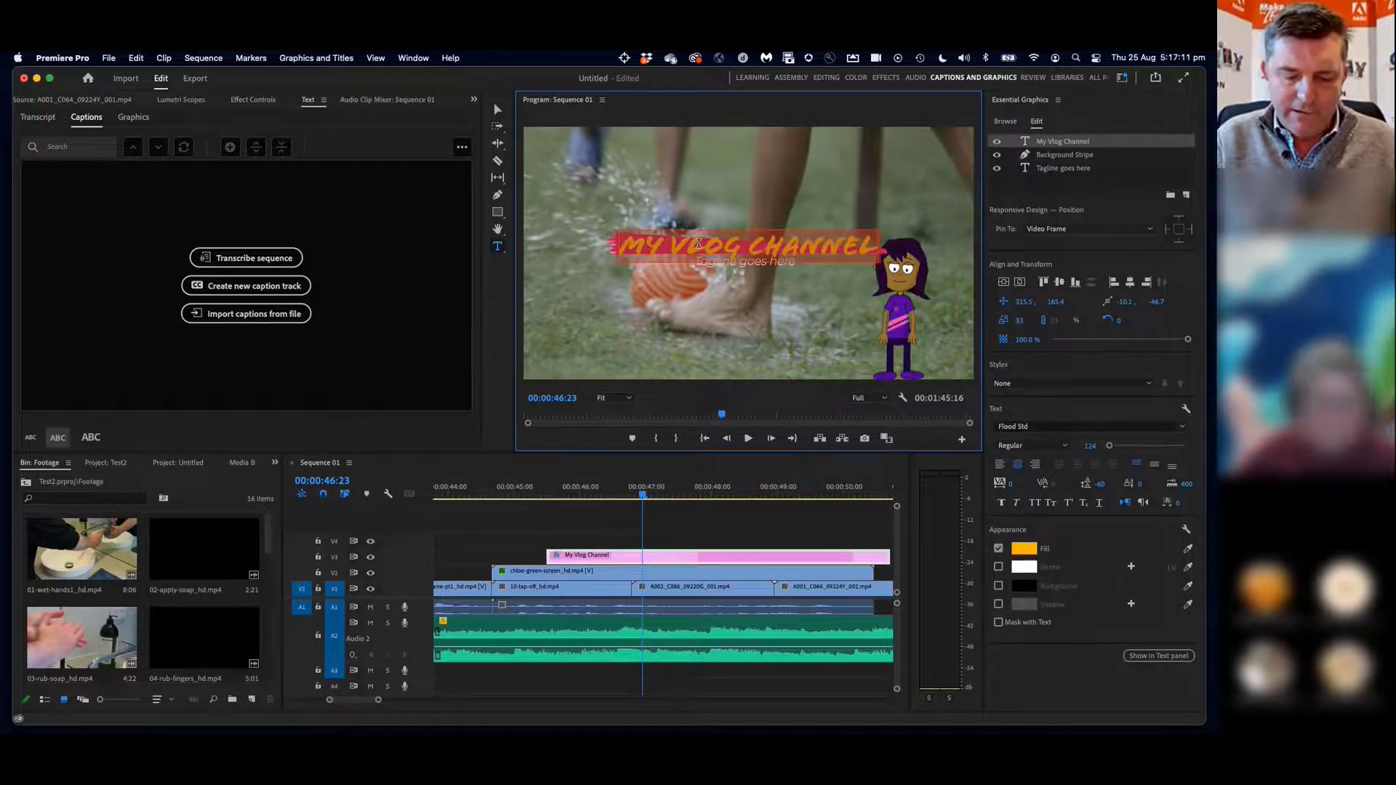
text(Chloe)
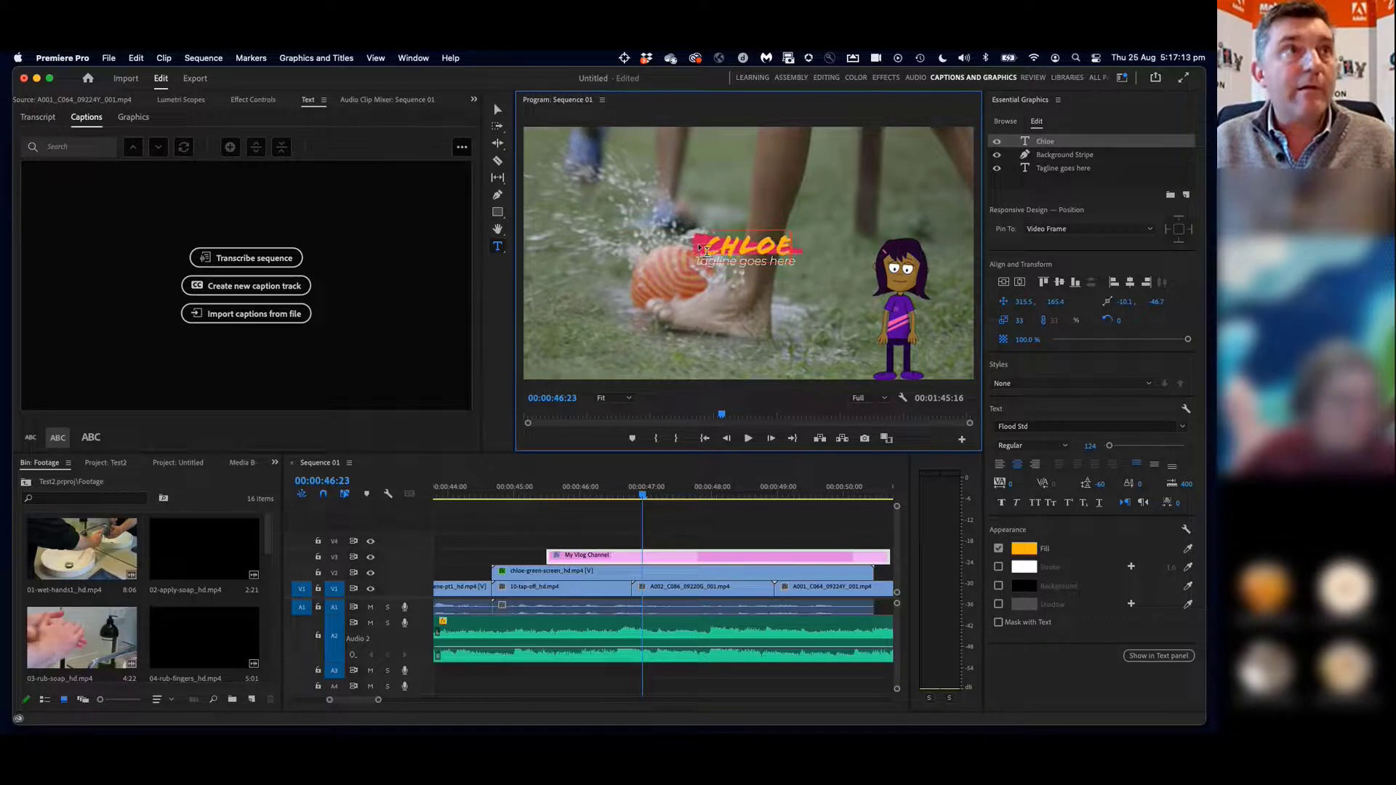
click(718, 264)
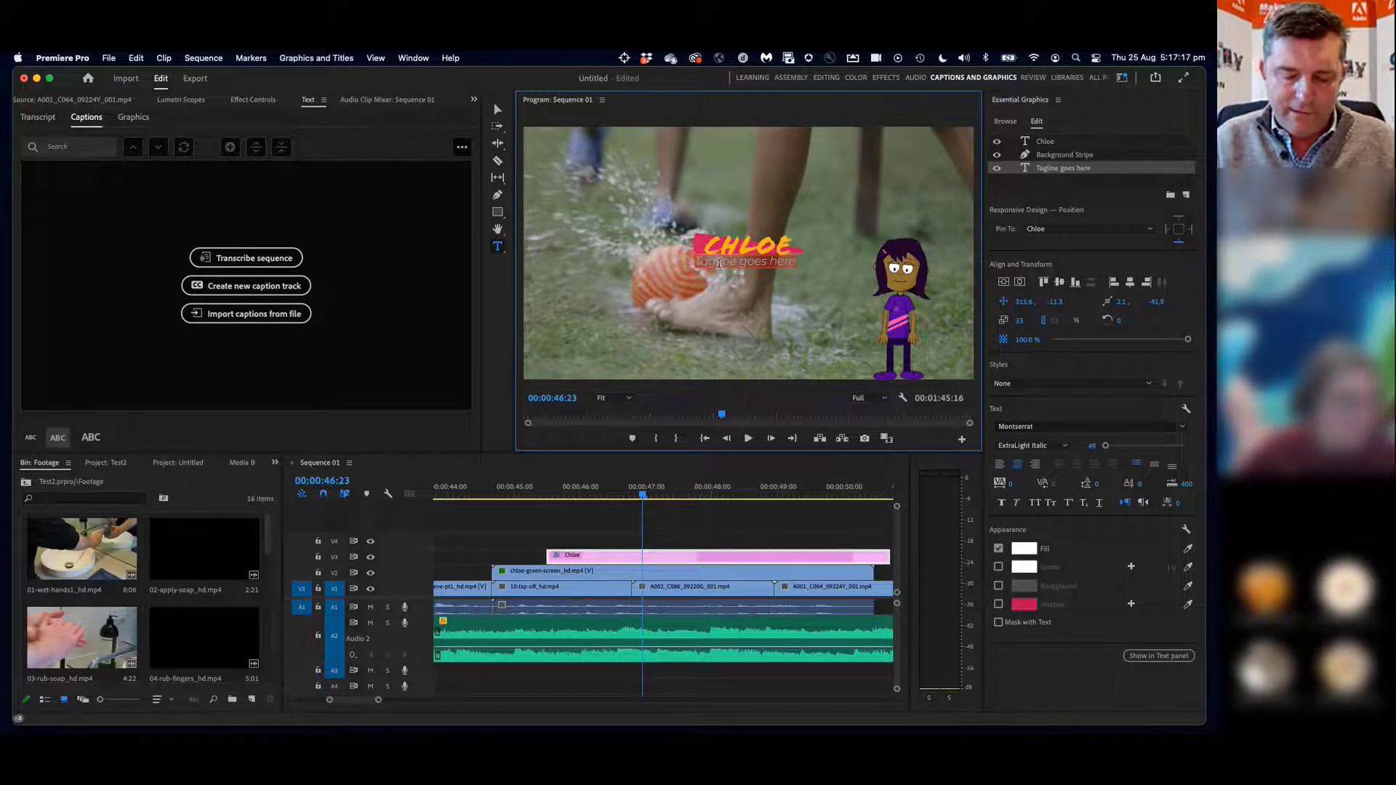
text(Keep healthy)
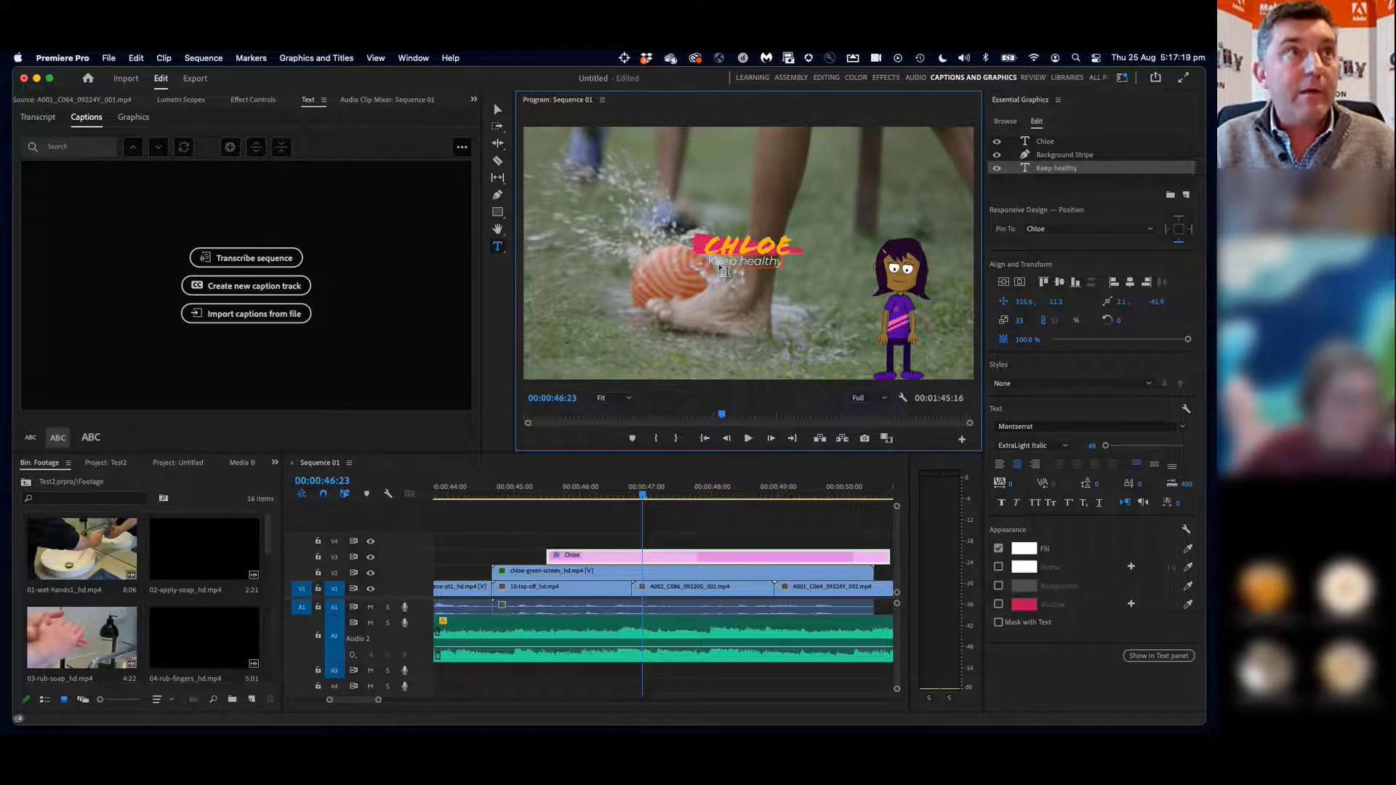
click(538, 496)
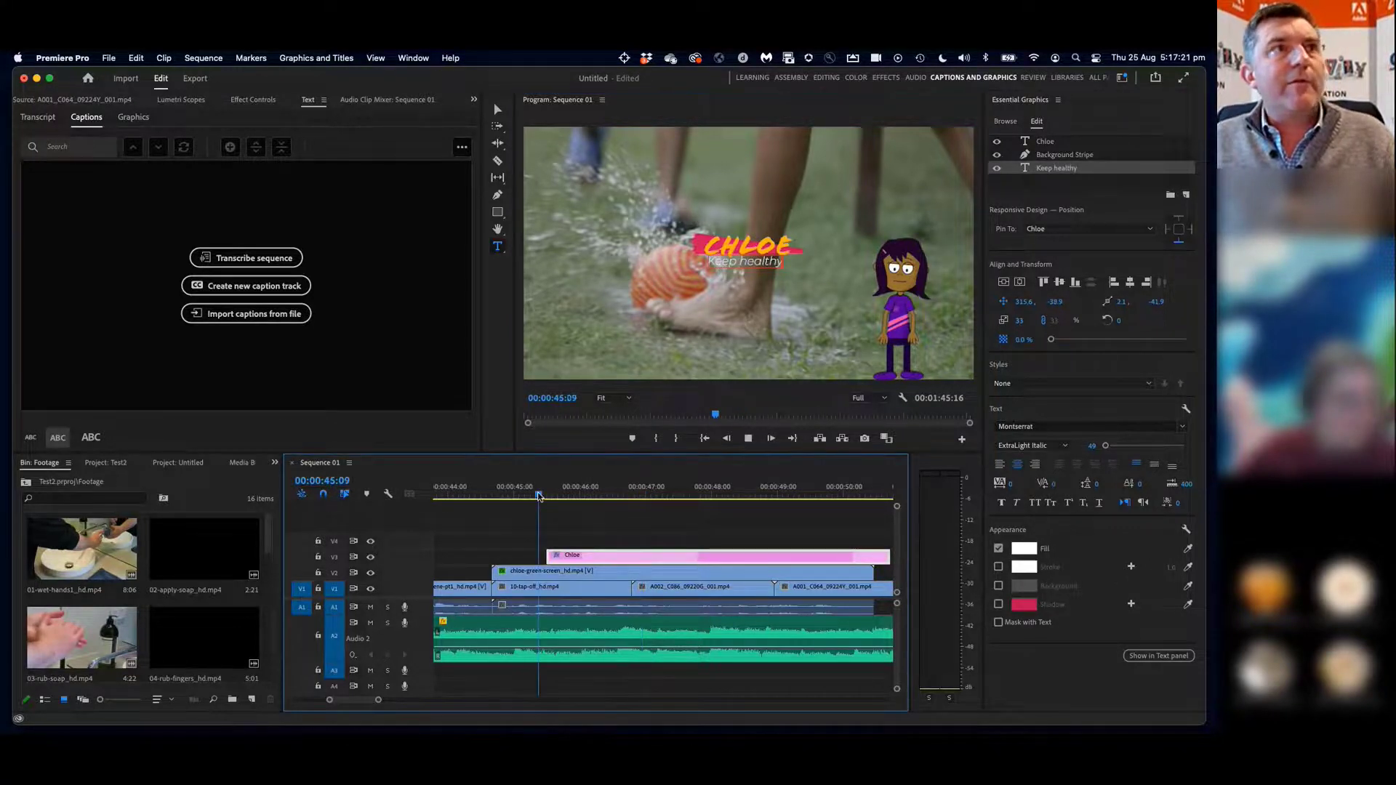
key(space)
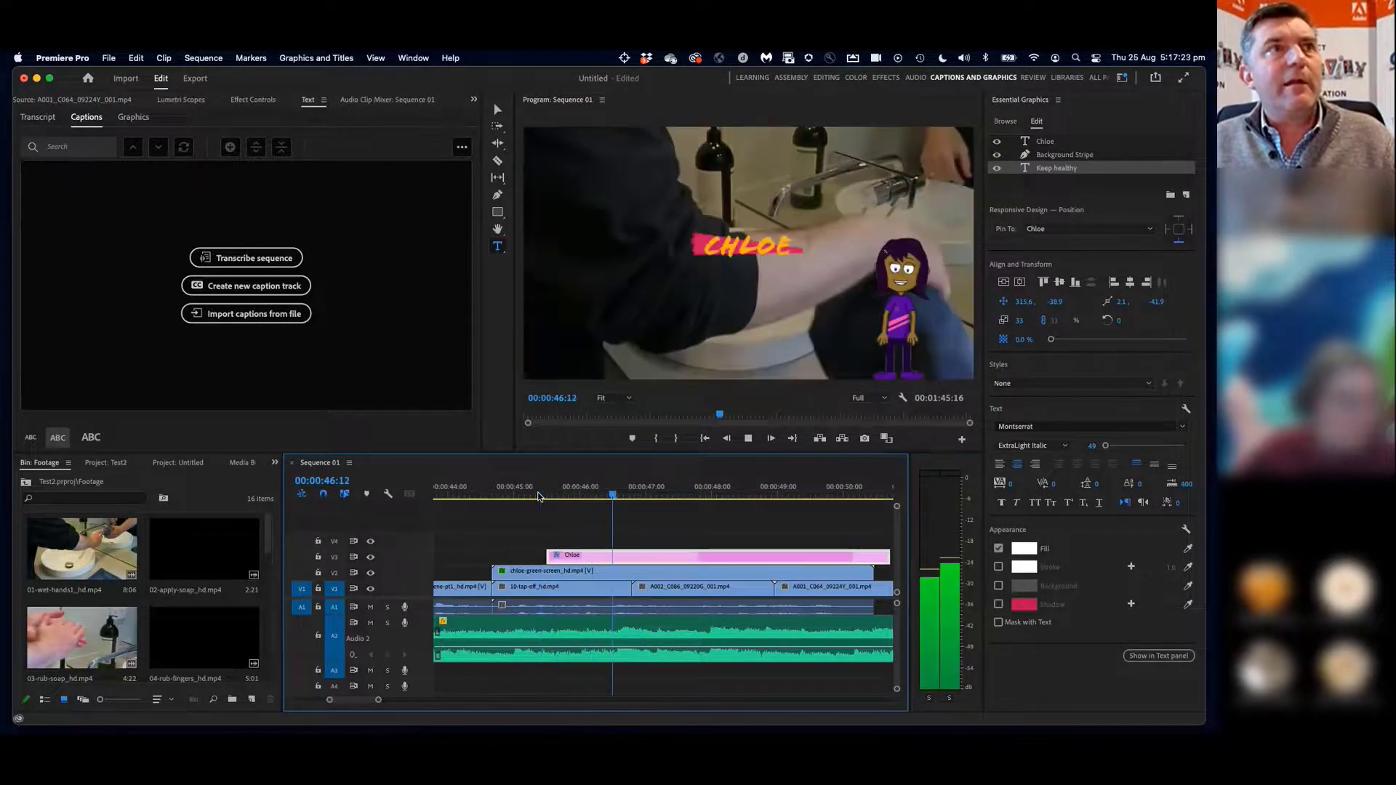
key(space)
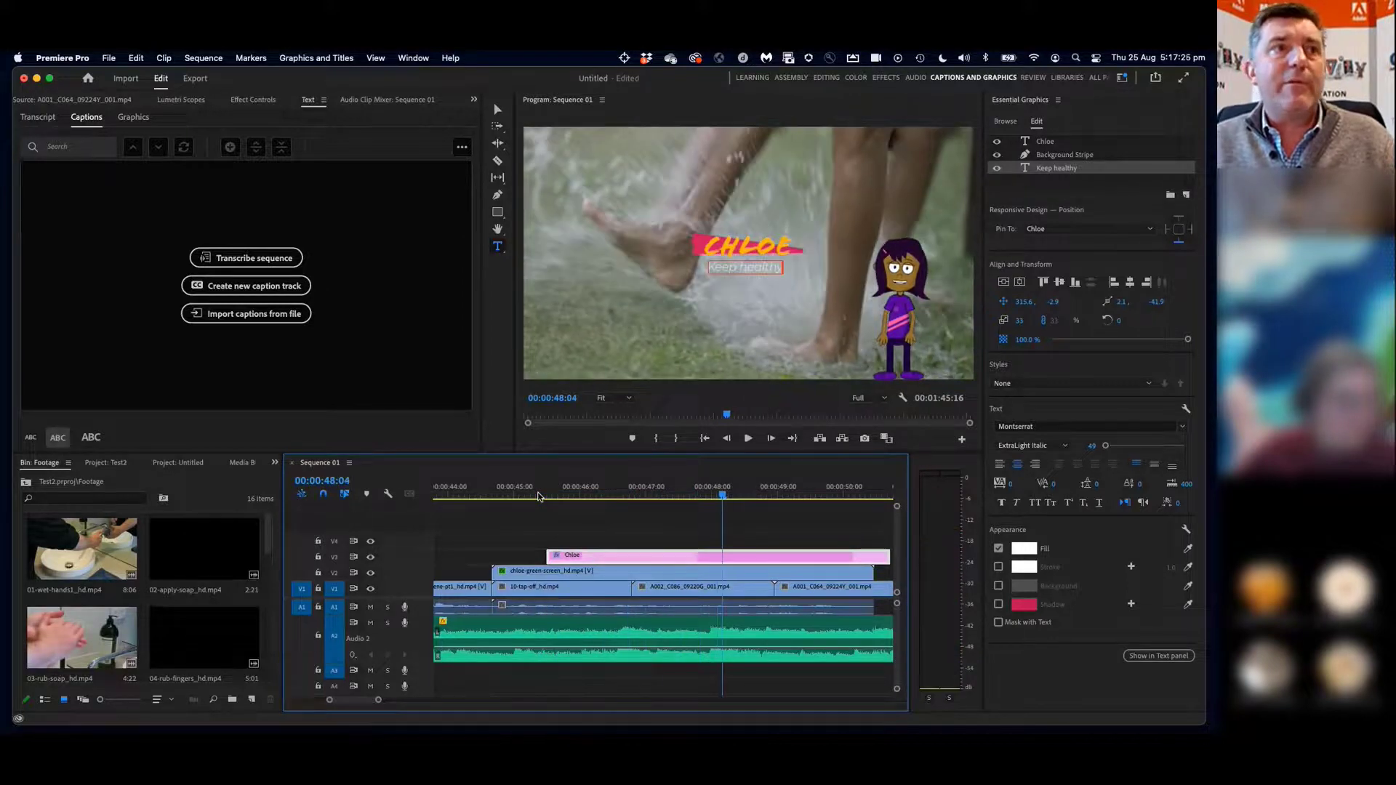
Shorten the vlog title clip from its end and return to 00:00:45:10
scroll(798, 550, right, 1)
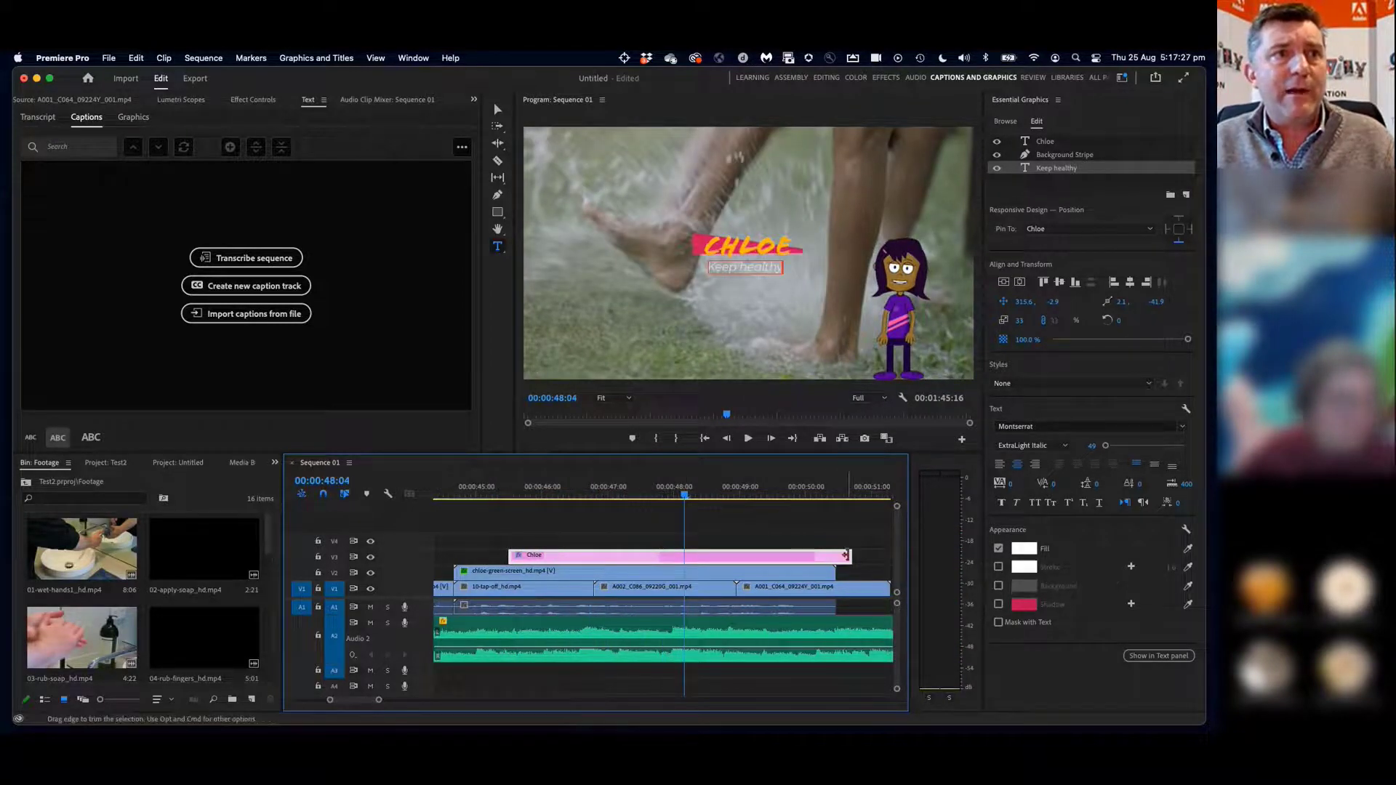
drag(843, 558, 788, 558)
drag(642, 499, 594, 497)
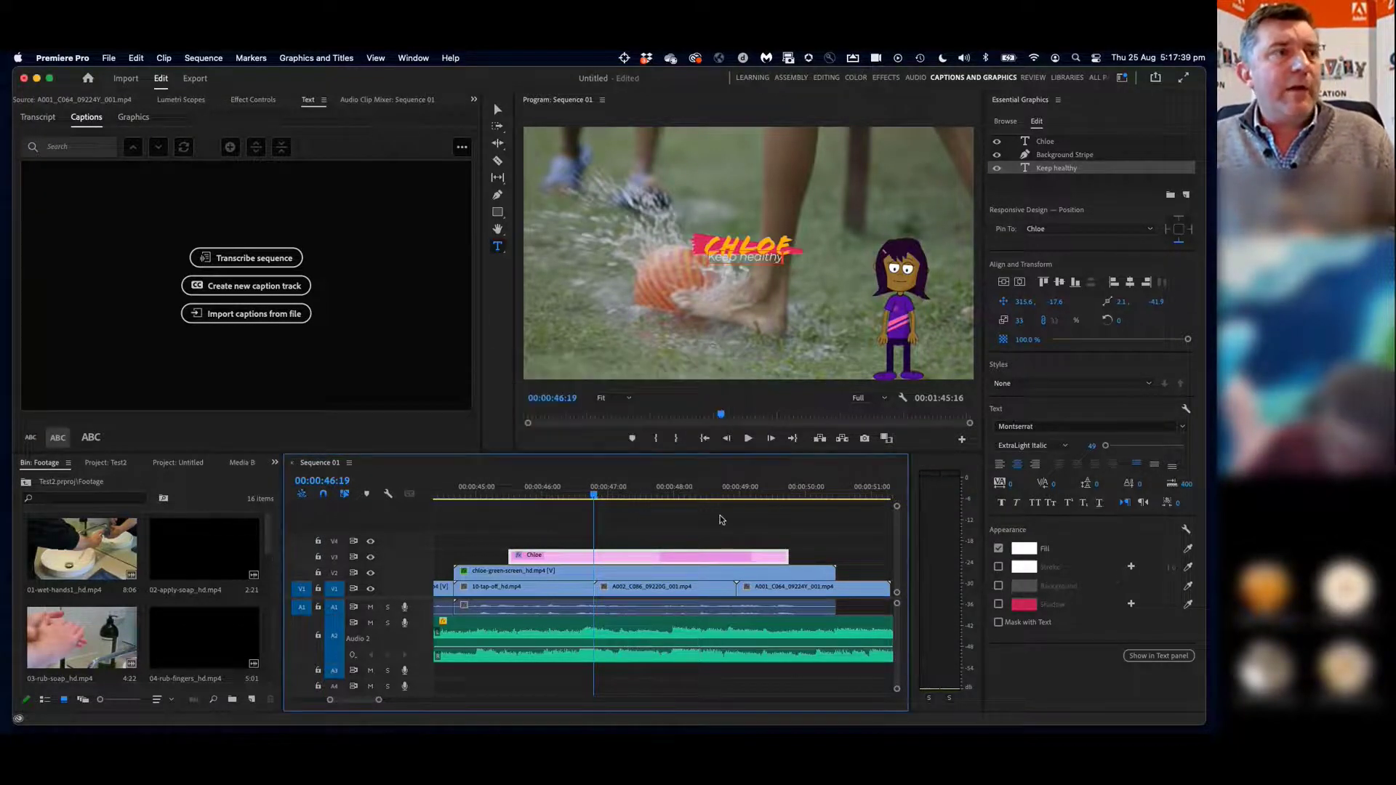
drag(568, 500, 511, 498)
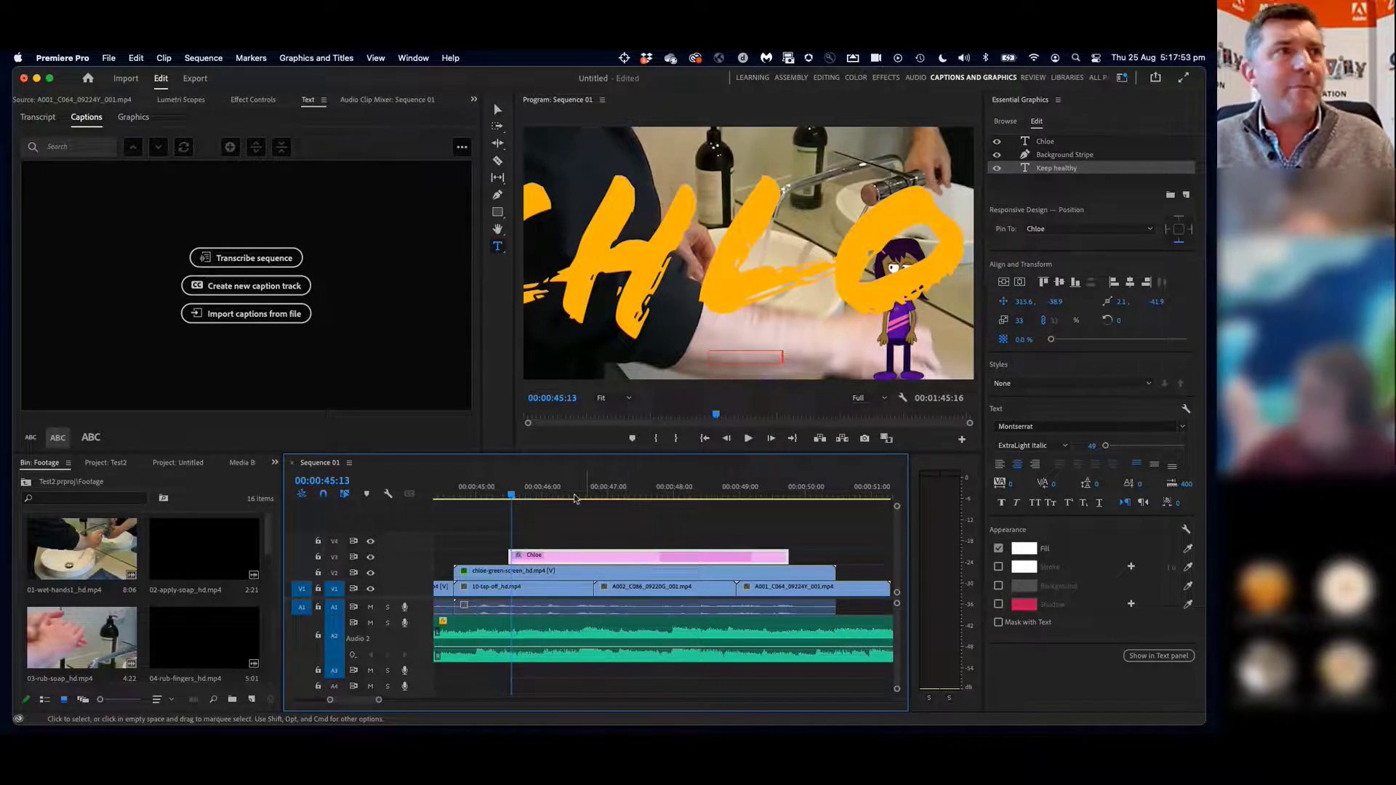
click(503, 497)
scroll(511, 497, left, 2)
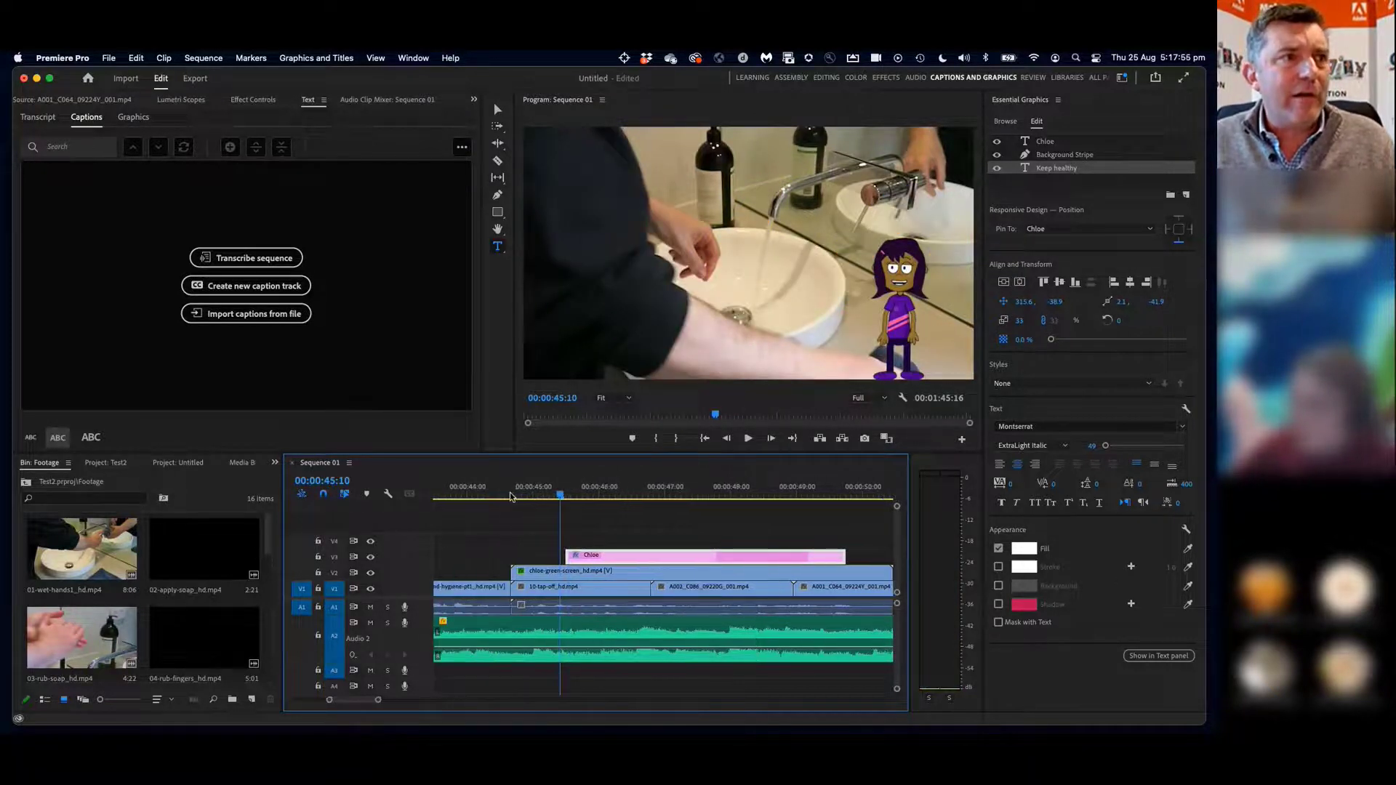
scroll(511, 496, left, 6)
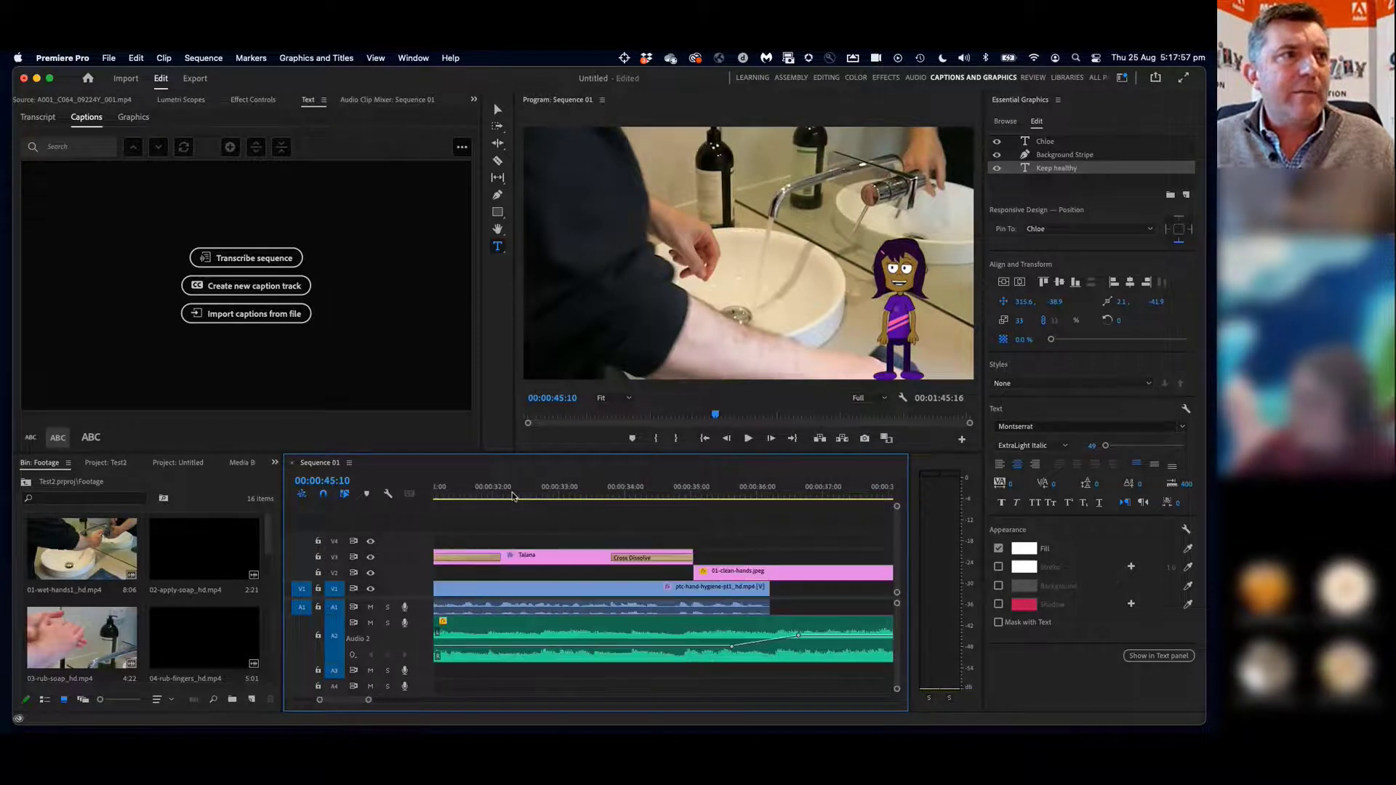
Create a subtitle caption track, move to 00:00:32:11, then undo the empty C1 track
click(255, 286)
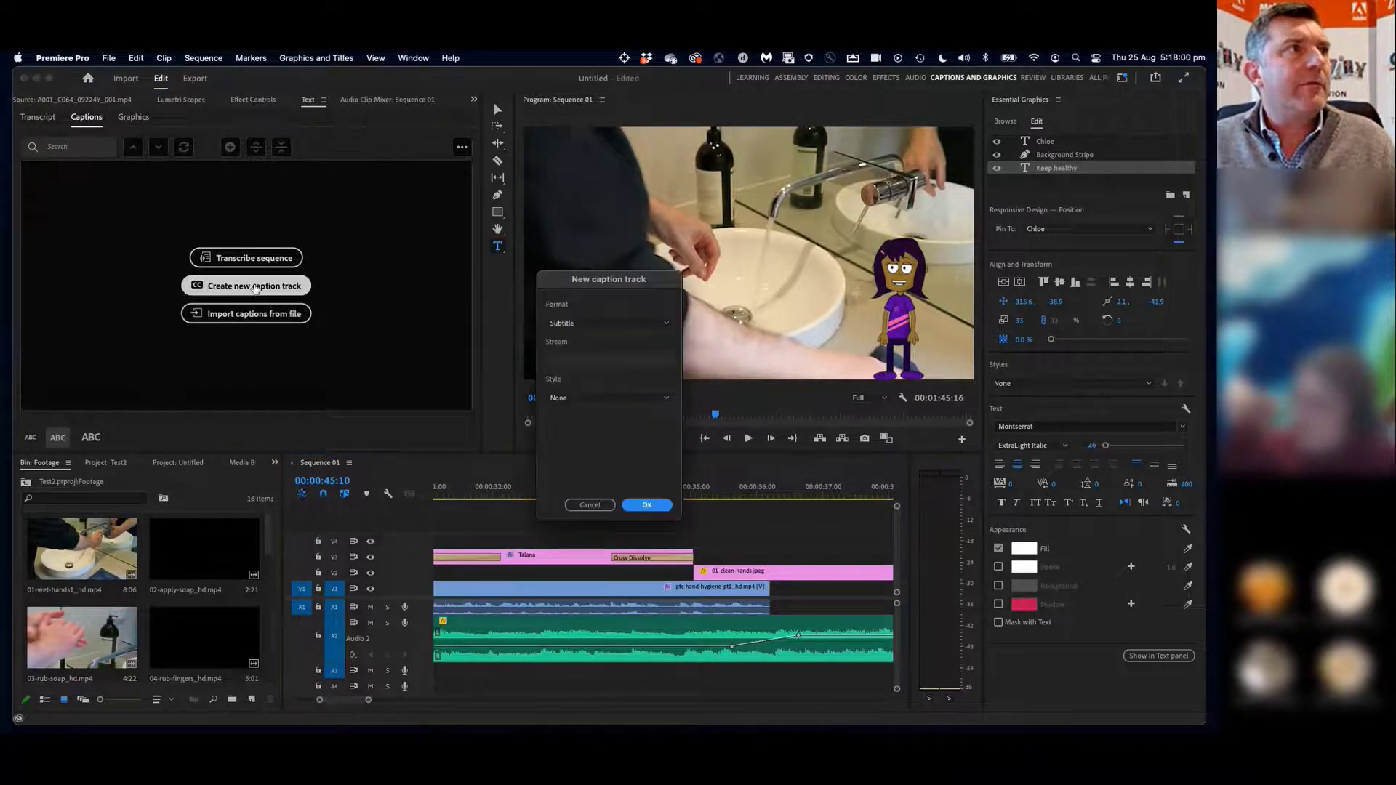
click(637, 505)
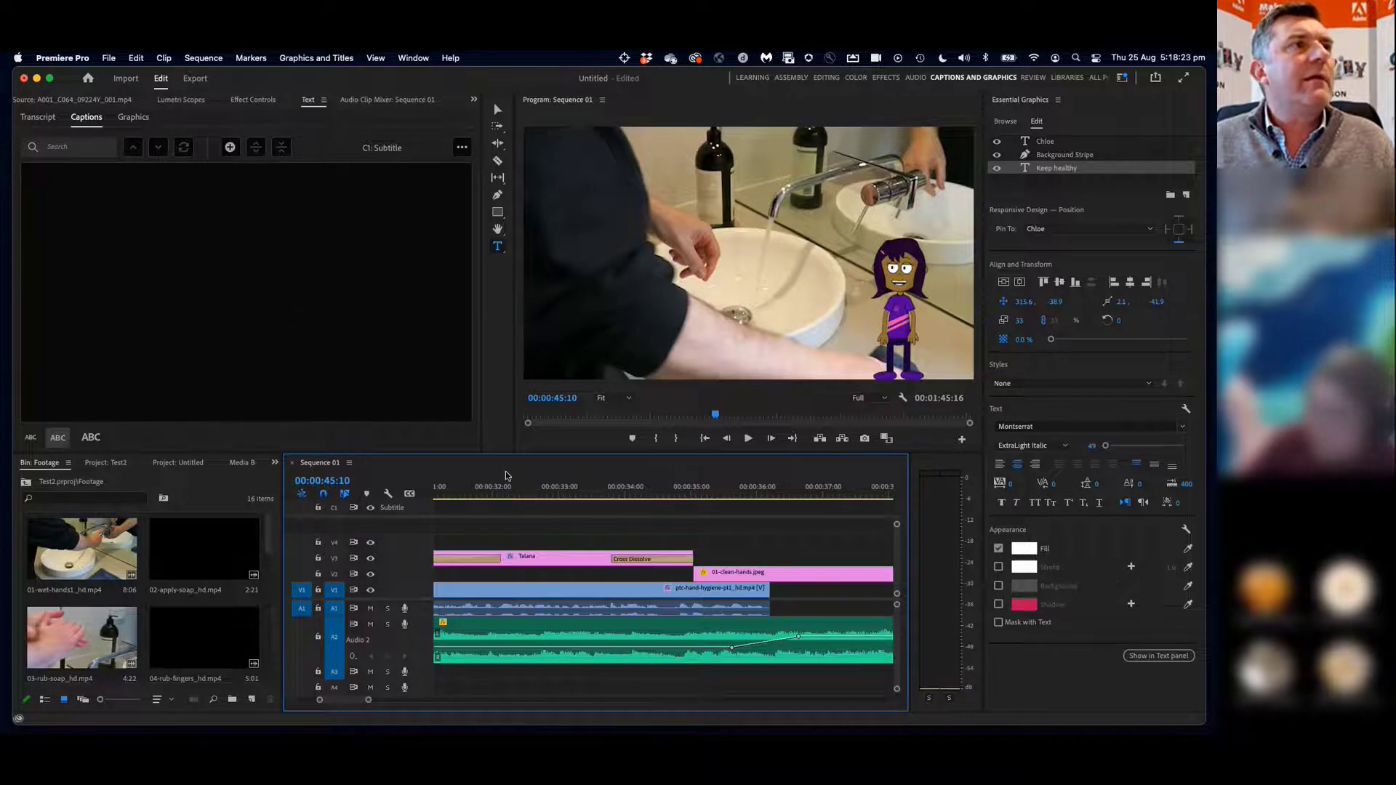
click(522, 496)
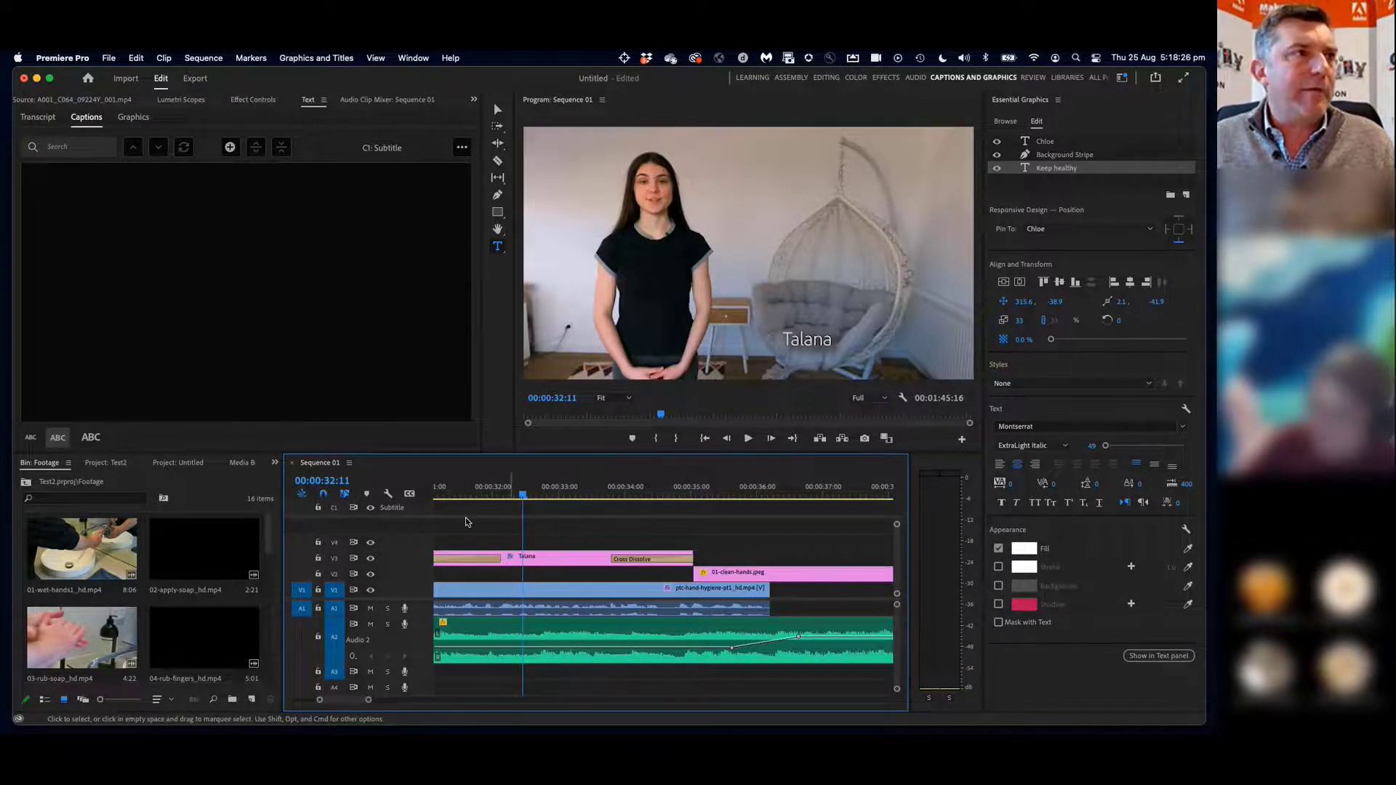
mouse_move(406, 452)
mouse_down()
mouse_move(406, 347)
mouse_move(396, 434)
mouse_up()
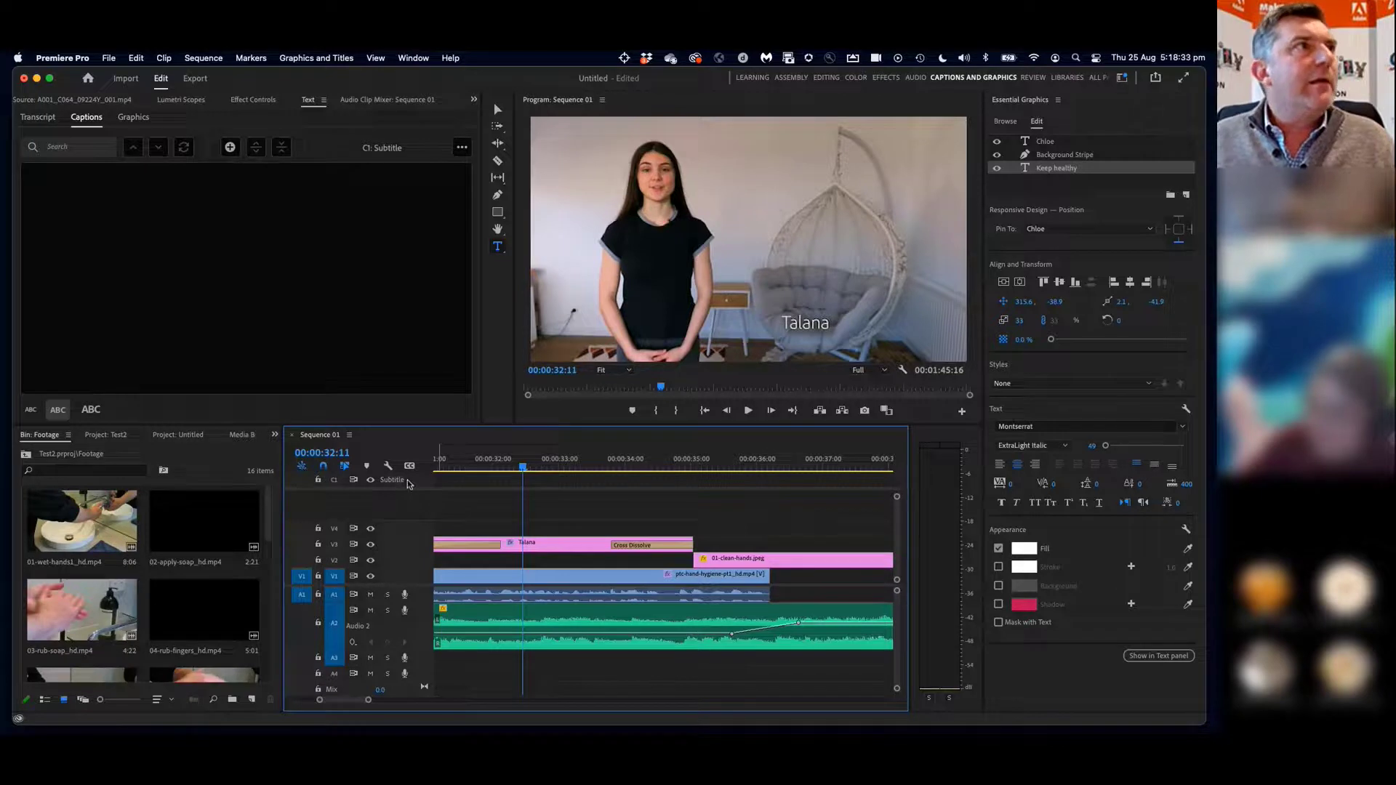
key(super+z)
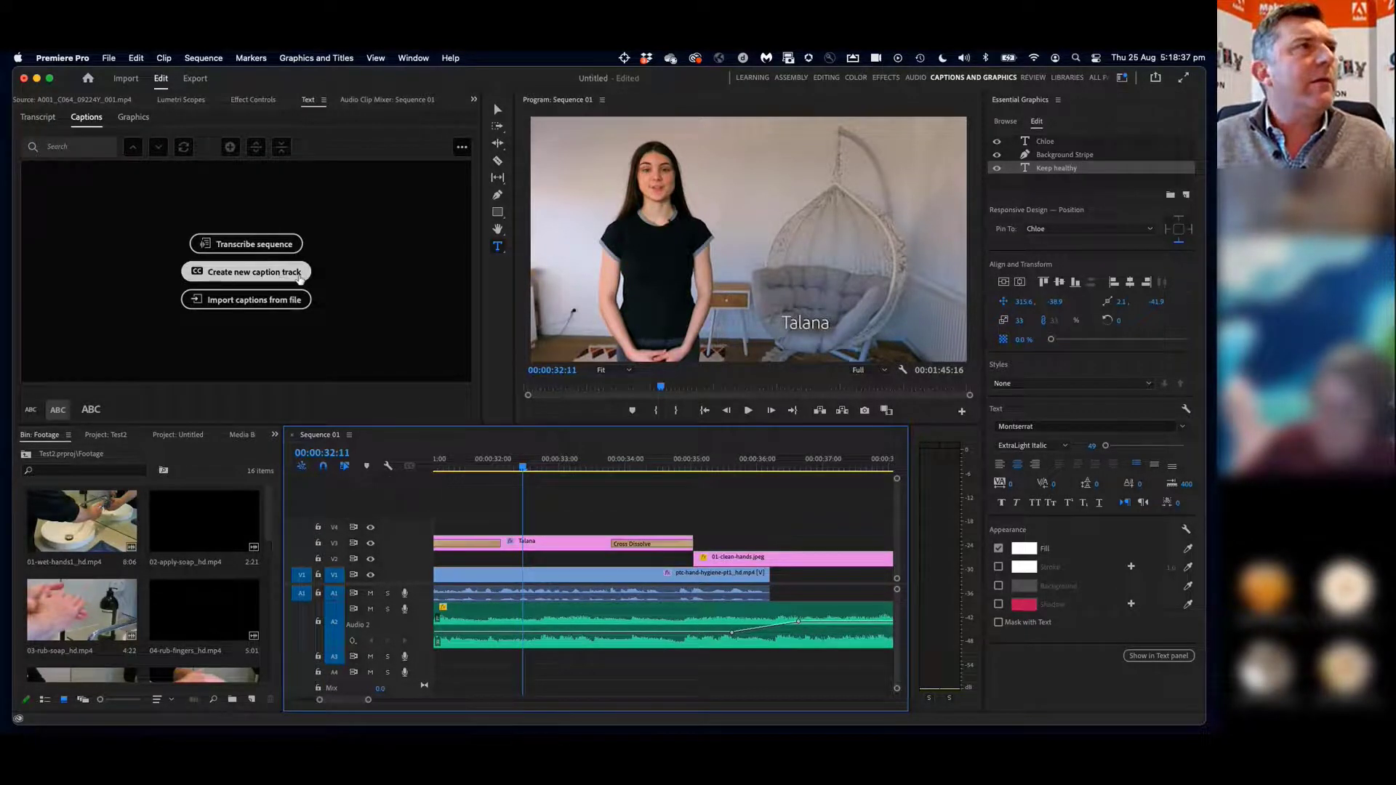
Transcribe Sequence 01's audio into a Speaker 1 / Speaker 2 transcript
click(264, 246)
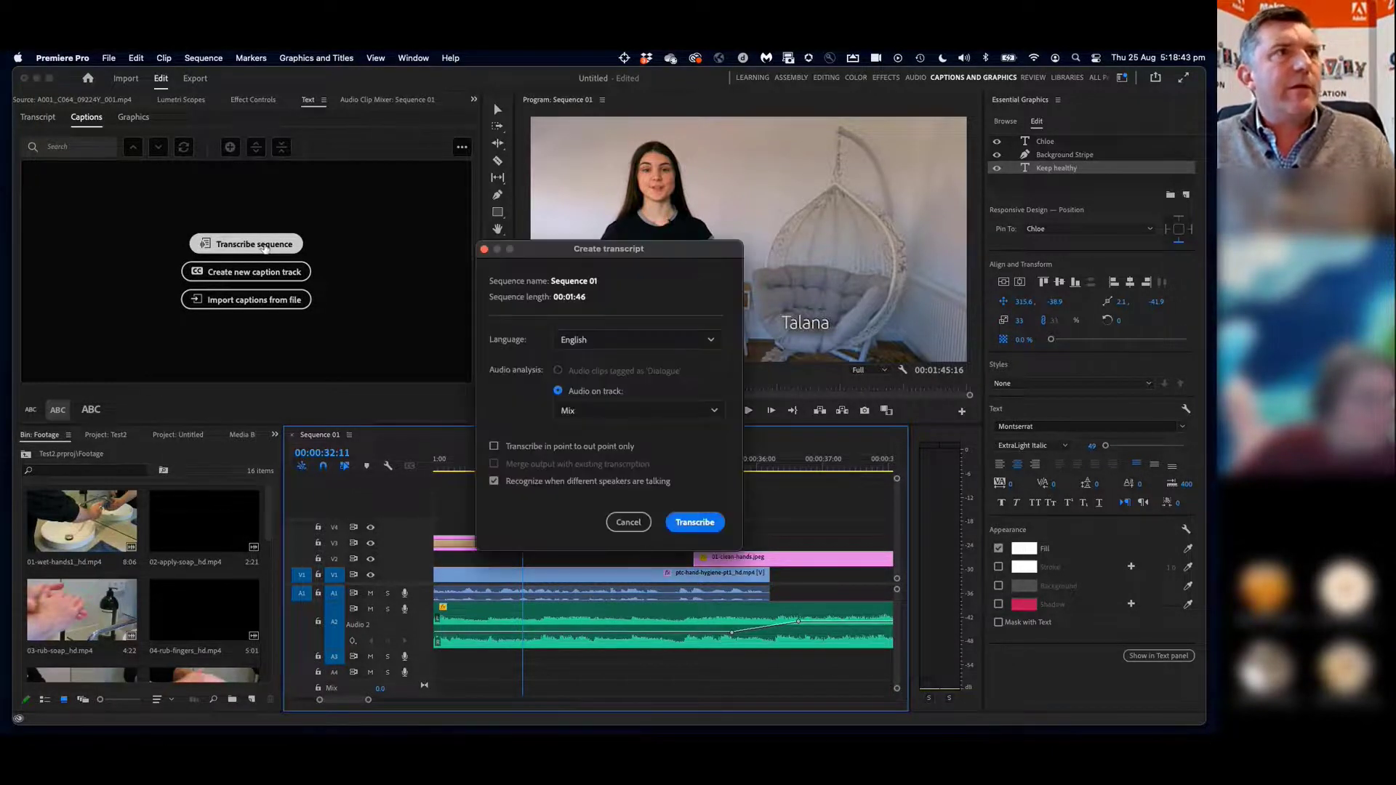
click(689, 523)
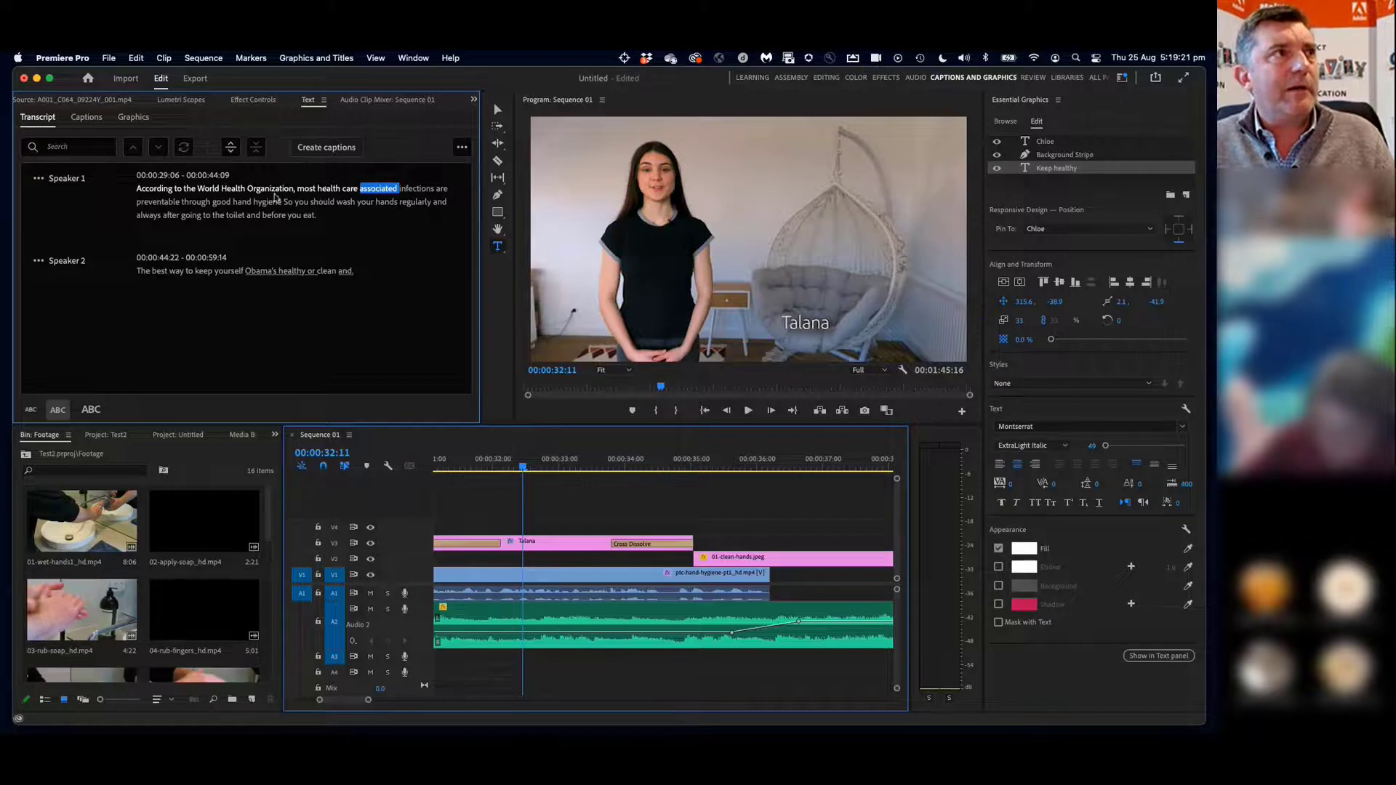
click(315, 149)
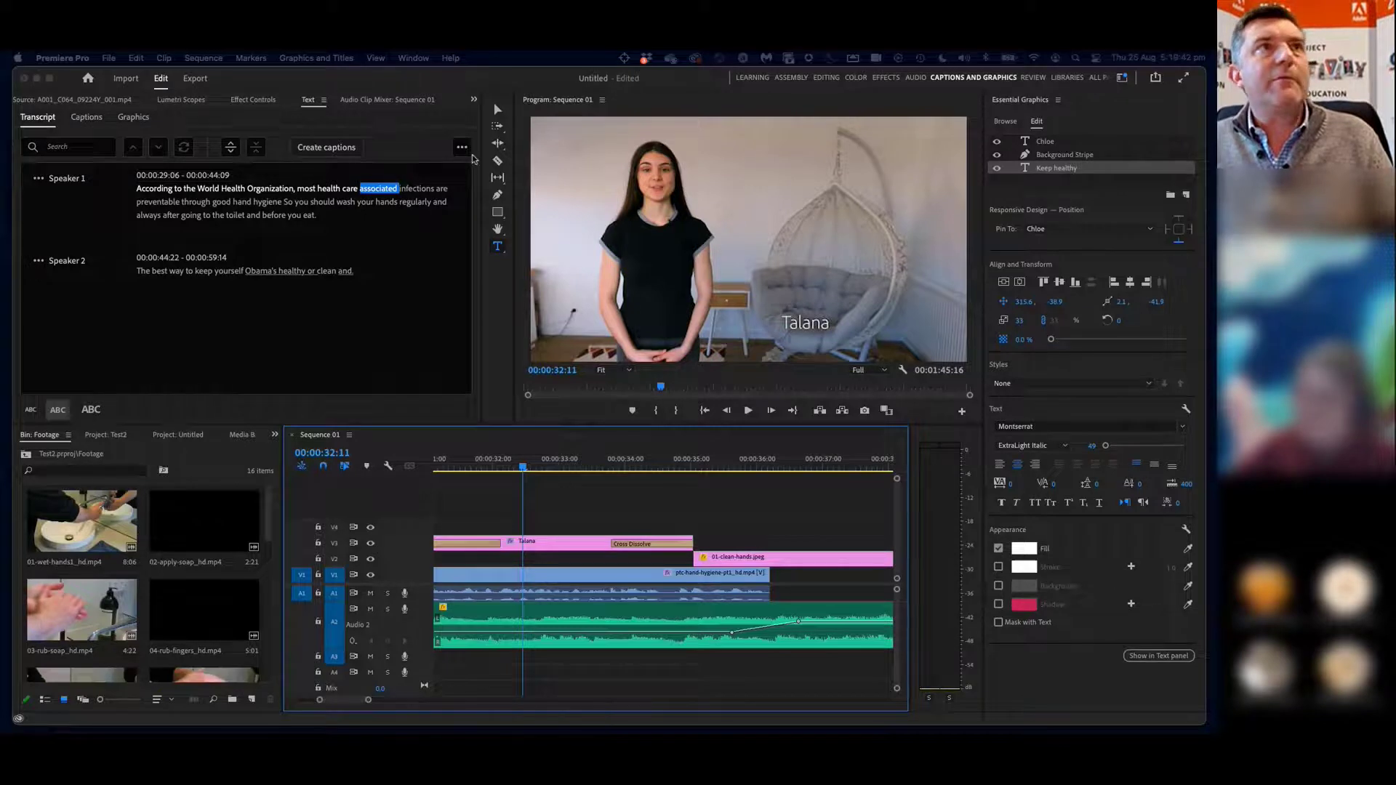
click(692, 83)
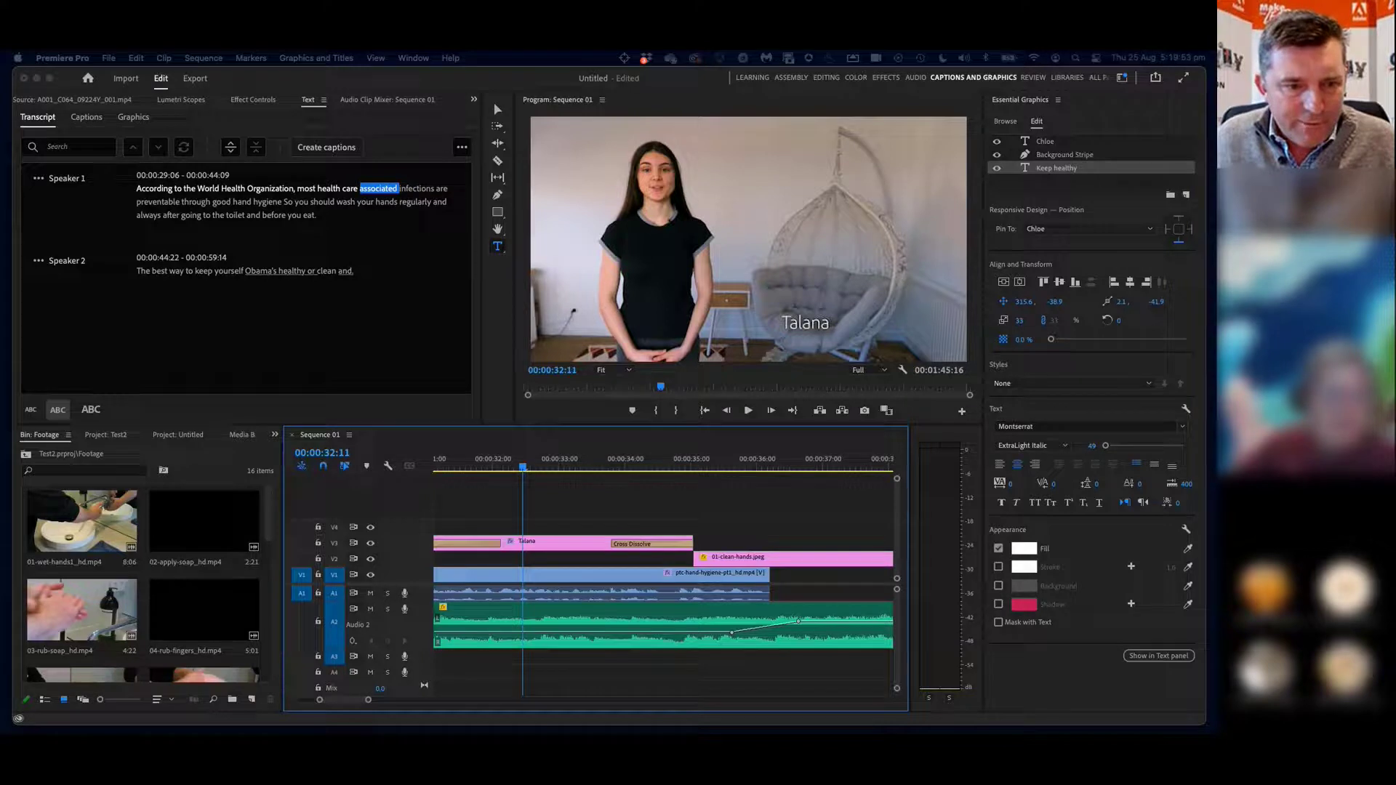
Create subtitle captions from the transcript and play them from 00:00:29:01
click(326, 147)
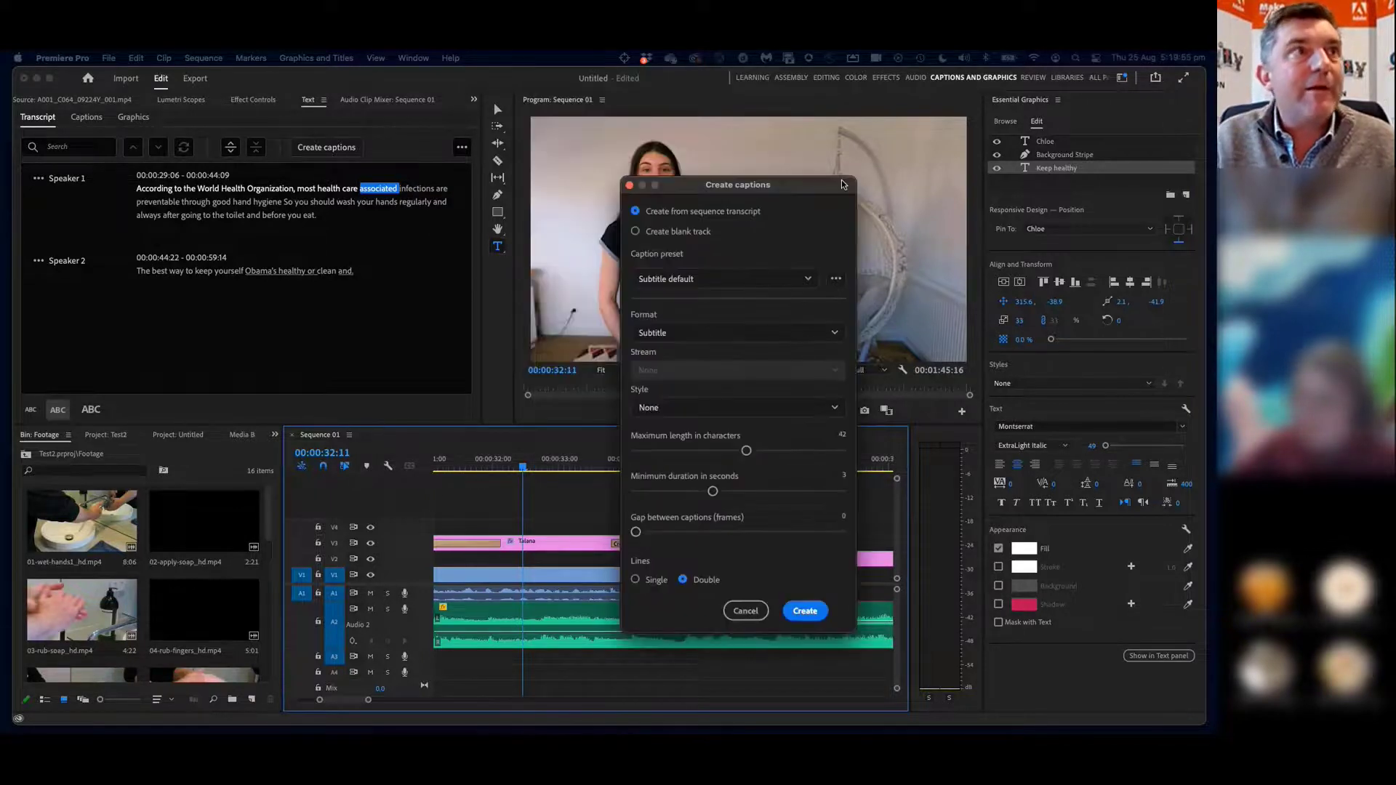
click(802, 612)
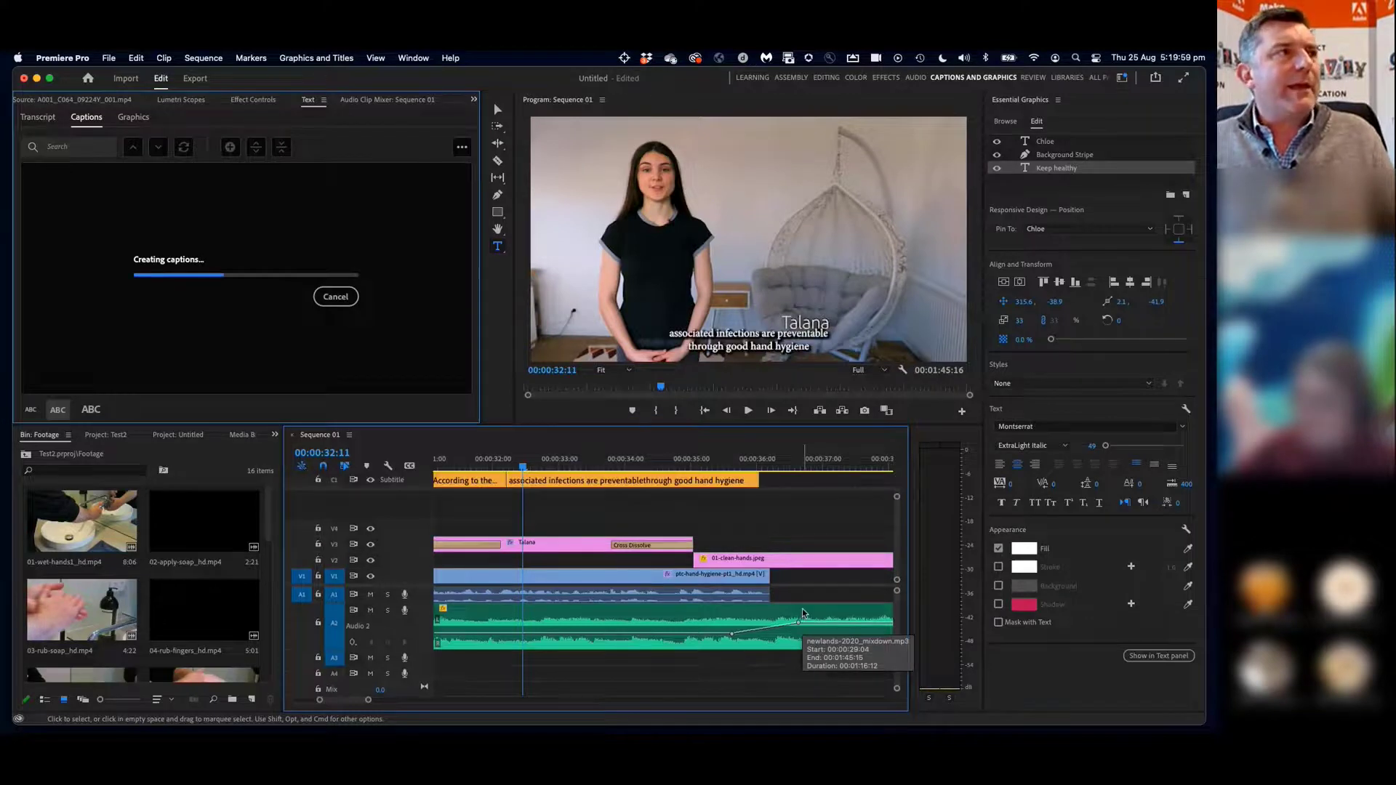
click(511, 466)
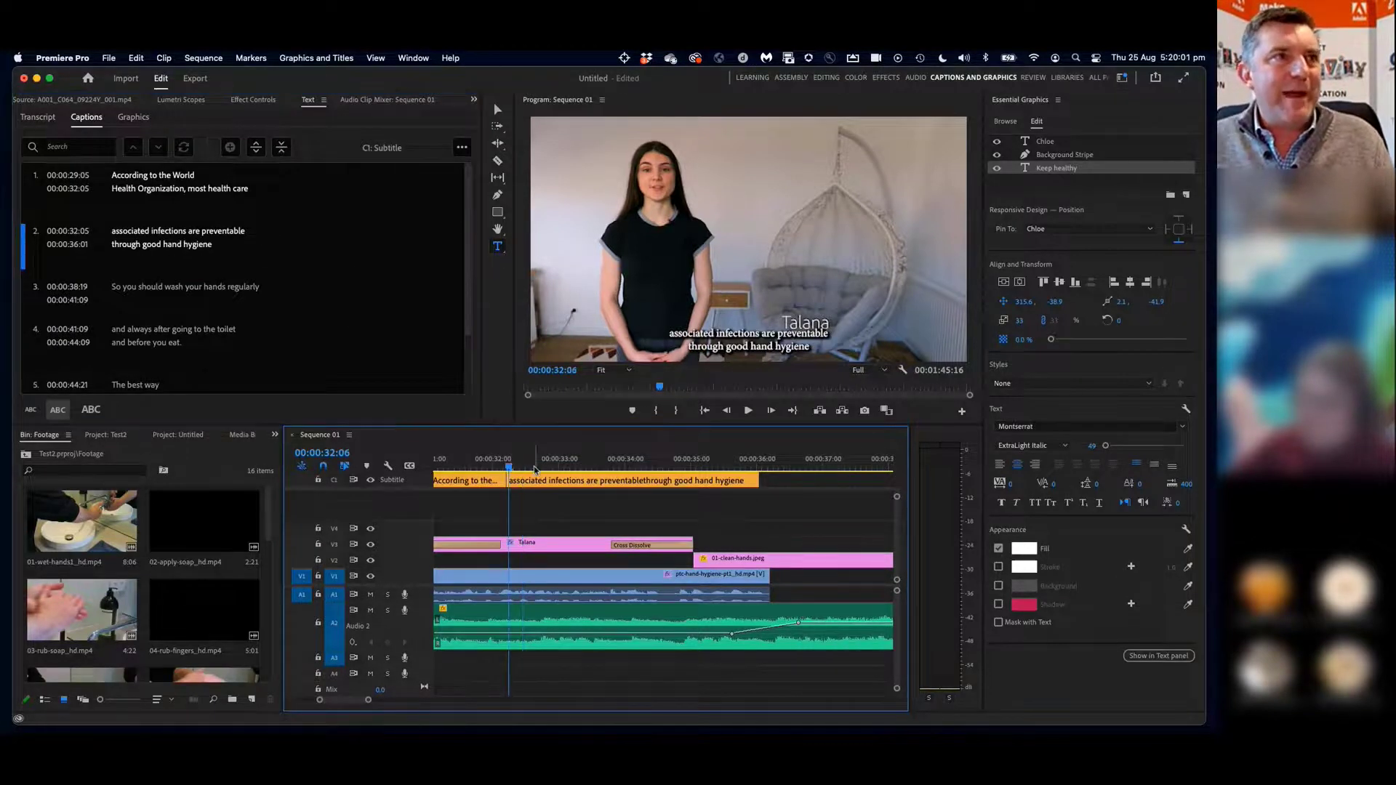
scroll(538, 469, left, 5)
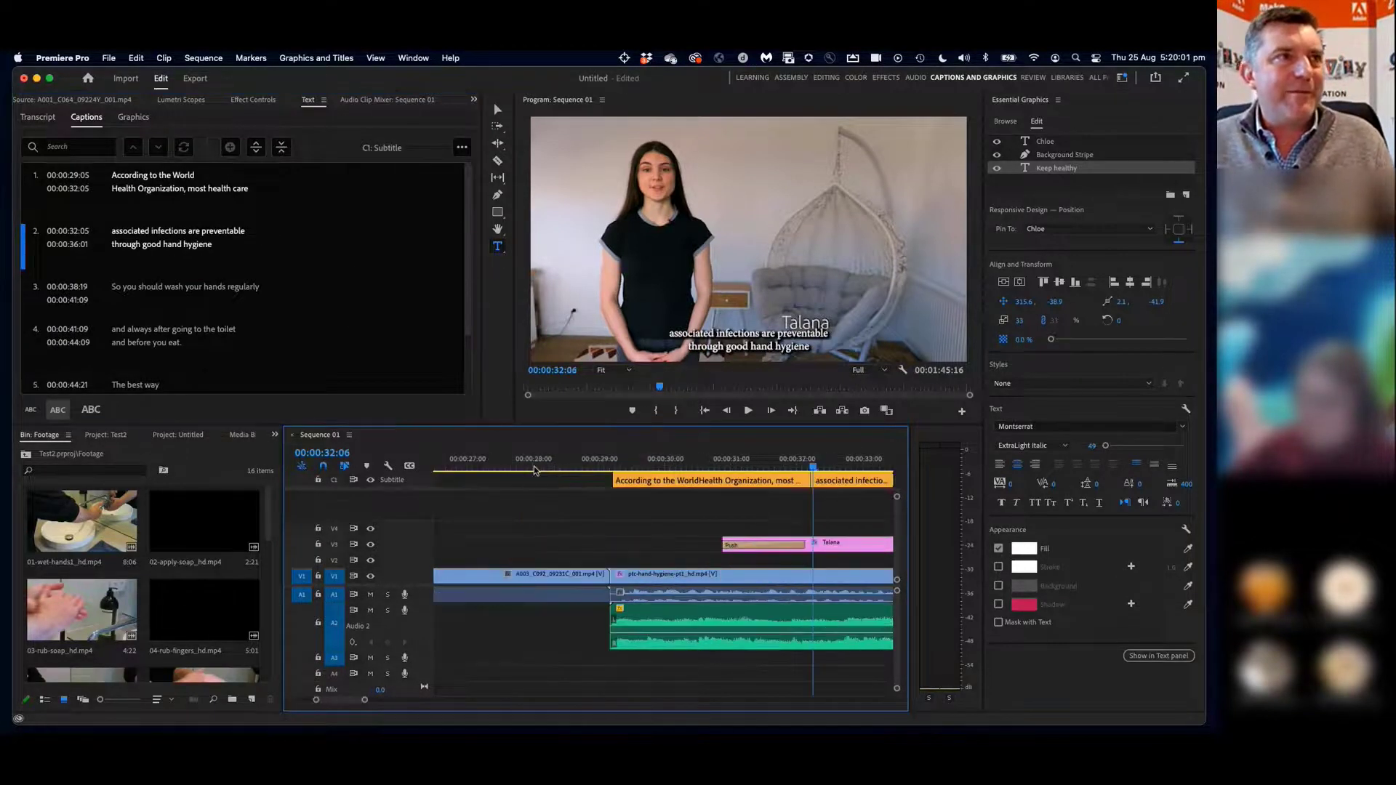
click(603, 464)
click(747, 411)
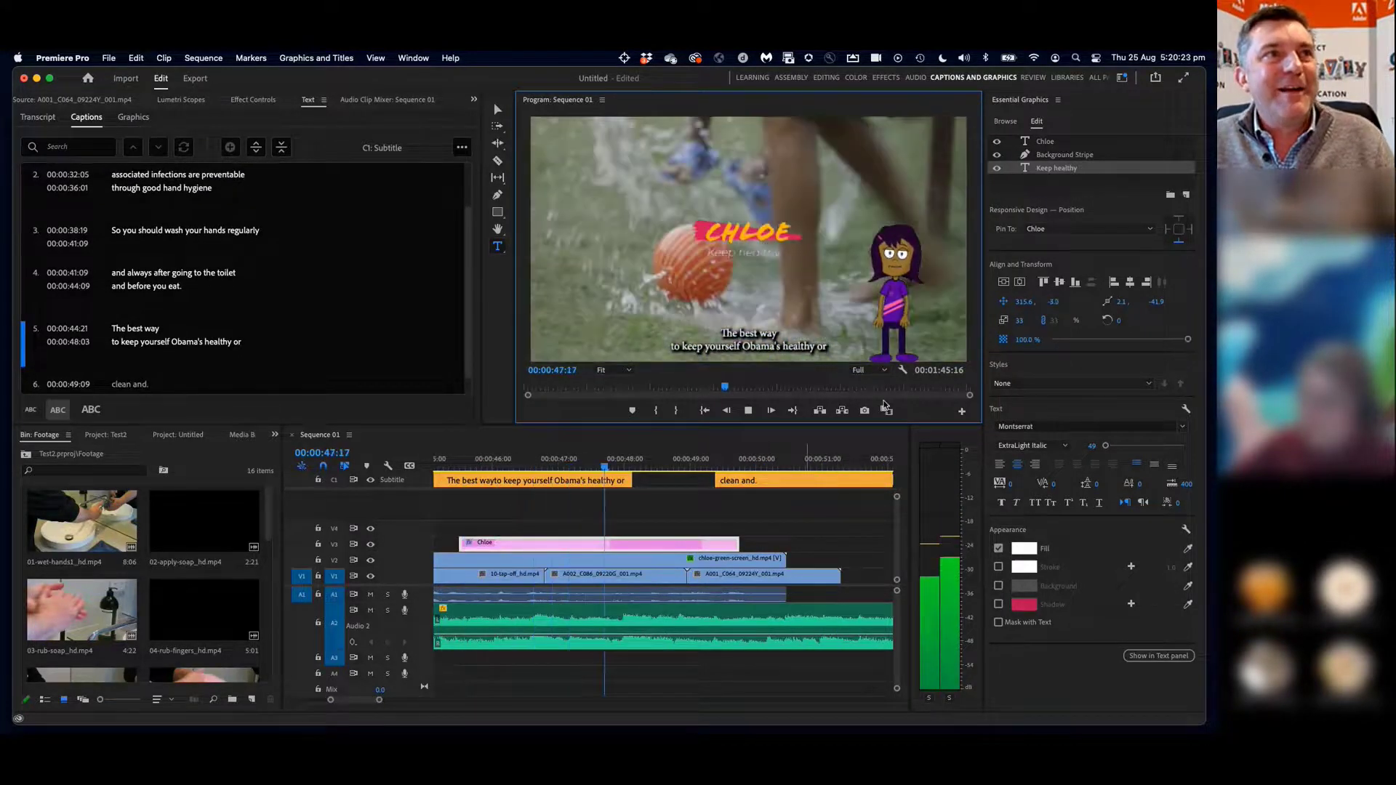
Replace "Obama's" with "and others" in the caption at 00:00:46:17
drag(666, 469, 538, 463)
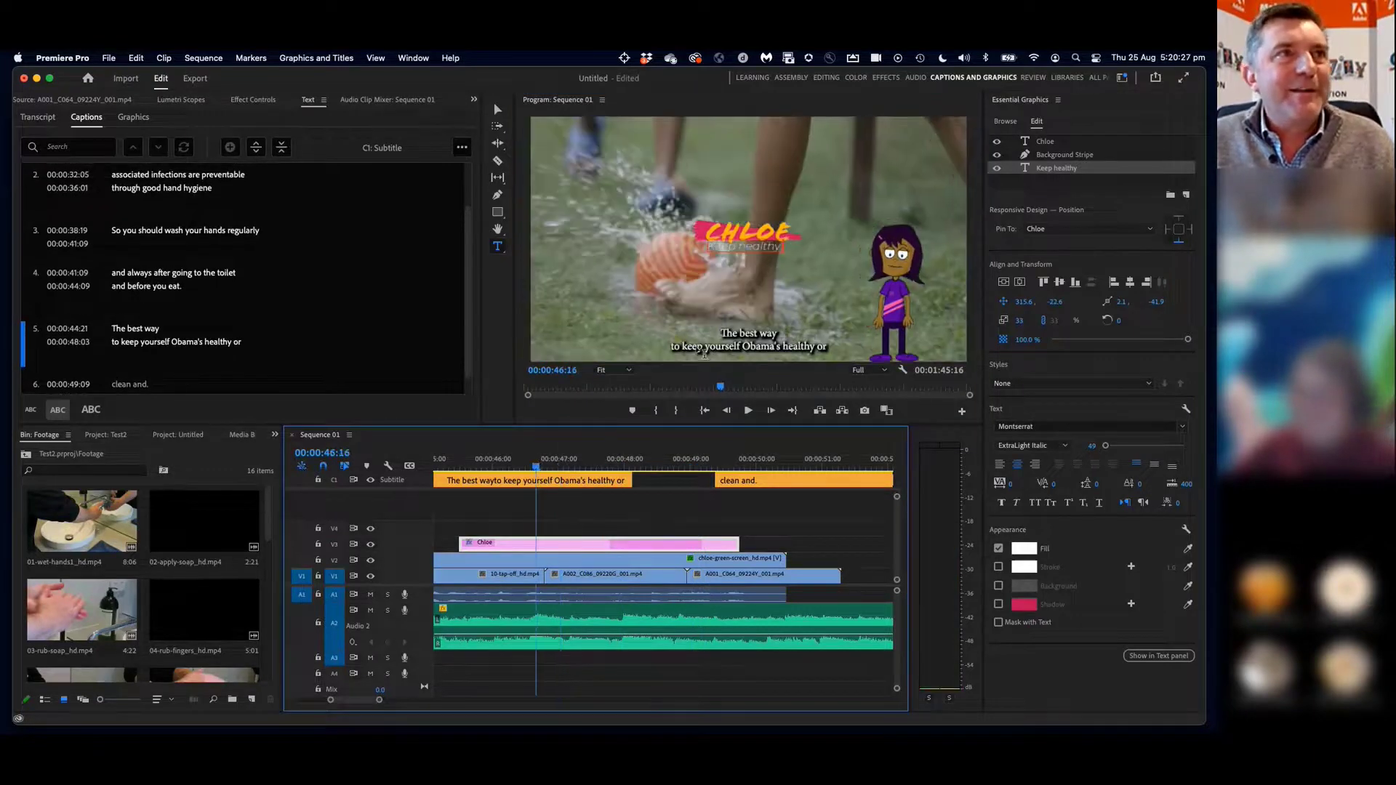
click(752, 345)
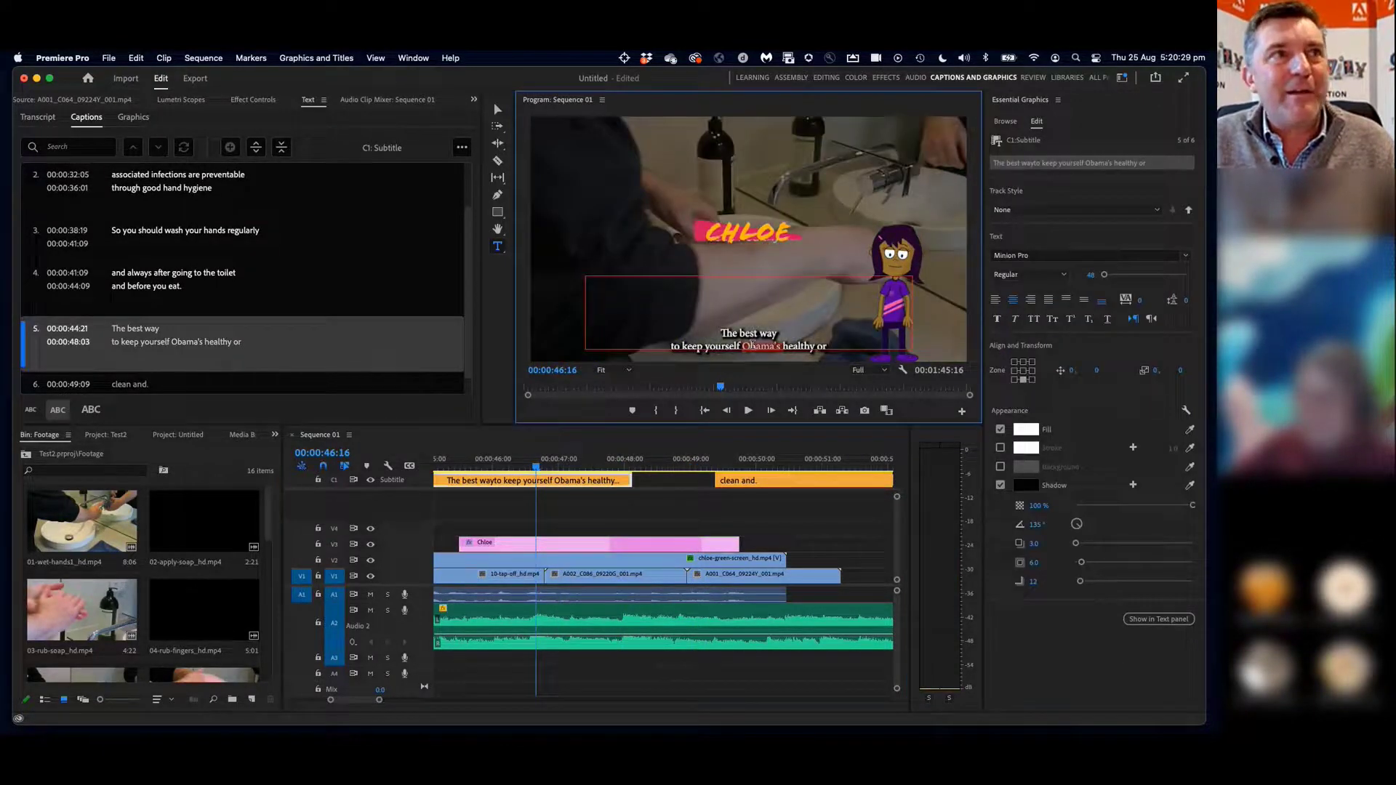
text(and othe)
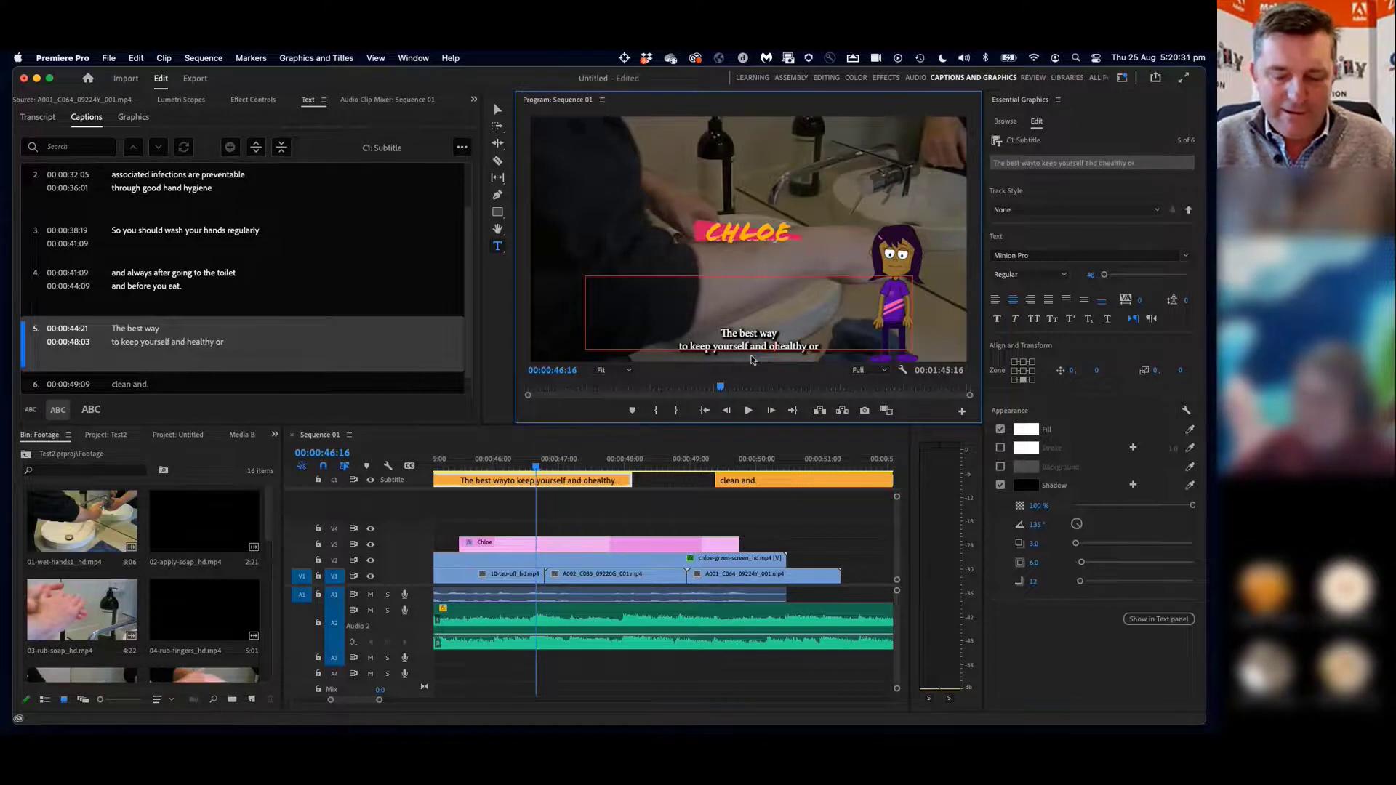
text(r)
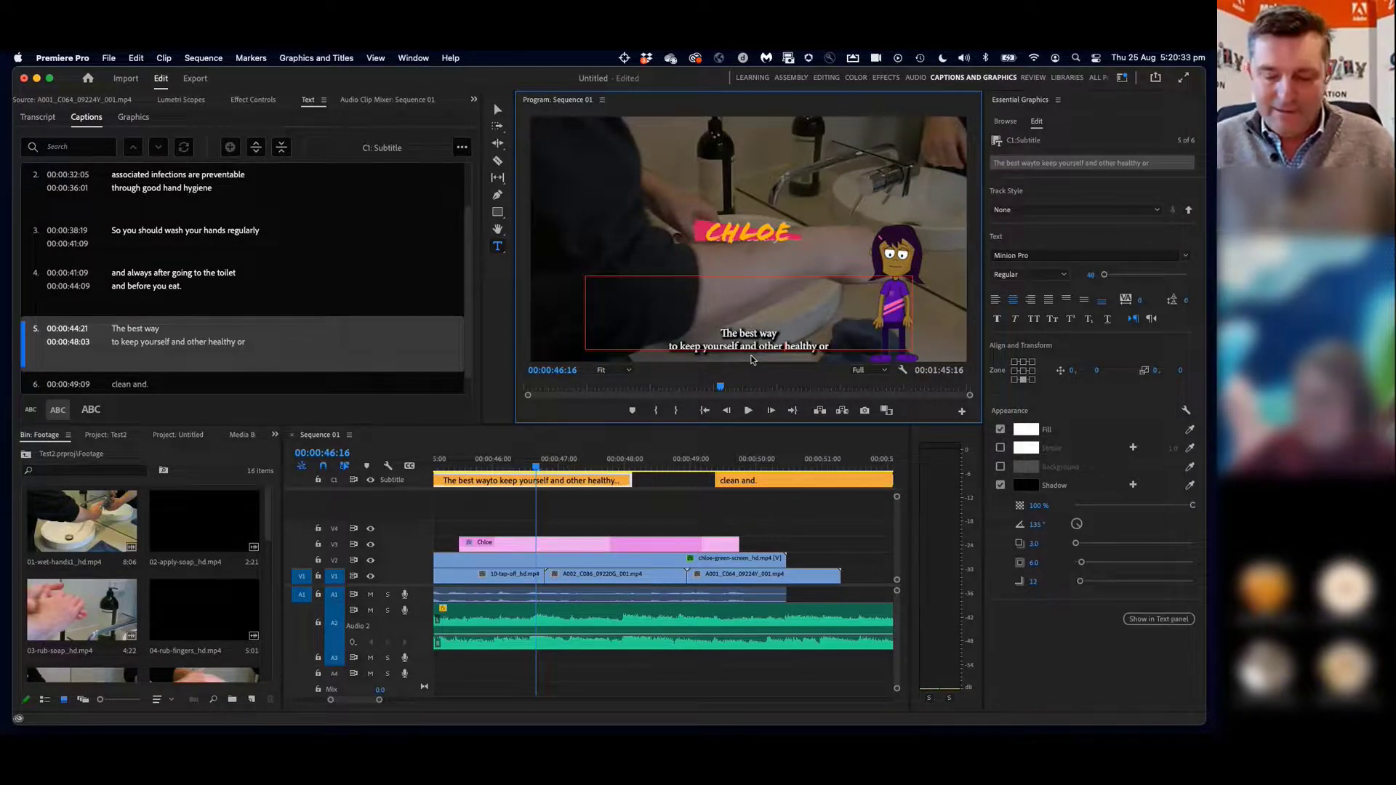
key(Left)
text(s)
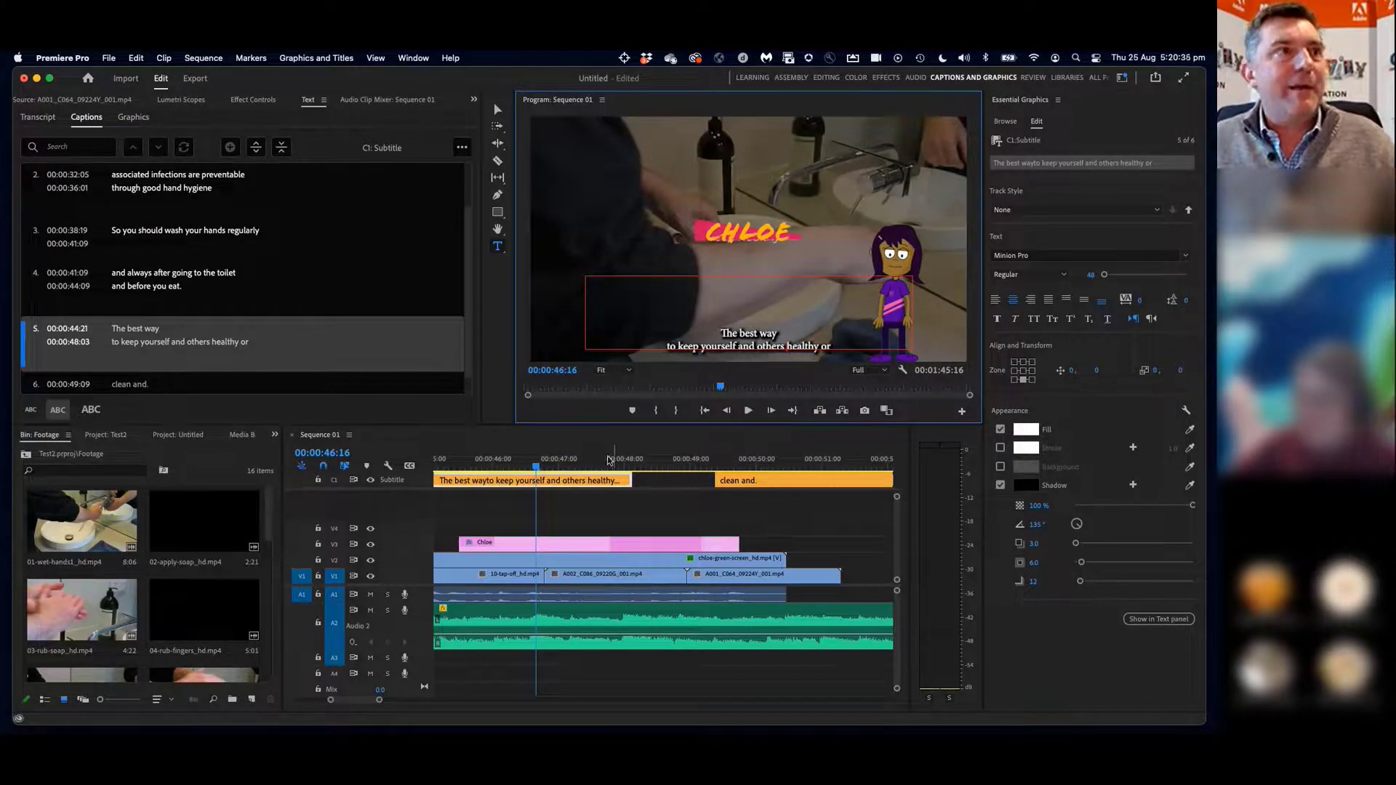
Replay the corrected caption, then return to the start of the sequence
drag(593, 466, 604, 465)
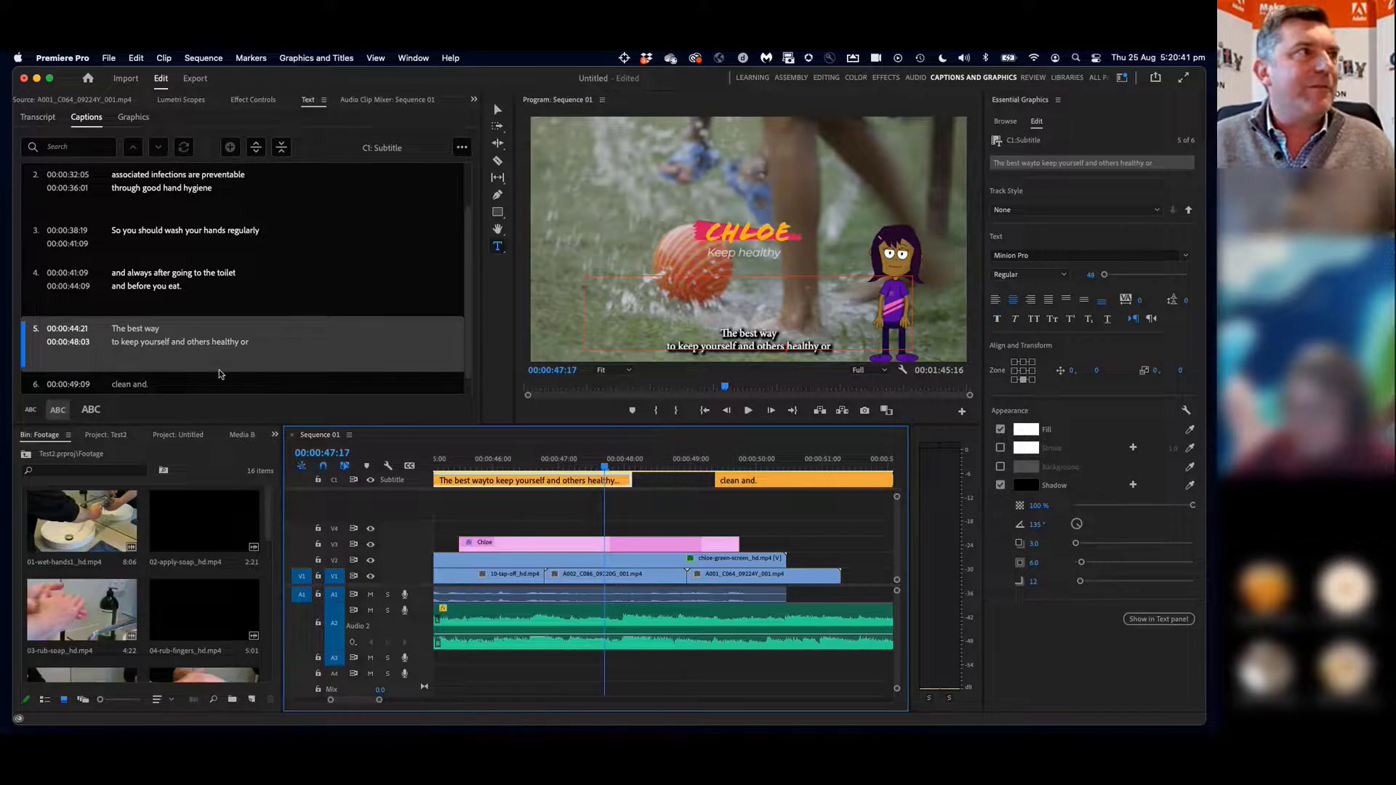
click(514, 464)
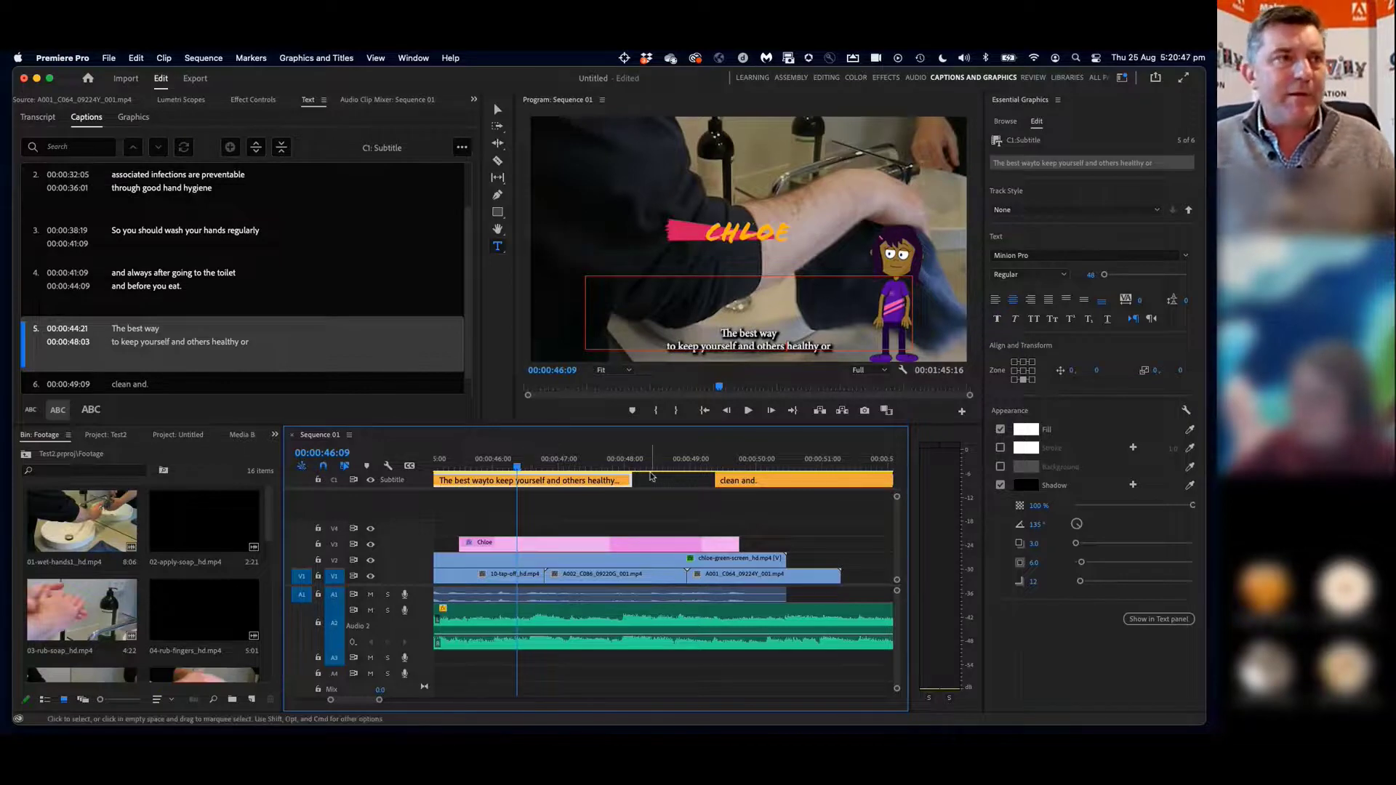
key(space)
scroll(558, 466, up, 5)
scroll(558, 466, up, 5)
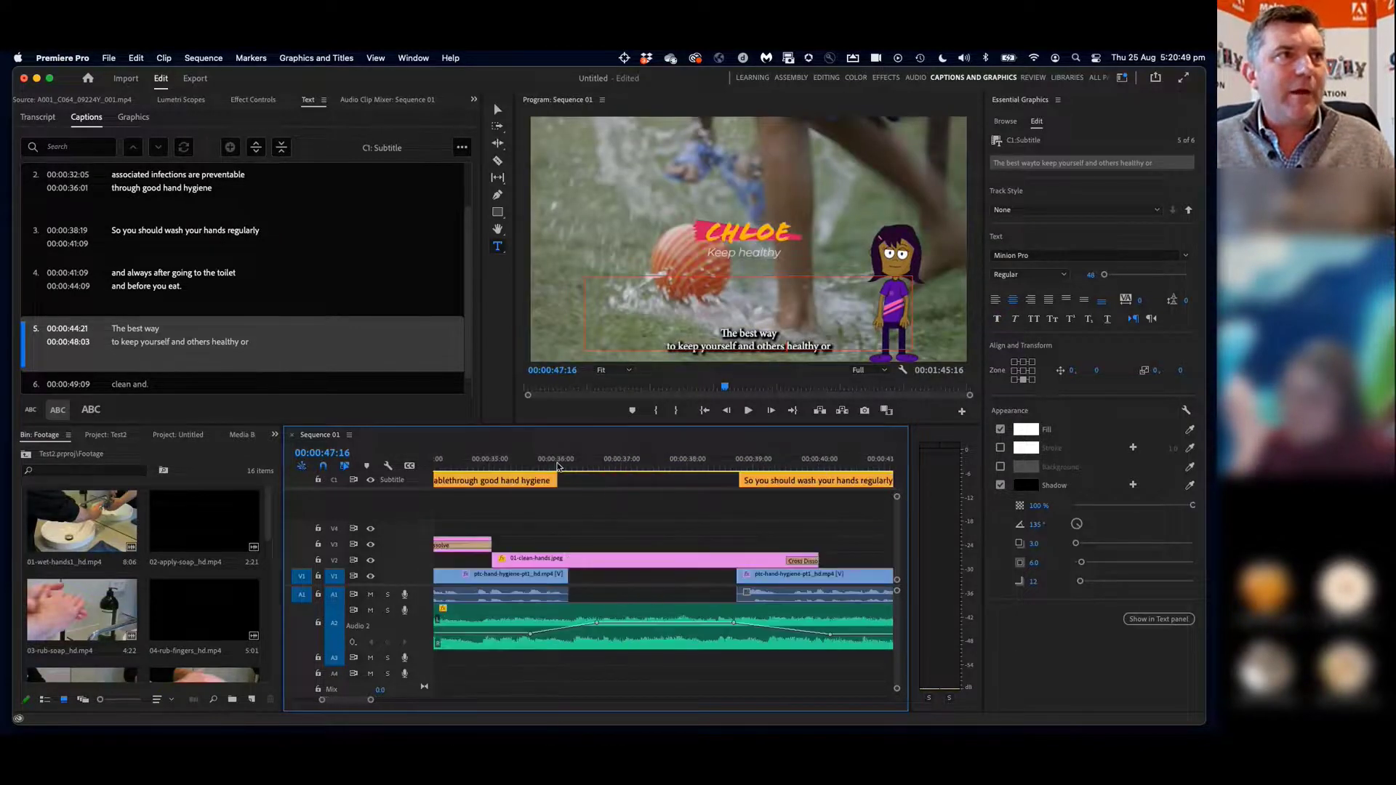
key(Up)
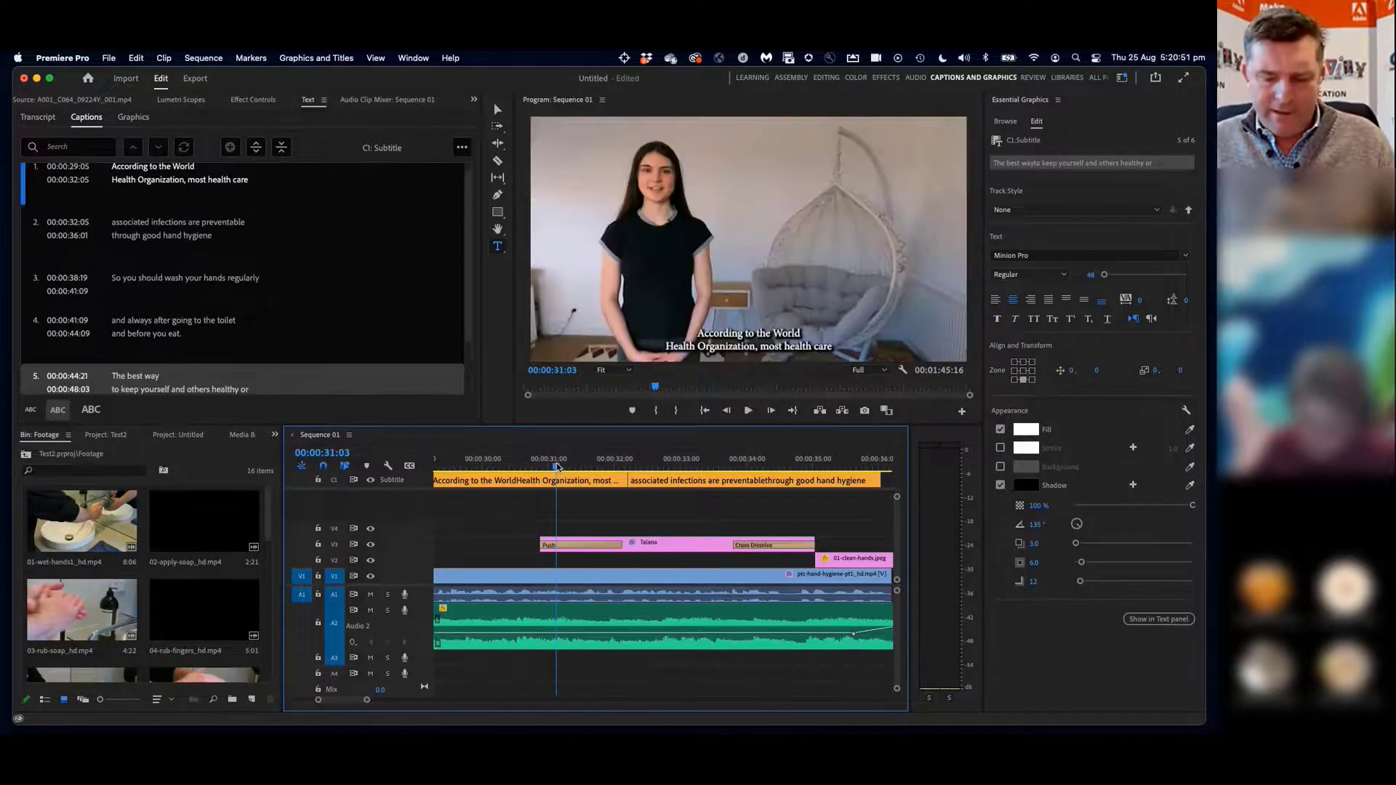
key(Home)
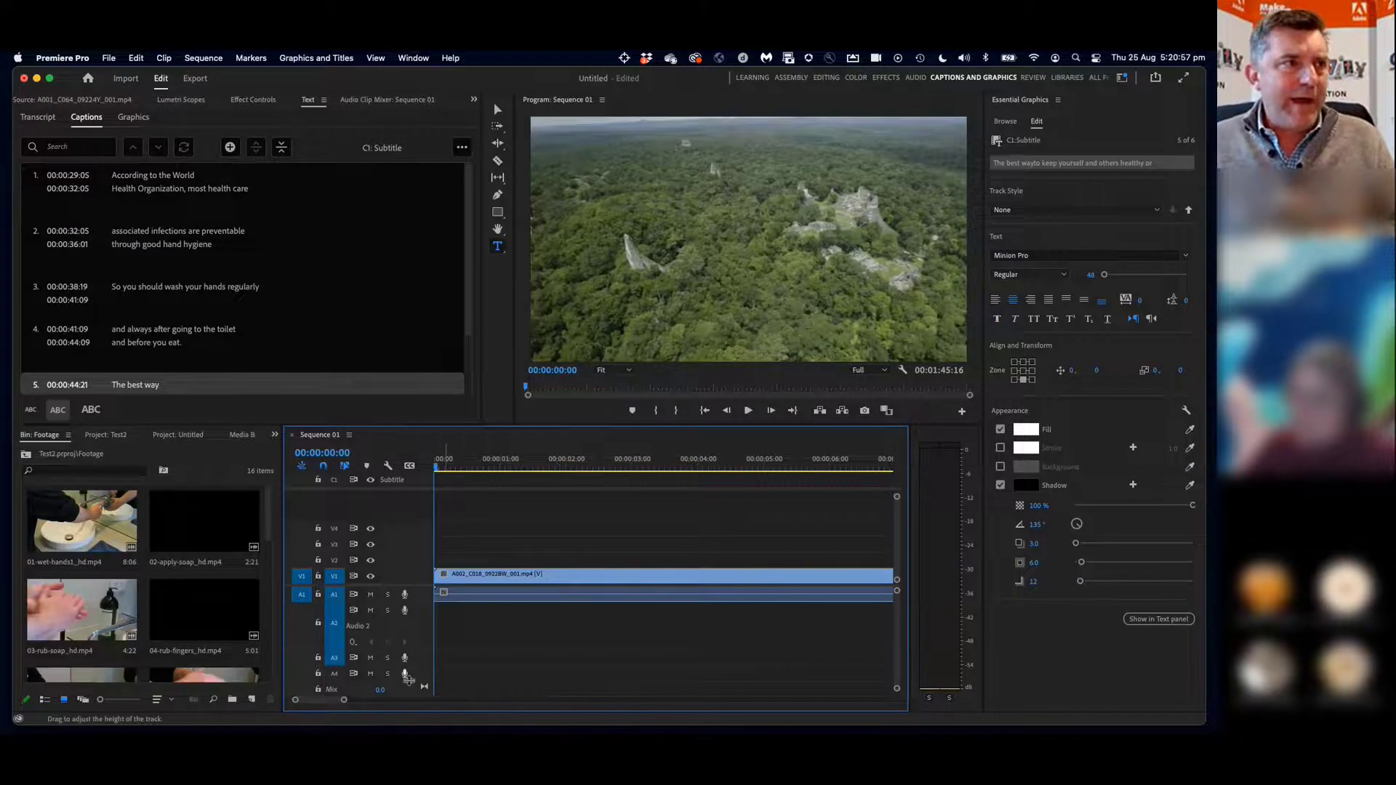
Delete the opening clips at the start of V1 and A1
drag(345, 701, 556, 722)
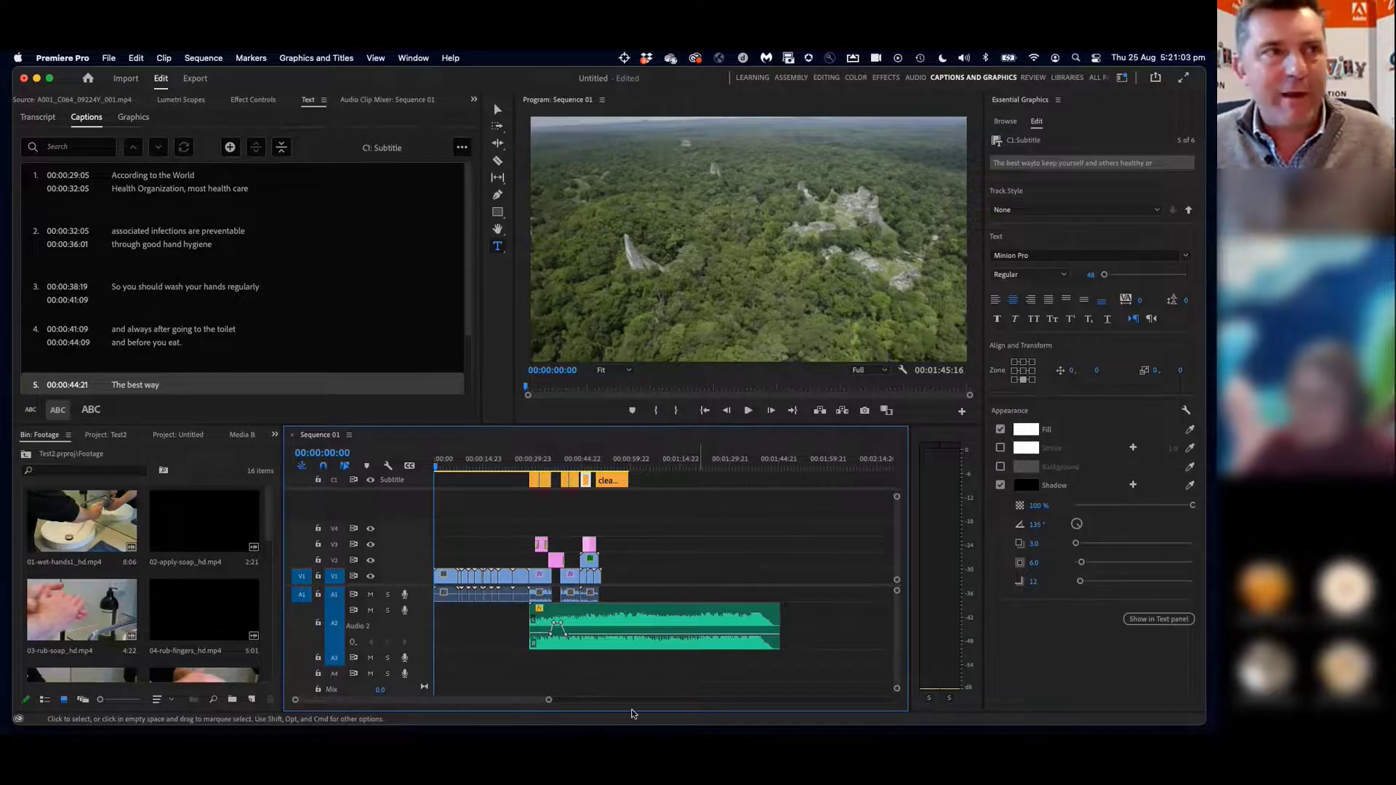
drag(548, 701, 616, 700)
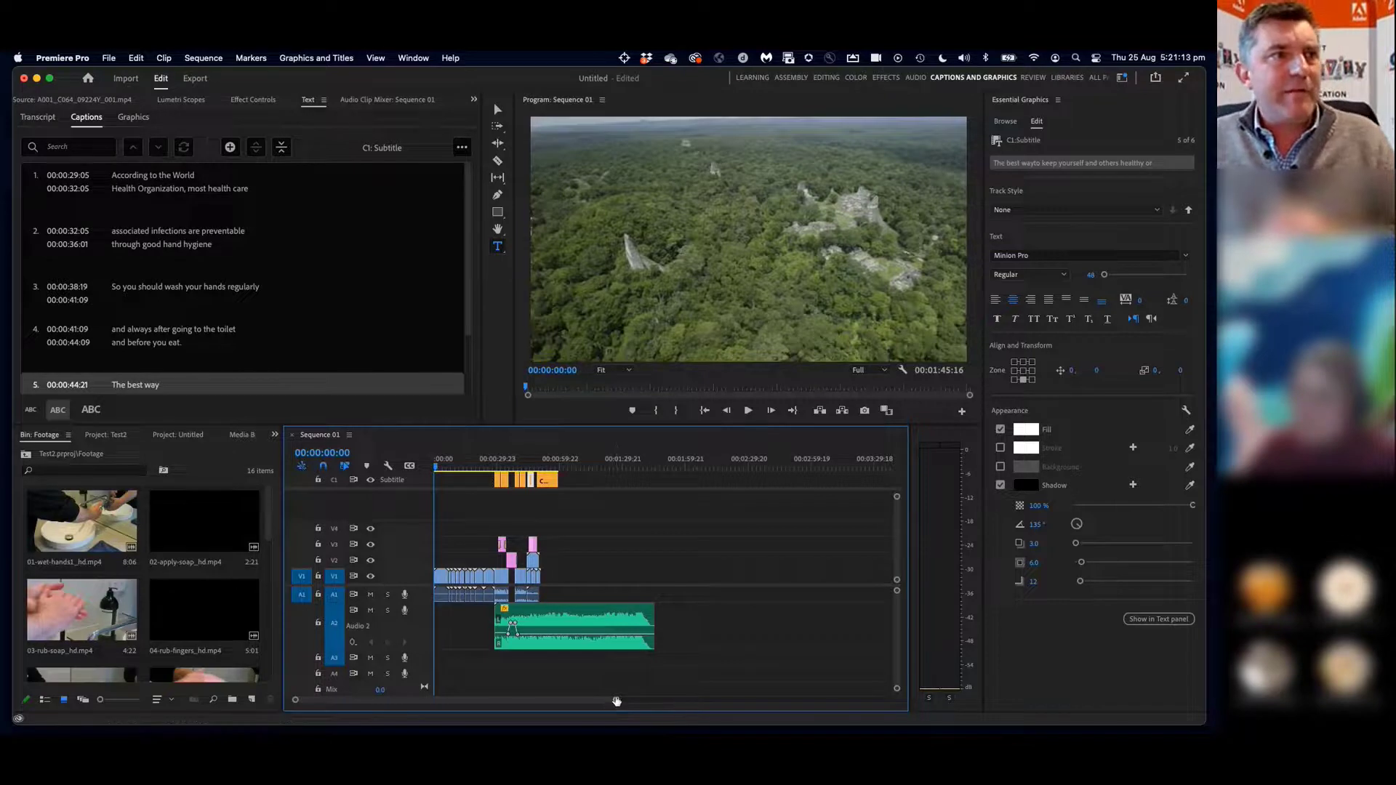
drag(615, 700, 555, 701)
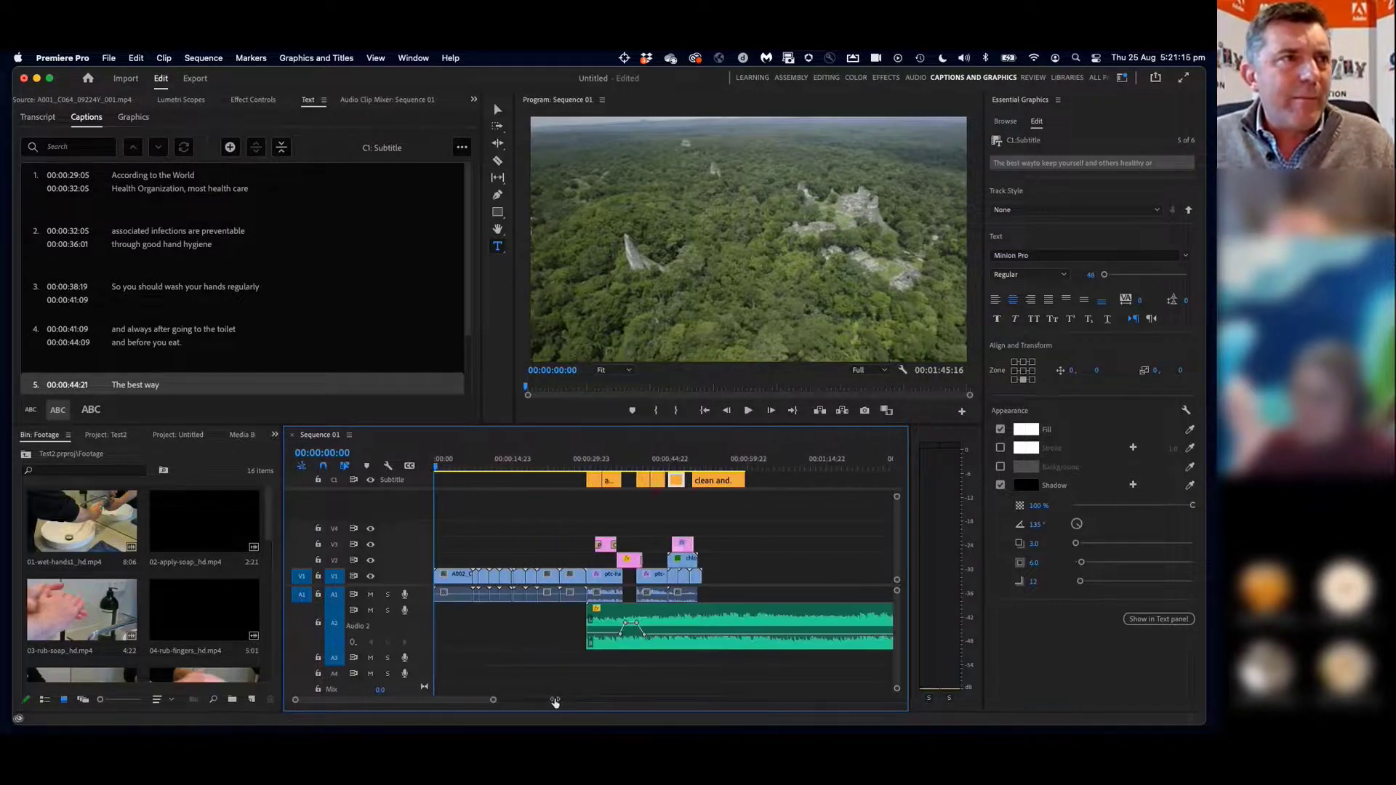
key(v)
click(571, 596)
drag(571, 618, 429, 539)
key(Delete)
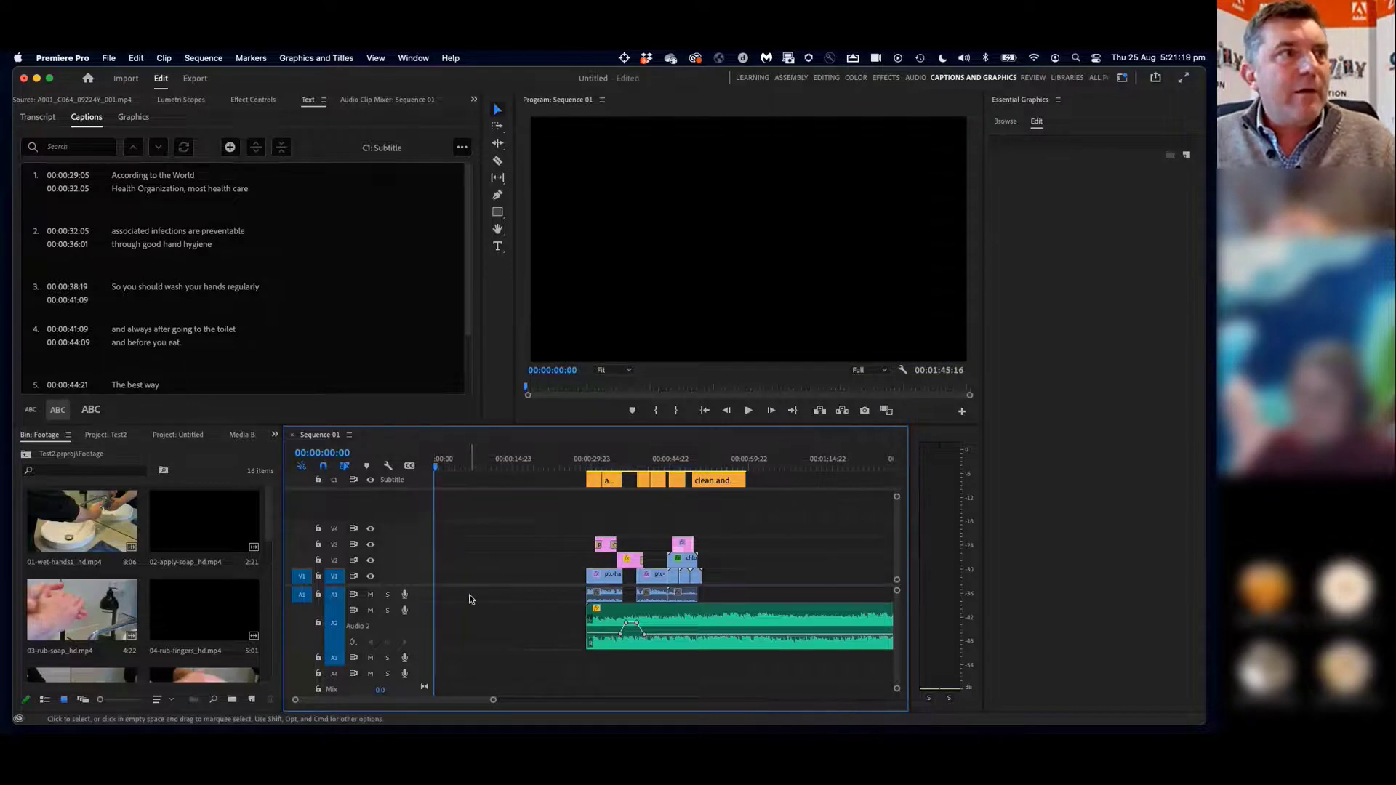
Ripple Delete the empty gap so the clips start at zero
right_click(529, 579)
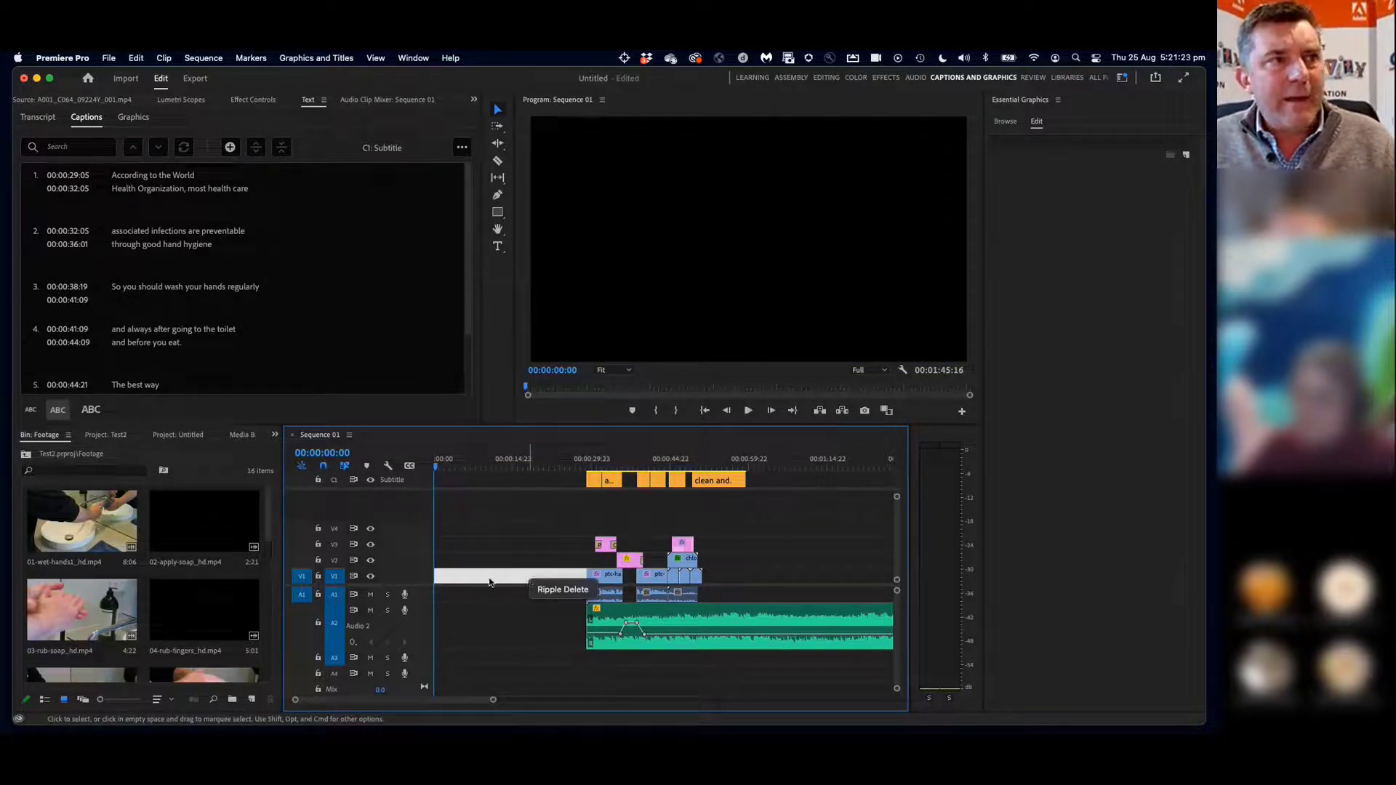
click(547, 591)
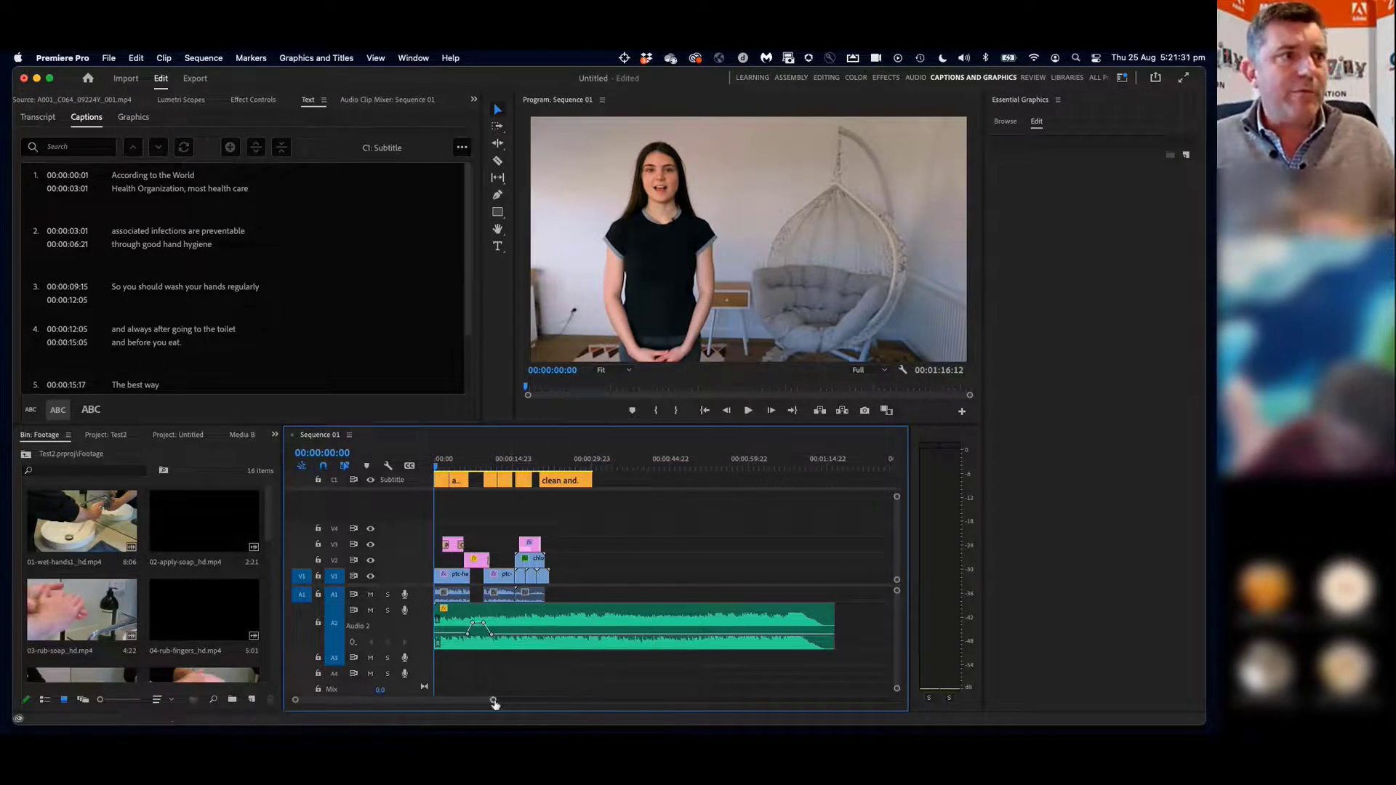
drag(493, 699, 492, 702)
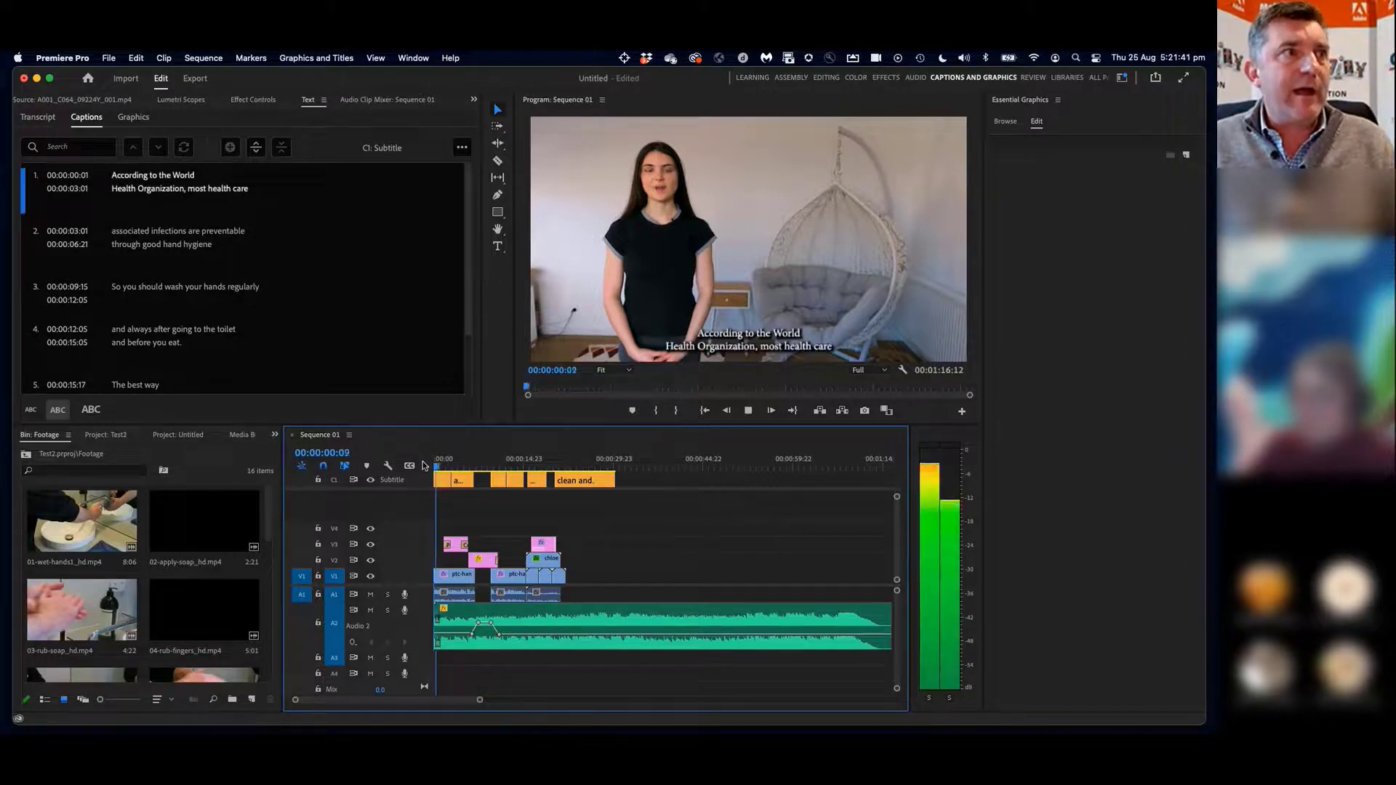
Play through the captions and the ending, then return to the Editing workspace
key(space)
click(595, 461)
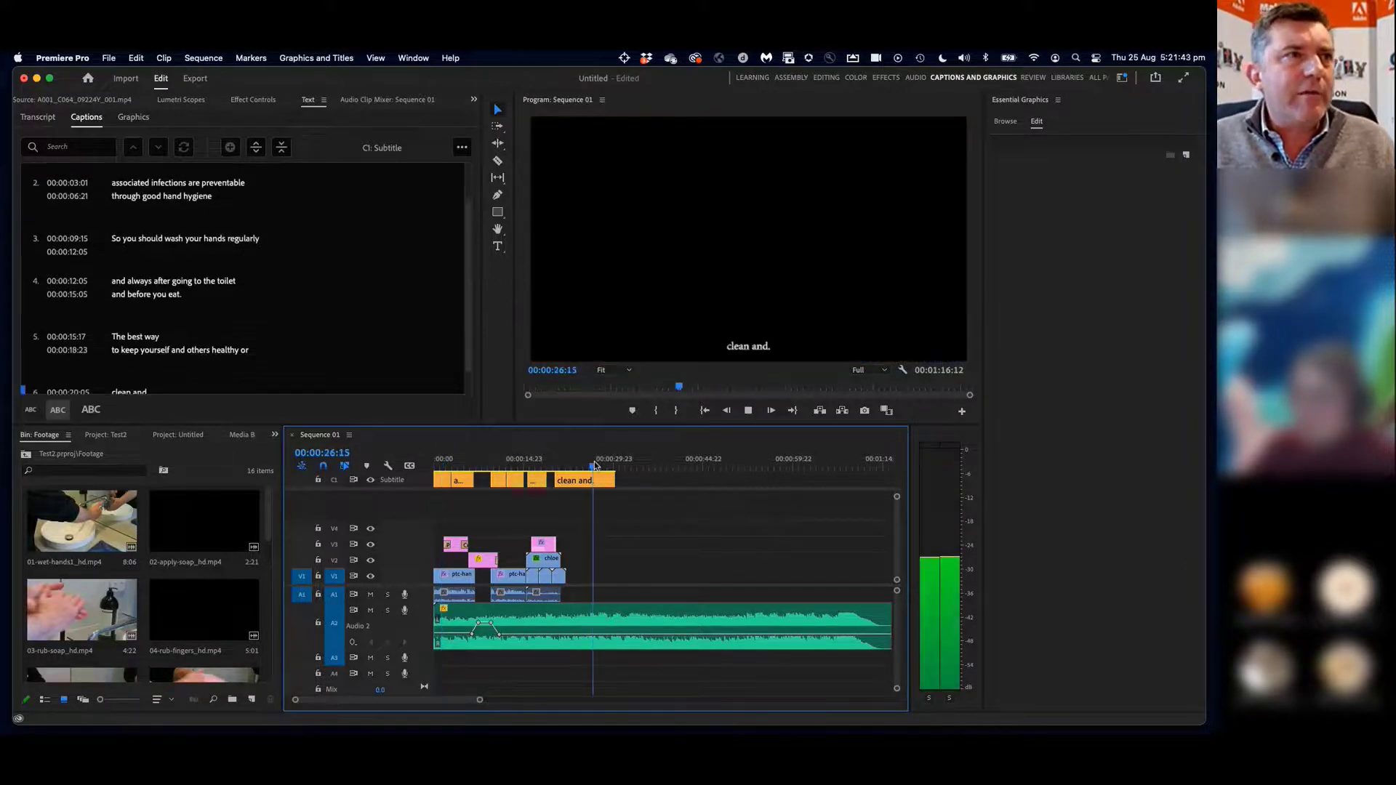
drag(563, 466, 557, 467)
key(space)
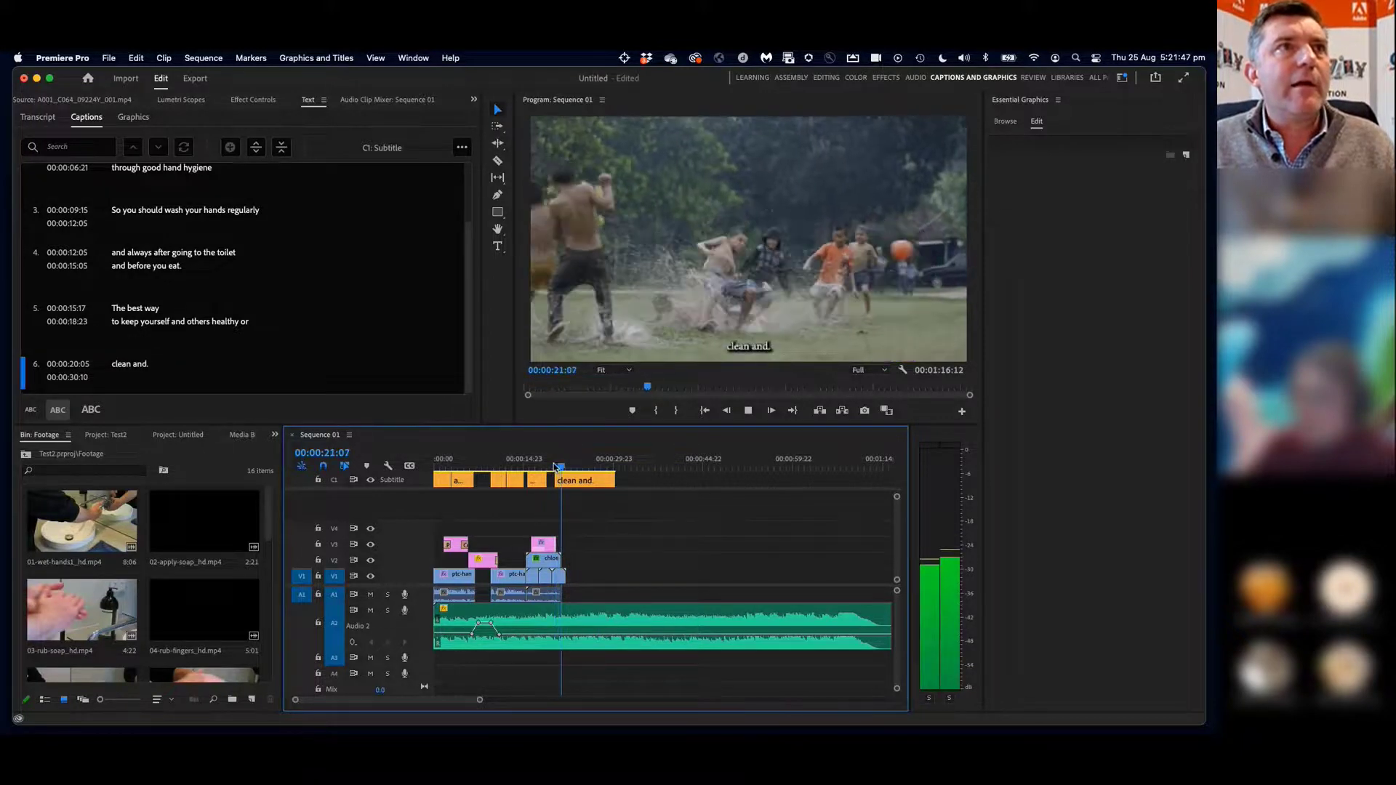
key(space)
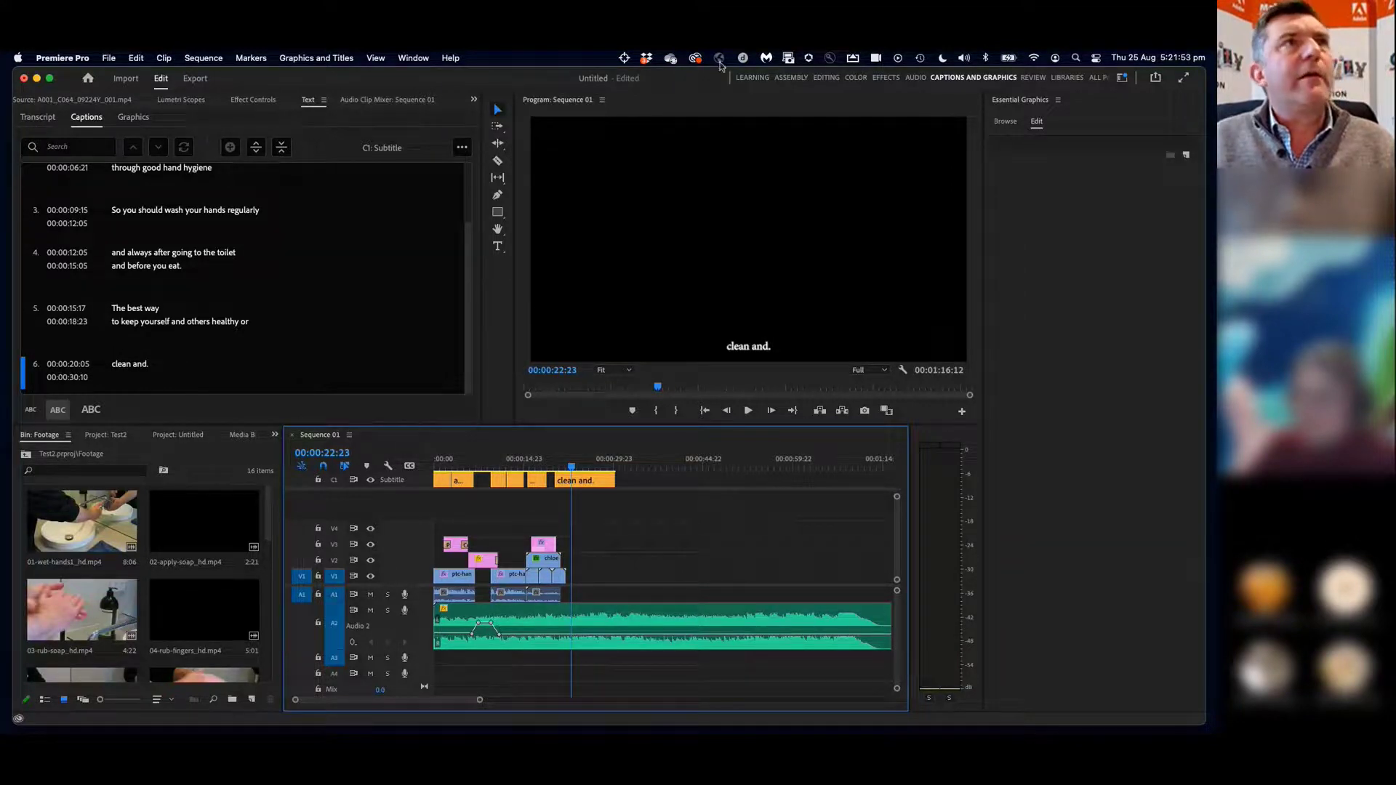
click(827, 78)
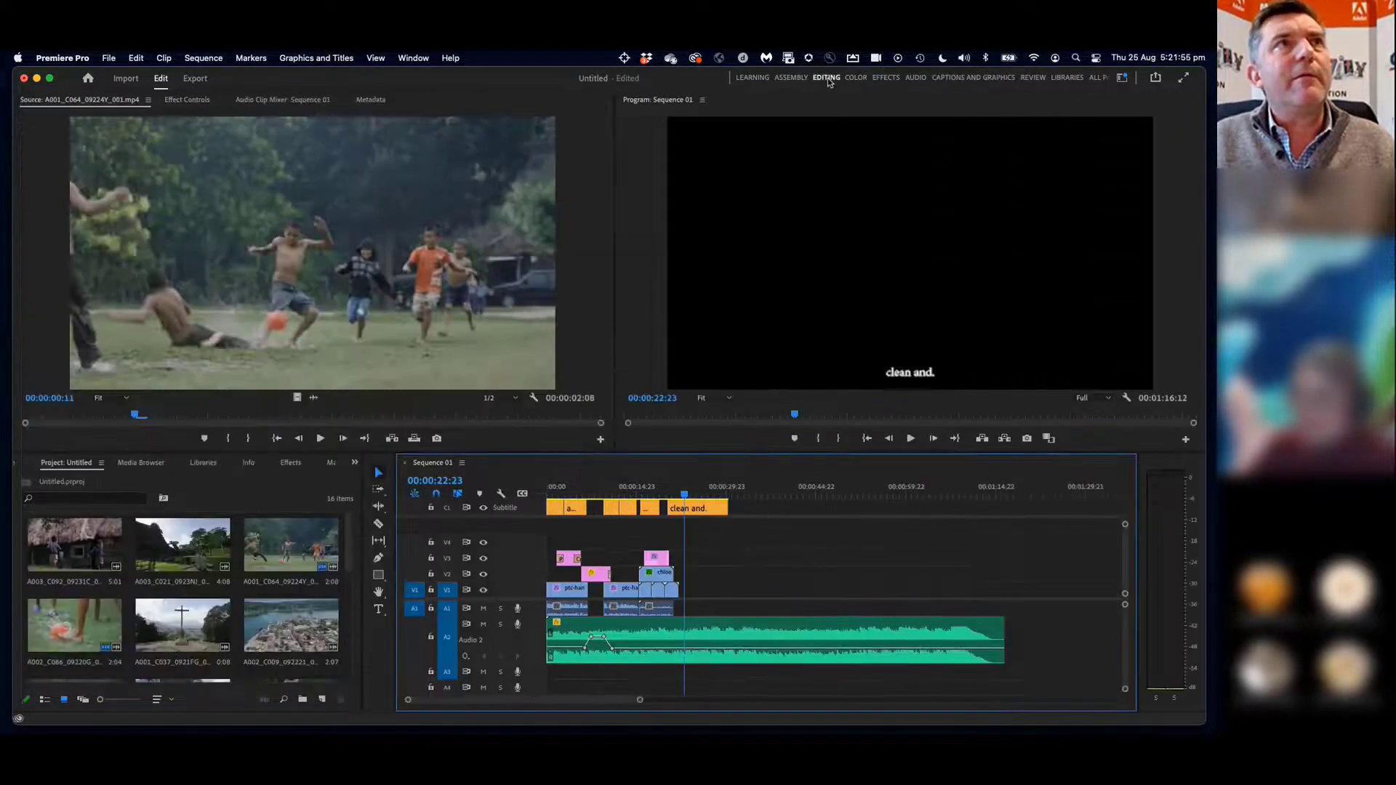
Add Pen-tool volume keyframes to the Audio 2 music, pull the last down to -999 dB, and preview the fade
key(p)
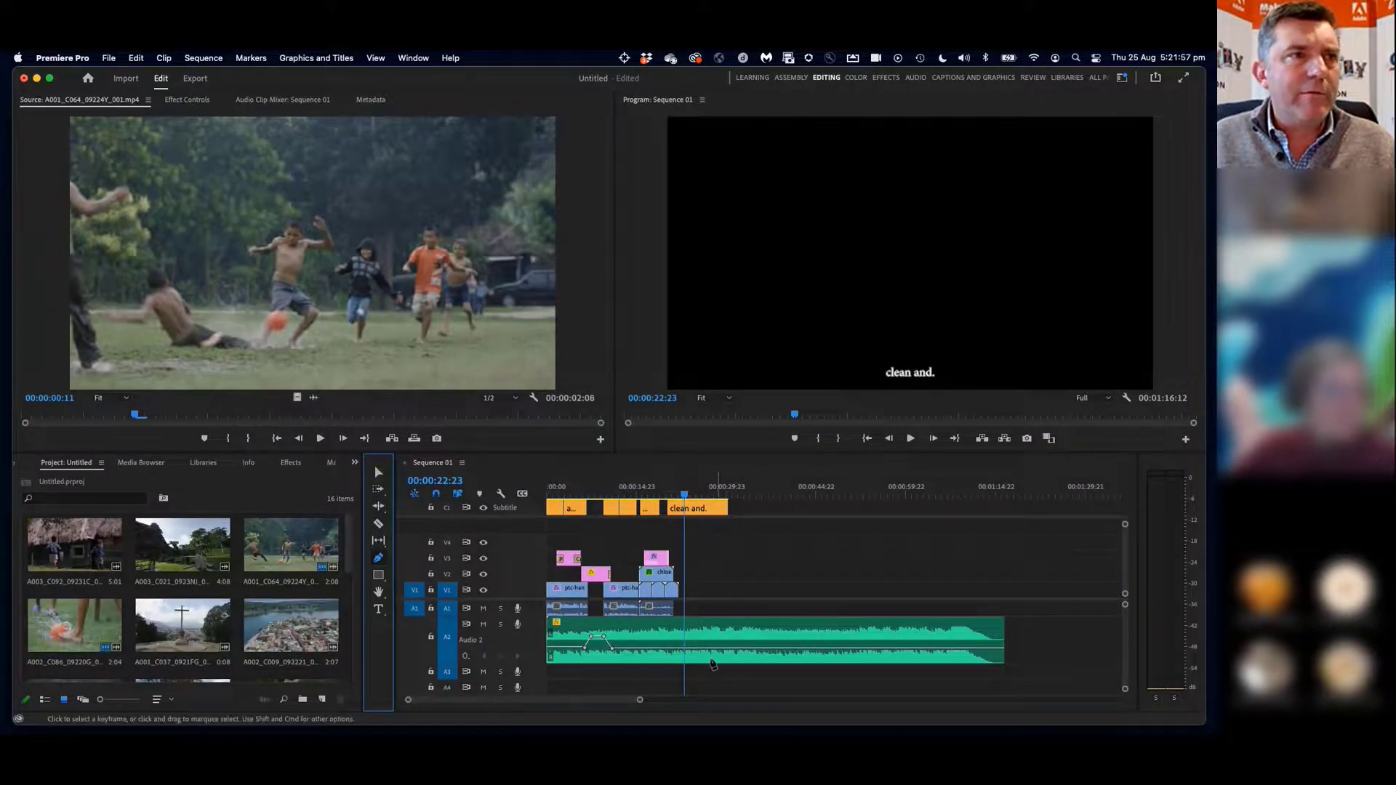
click(670, 651)
drag(671, 651, 691, 646)
key(space)
click(665, 493)
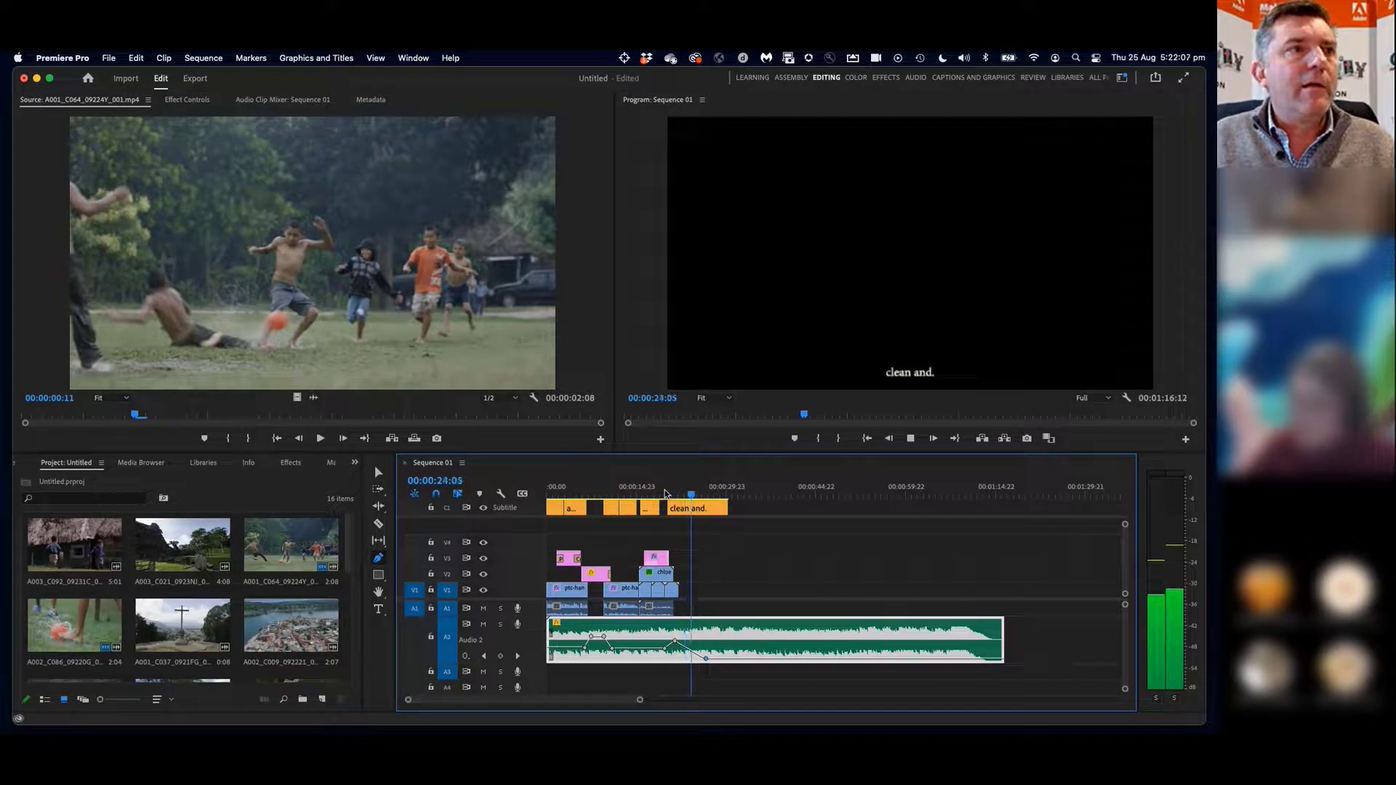
Trim the 'clean and.' caption and the Audio 2 music clip to end at the playhead
key(space)
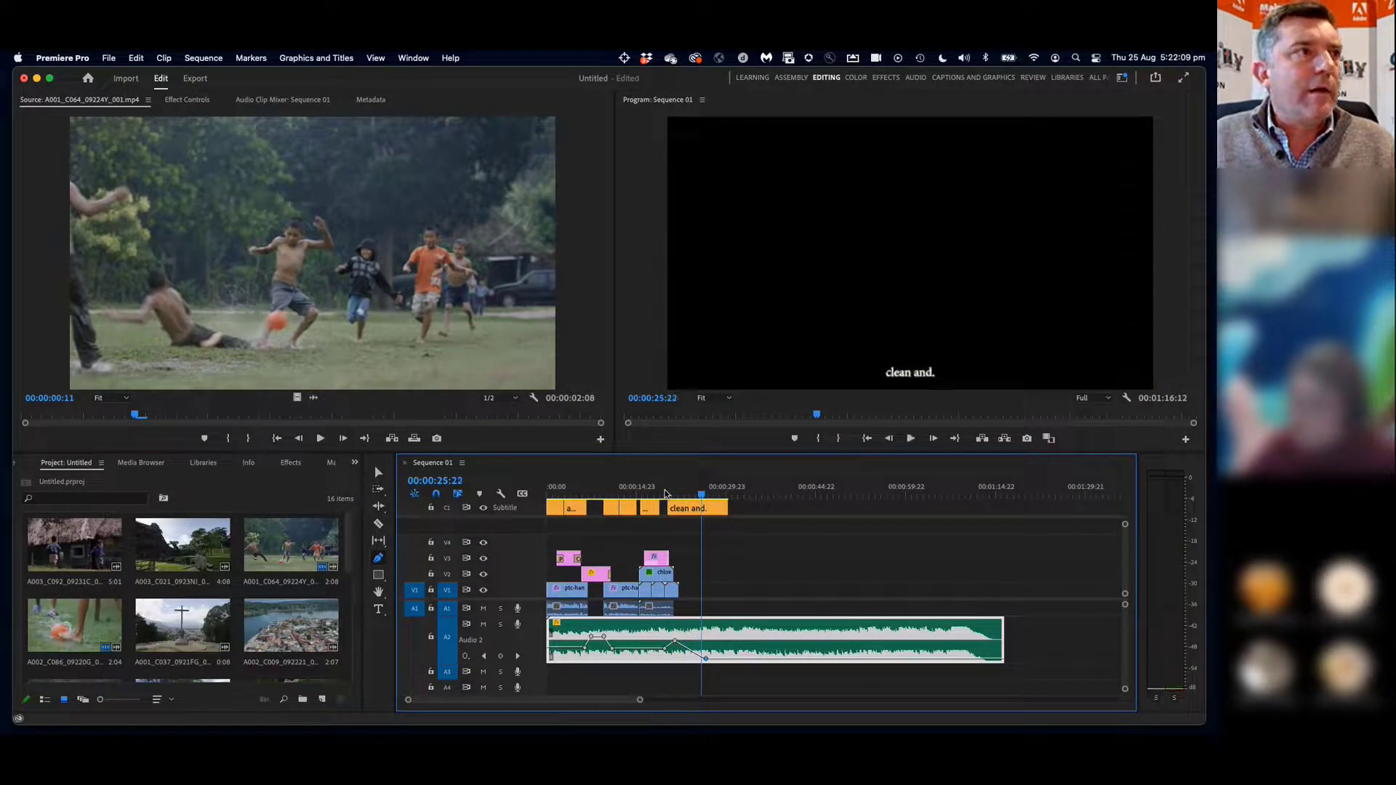
key(v)
drag(722, 508, 688, 508)
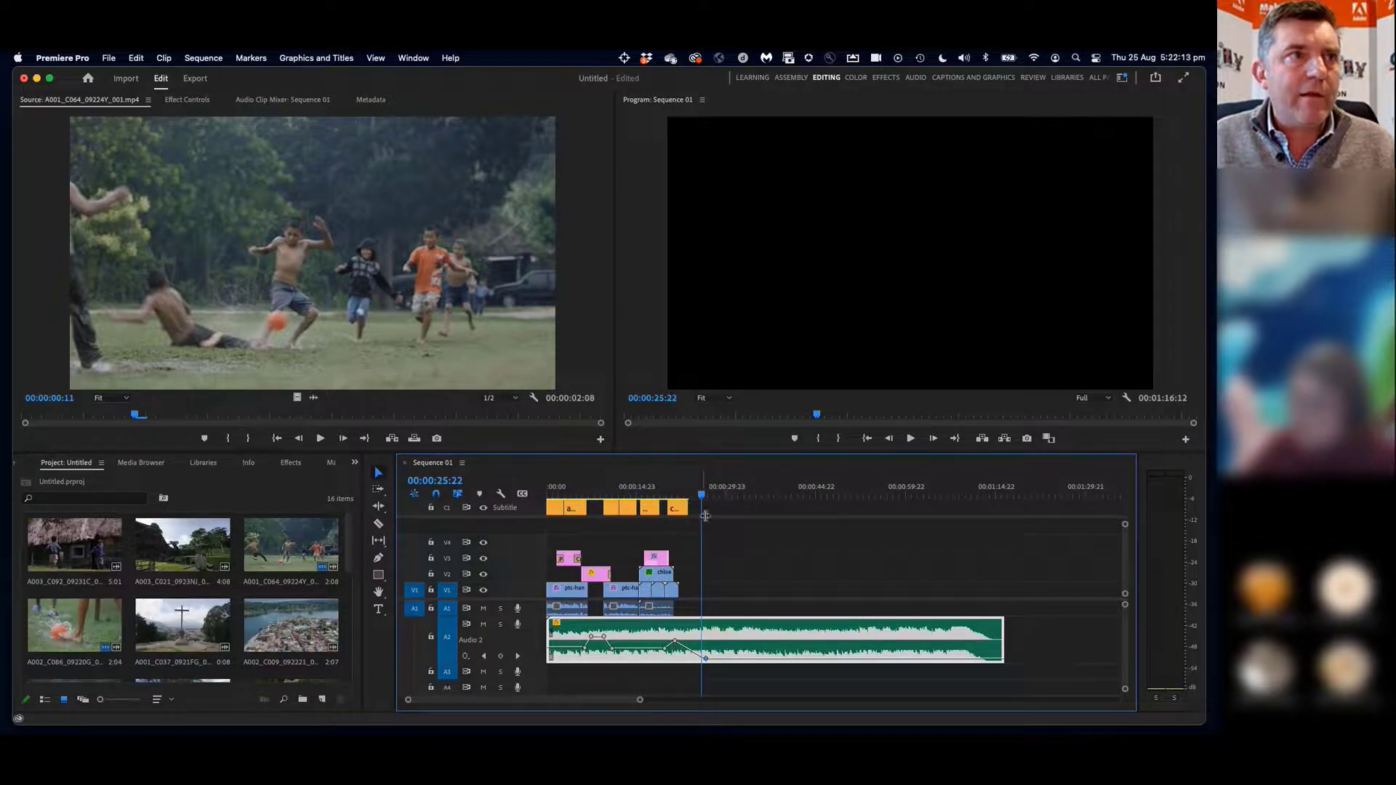
drag(1003, 640, 700, 632)
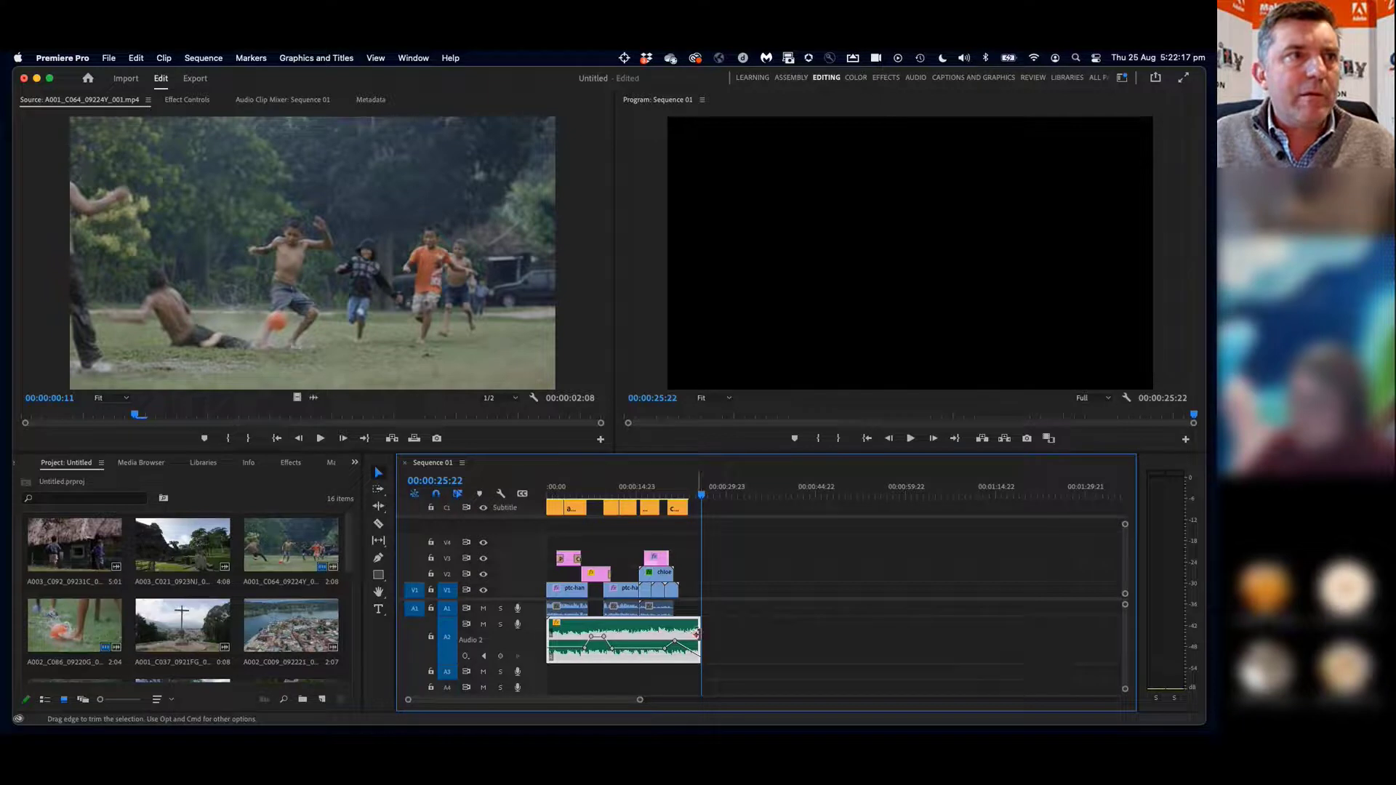
Set the sequence Out point at 00:00:26:06 and return to the start
drag(701, 495, 704, 494)
key(o)
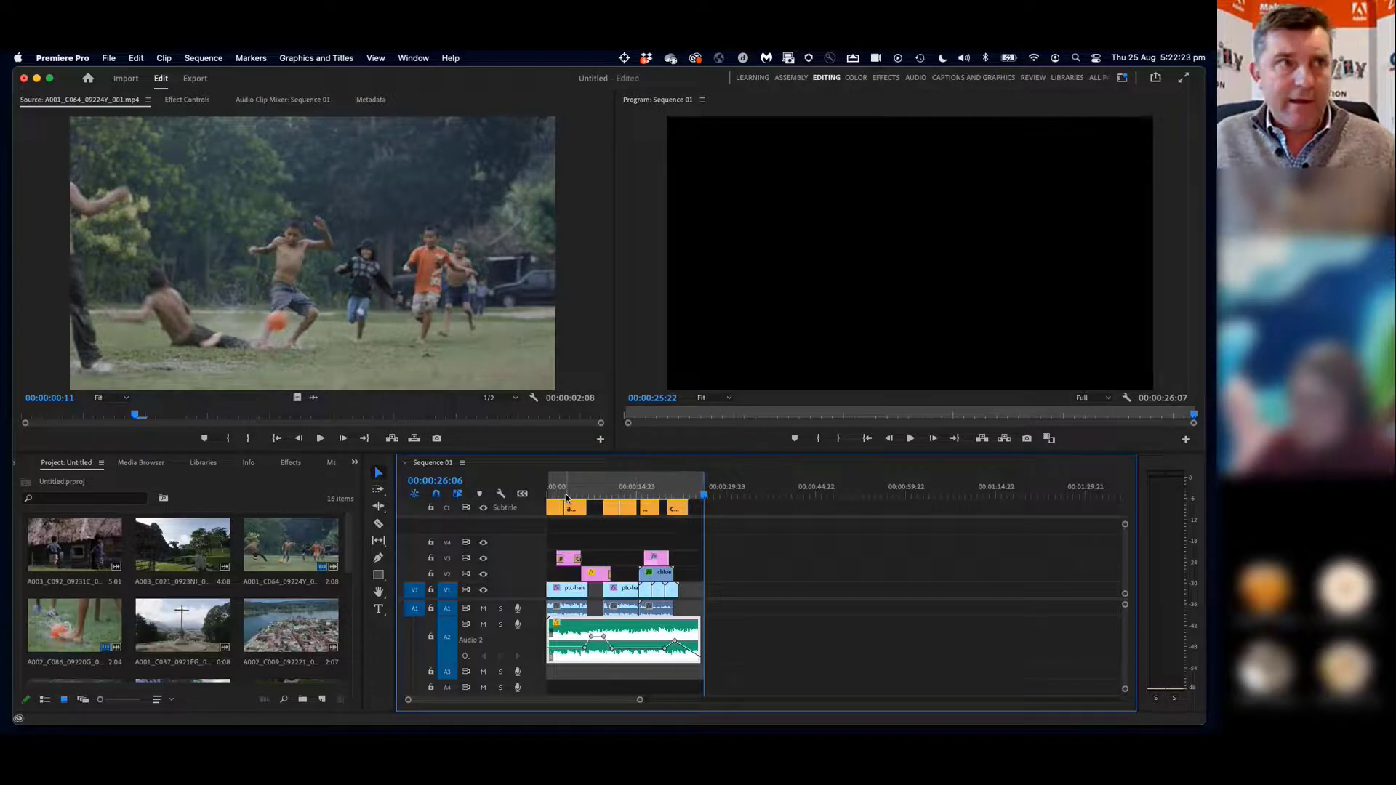
key(Home)
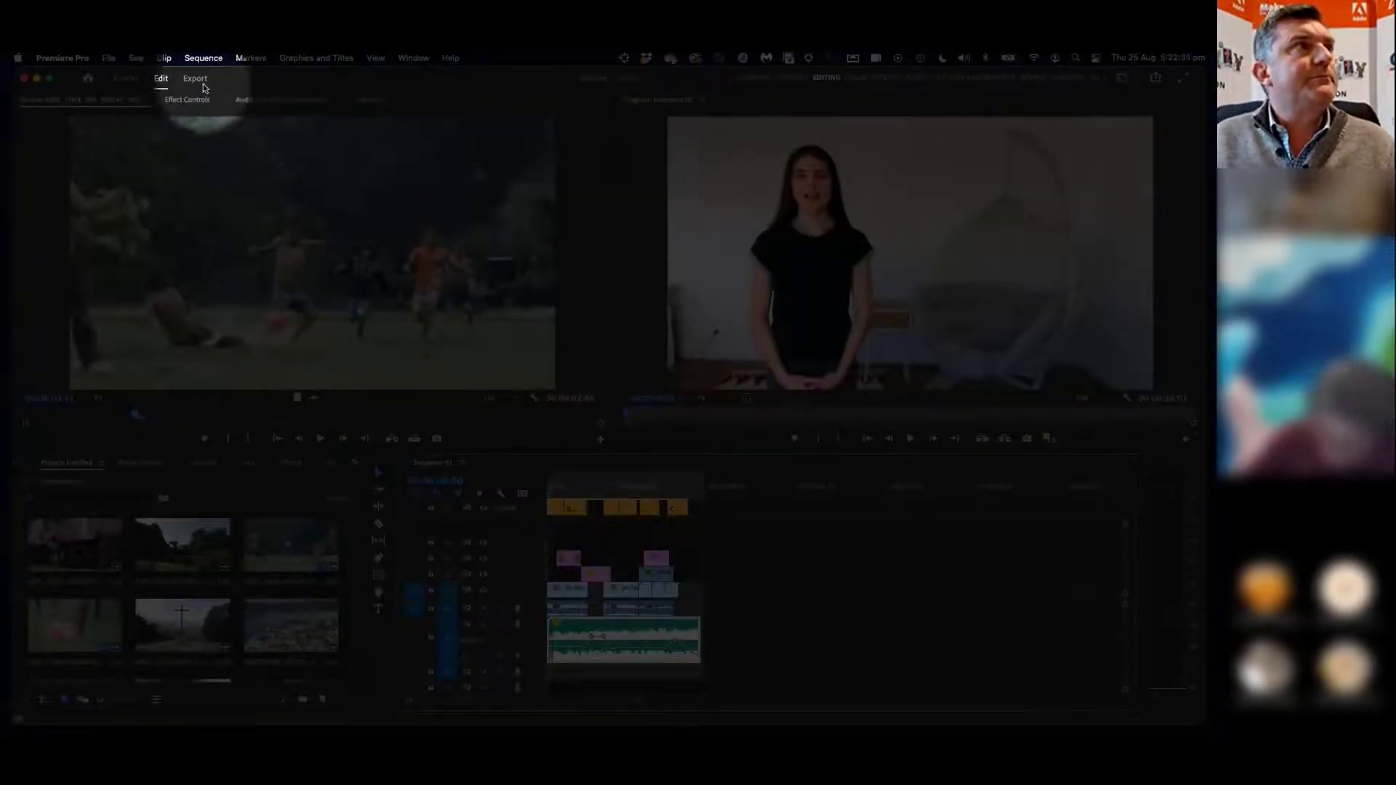
In the Export settings, keep H.264 as the format and name the output file 'Wash Hands'
click(193, 82)
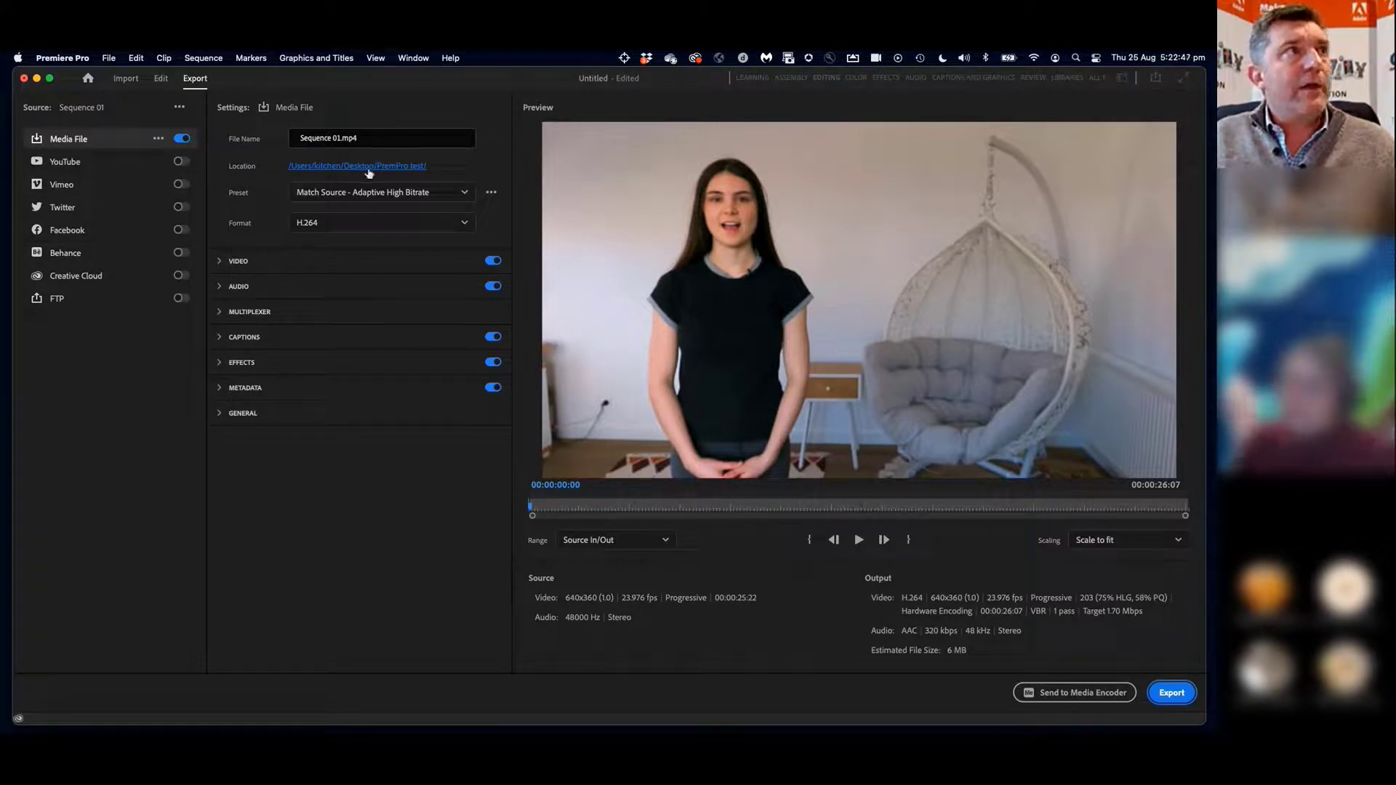
click(351, 227)
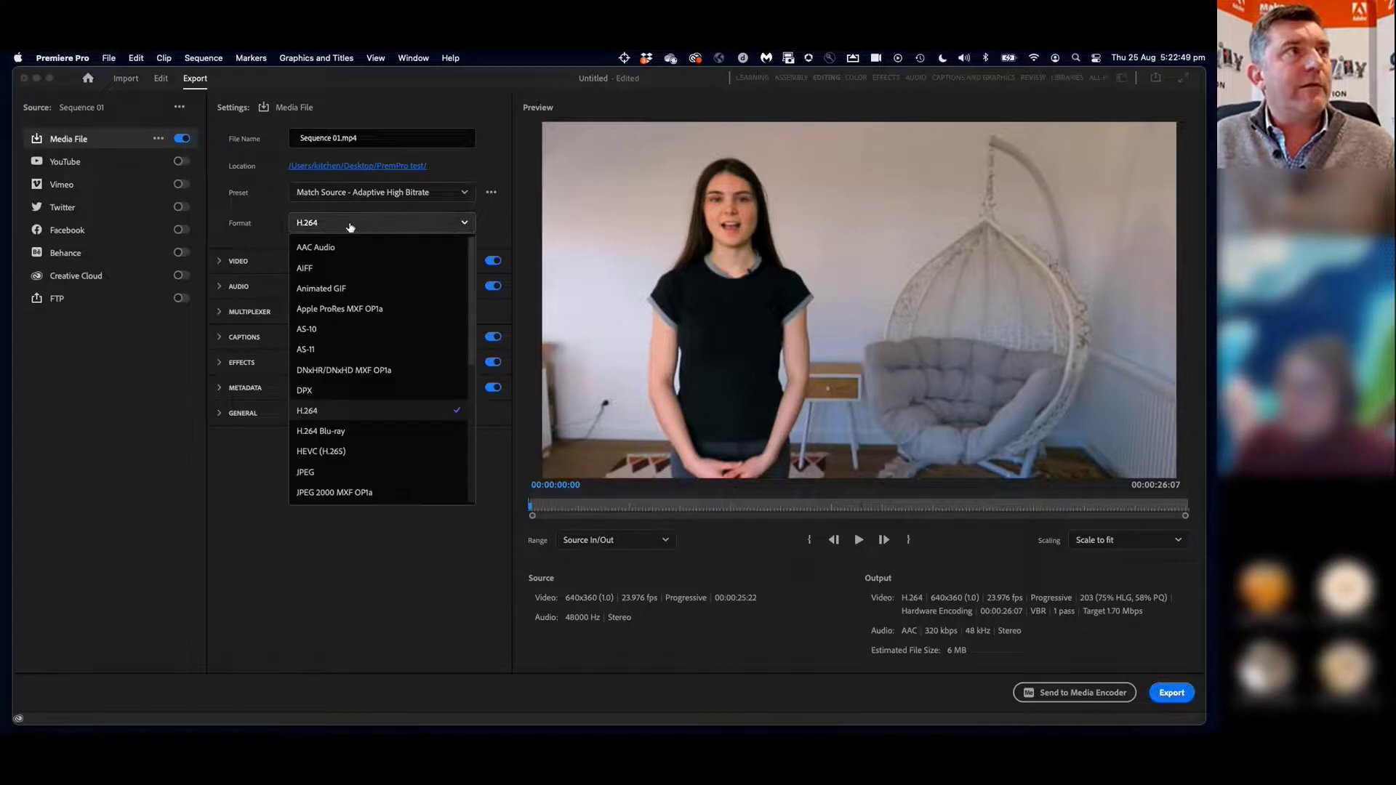
click(320, 411)
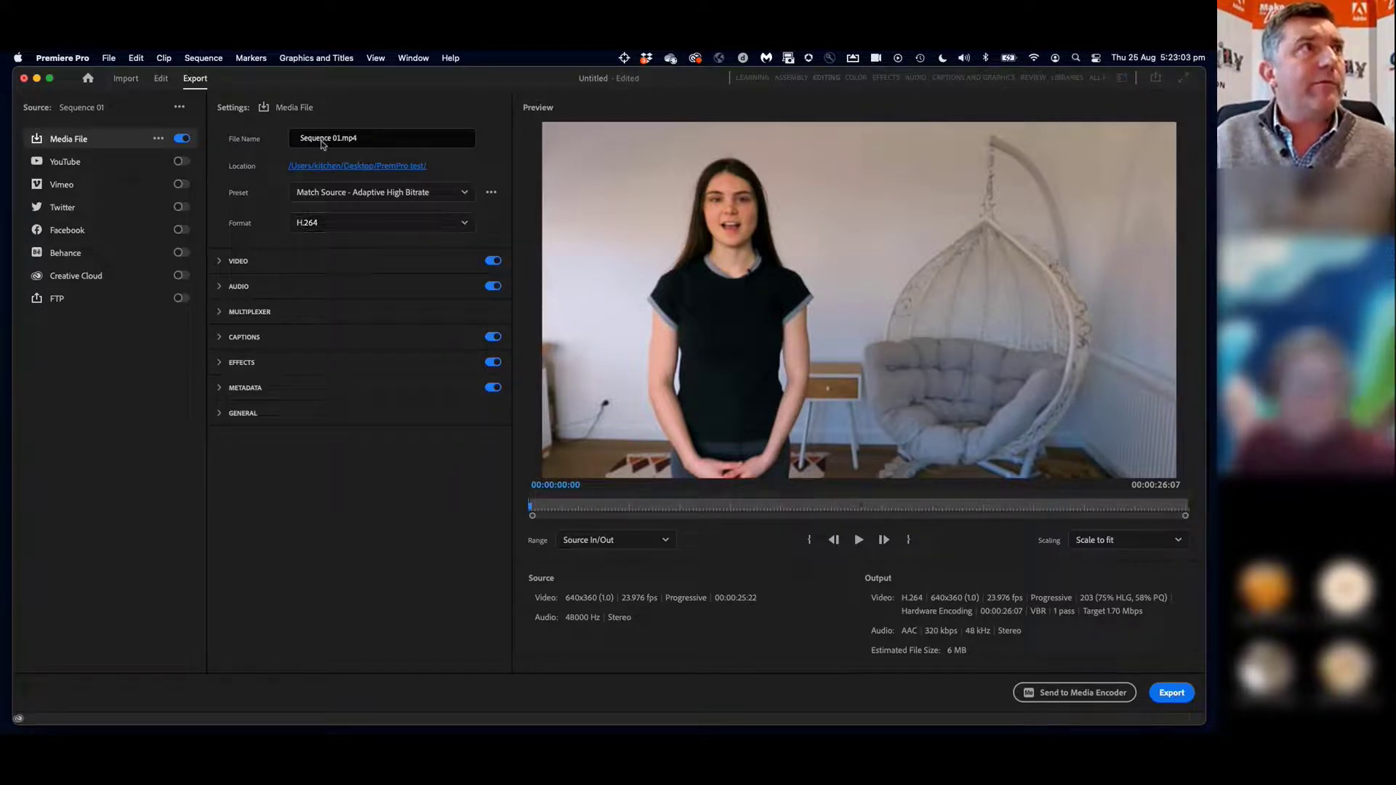
click(339, 142)
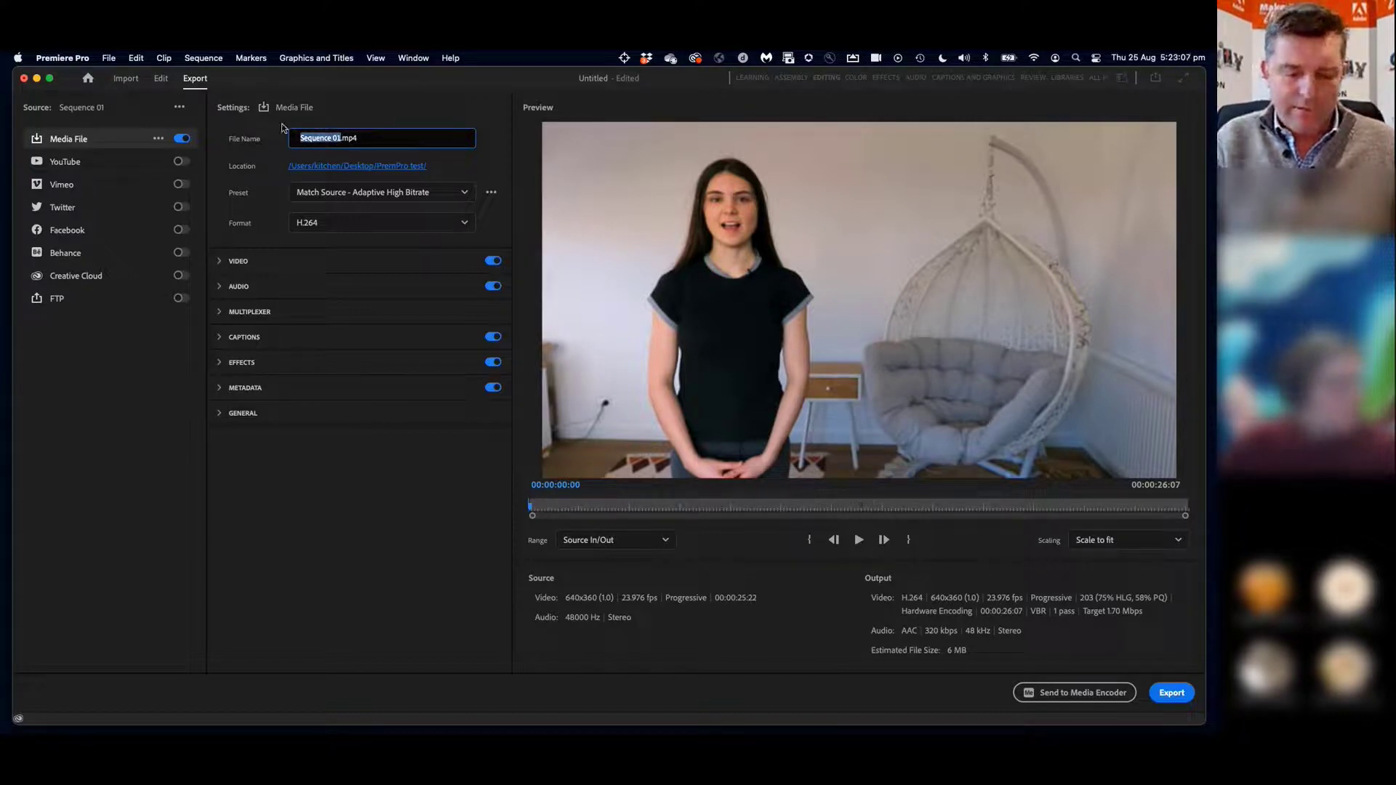
text(Wash)
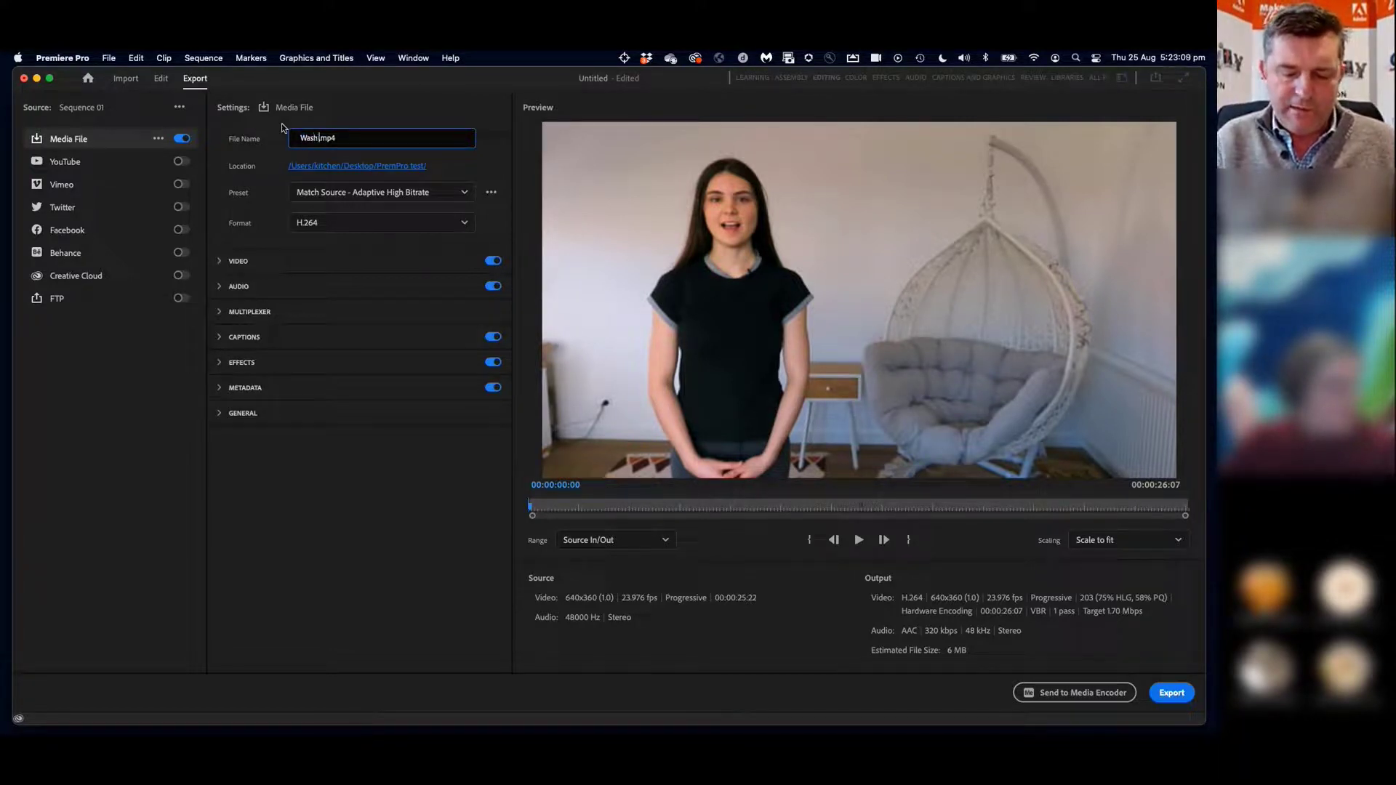
text( Hands)
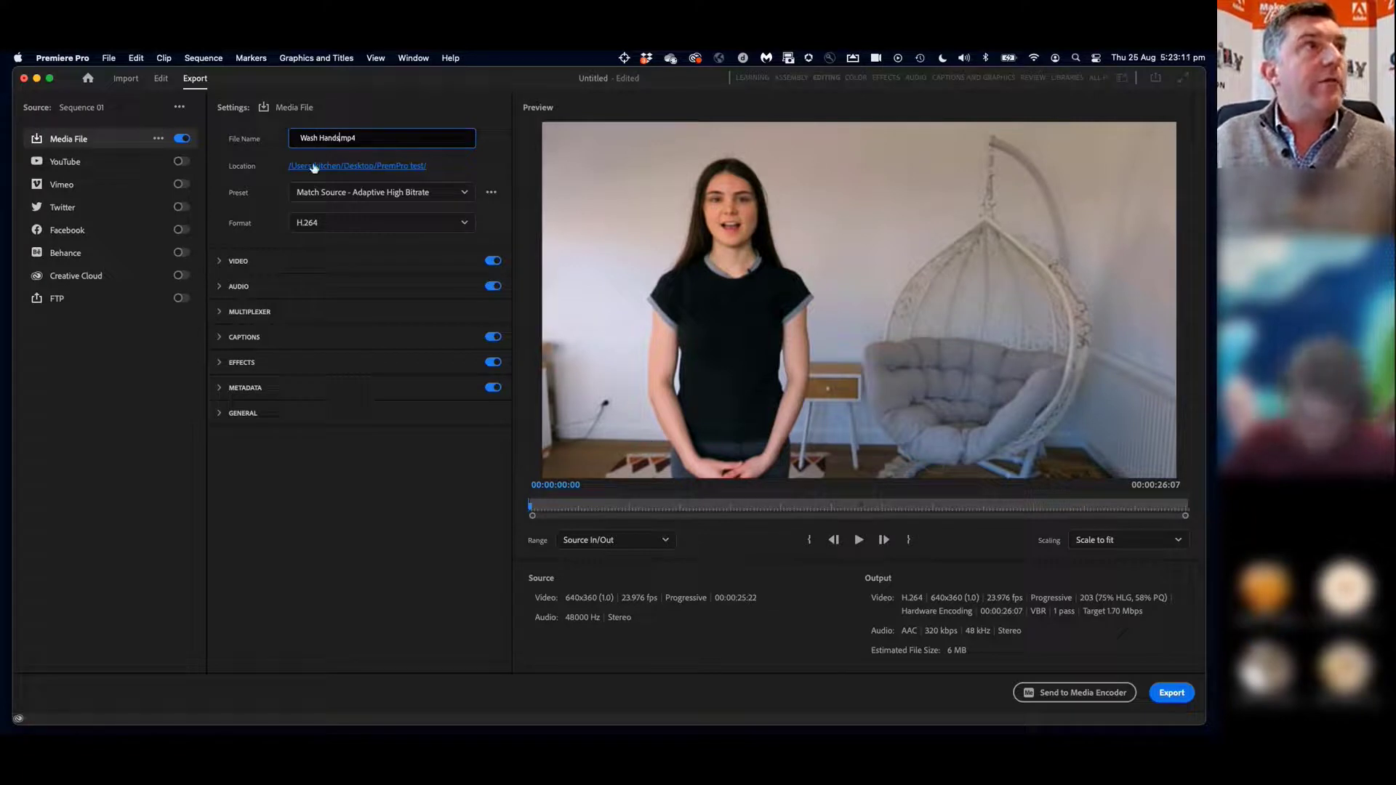
key(Return)
Set the export location to Desktop > Washhands and export Wash Hands.mp4
click(319, 168)
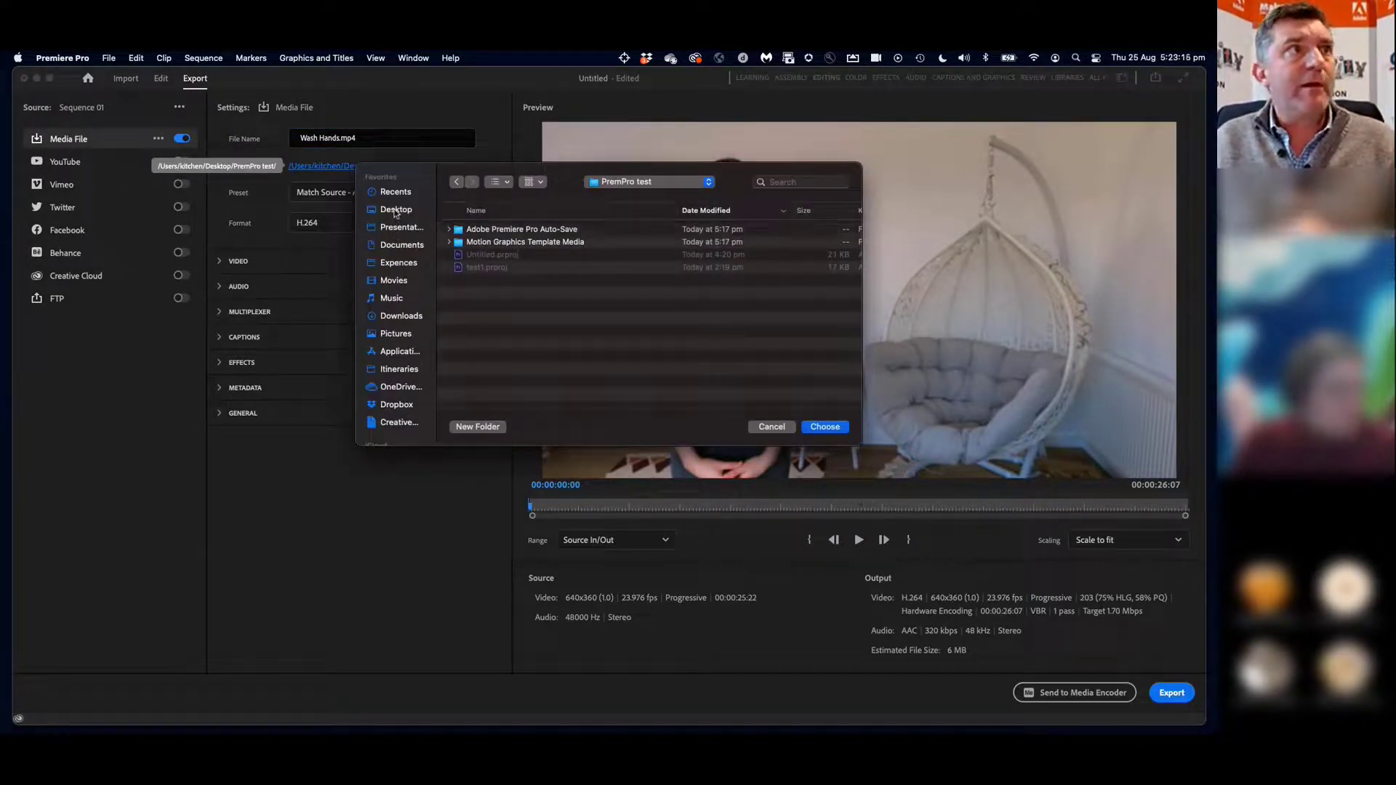
click(393, 210)
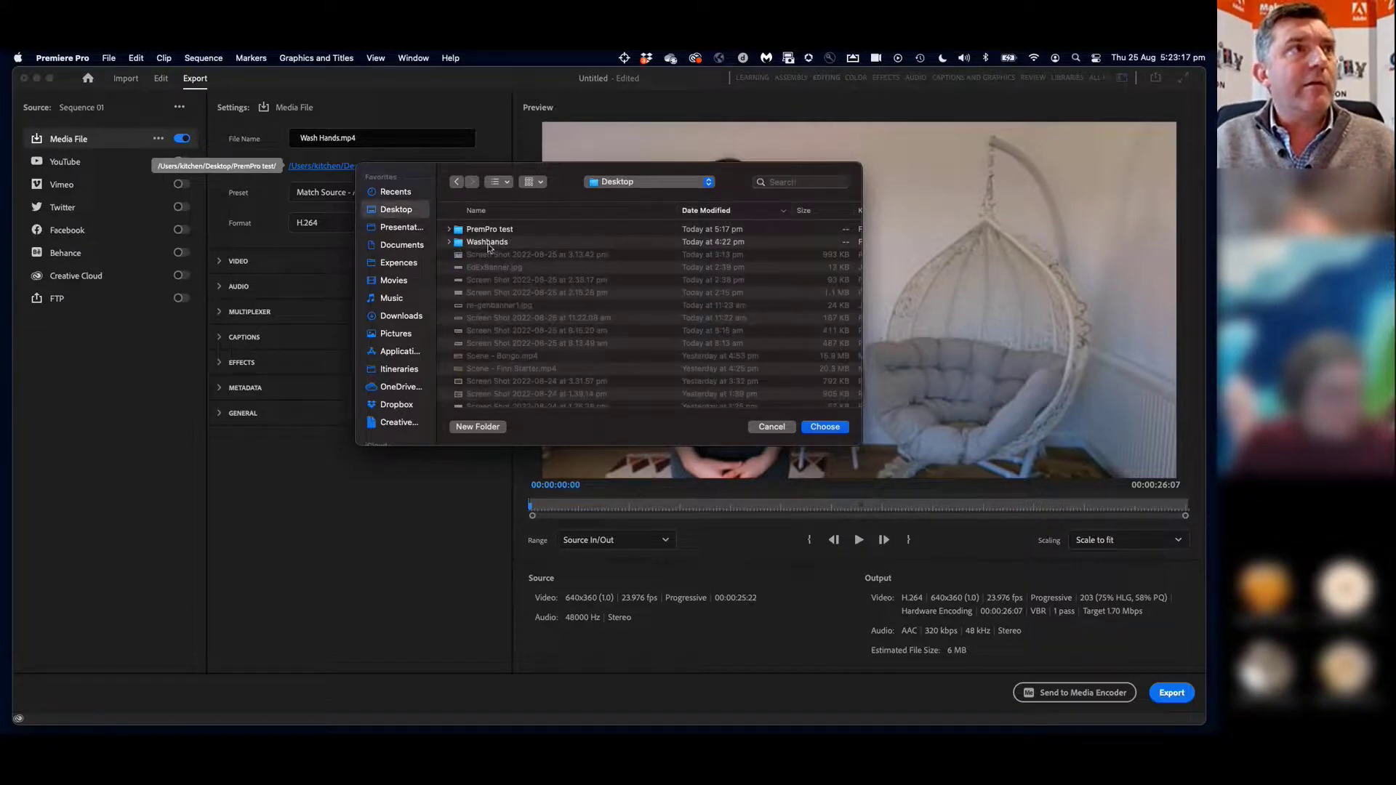
double_click(487, 243)
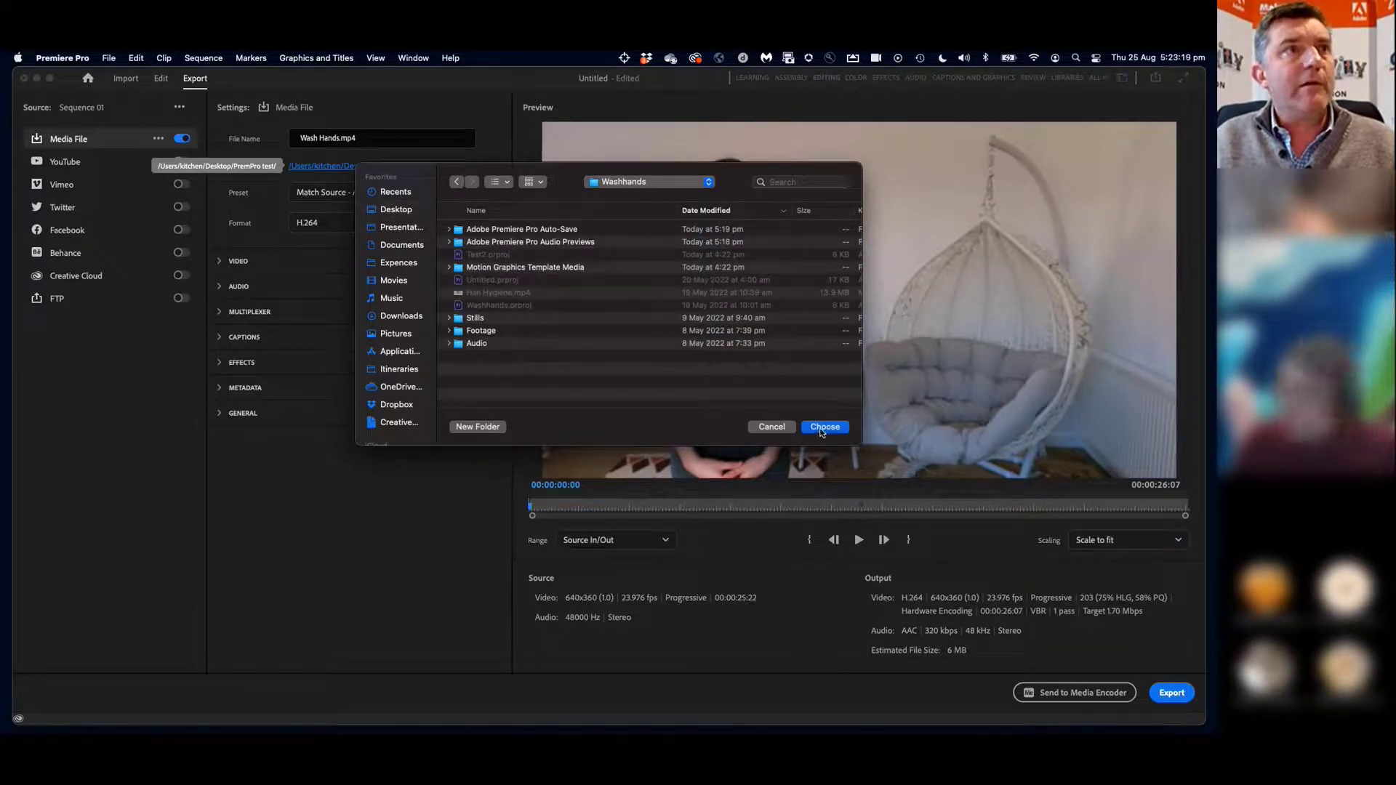
click(822, 428)
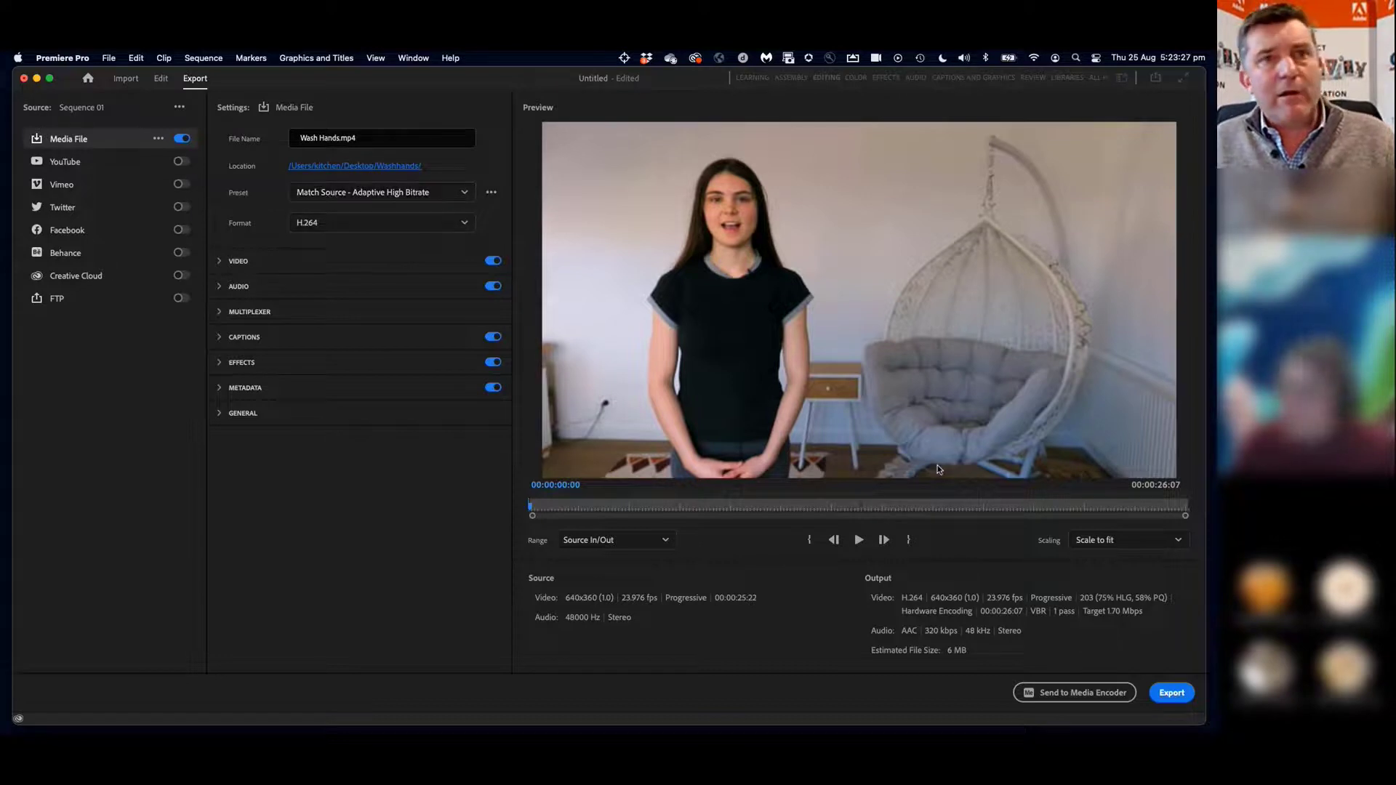
click(1175, 694)
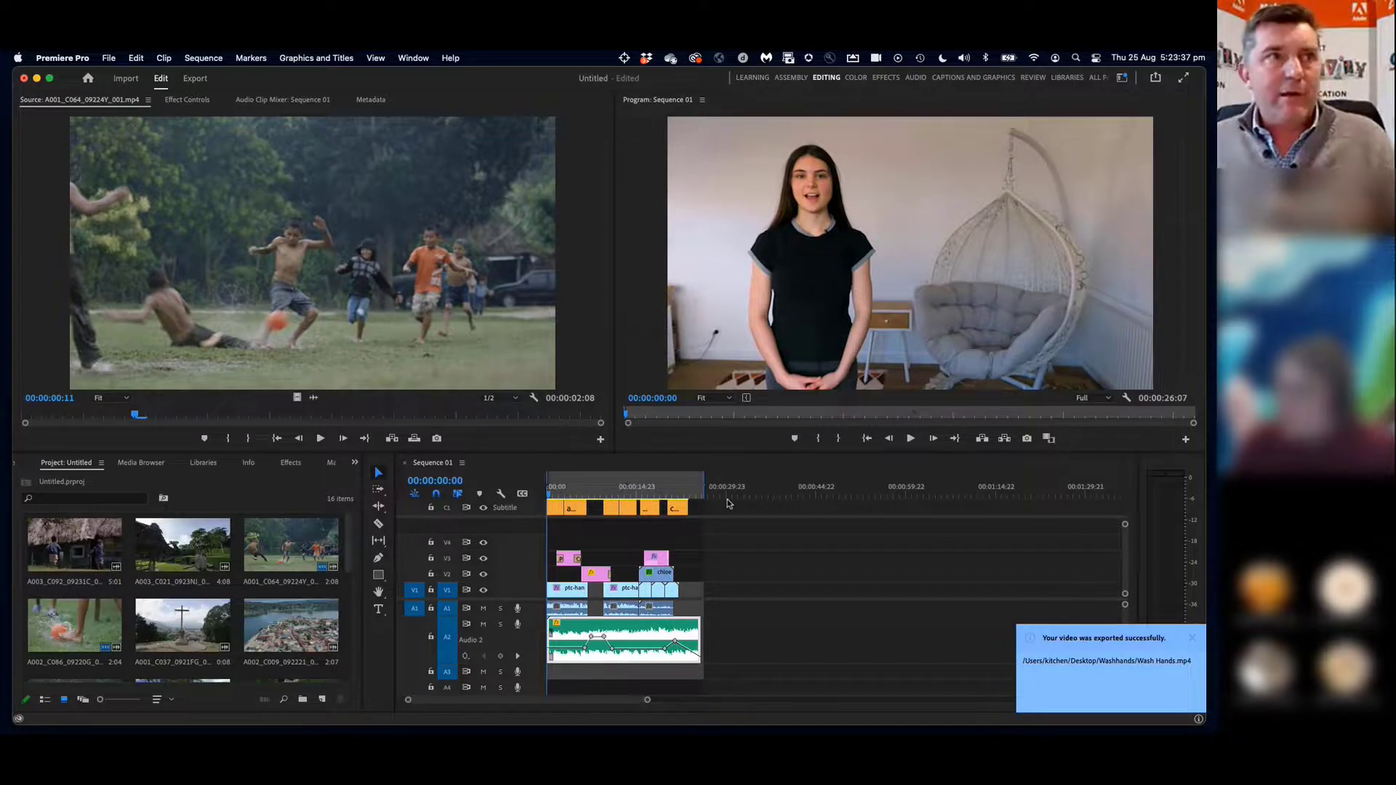
In a new Finder window, sort the Desktop by date and select Wash Hands.mp4 in Washhands
key(super+Tab)
key(super+Tab)
key(super+Tab)
key(super+Tab)
key(super+Tab)
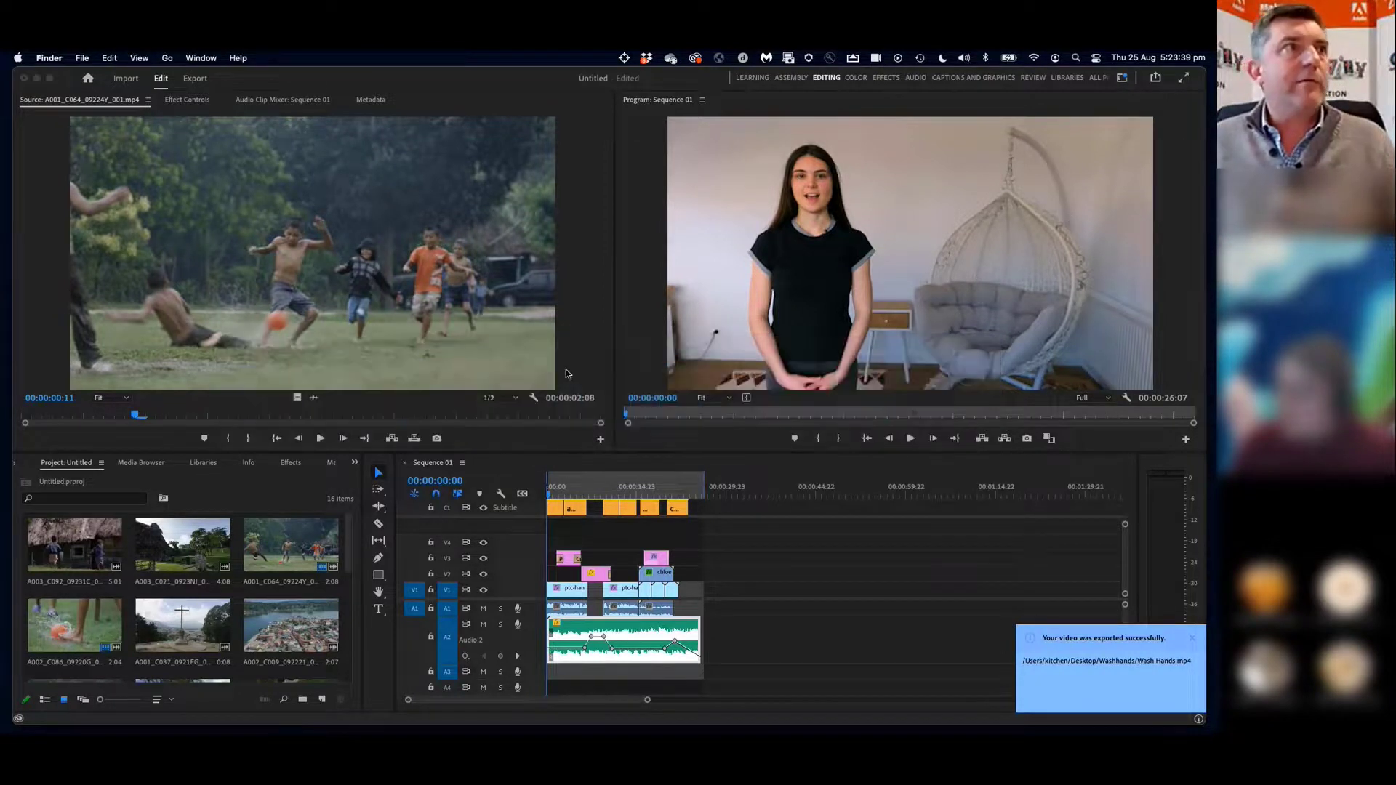
key(super+n)
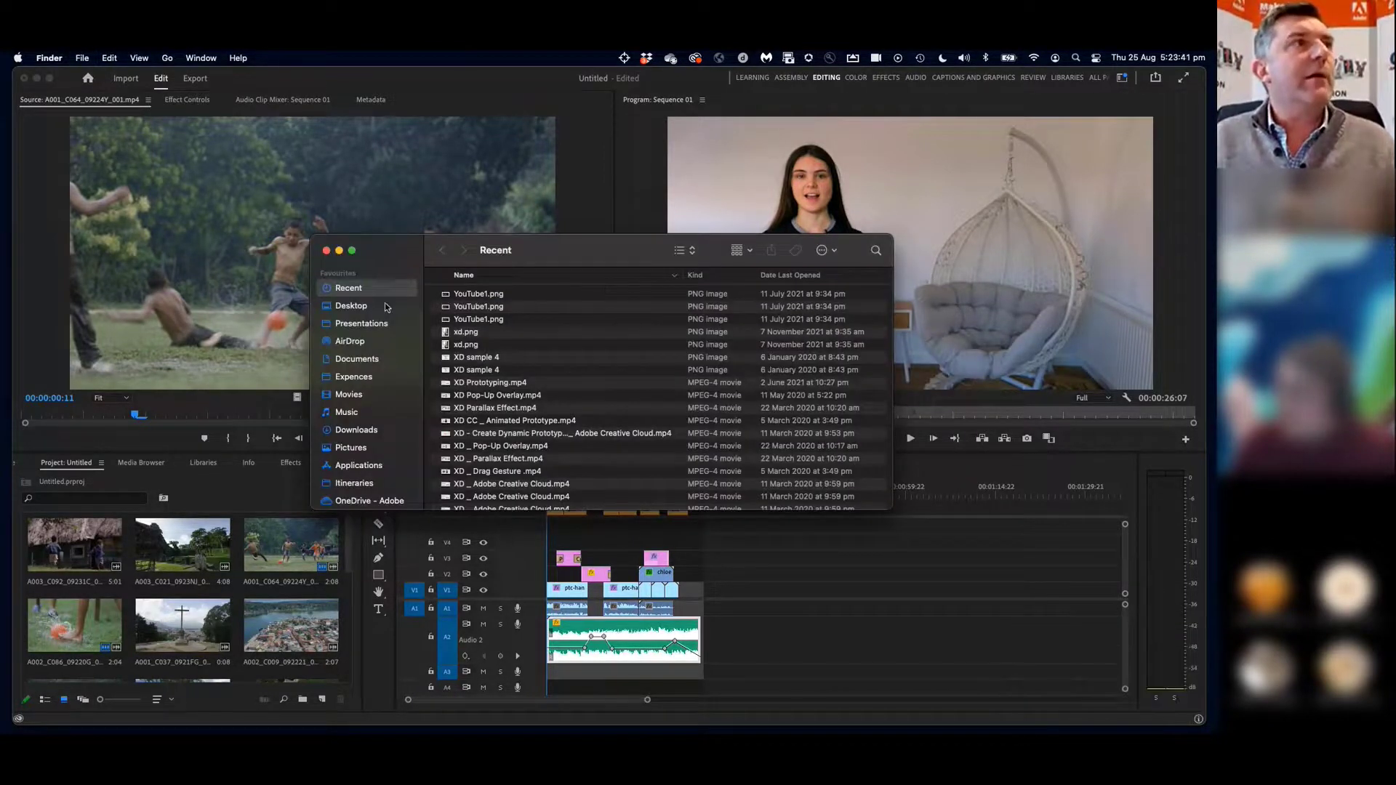
click(353, 306)
click(602, 285)
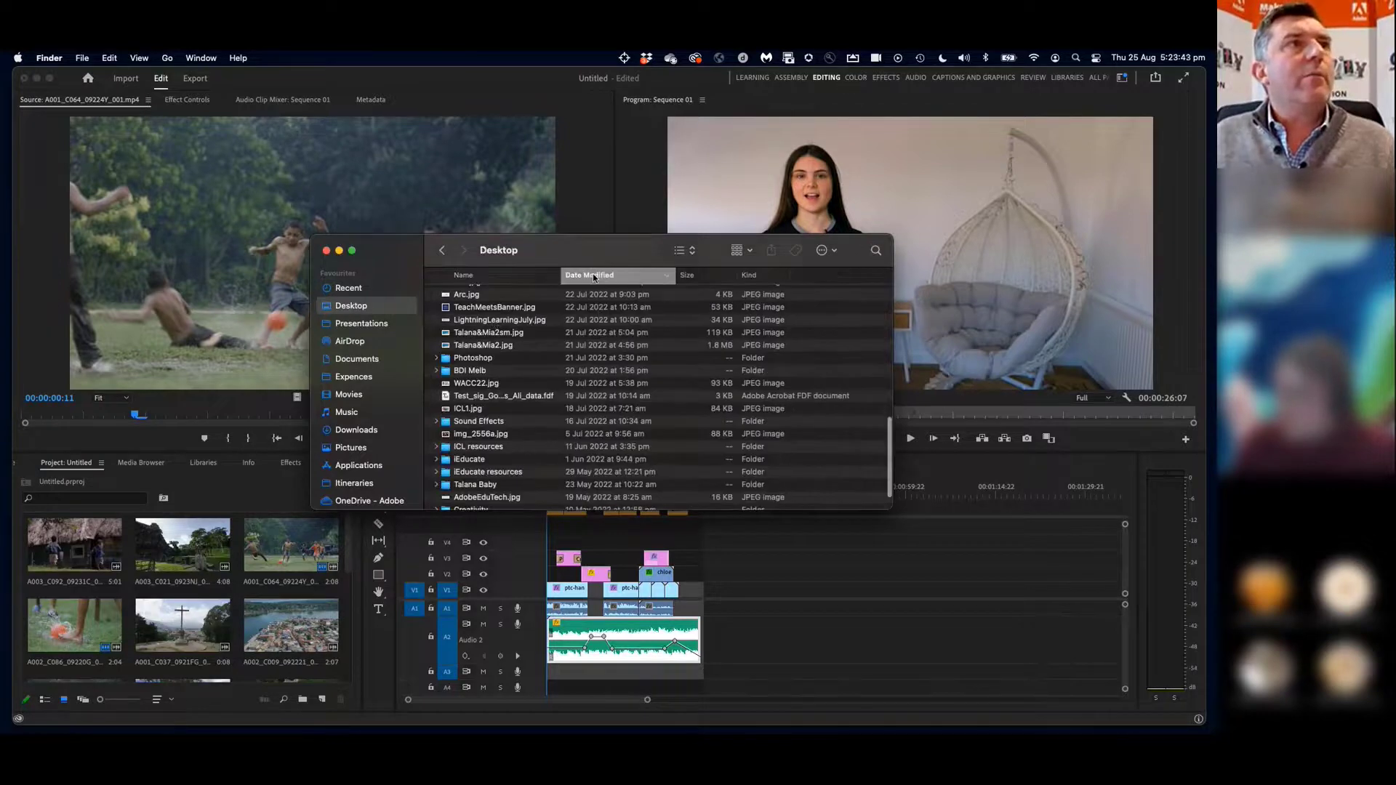
scroll(601, 308, down, 2)
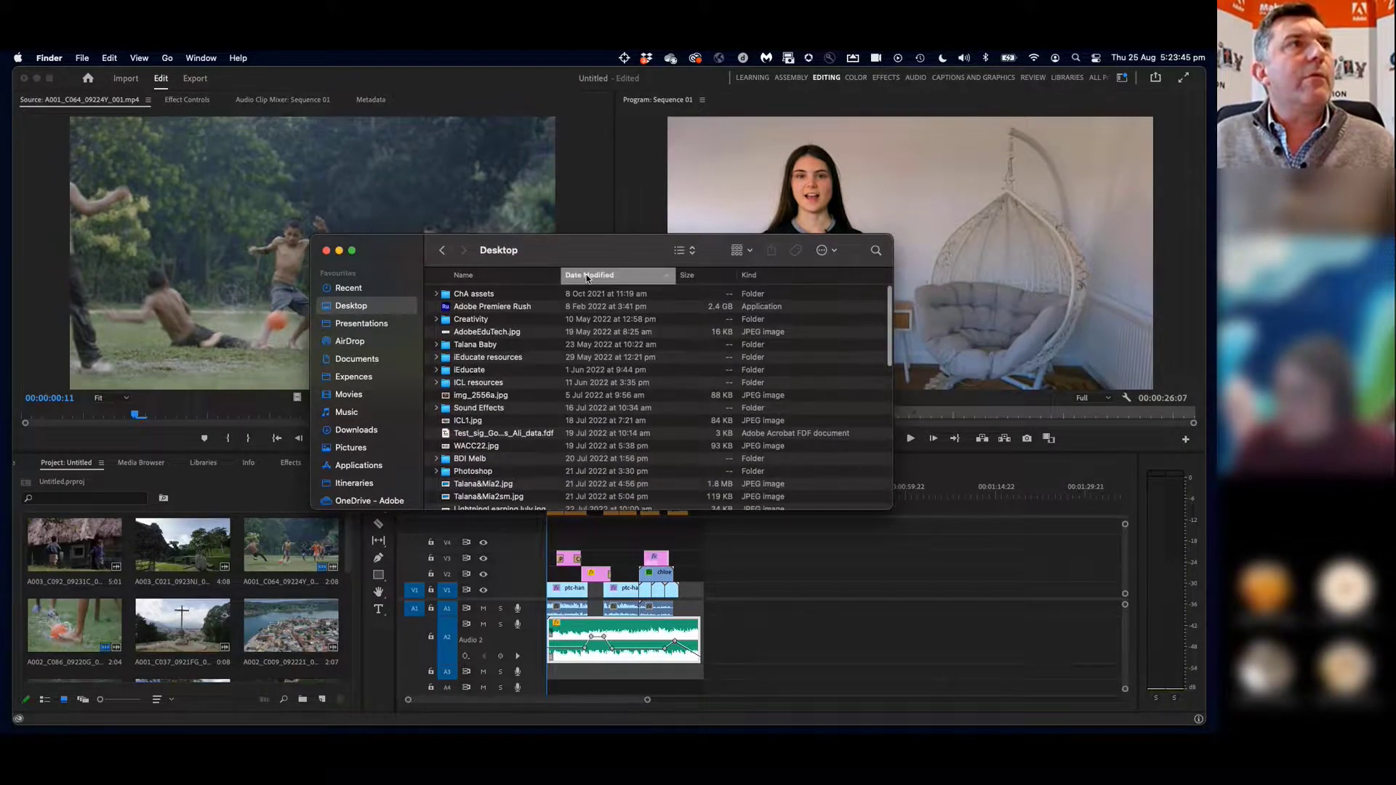
click(602, 275)
click(437, 294)
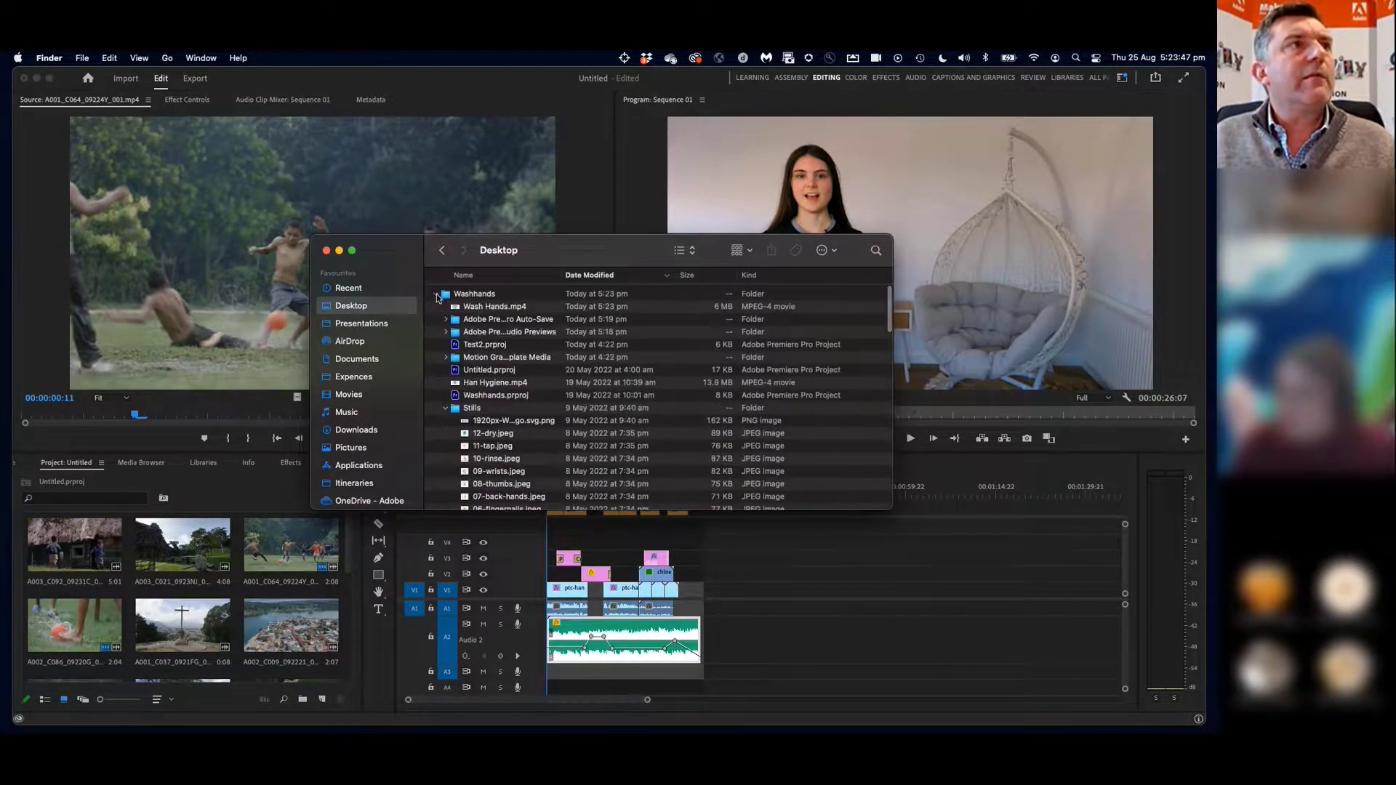
click(497, 309)
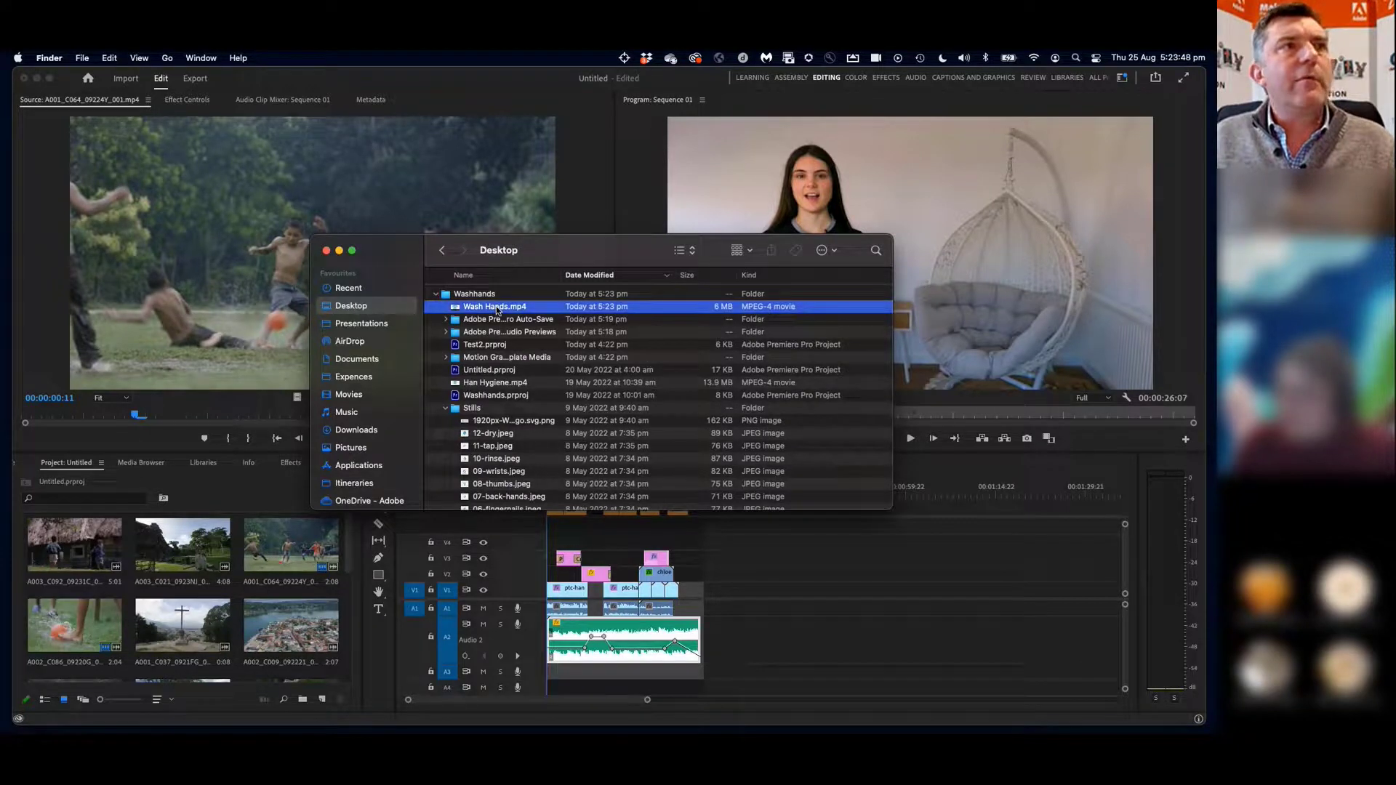
Open Wash Hands.mp4 with QuickTime Player from the context menu
right_click(459, 309)
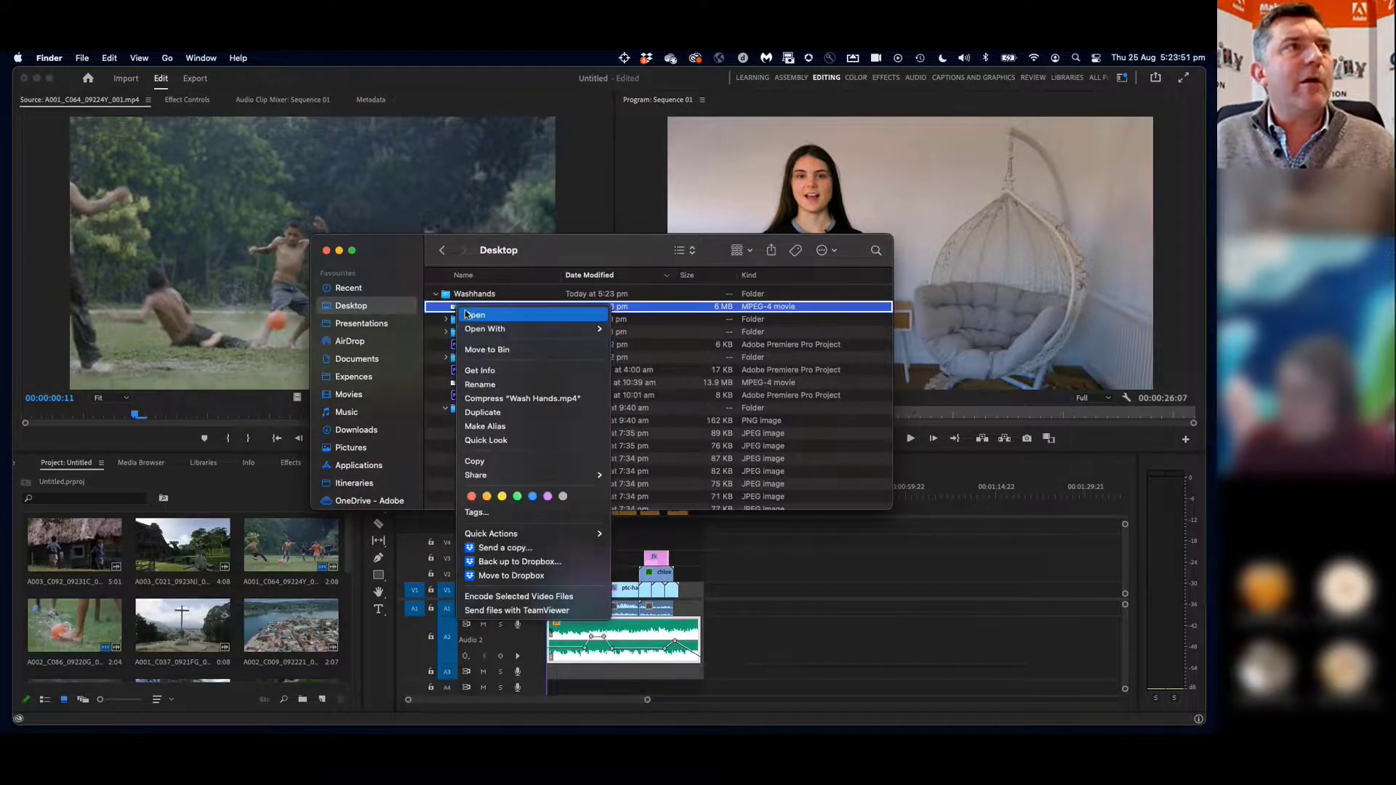
mouse_move(478, 328)
click(636, 332)
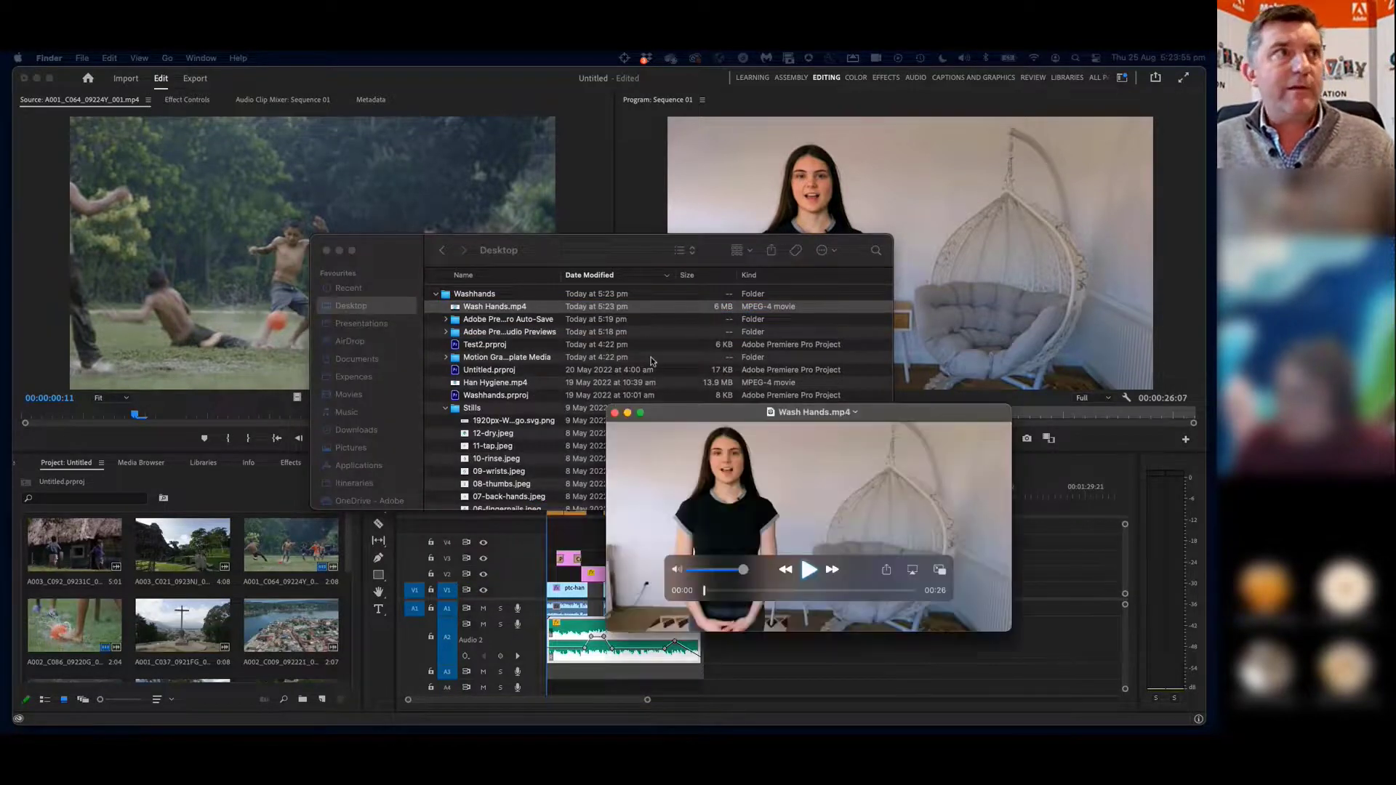
Move the QuickTime Player window higher and enlarge it
drag(805, 409, 434, 151)
drag(613, 371, 867, 588)
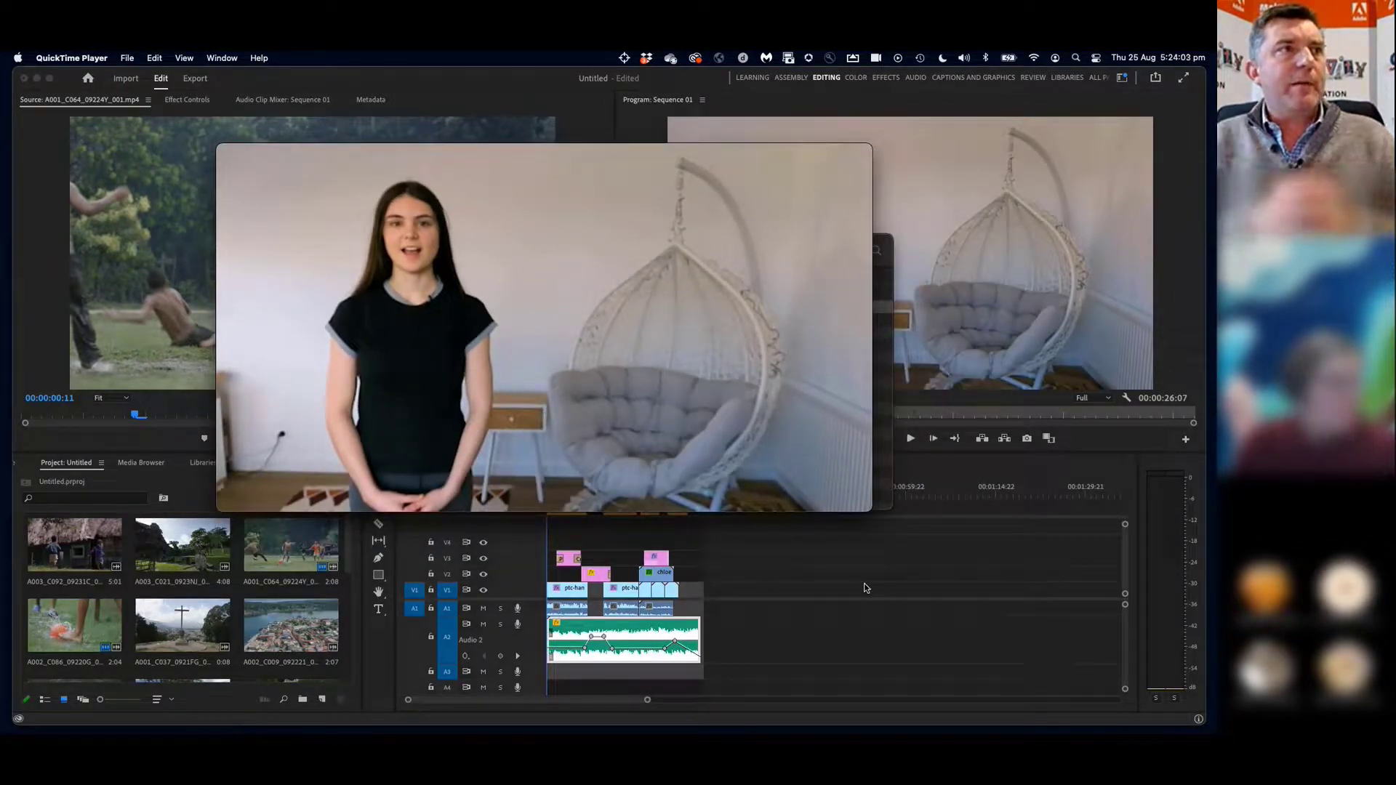
mouse_move(673, 456)
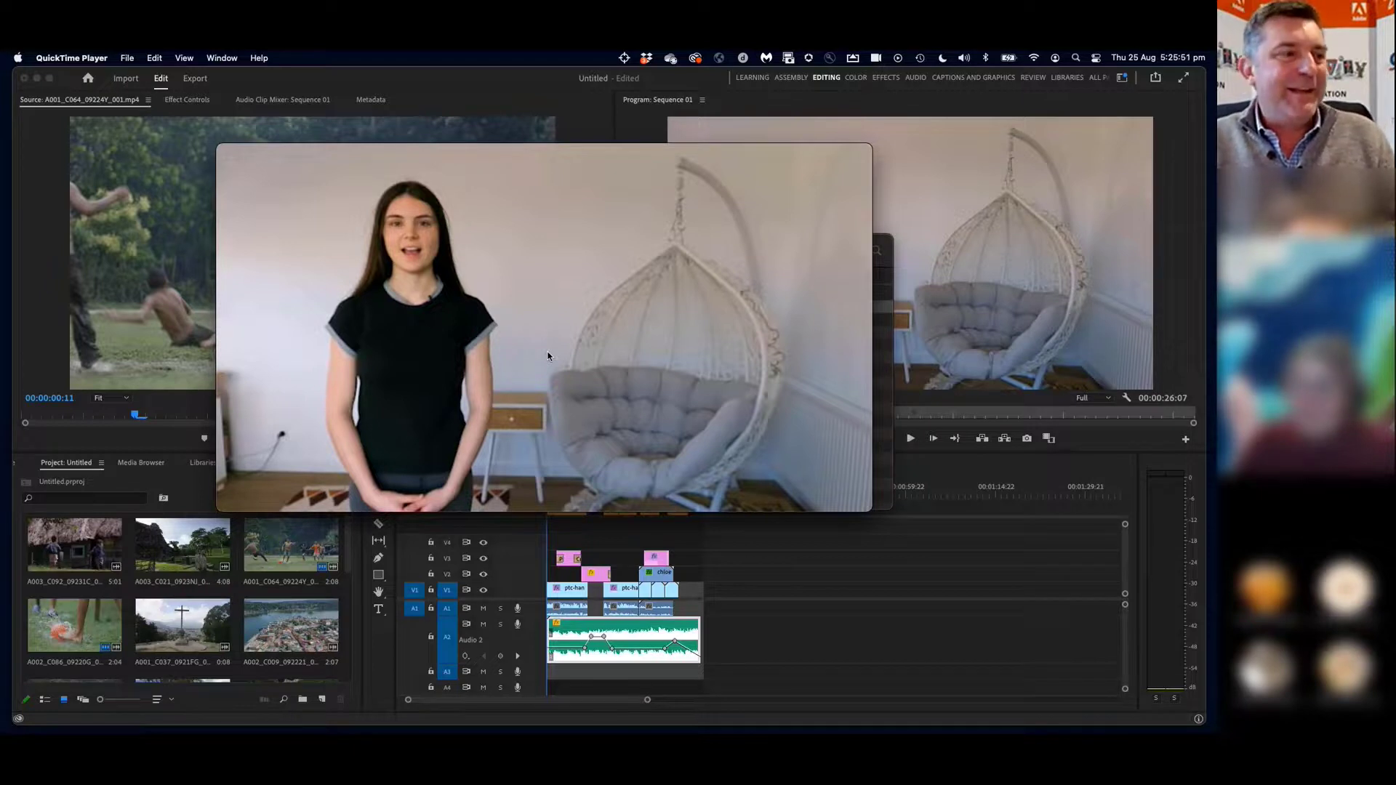
Play Wash Hands.mp4 with its captions, pause at 00:04, and switch apps toward Keynote
mouse_move(537, 352)
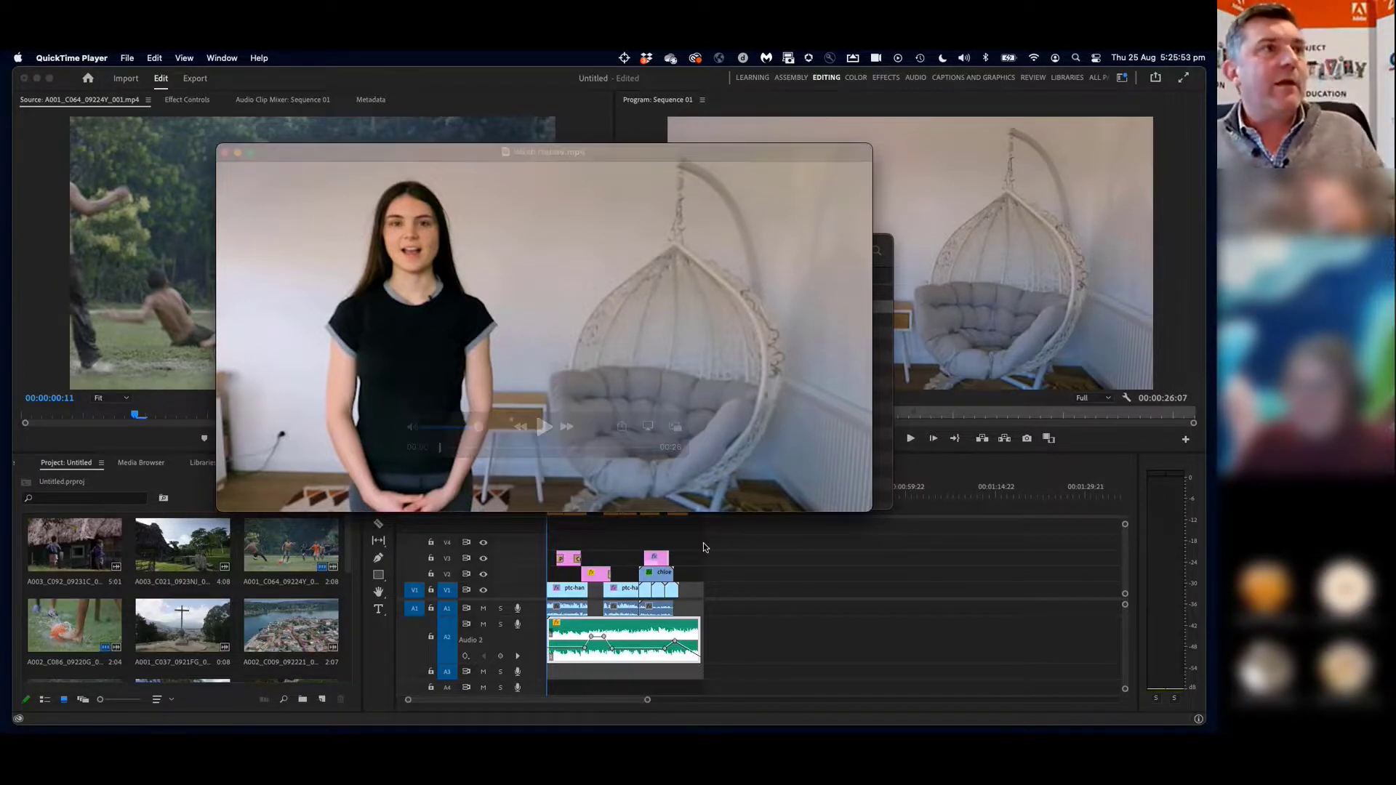
click(543, 427)
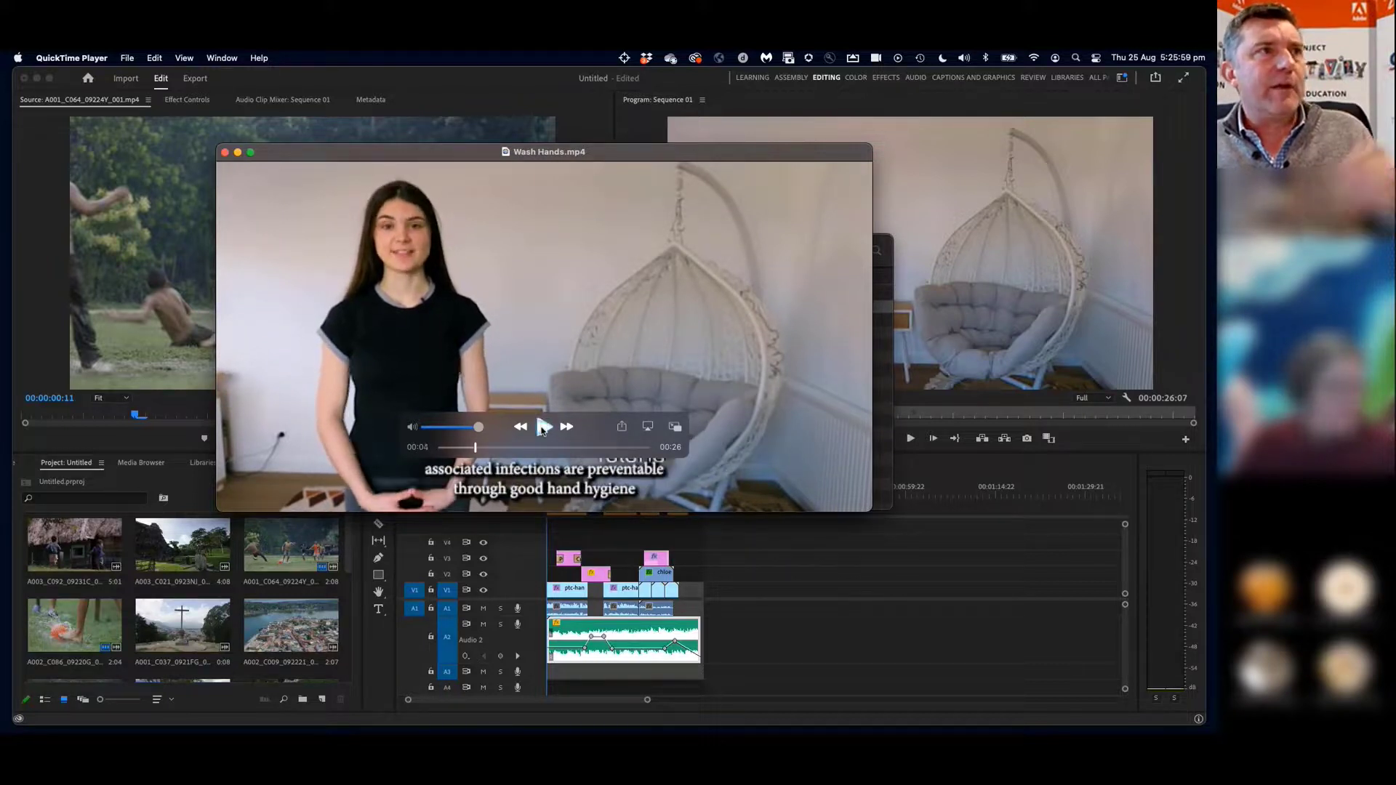
click(543, 428)
drag(444, 157, 419, 139)
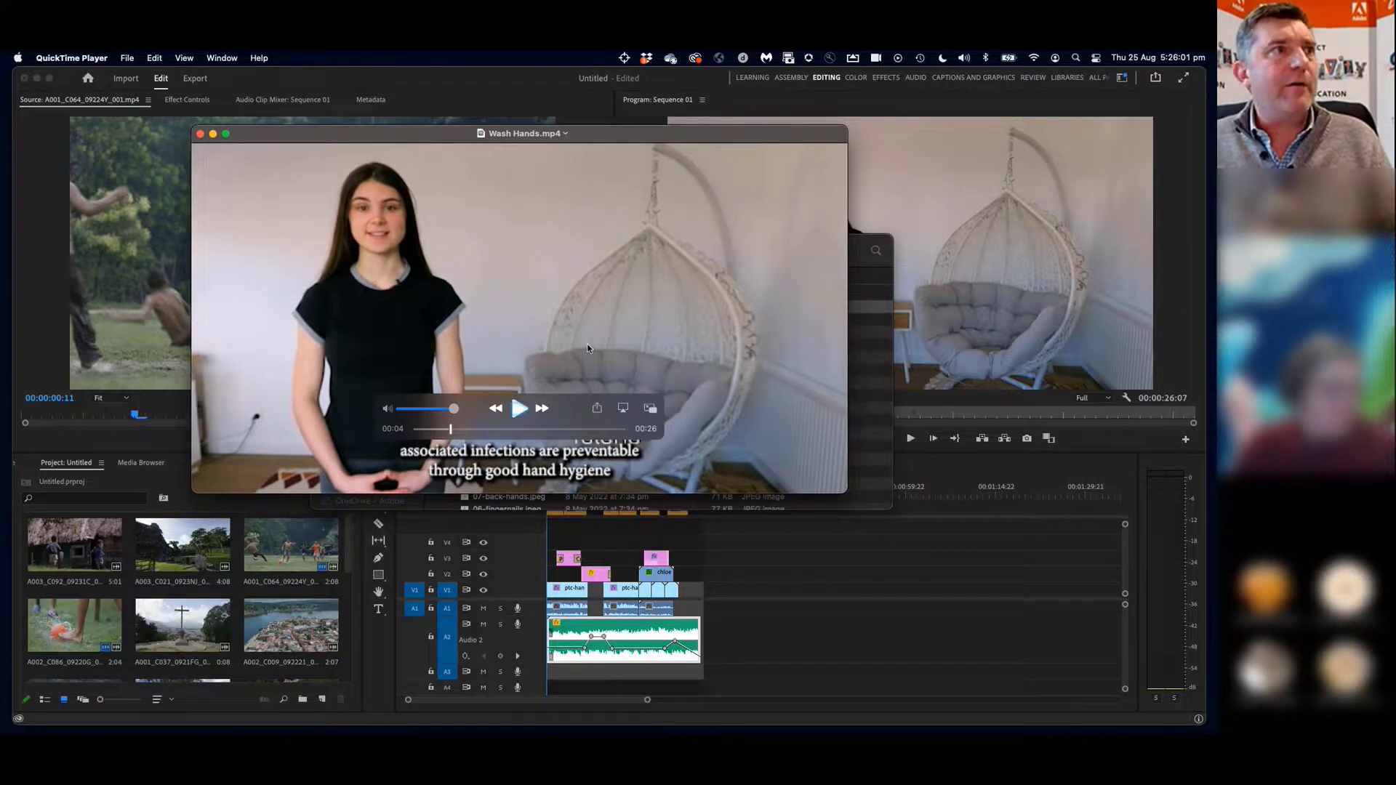
key(super+Tab)
key(super+Tab)
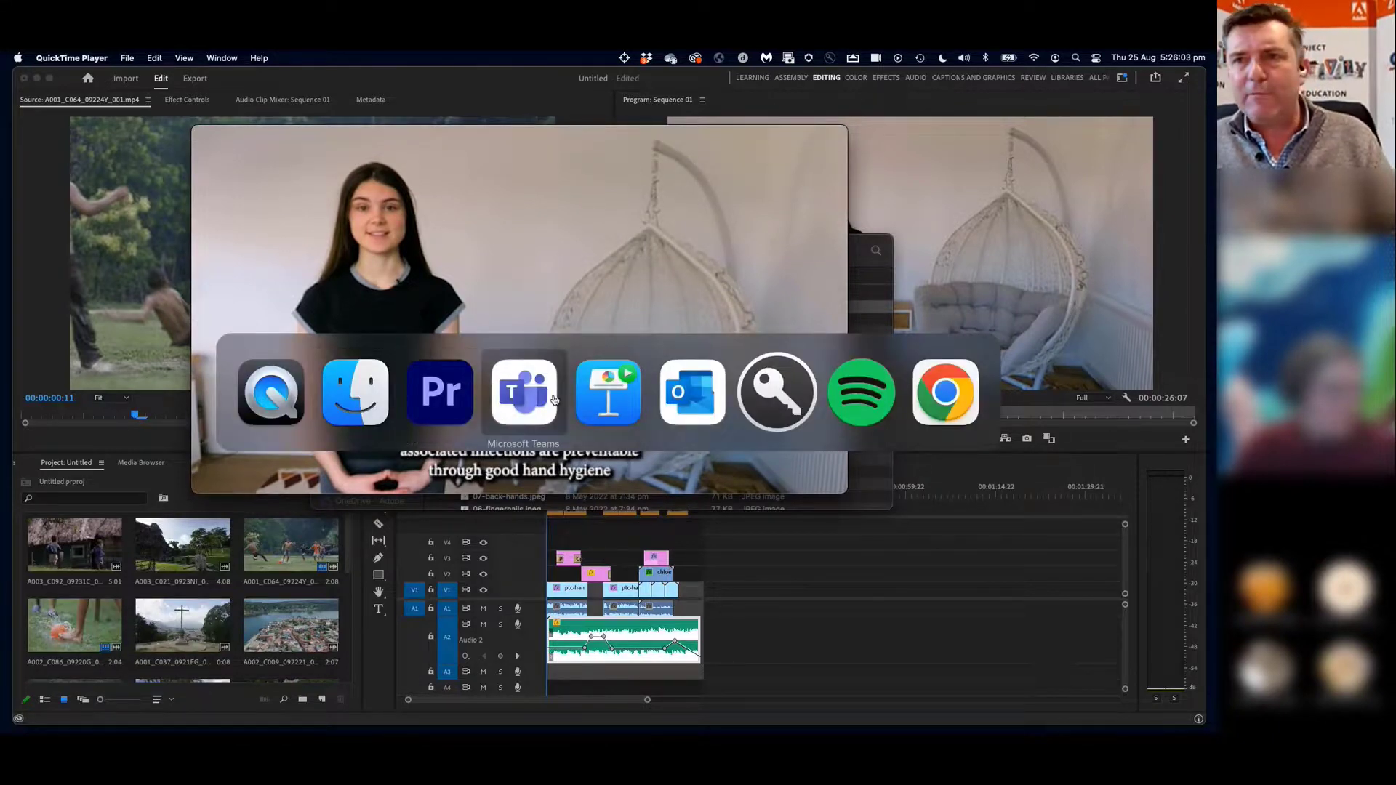
In the Keynote slideshow, advance past In & Out Editing to the APAC Summit slide, then exit
click(616, 402)
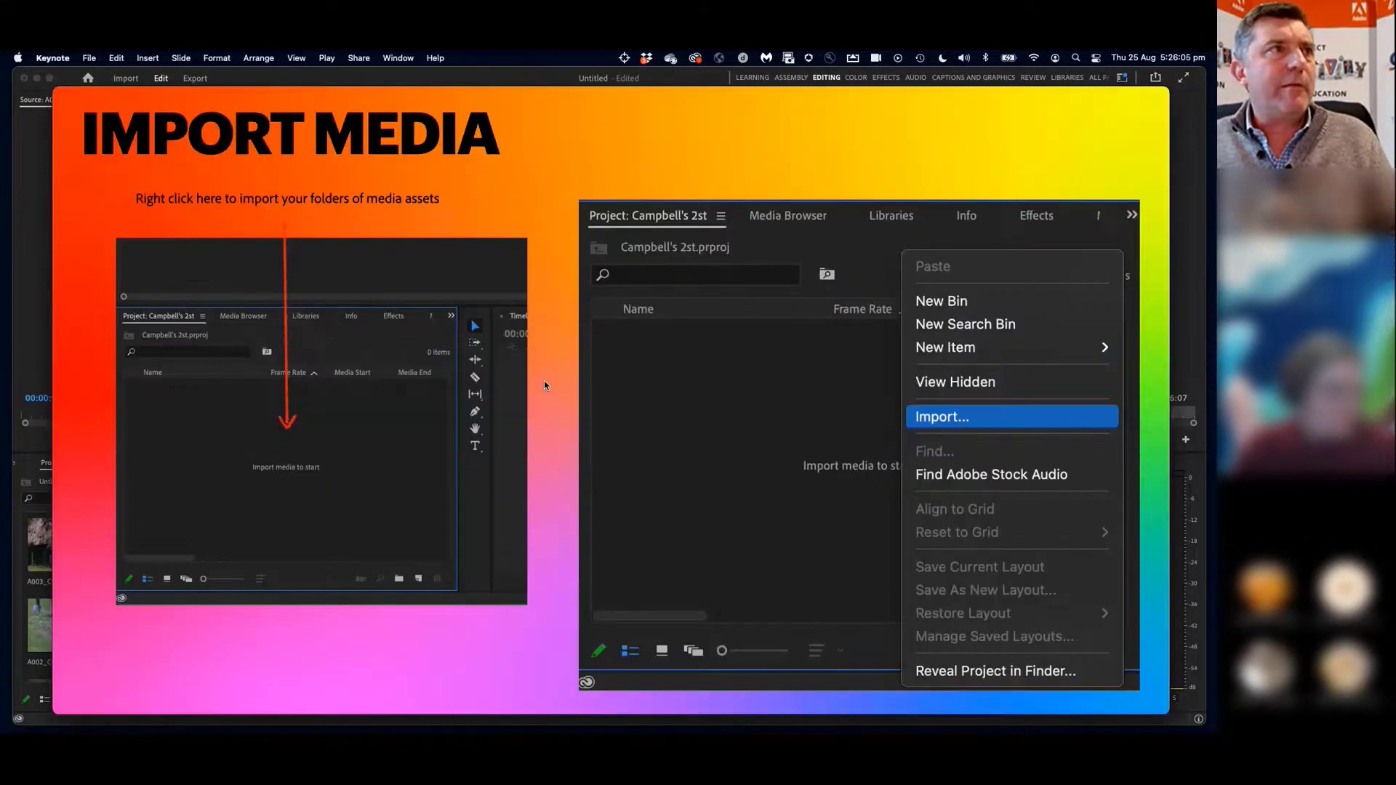
key(Right)
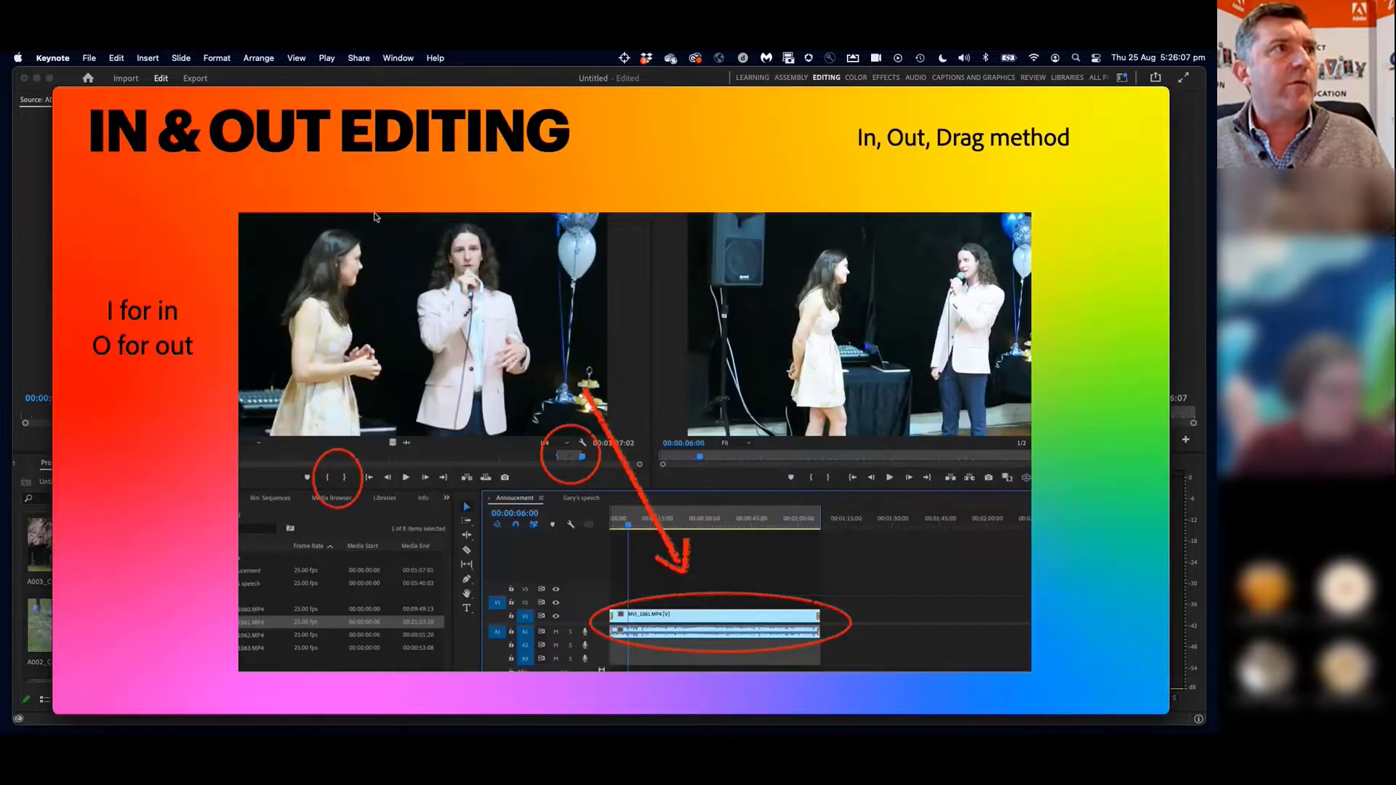
key(Right)
key(Right)
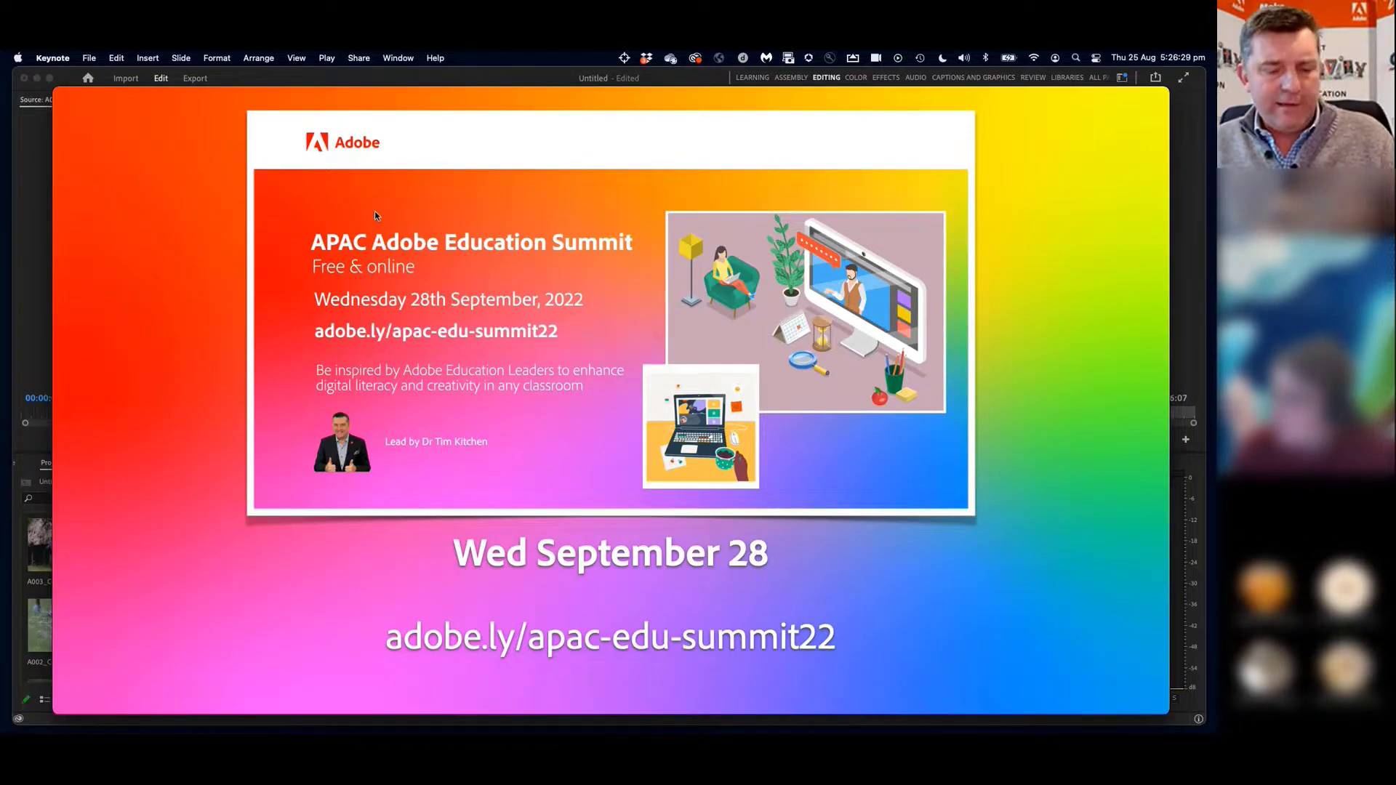
key(Escape)
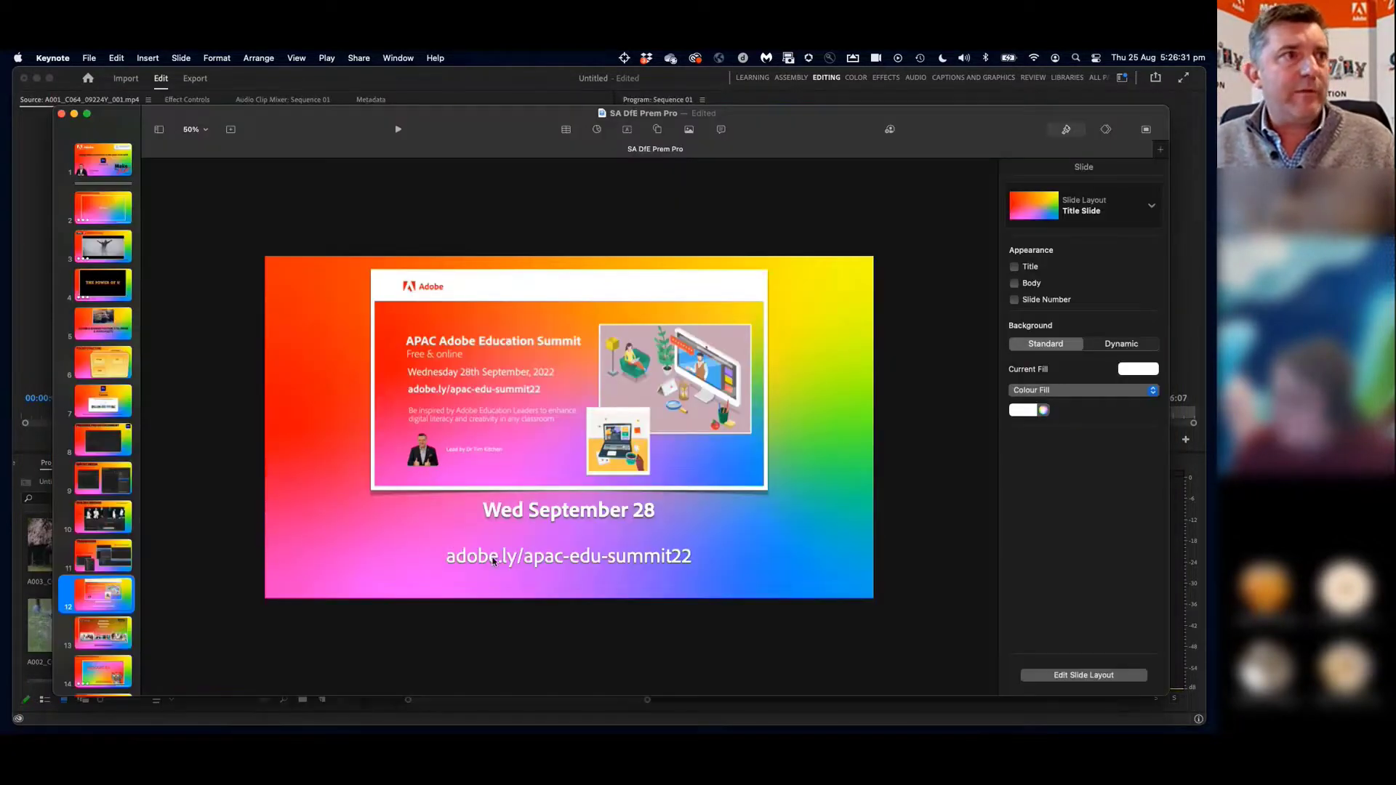
Select the summit URL on slide 12, play the slideshow, and advance to Adobe in Education Events
click(509, 562)
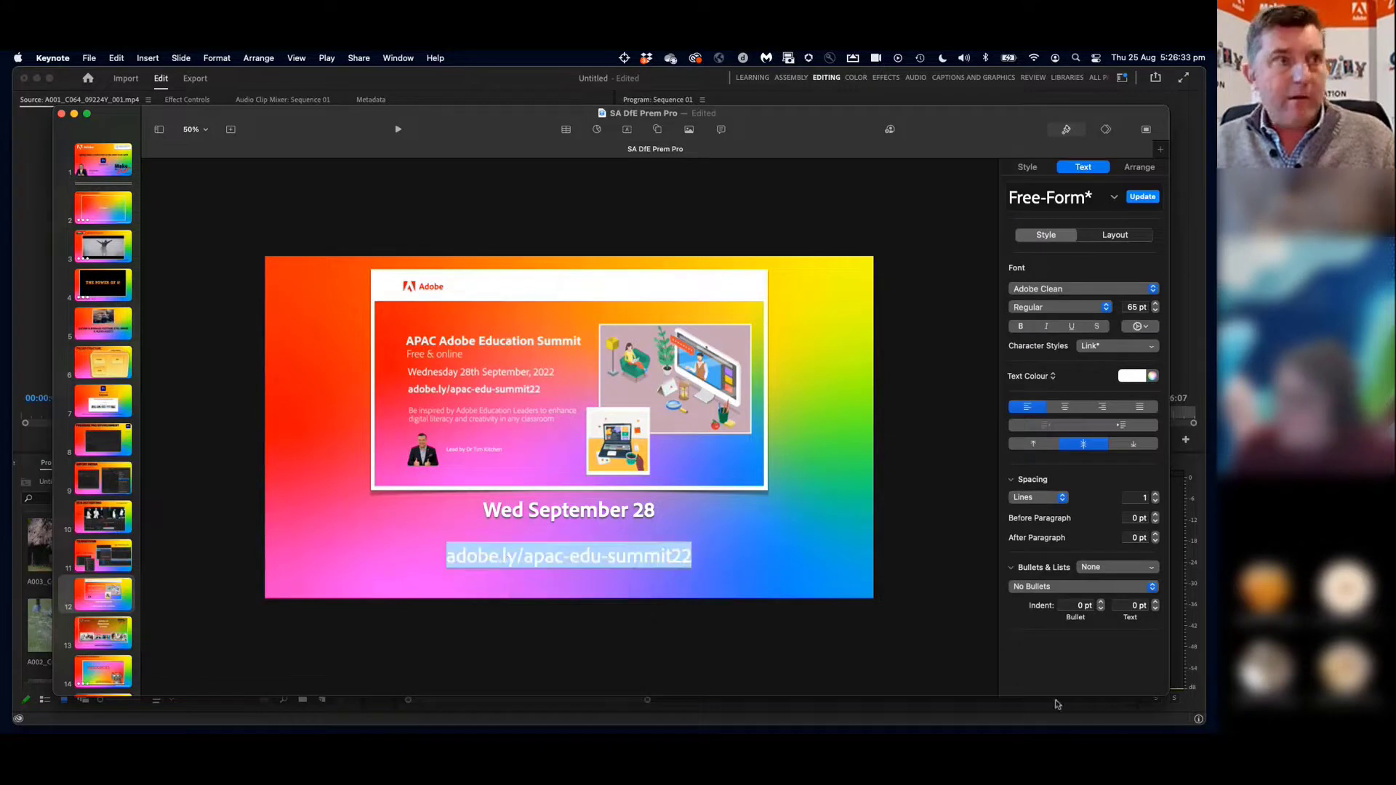
key(super+space)
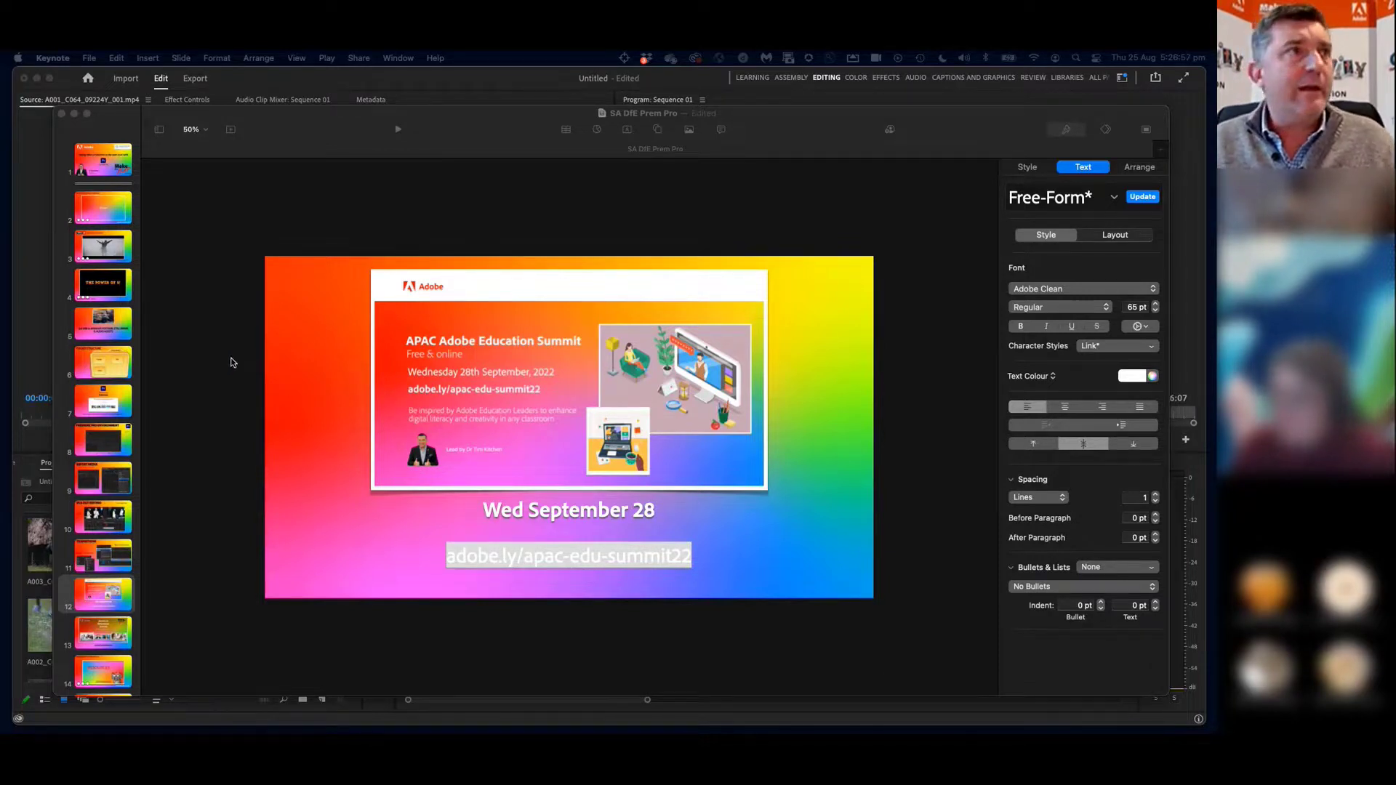
click(398, 131)
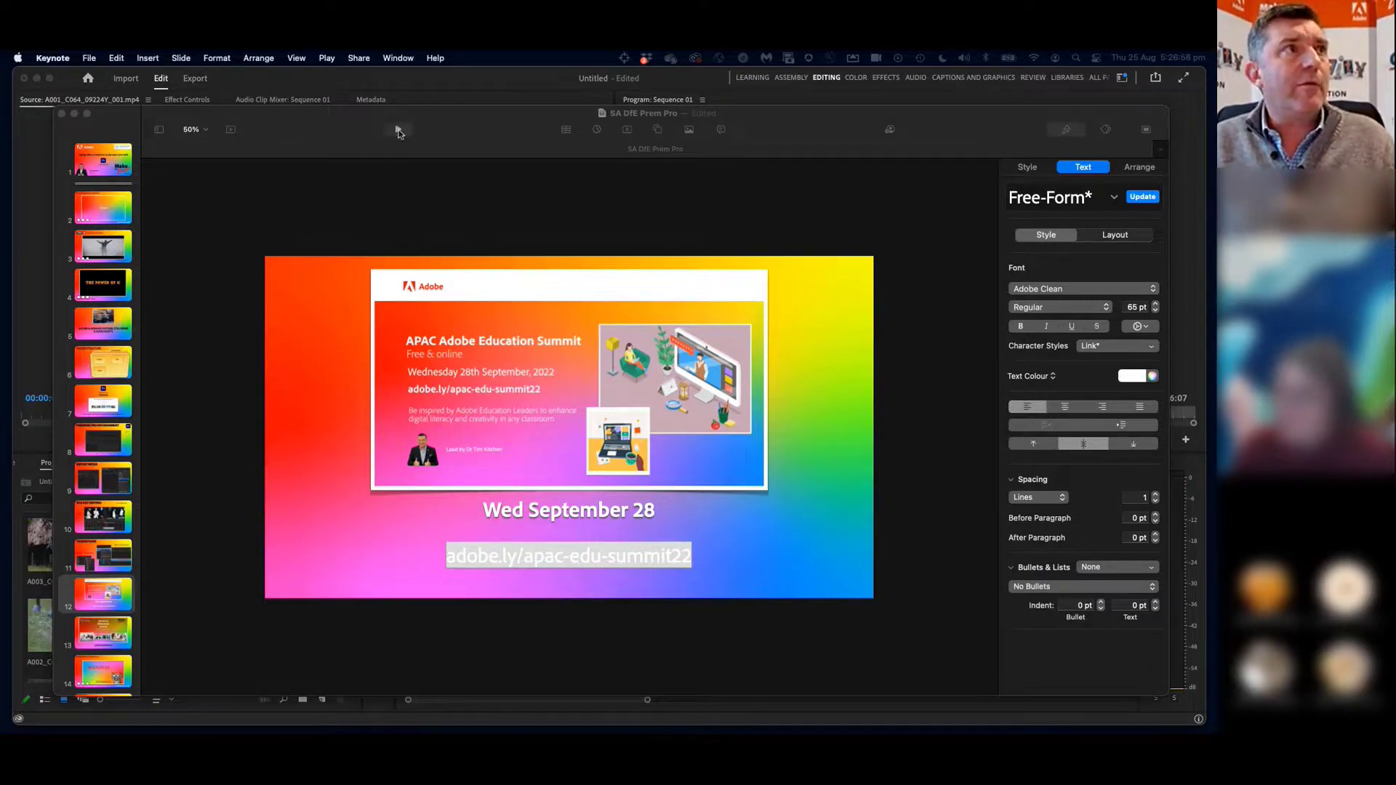
click(398, 132)
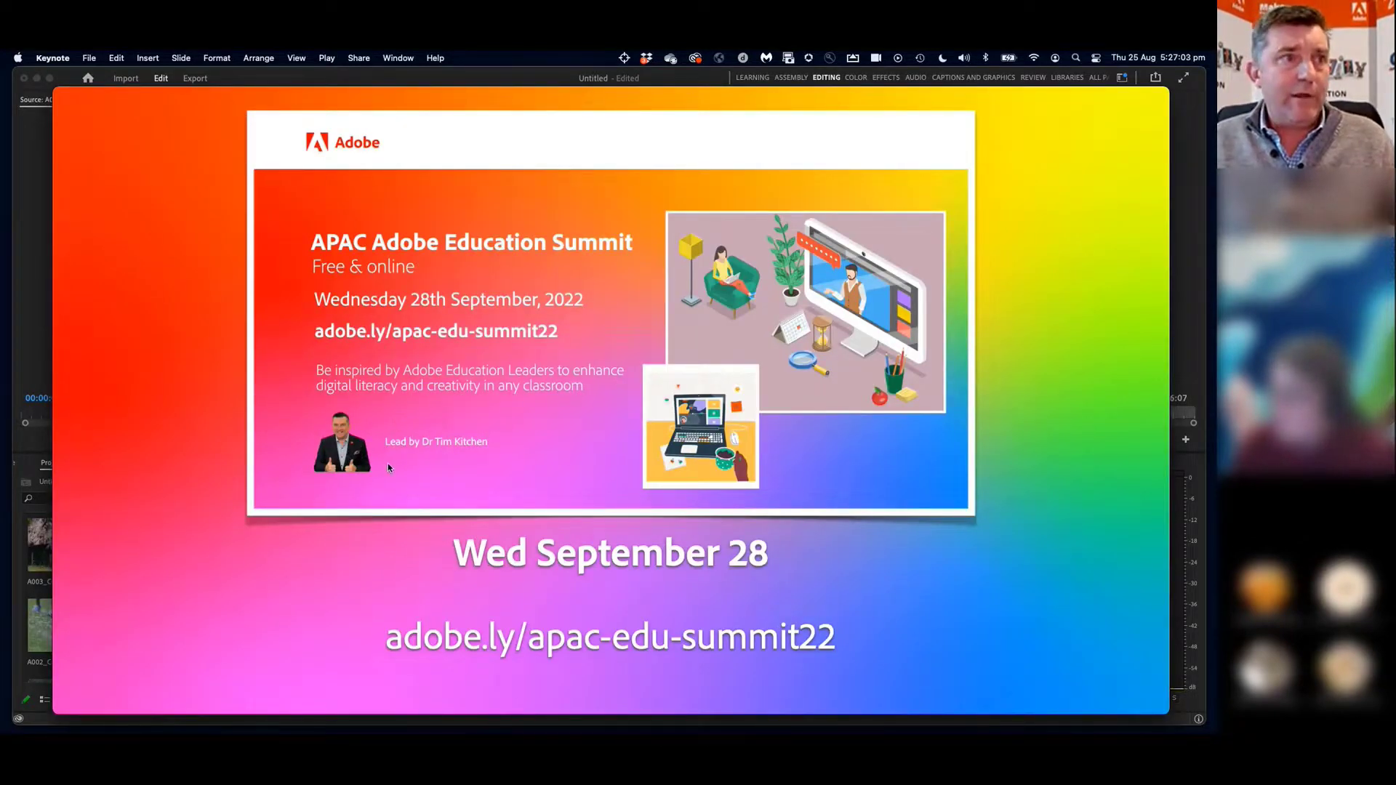
click(356, 480)
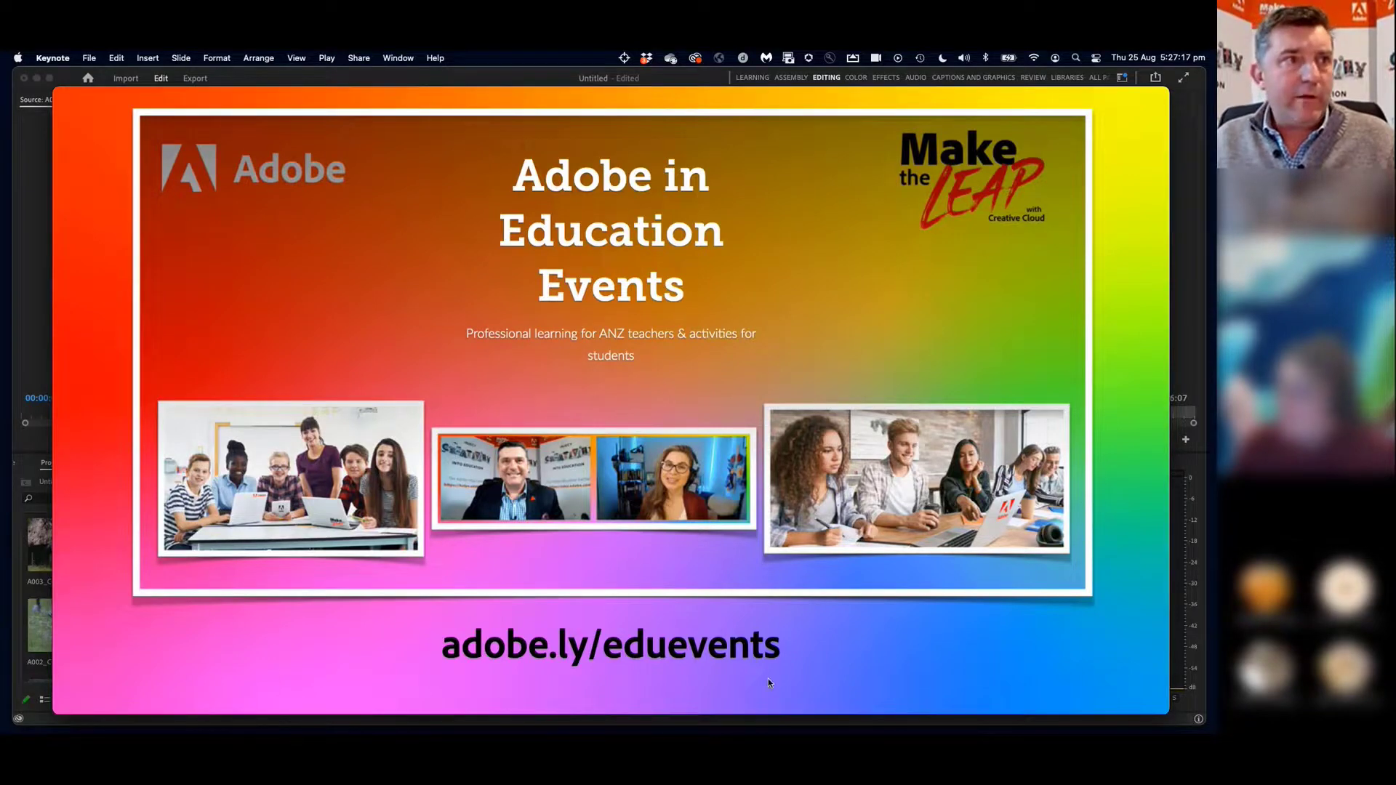
Exit the slideshow and select the adobe.ly/eduevents link text
key(Escape)
click(544, 561)
key(Return)
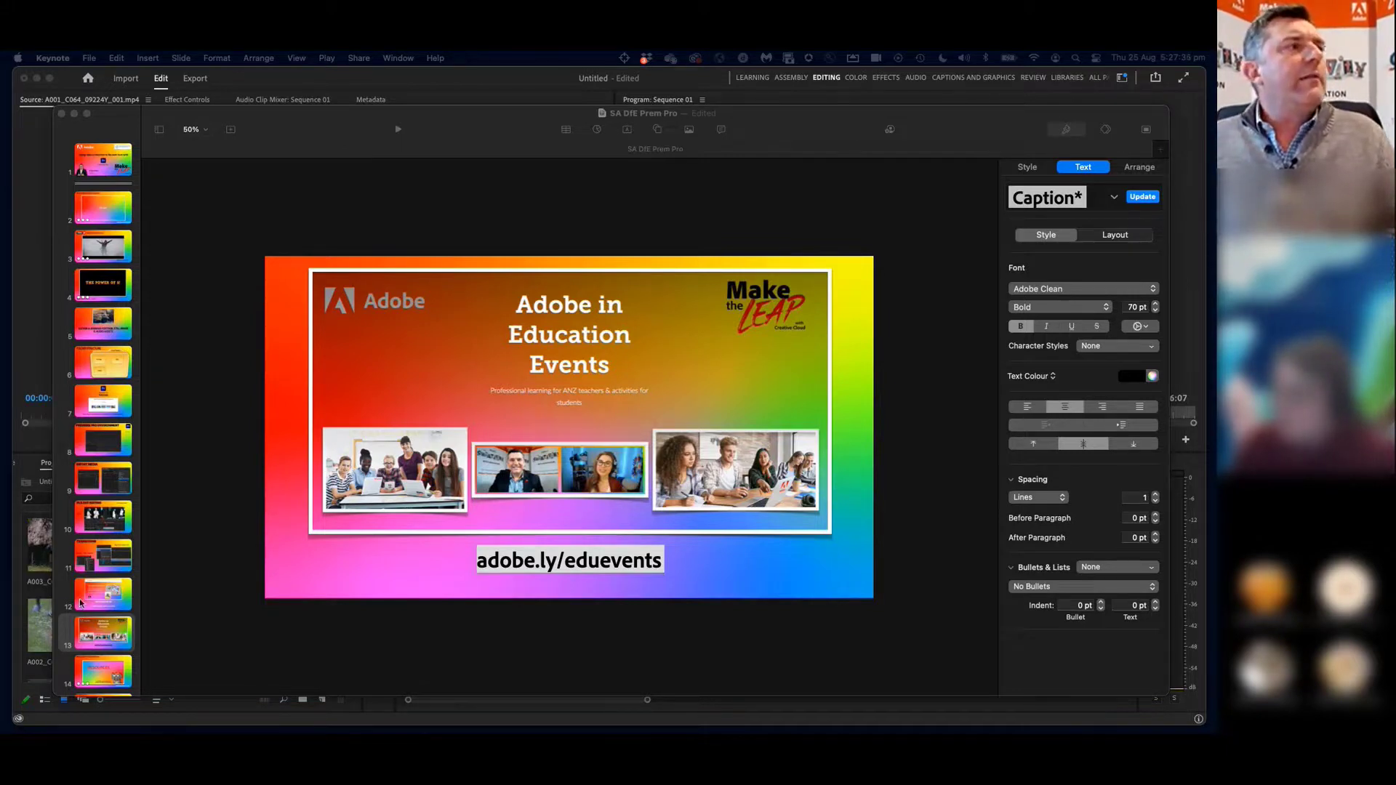
Select the bit.ly/adobe-resources-edu link on slide 14, then present slide 15 with the QR code
scroll(91, 614, down, 1)
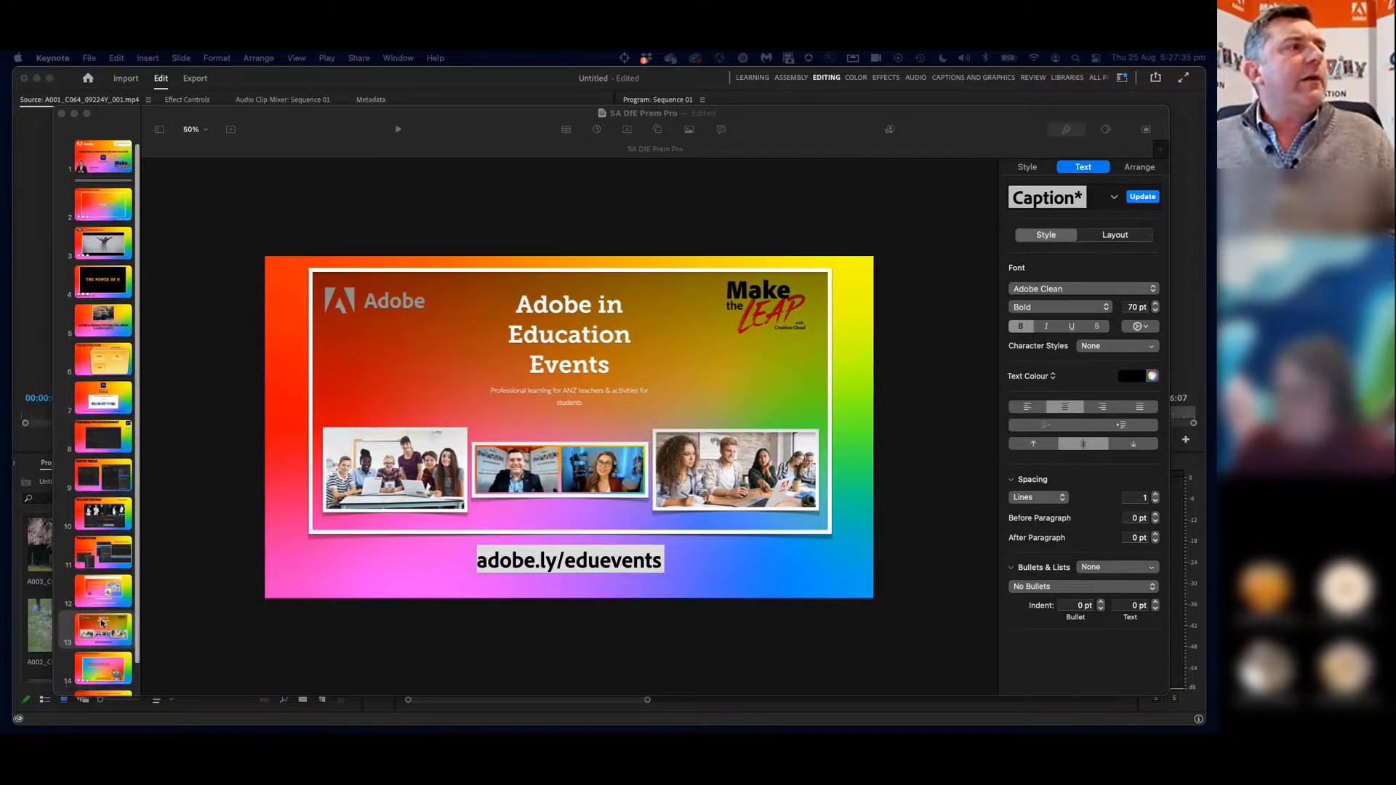
click(101, 666)
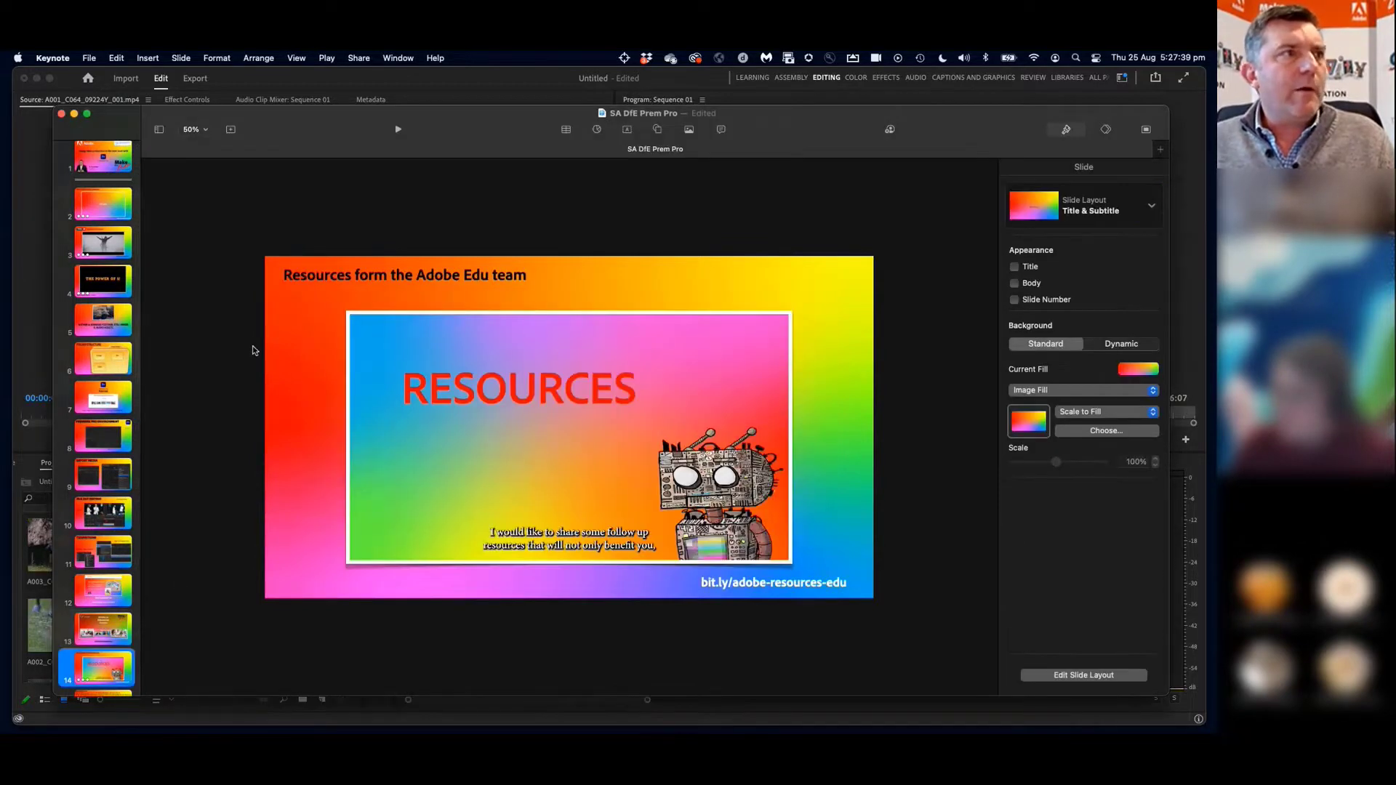
triple_click(736, 585)
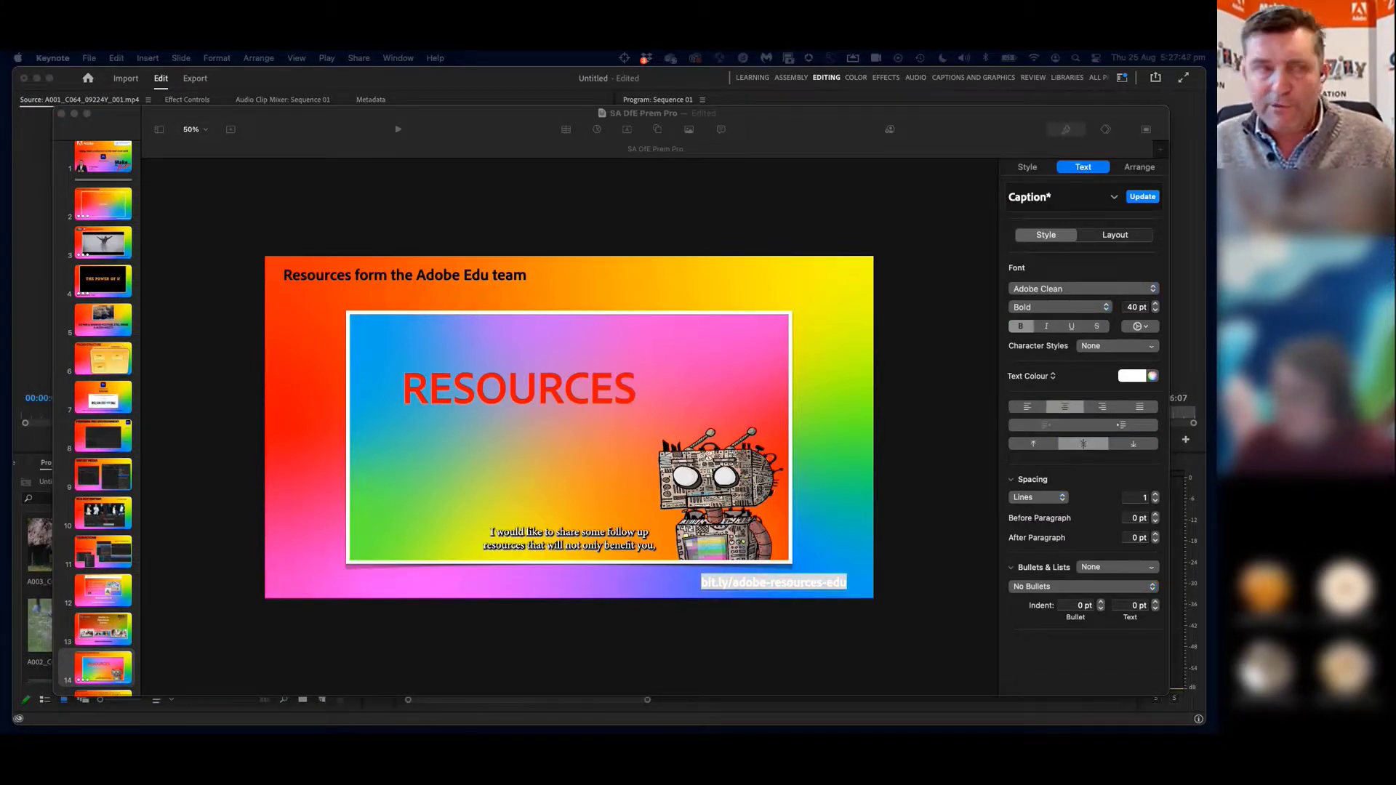
scroll(81, 533, down, 3)
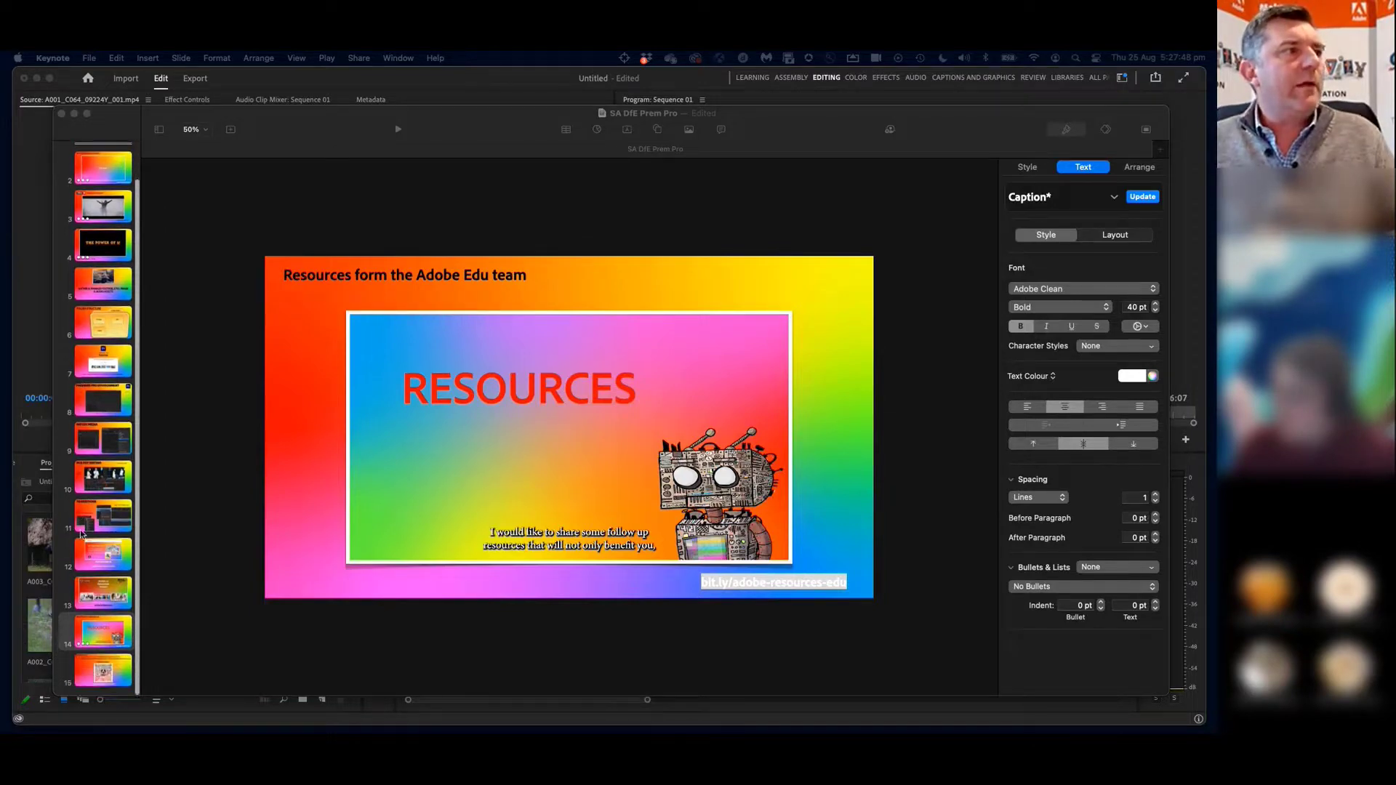
click(96, 677)
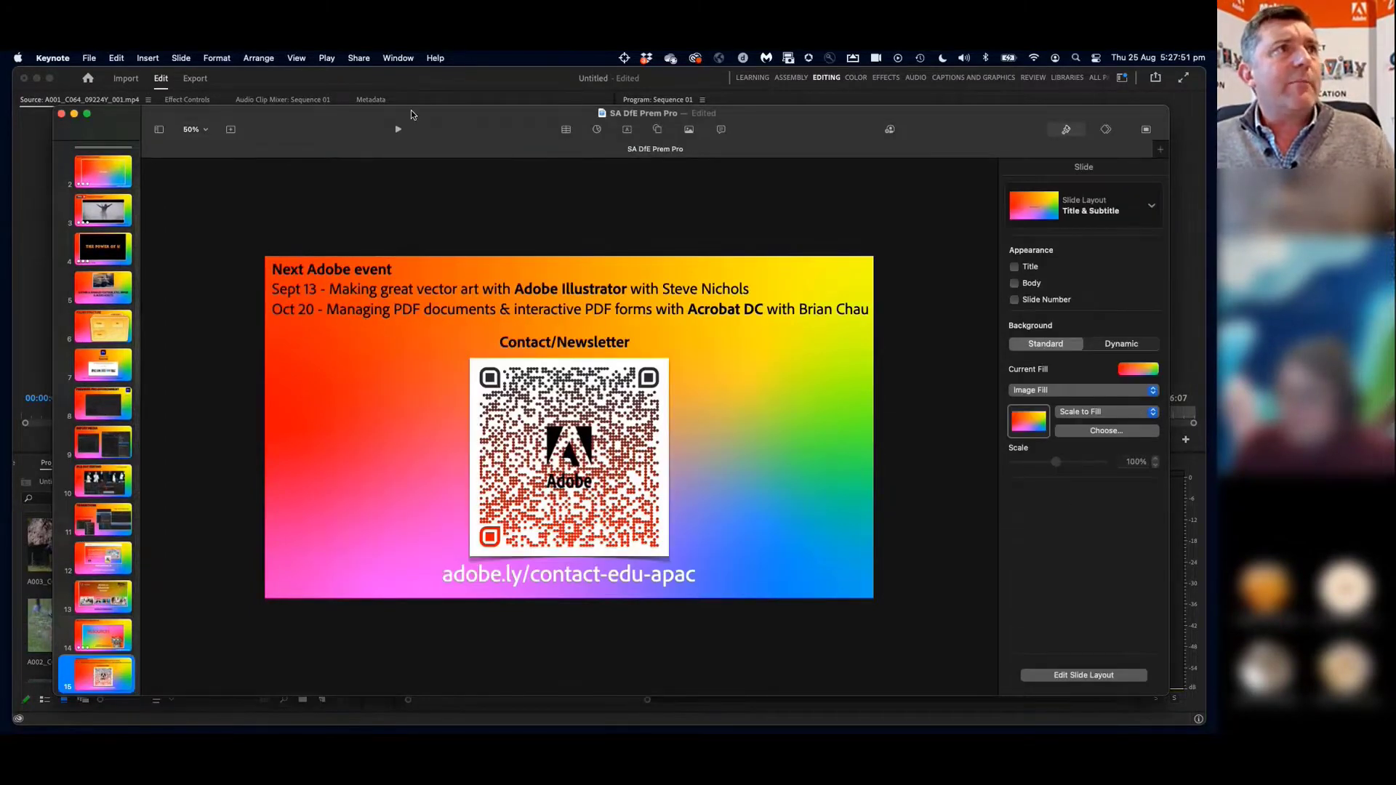
click(398, 130)
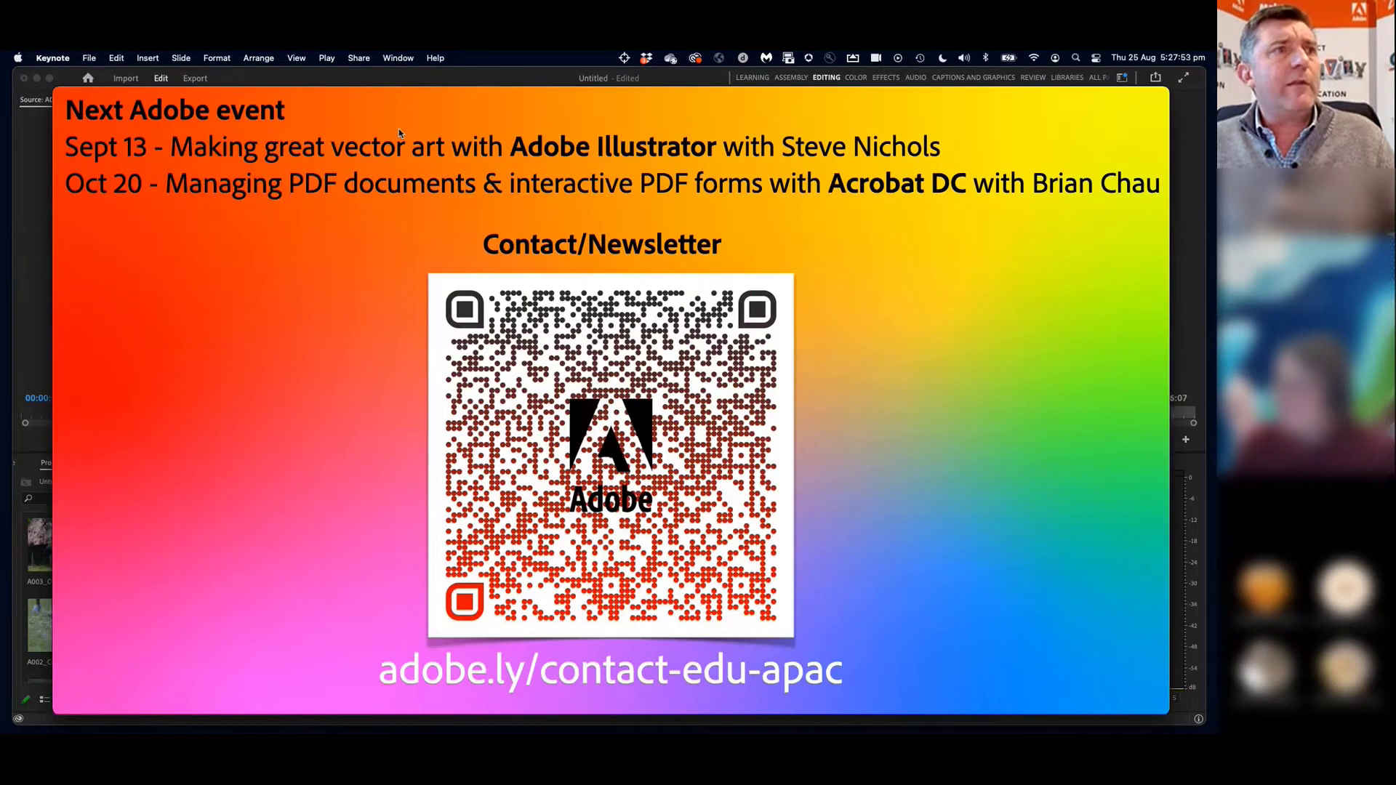